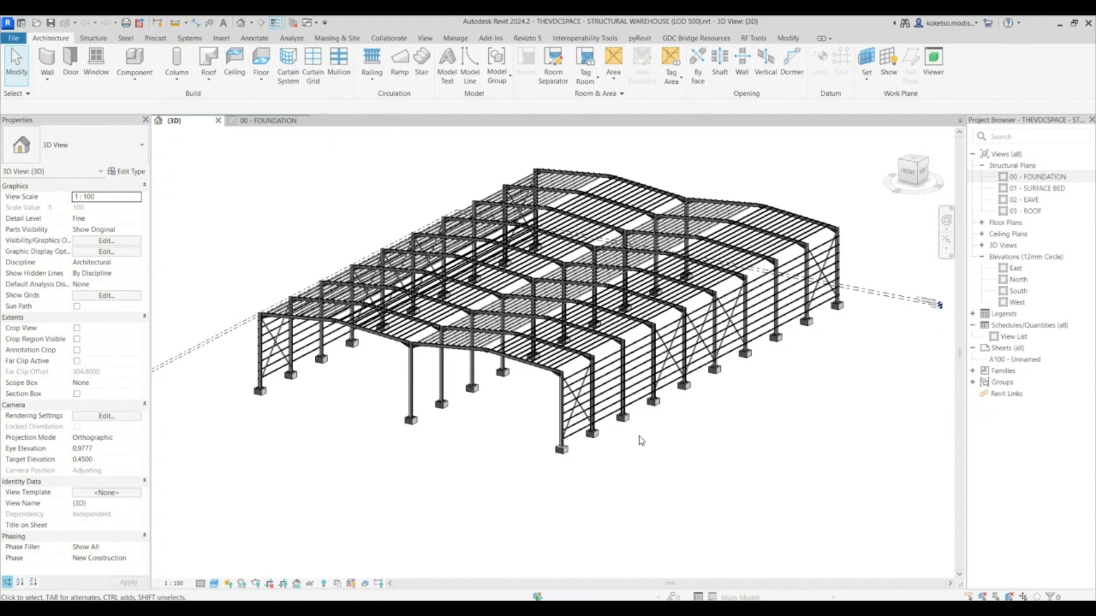
Examine the finished steel warehouse model in 3D from several sides, including the rafter, purlin and bracing connections
scroll(639, 457, up, 4)
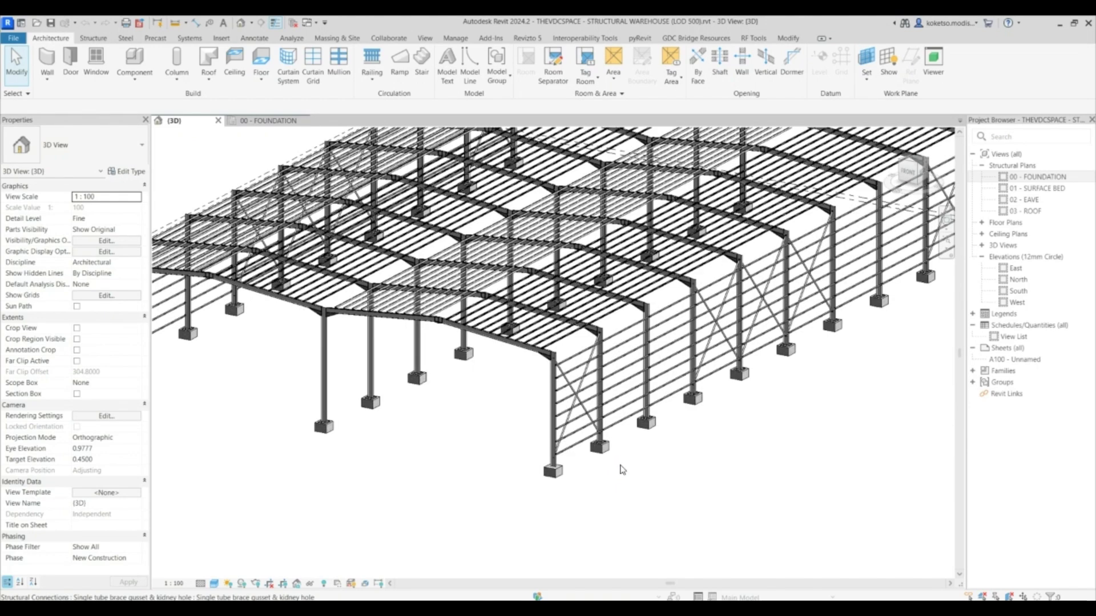
scroll(628, 474, down, 3)
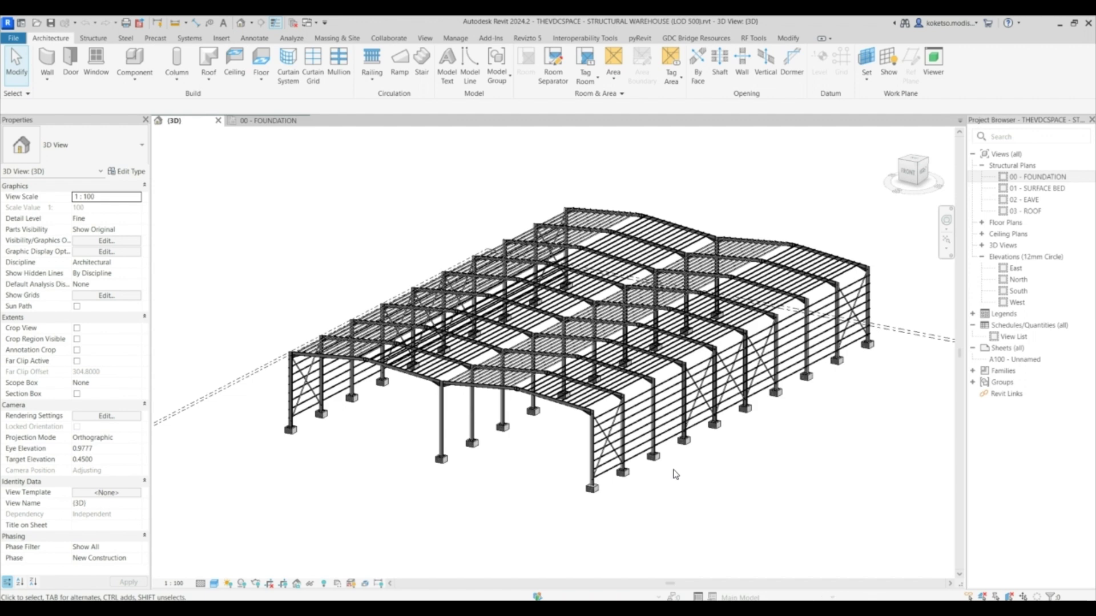
shift+middle_drag(675, 474, 690, 447)
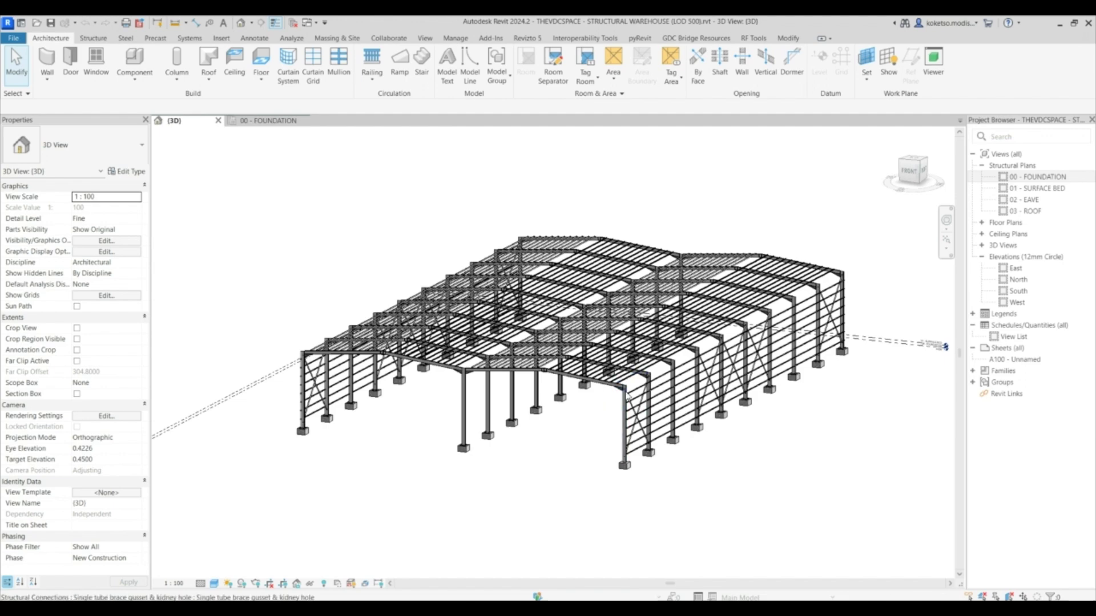
shift+middle_drag(627, 396, 471, 468)
scroll(491, 377, up, 8)
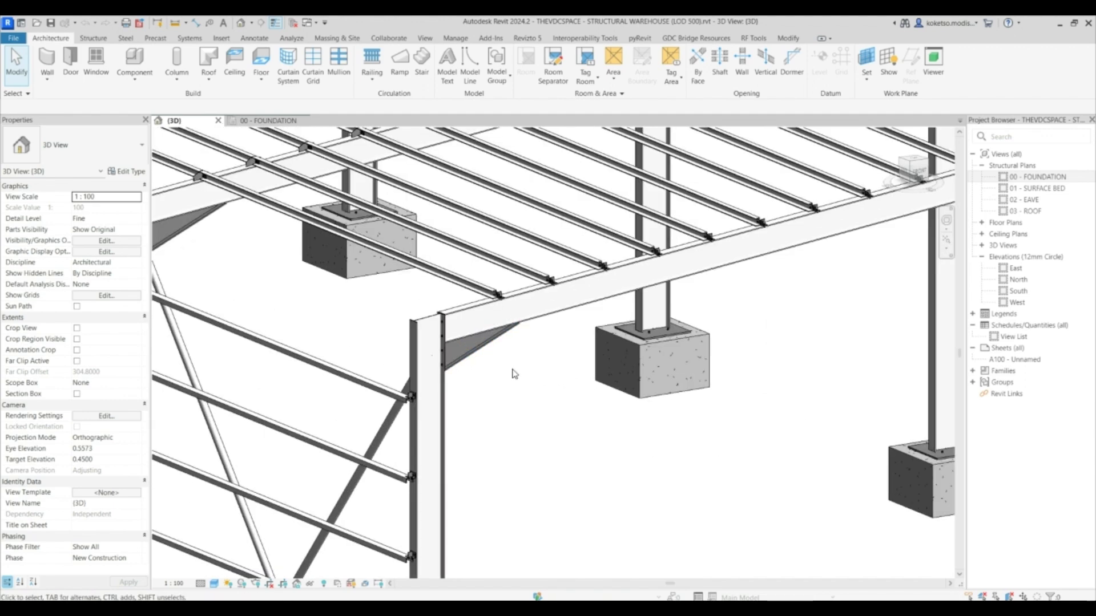
scroll(514, 373, down, 3)
scroll(534, 398, down, 3)
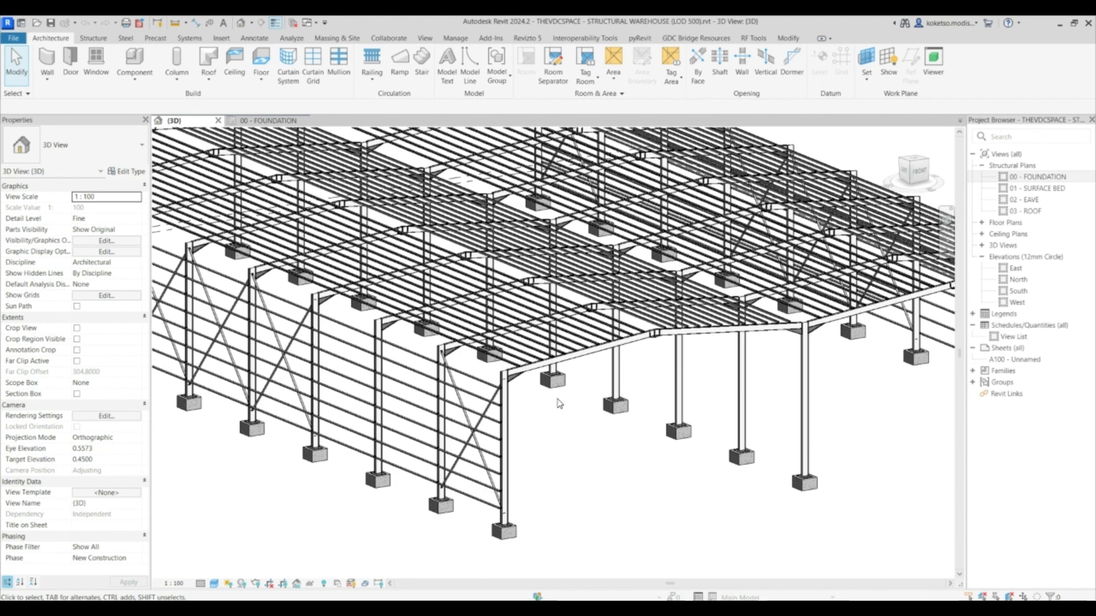
scroll(594, 425, down, 2)
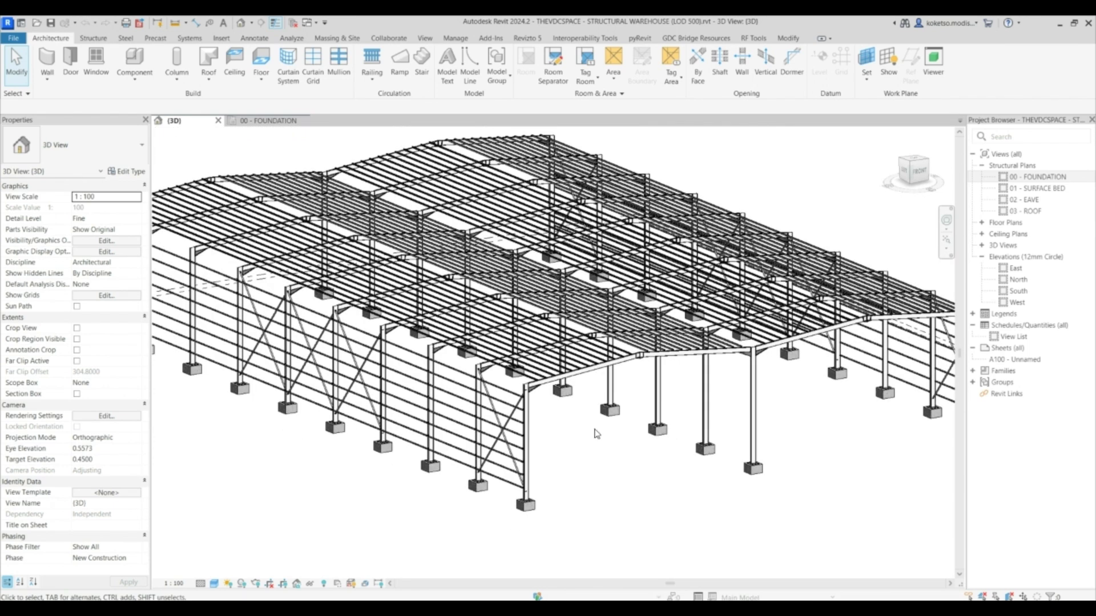
scroll(596, 433, down, 2)
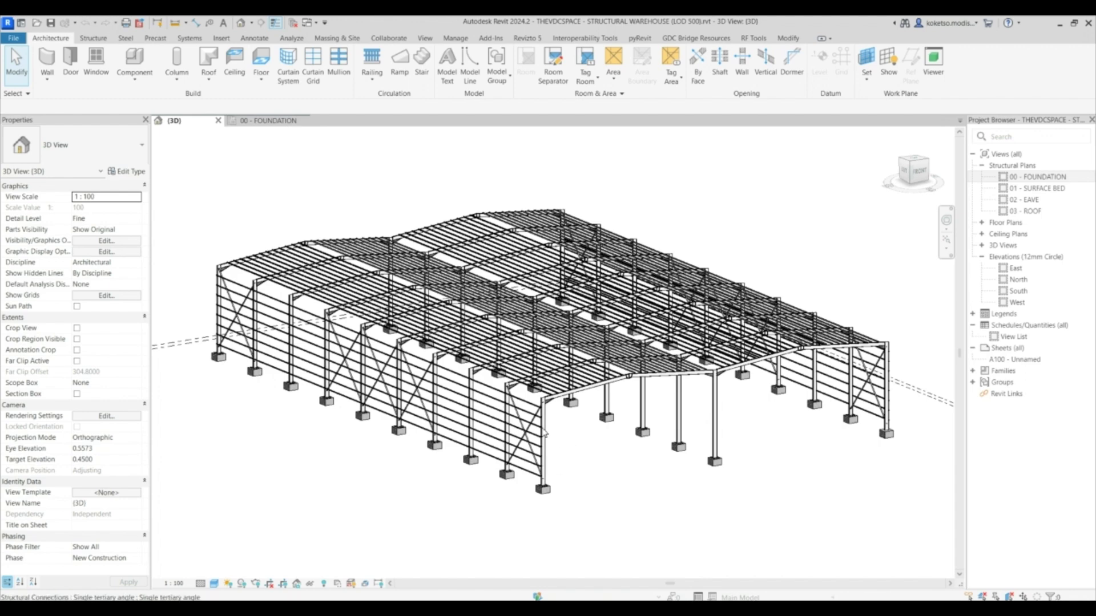
scroll(547, 438, up, 2)
scroll(547, 438, down, 4)
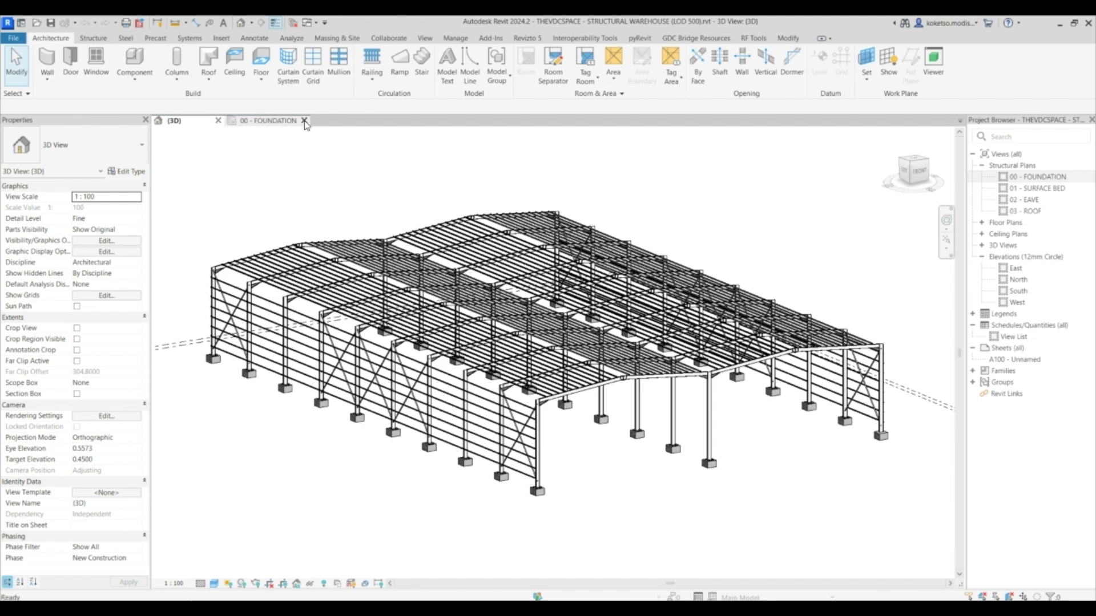
Close the warehouse model's foundation plan and 3D view, and create a new project
click(304, 120)
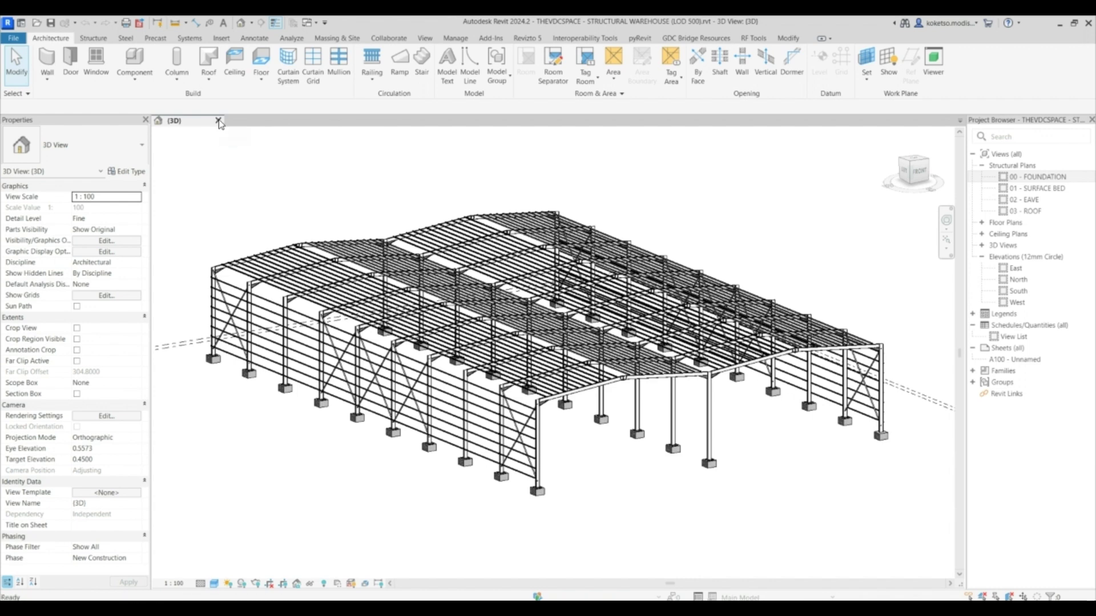
click(218, 121)
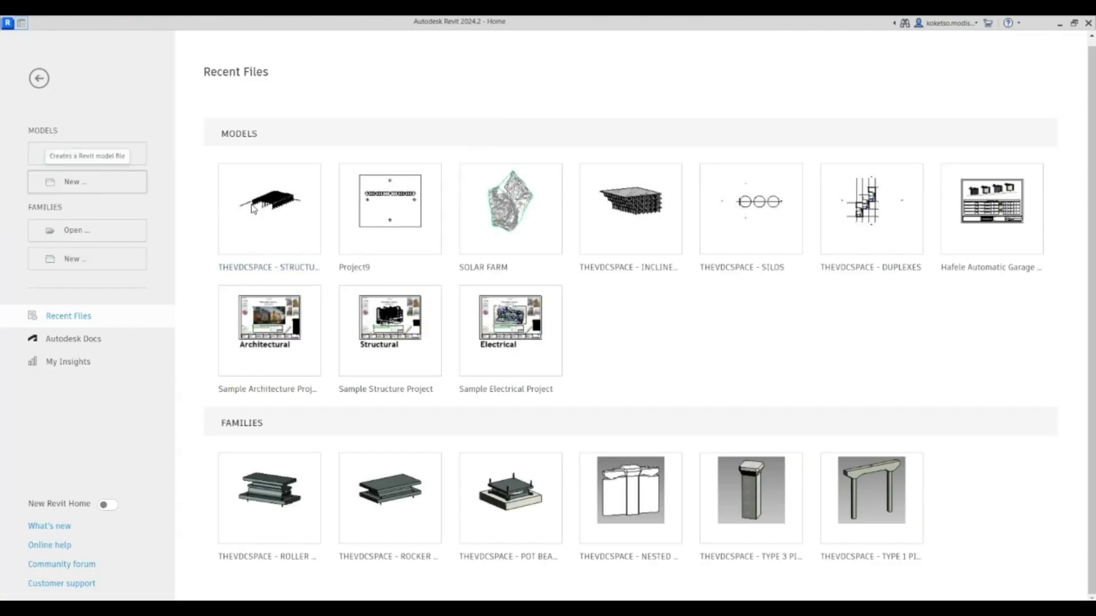
click(521, 353)
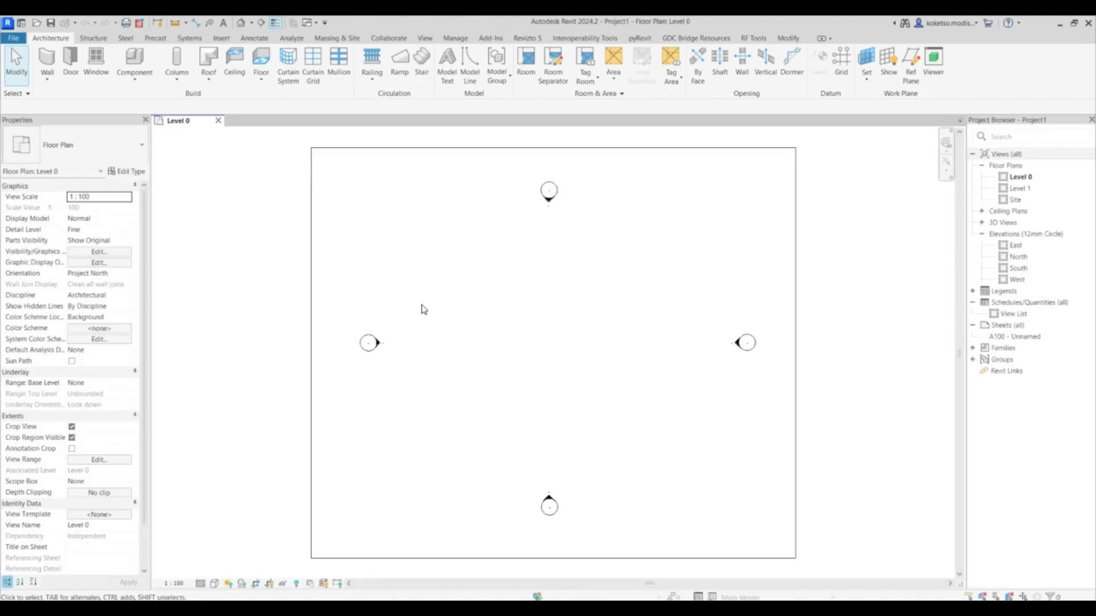
Turn off the Level 0 plan's crop view and move the east elevation marker farther out horizontally
click(71, 426)
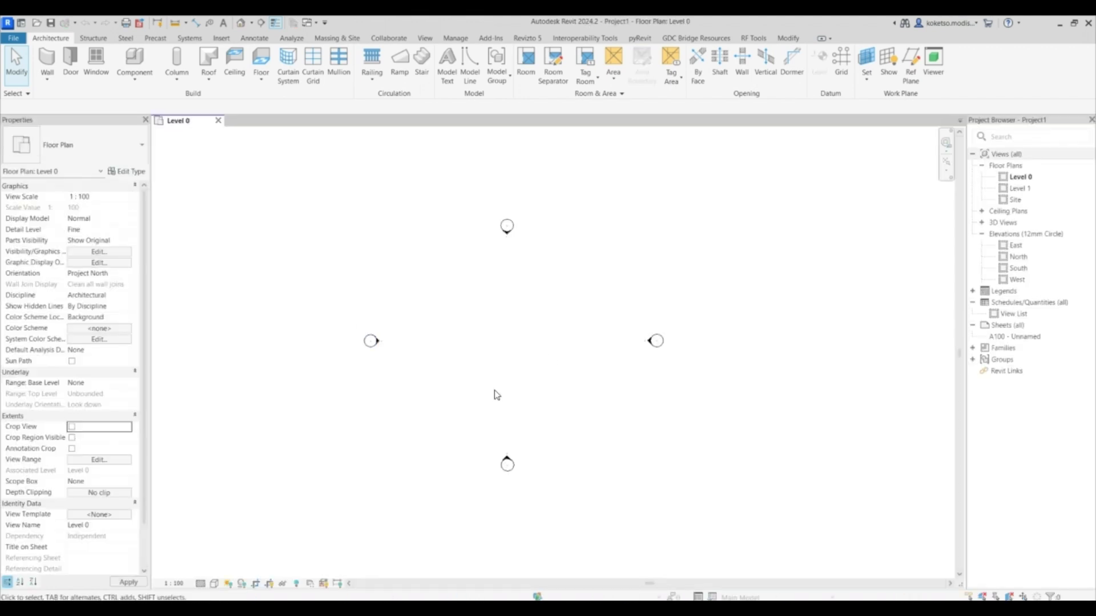
scroll(494, 391, down, 3)
drag(628, 346, 505, 395)
click(239, 77)
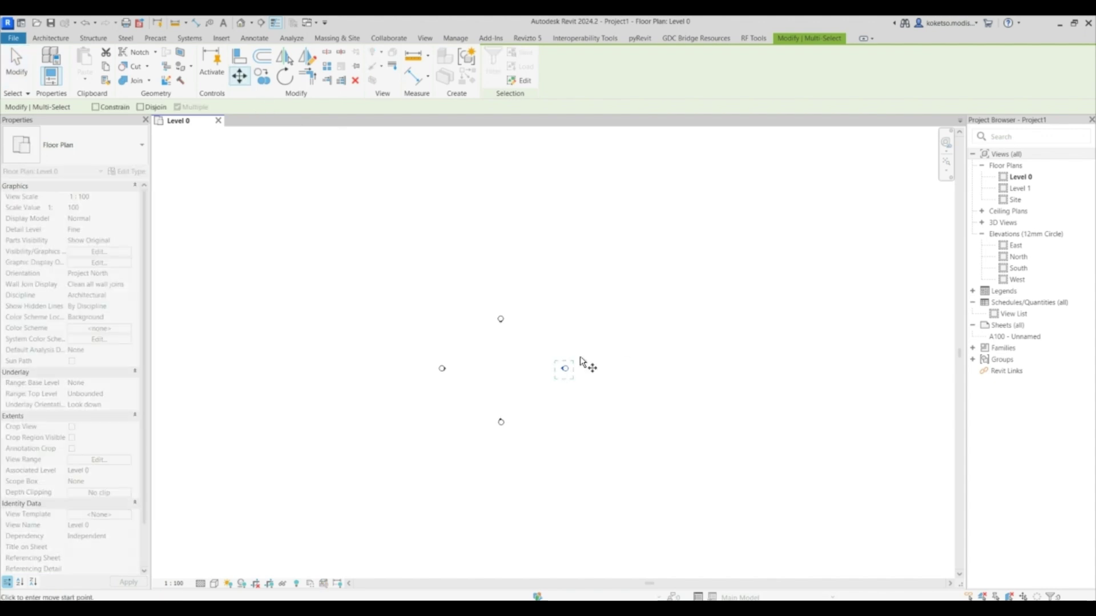
click(565, 368)
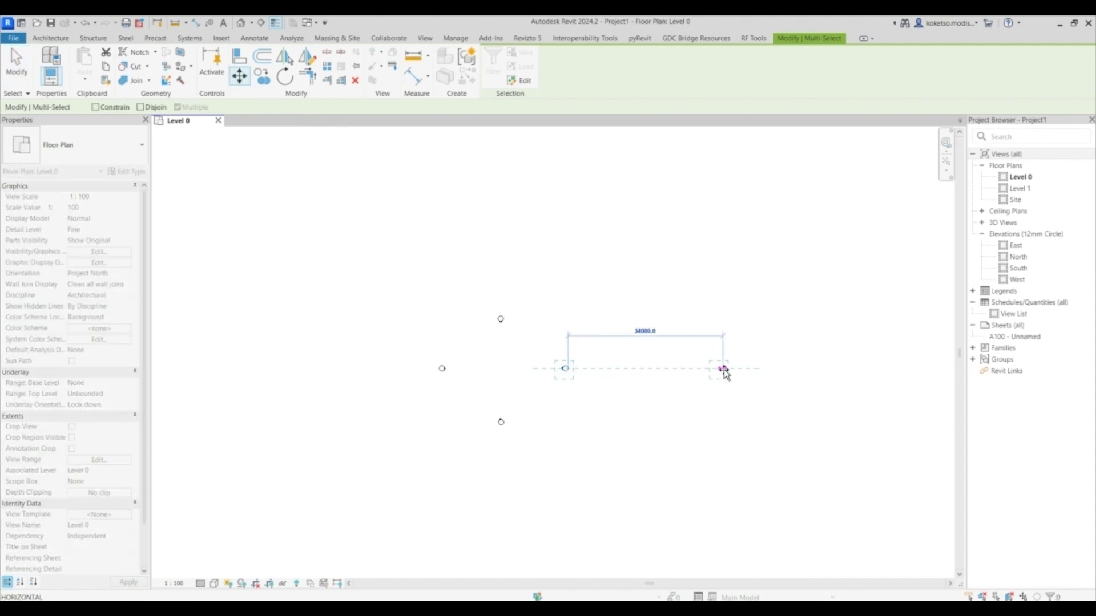
click(702, 369)
key(Escape)
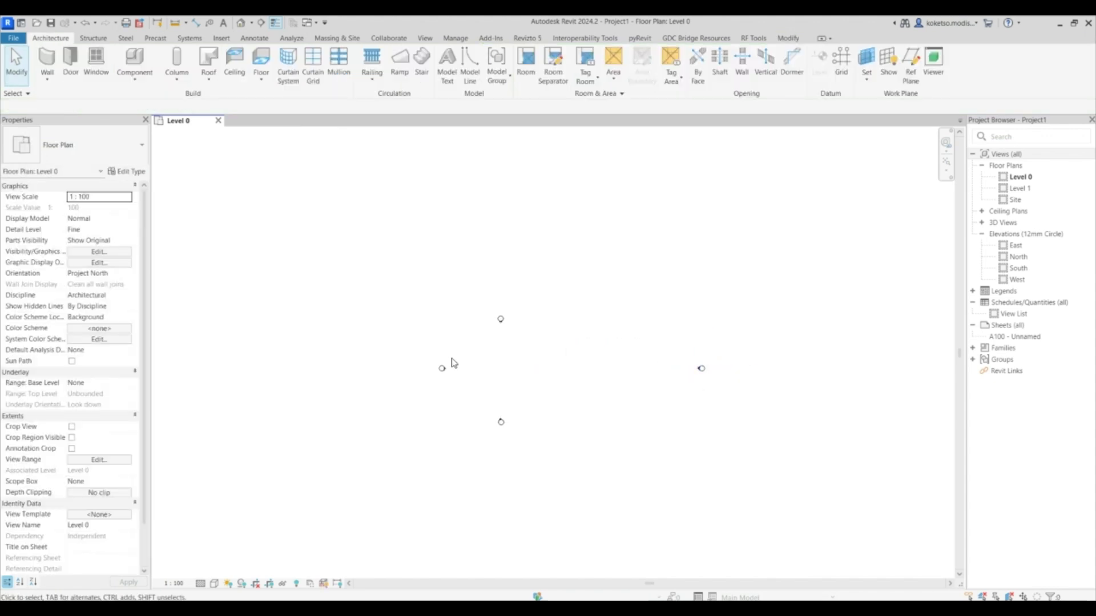
Move the west elevation marker horizontally outward, well away from the plan's centre
click(443, 367)
key(m)
key(v)
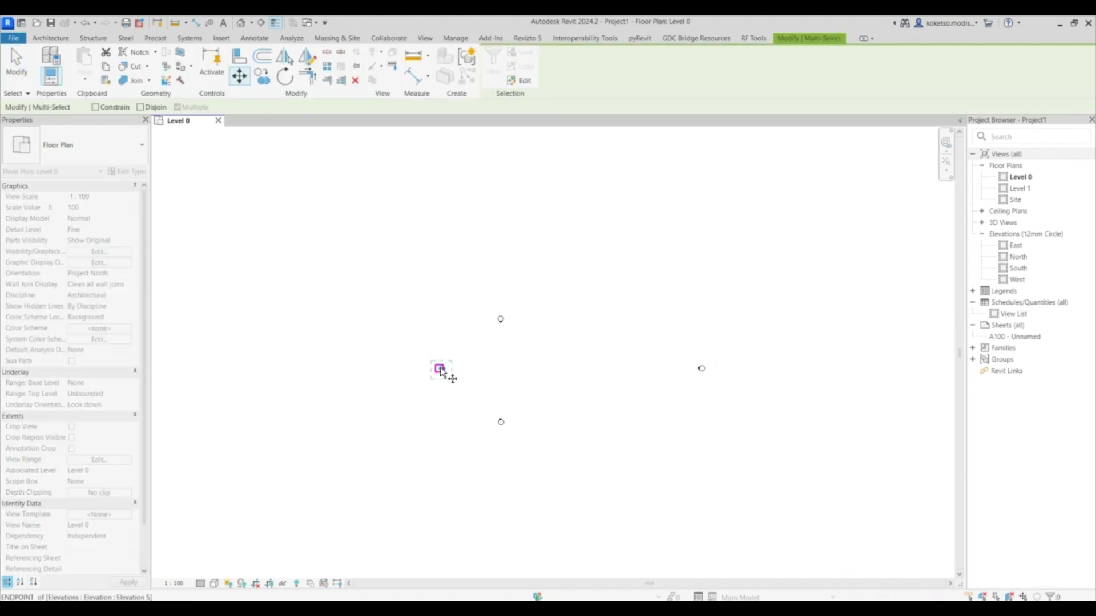
click(443, 368)
click(305, 368)
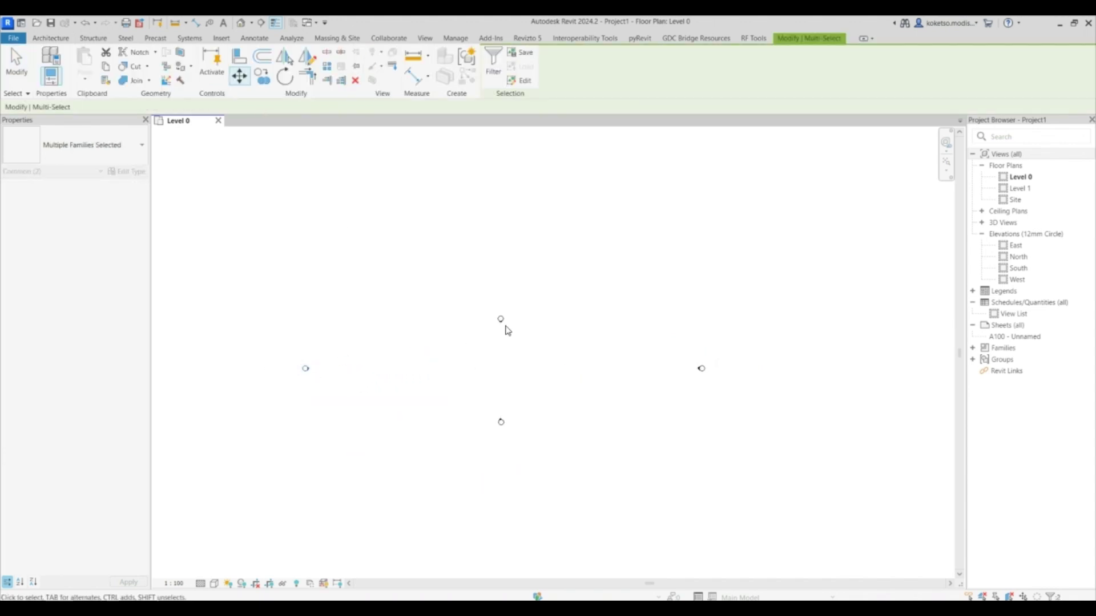
Move the north elevation marker about 41000 mm straight up, away from the plan's centre
key(Escape)
click(500, 319)
key(m)
key(v)
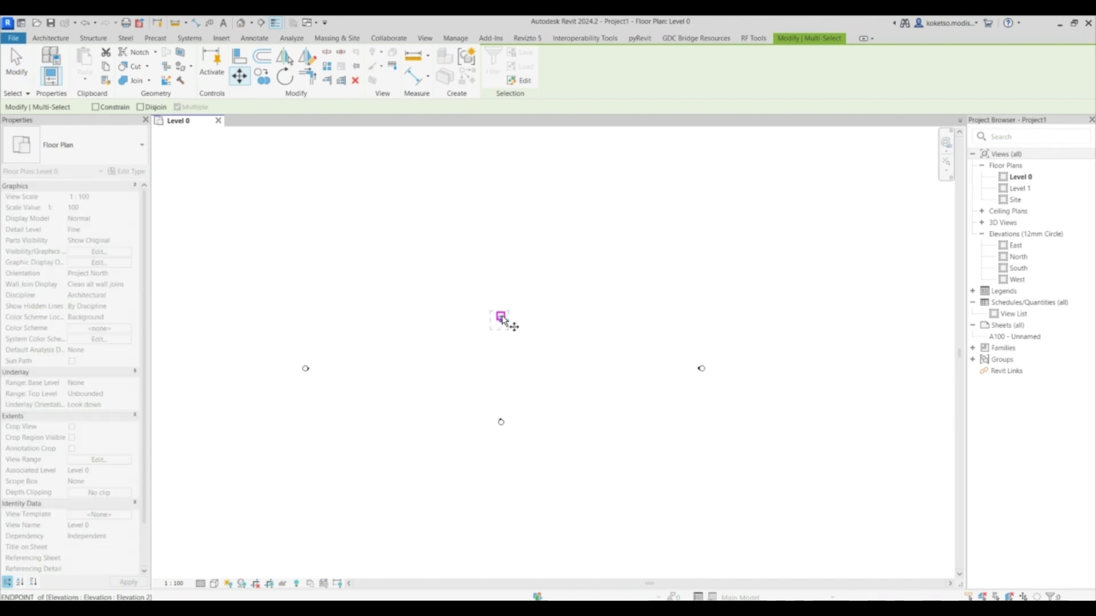
click(500, 319)
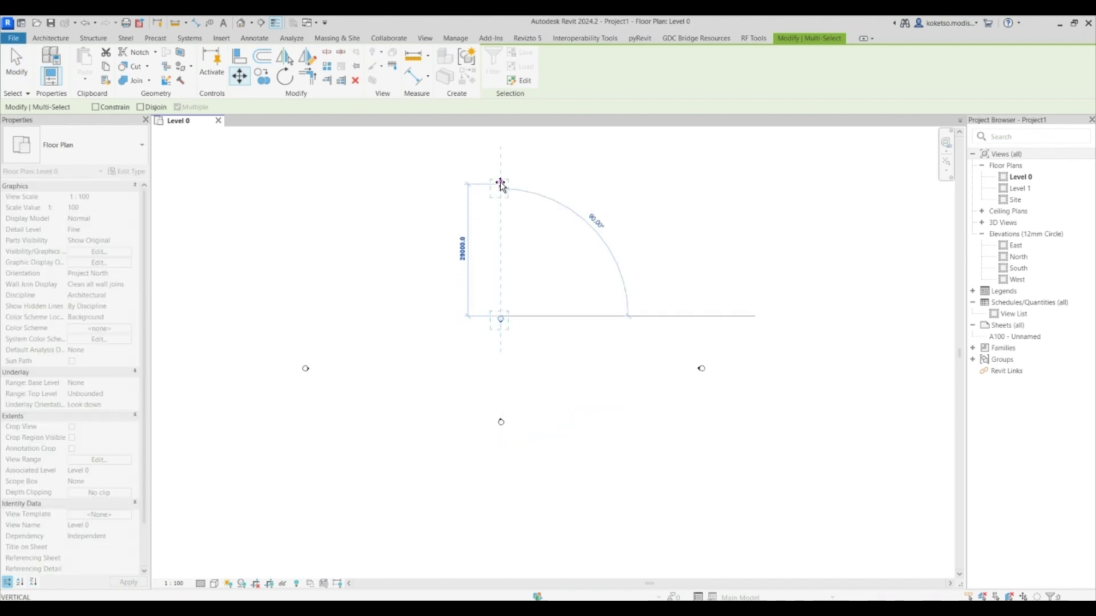
scroll(506, 207, down, 2)
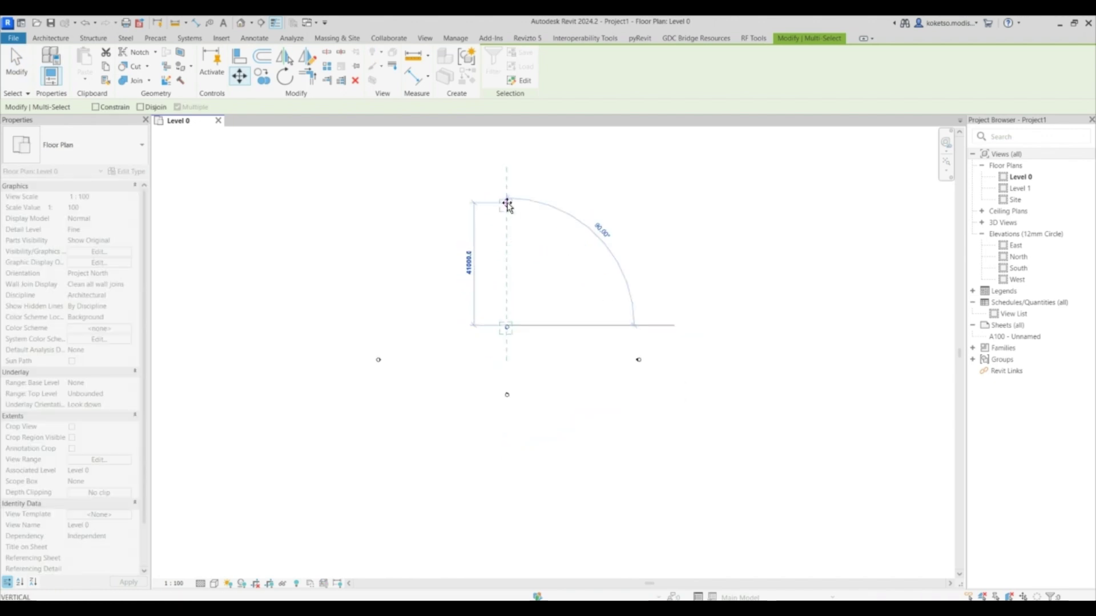
click(506, 206)
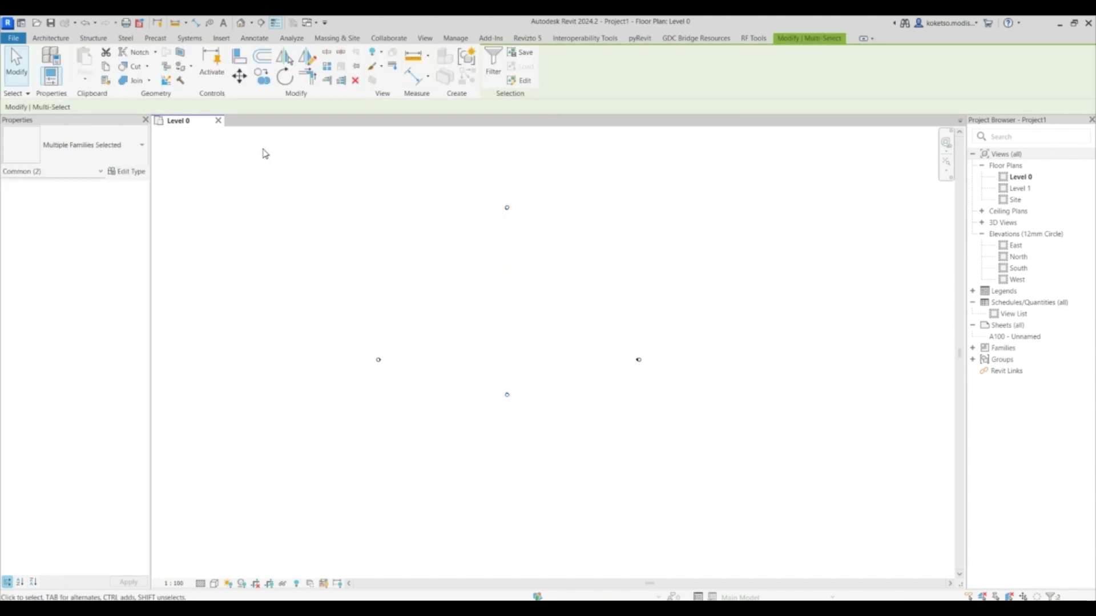
Move the south elevation marker straight down, well away from the plan's centre
click(239, 75)
click(507, 394)
middle_drag(506, 467, 516, 374)
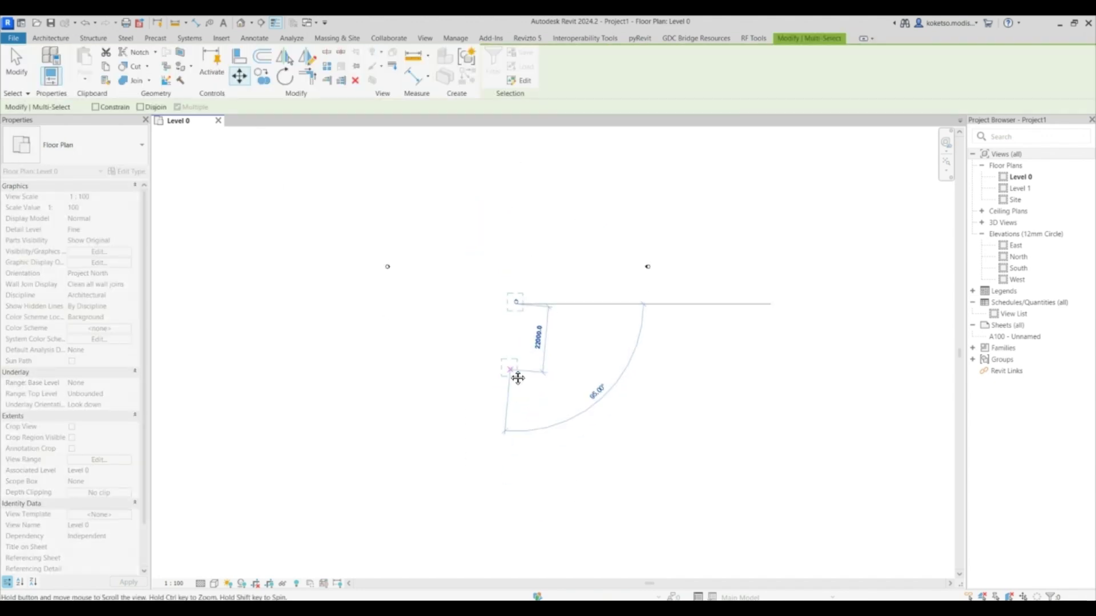
click(520, 422)
key(Escape)
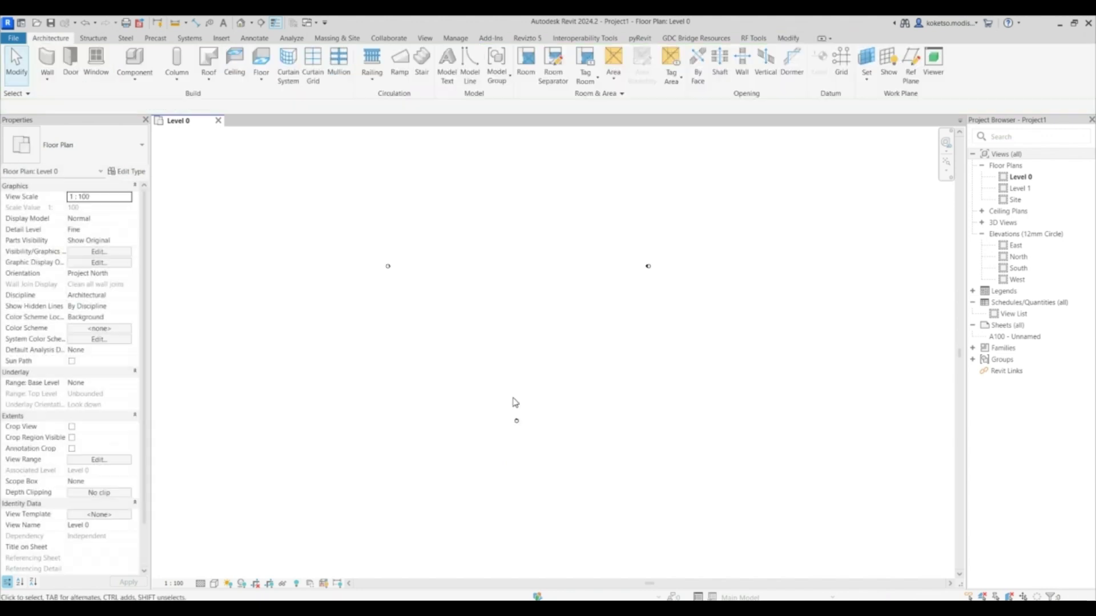
Set the Level 0 plan's view scale to 1:200
click(173, 584)
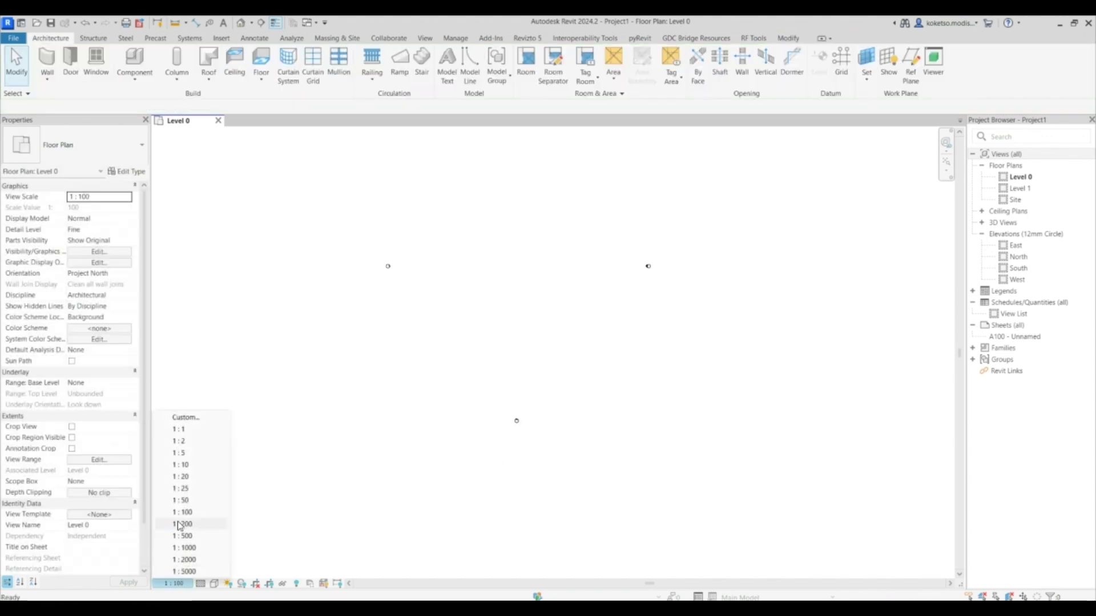
click(192, 525)
scroll(528, 213, up, 2)
middle_drag(531, 235, 507, 300)
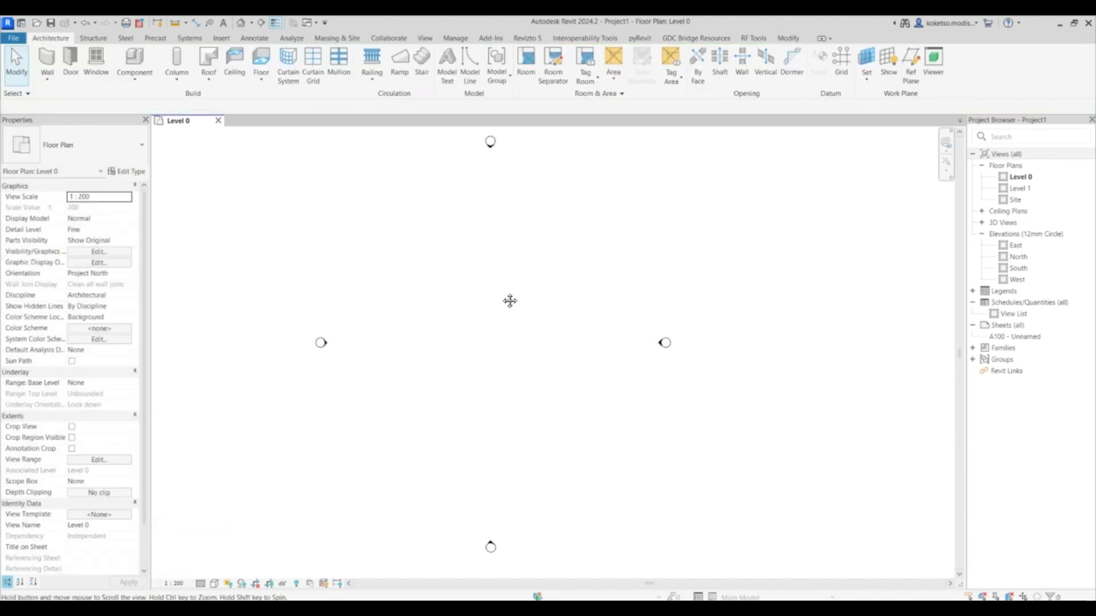
scroll(501, 288, down, 2)
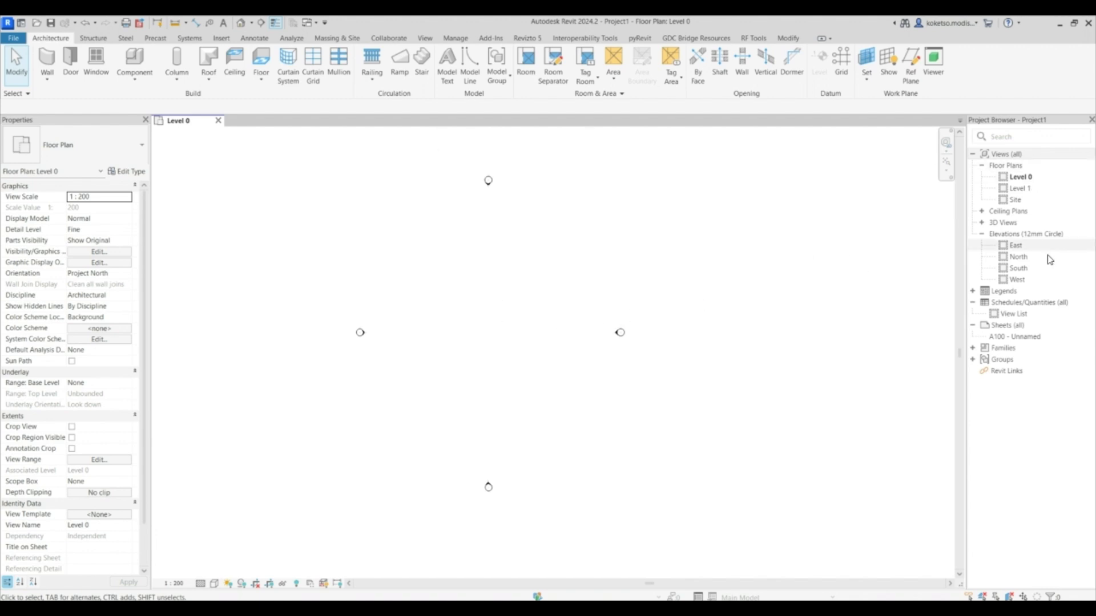
Check the South elevation, then extend the South and North far clips in the Level 0 plan to about 99000 mm, near the opposite markers
double_click(1018, 267)
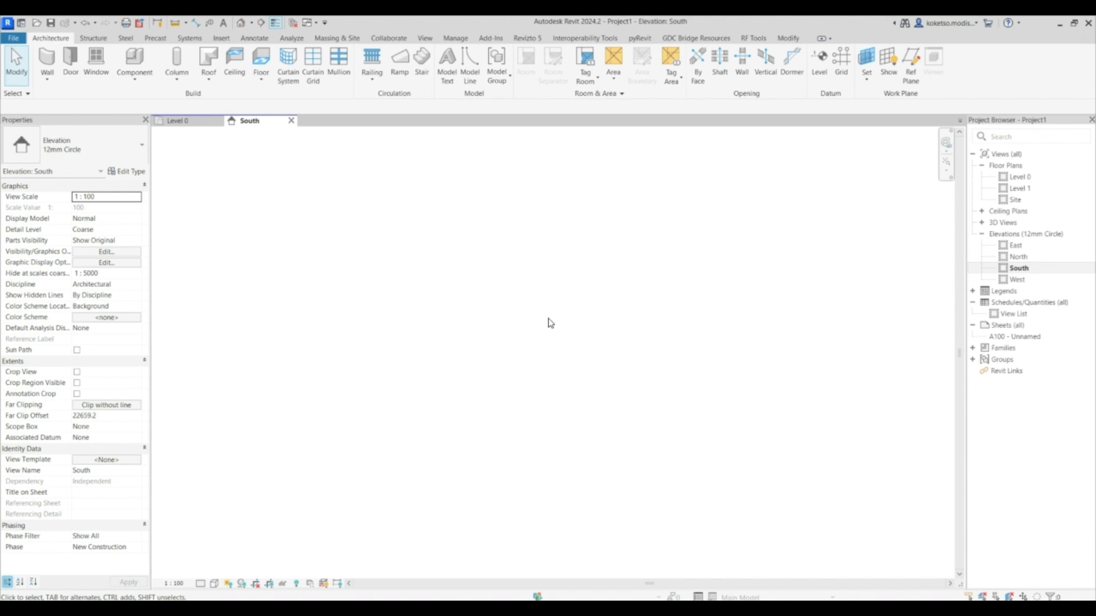
click(177, 120)
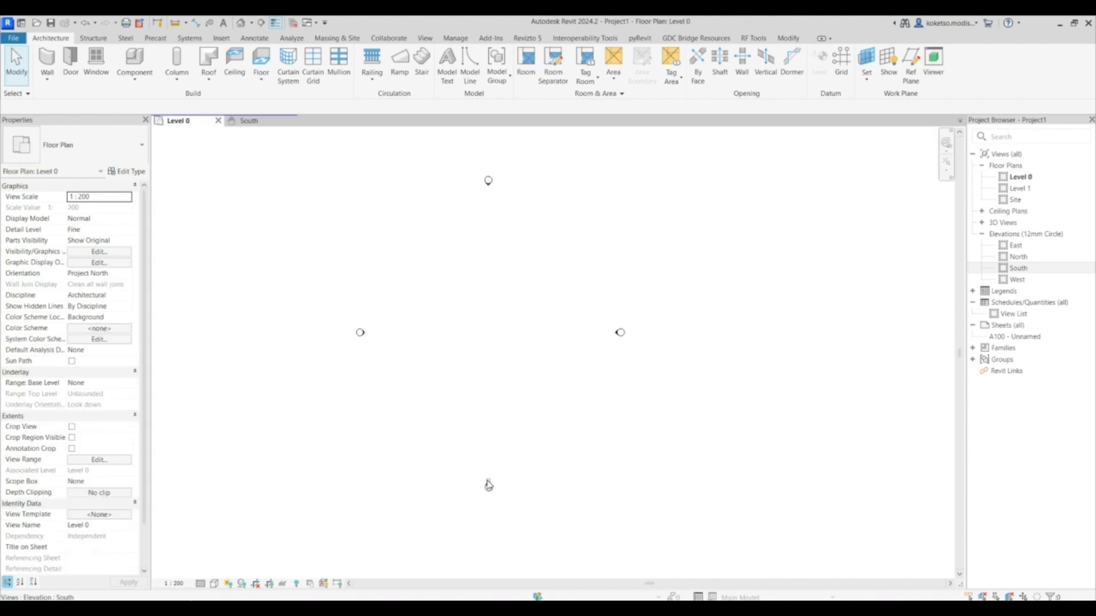
click(489, 485)
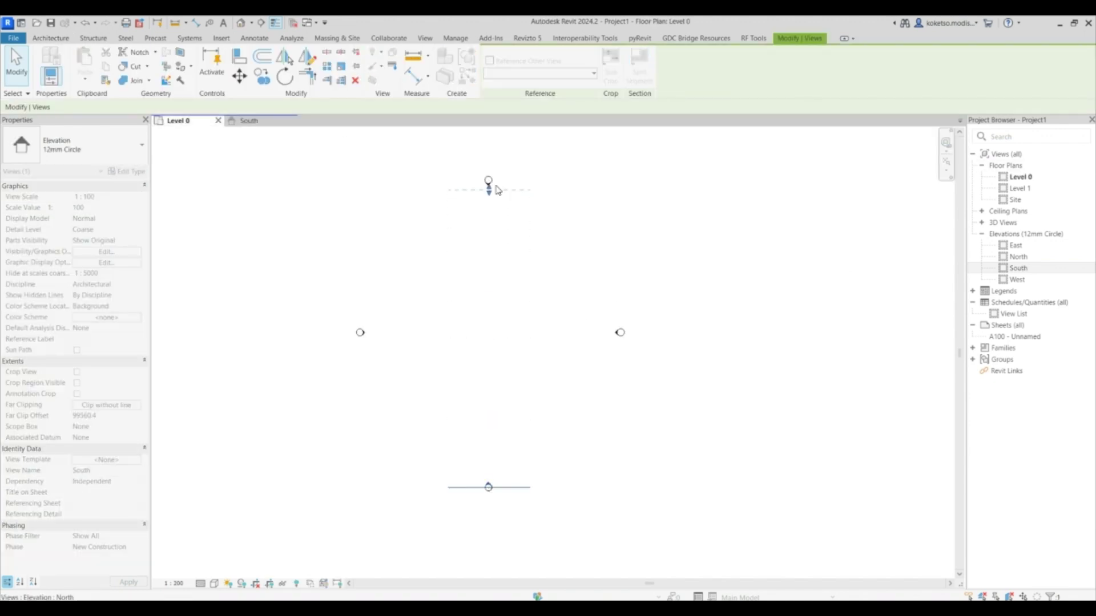
click(488, 183)
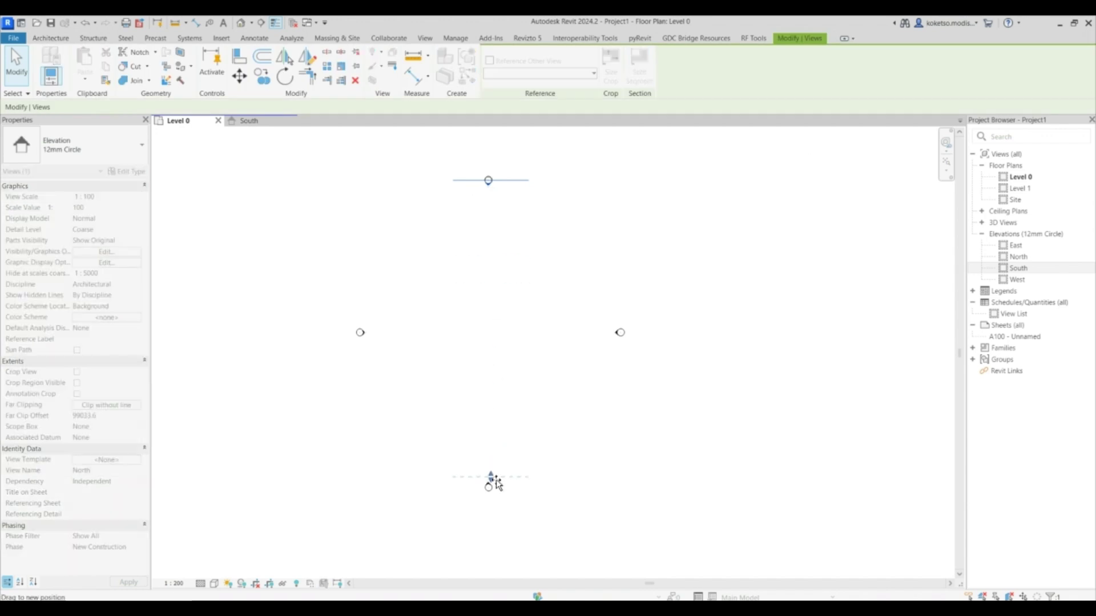
click(489, 477)
Extend the far clips of the West and East elevations in the Level 0 plan until each nearly reaches the opposite marker
click(361, 334)
drag(573, 341, 614, 338)
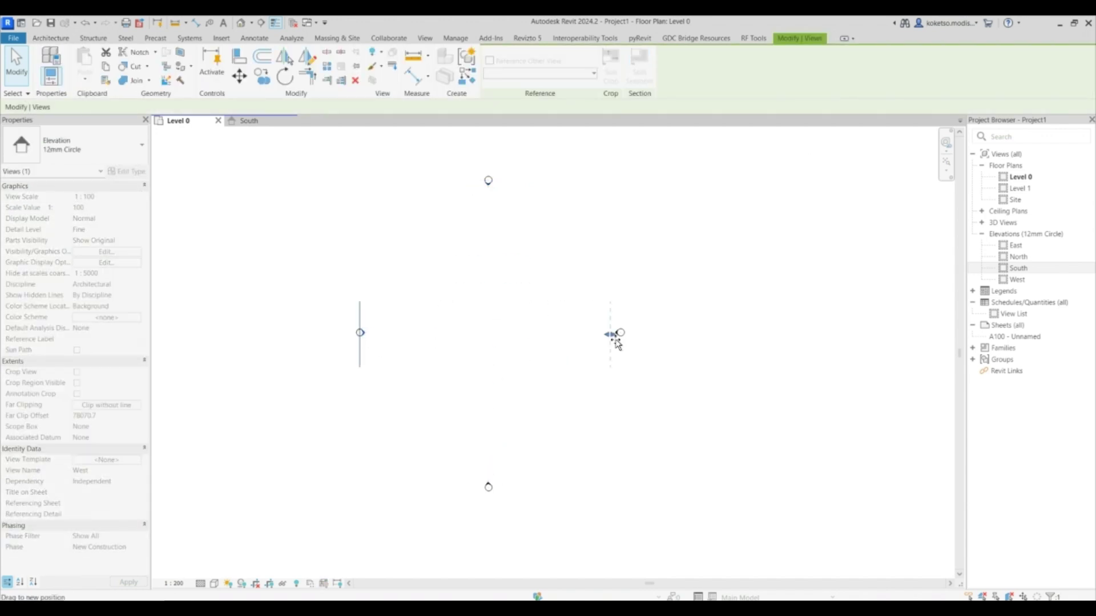
click(616, 334)
drag(541, 335, 365, 335)
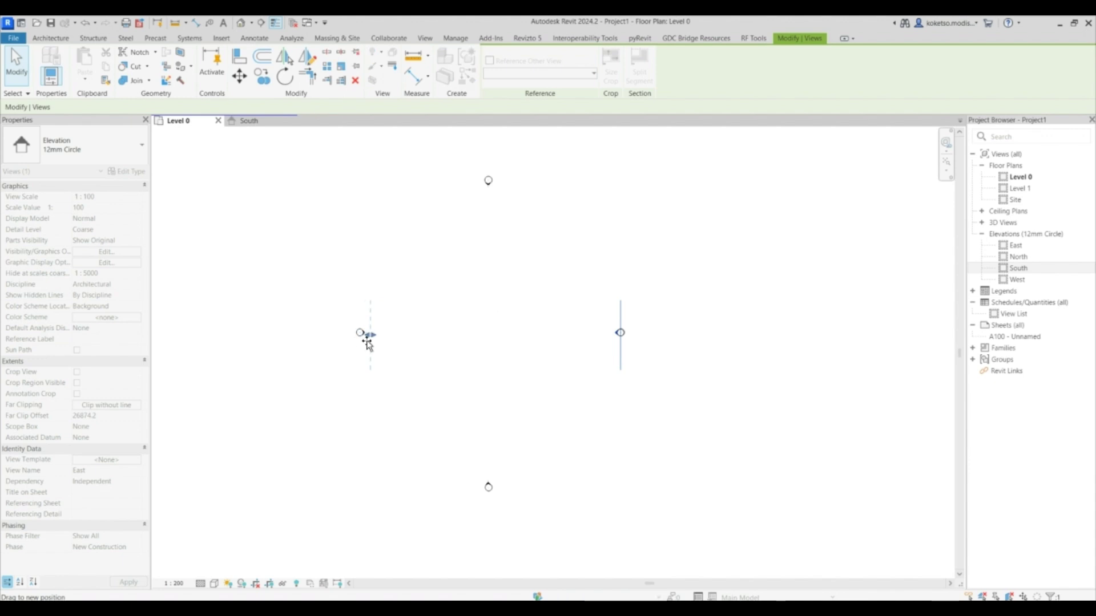
click(349, 254)
In the South elevation, stretch the Level 0 and Level 1 lines far out from their heads across the view
key(ctrl+Tab)
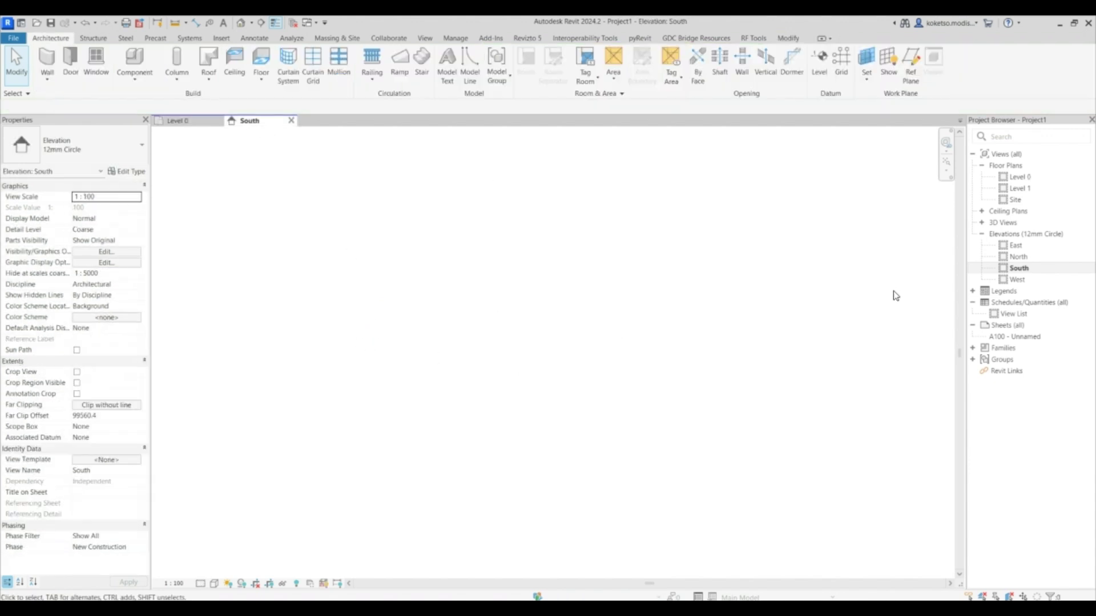
scroll(479, 320, down, 8)
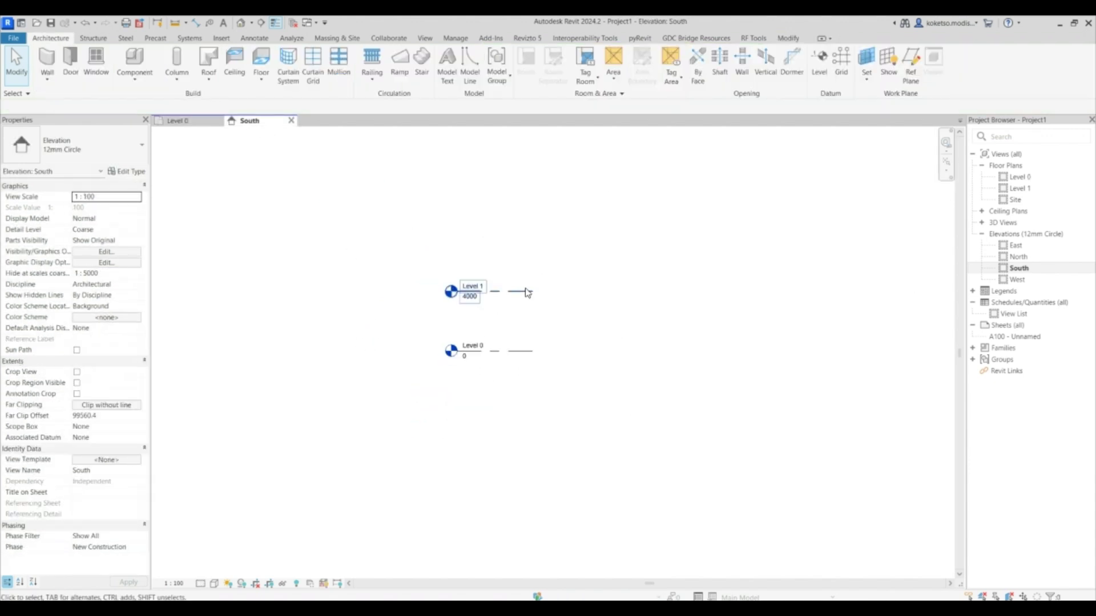
click(527, 293)
drag(532, 292, 876, 289)
click(569, 318)
scroll(569, 317, up, 2)
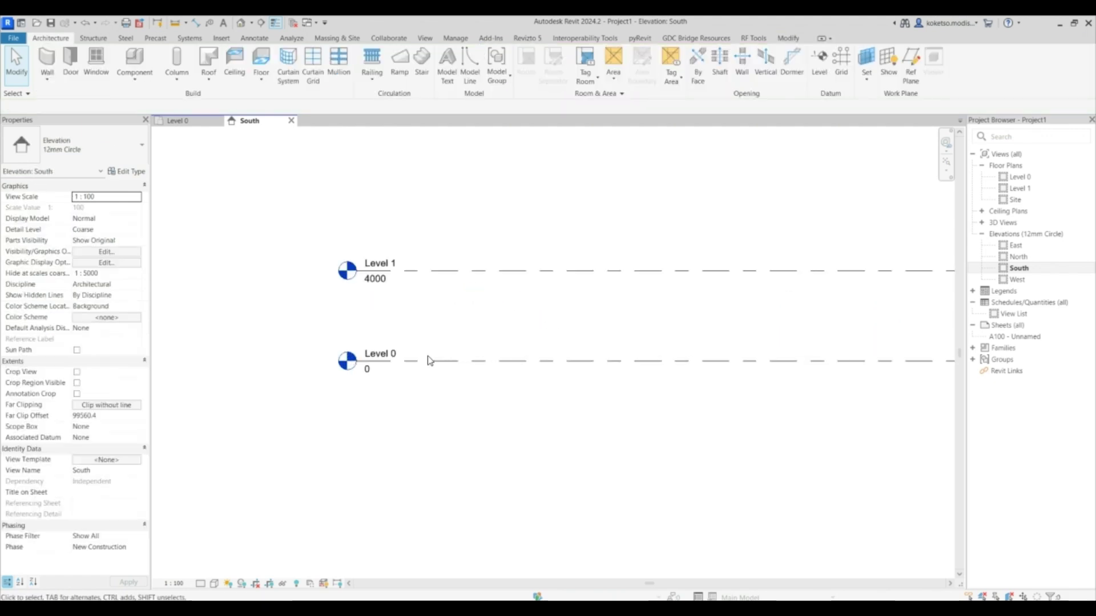
Rename the Level 0 level in the South elevation to "00 - FOUNDATION" and rename its corresponding views to match
click(430, 361)
click(385, 352)
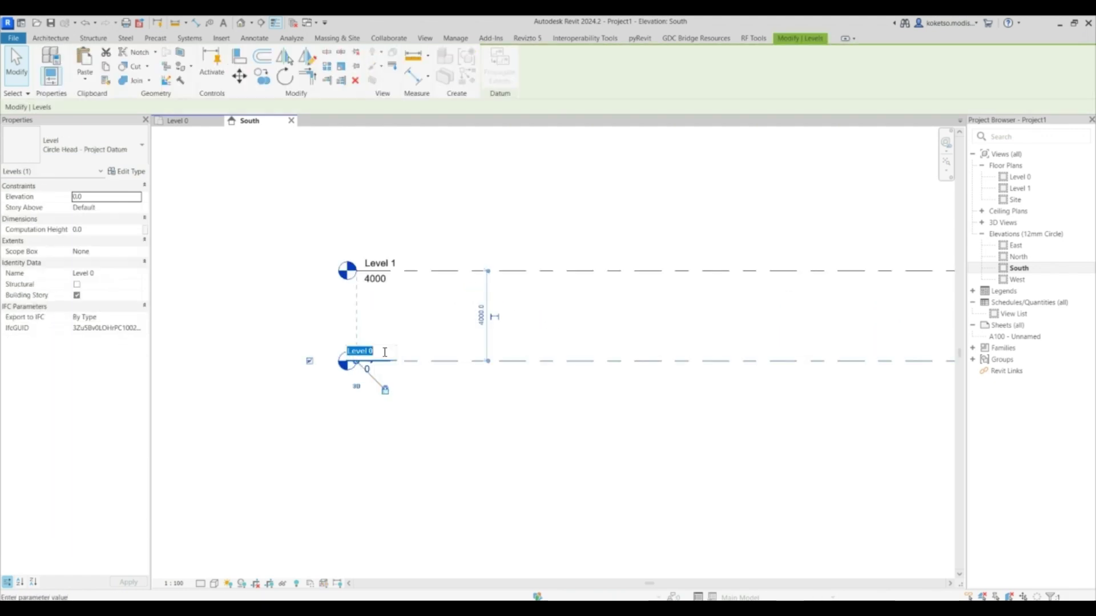
text(00 - )
text(FOUNDATION)
click(431, 336)
click(592, 315)
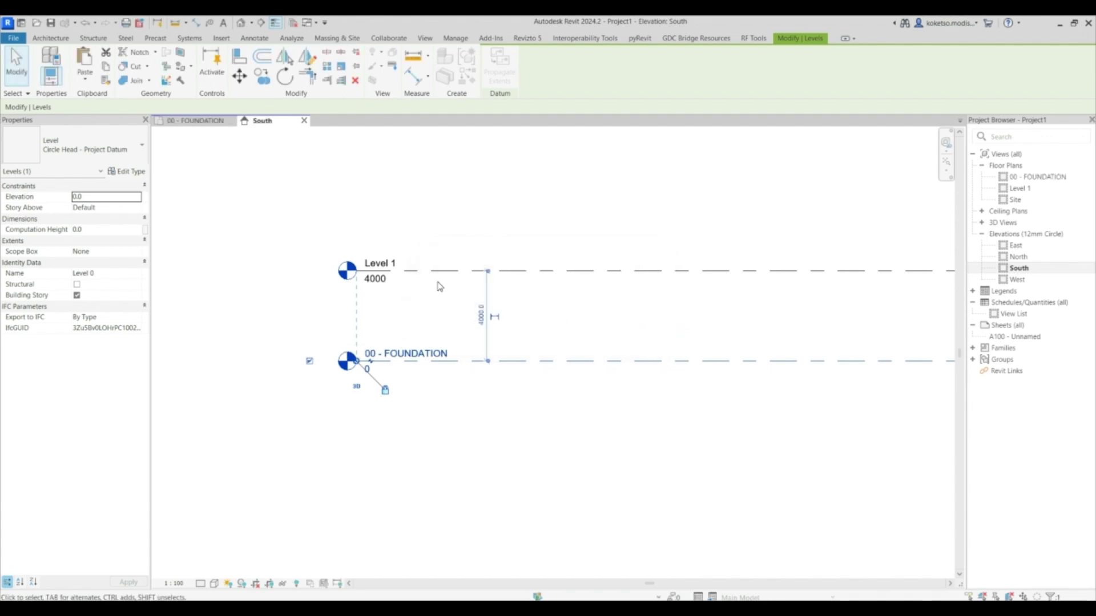
Rename the Level 1 level to "01 - SURFACE BED" and rename its corresponding views to match
click(377, 264)
click(368, 261)
text(01 -)
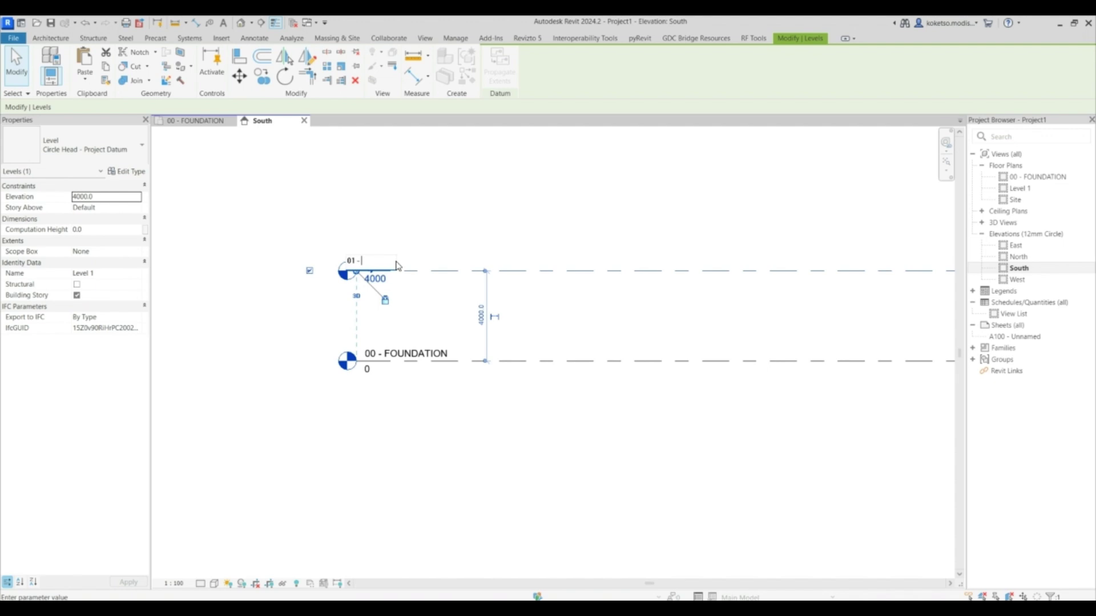
text( SURFACE)
text( BED)
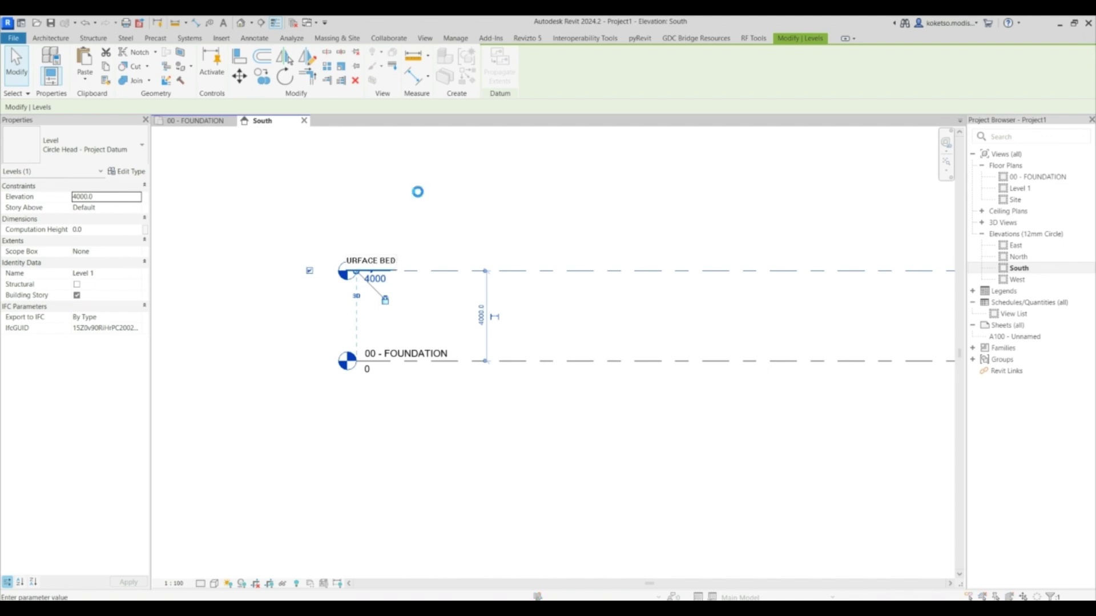
click(417, 189)
click(590, 318)
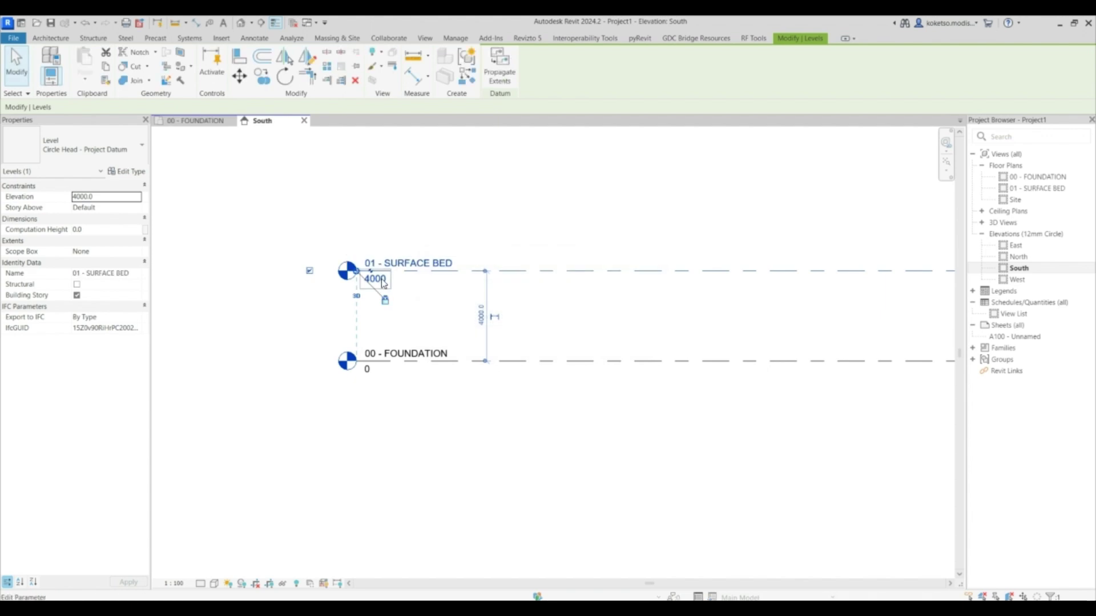
Set the elevation of the 01 - SURFACE BED level to 500 mm
click(381, 279)
text(5)
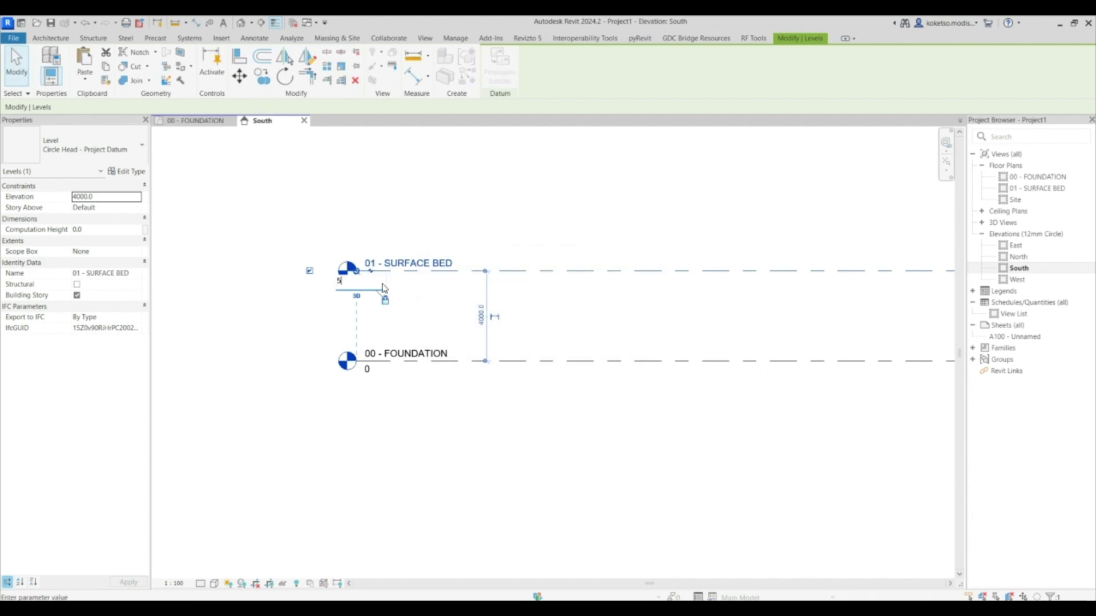
text(00)
key(Return)
click(428, 289)
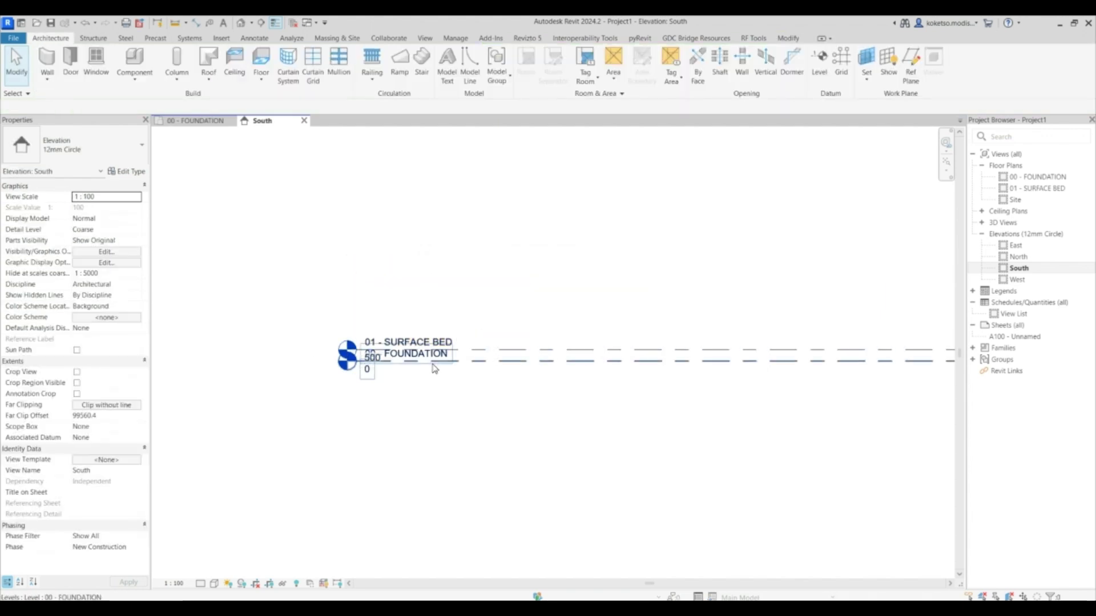
Add an elbow to the 00 - FOUNDATION level line and pull its head down clear of the 01 - SURFACE BED label
click(374, 366)
click(372, 362)
drag(374, 376, 375, 404)
click(486, 379)
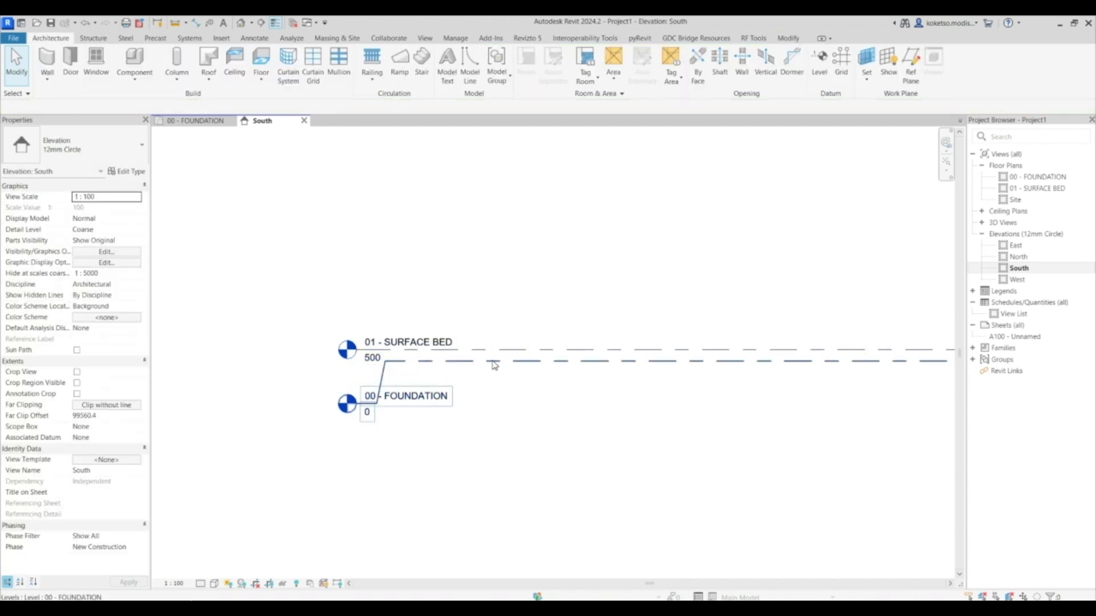
middle_drag(490, 377, 444, 374)
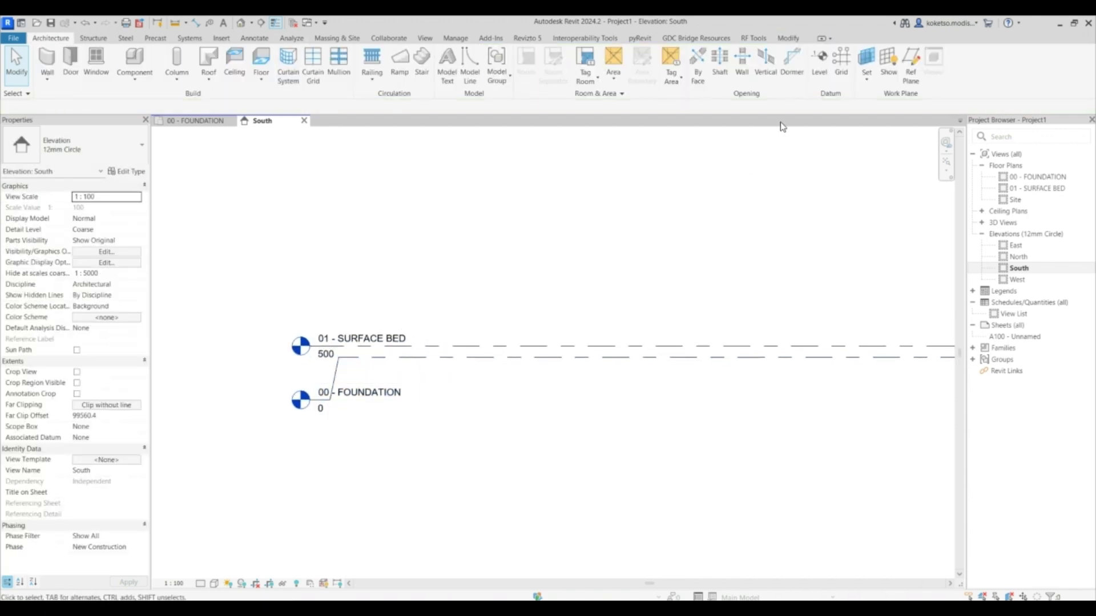
Draw a new level about 4300 mm above 01 - SURFACE BED, with its ends aligned to the existing level lines
click(819, 59)
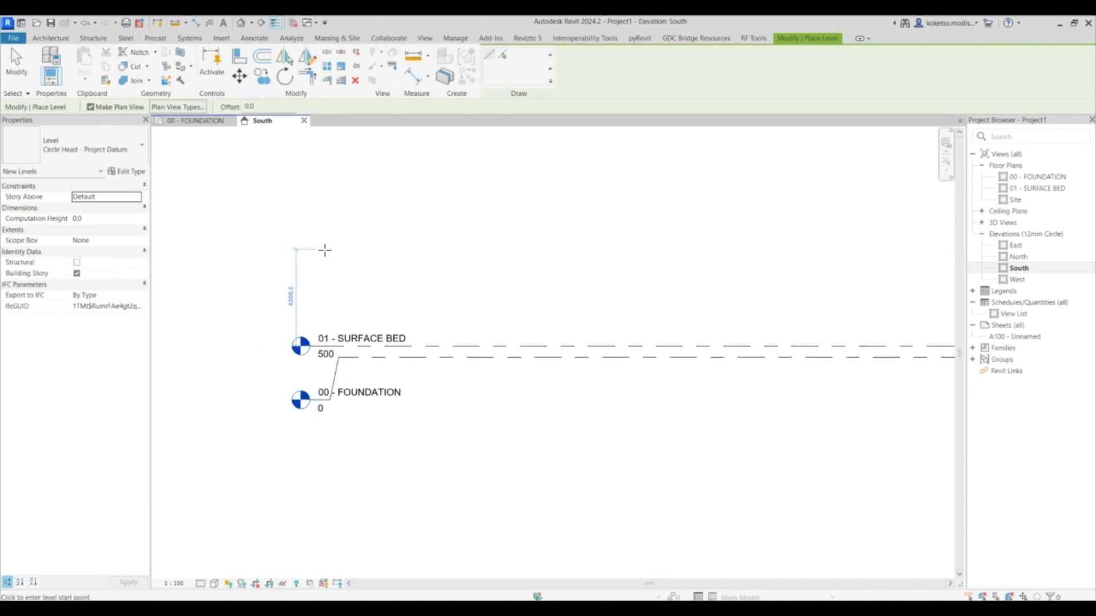
scroll(311, 249, down, 3)
click(307, 251)
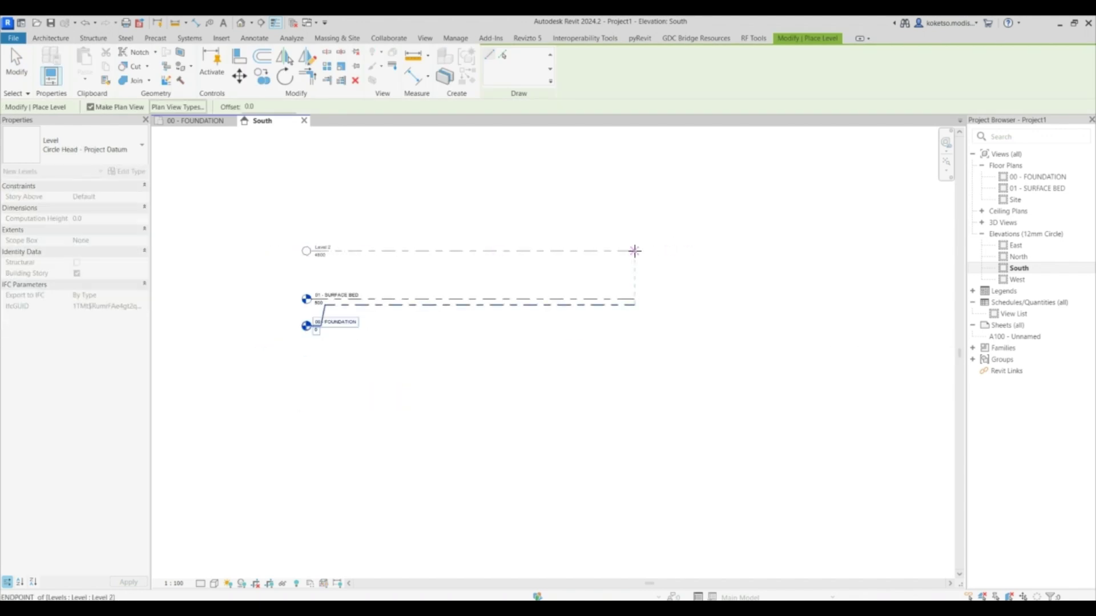
click(635, 251)
scroll(438, 265, up, 2)
key(Escape)
Set the distance from 01 - SURFACE BED to the new Level 2 to 13000 mm
click(329, 241)
click(323, 282)
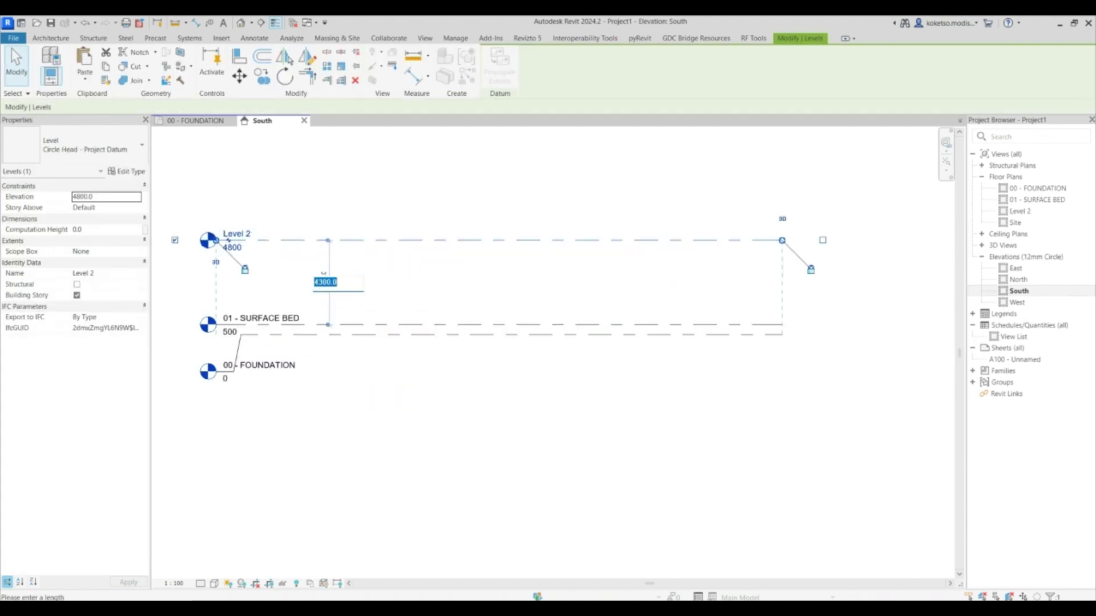
text(13000)
key(Return)
Copy Level 2 upwards by 1500 mm to add another level above it
scroll(423, 318, down, 2)
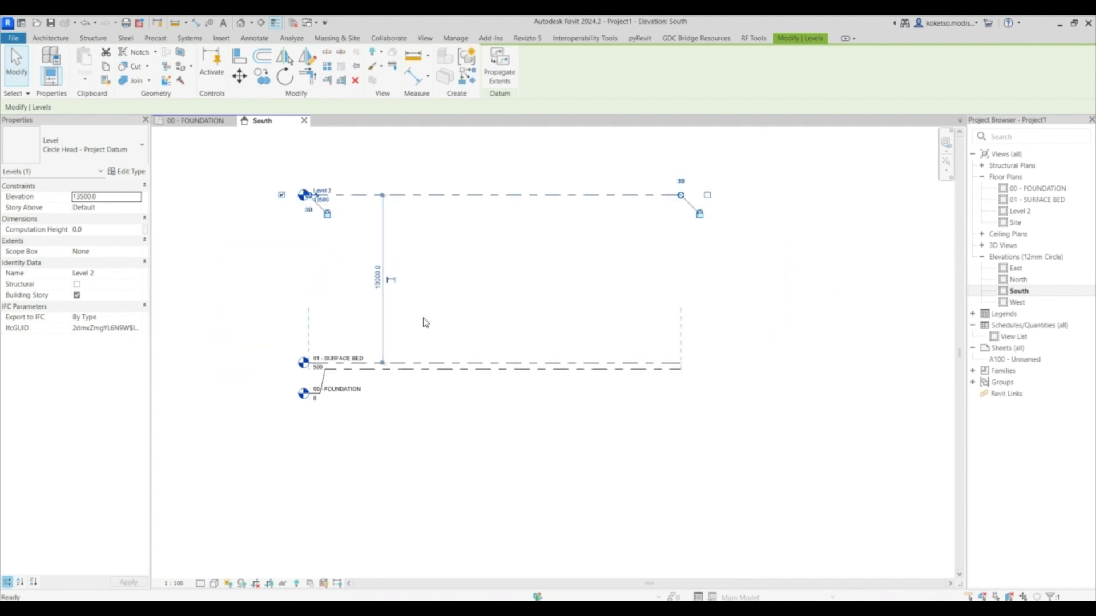
click(262, 76)
click(359, 195)
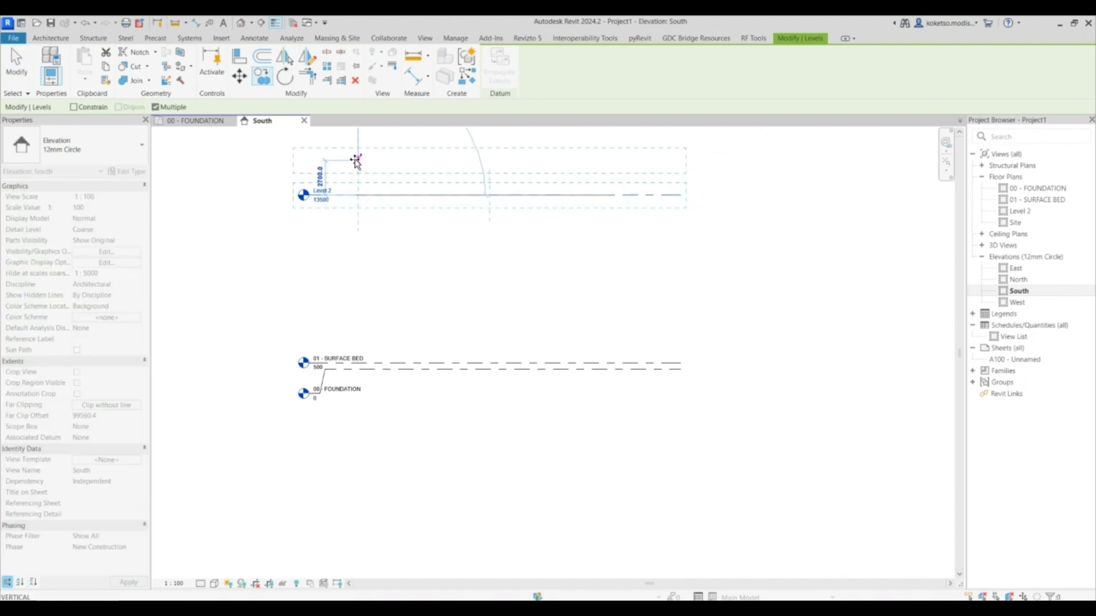
click(354, 177)
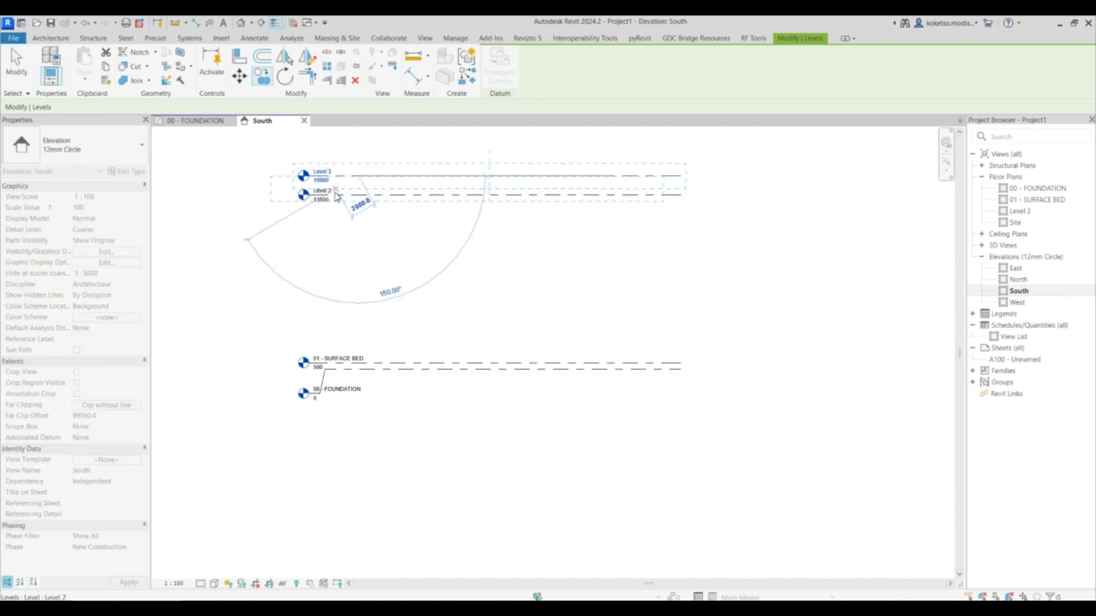
key(Escape)
key(Escape)
Rename Level 2 to "02 - EAVE" and rename its corresponding views to match
scroll(328, 198, up, 3)
double_click(325, 184)
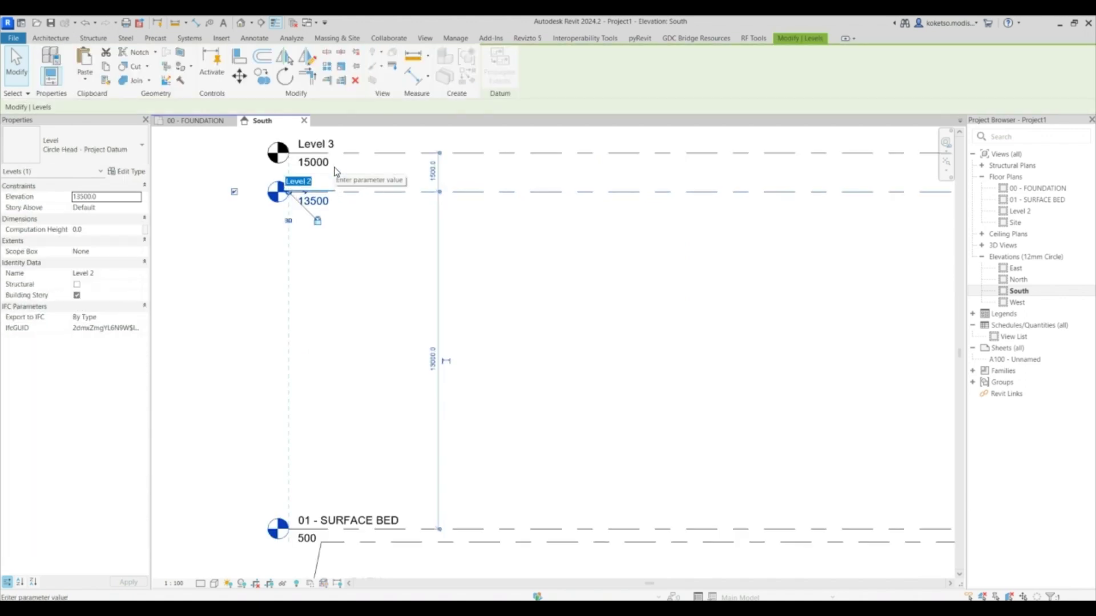
text(02 - EAVE)
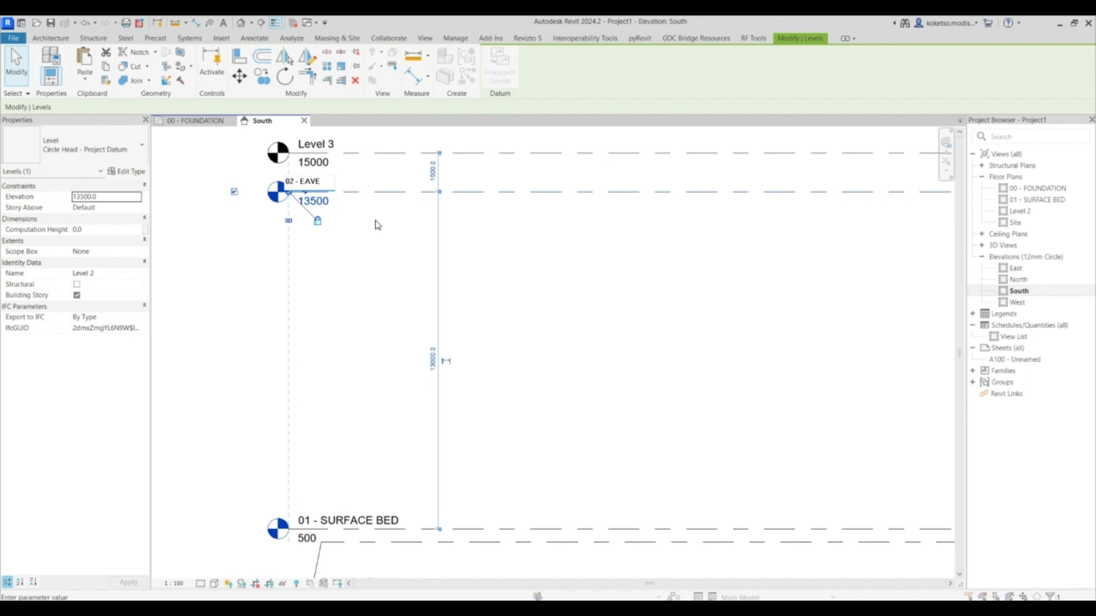
key(Return)
click(590, 317)
Rename the topmost level, Level 3, to "03 - ROOF"
double_click(319, 144)
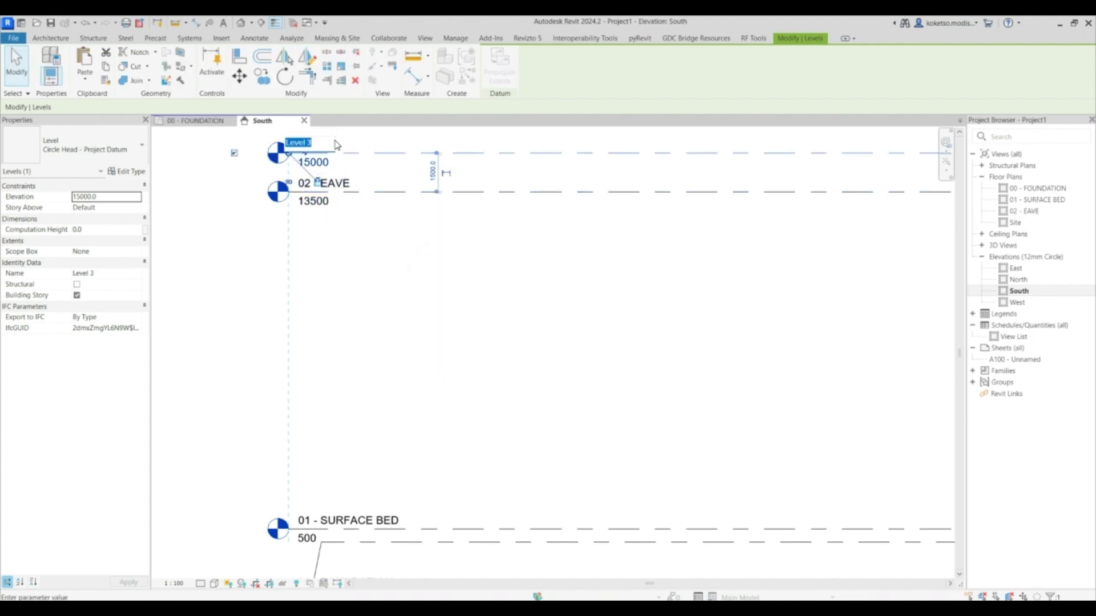
text(03 - ROOF)
click(428, 248)
scroll(343, 217, down, 3)
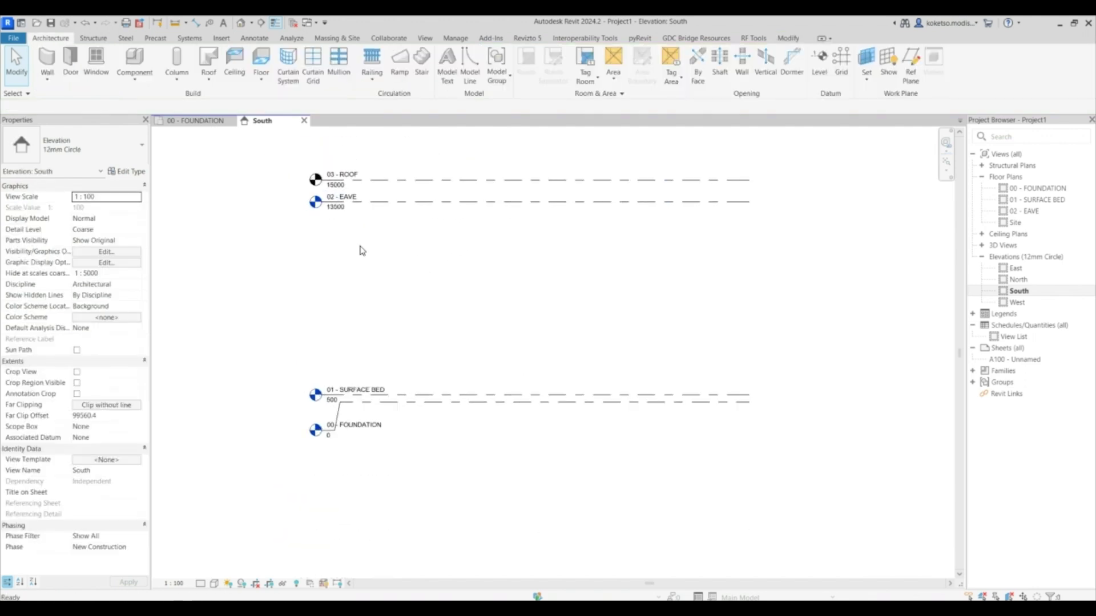
Change the project's length units to meters, rounded to 3 decimal places
key(u)
key(n)
click(590, 278)
click(576, 252)
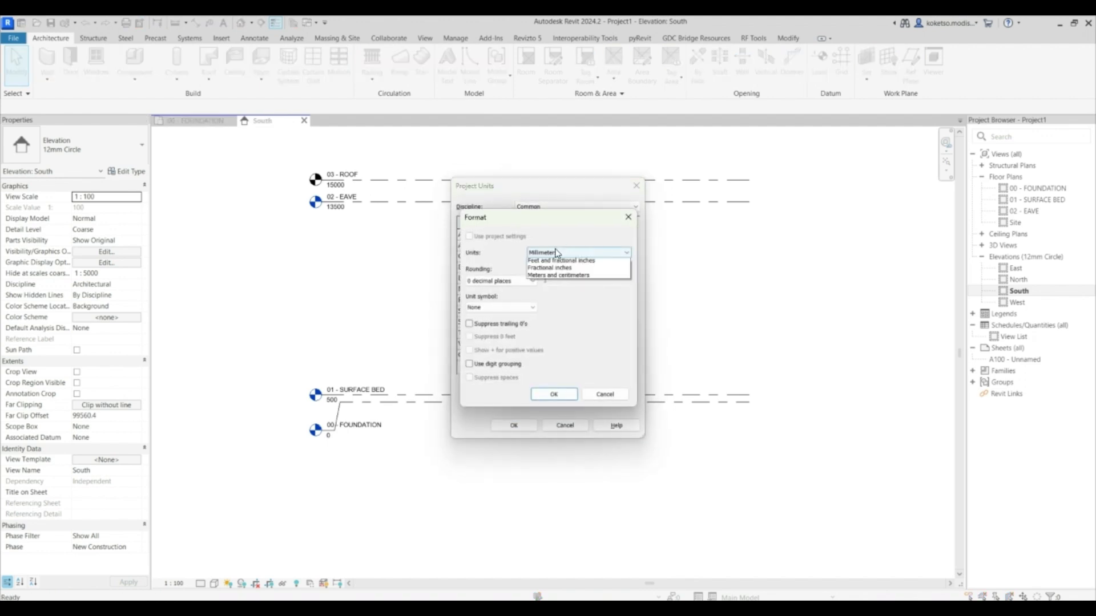
click(491, 282)
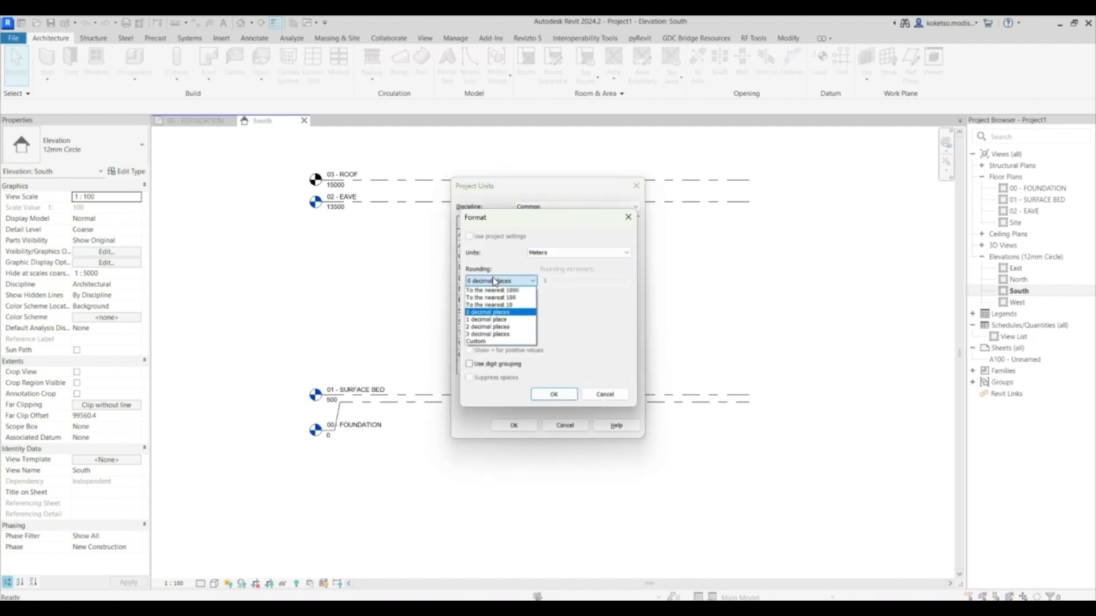
click(481, 340)
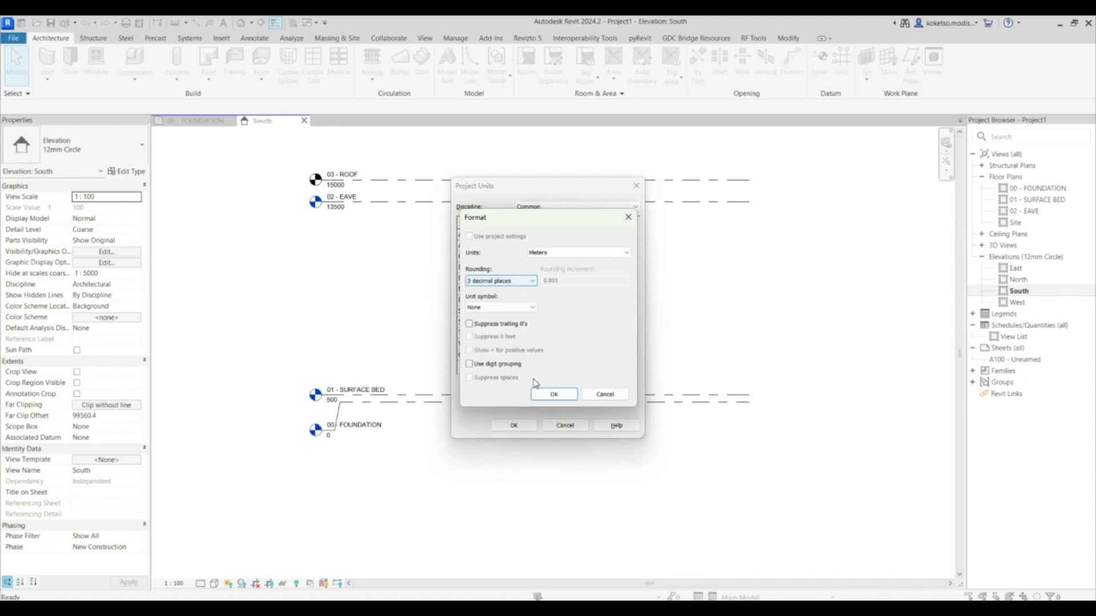
click(552, 395)
click(513, 429)
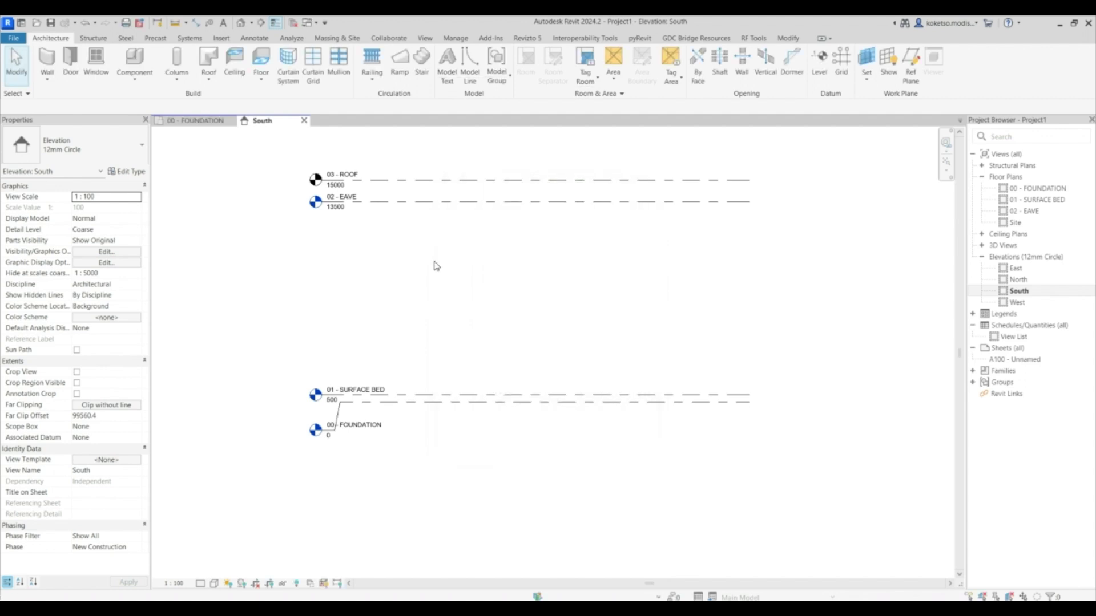
middle_drag(376, 229, 386, 233)
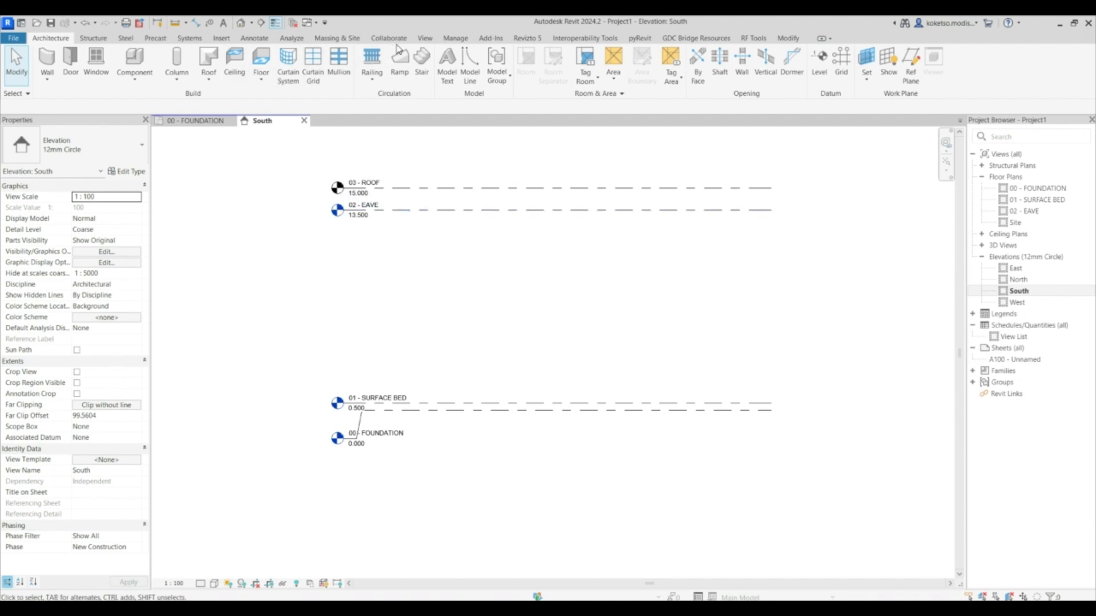
Create structural plans for the 00 - FOUNDATION, 01 - SURFACE BED and 03 - ROOF levels
click(423, 39)
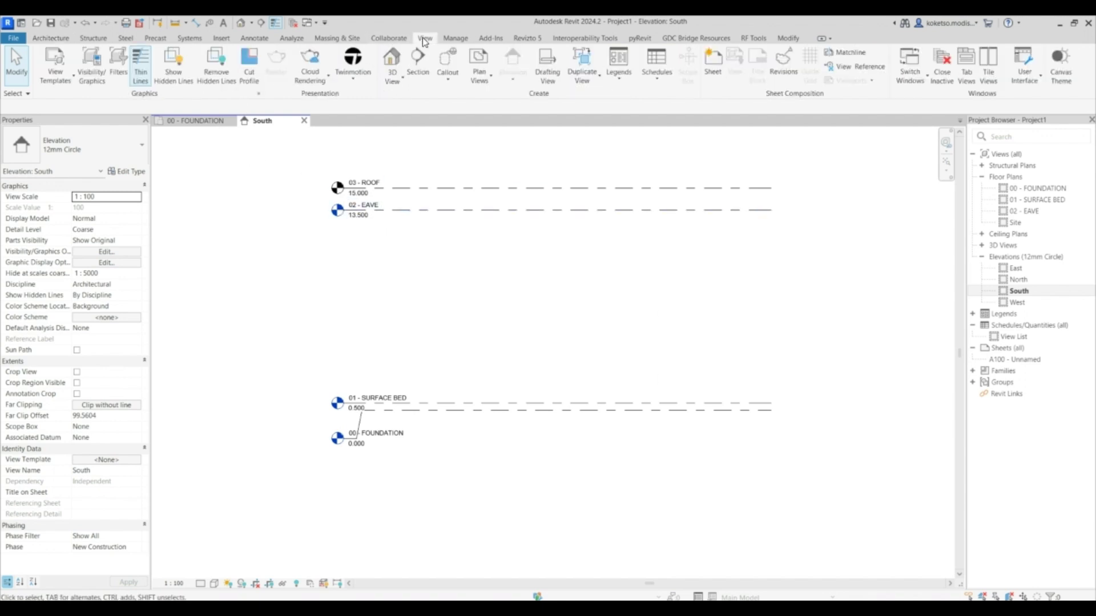
click(484, 79)
click(505, 145)
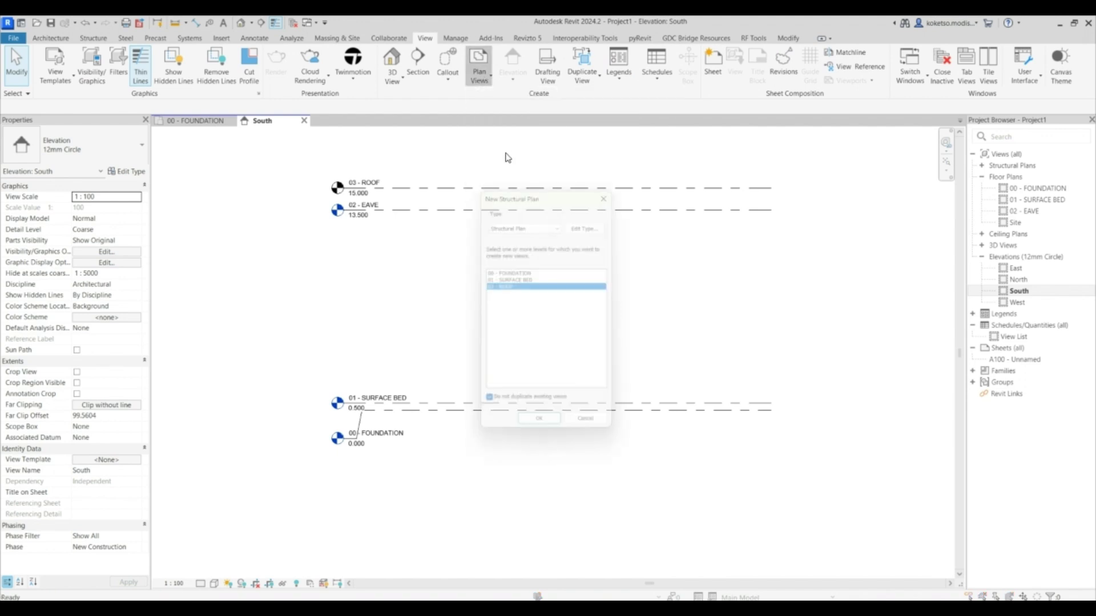
shift+click(511, 269)
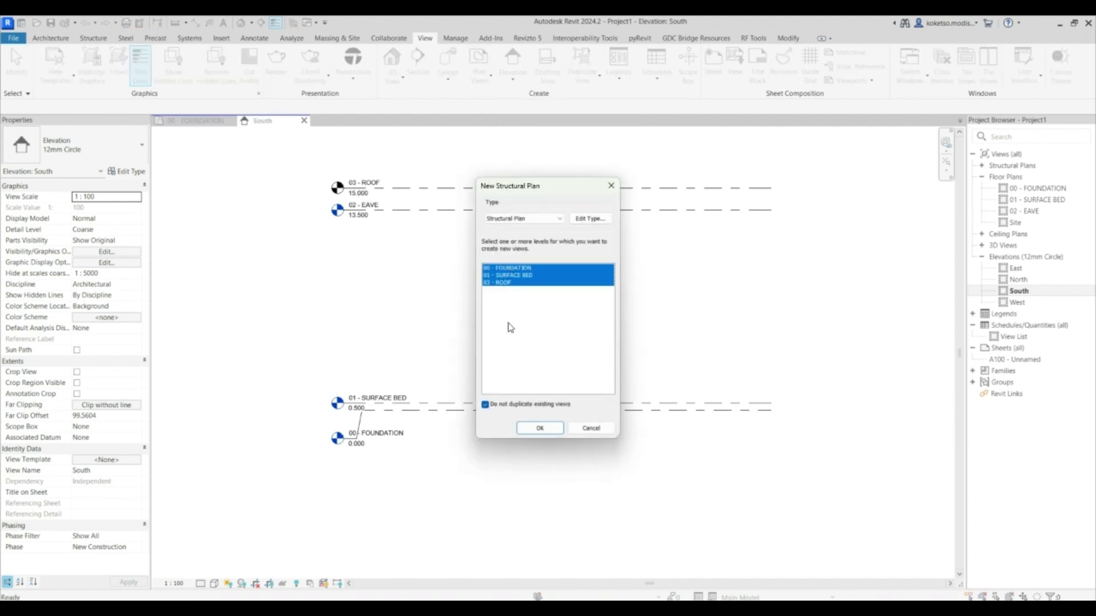
click(537, 429)
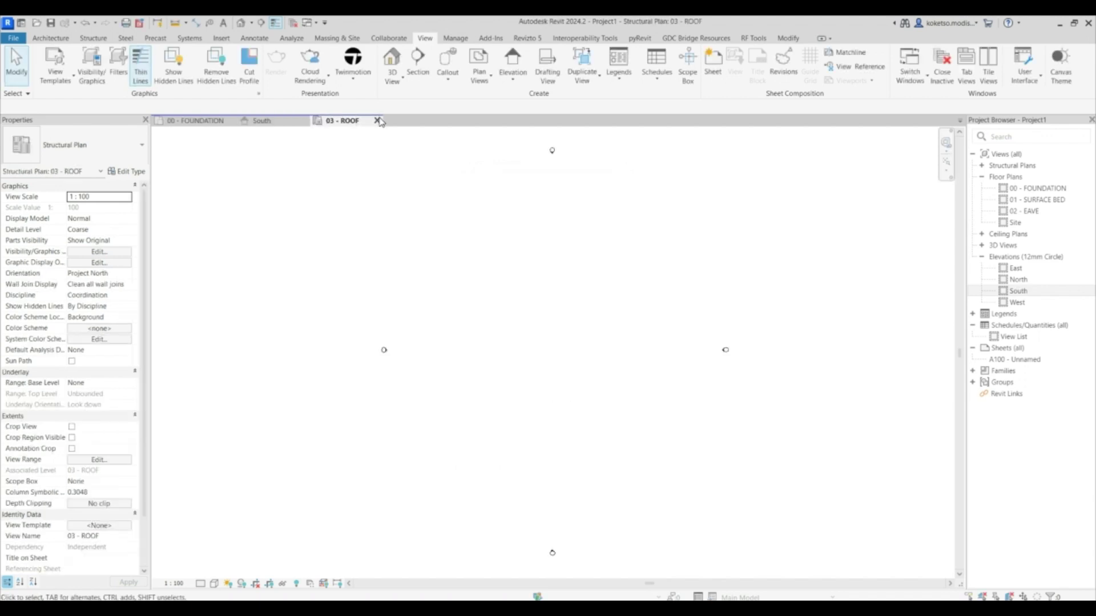
Close the 03 - ROOF plan and the 00 - FOUNDATION floor plan, and open the 00 - FOUNDATION structural plan
click(381, 120)
click(231, 121)
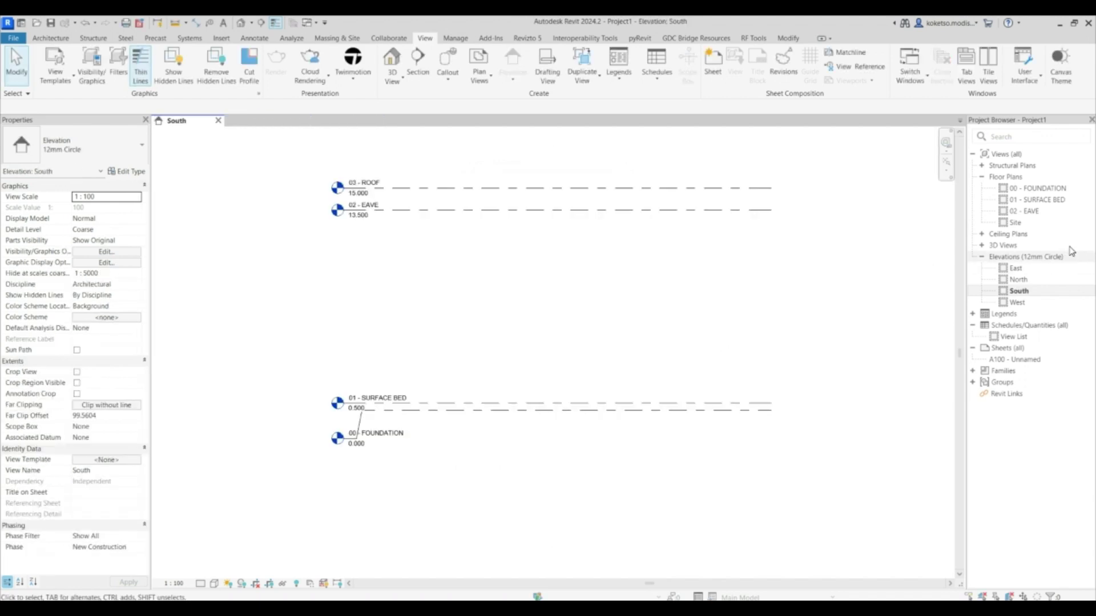
click(982, 178)
click(983, 166)
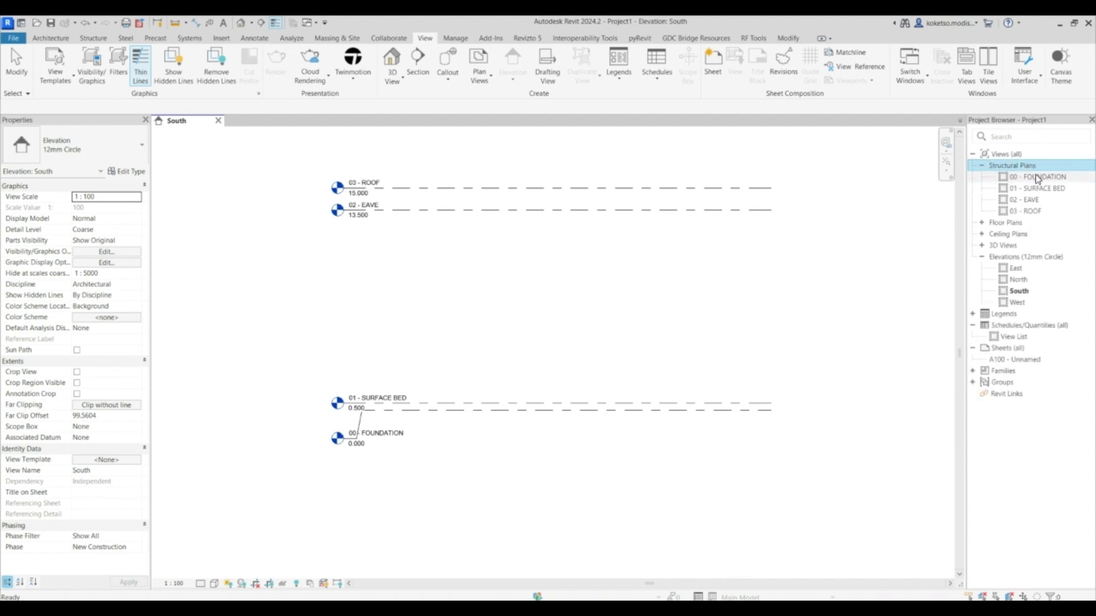
double_click(1037, 178)
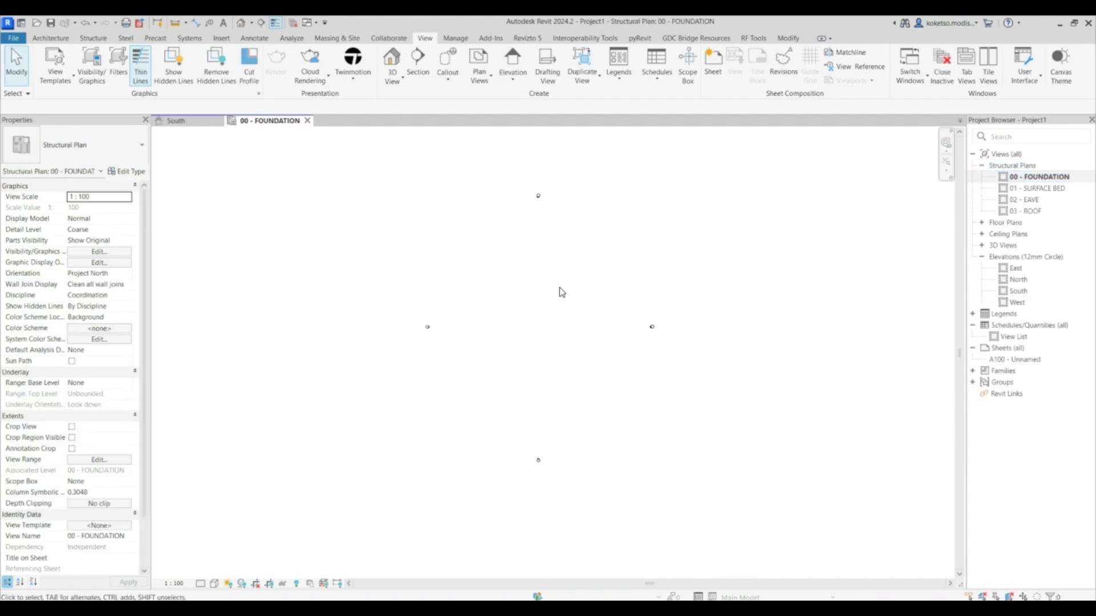
scroll(563, 301, up, 2)
middle_drag(563, 301, 484, 283)
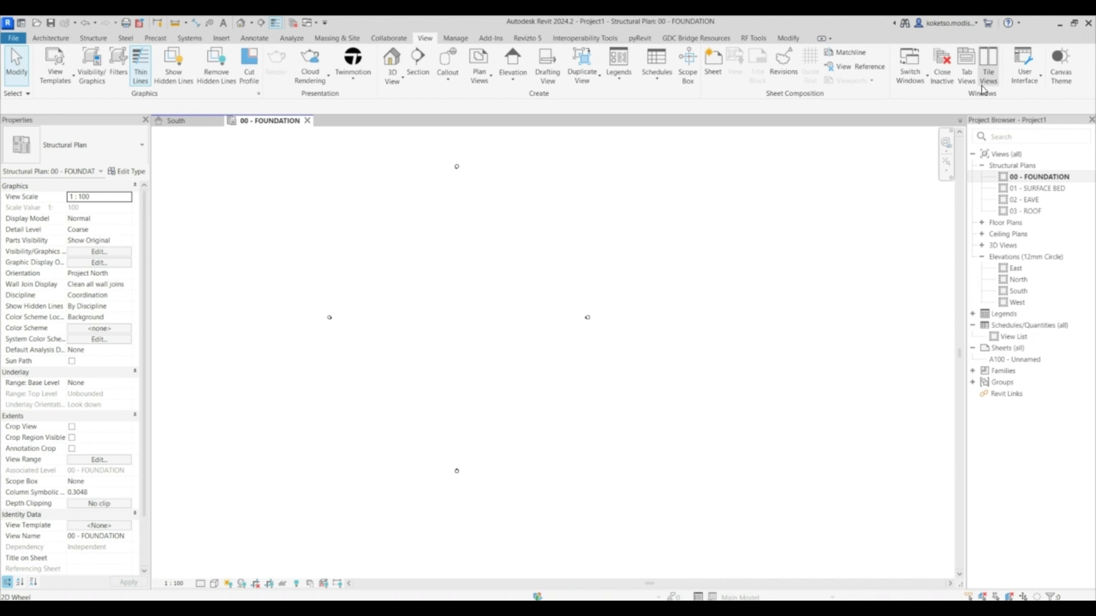
Draw a vertical grid line from north to south between the west and south elevation markers
click(51, 38)
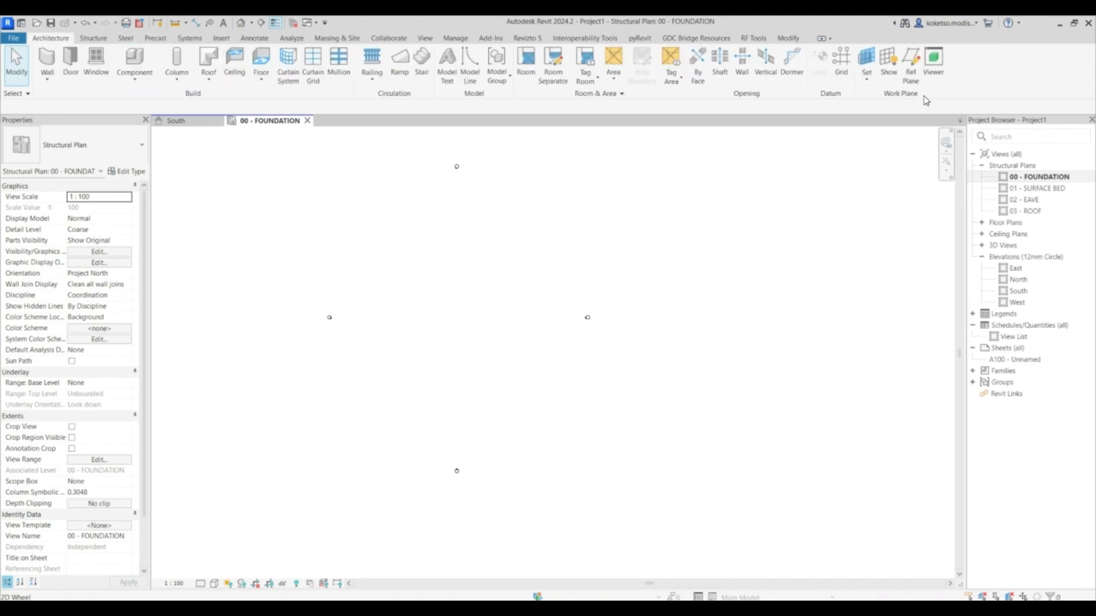
click(843, 67)
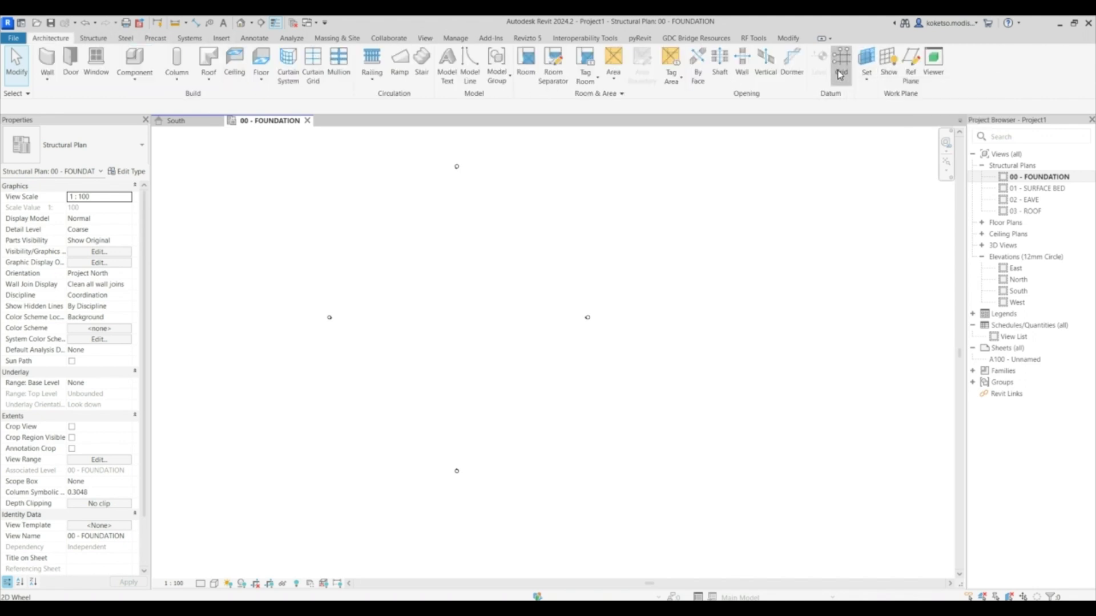
click(393, 440)
key(Escape)
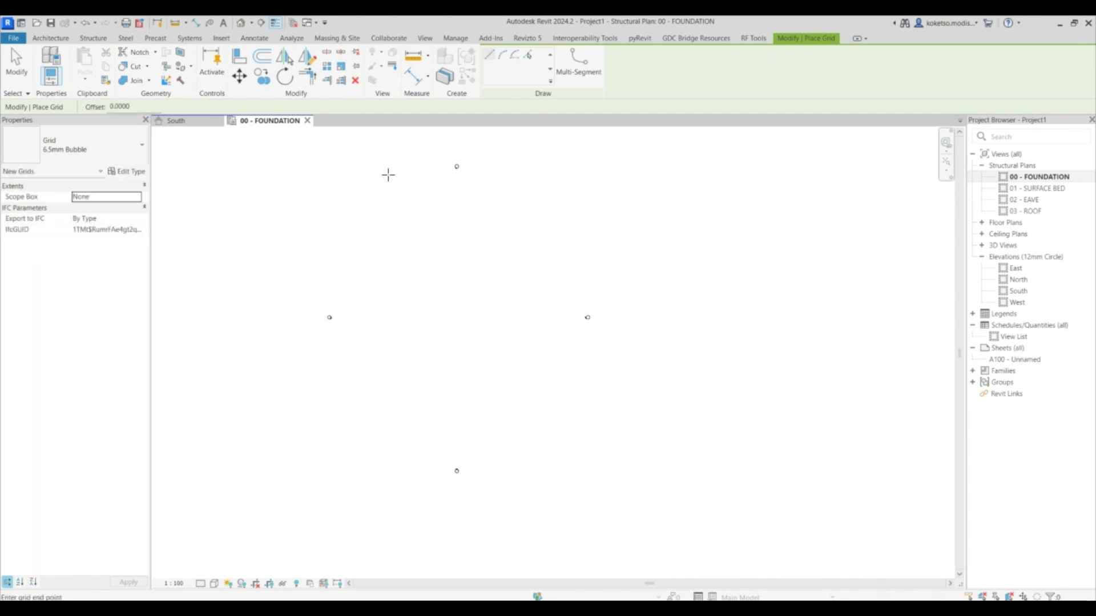
click(387, 173)
click(387, 461)
scroll(392, 462, up, 2)
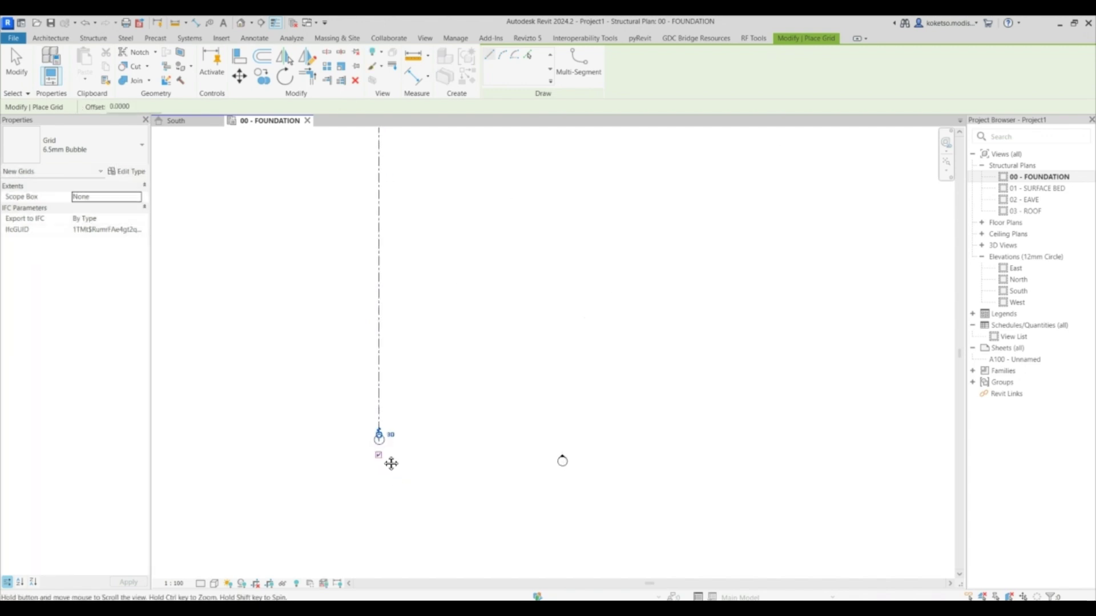
key(Escape)
key(Escape)
Rename the vertical grid line as A
click(376, 425)
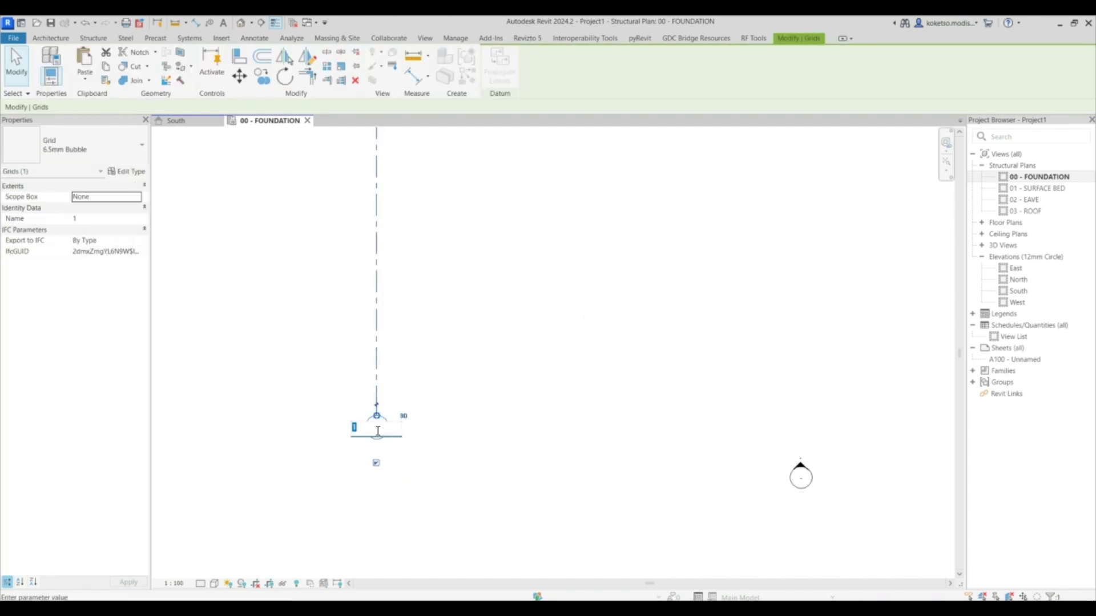
scroll(419, 371, down, 2)
scroll(421, 373, down, 1)
key(Escape)
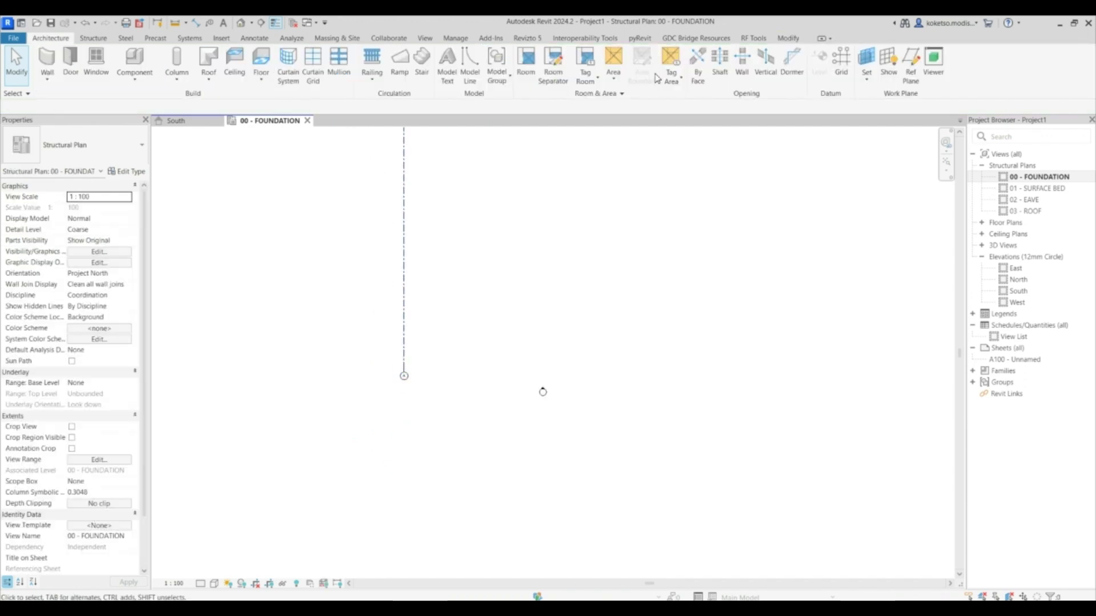
Create a second vertical grid line offset 30 m to the east of grid A by picking grid A
click(837, 77)
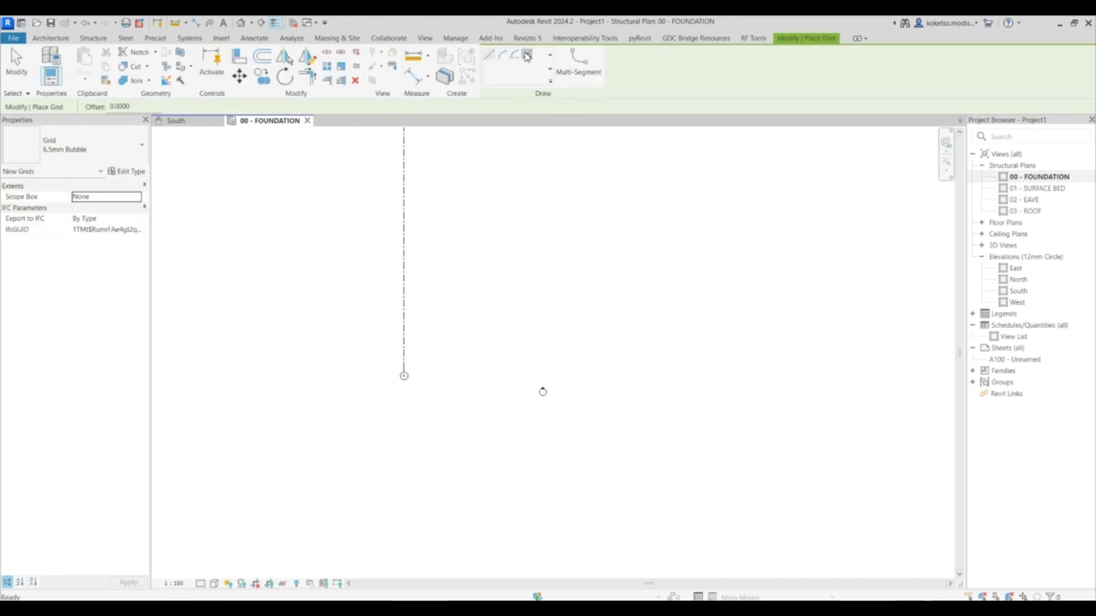
double_click(122, 106)
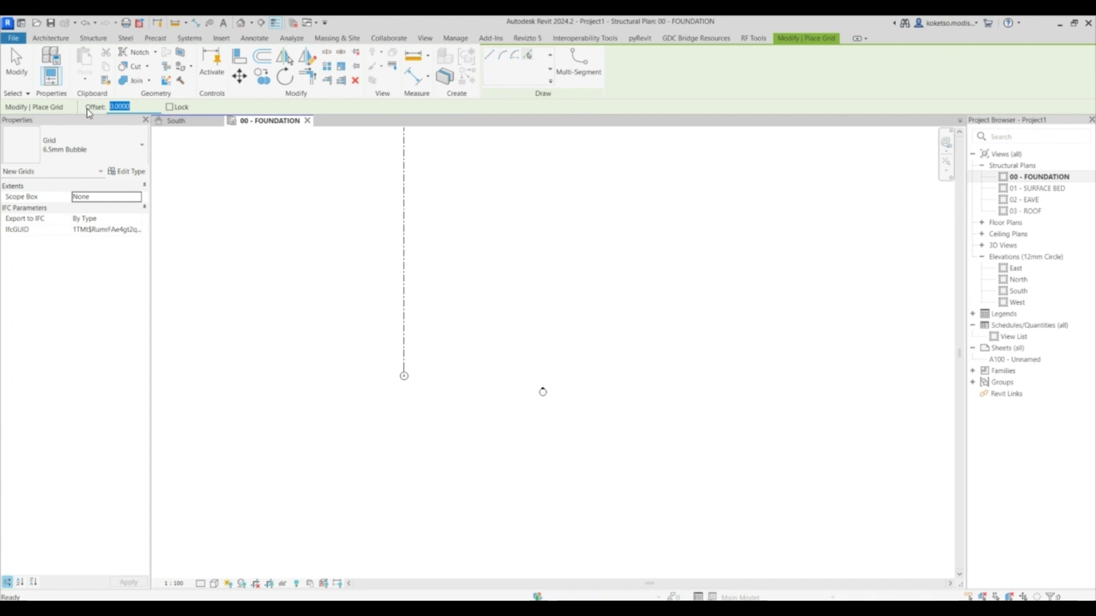
text(30)
key(Return)
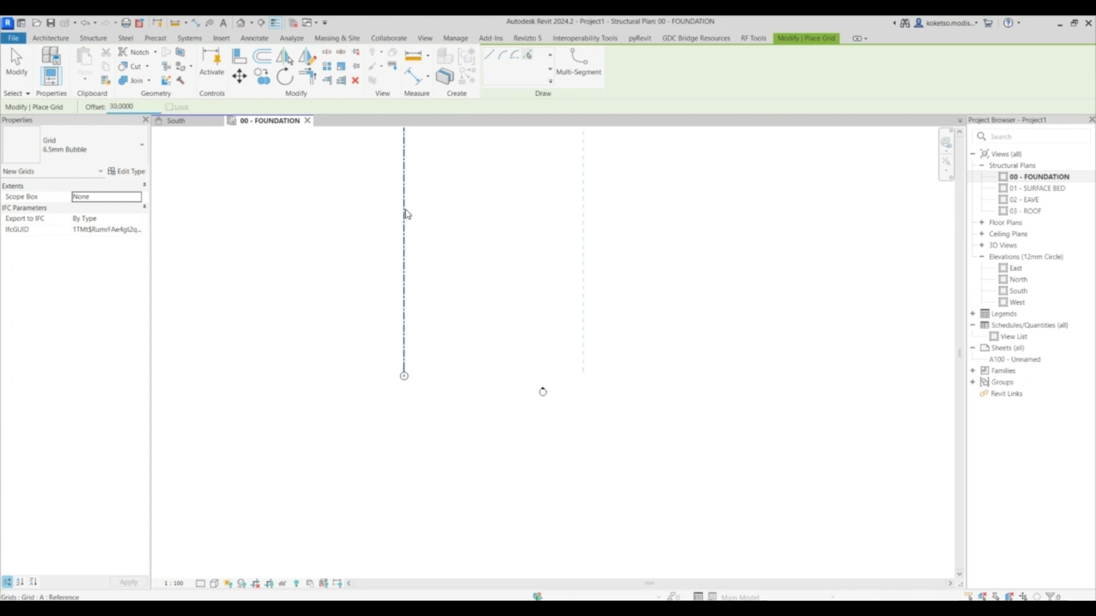
click(406, 209)
scroll(425, 235, down, 3)
middle_drag(460, 252, 430, 310)
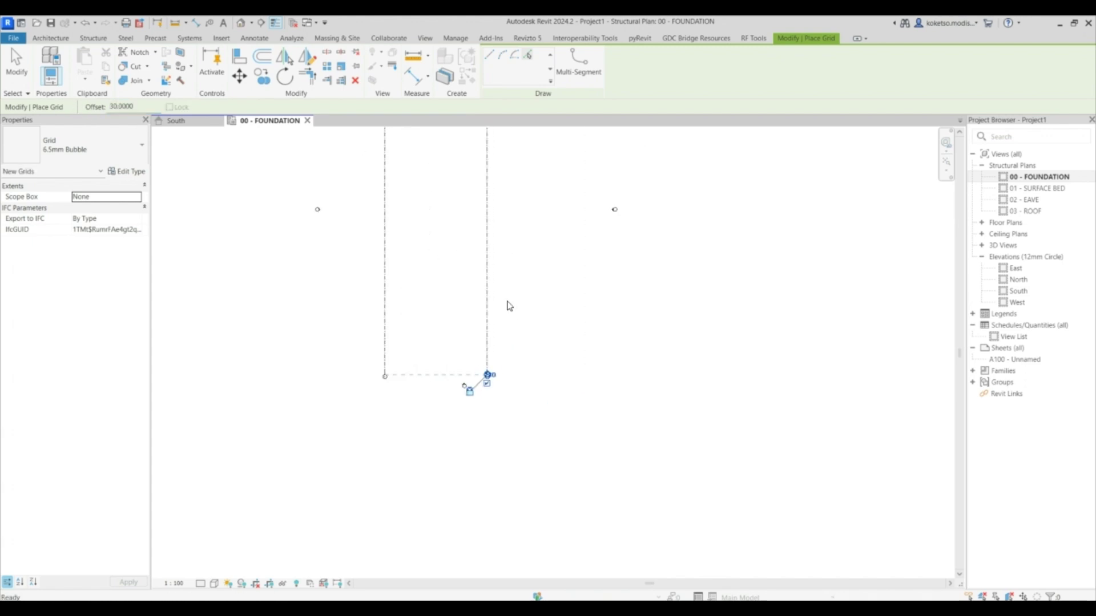
Create a third vertical grid line offset 30 m to the east of the second one
click(488, 273)
middle_drag(527, 334, 499, 367)
scroll(482, 416, up, 2)
key(Escape)
key(Escape)
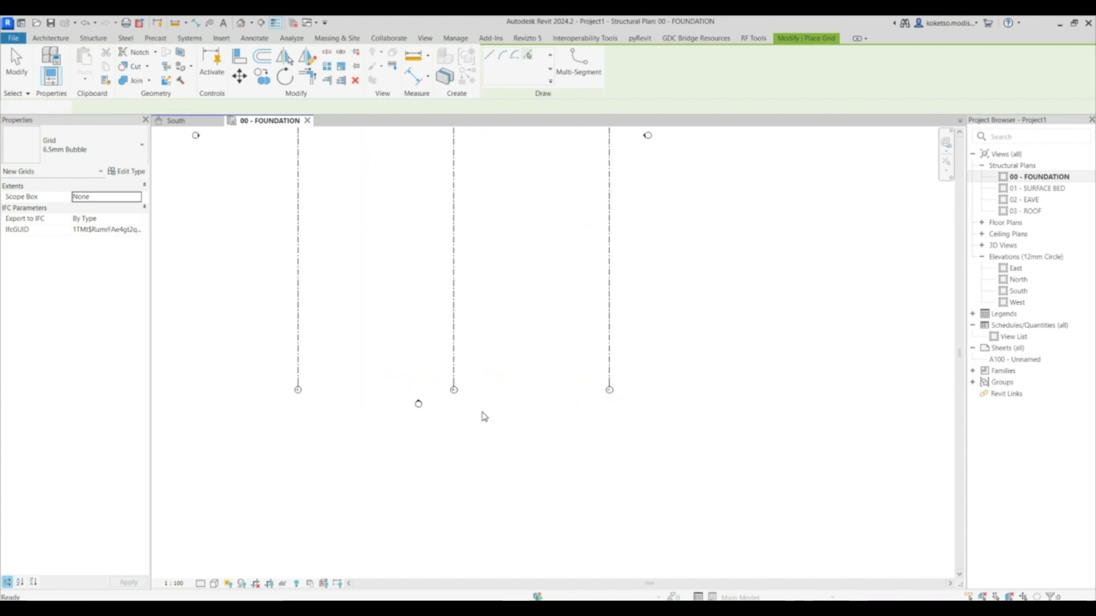
Draw a horizontal grid line across all three vertical grids near their southern ends, with its bubble on the east side
scroll(473, 340, down, 1)
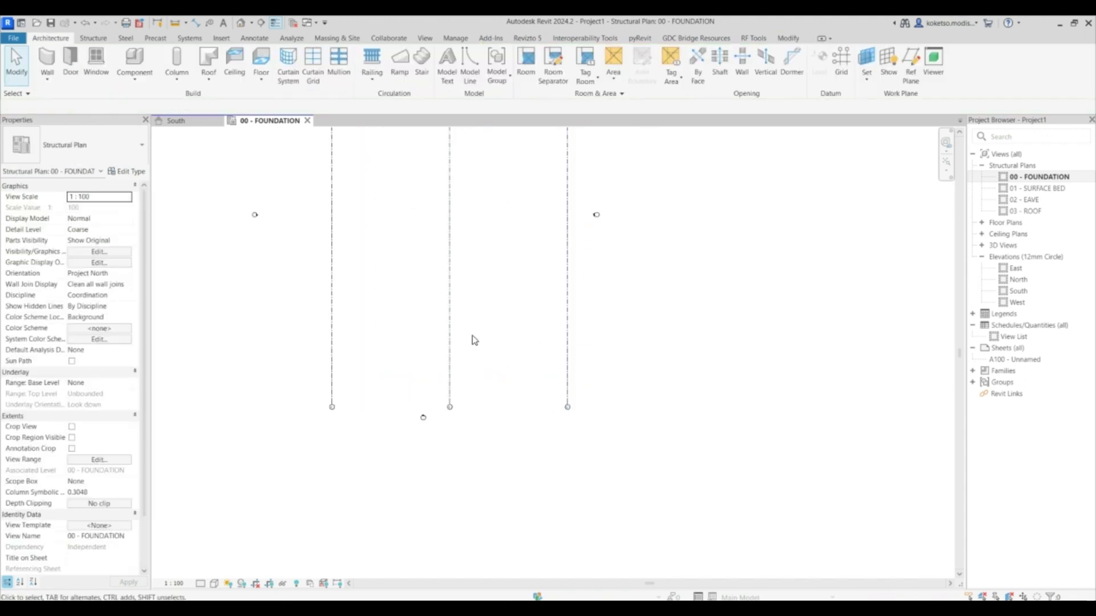
click(841, 59)
click(269, 340)
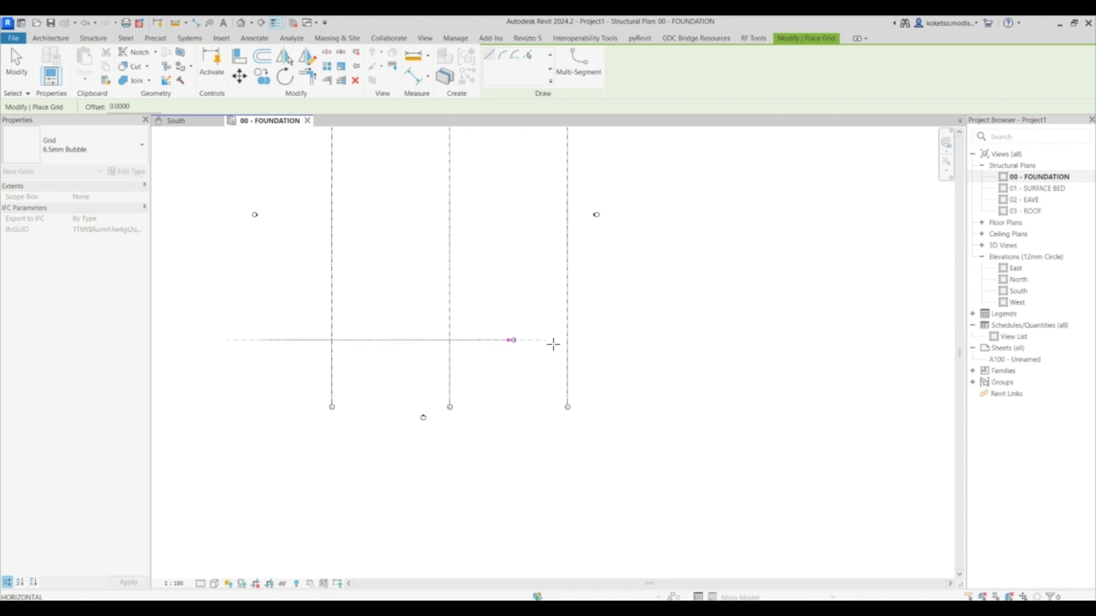
click(594, 340)
scroll(599, 340, up, 3)
key(Escape)
key(Escape)
Rename the horizontal grid line as 1
double_click(599, 339)
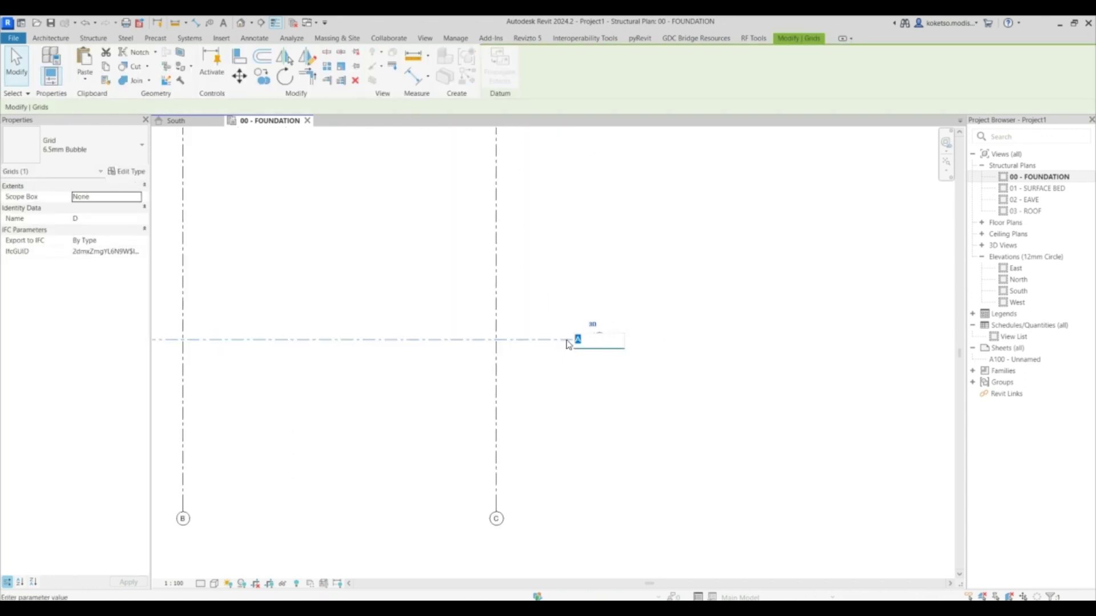
key(Return)
scroll(619, 320, down, 3)
key(Escape)
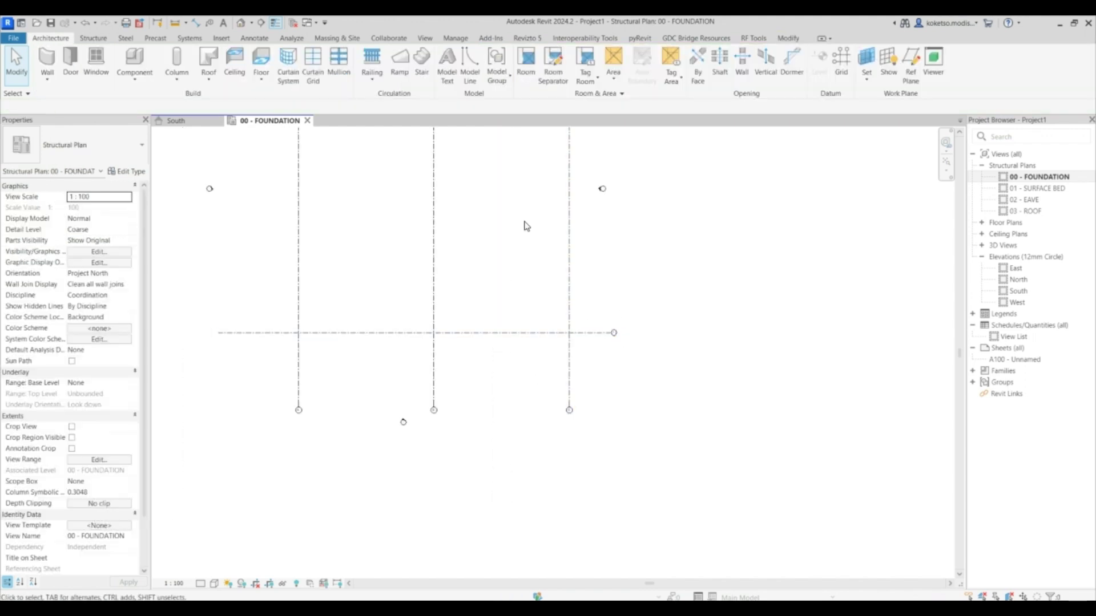
Create 18 more horizontal grid lines north of grid 1, each offset 5 m from the previous one
scroll(510, 323, down, 2)
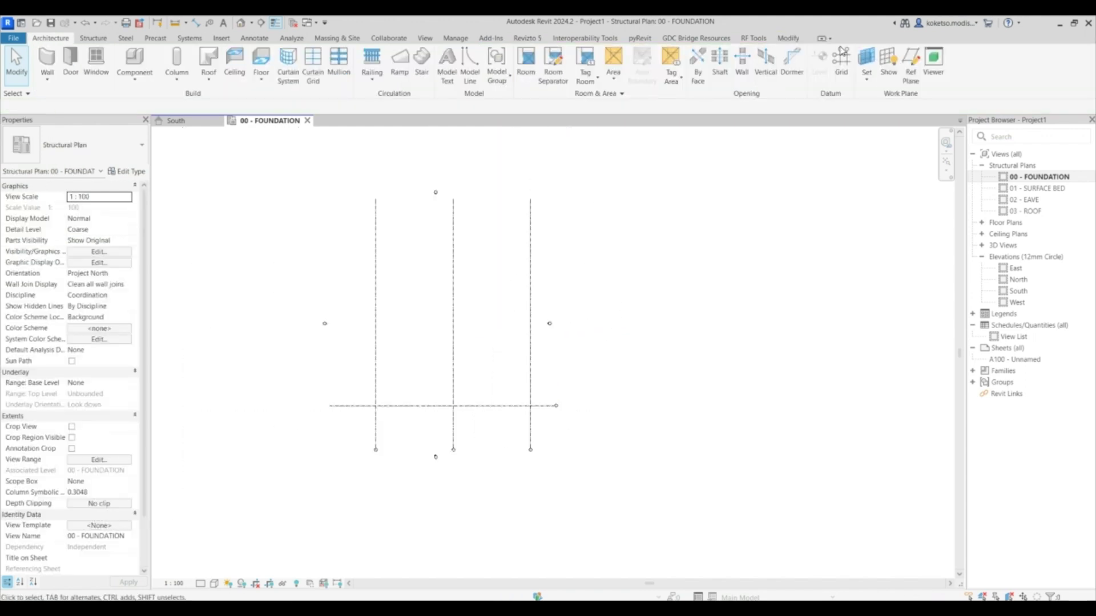
click(840, 64)
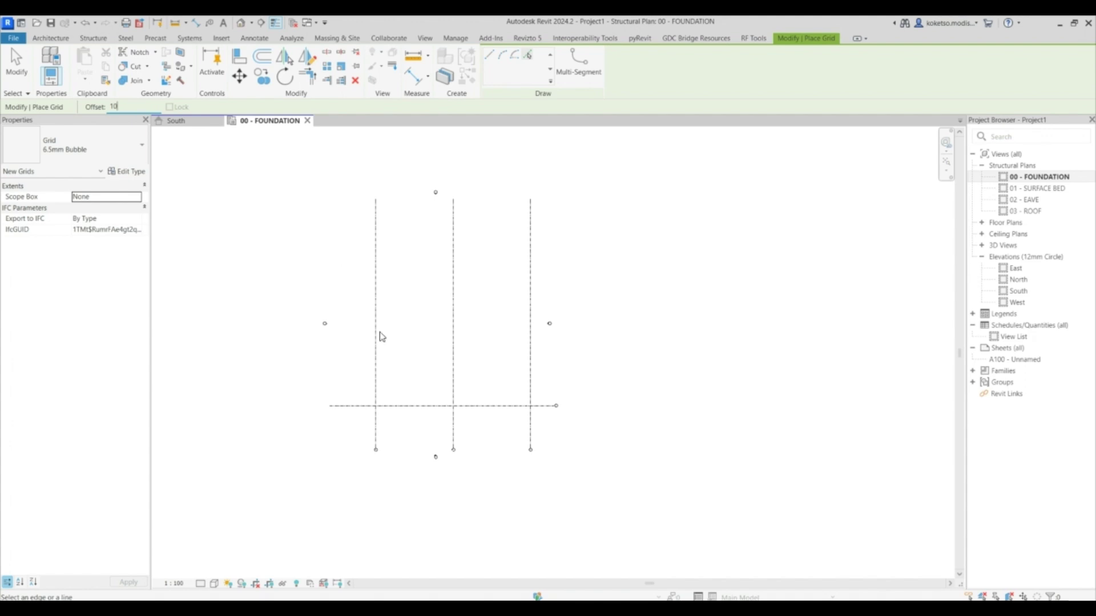
text(0)
scroll(408, 388, up, 1)
scroll(405, 412, up, 2)
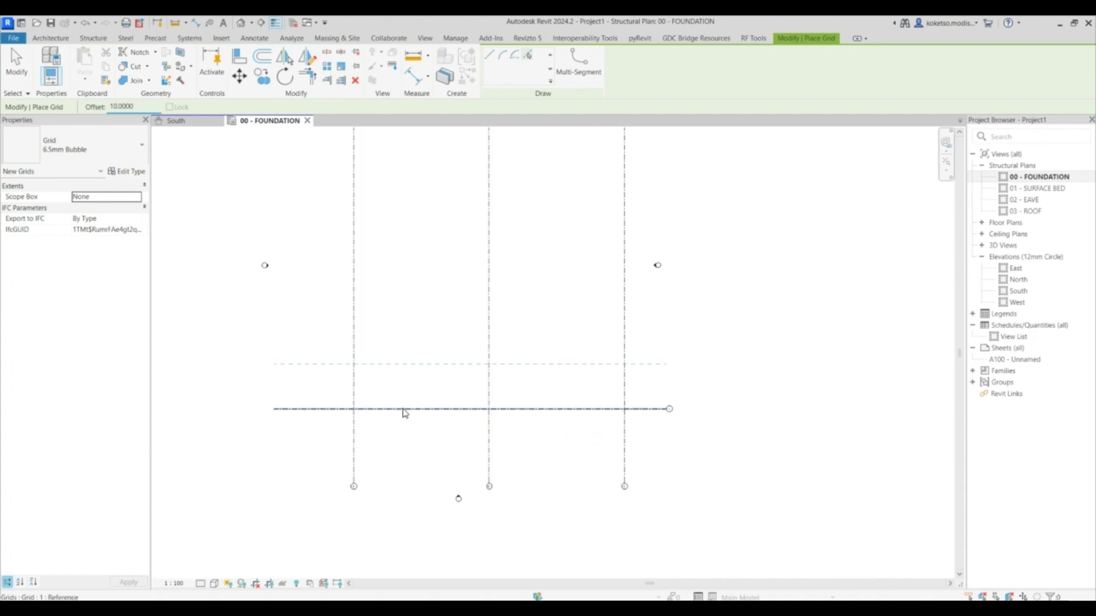
middle_drag(404, 412, 382, 409)
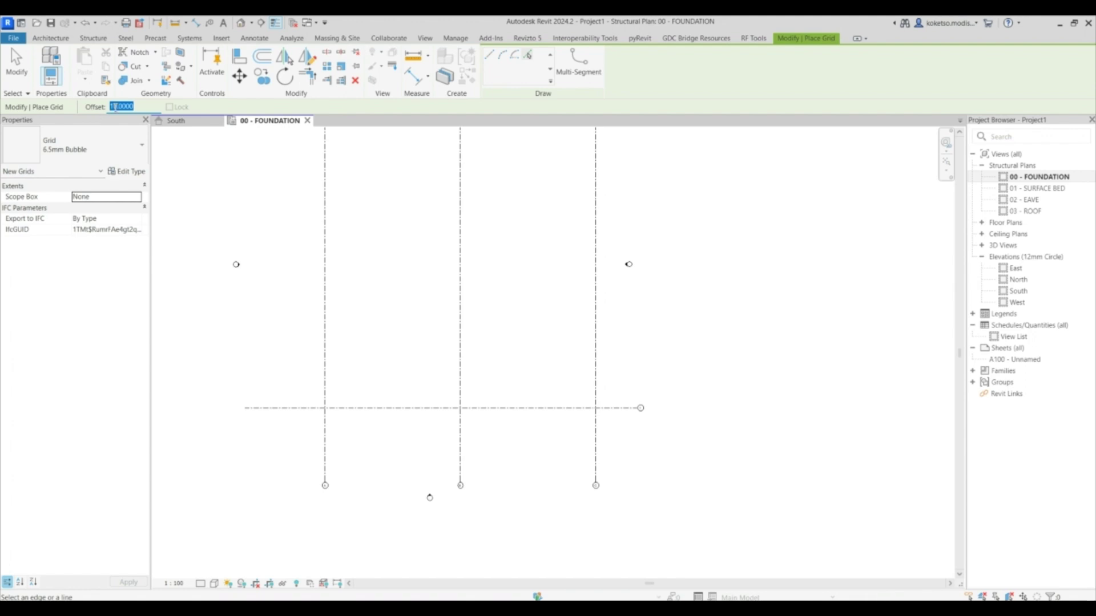
click(388, 406)
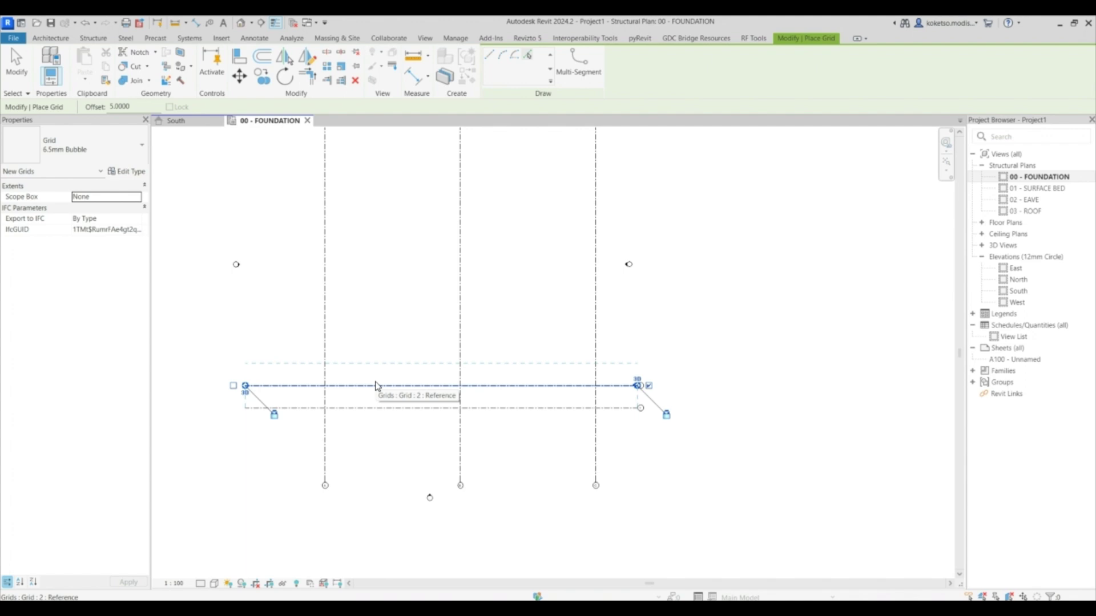
click(376, 386)
click(379, 363)
click(380, 341)
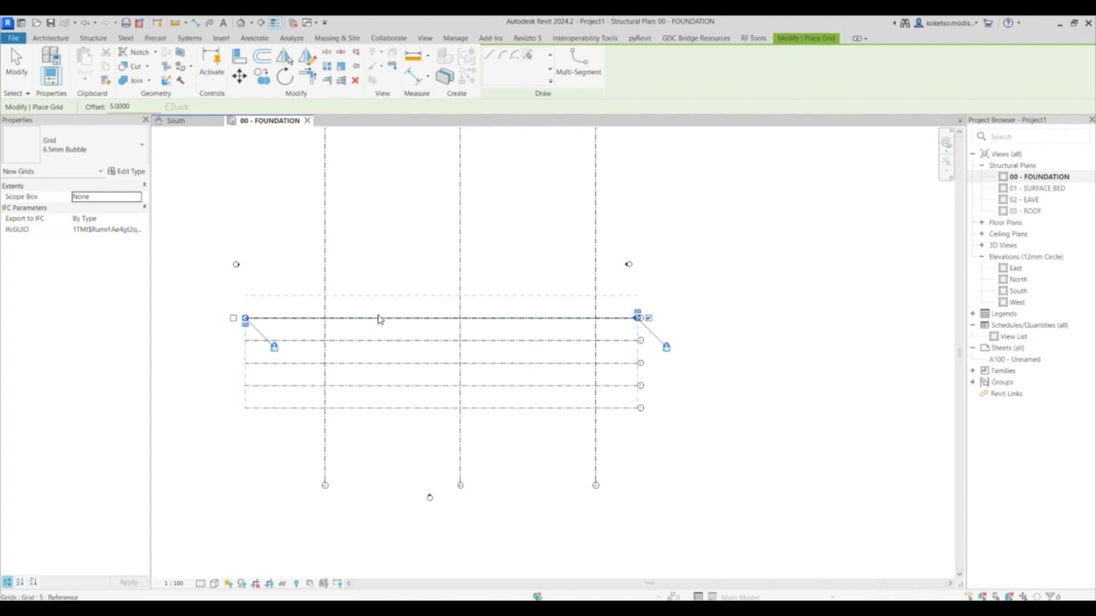
click(380, 318)
click(382, 295)
scroll(397, 316, down, 1)
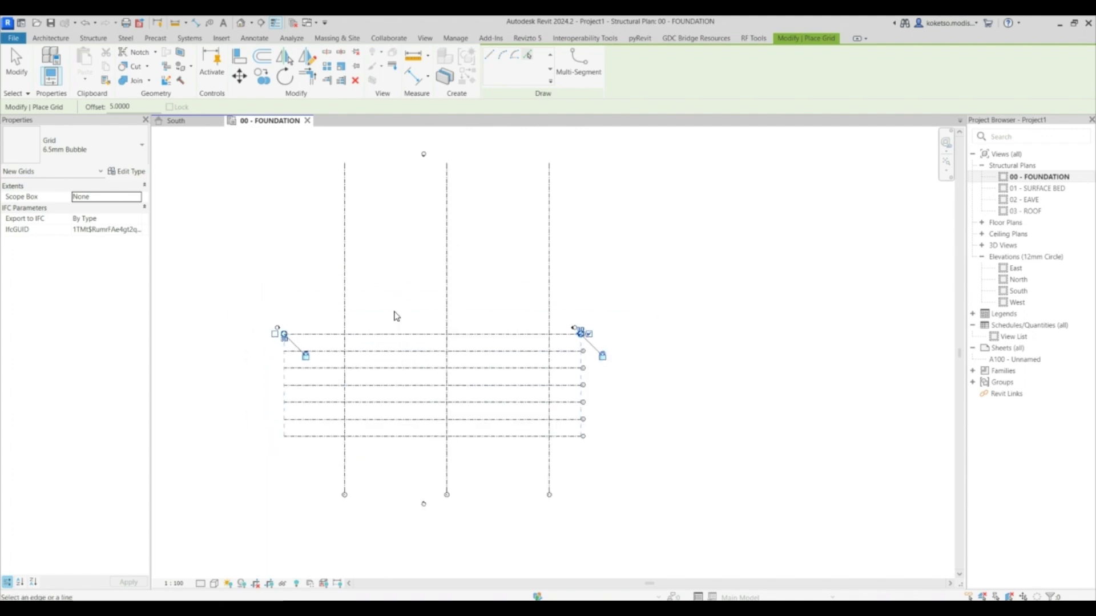
click(396, 334)
click(394, 318)
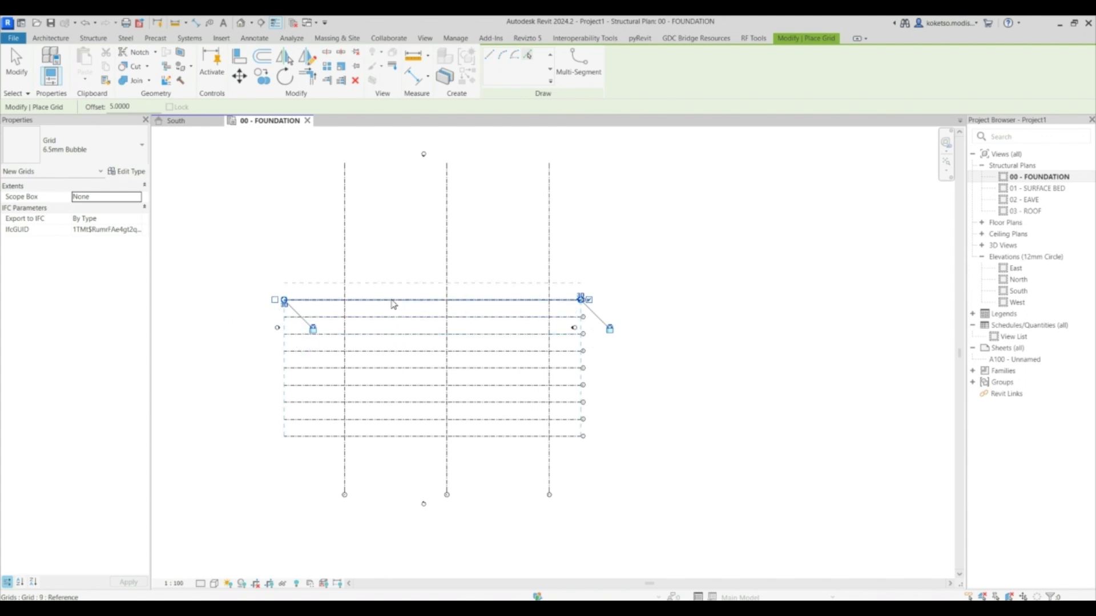
click(391, 300)
click(392, 284)
click(391, 266)
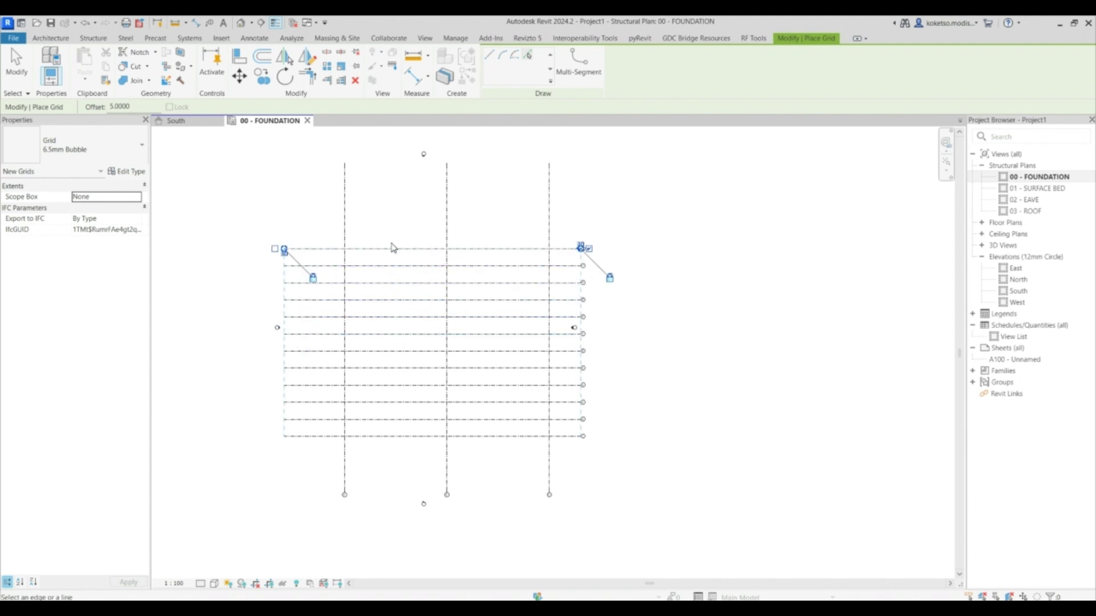
click(393, 250)
click(395, 233)
click(395, 215)
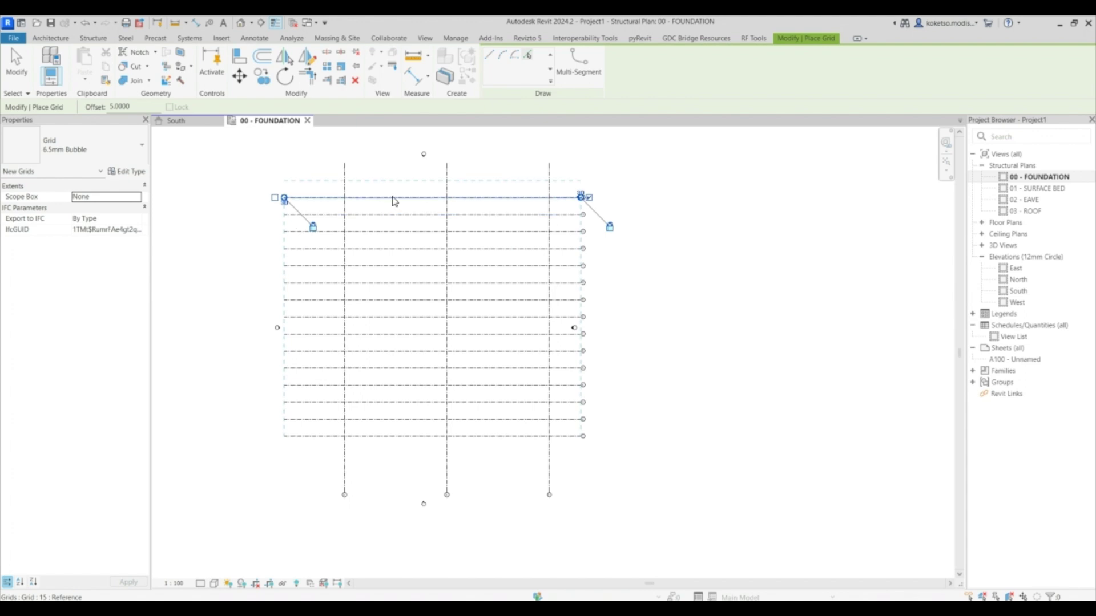
click(393, 198)
click(395, 181)
click(399, 165)
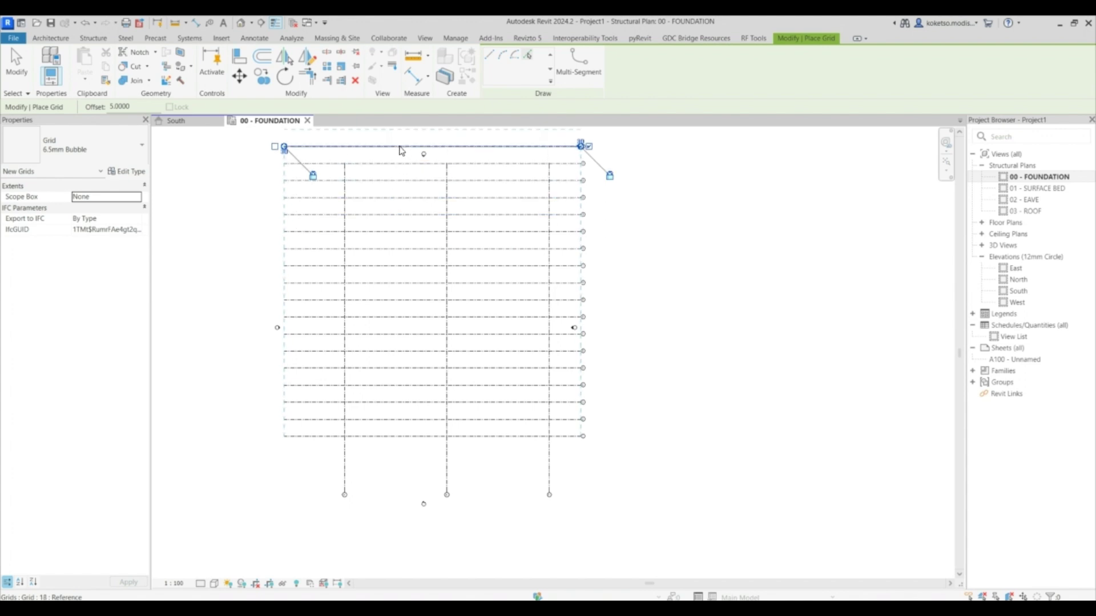
click(403, 148)
scroll(425, 171, up, 5)
key(Escape)
key(Escape)
Move the north elevation marker to a clear spot above the topmost horizontal grid line
scroll(468, 260, up, 2)
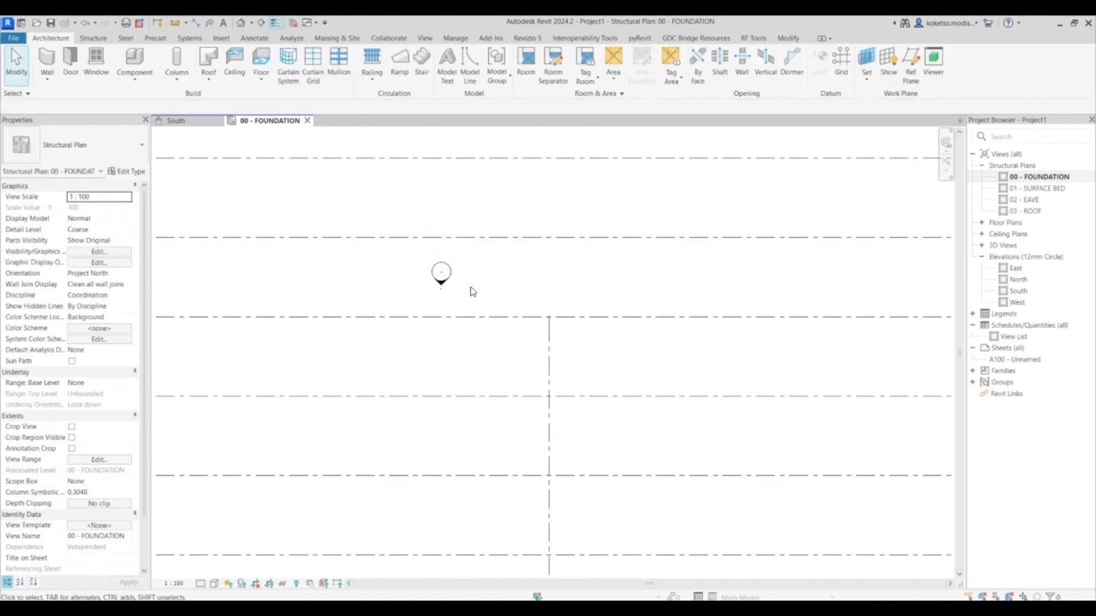
drag(469, 291, 419, 260)
scroll(460, 316, down, 3)
drag(451, 295, 455, 192)
key(Escape)
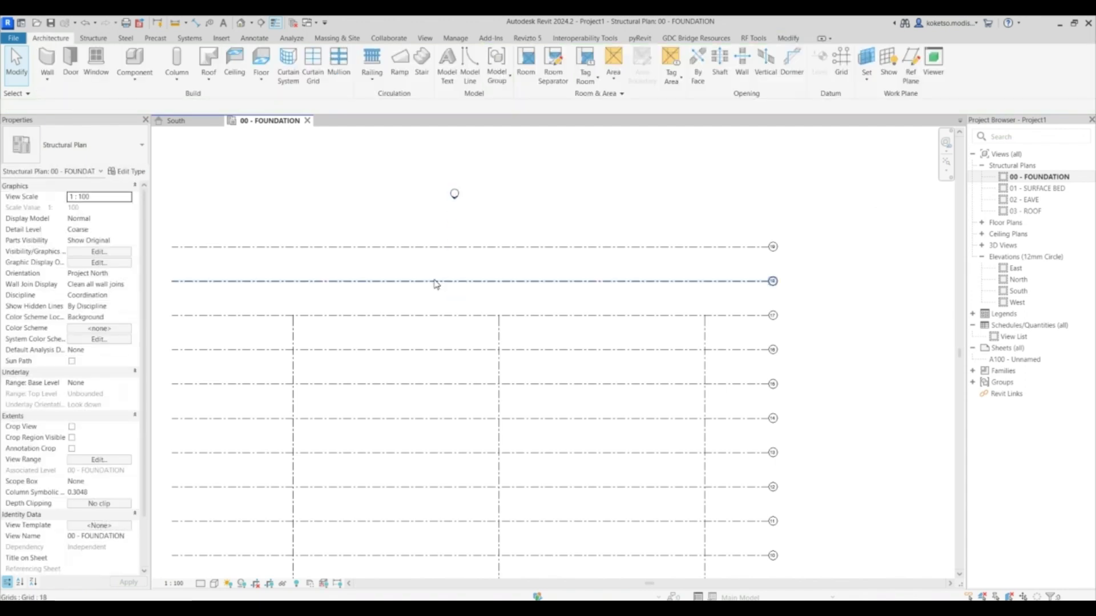
Extend the upper ends of the three aligned vertical grids past the topmost horizontal grid line
click(293, 335)
drag(293, 316, 297, 206)
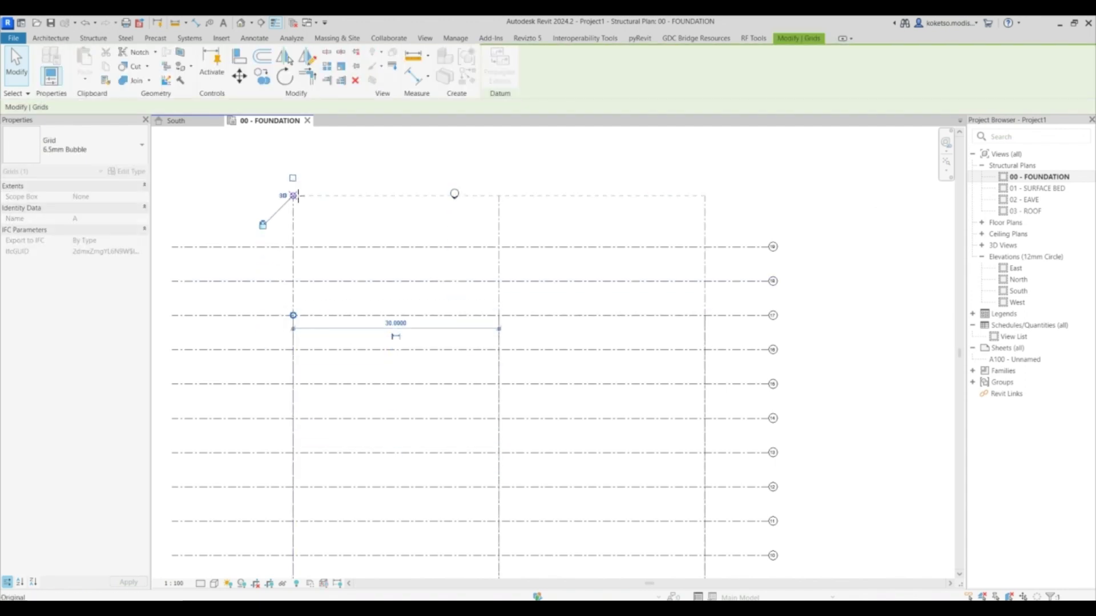
key(Escape)
scroll(570, 223, down, 3)
scroll(506, 302, down, 2)
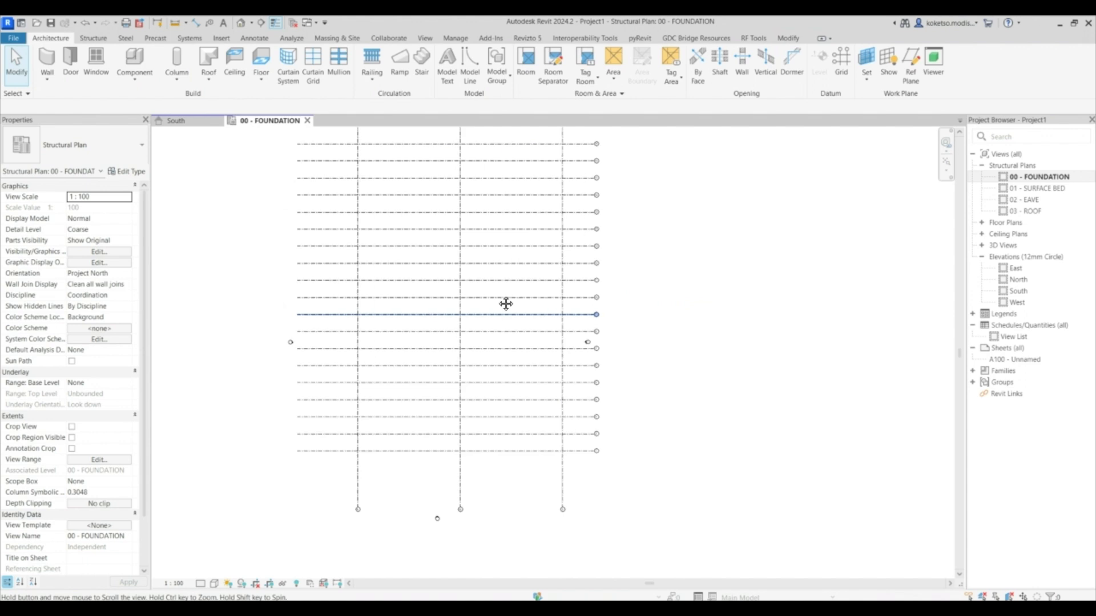
scroll(470, 360, up, 1)
middle_drag(445, 351, 474, 376)
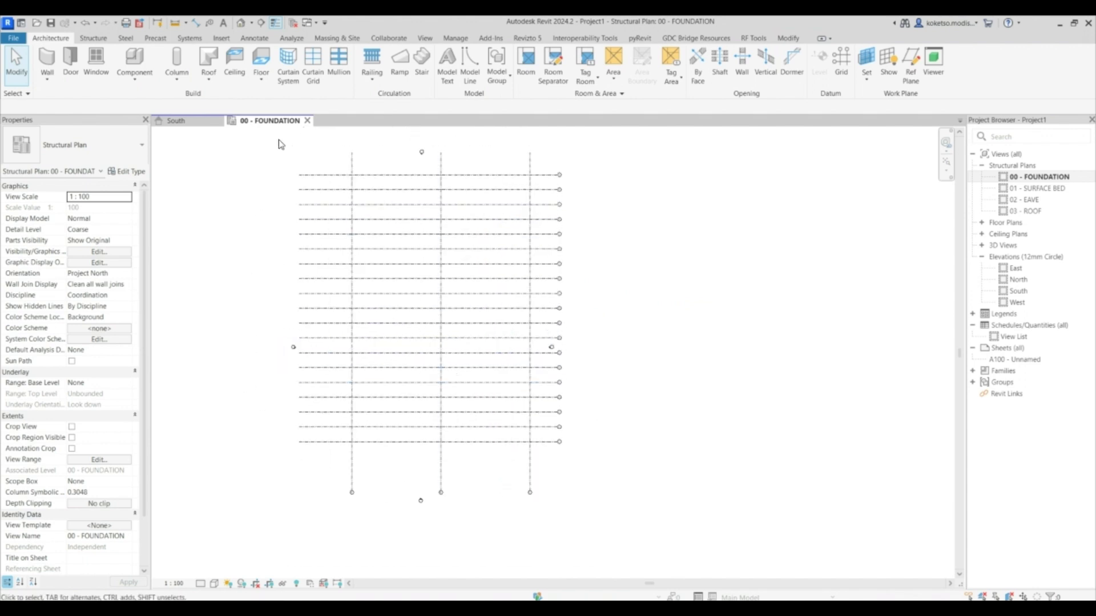
Load the Pad Foundation-Rectangular family from the Structural Foundations library folder with the 1500x1500x1000 type
click(221, 37)
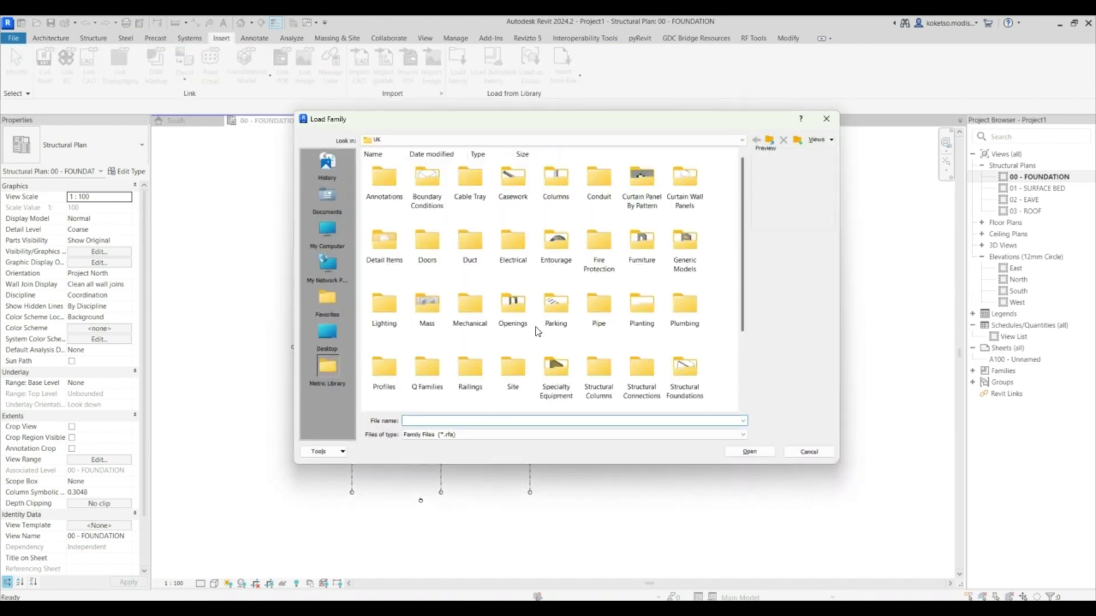
scroll(537, 331, down, 2)
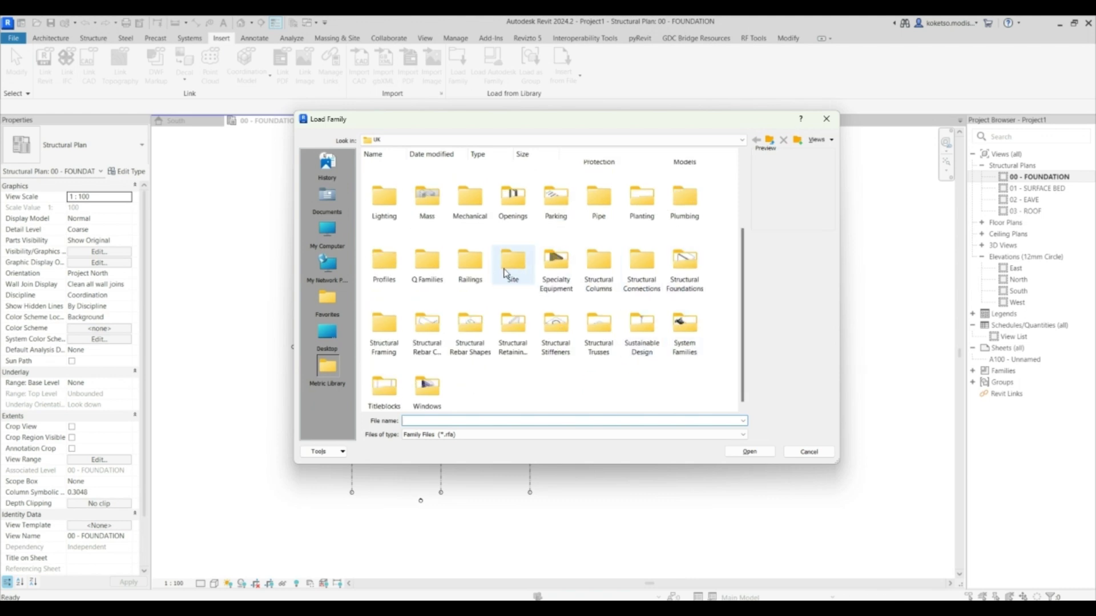
double_click(690, 266)
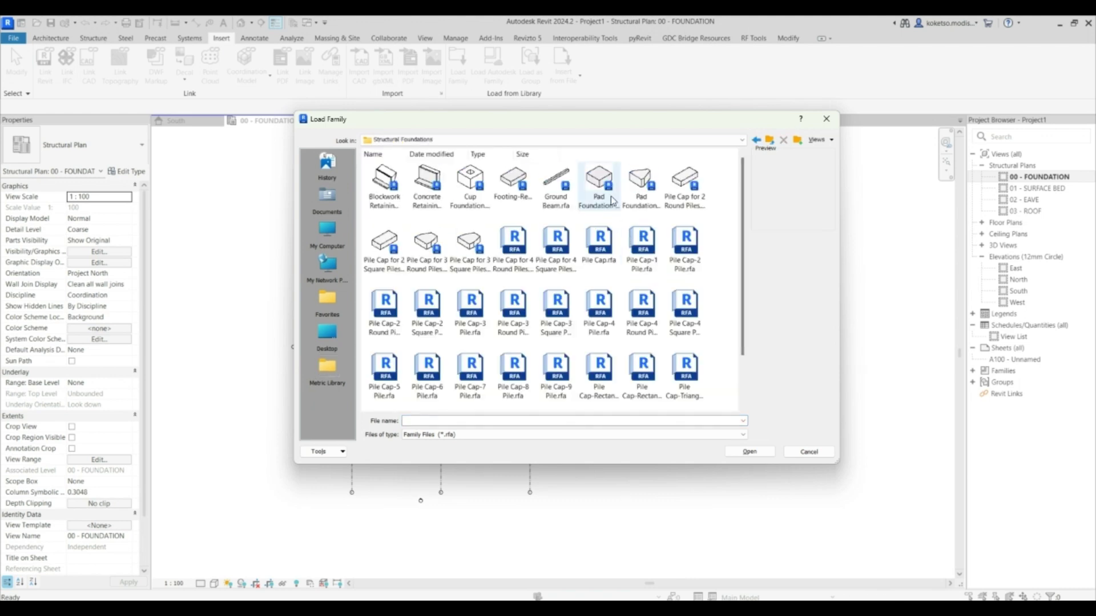
click(592, 222)
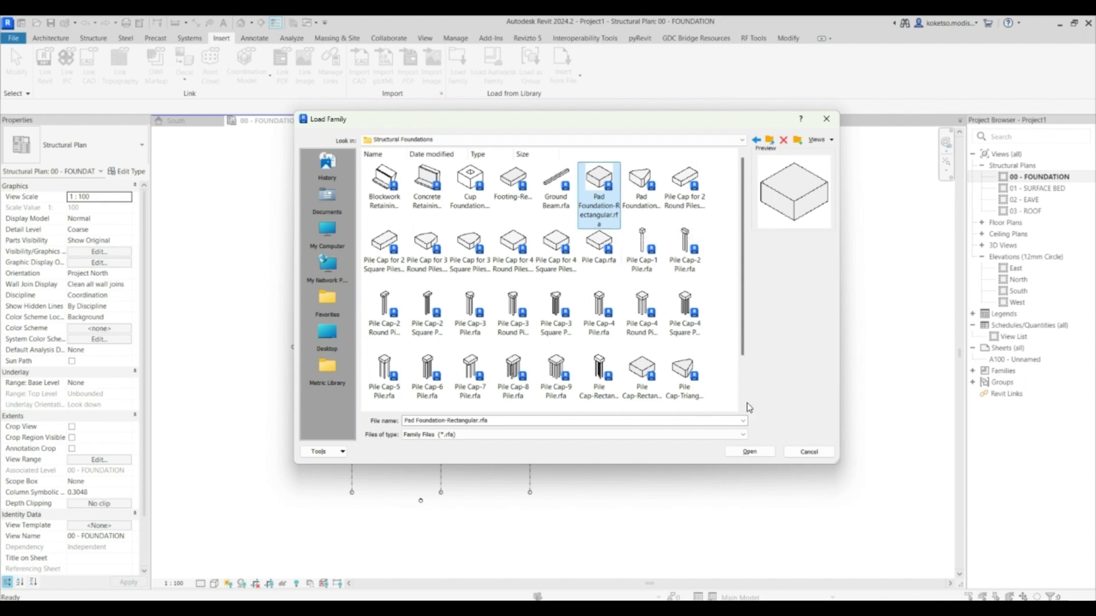
click(749, 452)
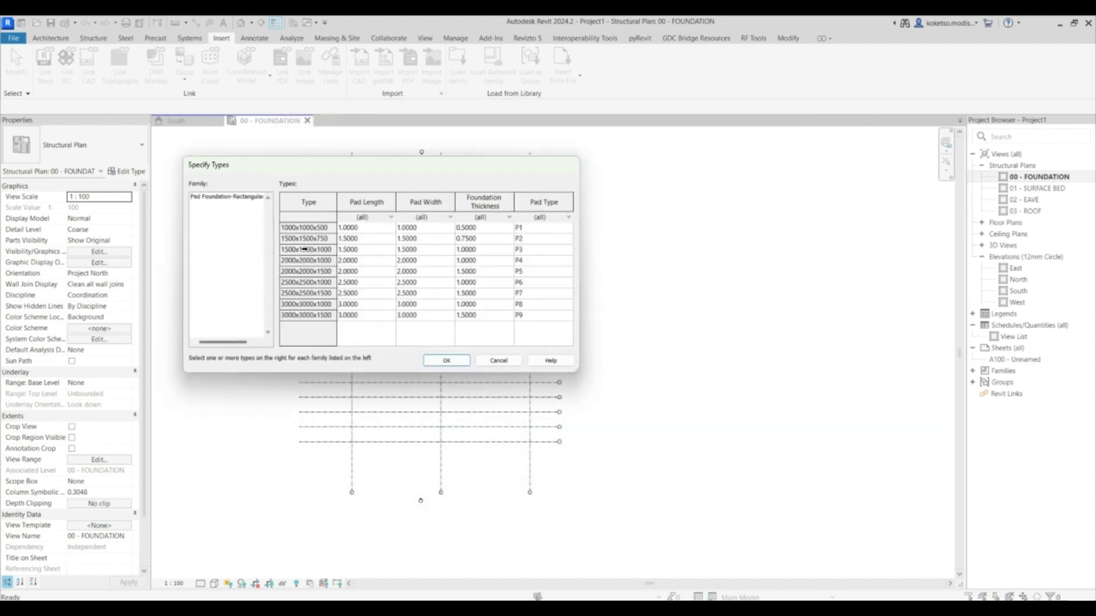
click(296, 250)
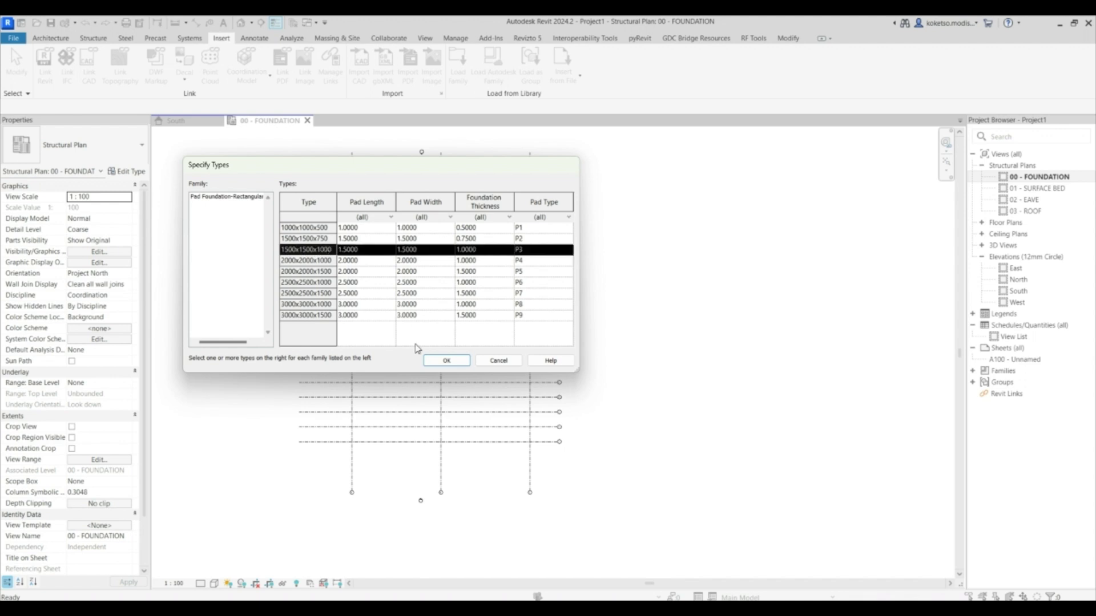
click(446, 361)
Place 1500x1500x1000 rectangular pad foundations at every intersection of the vertical and horizontal grids using At Grids
scroll(471, 280, down, 2)
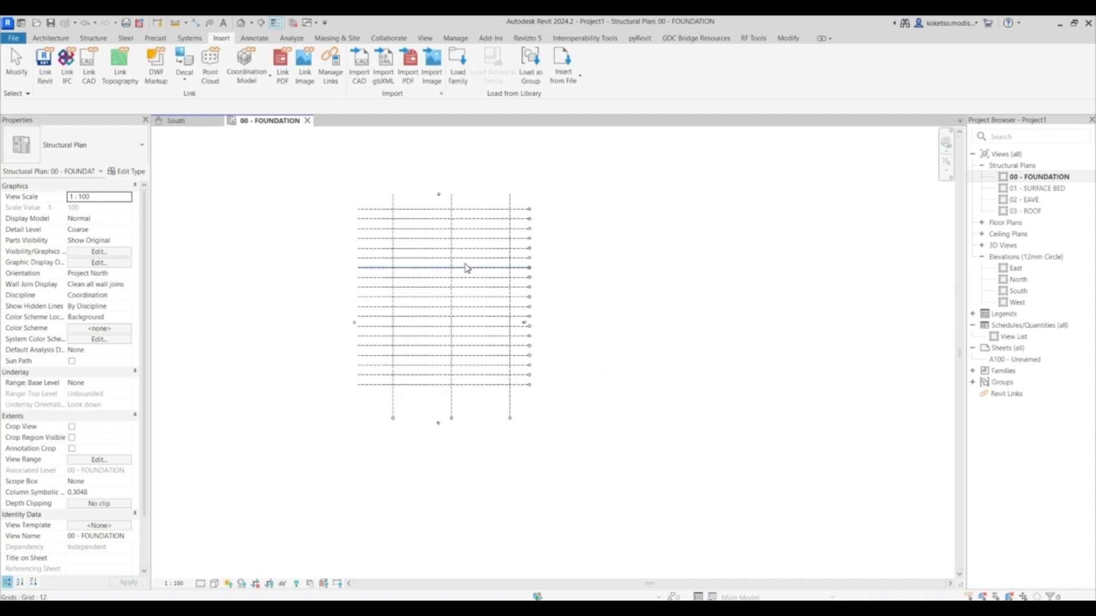
click(50, 37)
click(93, 39)
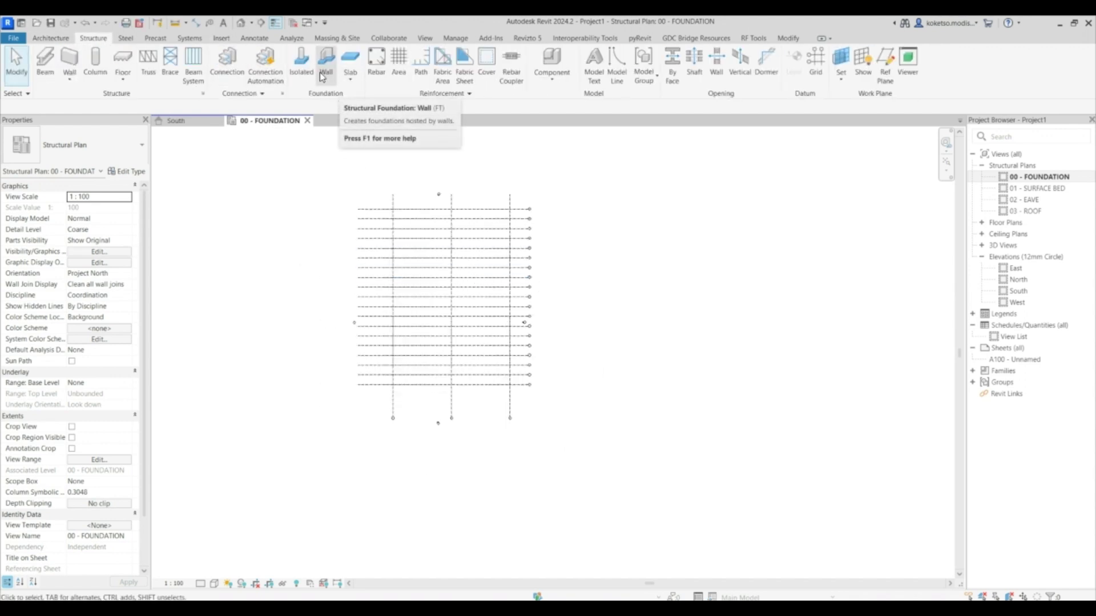
click(298, 57)
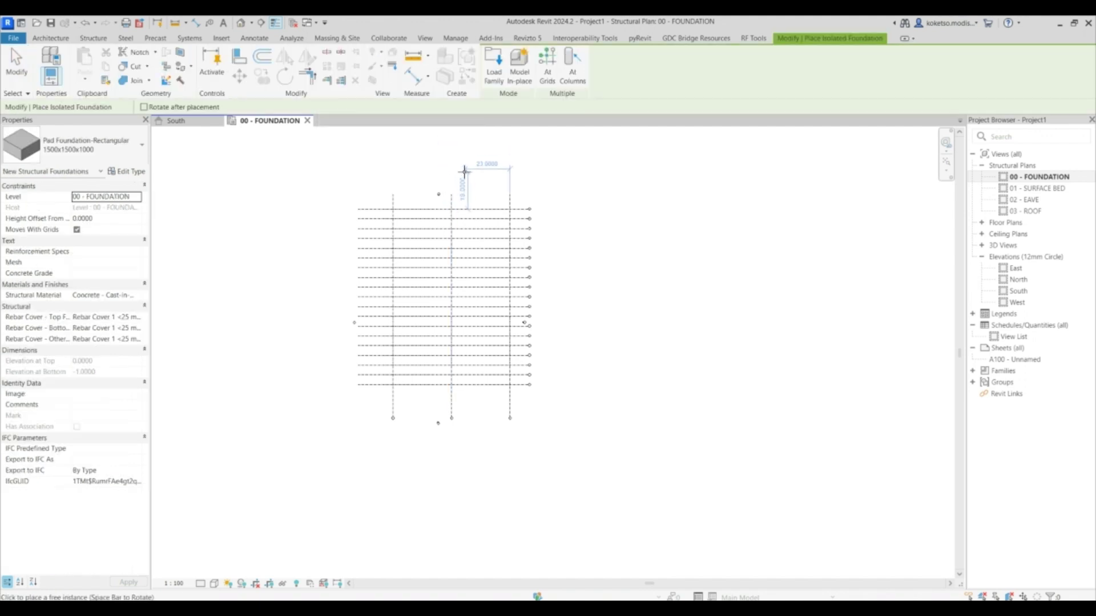
click(547, 68)
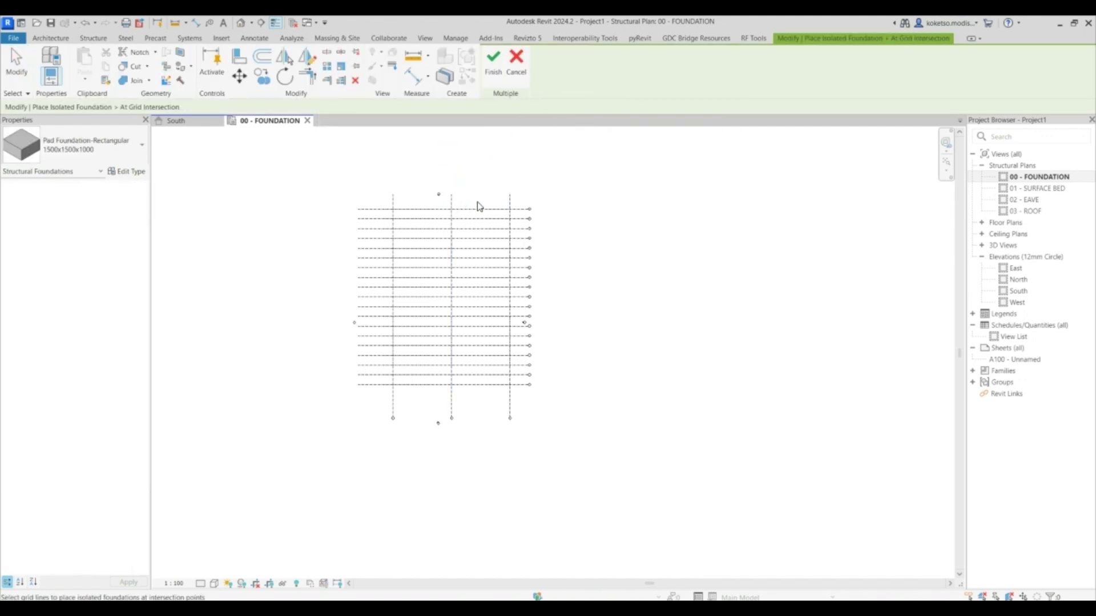
drag(517, 202, 349, 434)
scroll(361, 424, up, 4)
middle_drag(408, 440, 378, 447)
scroll(374, 438, down, 1)
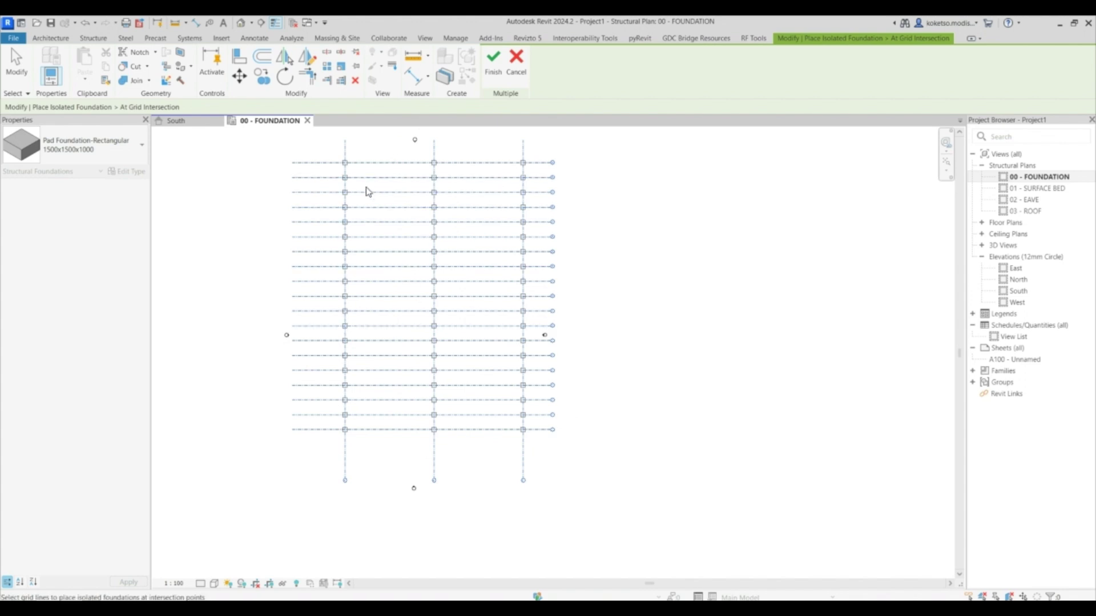
click(488, 78)
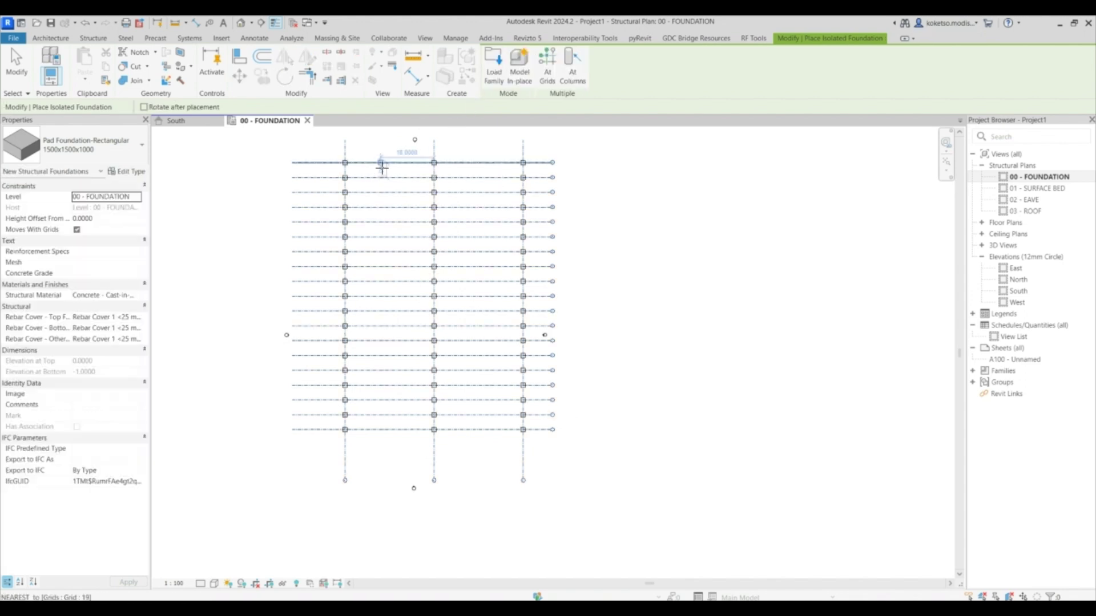
key(Escape)
Delete the pad foundations on the even-numbered horizontal grids 2 to 18, filtering the selection to structural foundations only
scroll(548, 174, up, 3)
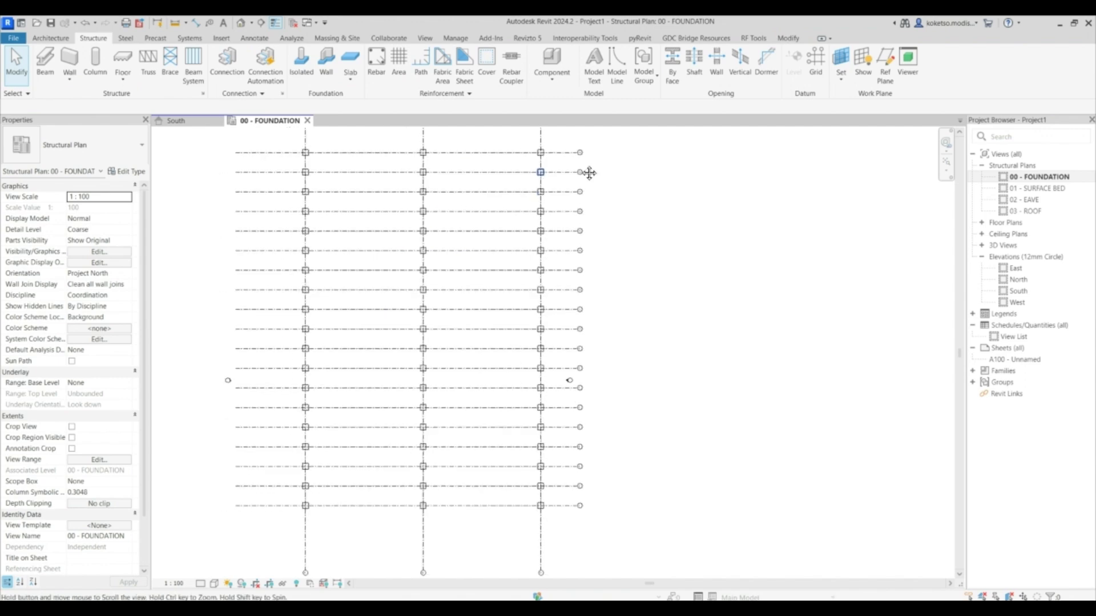
scroll(544, 158, down, 1)
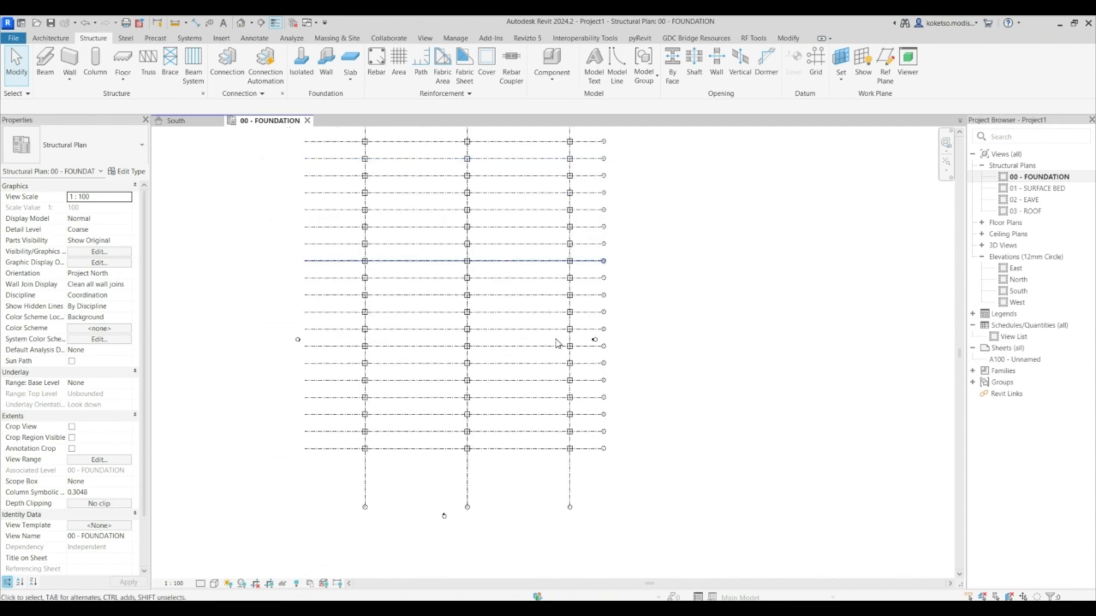
scroll(575, 442, up, 2)
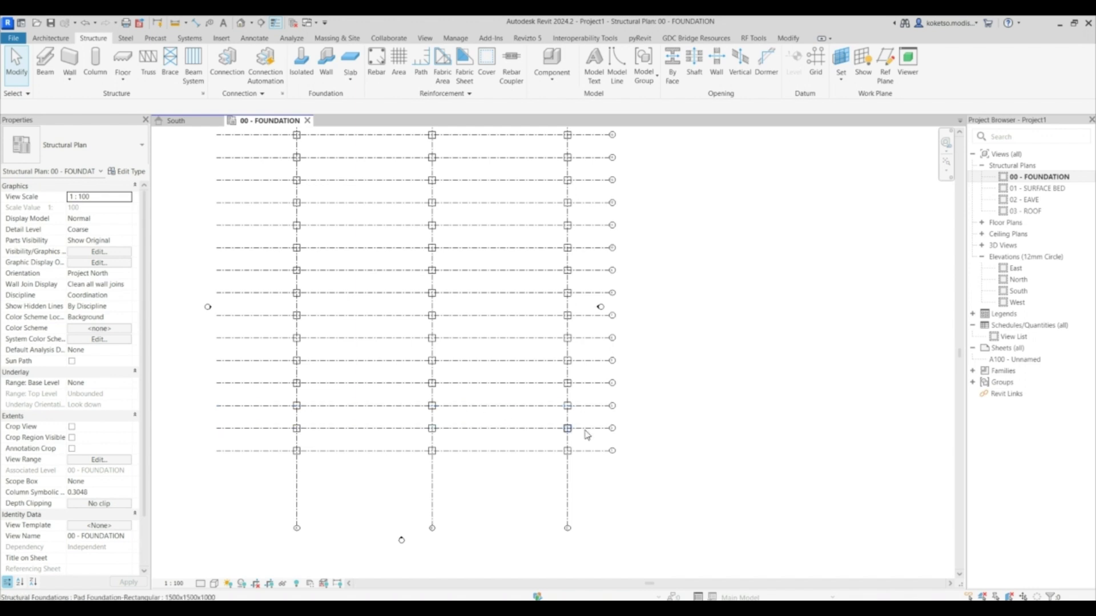
drag(666, 419, 251, 438)
drag(648, 371, 268, 391)
drag(640, 325, 272, 344)
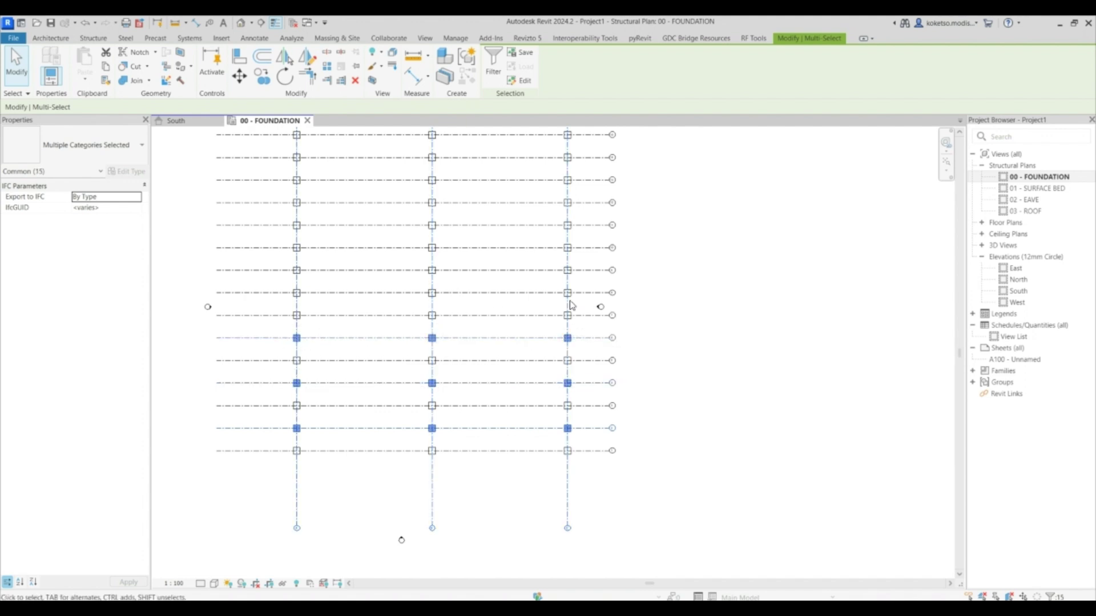
drag(663, 276, 264, 306)
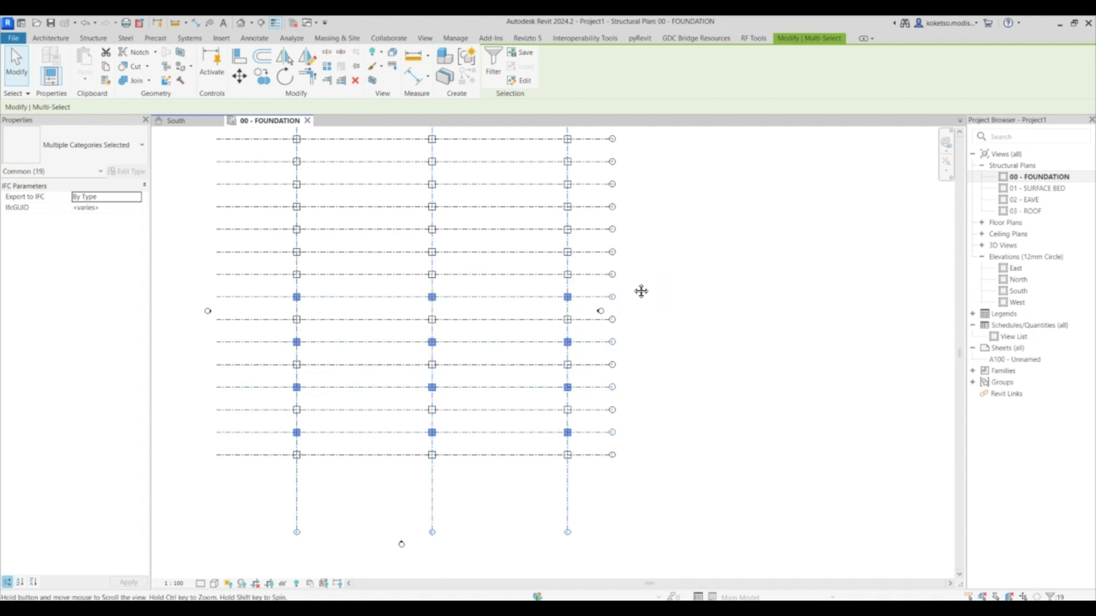
scroll(606, 365, down, 3)
scroll(612, 369, up, 2)
scroll(615, 371, up, 1)
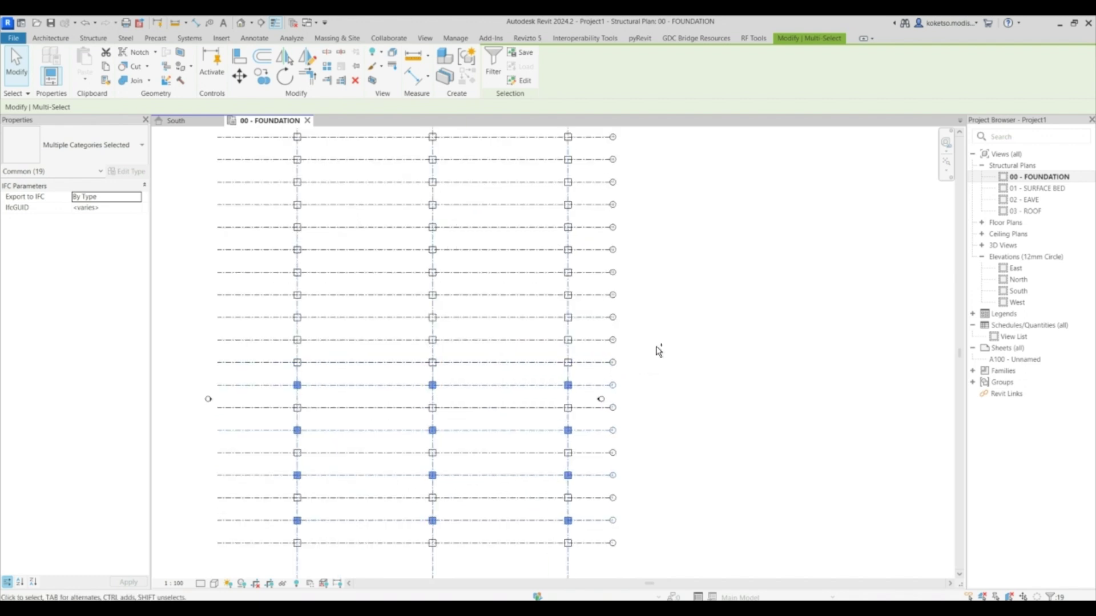
drag(653, 326, 245, 345)
ctrl+drag(662, 278, 240, 314)
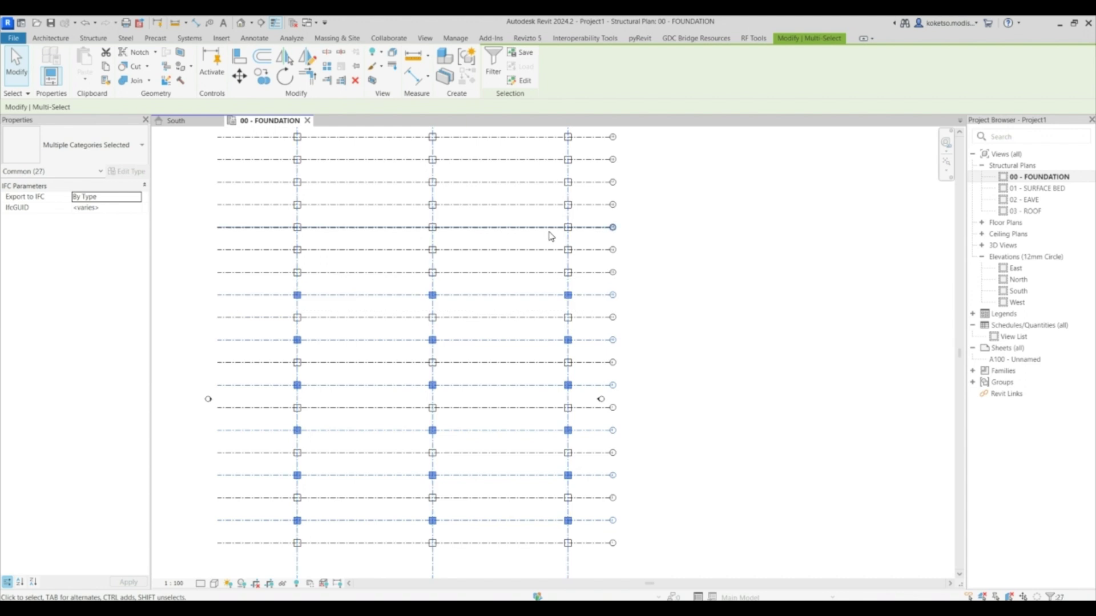
ctrl+drag(633, 240, 258, 265)
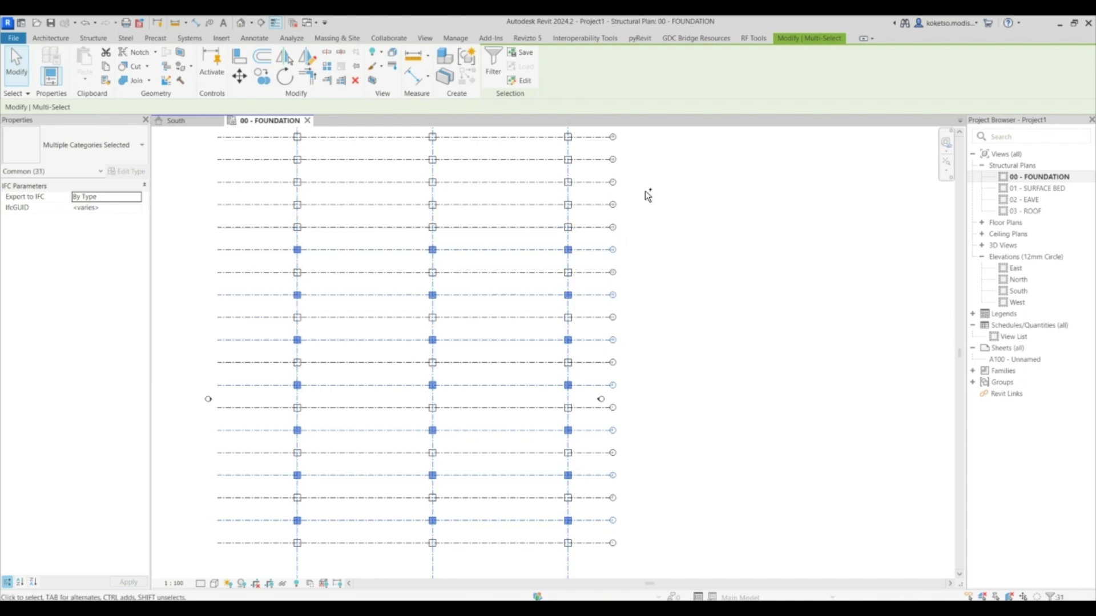
ctrl+drag(645, 191, 379, 221)
ctrl+drag(645, 161, 272, 169)
click(495, 63)
click(411, 232)
click(251, 223)
click(317, 367)
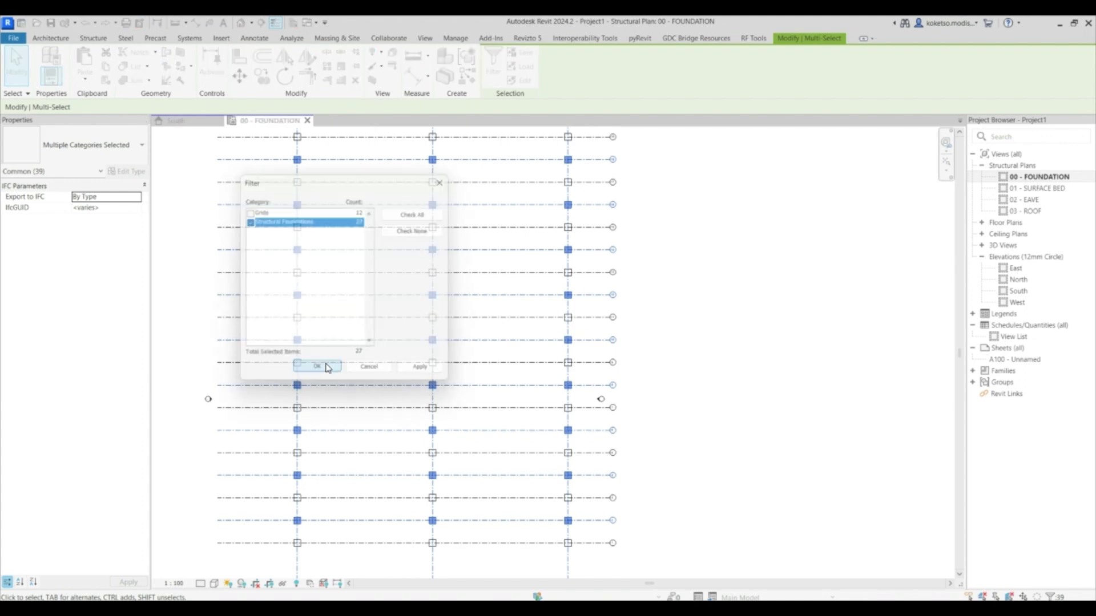
click(358, 84)
Delete the nine even-numbered horizontal grid lines, 2 to 18, that carry no foundations
scroll(359, 216, down, 4)
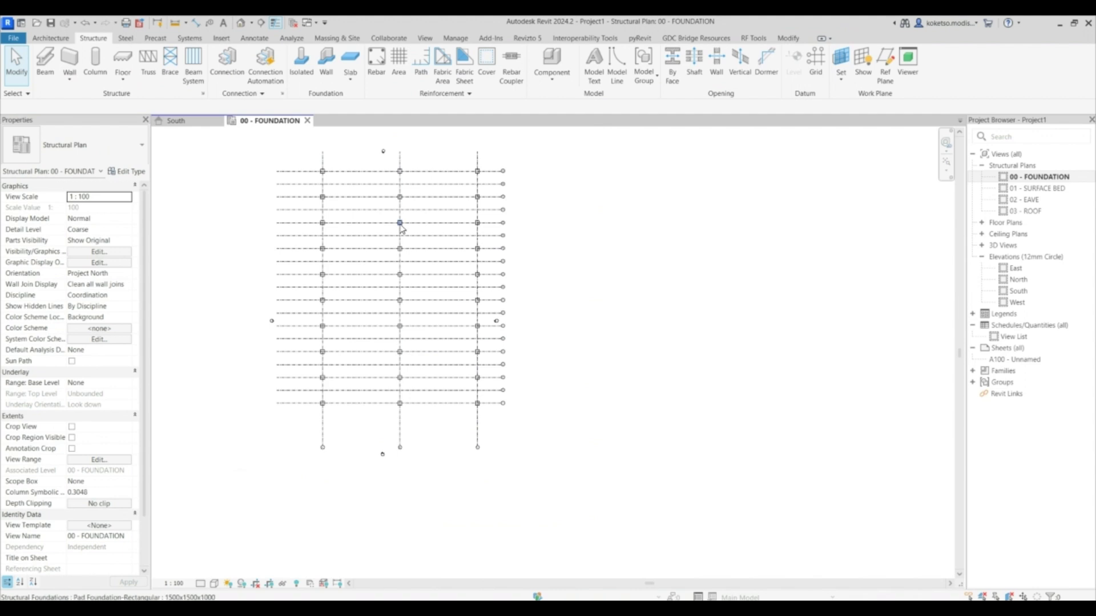
scroll(400, 233, up, 3)
middle_drag(450, 281, 483, 280)
scroll(461, 271, down, 3)
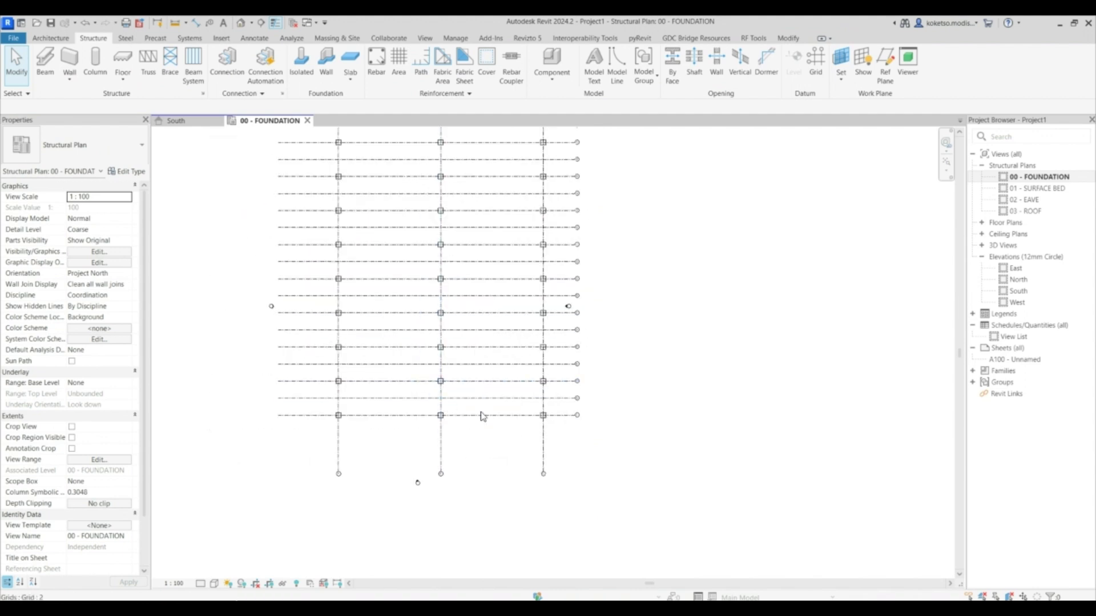
scroll(484, 420, up, 2)
middle_drag(494, 431, 480, 460)
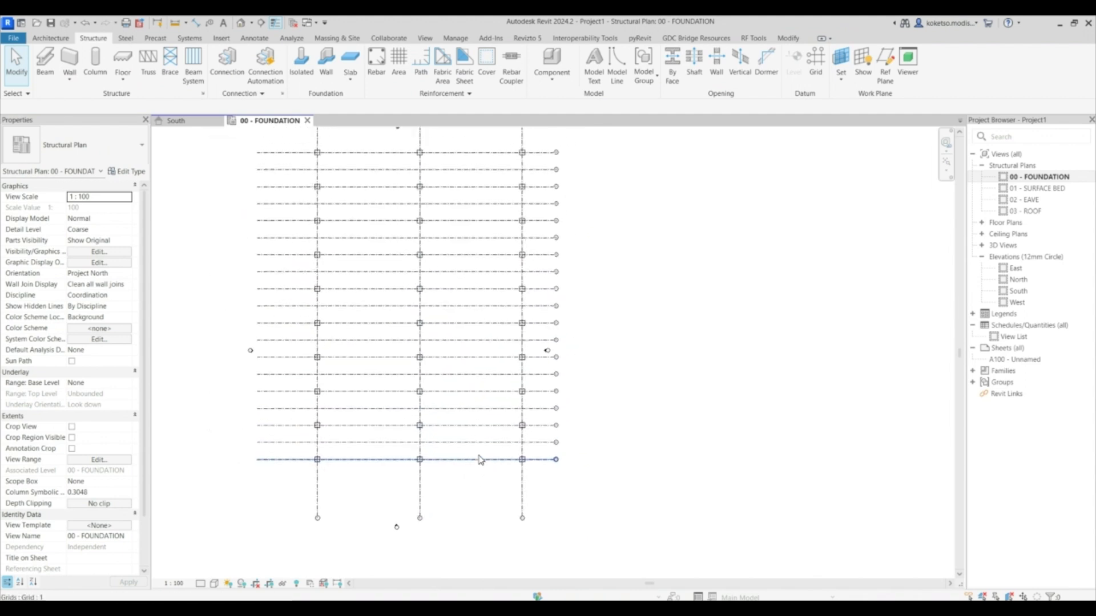
scroll(480, 463, down, 1)
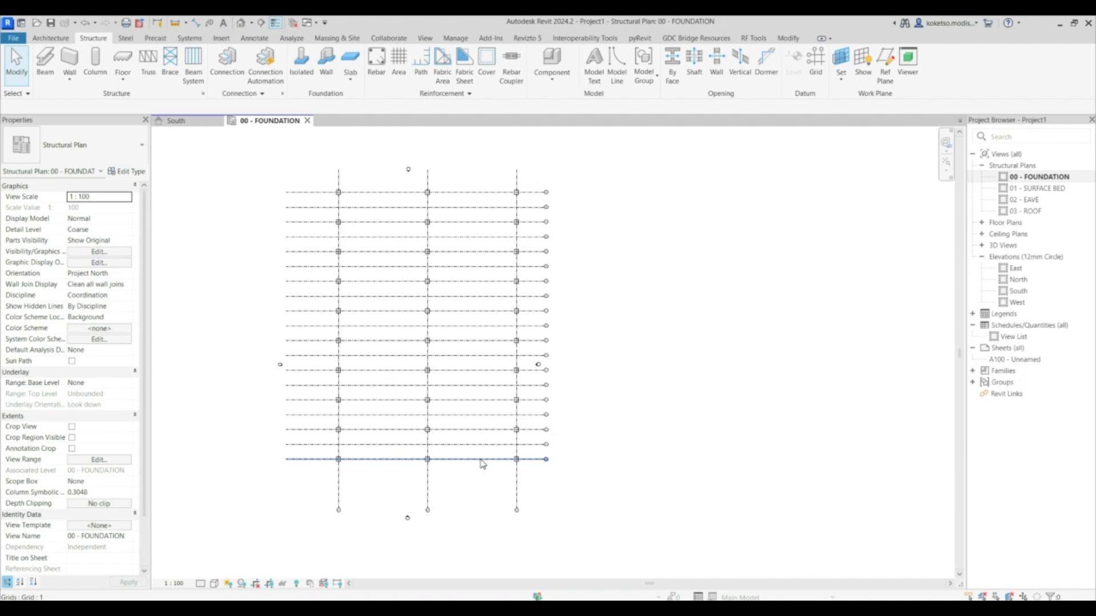
click(309, 445)
ctrl+click(309, 415)
ctrl+click(306, 385)
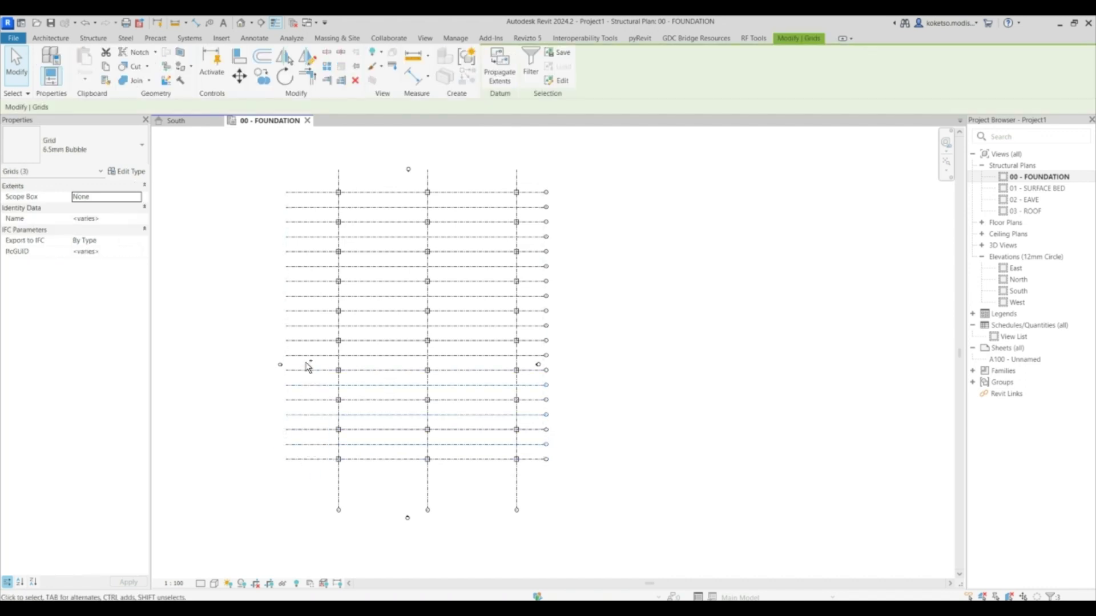
ctrl+click(308, 356)
ctrl+click(313, 326)
ctrl+click(316, 296)
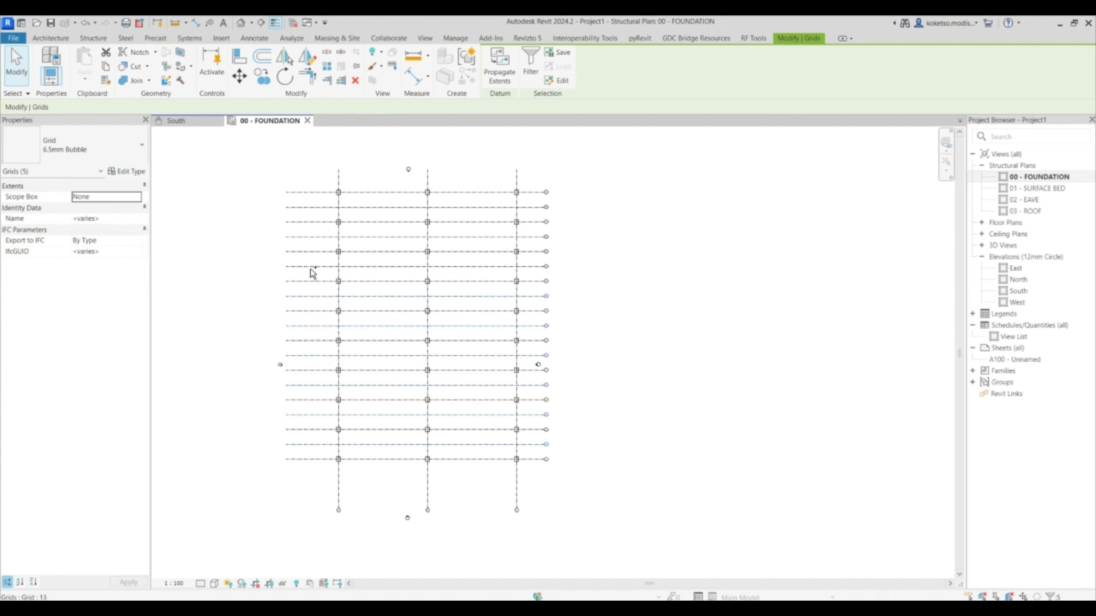
ctrl+click(311, 266)
ctrl+click(314, 237)
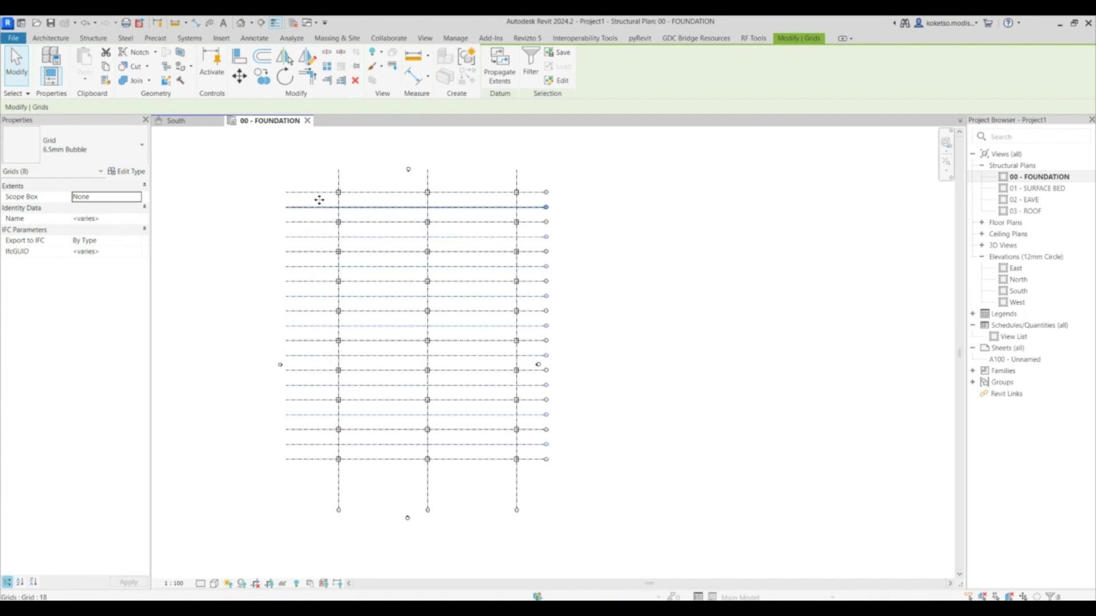
ctrl+click(318, 207)
click(355, 80)
Open the UB-Universal Beams-Column family for loading from the metric library's Structural Columns, Steel, British Standard folder
middle_drag(428, 341, 455, 338)
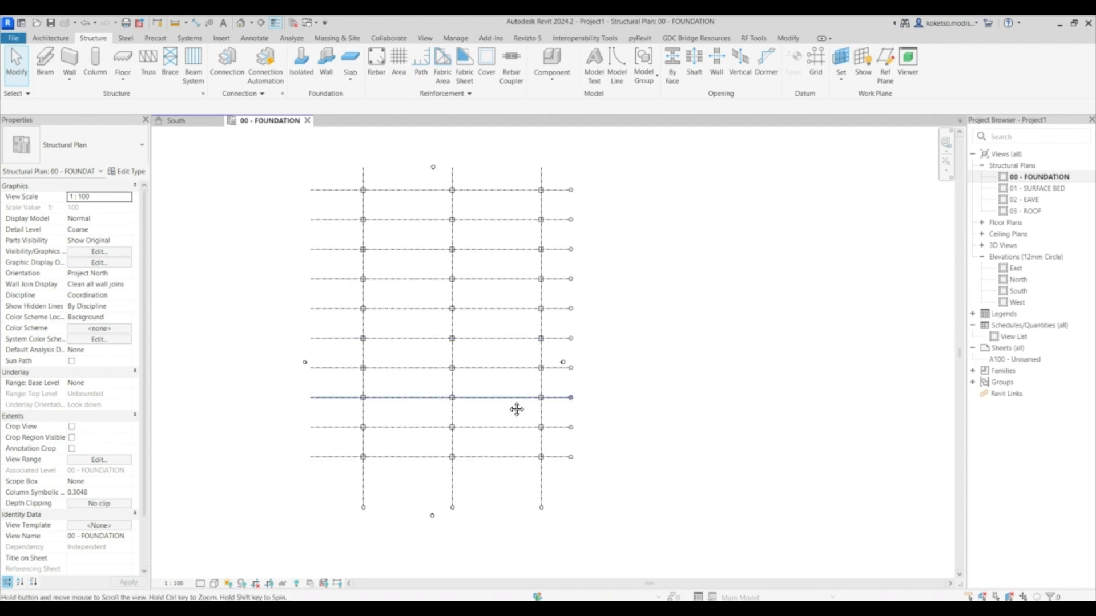
middle_drag(516, 409, 496, 400)
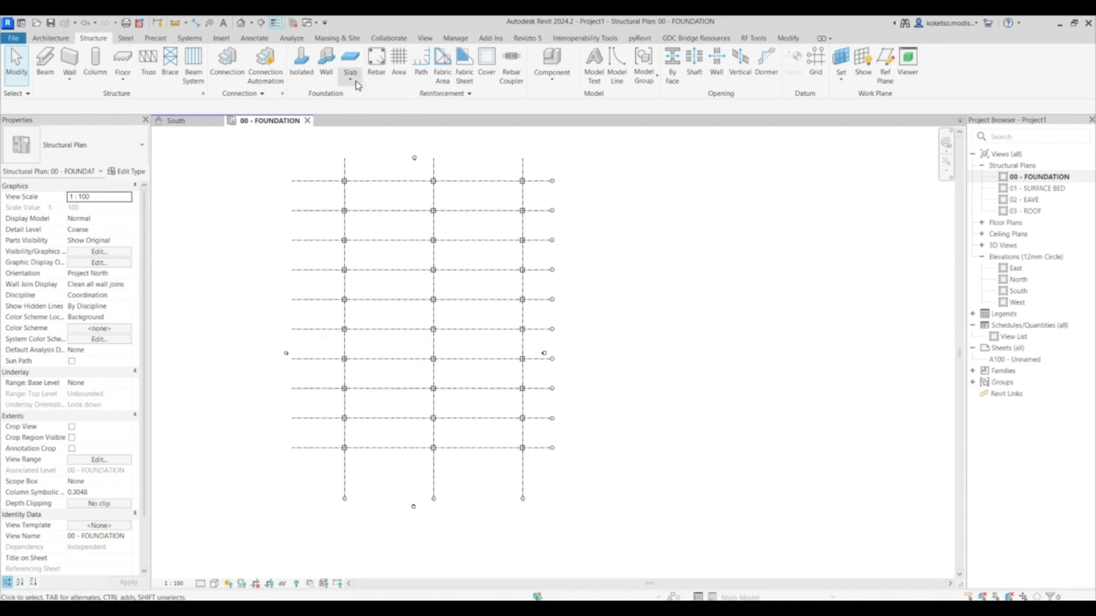
click(222, 39)
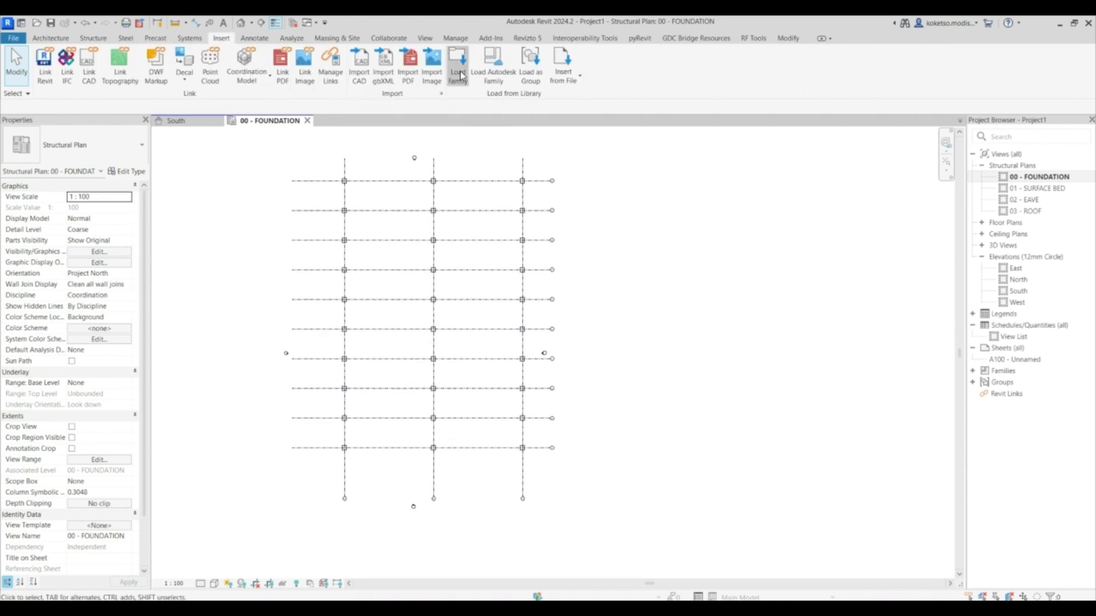
click(460, 73)
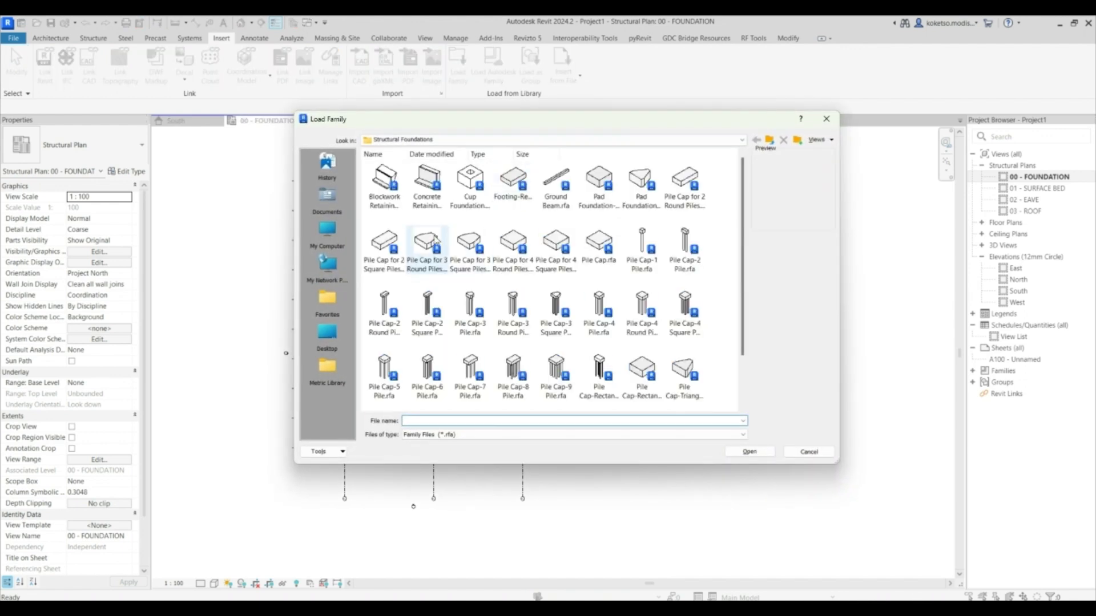
click(327, 369)
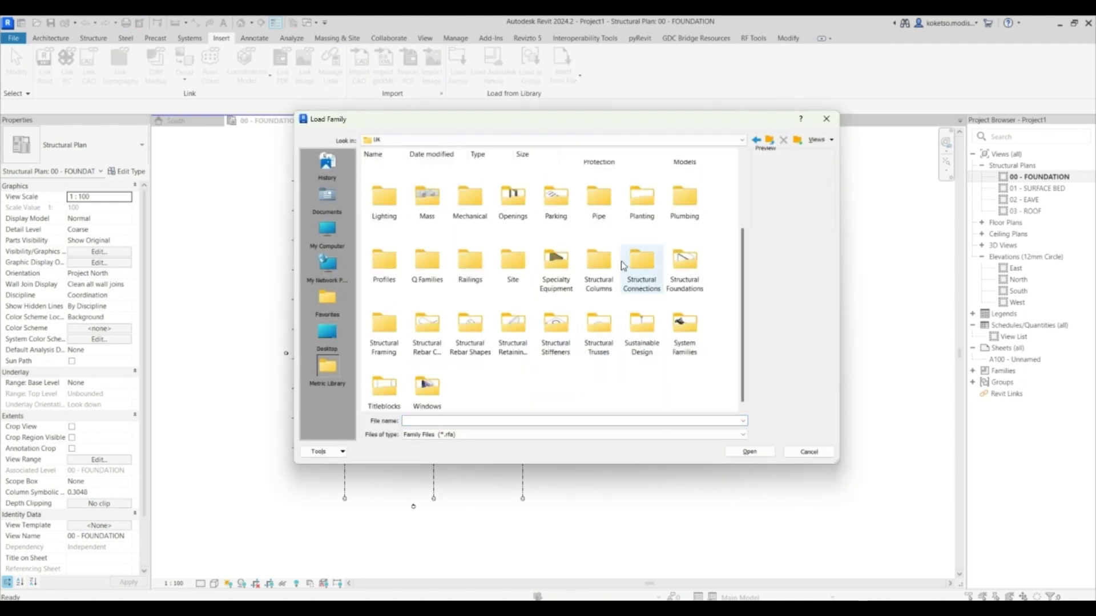
double_click(604, 260)
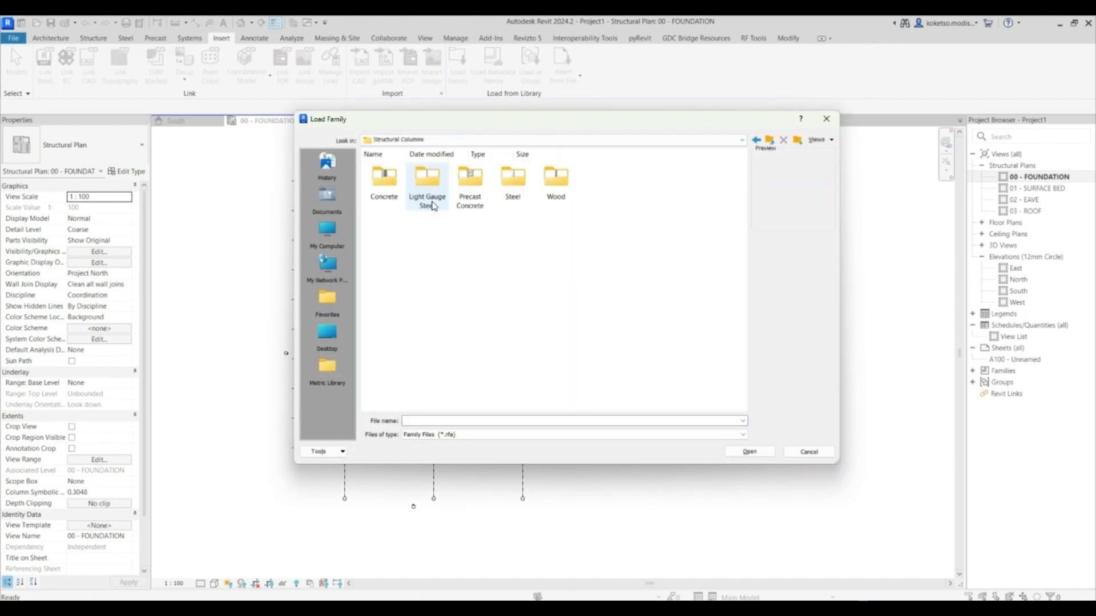
double_click(513, 177)
double_click(389, 172)
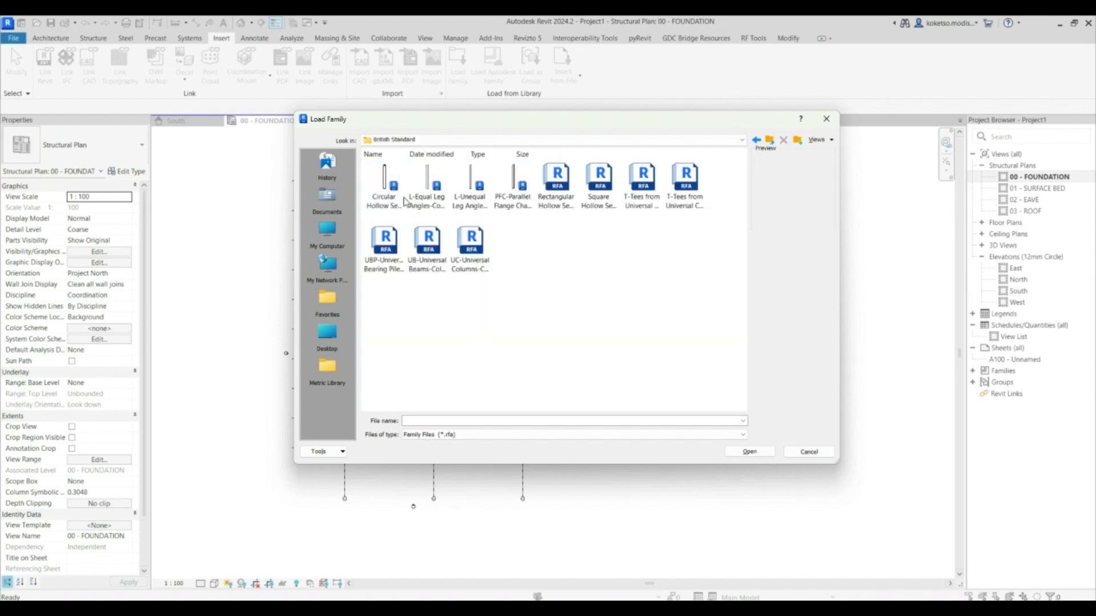
click(432, 278)
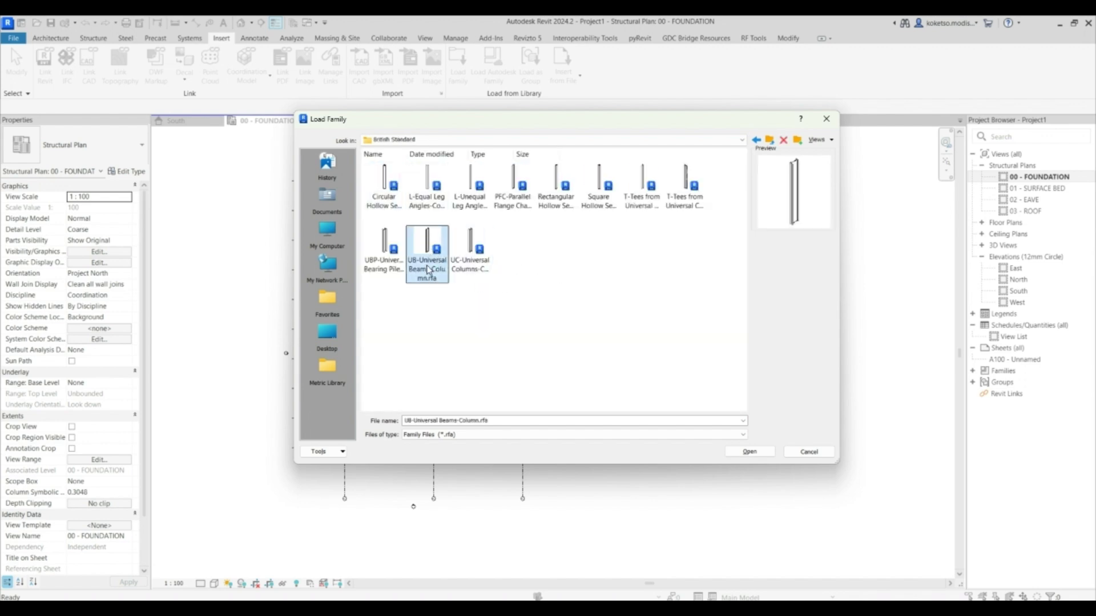
click(749, 452)
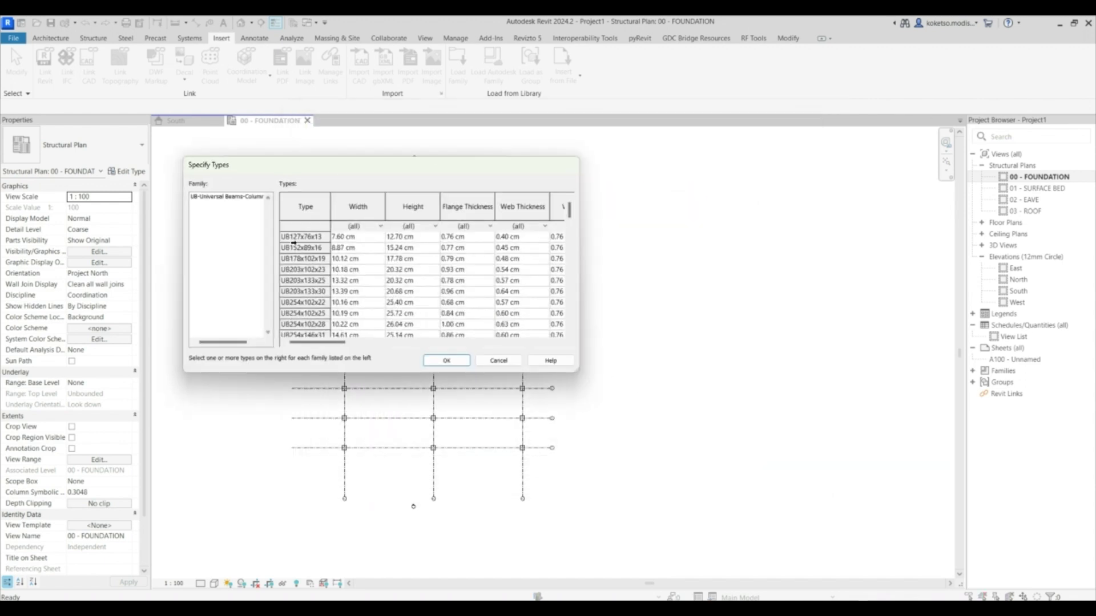
Load the UB610x229x101 type of the UB-Universal Beams-Column family into the project
scroll(307, 297, down, 4)
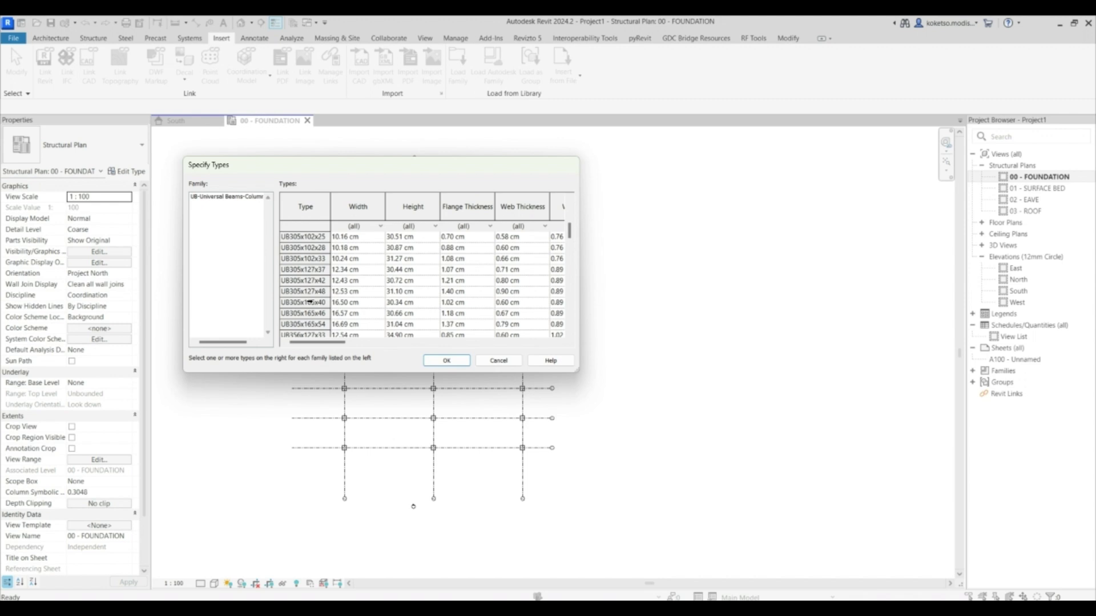
scroll(312, 302, down, 2)
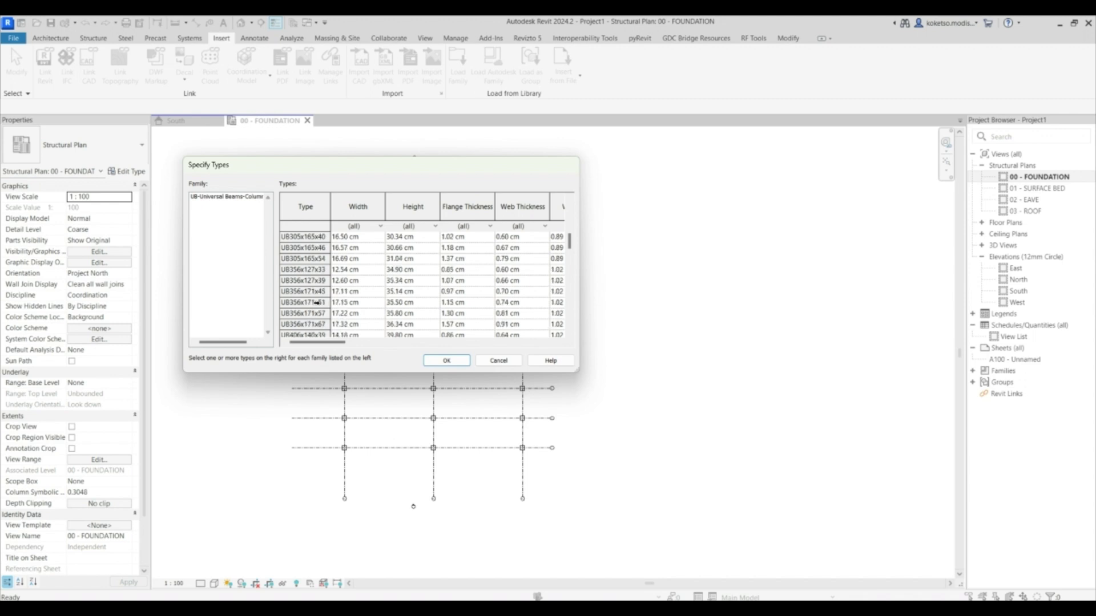
scroll(319, 305, down, 10)
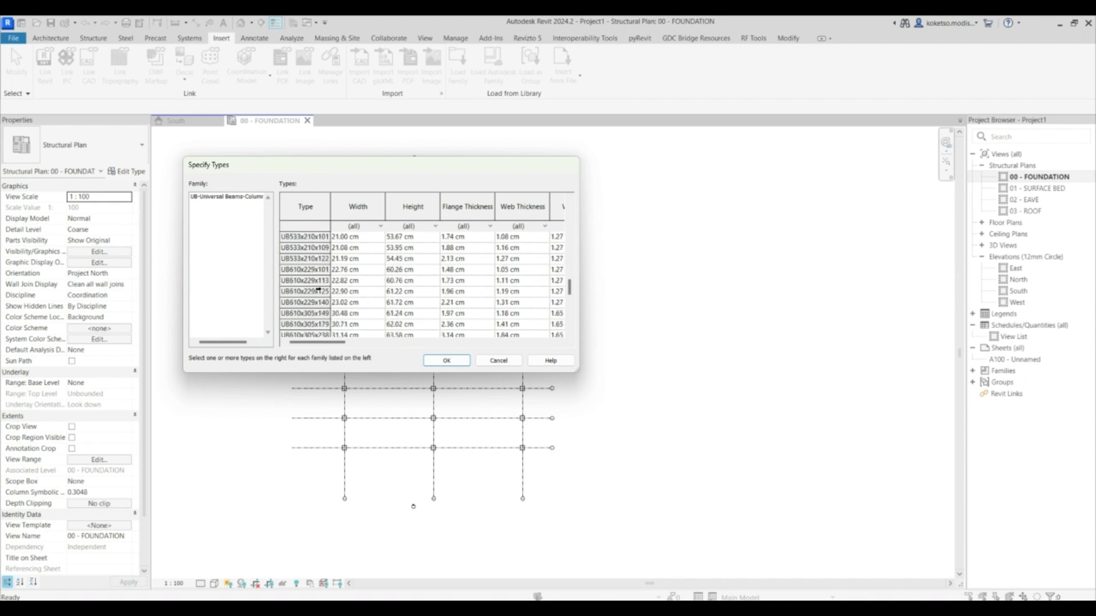
click(314, 270)
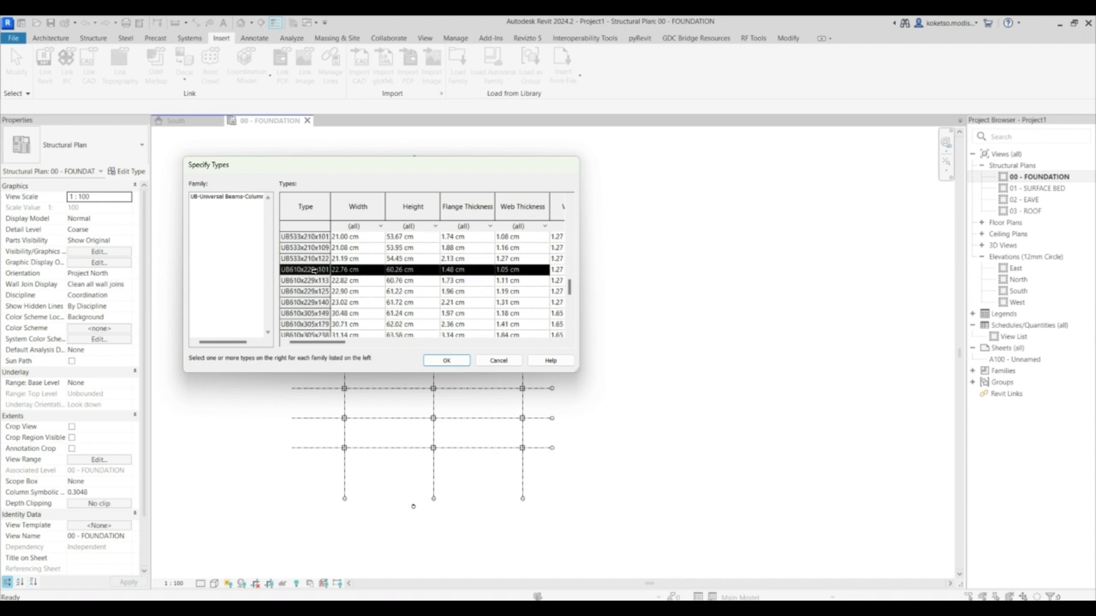
click(458, 361)
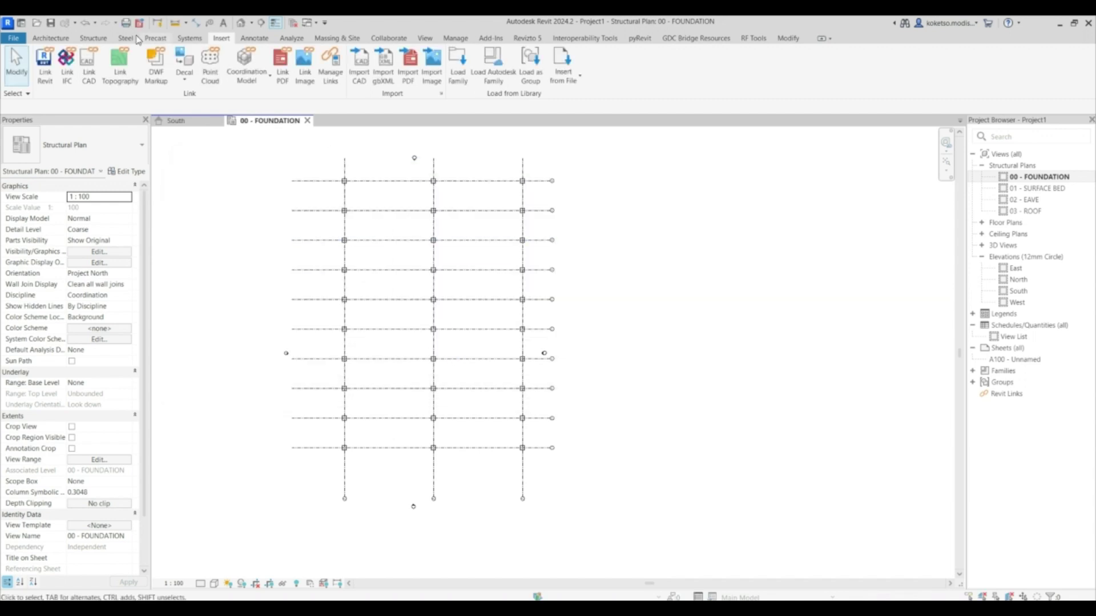
Place vertical UB610x229x101 structural columns at all grid intersections using At Grids, with their height set to level 02 - EAVE
click(93, 39)
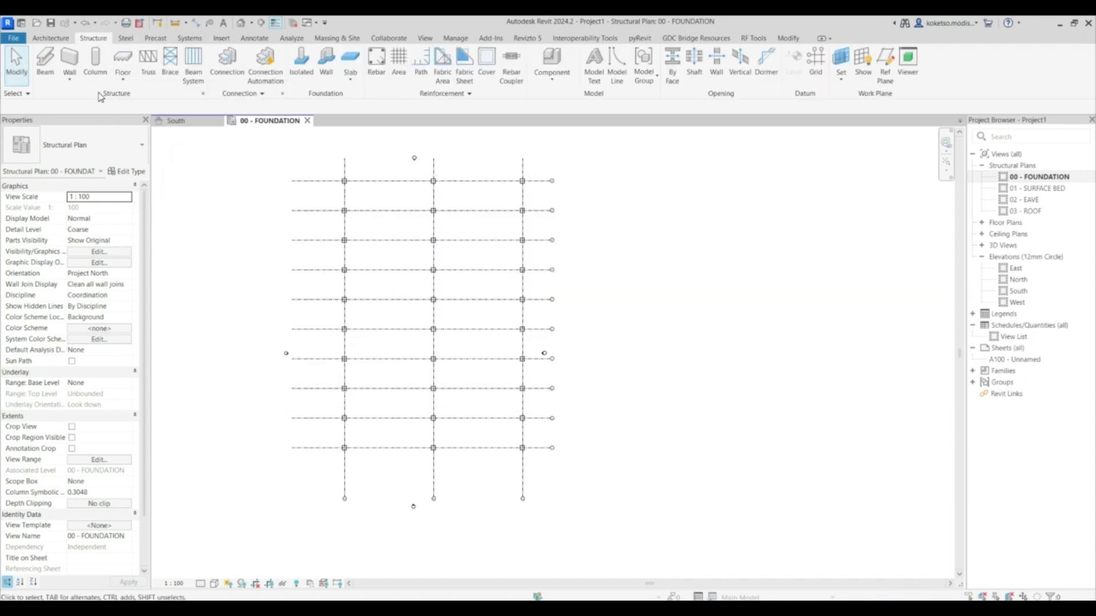
click(95, 62)
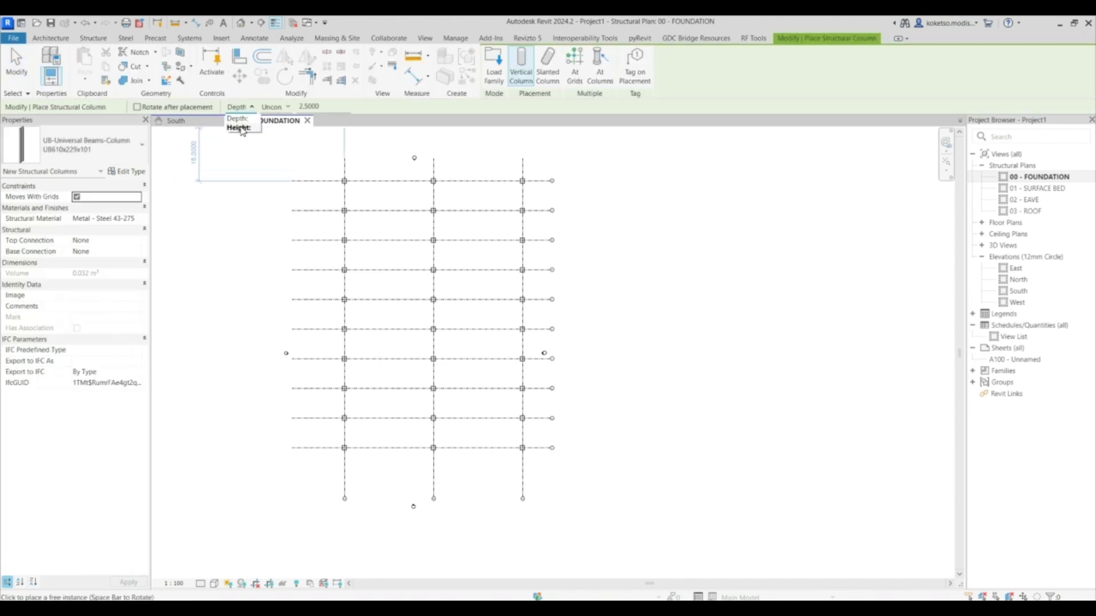
click(239, 128)
click(271, 108)
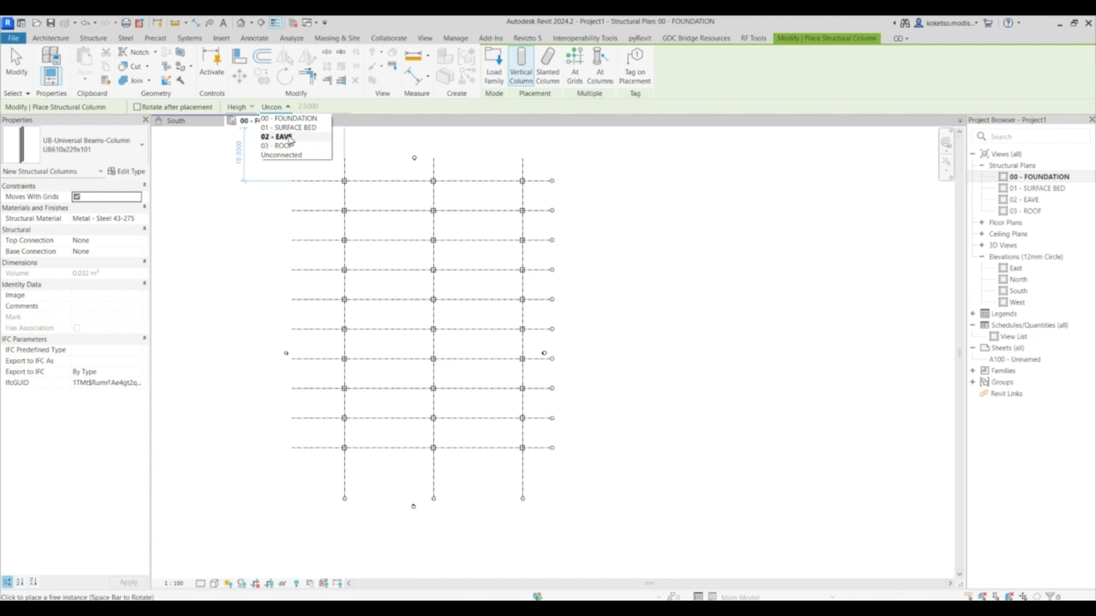
click(291, 137)
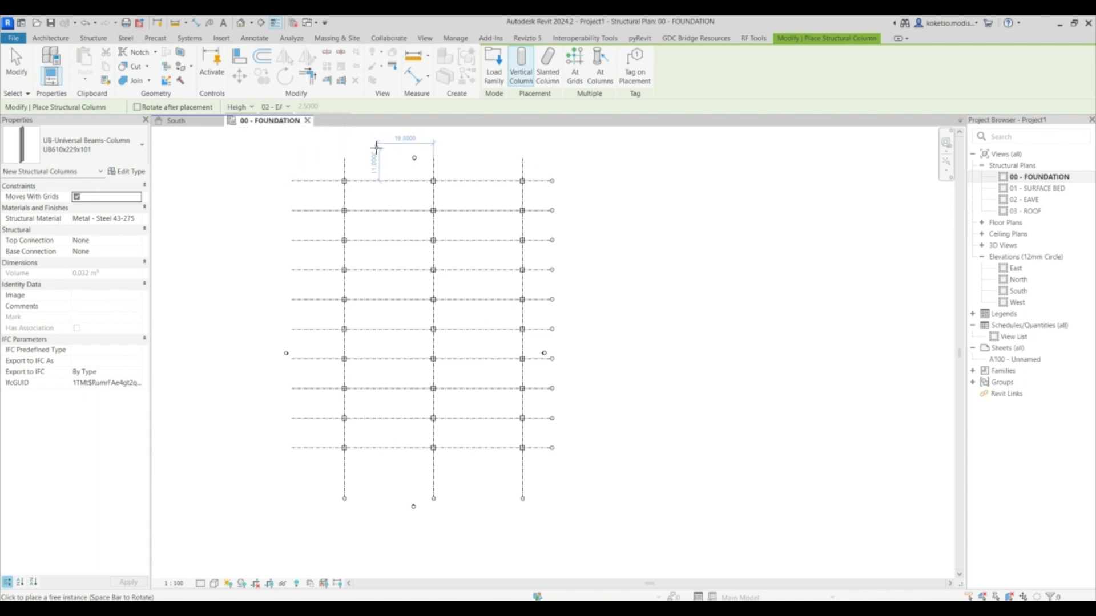
click(573, 72)
drag(535, 174, 318, 480)
click(533, 67)
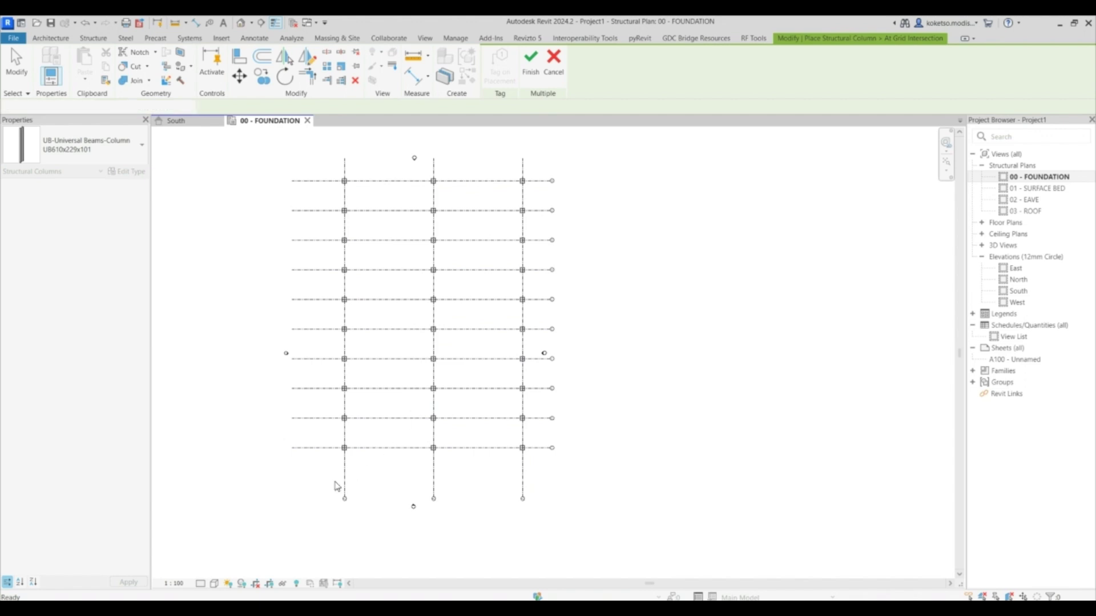
scroll(371, 428, up, 6)
key(Escape)
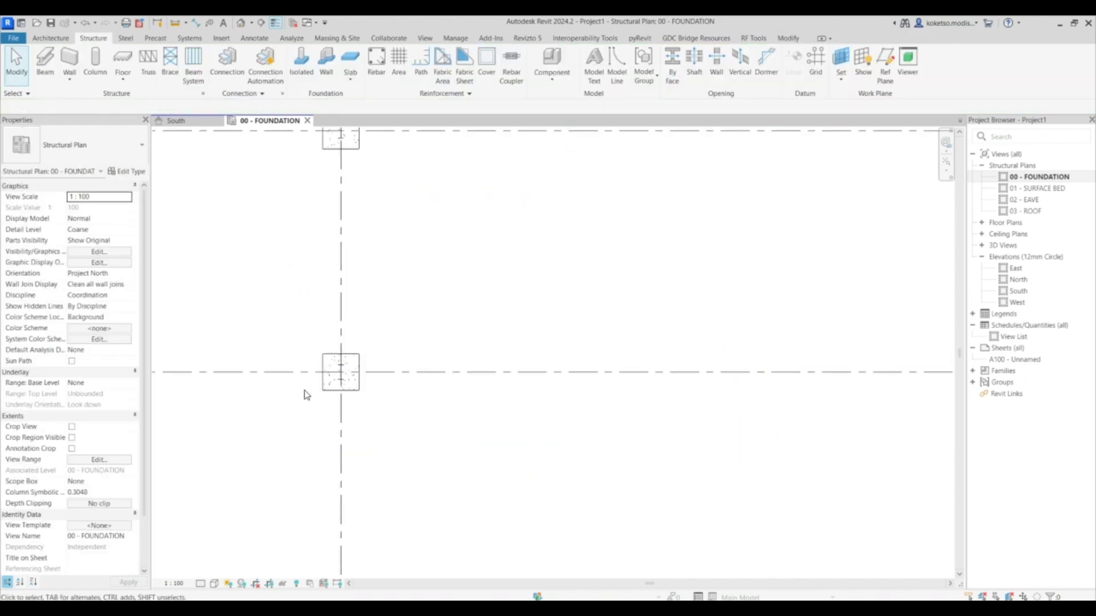
Set the foundation plan's detail level to Fine and check the column sections on the pad foundations
click(214, 584)
click(214, 572)
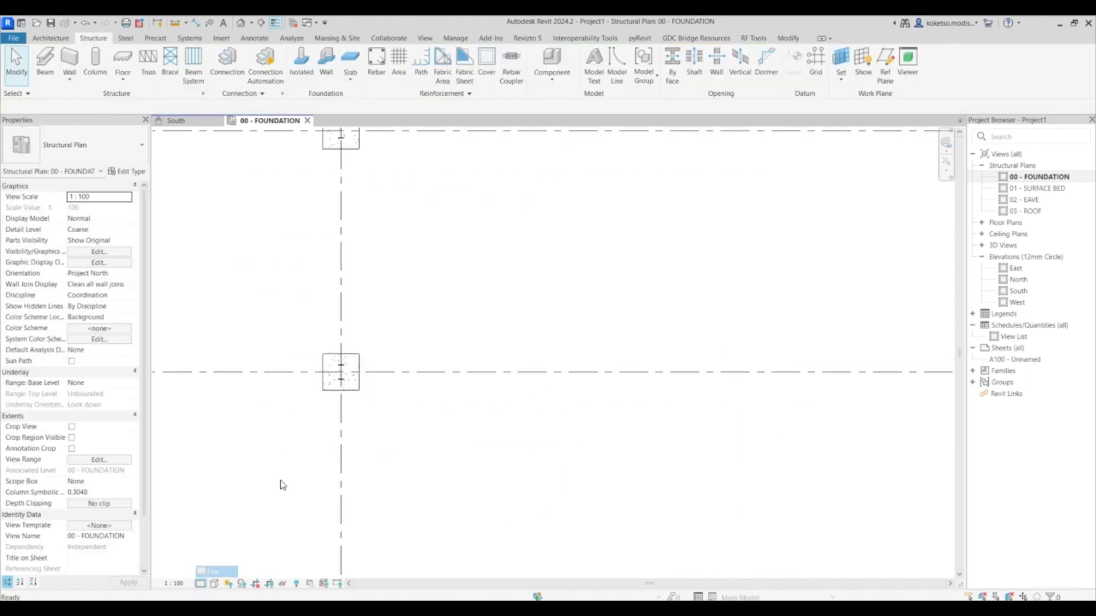
scroll(248, 426, down, 1)
scroll(247, 426, down, 1)
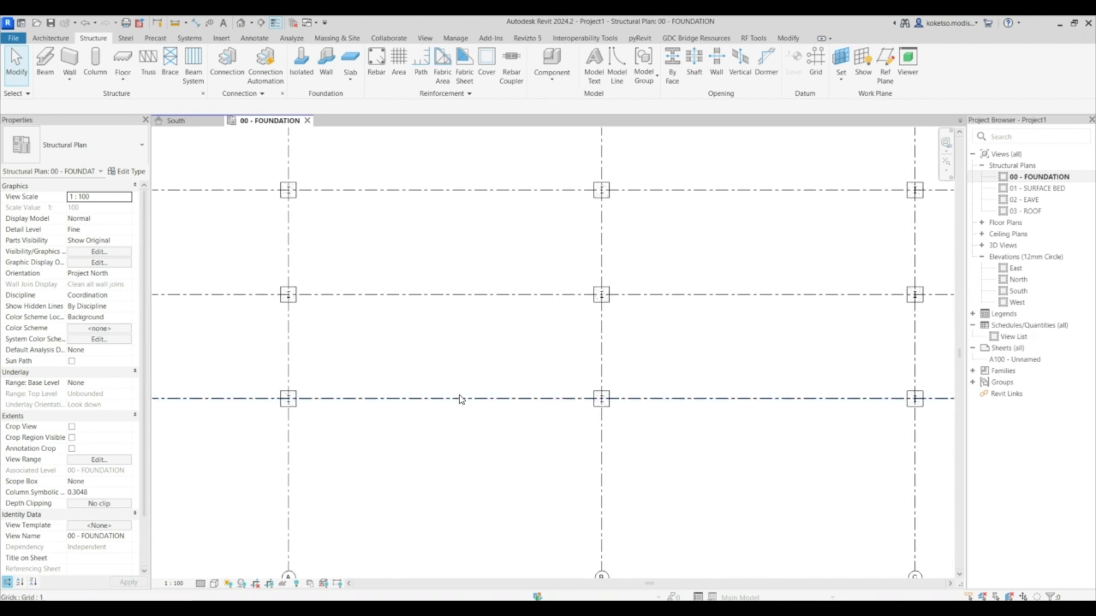
scroll(304, 397, up, 1)
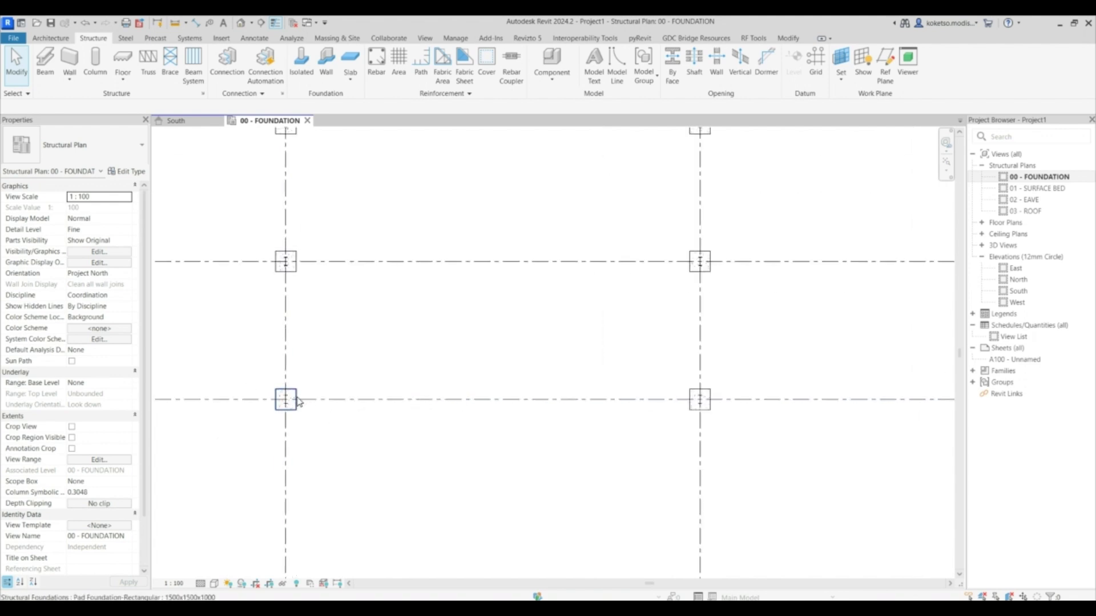
scroll(578, 328, down, 2)
middle_drag(575, 320, 590, 347)
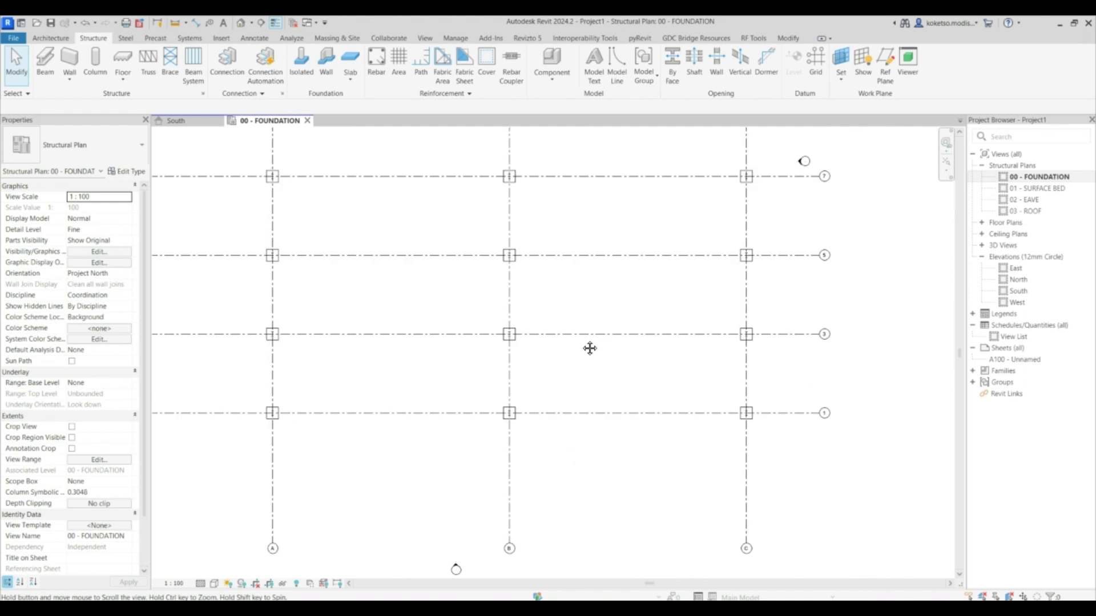
Open the default 3D view and select all instances of the steel column to inspect their properties
click(242, 24)
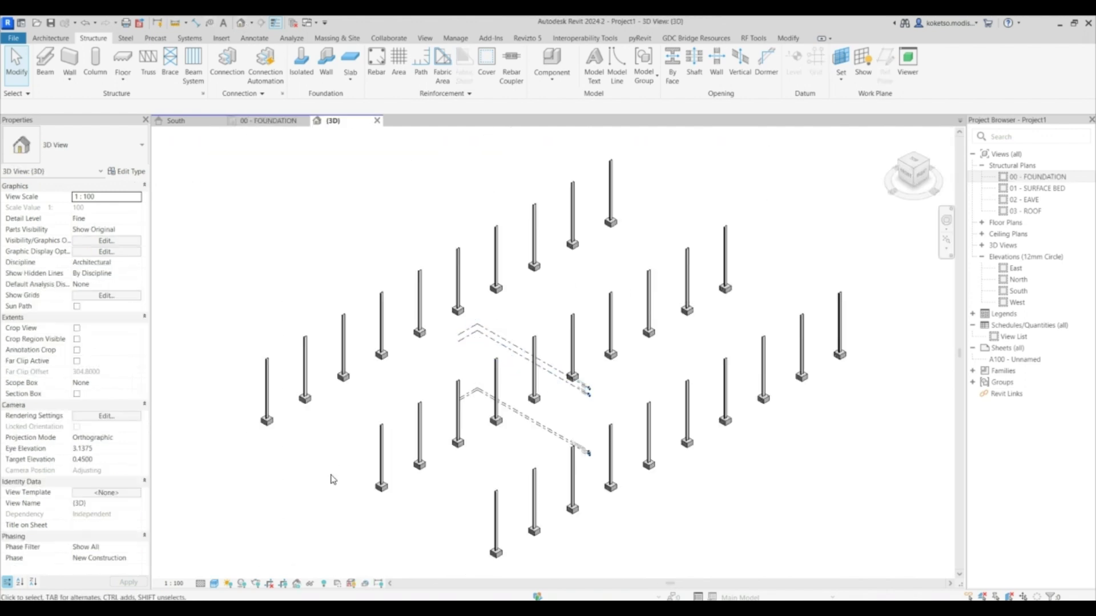
shift+middle_drag(332, 477, 497, 377)
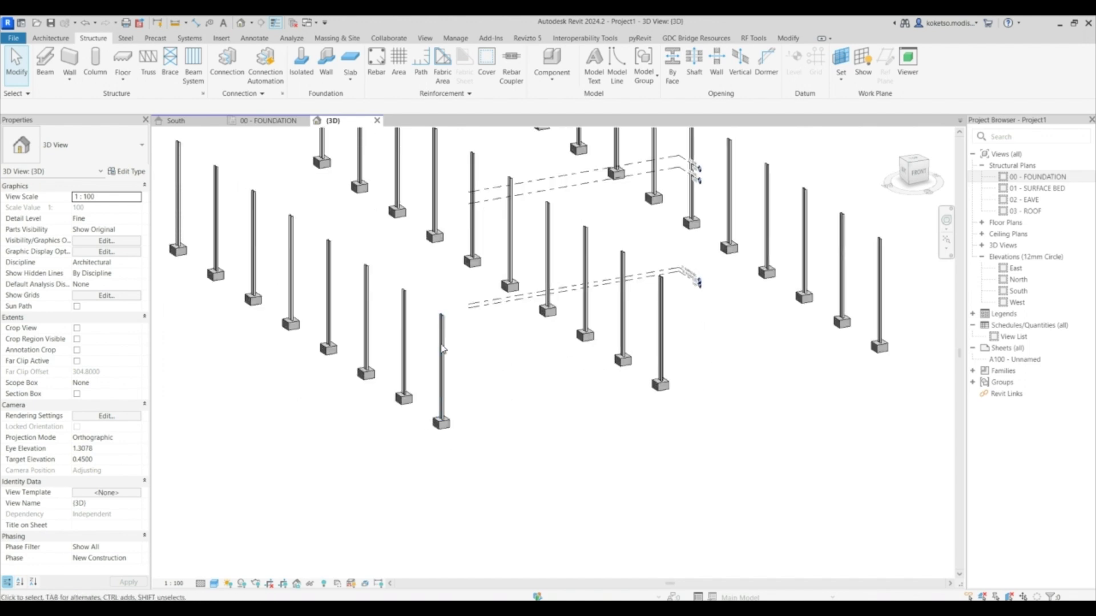
click(441, 369)
right_click(310, 434)
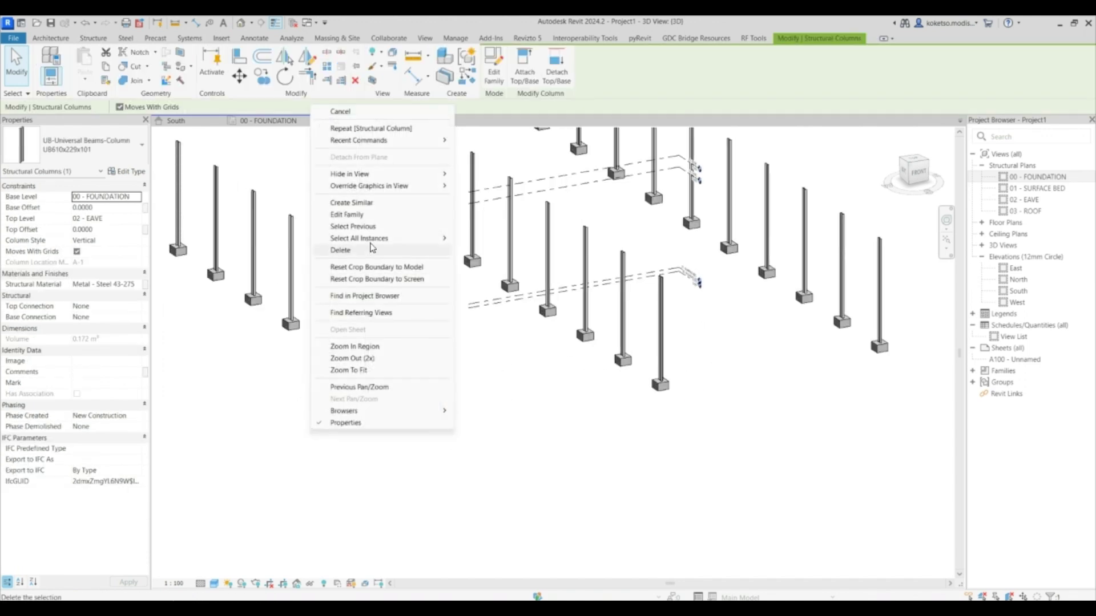
mouse_move(377, 238)
click(494, 238)
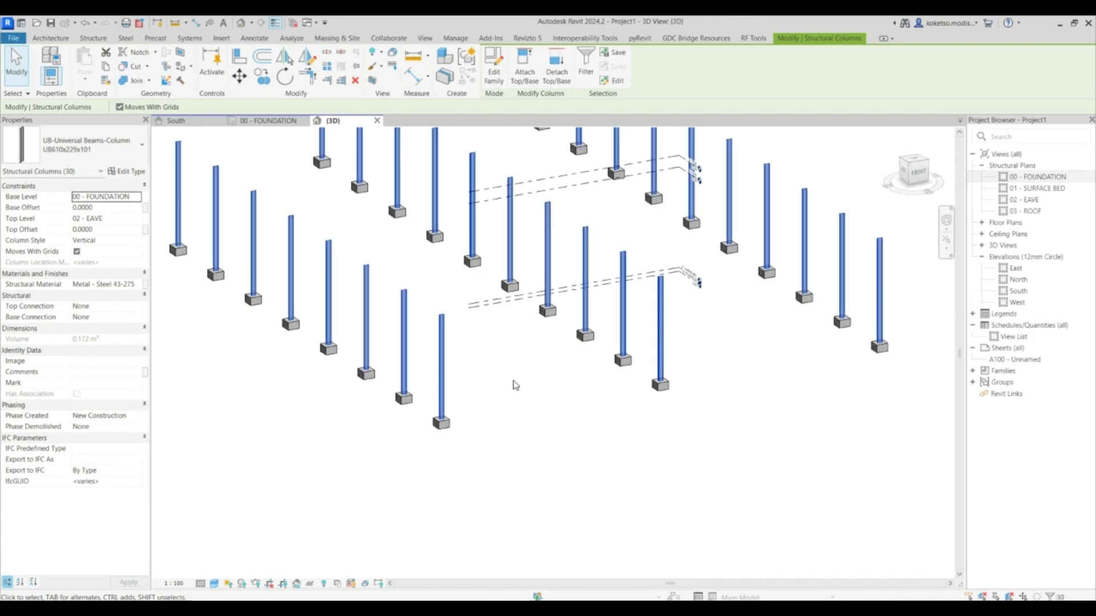
click(696, 332)
Maximize the 3D extents of levels 00 - FOUNDATION and 01 - SURFACE BED in the 3D view
scroll(845, 148, up, 3)
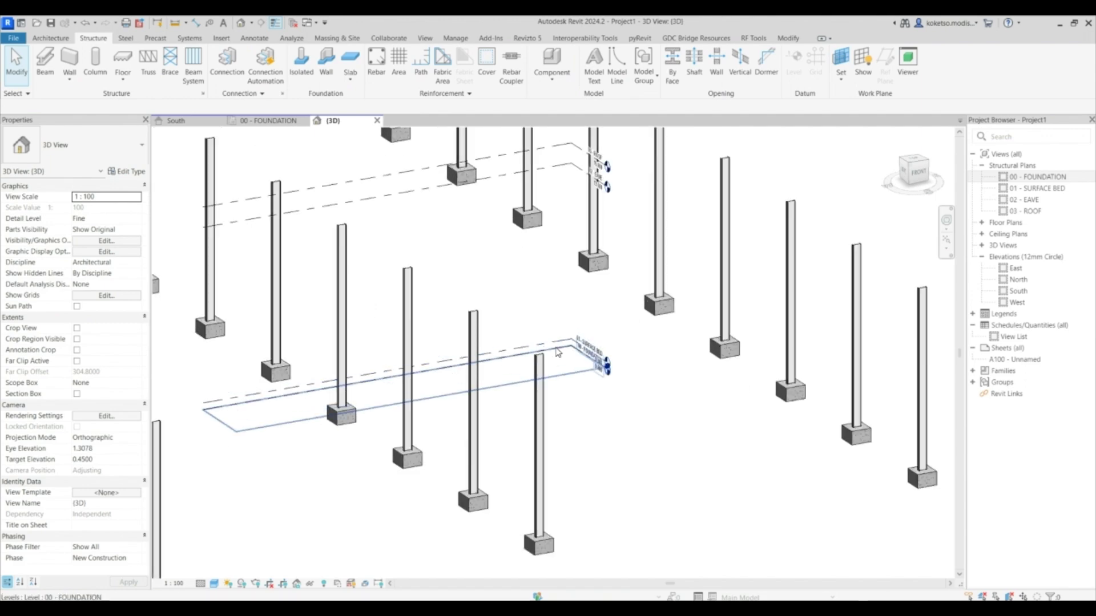
click(559, 352)
right_click(556, 348)
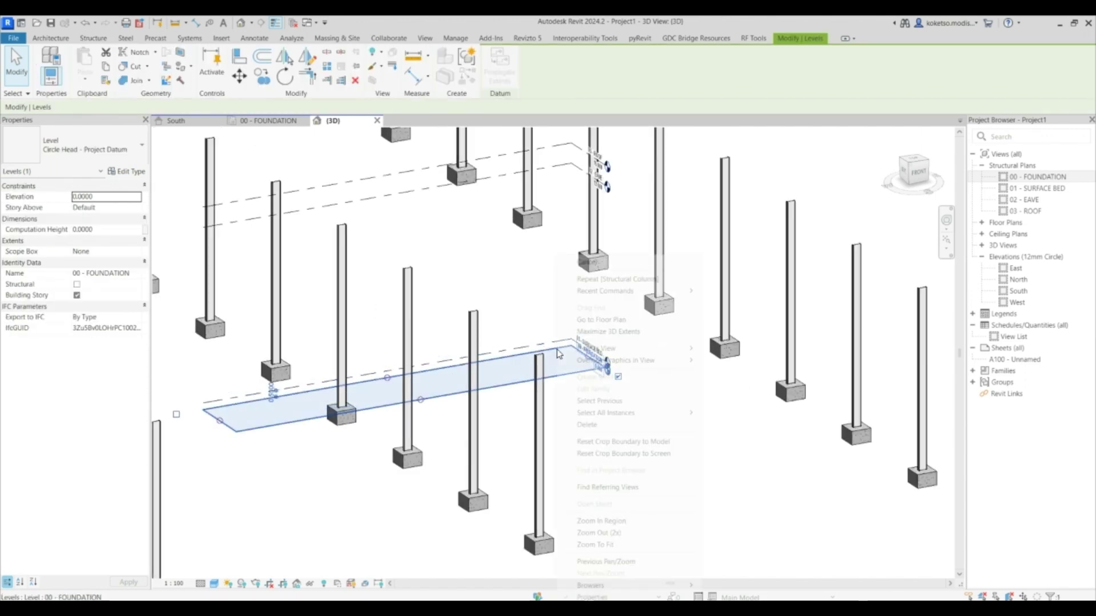
click(619, 332)
scroll(587, 388, down, 3)
scroll(570, 353, up, 3)
key(Escape)
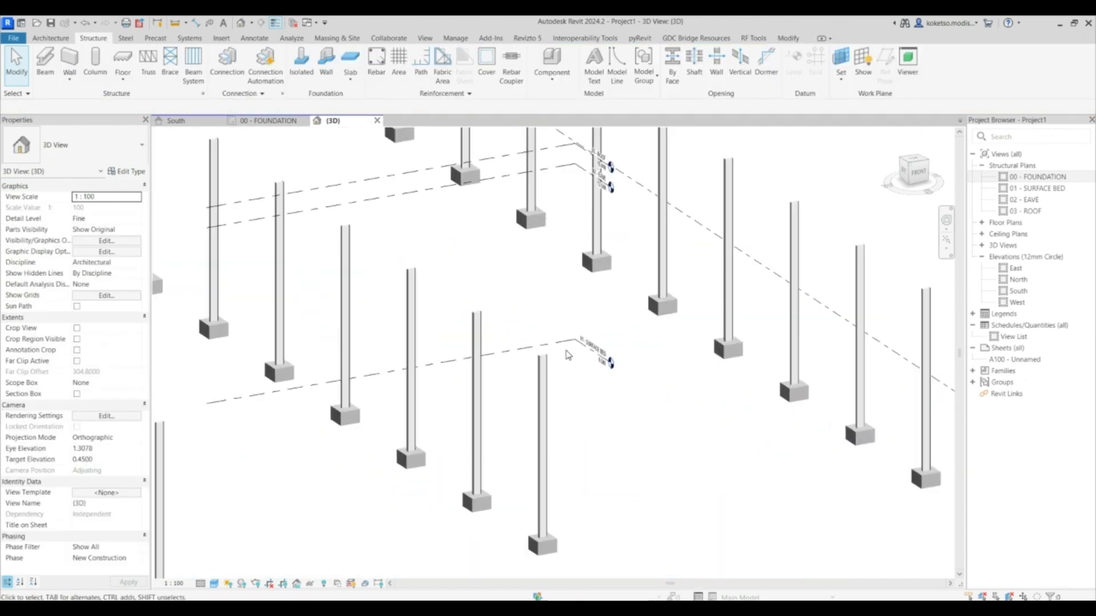
right_click(557, 349)
click(619, 332)
middle_drag(557, 315, 542, 330)
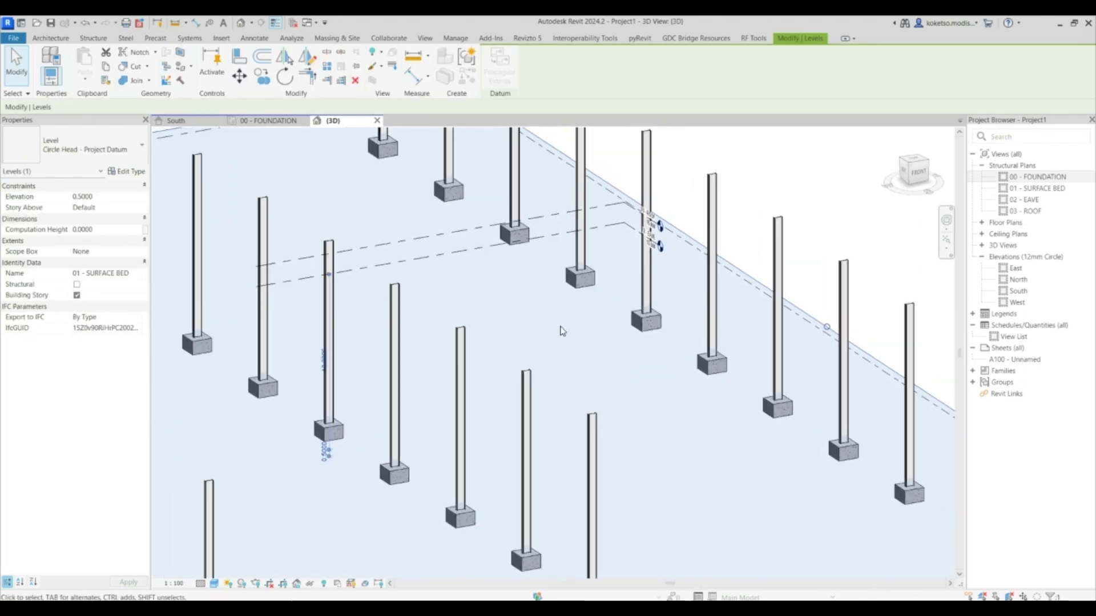
key(Escape)
Maximize the 3D extents of levels 02 - EAVE and 03 - ROOF in the 3D view
right_click(466, 250)
click(505, 325)
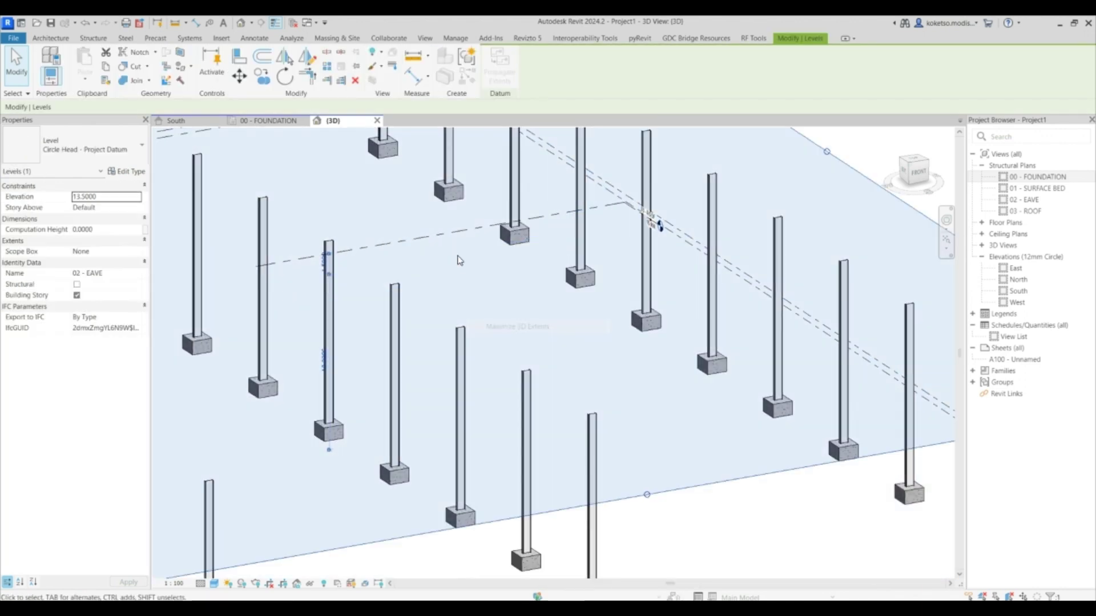
right_click(464, 258)
click(501, 305)
scroll(502, 306, down, 3)
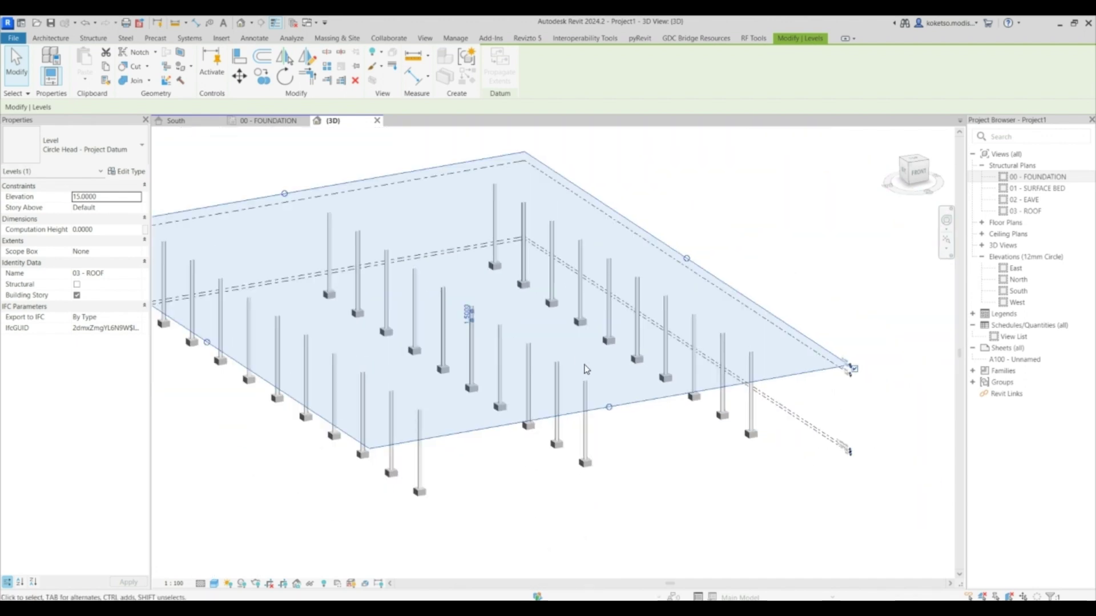
scroll(662, 419, up, 3)
key(Escape)
shift+middle_drag(662, 419, 682, 440)
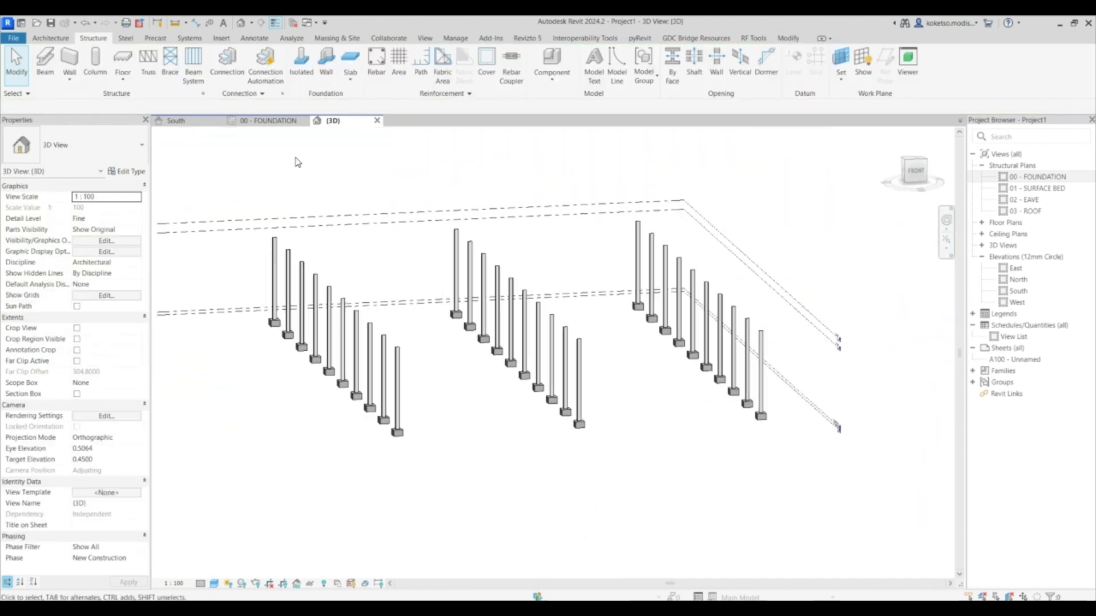
Switch to the South elevation and set its detail level to Fine so the column profiles are displayed
click(187, 122)
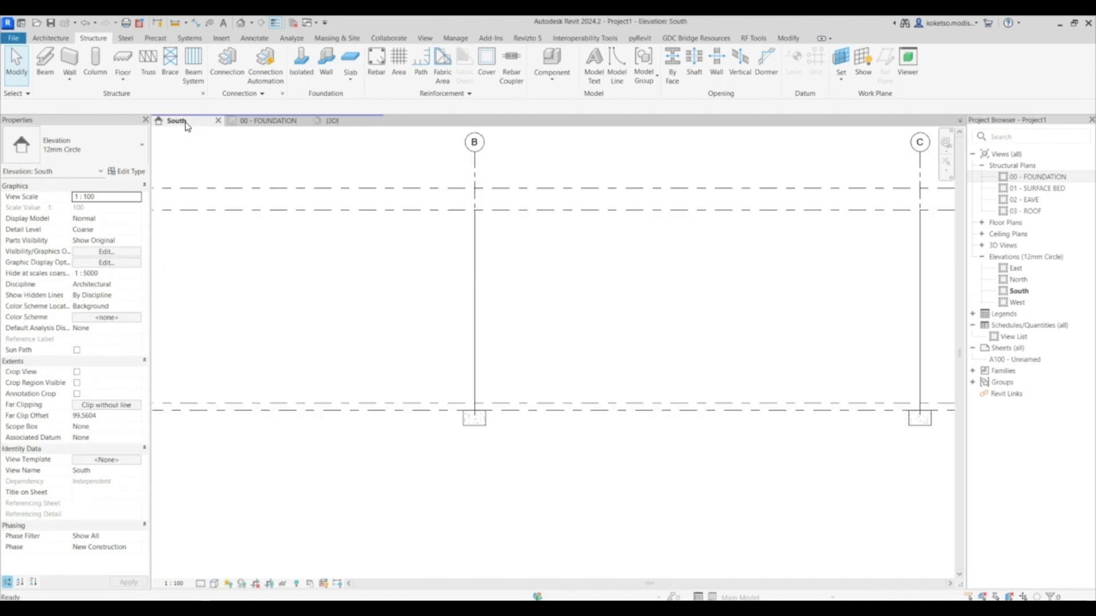
click(200, 584)
click(214, 570)
click(214, 584)
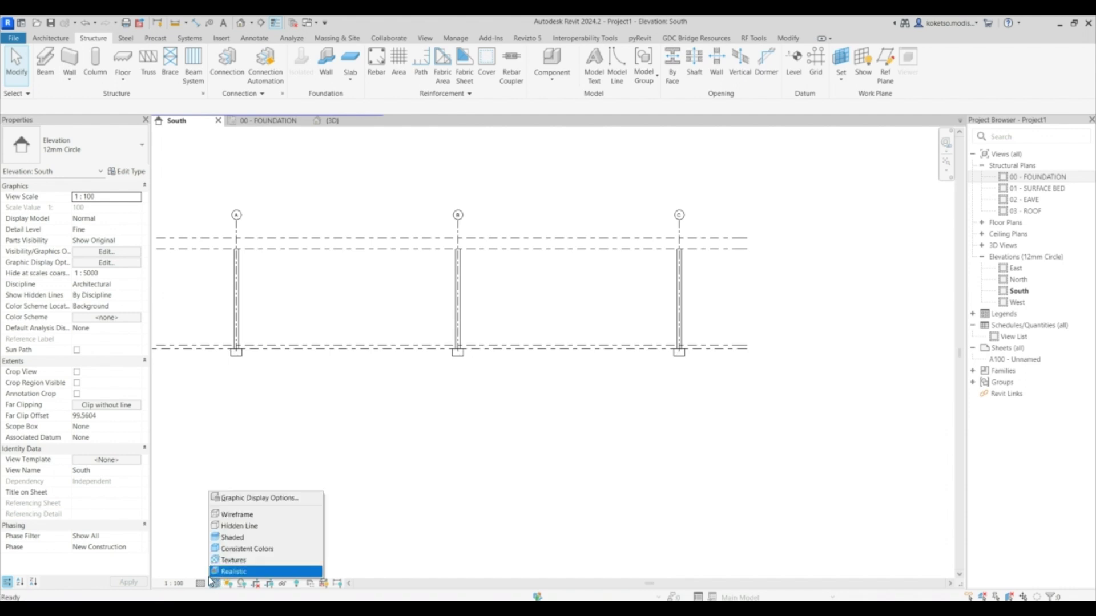
click(190, 520)
middle_drag(240, 307, 384, 294)
scroll(419, 246, up, 1)
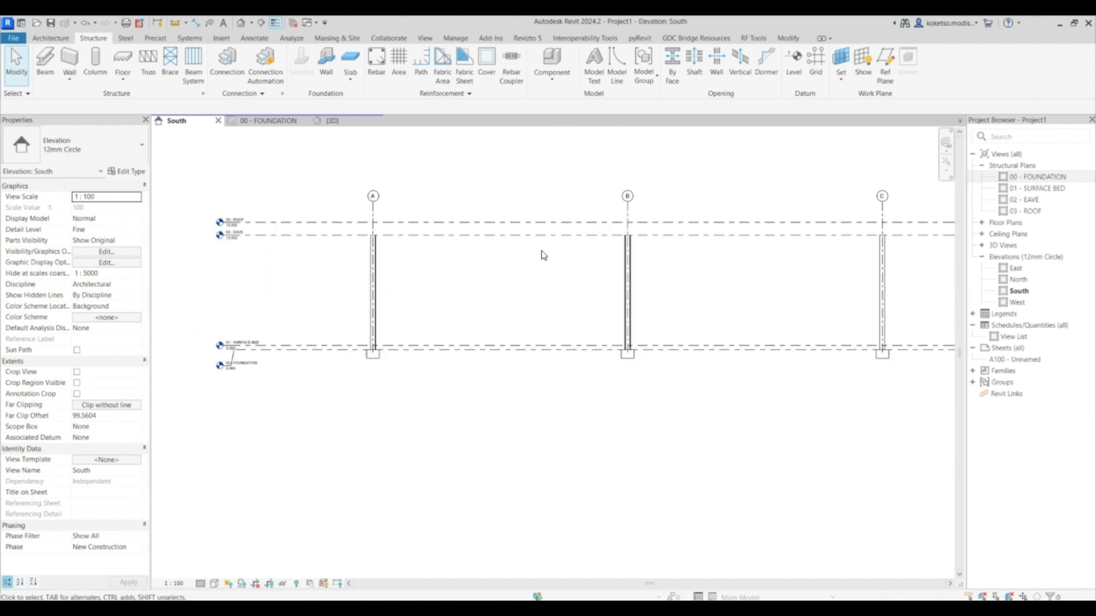
middle_drag(544, 255, 481, 261)
scroll(440, 245, up, 2)
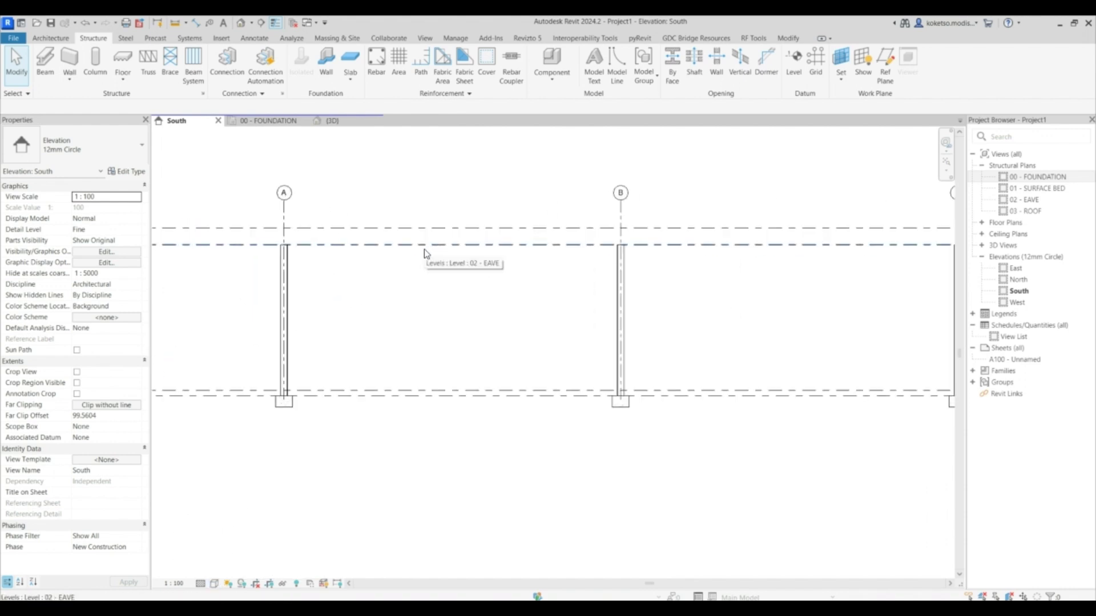
middle_drag(475, 263, 464, 264)
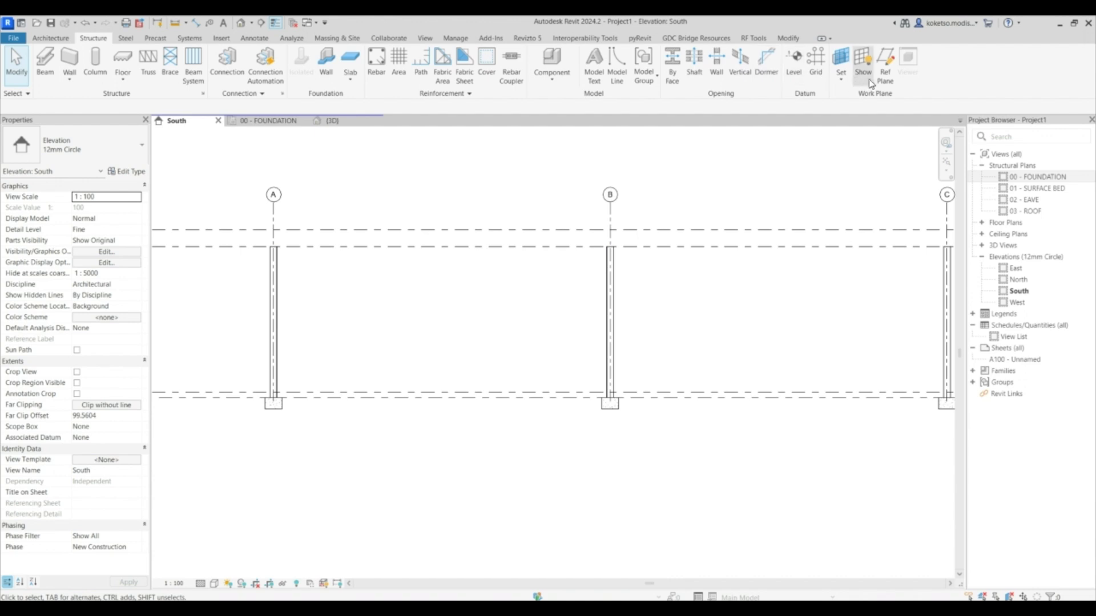
Draw a vertical reference plane between grids A and B, about 14.86 m from grid A, spanning above and below the columns
click(886, 71)
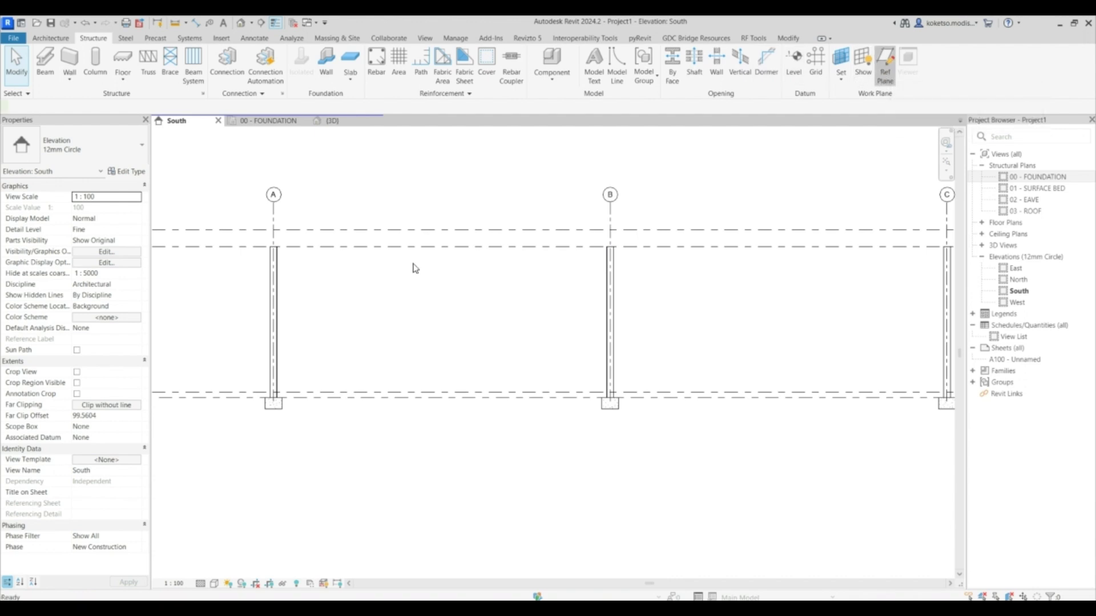
click(440, 150)
click(443, 492)
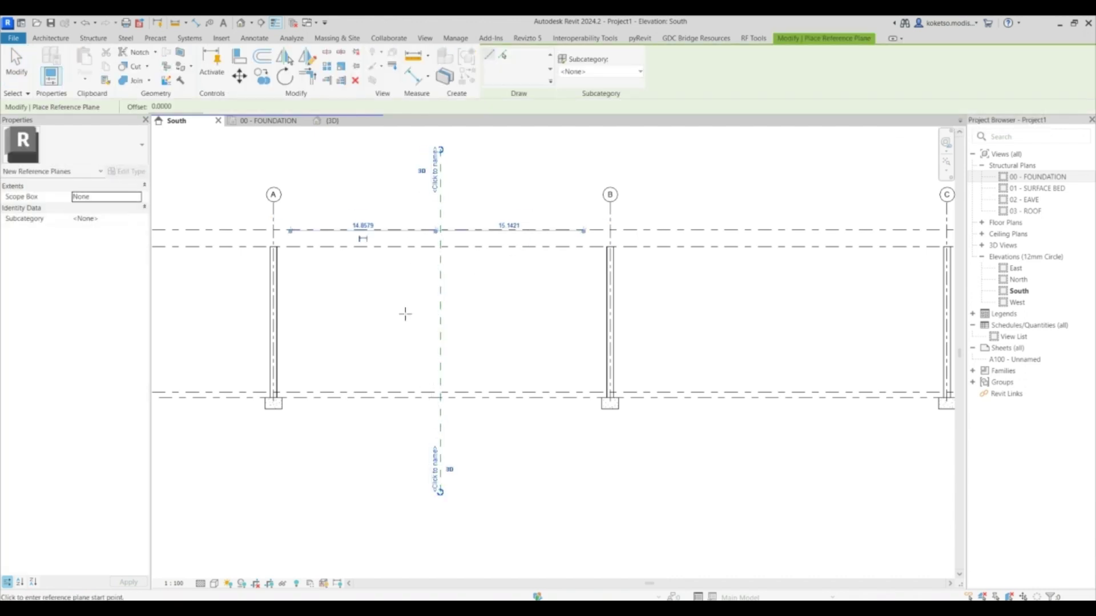
scroll(408, 311, down, 1)
key(Escape)
key(Escape)
Set the reference plane's distance from grid A to 15 m
click(418, 288)
click(360, 223)
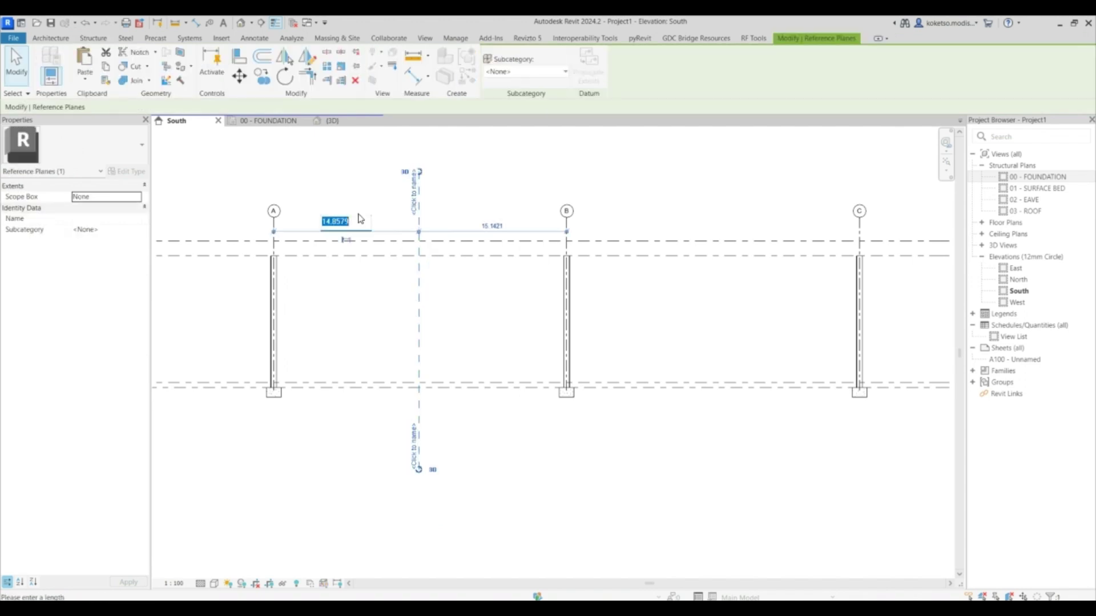
text(15)
key(Return)
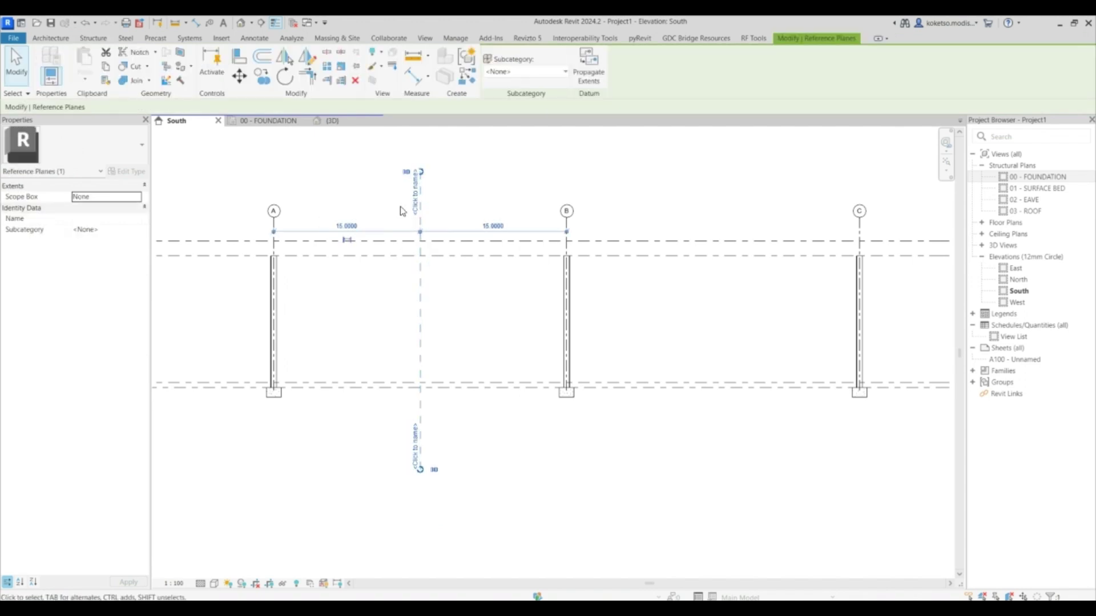
key(Escape)
middle_drag(420, 234, 396, 242)
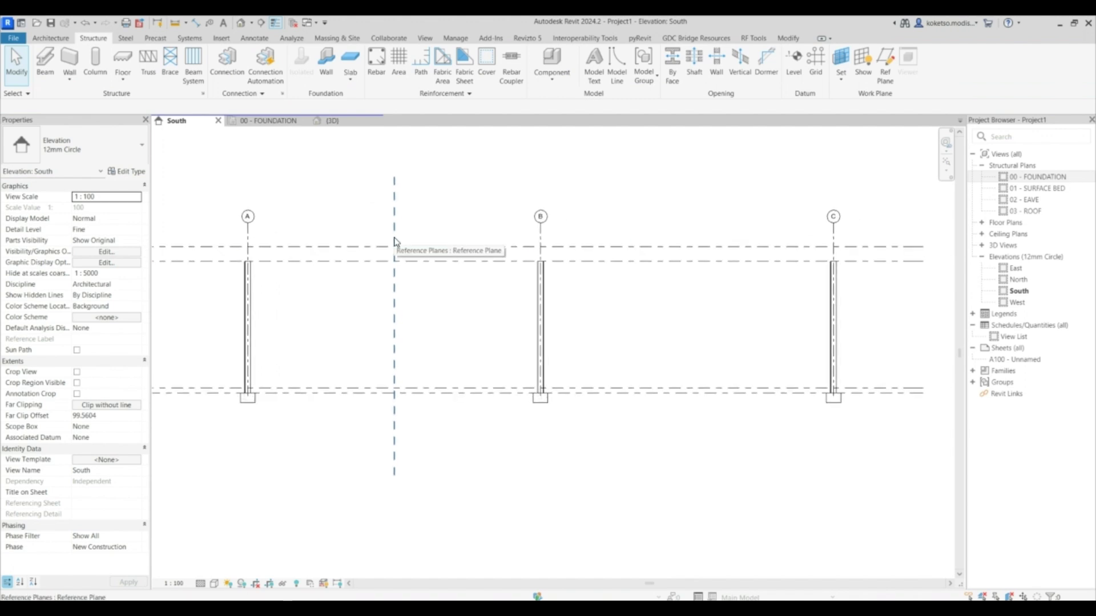
Mirror the reference plane about grid B to create a matching plane between grids B and C
click(395, 204)
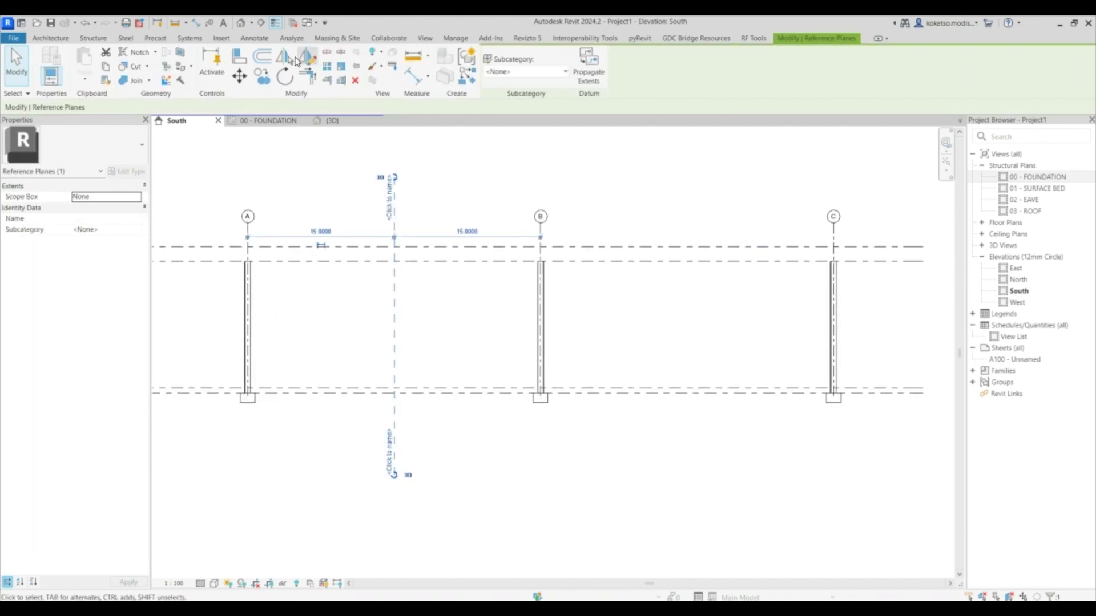
click(295, 58)
click(540, 237)
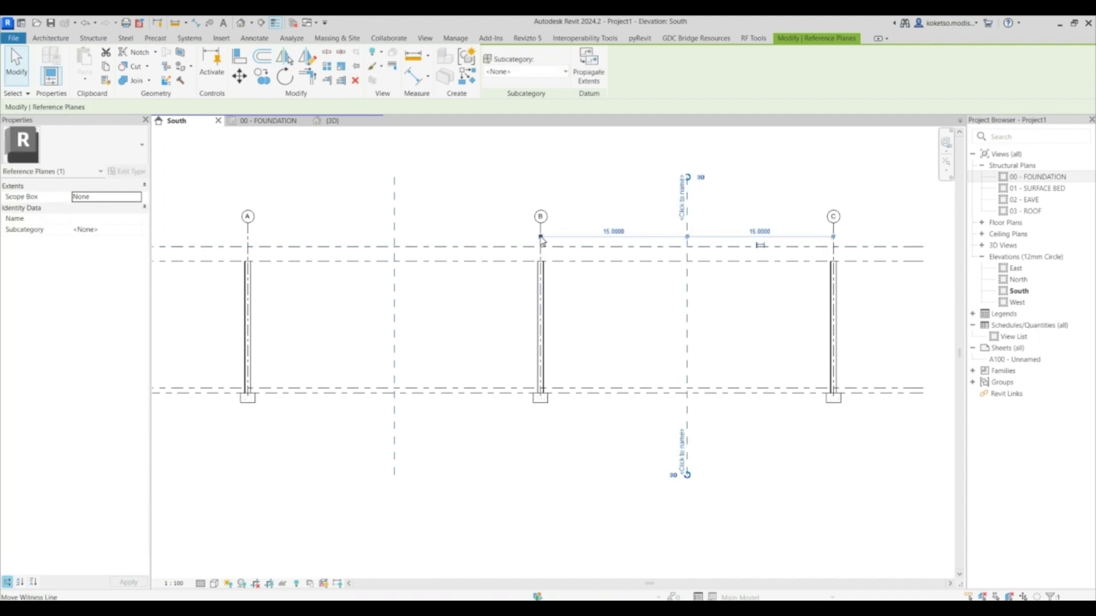
key(Escape)
middle_drag(496, 271, 517, 279)
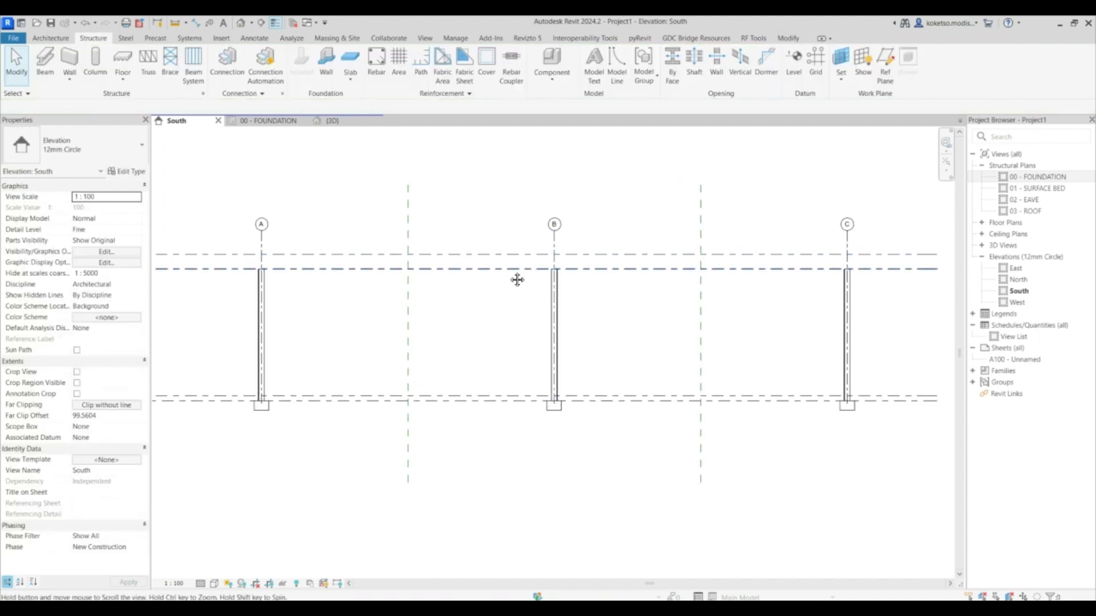
Open the UB-Universal Beams family for loading from the British Standard steel folder of the Structural Framing library
click(221, 39)
click(458, 73)
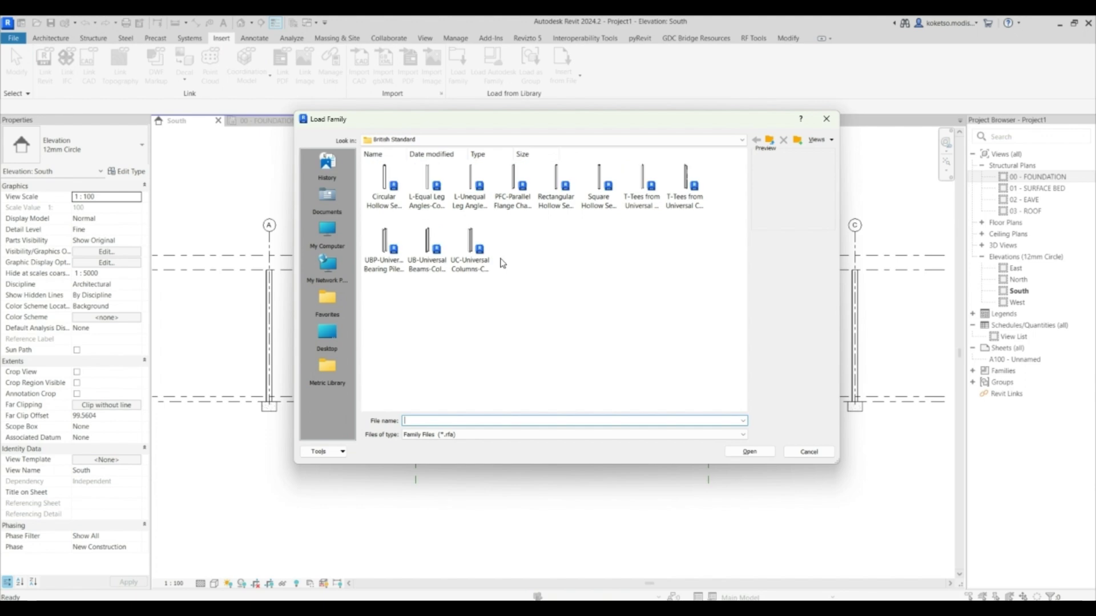
scroll(469, 336, down, 3)
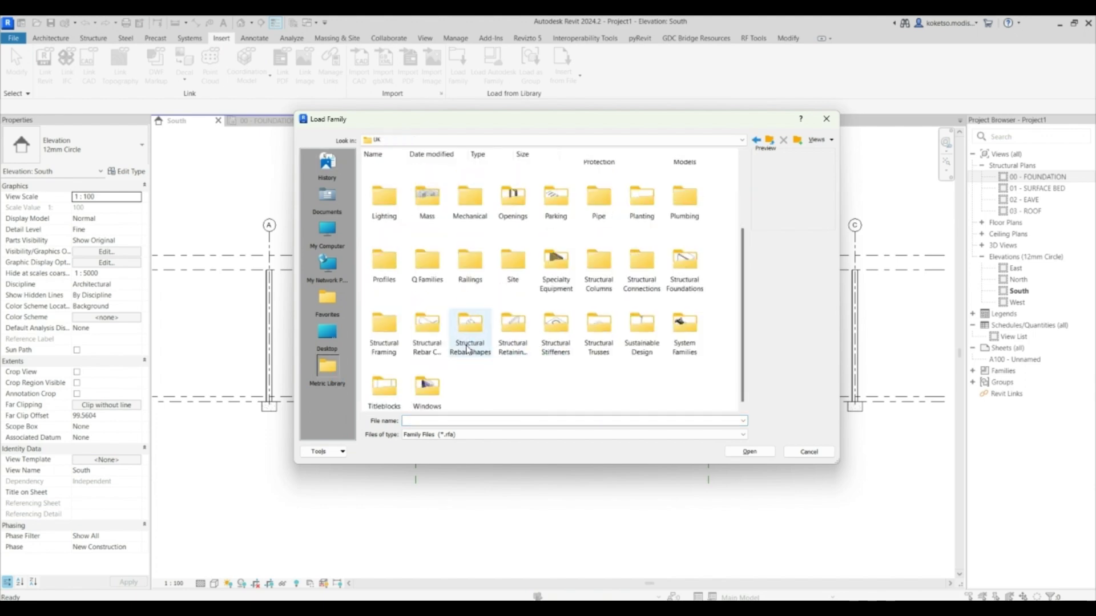
double_click(383, 328)
double_click(512, 184)
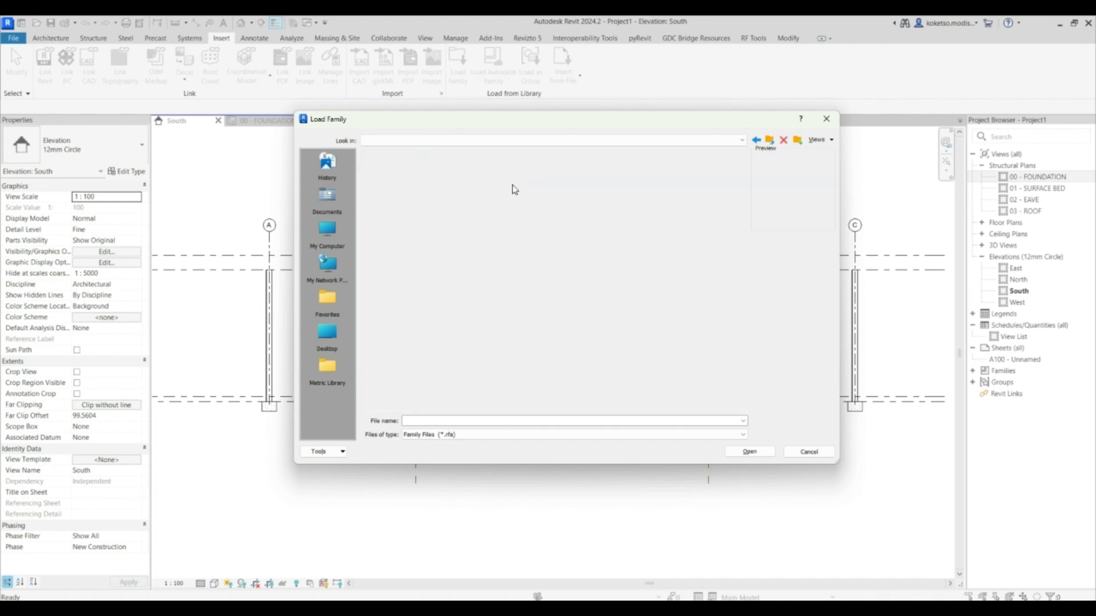
double_click(379, 178)
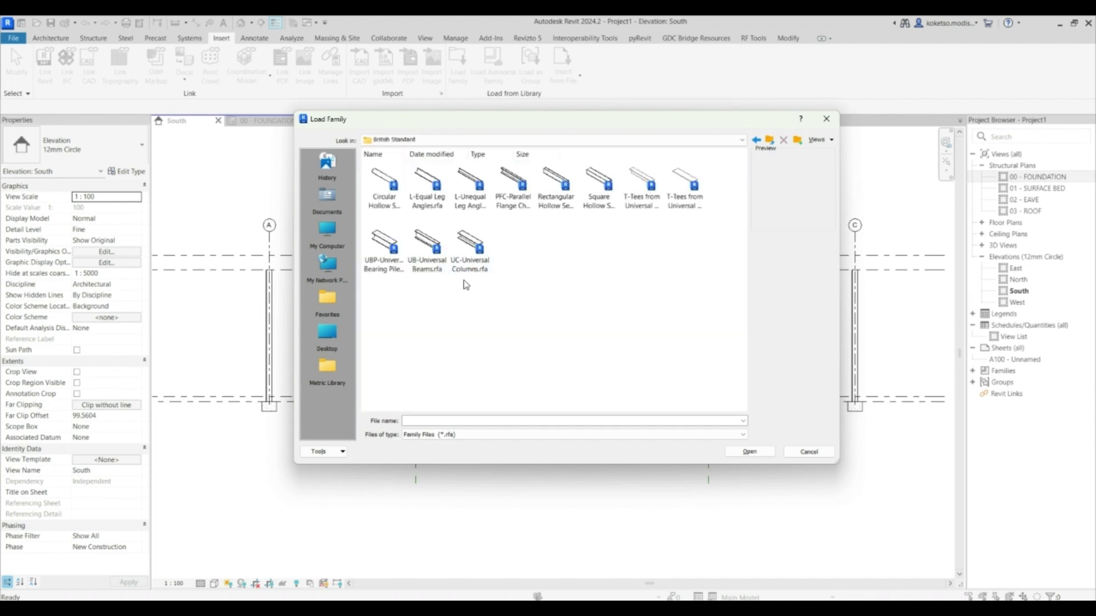
click(428, 243)
click(750, 452)
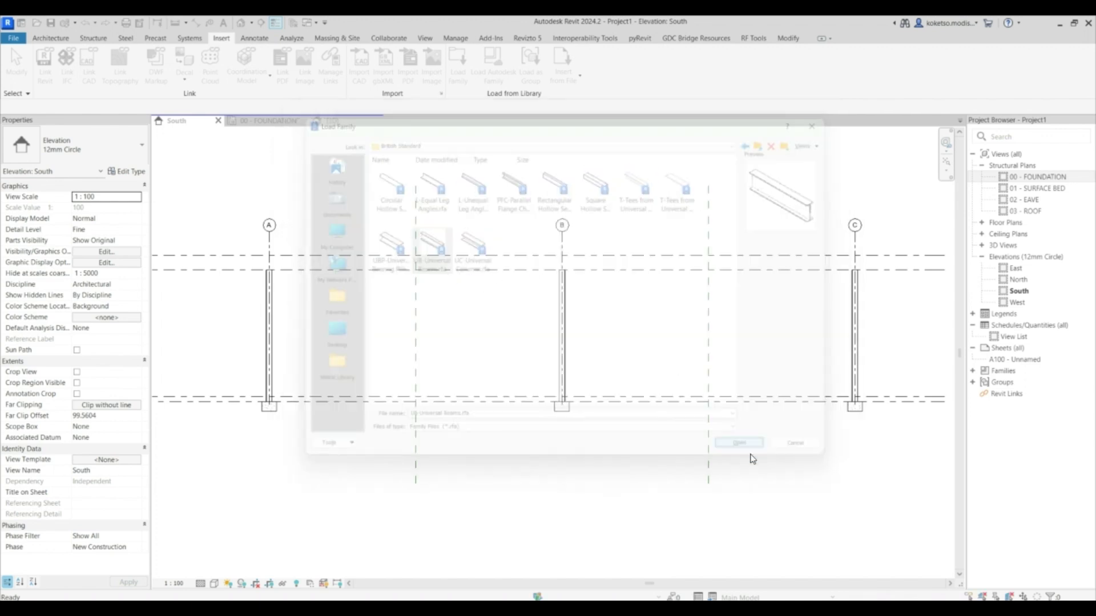
Load the UB533x210x92 type of the UB-Universal Beams family into the project
scroll(302, 272, down, 2)
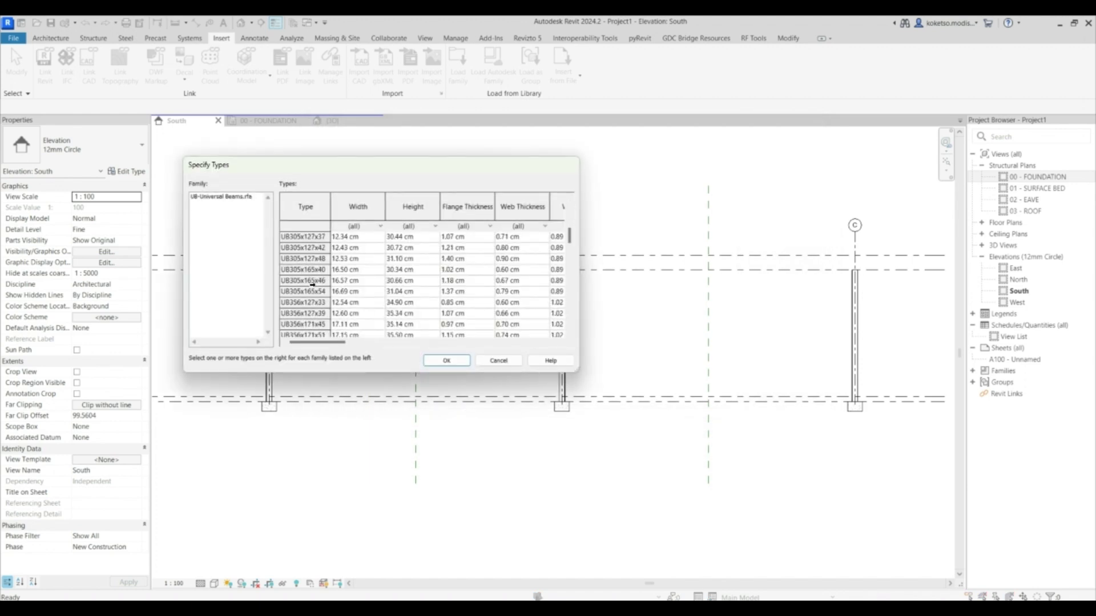
scroll(305, 277, down, 12)
scroll(315, 292, up, 1)
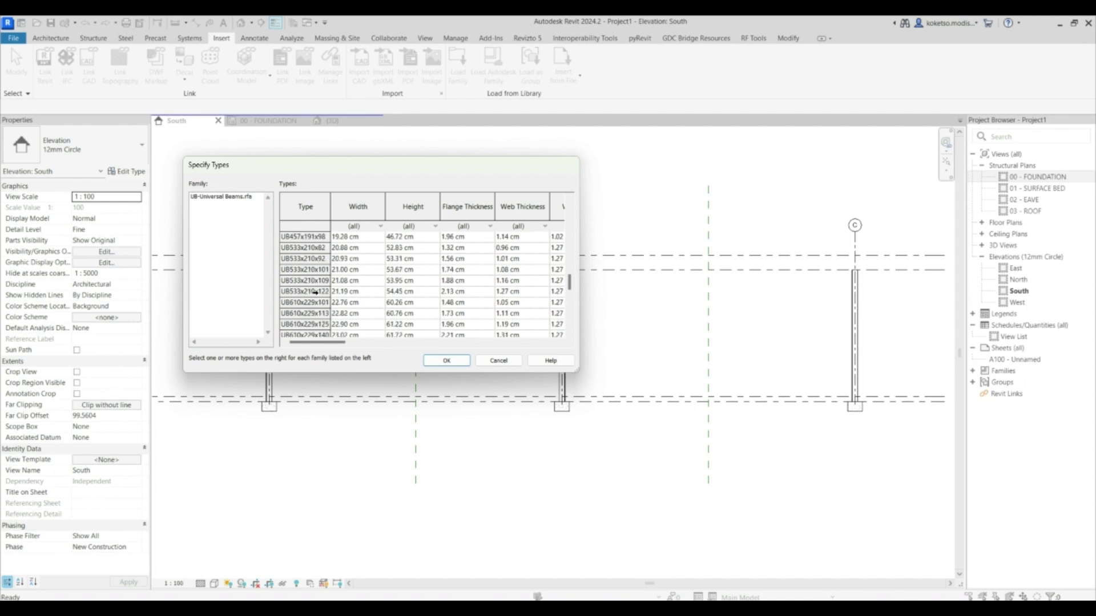
click(321, 259)
click(444, 364)
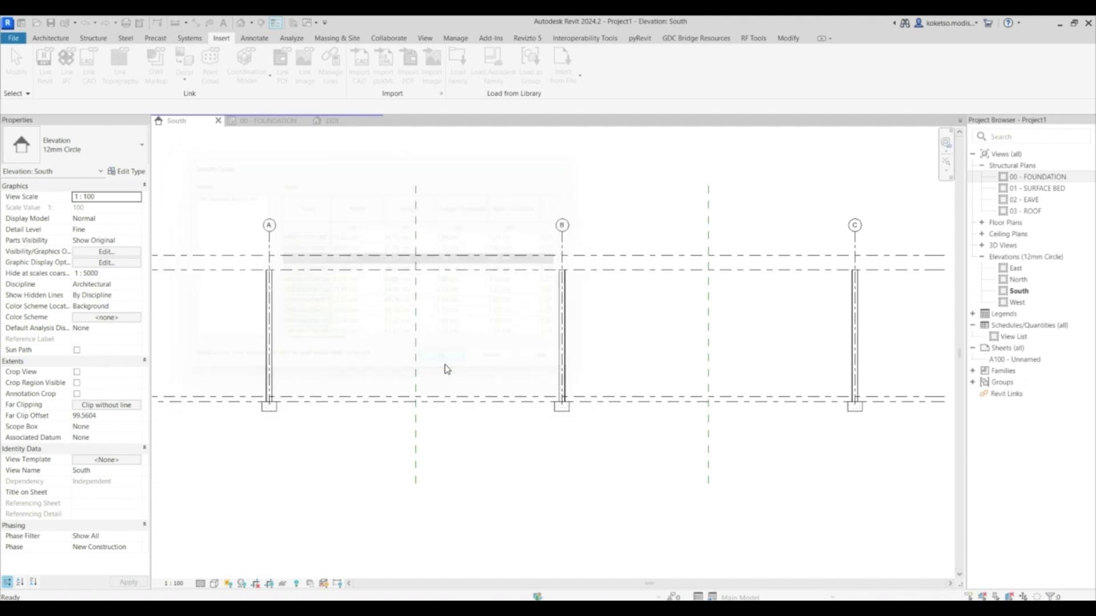
click(498, 383)
Set Grid : 1 as the work plane for placing beams and return to the South elevation
scroll(332, 324, up, 1)
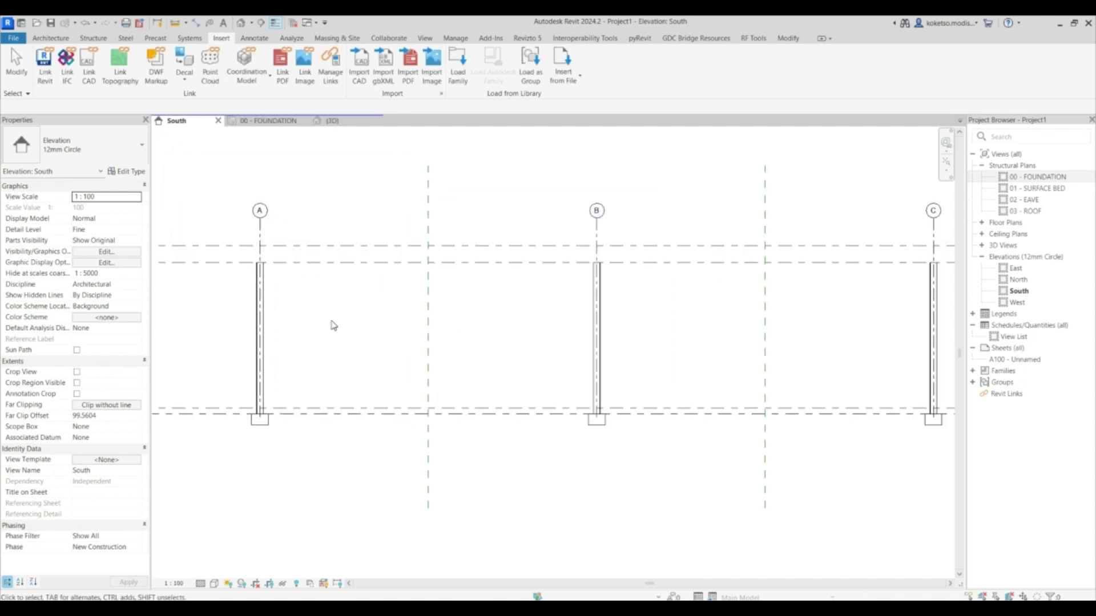
middle_drag(347, 326, 371, 324)
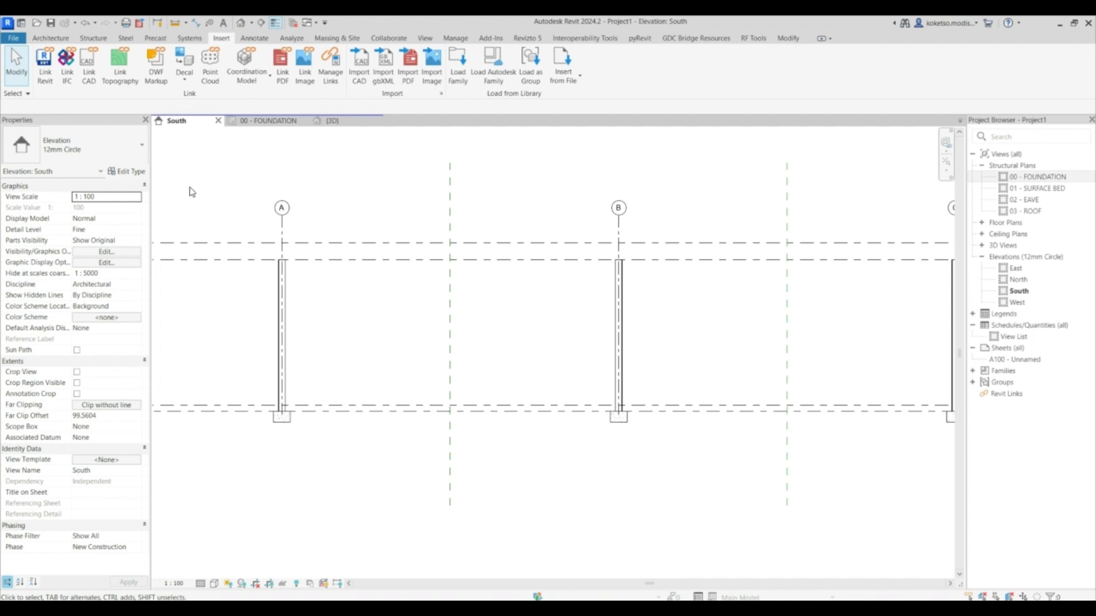
click(92, 38)
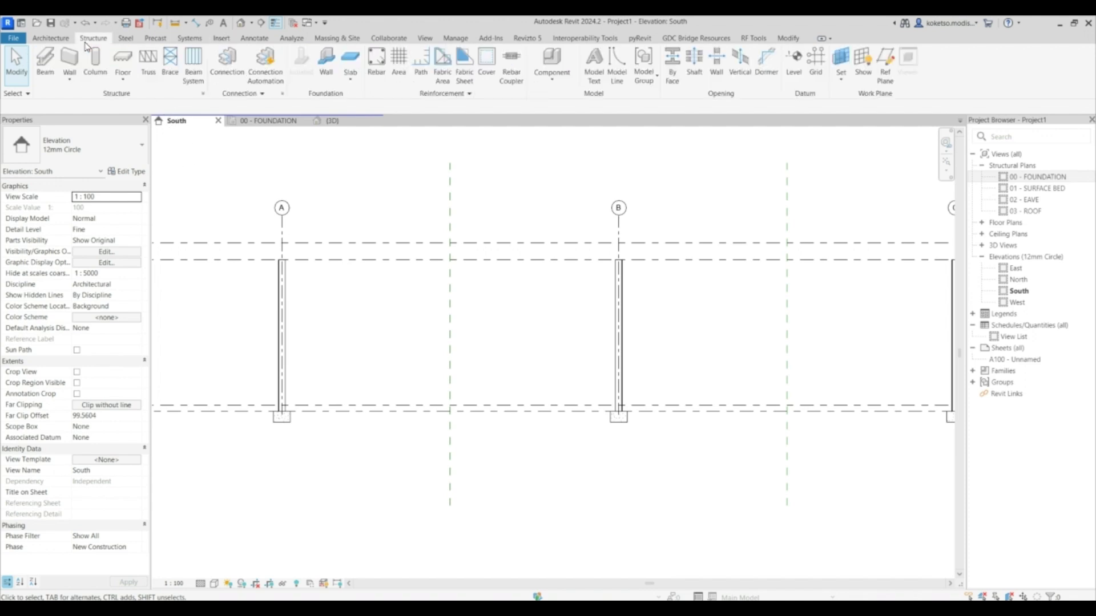
click(45, 63)
click(557, 316)
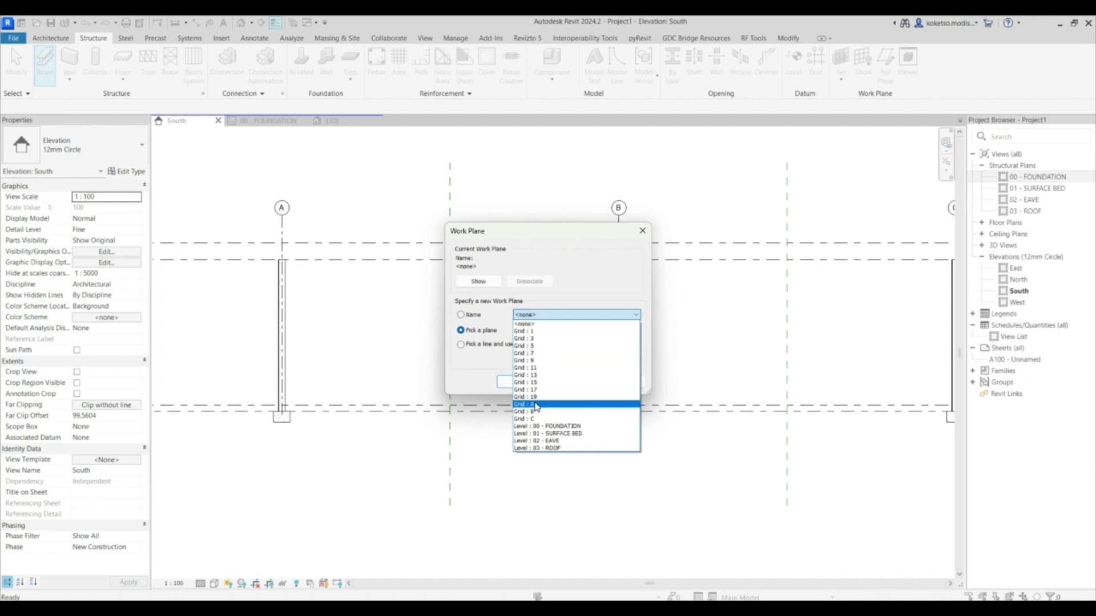
click(533, 332)
click(520, 382)
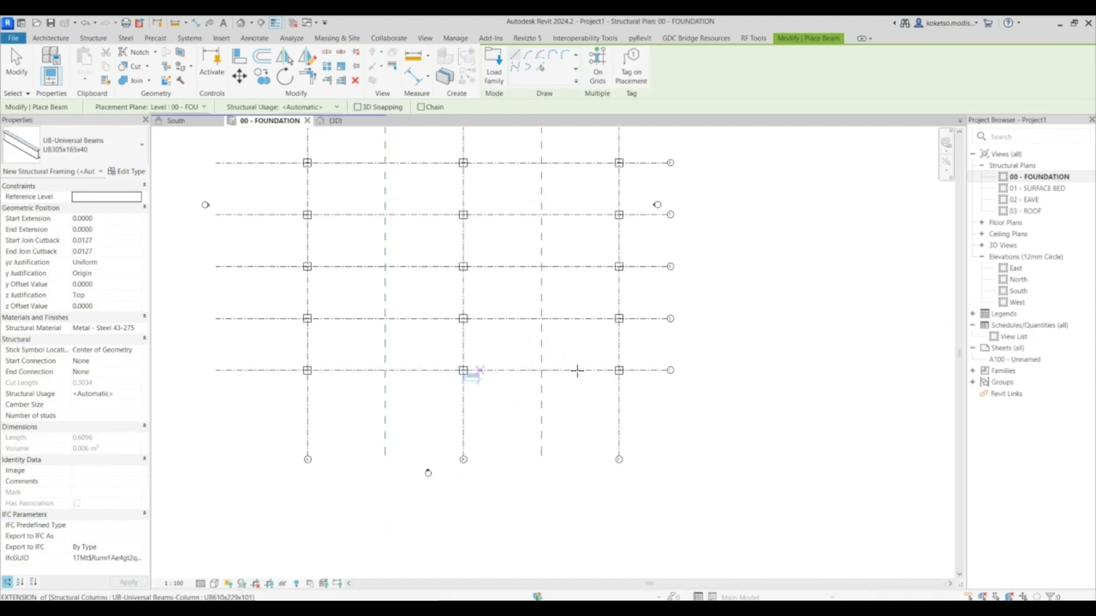
click(176, 121)
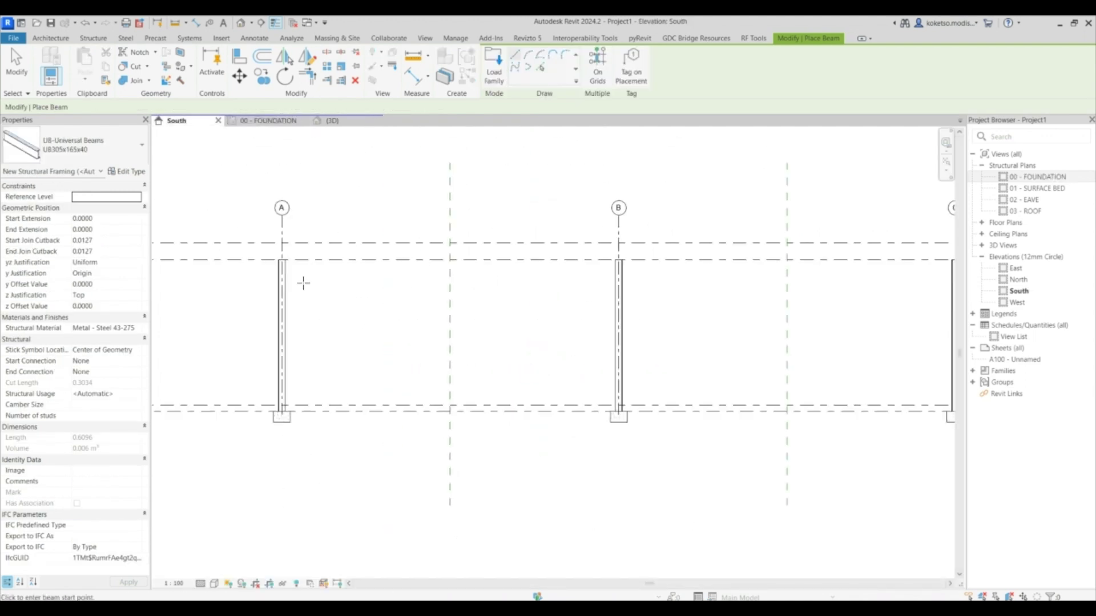
Place two sloping UB305x165x40 beams from the tops of columns A and B to the reference plane's intersection with the 03 - ROOF level
scroll(303, 283, up, 2)
click(269, 251)
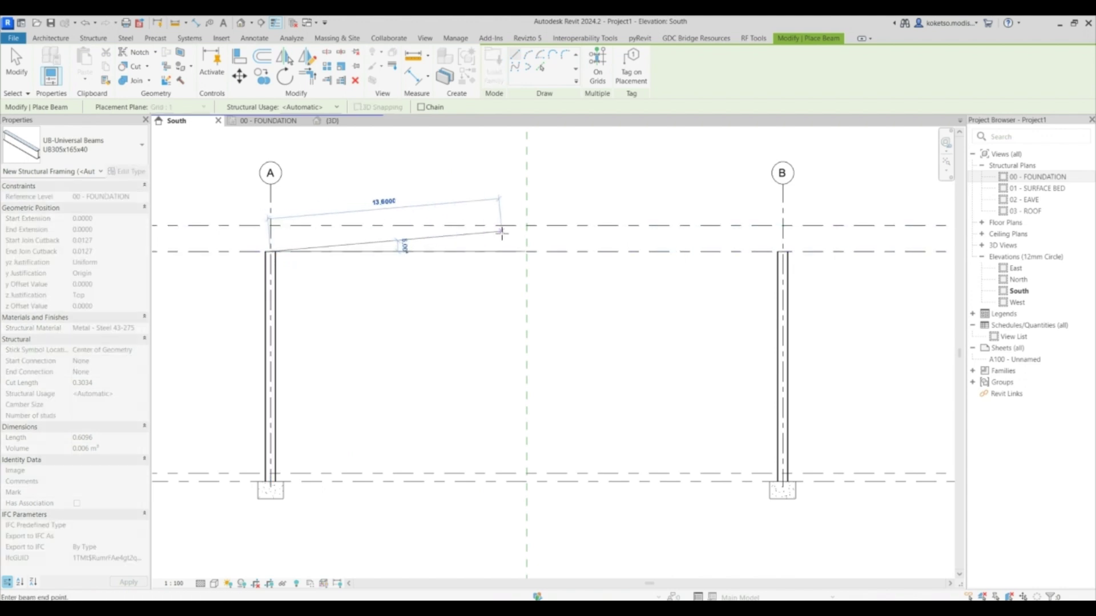
click(526, 227)
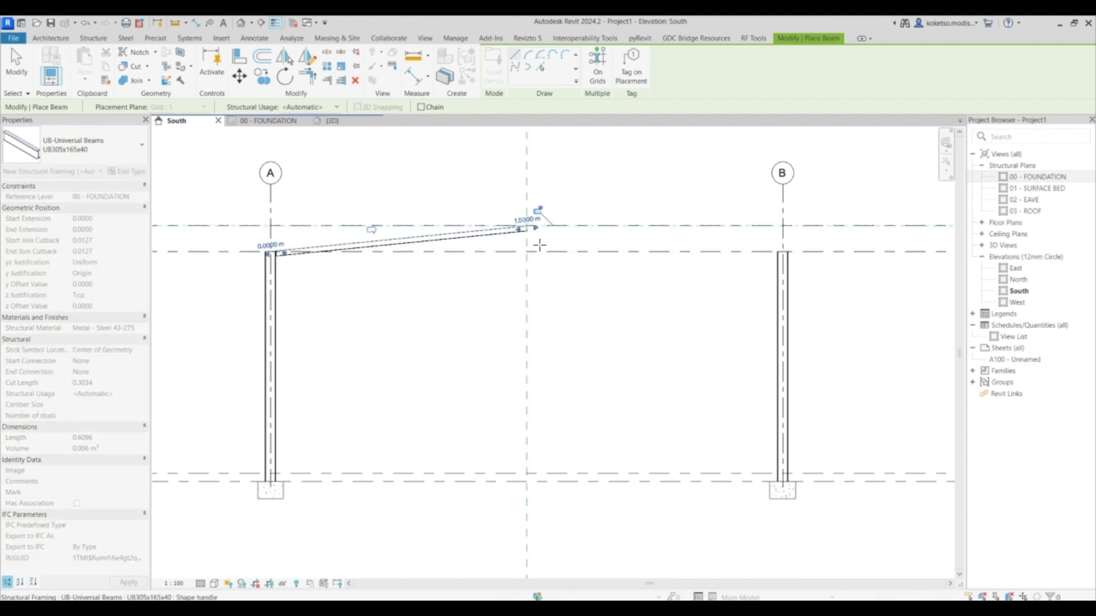
scroll(782, 251, up, 2)
click(782, 252)
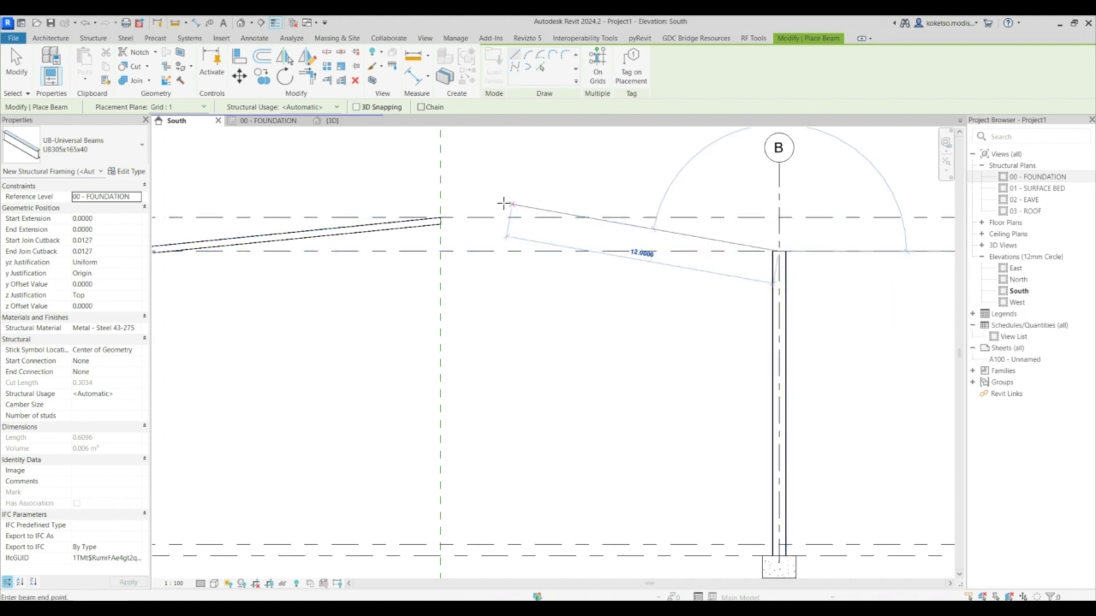
click(440, 217)
scroll(440, 218, down, 3)
scroll(484, 233, up, 3)
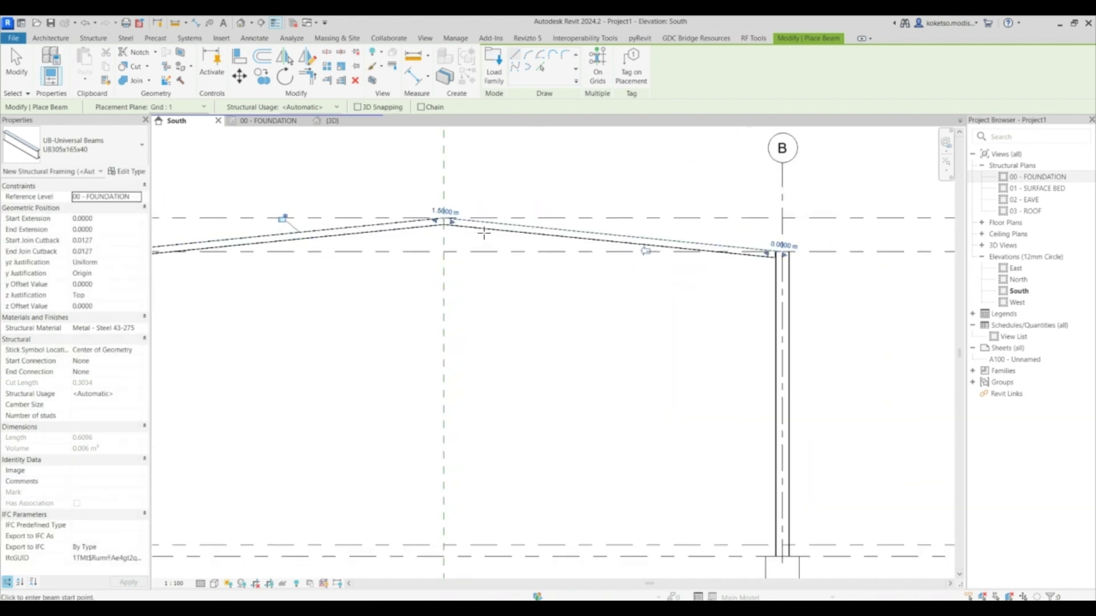
key(Escape)
key(Escape)
In the 00 - FOUNDATION plan, copy both sloping beams from the first horizontal grid line to each of the other nine
click(483, 229)
scroll(471, 228, down, 2)
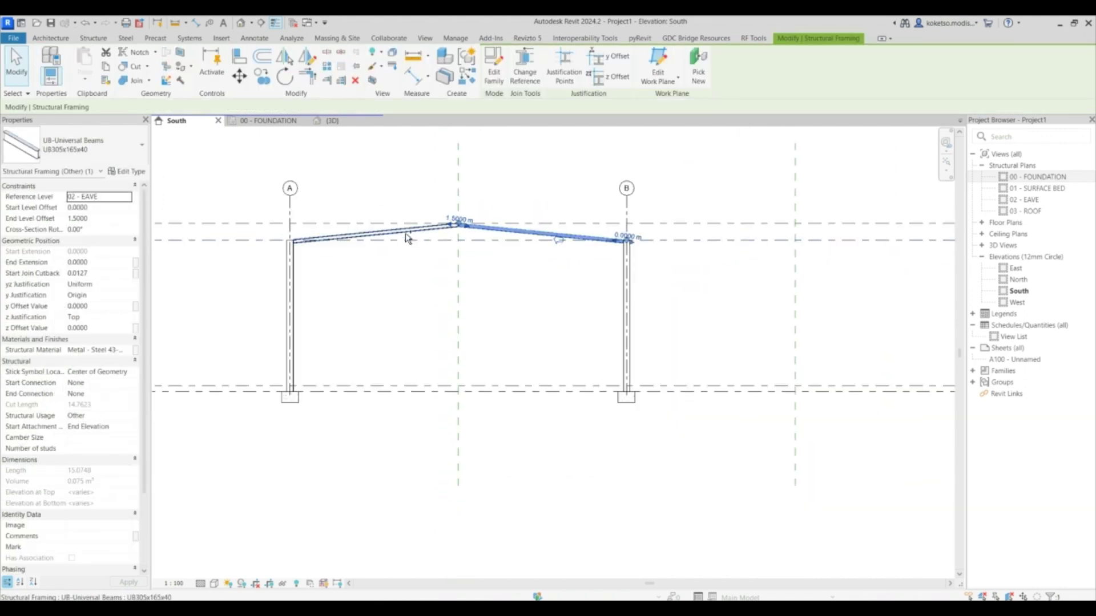
ctrl+click(411, 234)
click(280, 122)
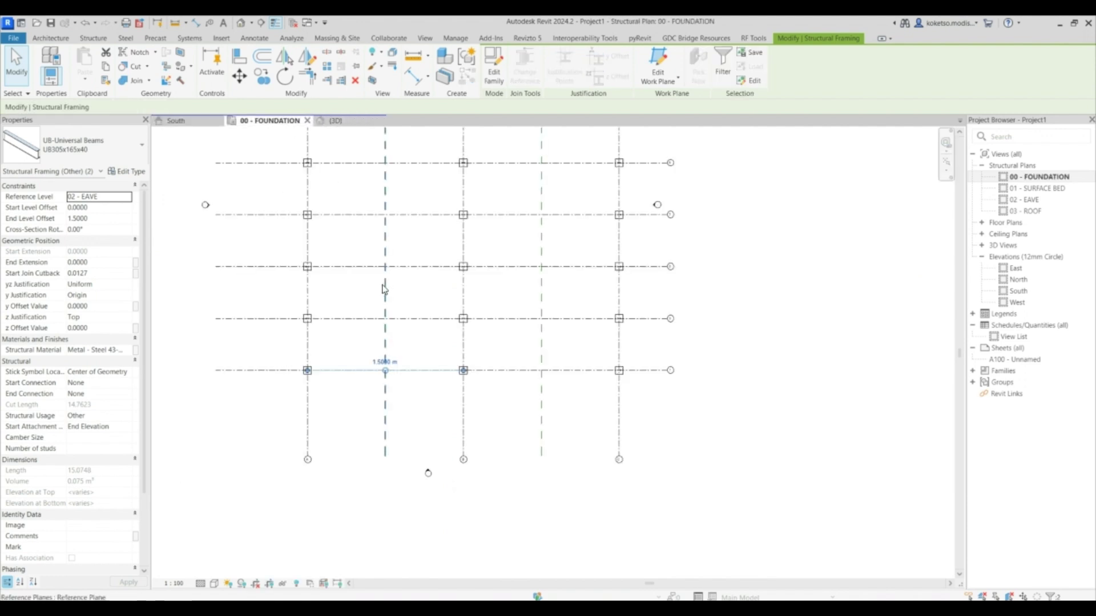
click(263, 76)
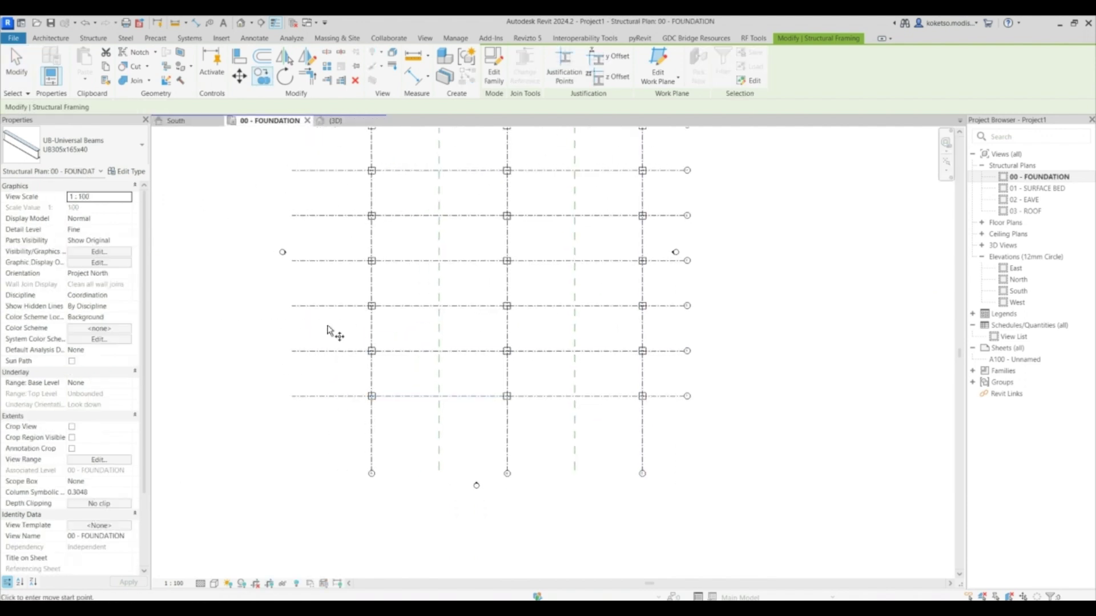
click(327, 395)
click(328, 351)
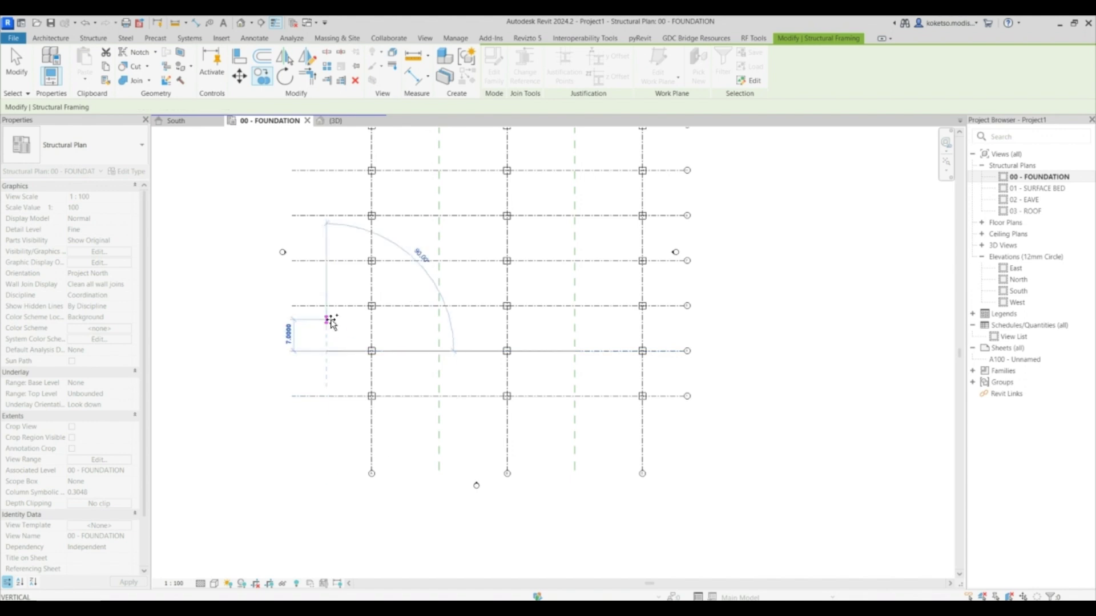
click(329, 305)
click(330, 261)
scroll(334, 225, down, 1)
middle_drag(334, 225, 367, 360)
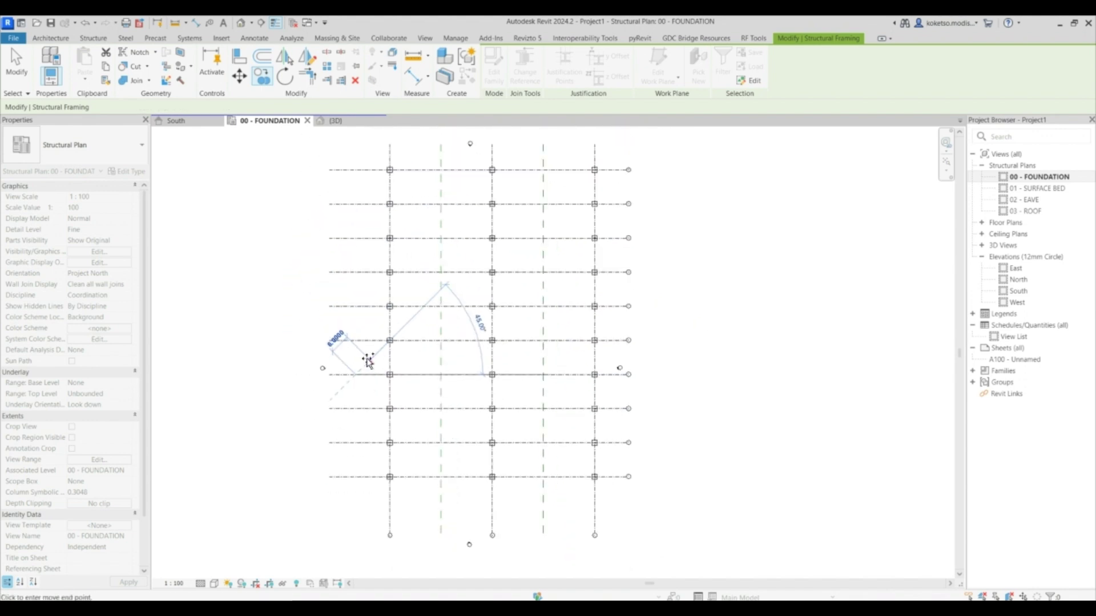
click(356, 340)
click(356, 307)
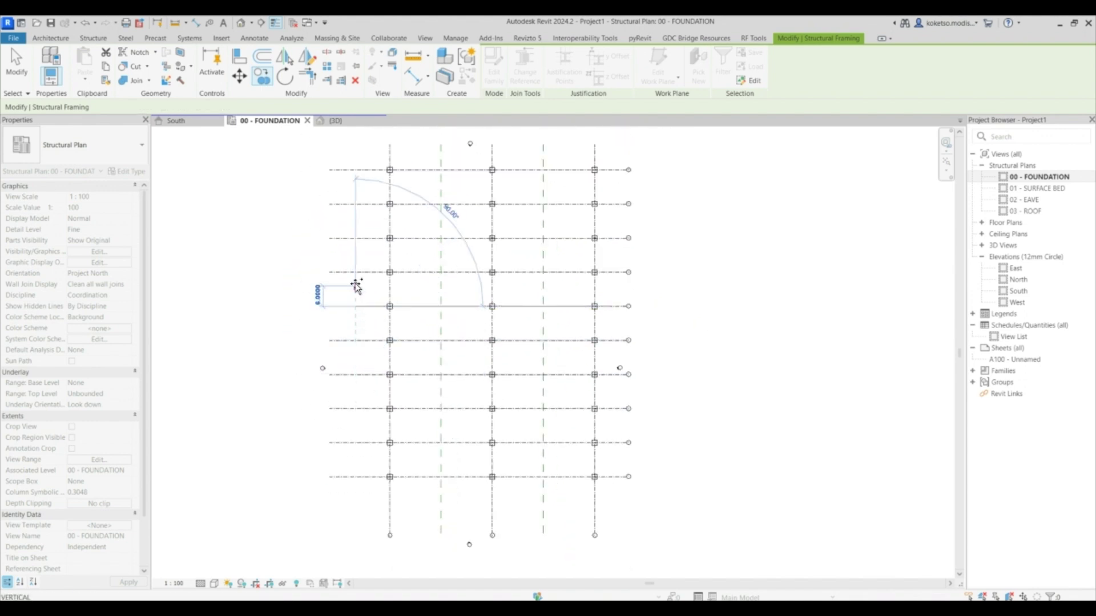
click(355, 272)
click(354, 238)
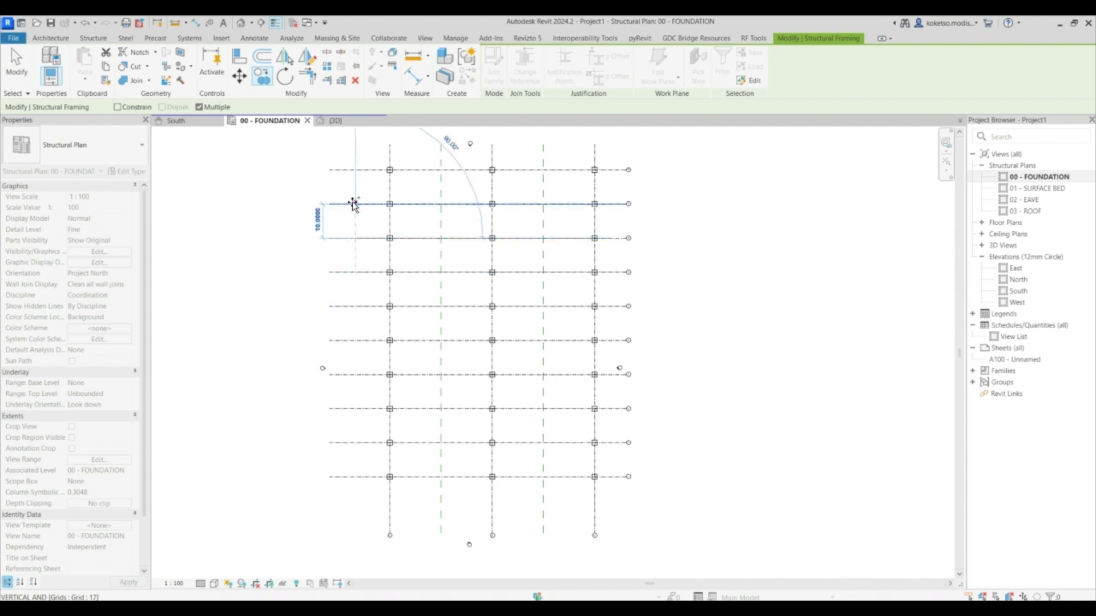
click(354, 204)
click(356, 169)
key(Escape)
key(Escape)
In the 3D view, select all instances of the UB305x165x40 rafters and change their type to UB533x210x92
click(361, 121)
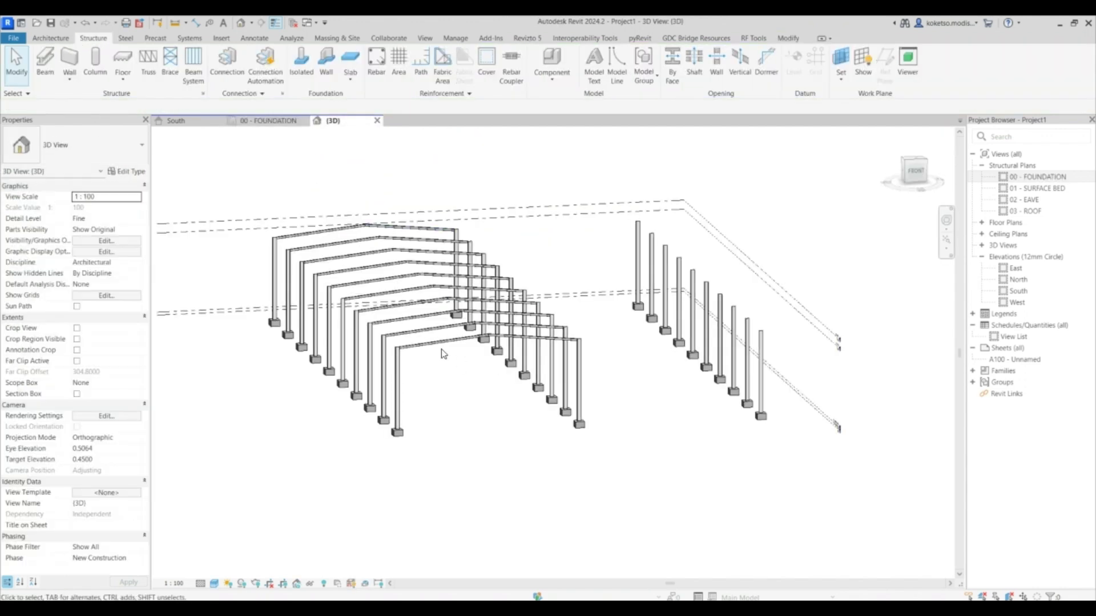
shift+middle_drag(446, 354, 517, 414)
right_click(463, 401)
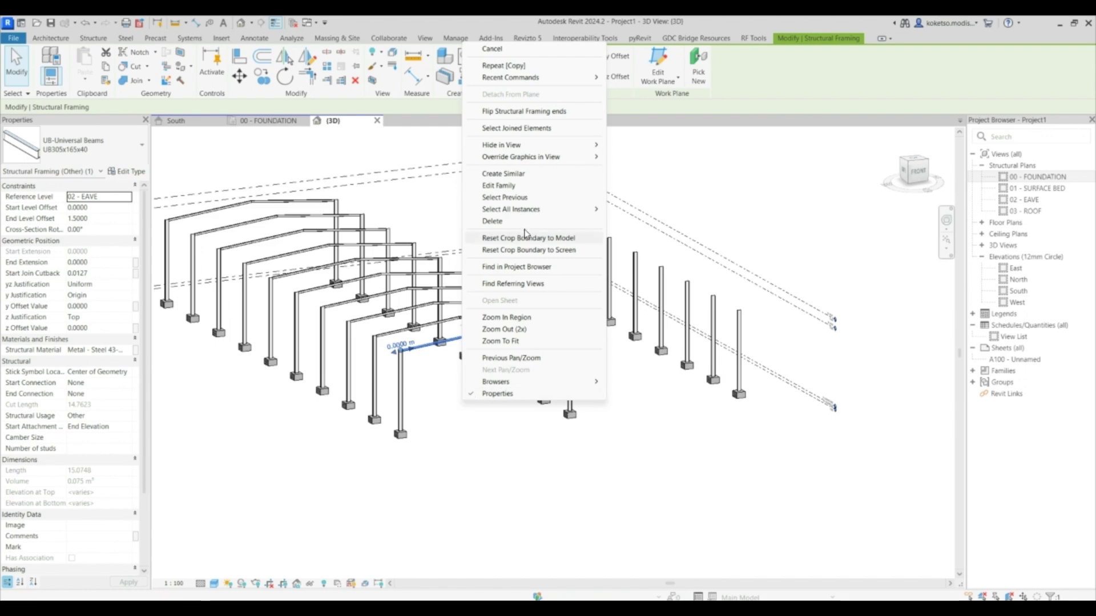
mouse_move(528, 211)
click(633, 209)
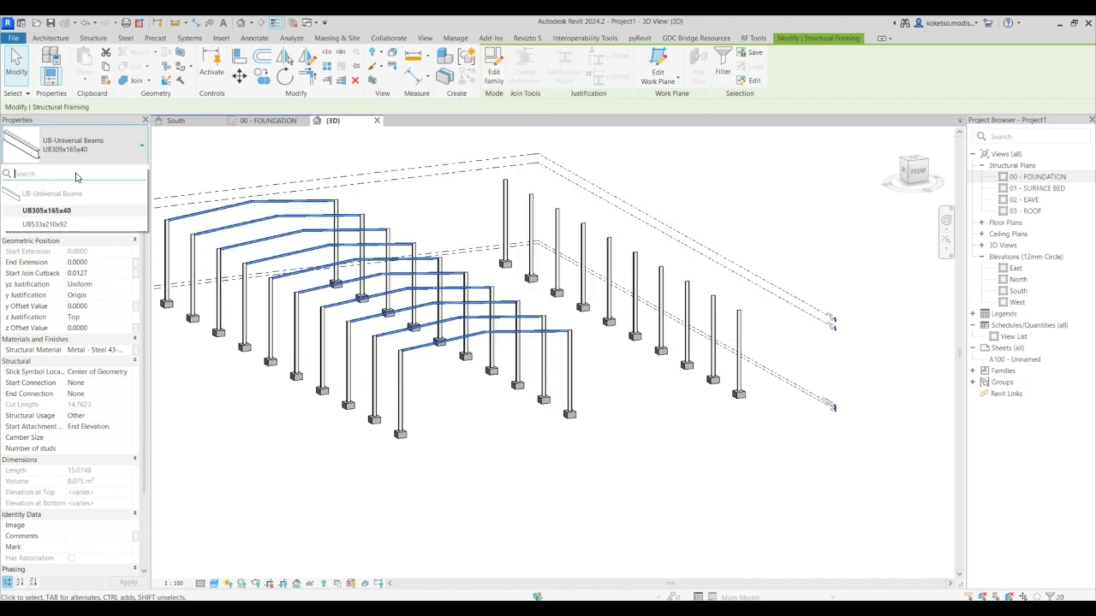
click(48, 224)
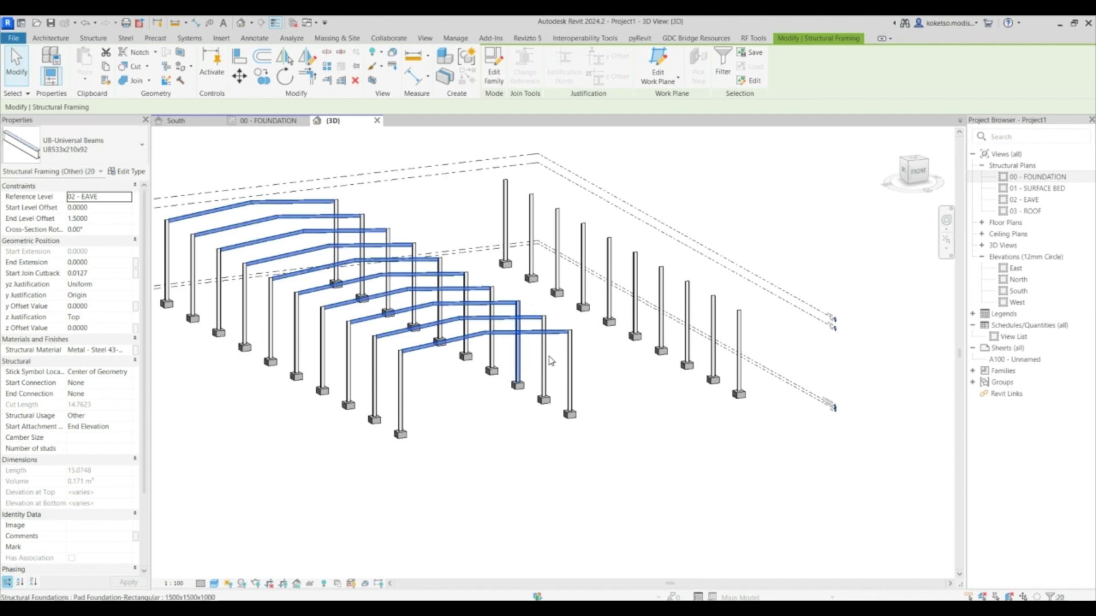
Mirror all the rafters about grid B in the South elevation to span columns B and C, and check the frames in 3D
click(175, 121)
middle_drag(699, 321, 549, 319)
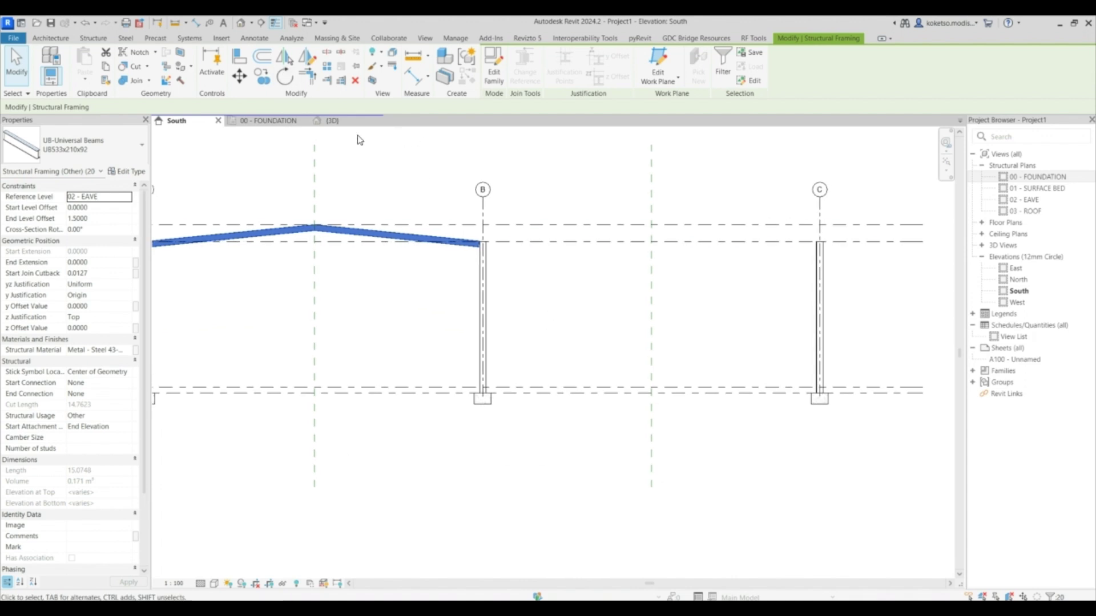
click(286, 58)
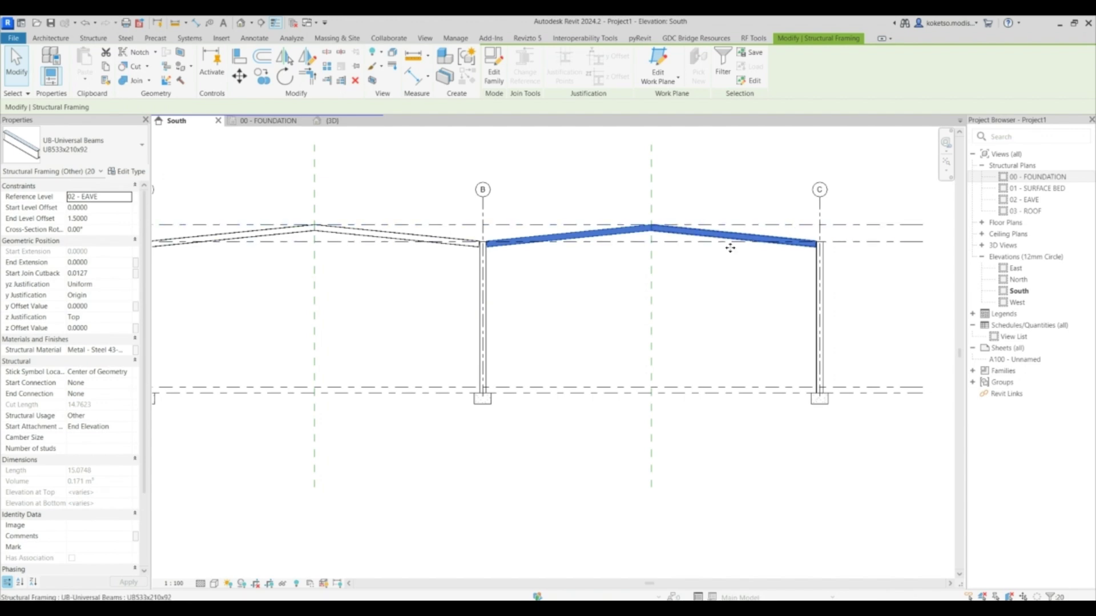
click(636, 261)
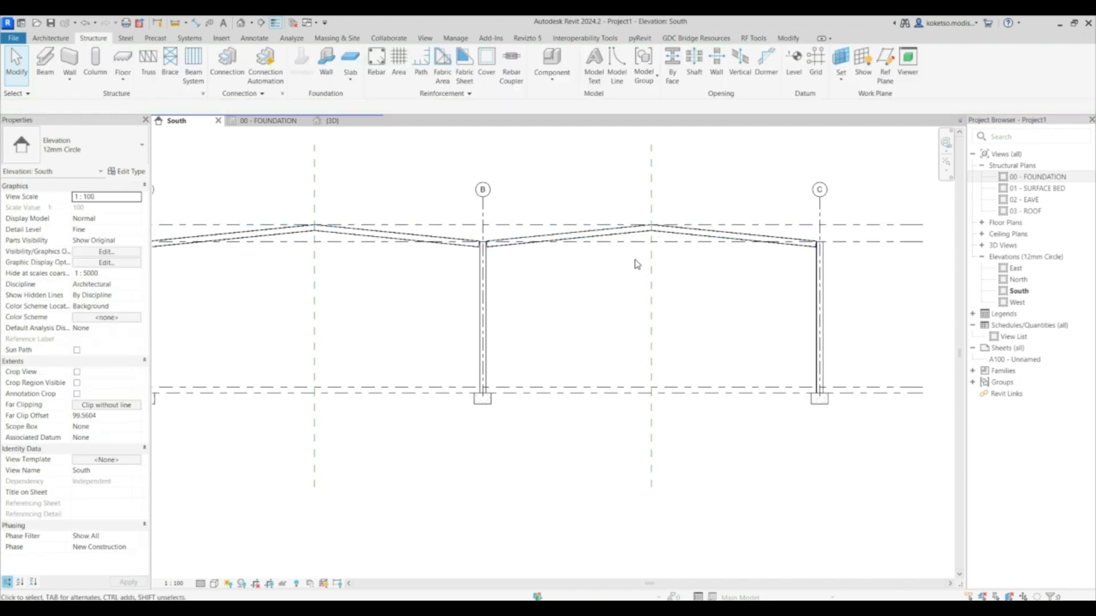
click(354, 124)
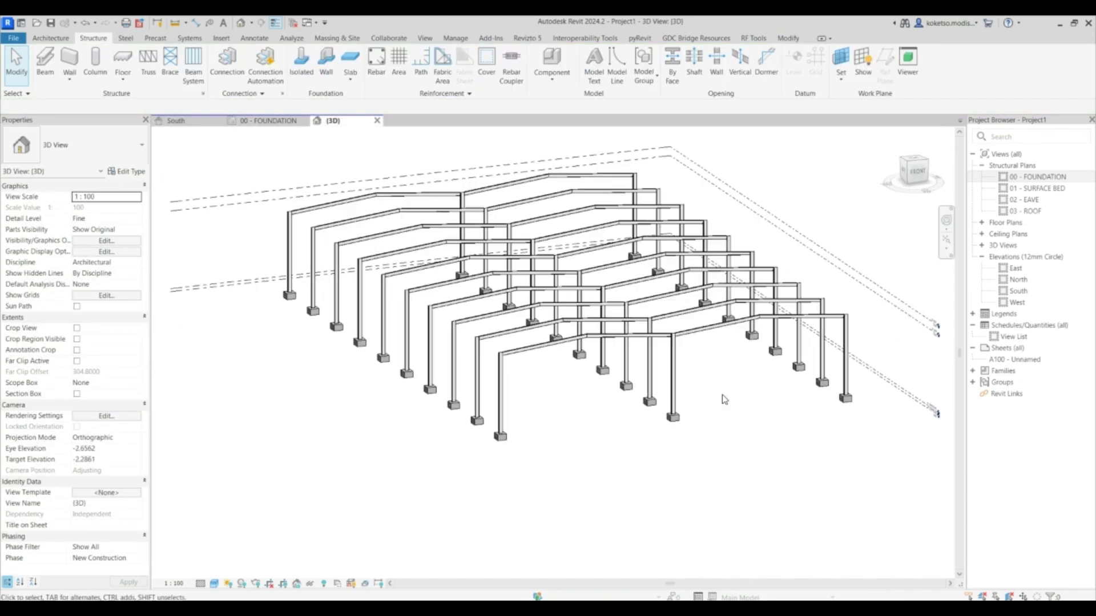
shift+middle_drag(723, 399, 510, 365)
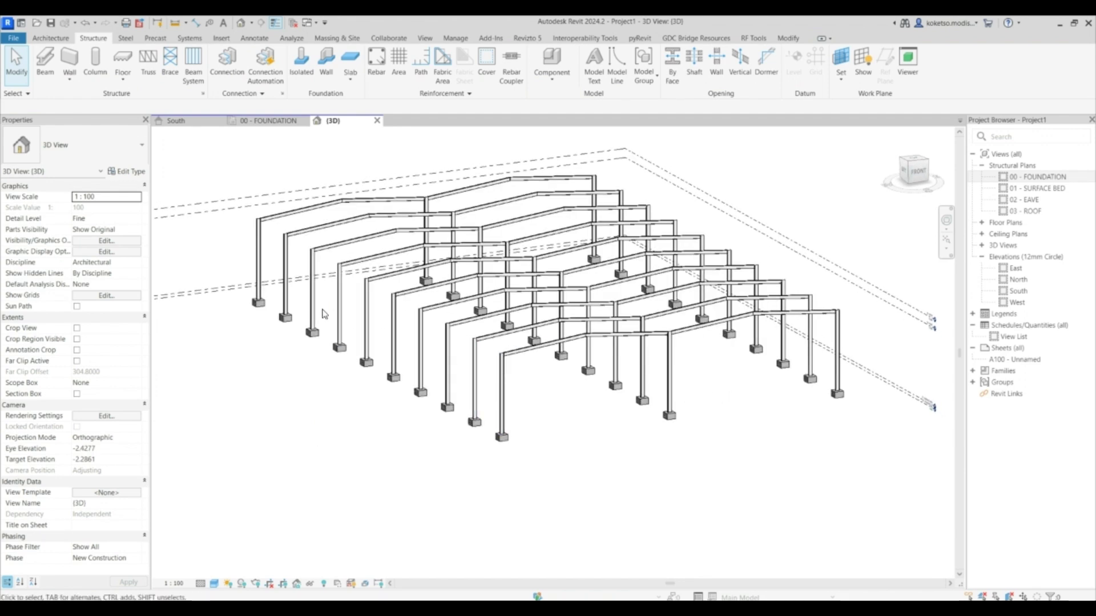
scroll(512, 350, up, 2)
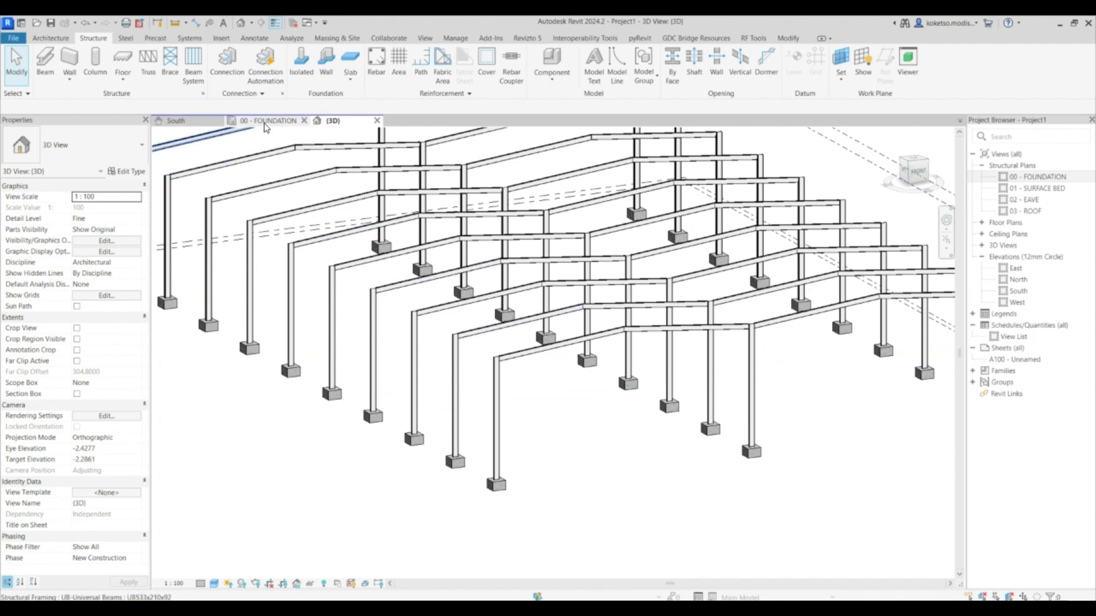
From the South elevation, start loading a family and browse to the British Standard steel folder of the Structural Framing library
click(176, 121)
middle_drag(346, 212, 447, 214)
scroll(367, 222, up, 2)
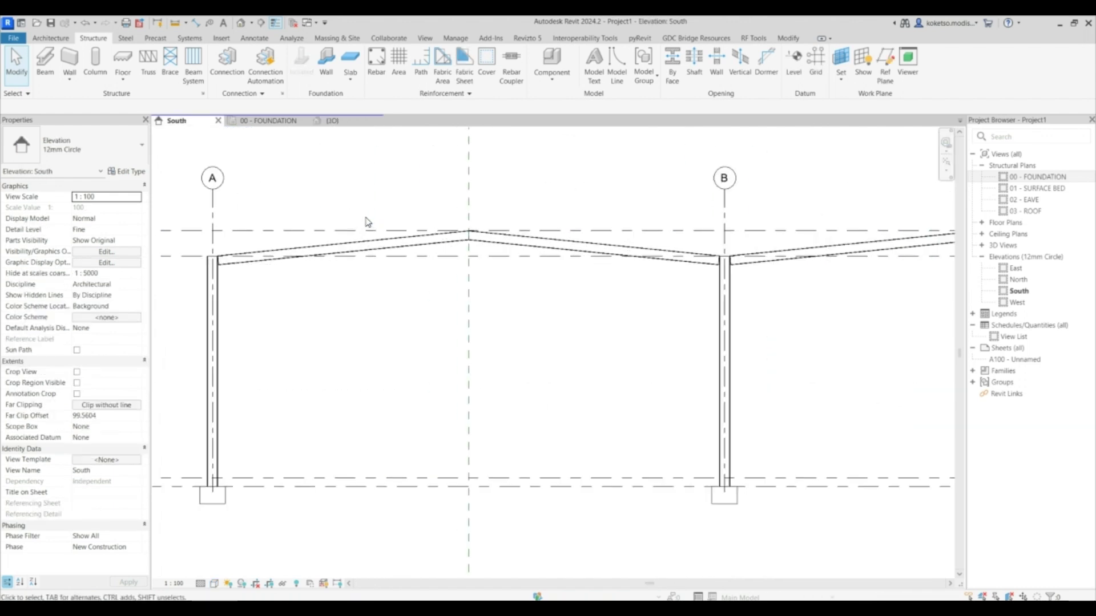
click(222, 38)
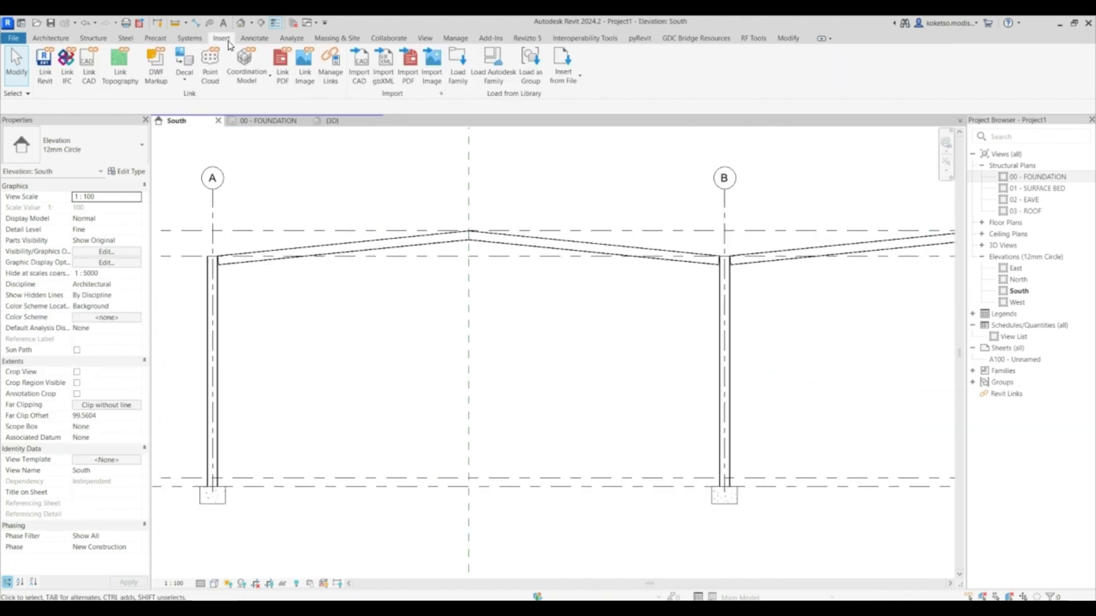
click(459, 74)
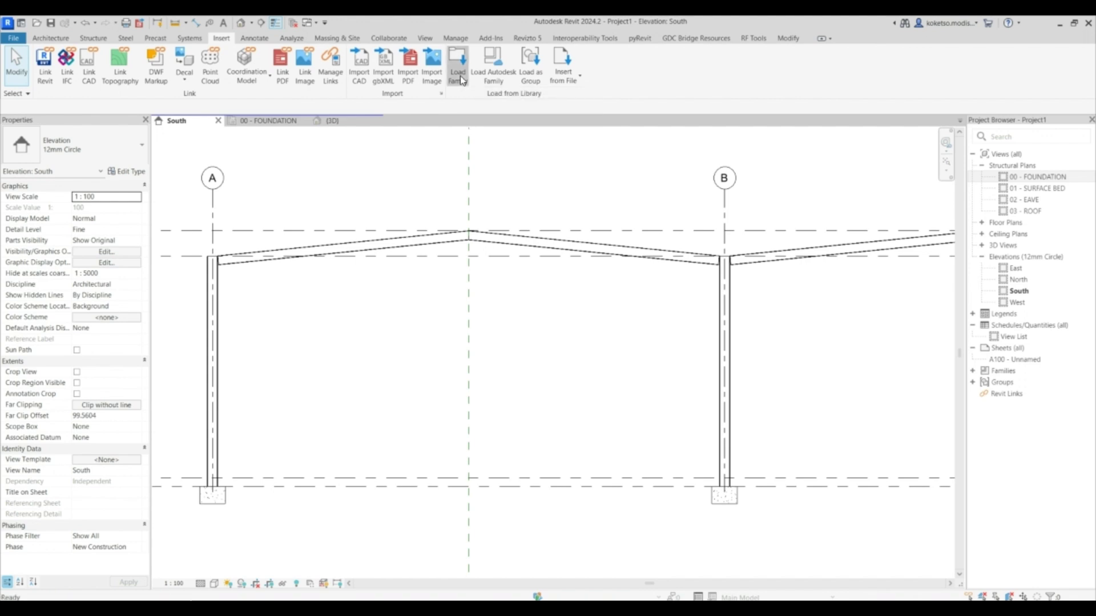
click(328, 368)
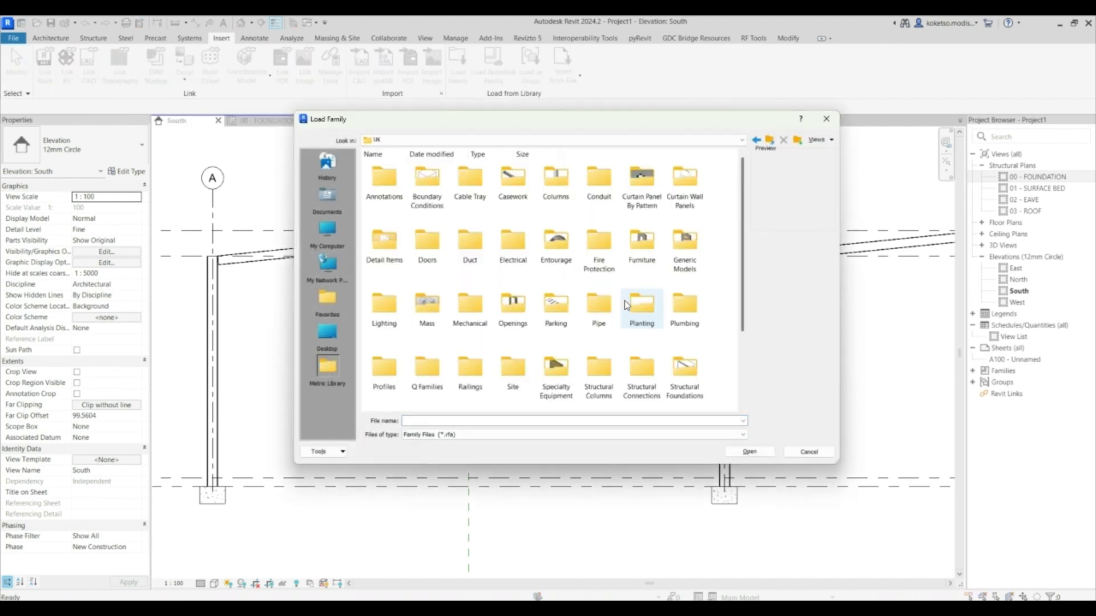
scroll(514, 325, down, 3)
double_click(381, 331)
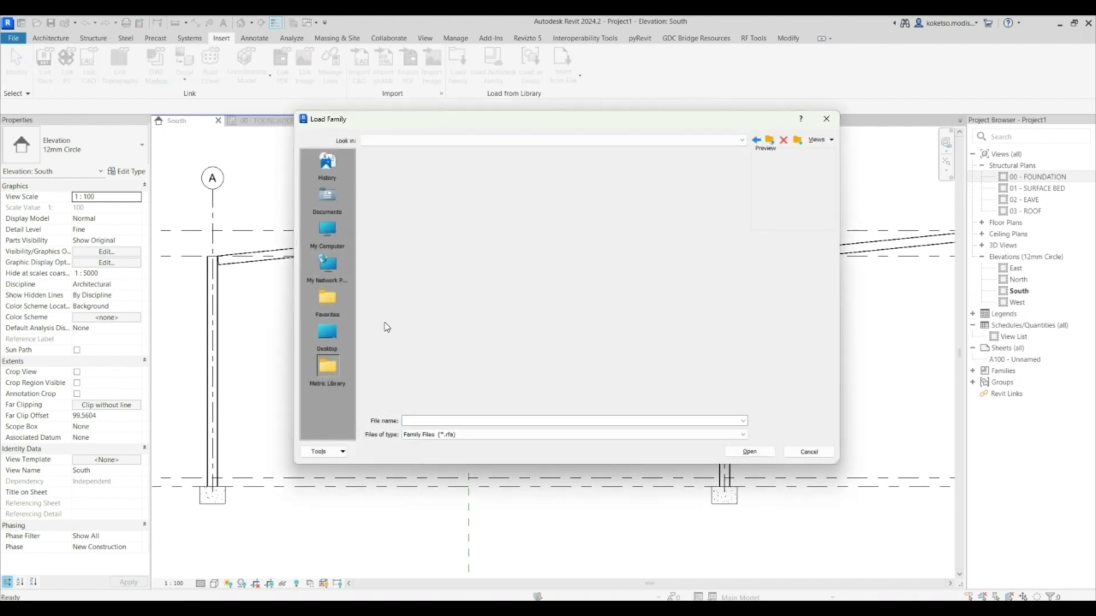
click(514, 179)
double_click(513, 179)
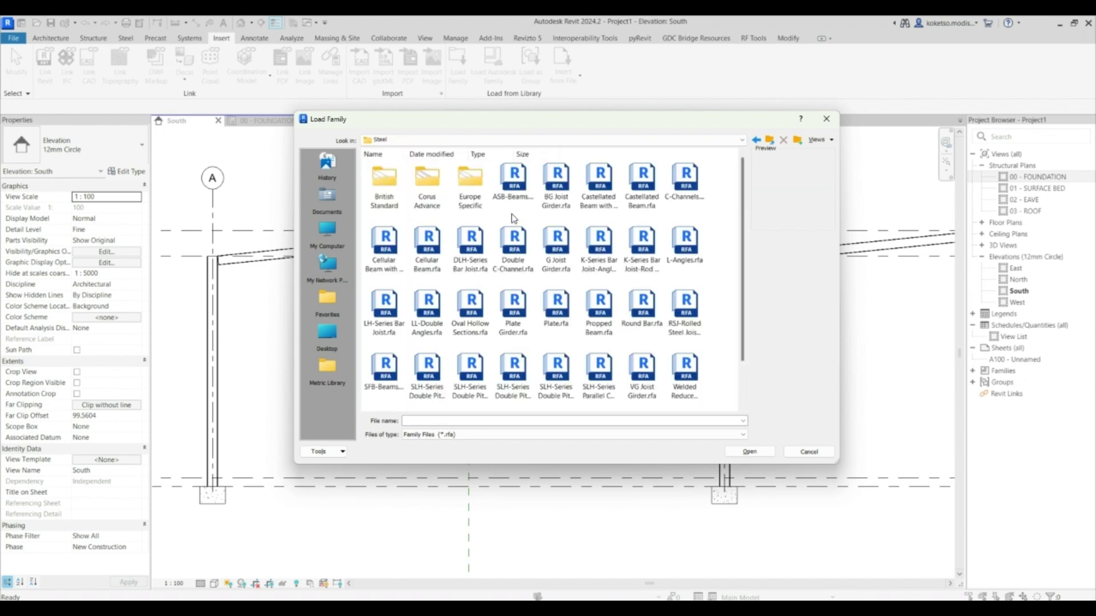
double_click(384, 183)
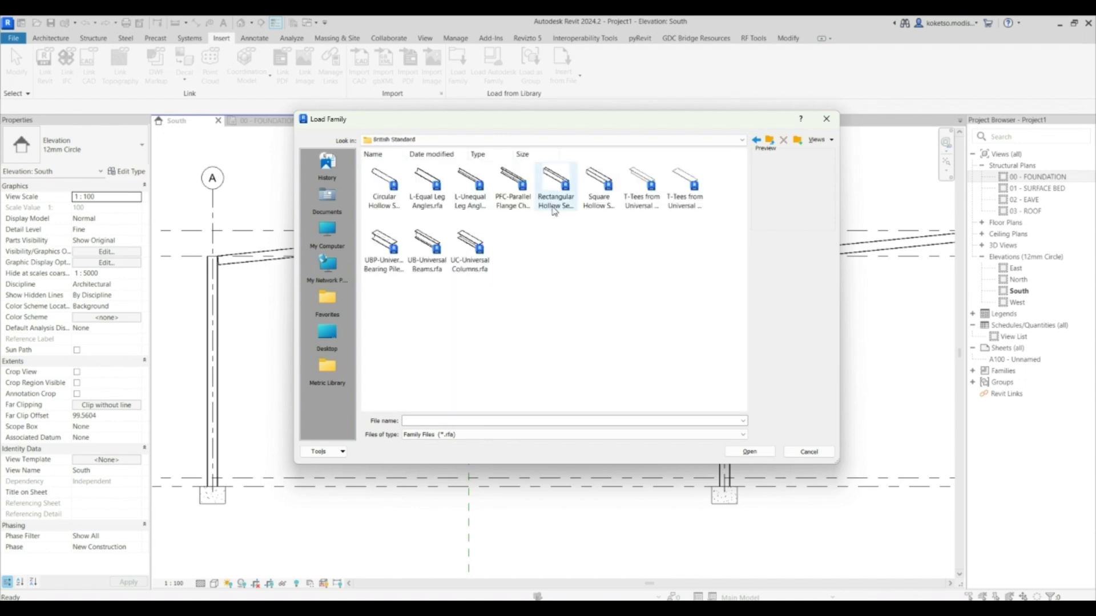
Load the PFC150x90x24 type of the PFC-Parallel Flange Channels family into the project
click(513, 209)
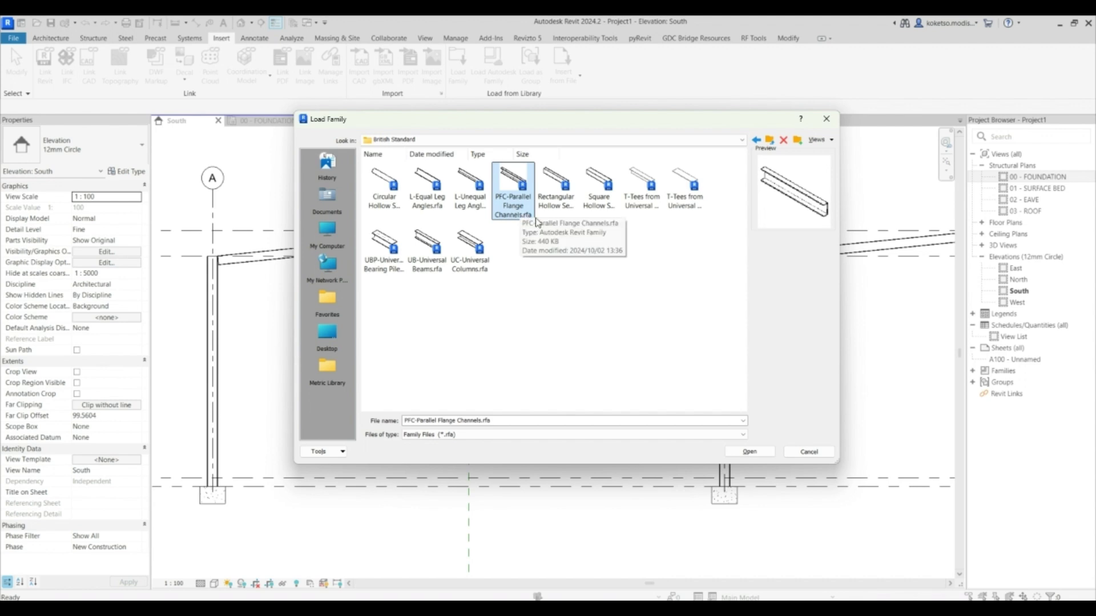
click(749, 452)
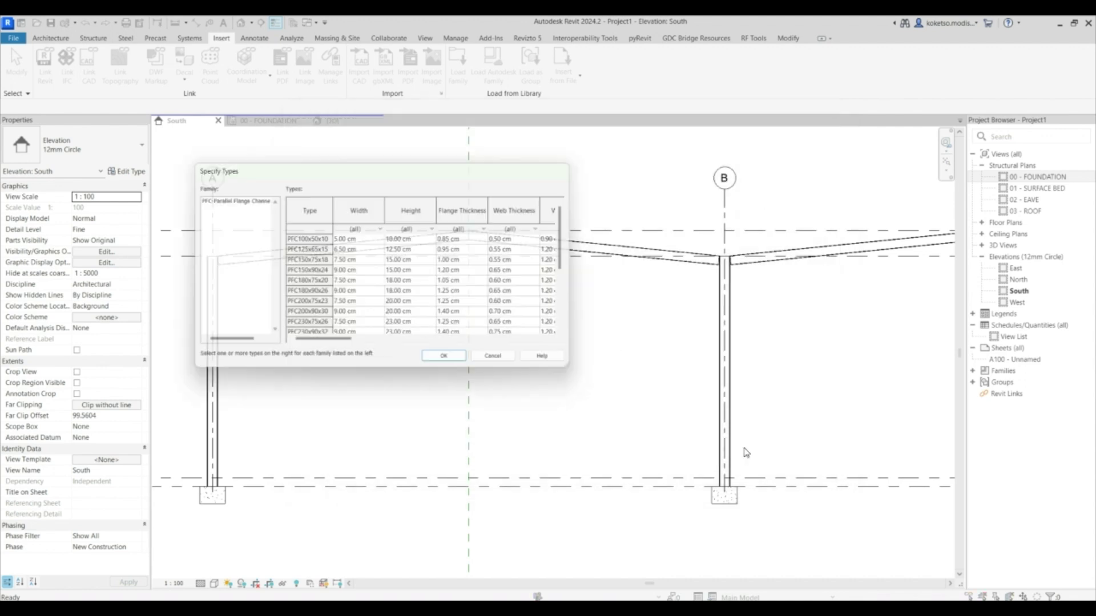
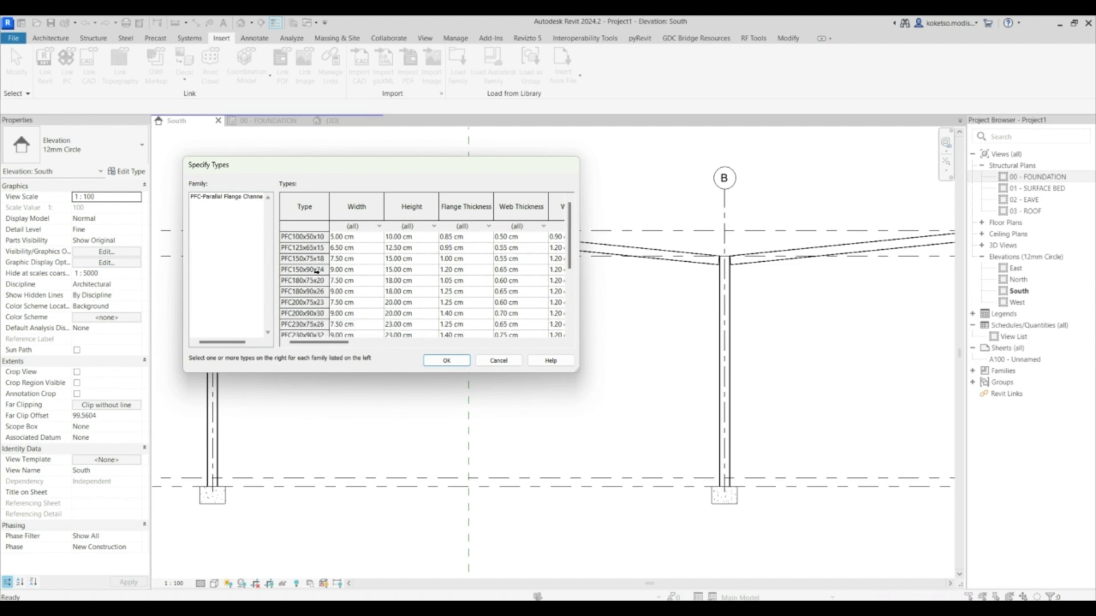
click(317, 272)
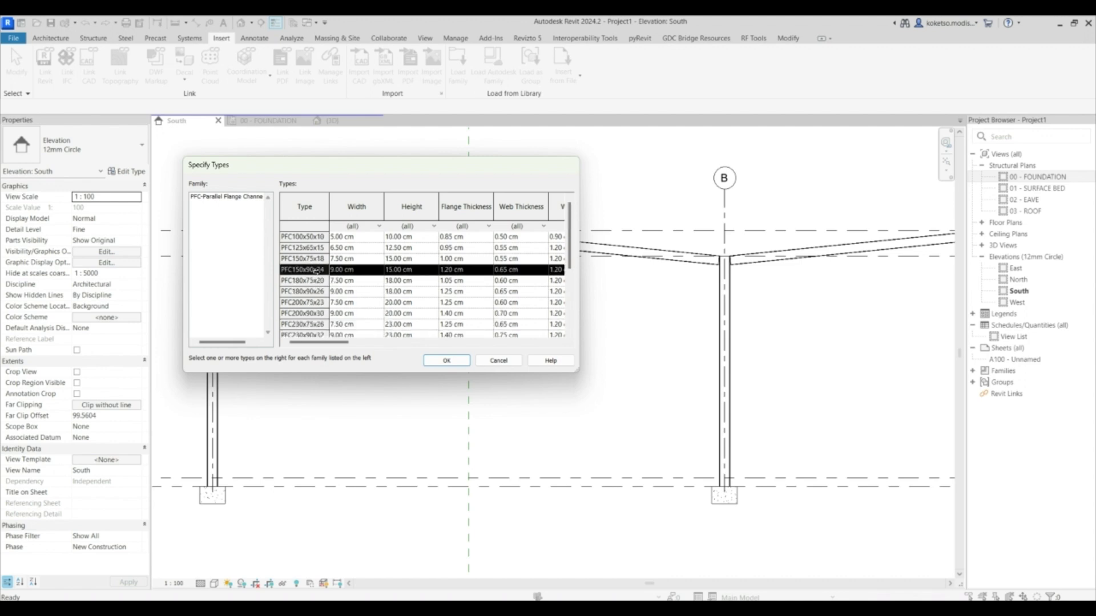
click(445, 359)
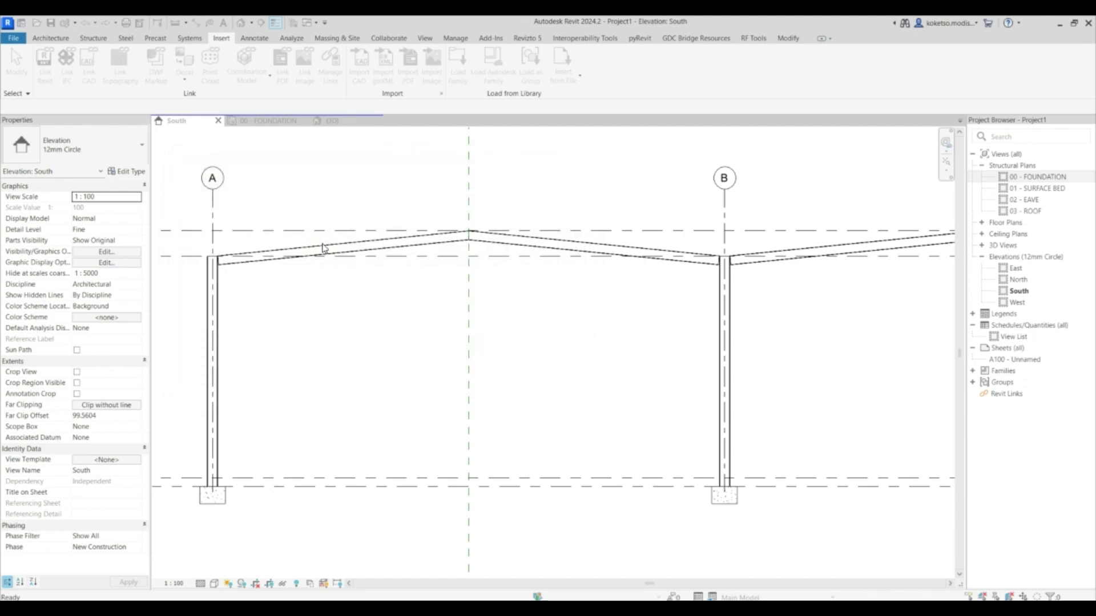
Start a roof by extrusion on level 03 - ROOF with zero offset and draw its profile along the rafter top from column A to the ridge
click(51, 38)
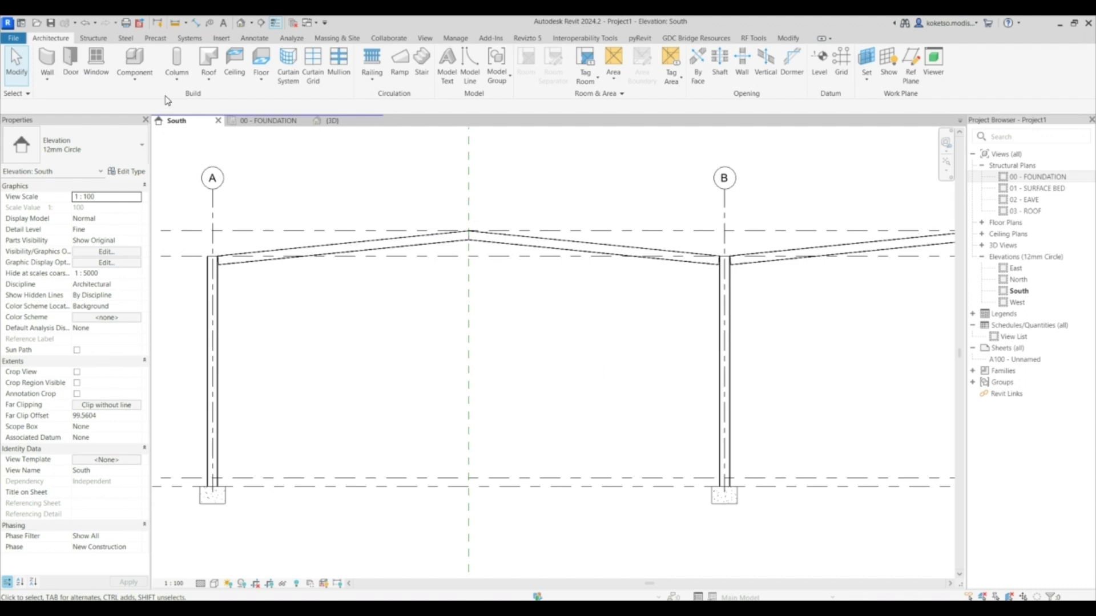
click(210, 86)
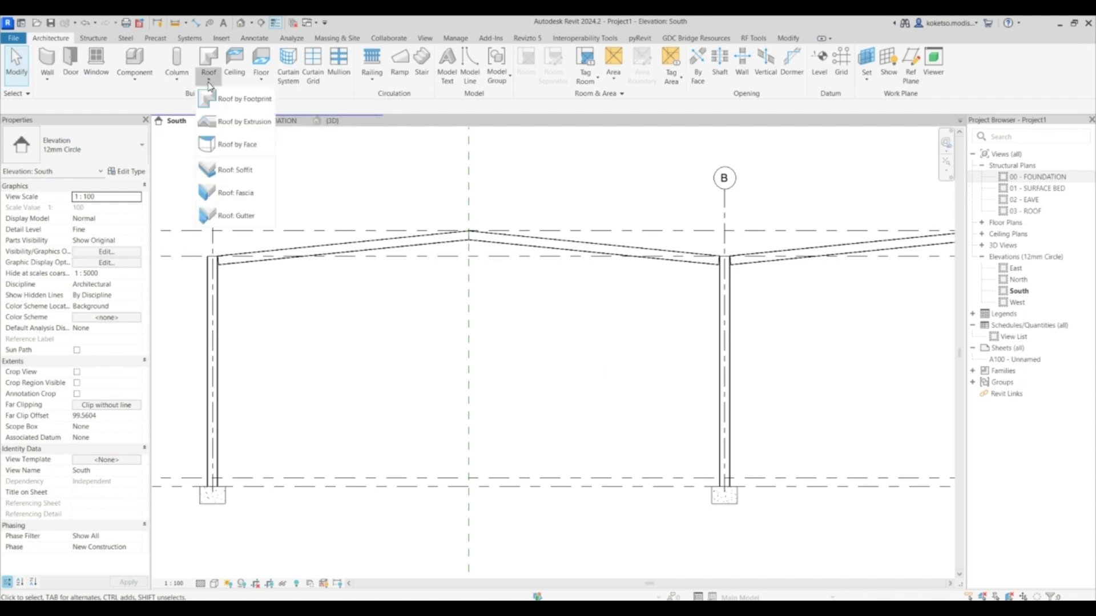
click(234, 122)
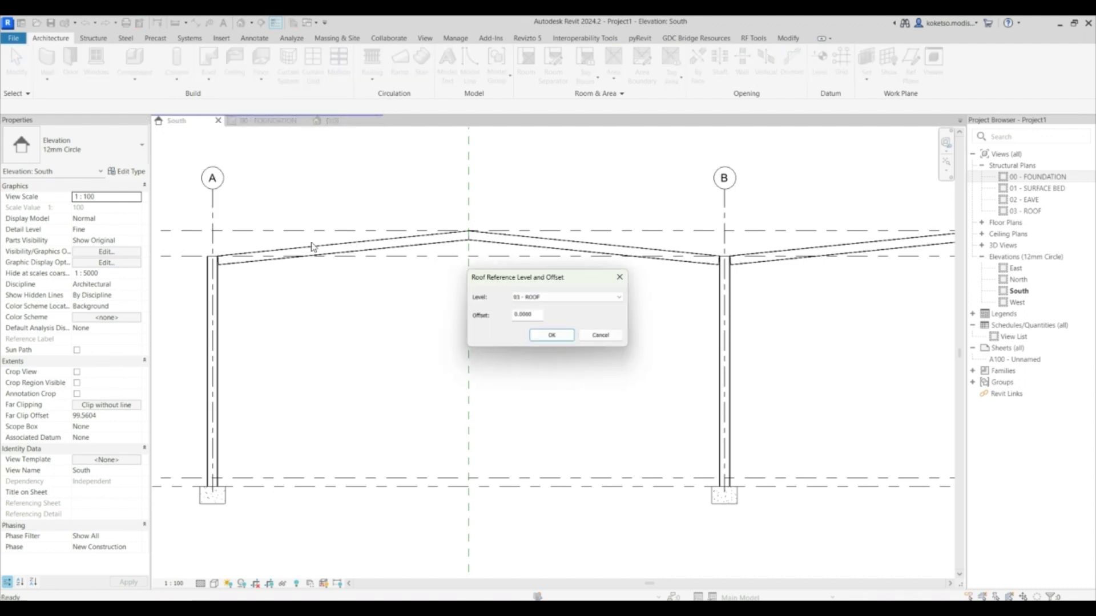
click(552, 337)
scroll(217, 256, up, 5)
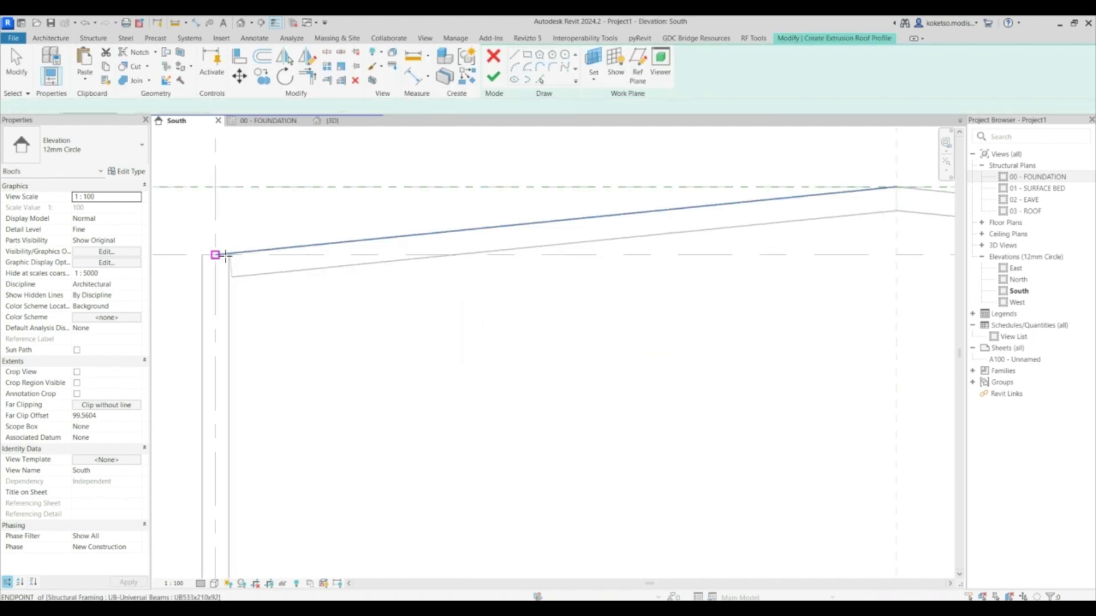
click(227, 256)
scroll(237, 284, down, 5)
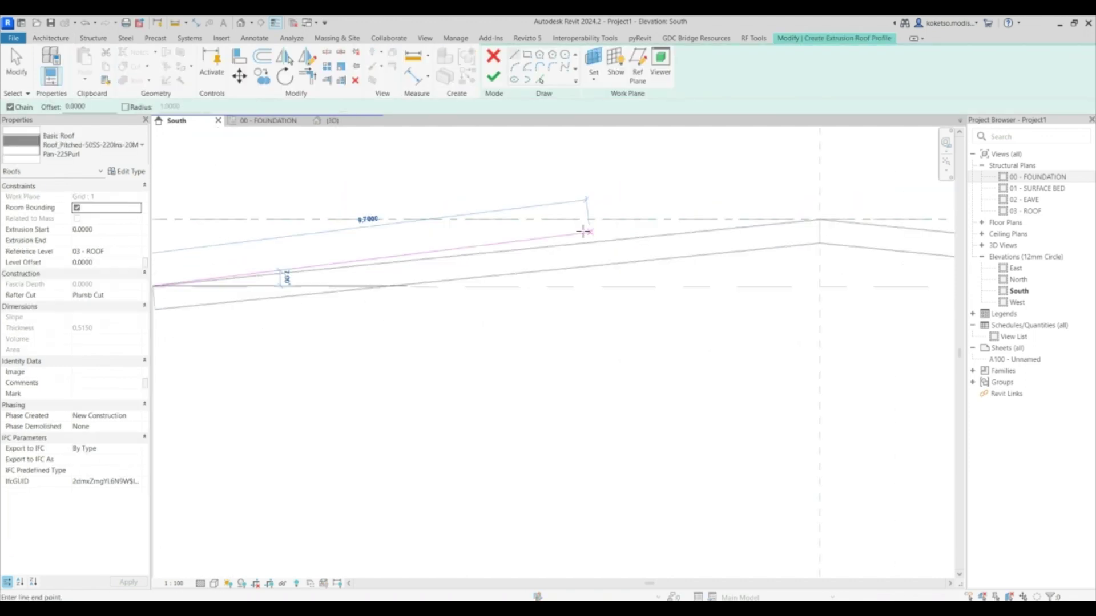
scroll(582, 234, up, 5)
click(534, 269)
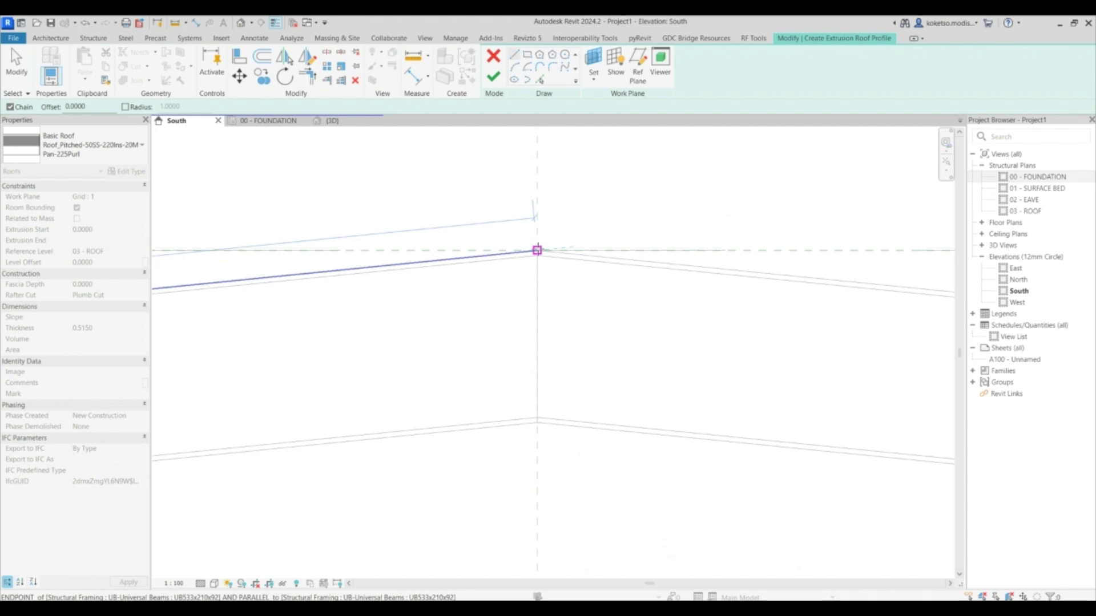
Continue the roof profile from the ridge down the top of the opposite rafter to its end at column B
scroll(374, 298, up, 2)
scroll(653, 332, down, 3)
scroll(271, 247, up, 3)
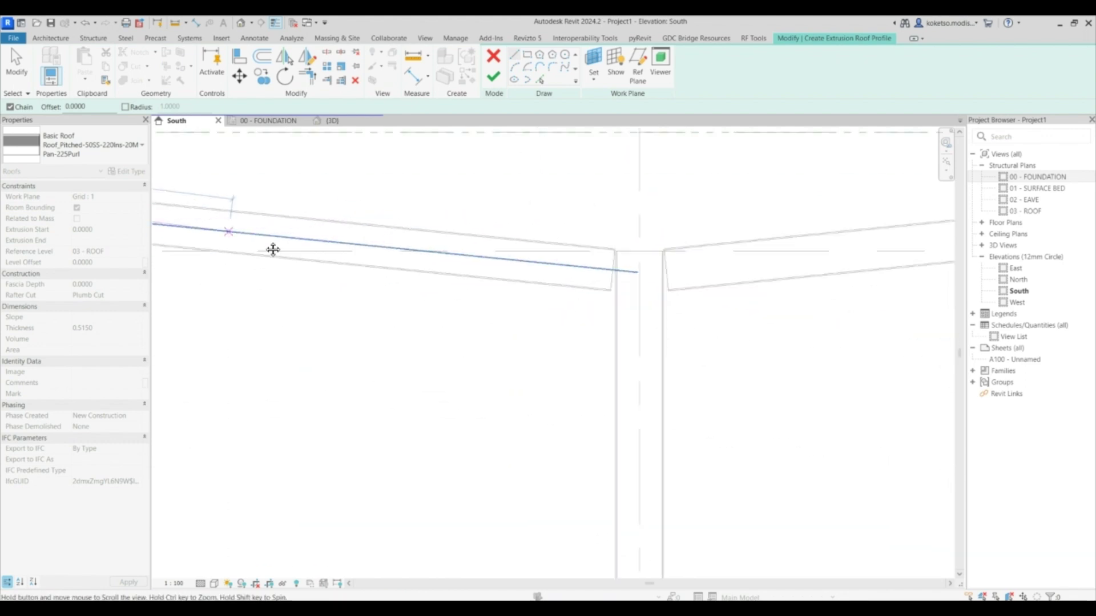
scroll(604, 277, up, 2)
scroll(538, 210, up, 2)
click(539, 208)
key(Escape)
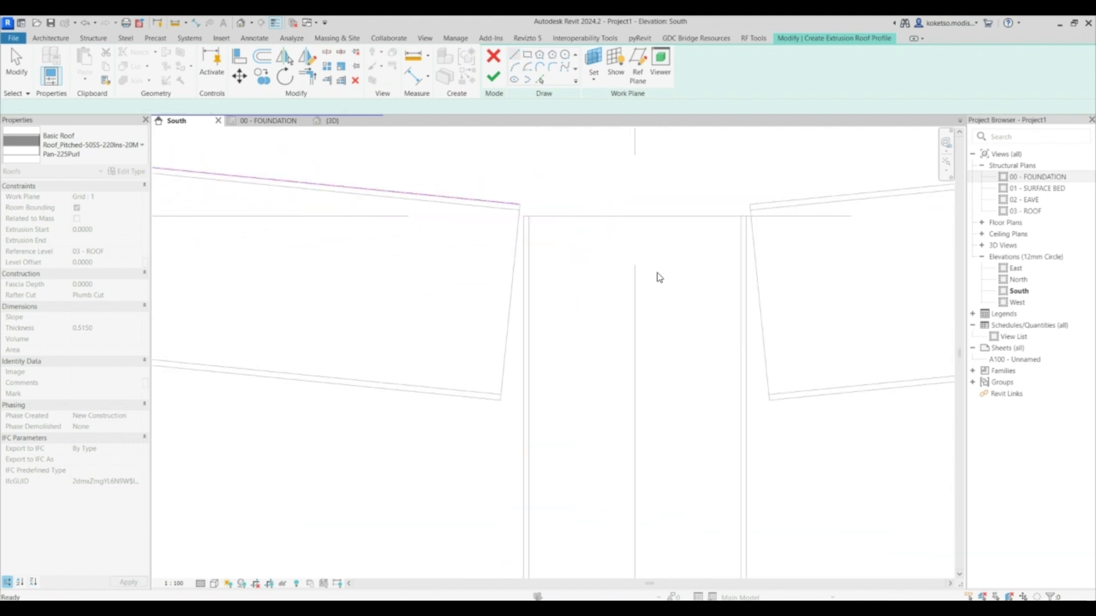
scroll(657, 276, down, 2)
key(Escape)
middle_drag(656, 277, 600, 217)
scroll(600, 216, down, 2)
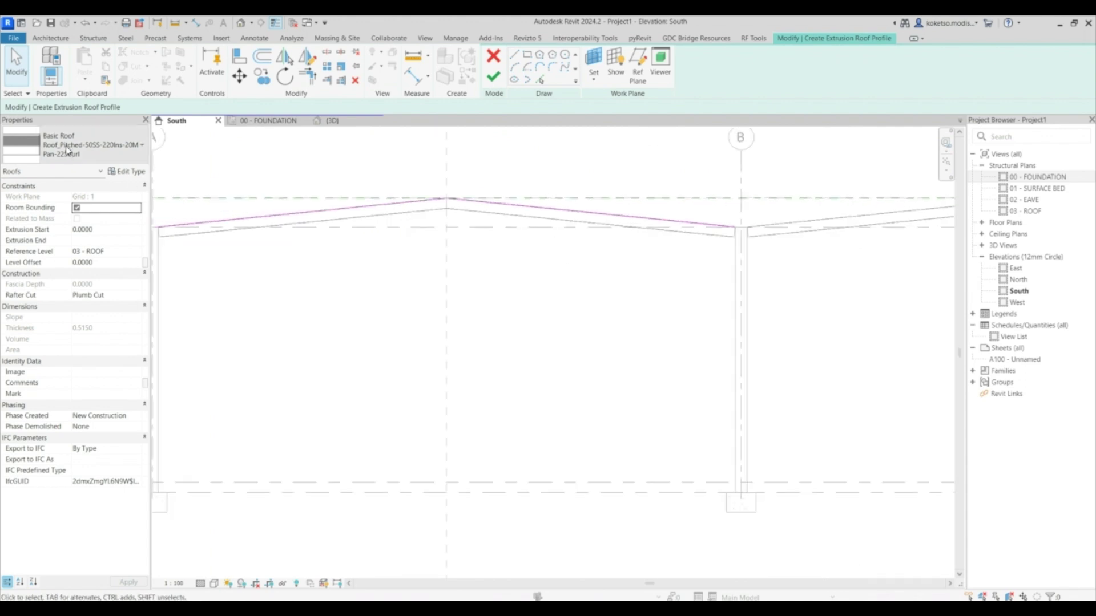
Set the roof type to Roof_Generic-125mm and finish the extrusion profile
click(85, 145)
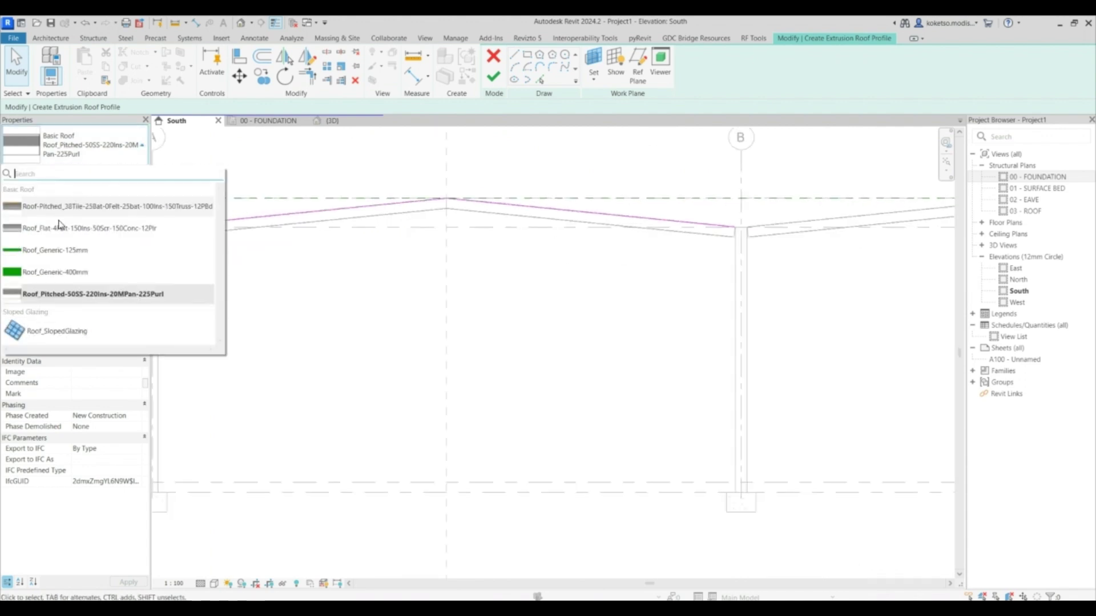
click(43, 254)
click(493, 76)
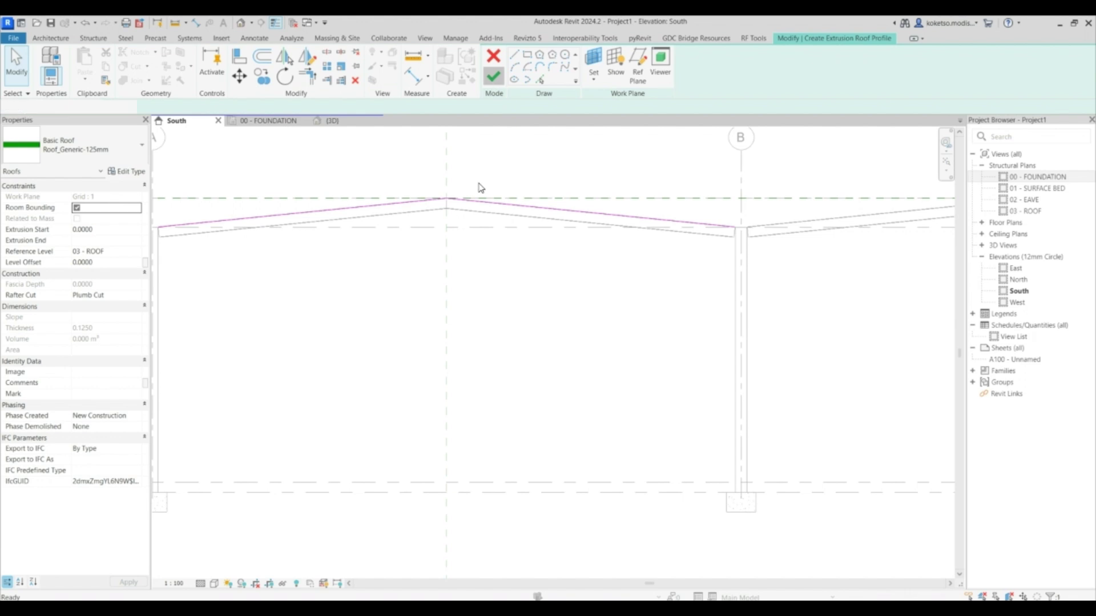
Open the 03 - ROOF structural plan and set its detail level to Fine
double_click(1026, 210)
scroll(480, 348, up, 5)
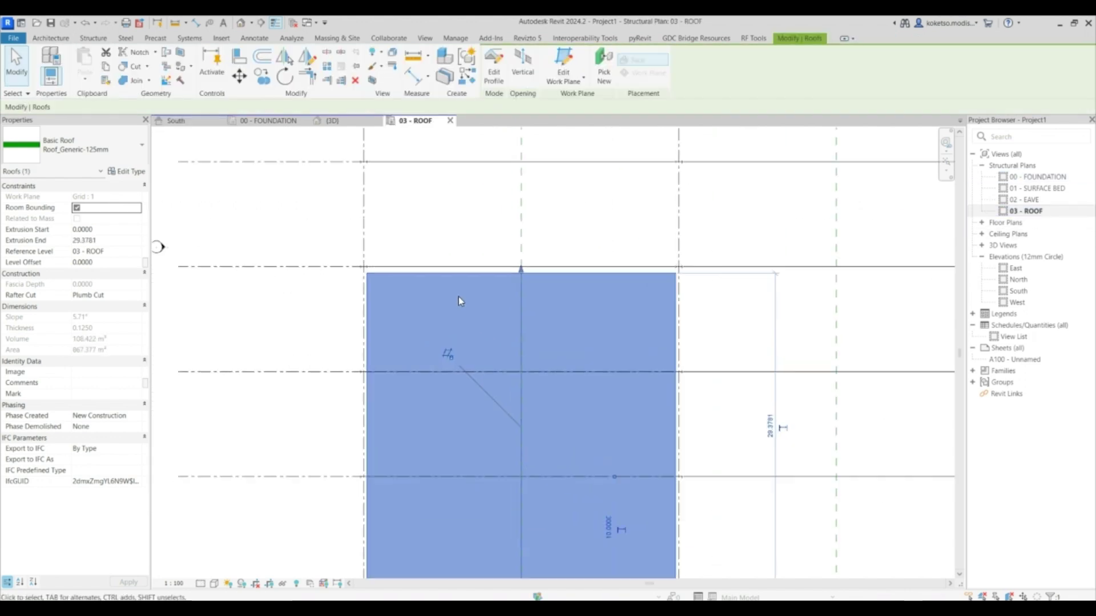
scroll(318, 342, down, 2)
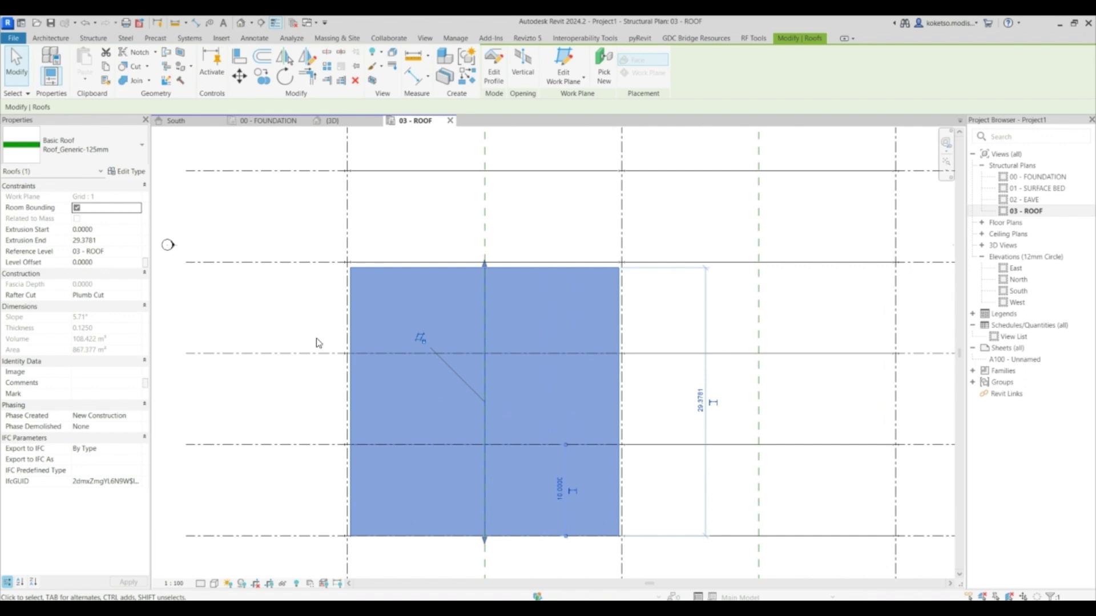
click(200, 583)
click(210, 573)
click(303, 503)
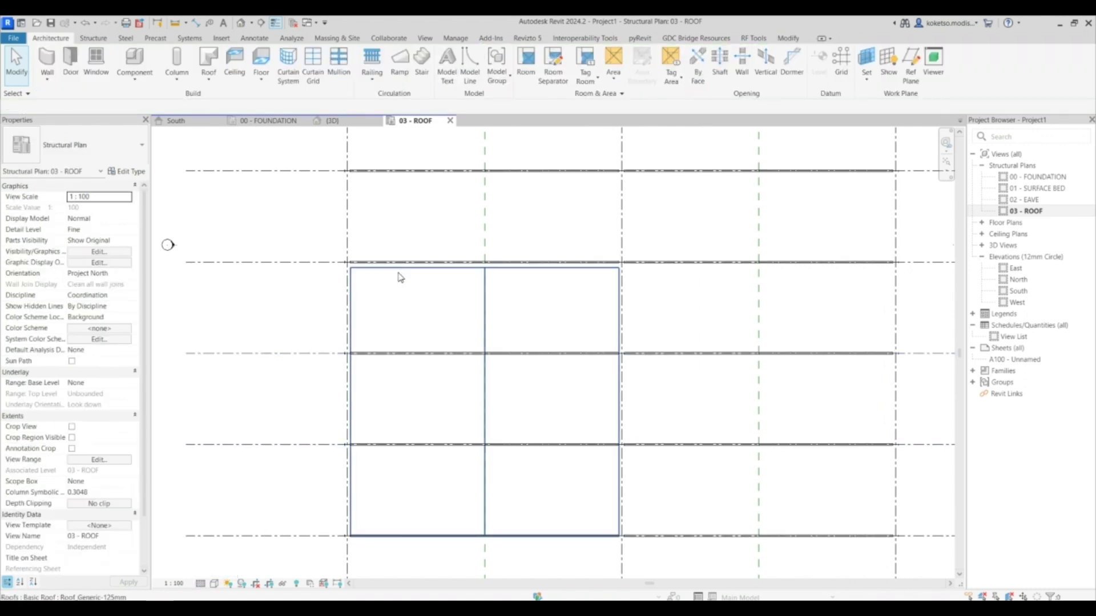
Stretch the far end of the roof to the fourth frame line for an extrusion end of 30 m, and check it in 3D
click(437, 275)
scroll(496, 264, up, 5)
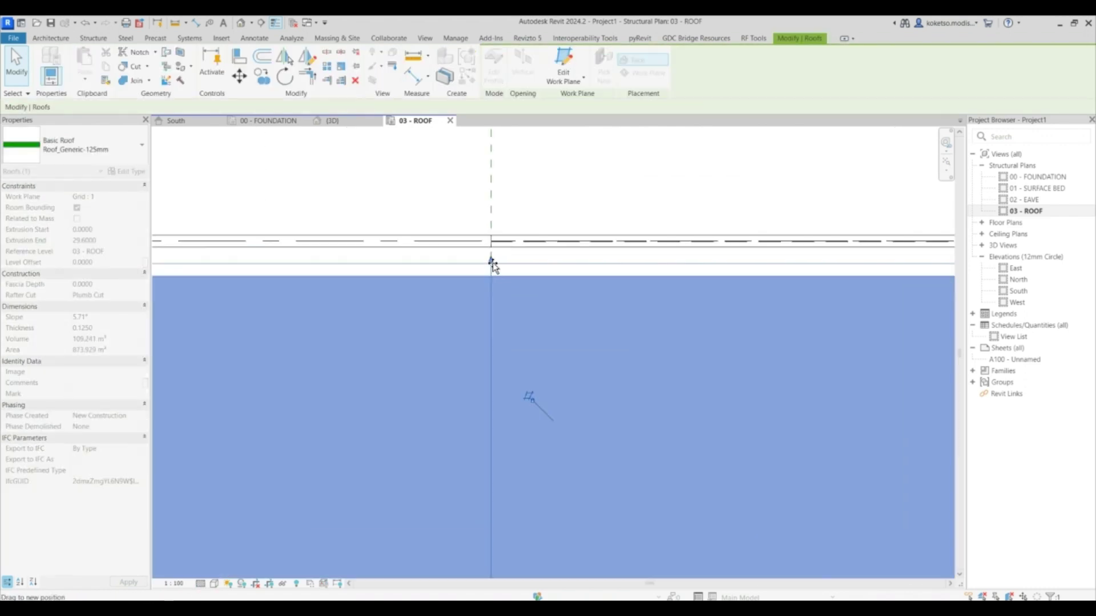
drag(492, 262, 484, 220)
scroll(489, 224, down, 4)
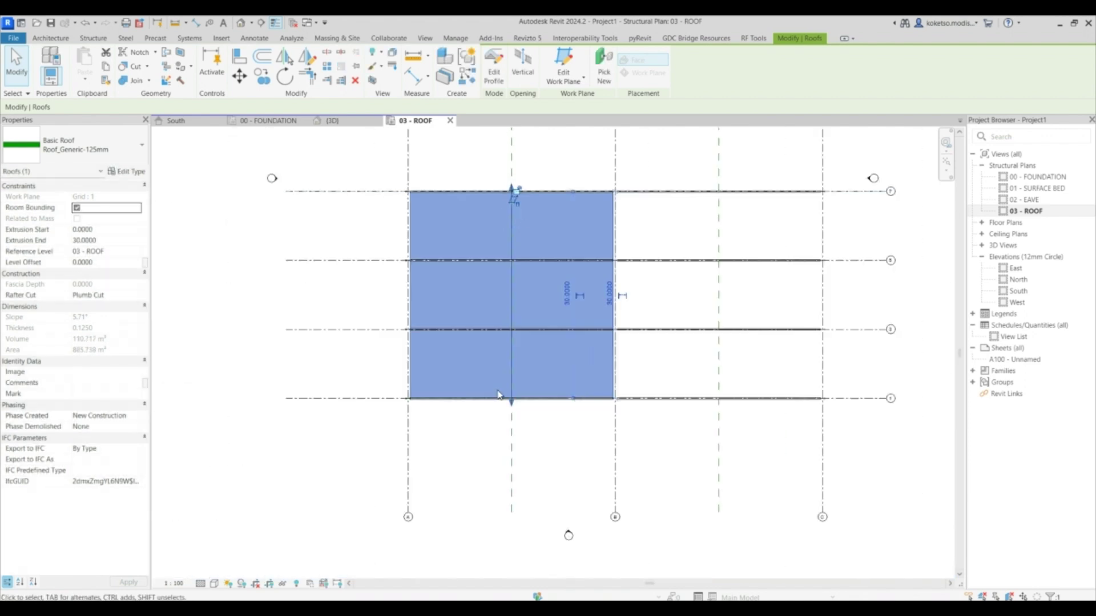
scroll(498, 394, up, 5)
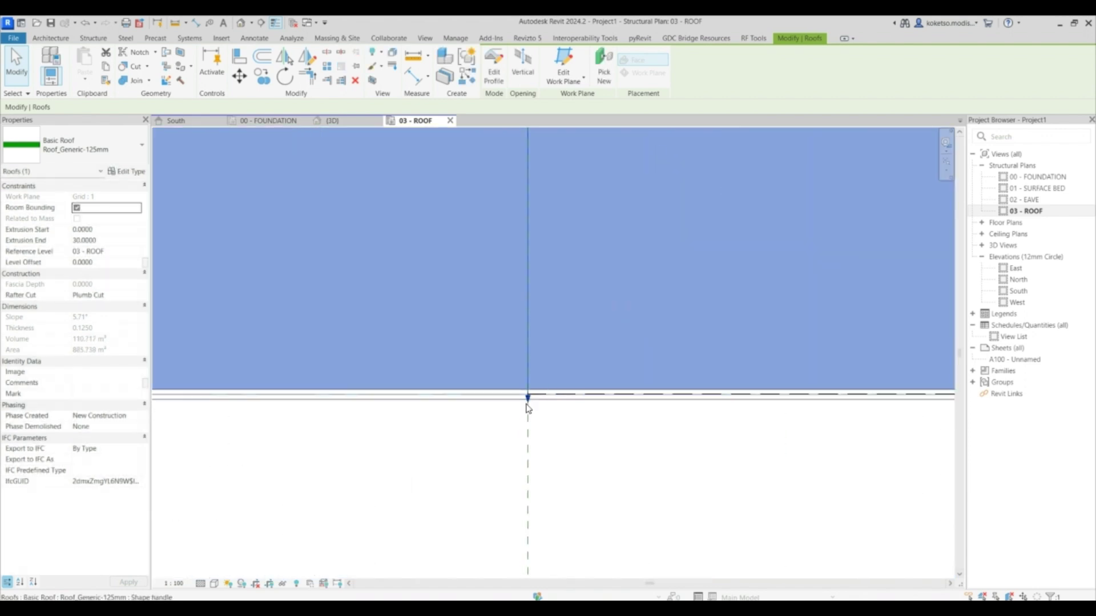
scroll(527, 408, down, 5)
key(Escape)
click(332, 121)
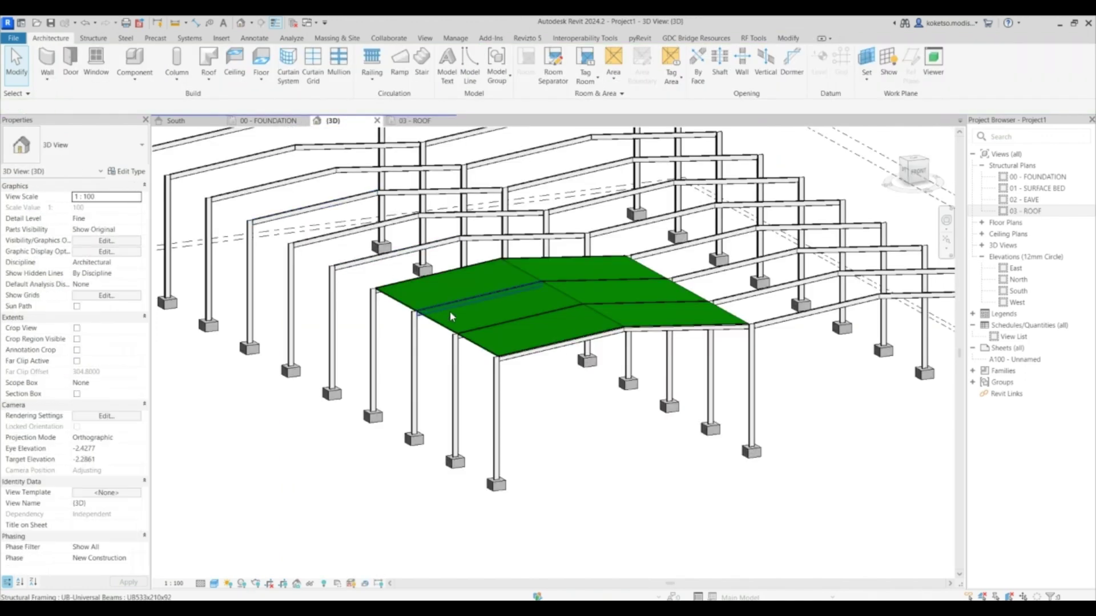
scroll(451, 316, up, 5)
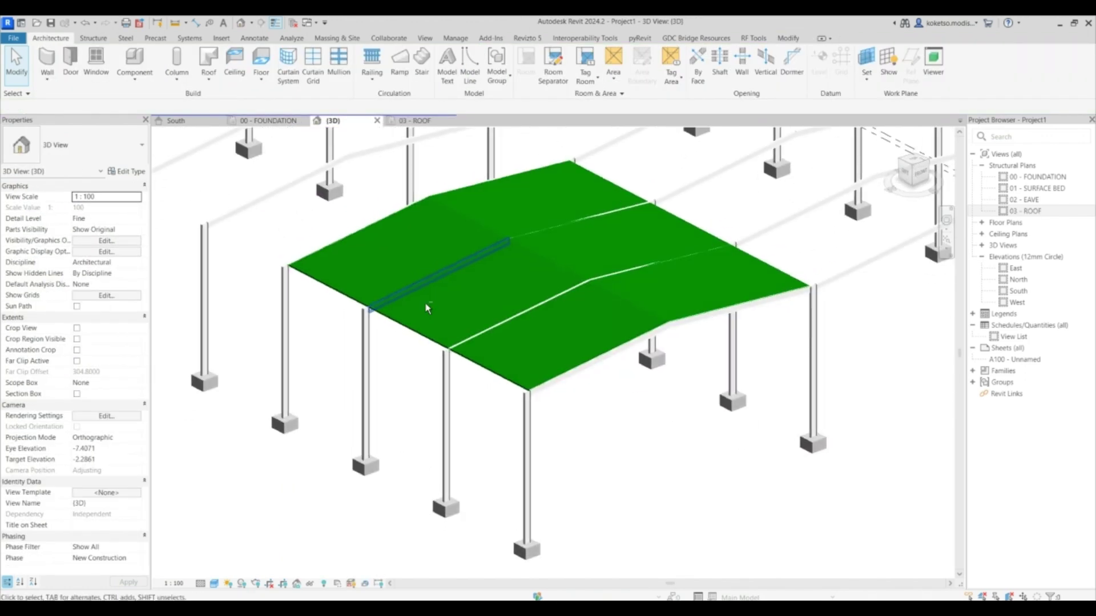
click(95, 39)
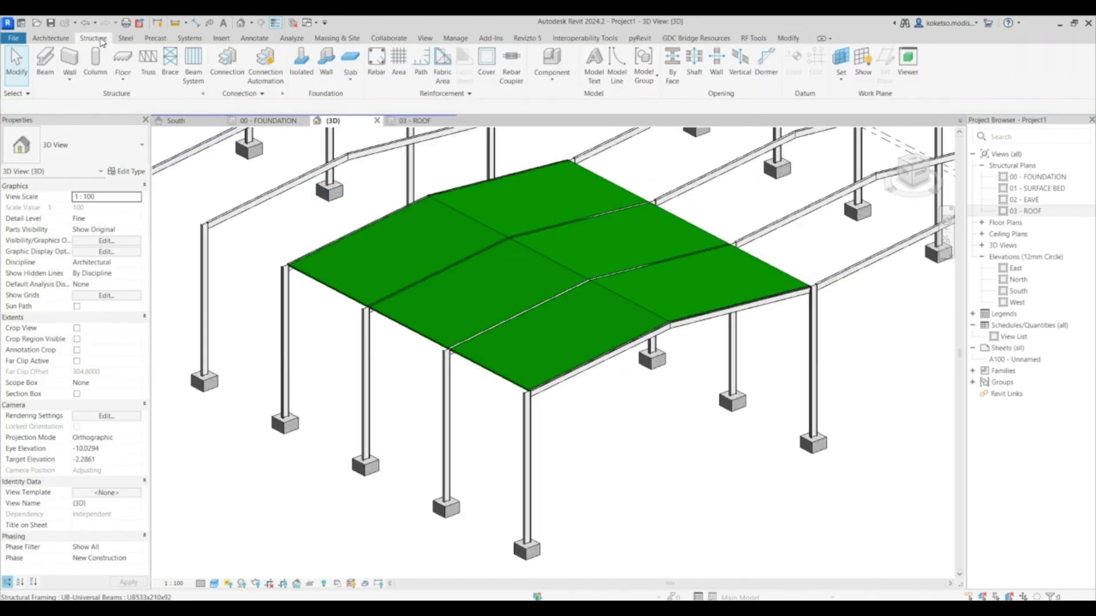
click(195, 82)
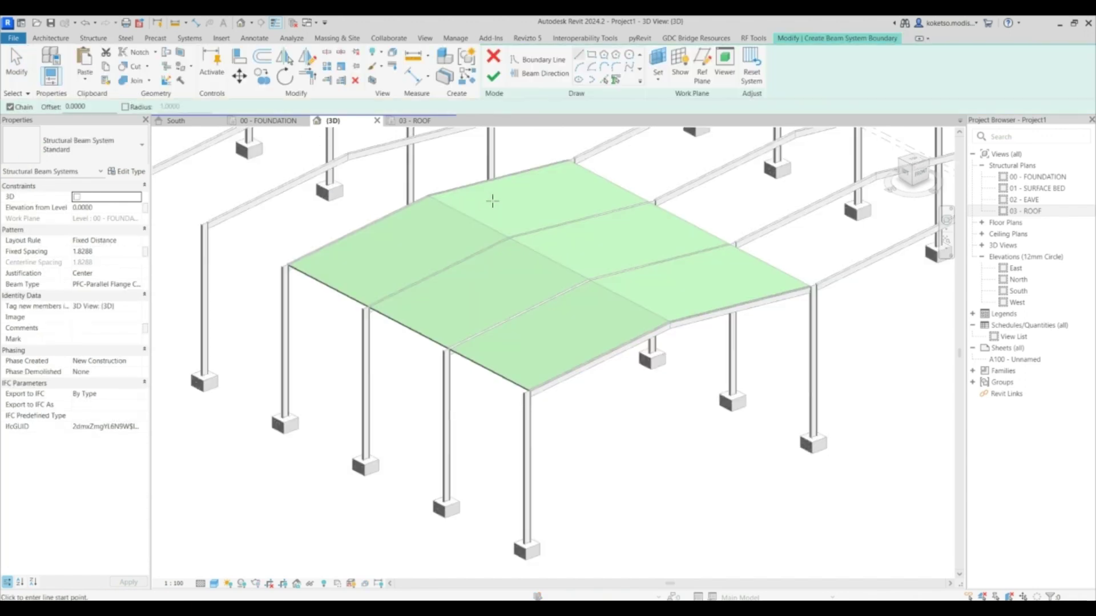
scroll(491, 201, up, 4)
scroll(419, 214, down, 3)
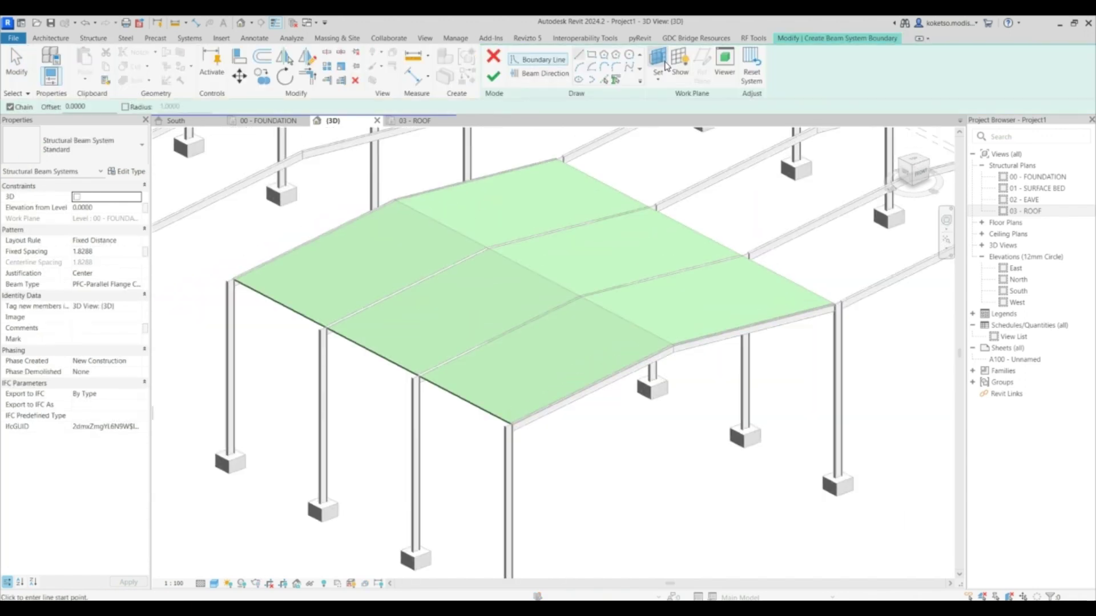
click(472, 276)
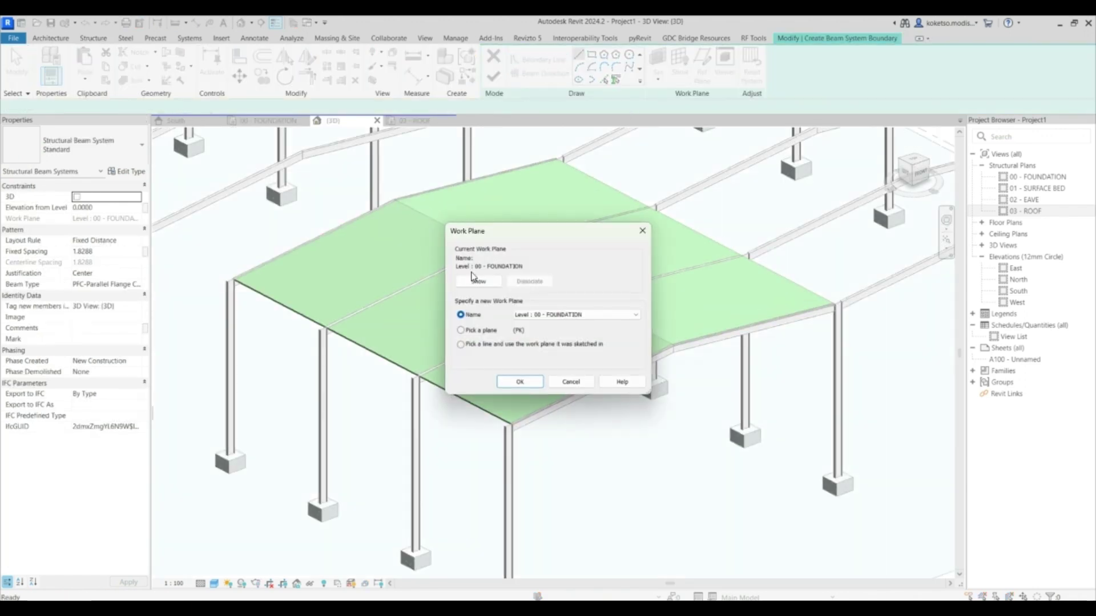
click(519, 382)
click(392, 356)
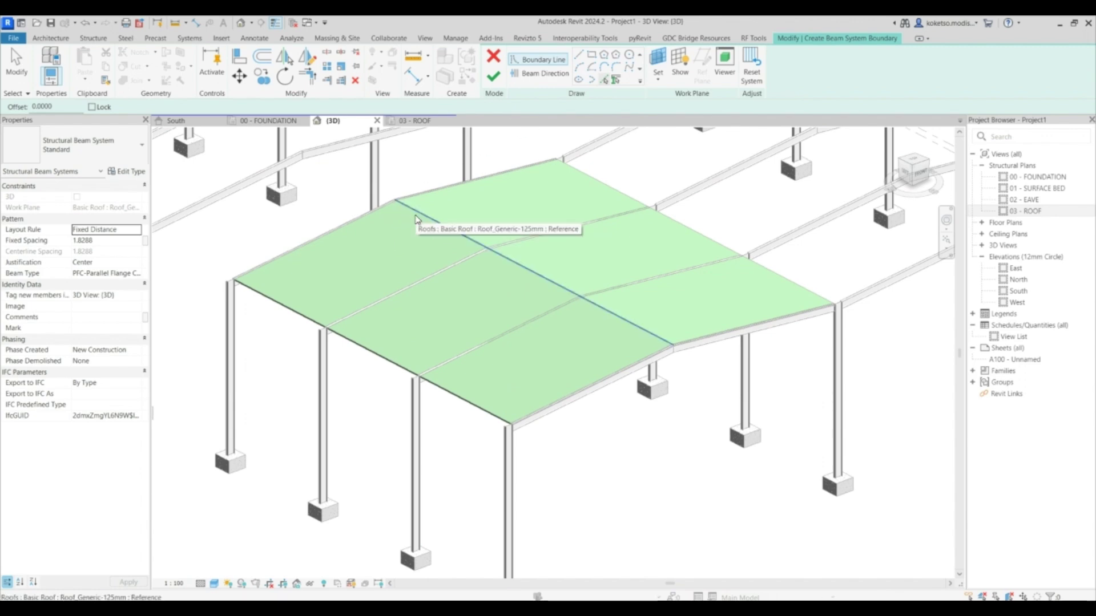
click(422, 224)
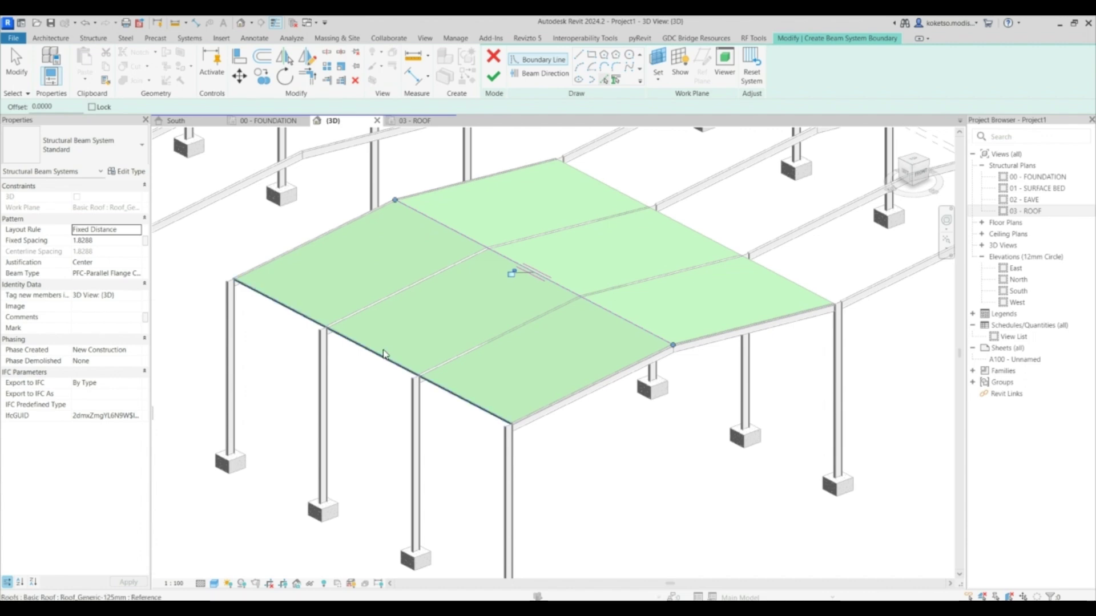
scroll(393, 358, up, 5)
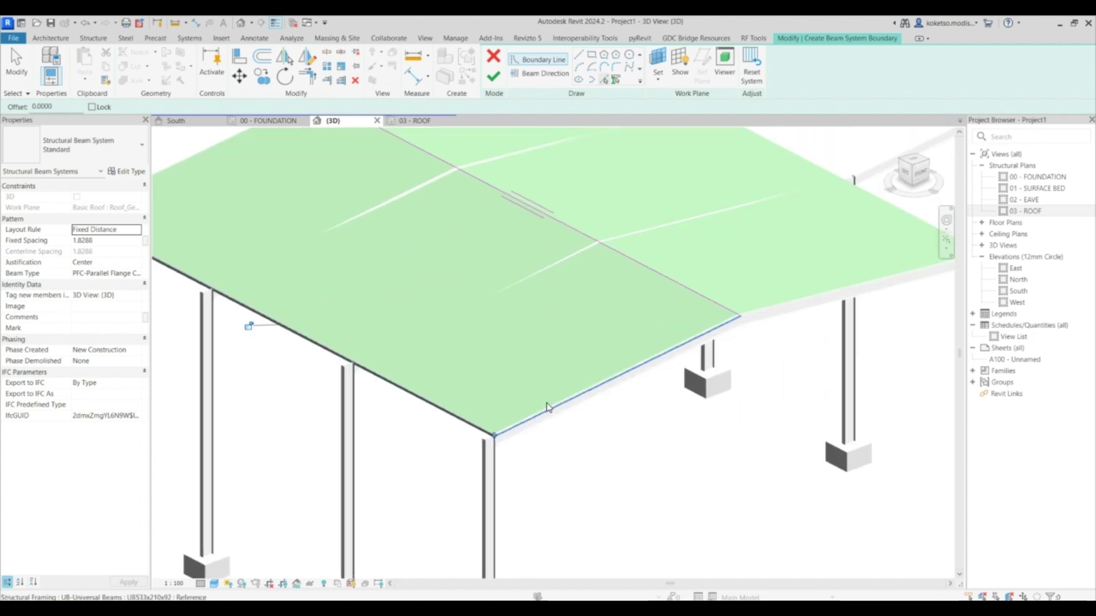
scroll(487, 453, down, 6)
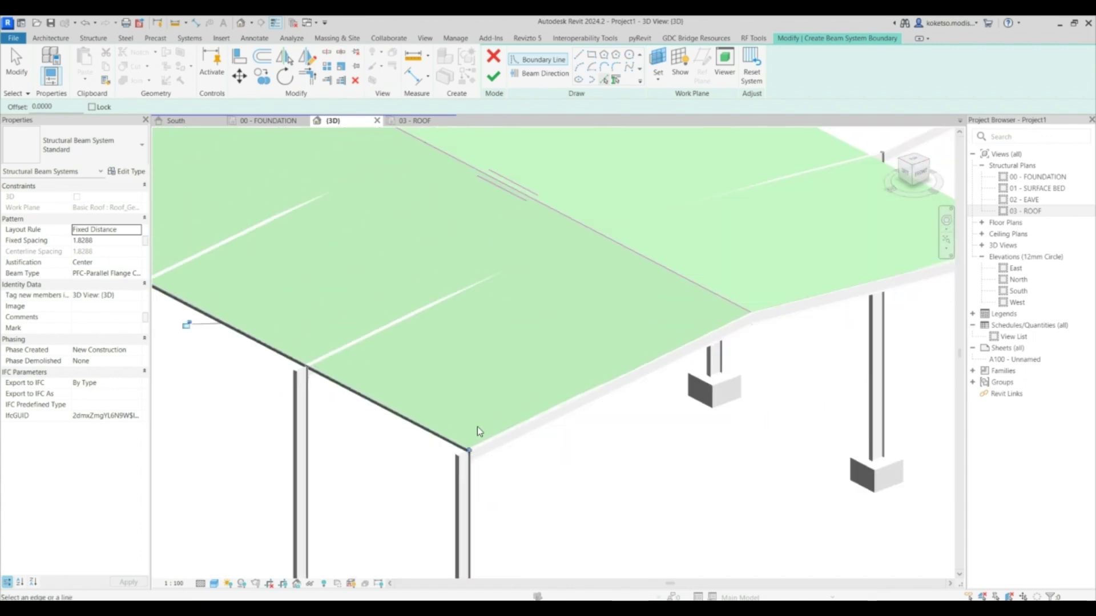
key(Escape)
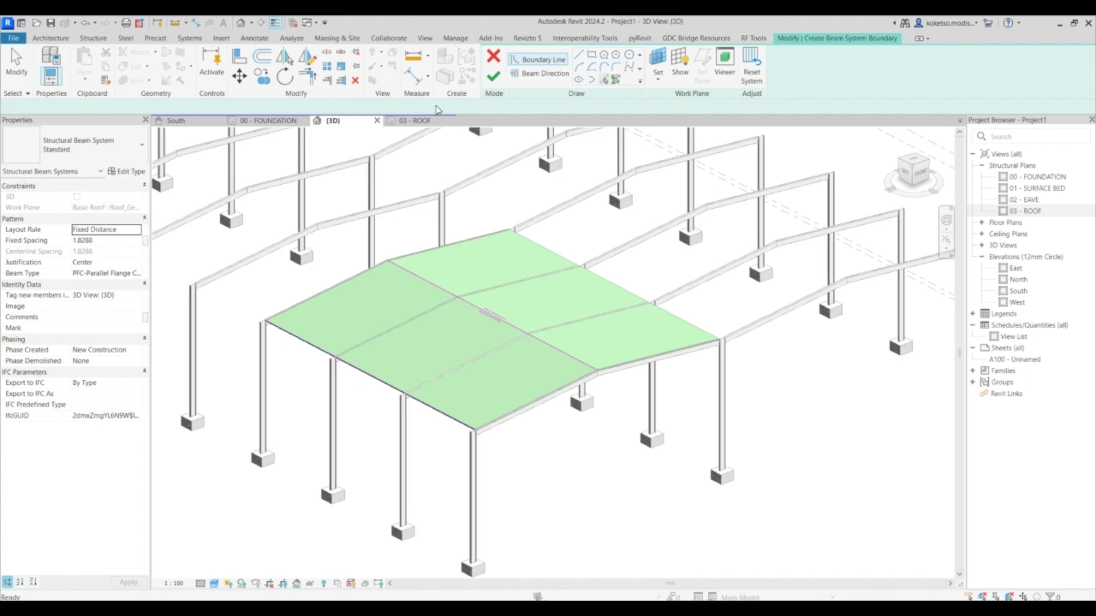
click(493, 55)
click(575, 330)
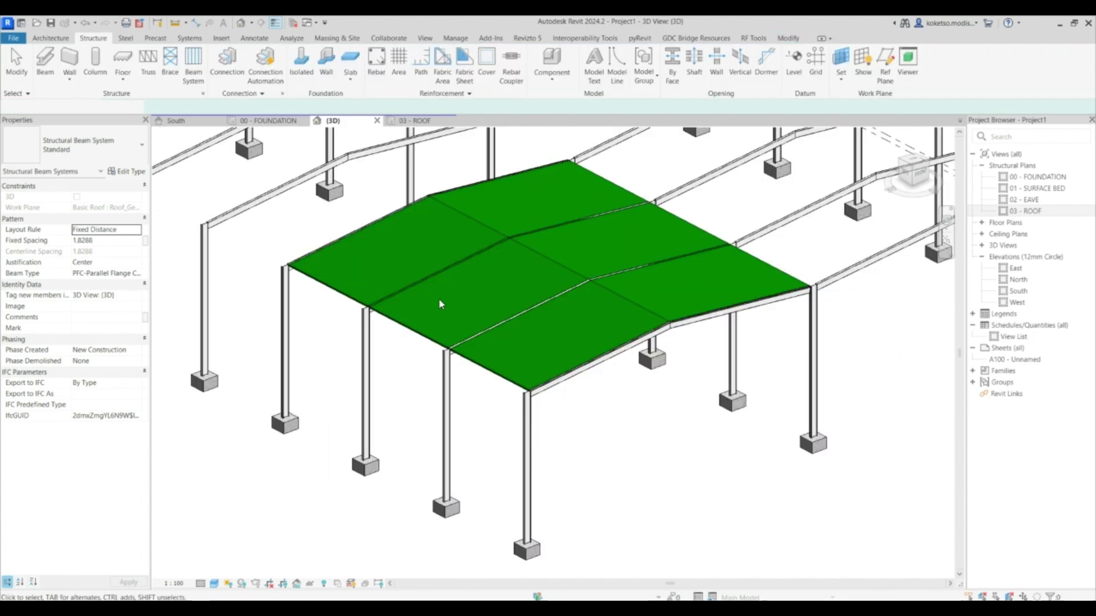
In the 03 - ROOF plan, shorten the roof to the single bay between the first two frames, and check it in 3D
click(367, 207)
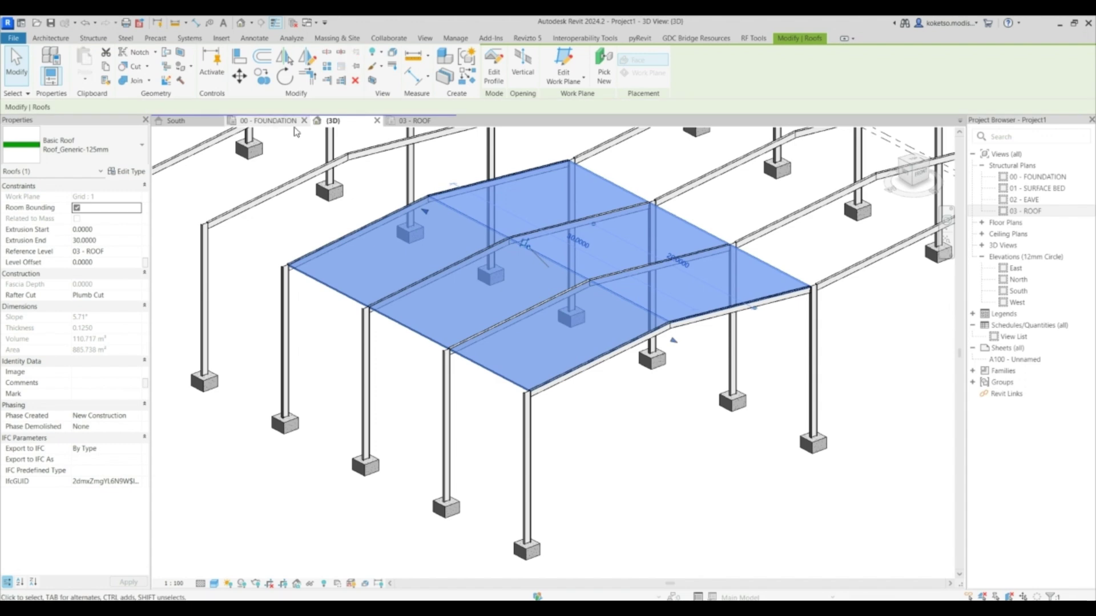
click(424, 128)
scroll(440, 262, down, 3)
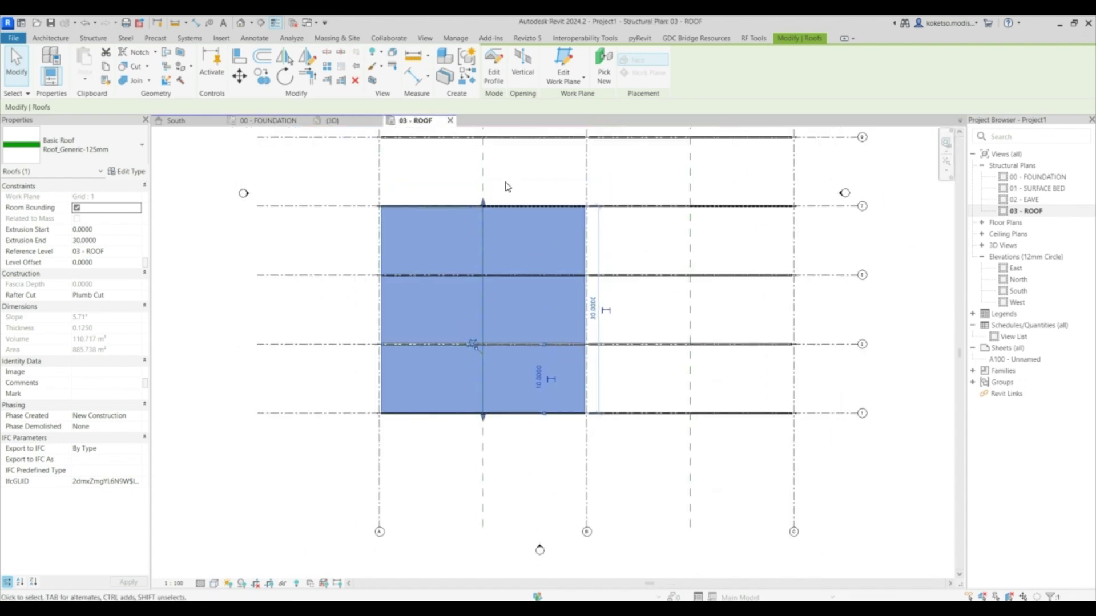
scroll(489, 349, up, 4)
drag(479, 263, 466, 340)
key(Escape)
scroll(466, 299, down, 4)
click(346, 122)
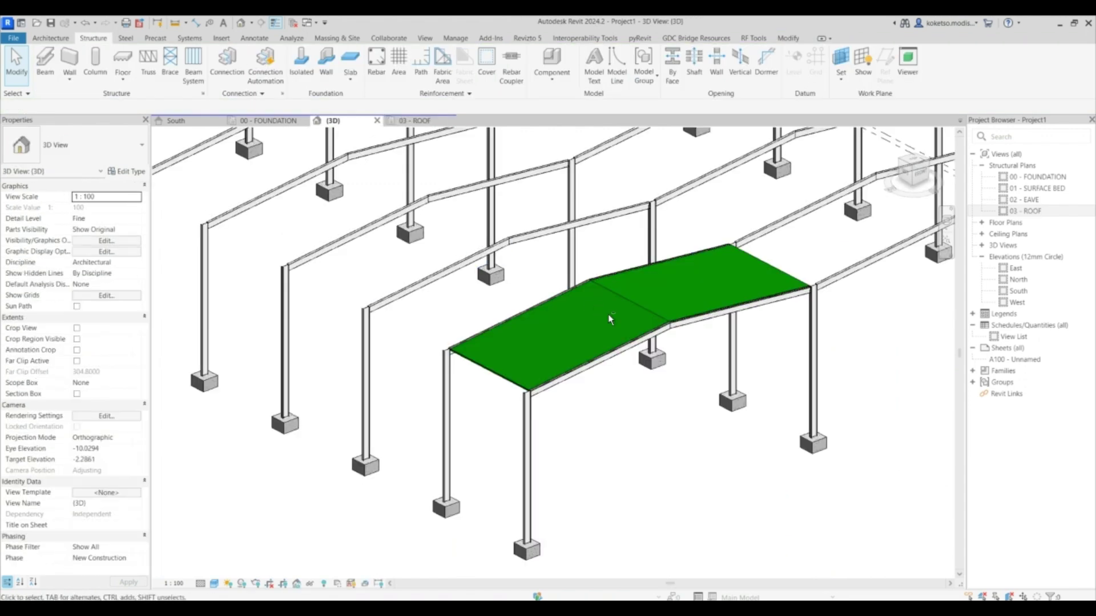
shift+middle_drag(608, 315, 622, 315)
Start sketching a structural beam system in 3D and set its work plane to the roof slope between the eave and the ridge
click(193, 63)
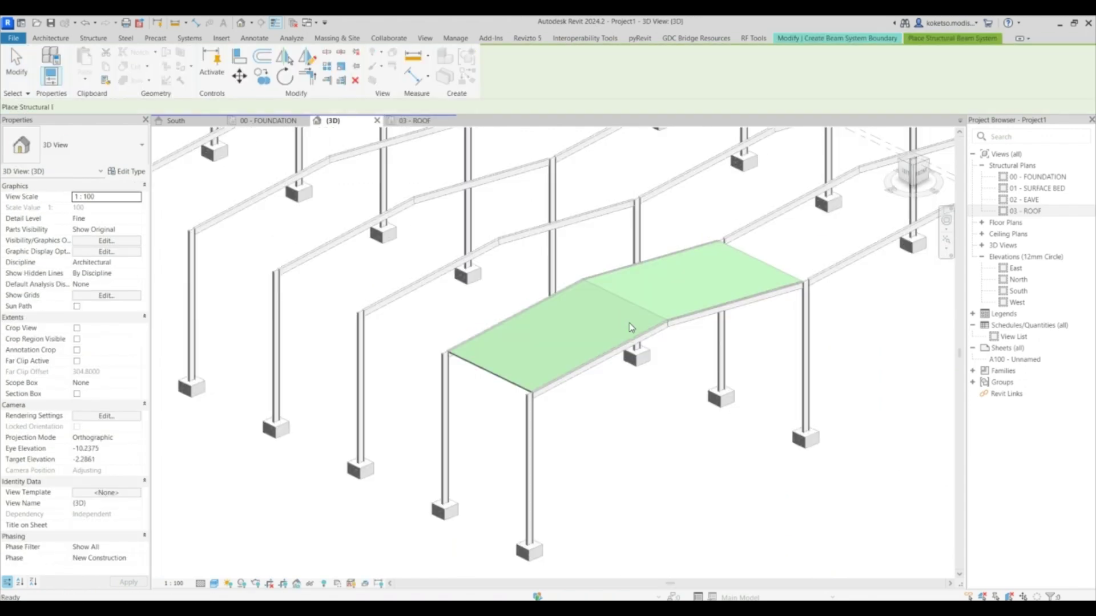
scroll(595, 283, up, 3)
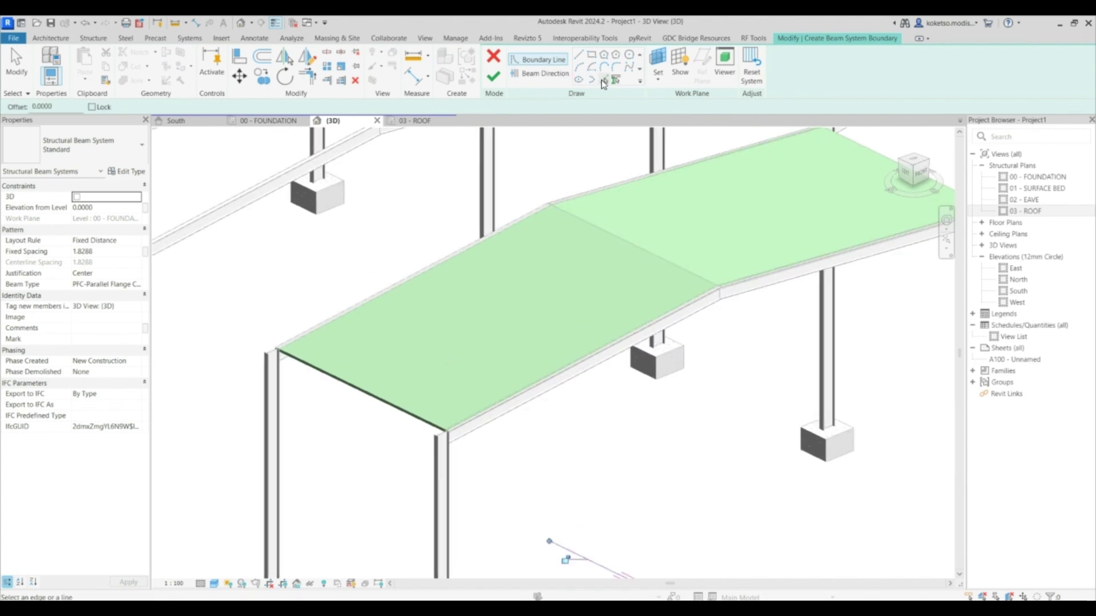
click(620, 245)
scroll(571, 276, down, 4)
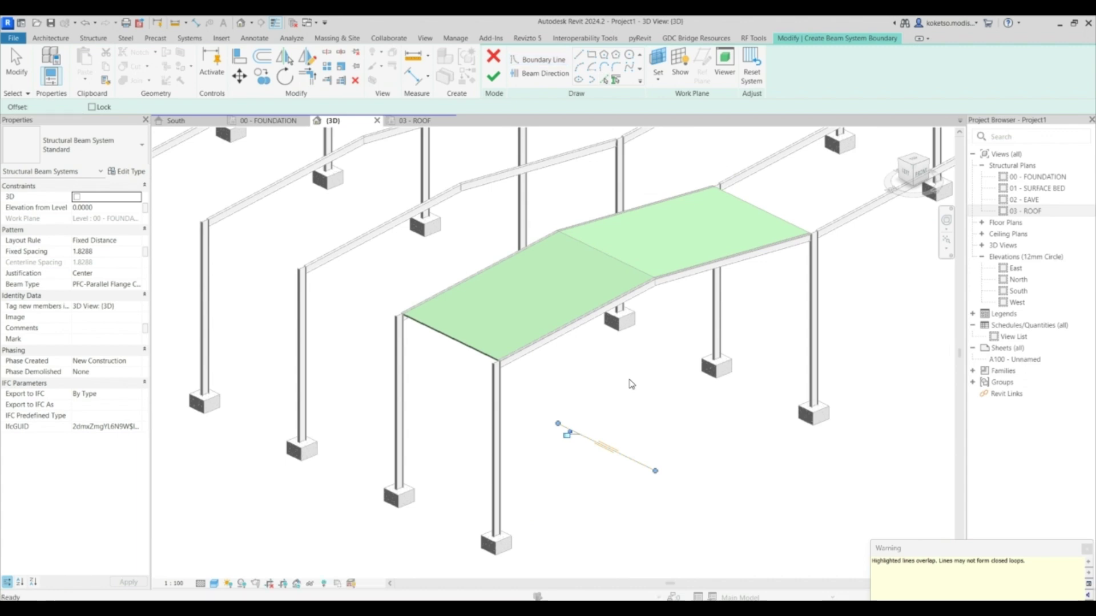
scroll(631, 384, up, 3)
click(658, 63)
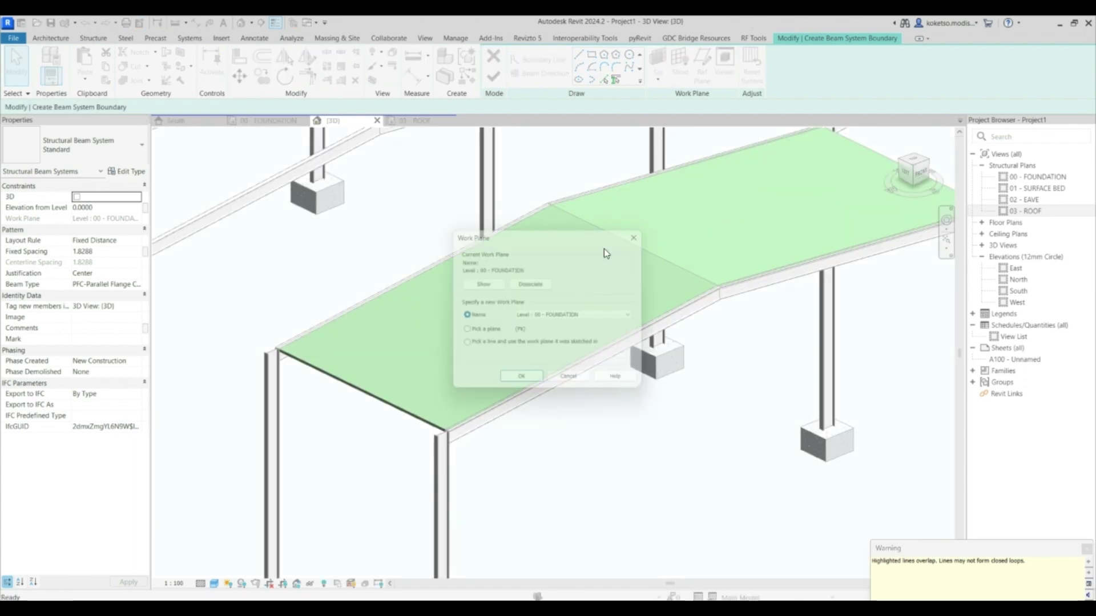
click(507, 381)
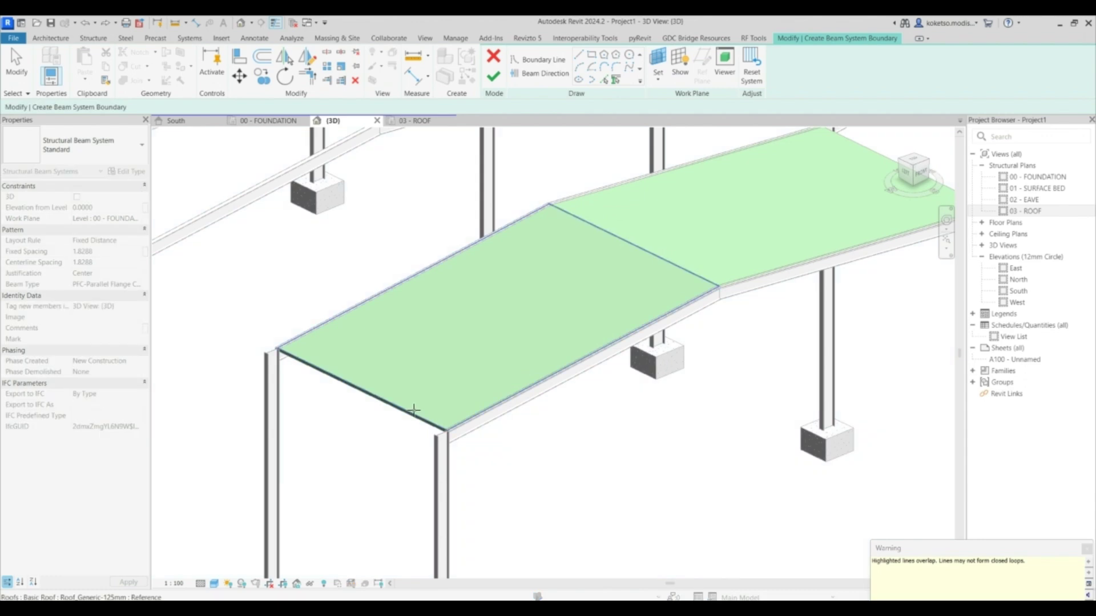
click(413, 408)
Pick the roof's ridge edge as the first boundary line of the beam system
click(604, 79)
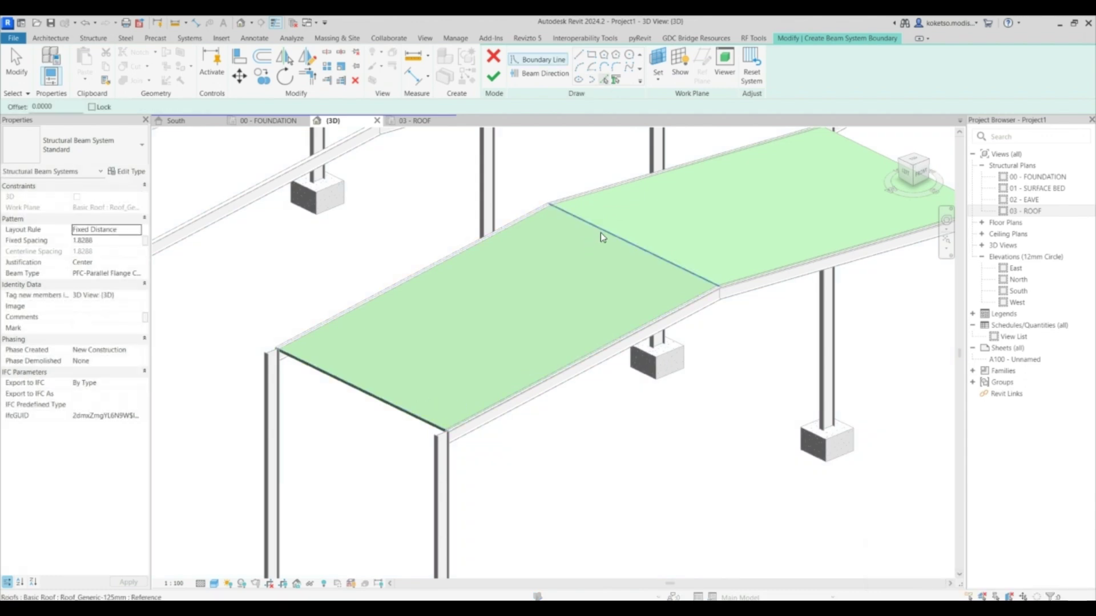
scroll(639, 251, up, 3)
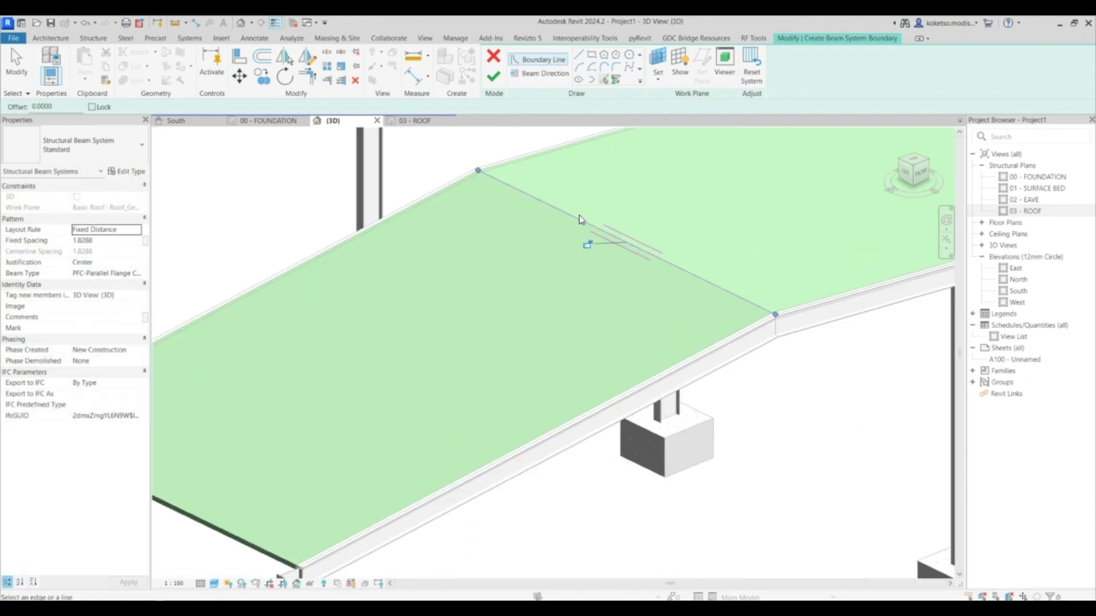
scroll(663, 282, down, 3)
scroll(628, 261, up, 2)
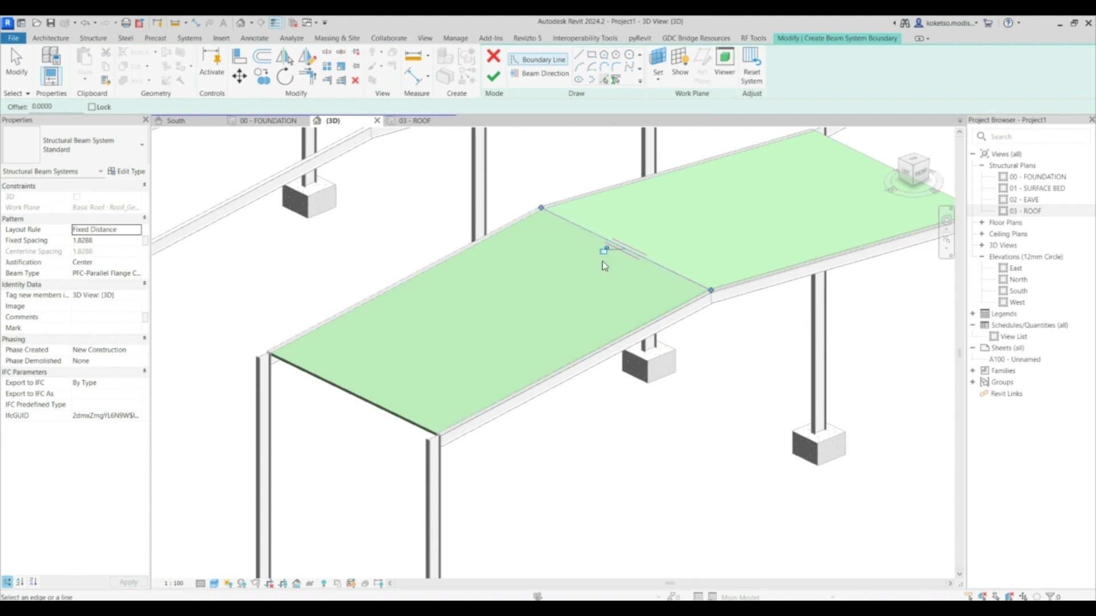
Switch the 3D view to Wireframe and pick the slope's two side edges and its eave edge as the remaining boundary lines
scroll(274, 356, up, 5)
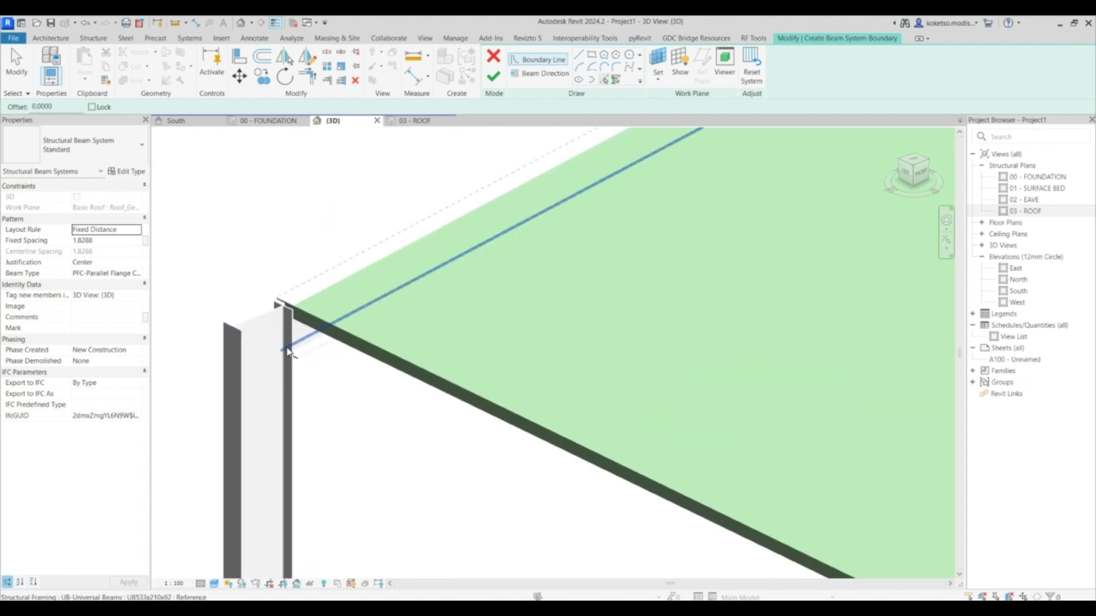
scroll(288, 351, up, 2)
scroll(283, 279, down, 1)
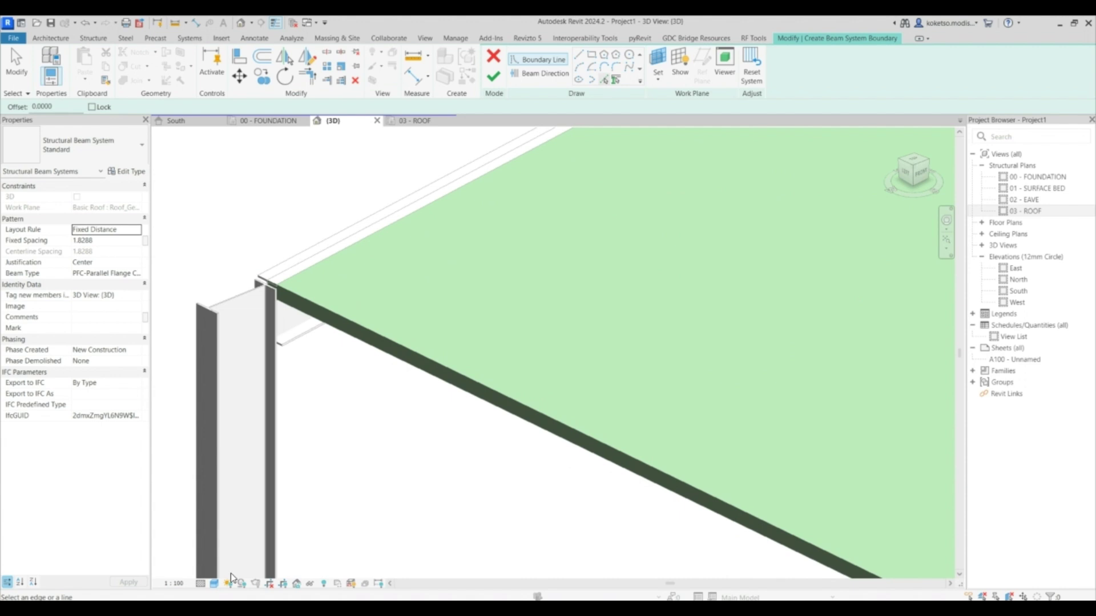
click(214, 583)
click(228, 514)
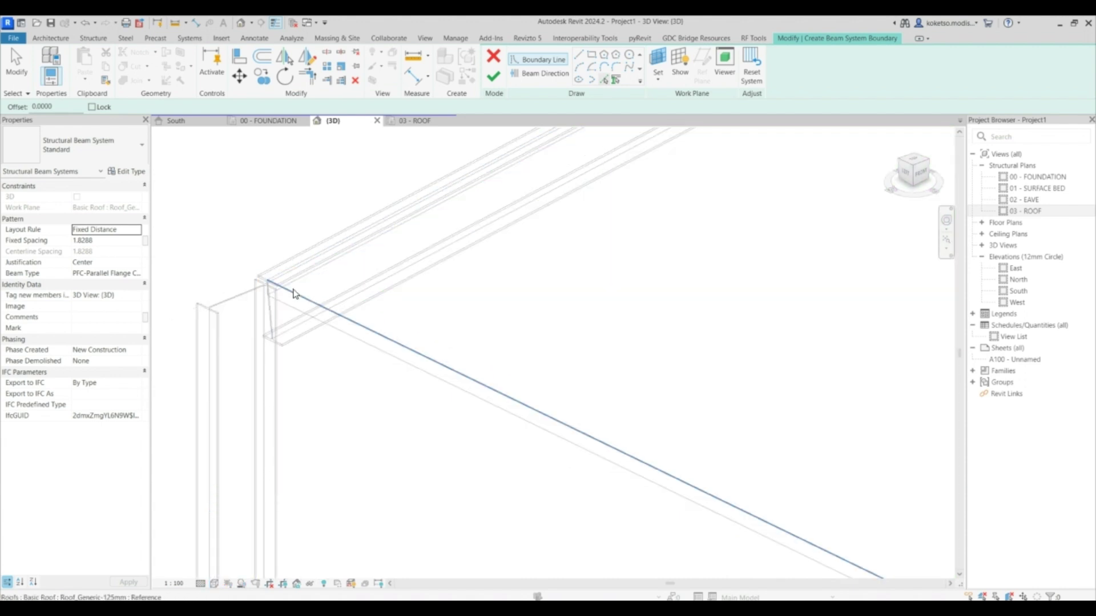
scroll(271, 278, down, 5)
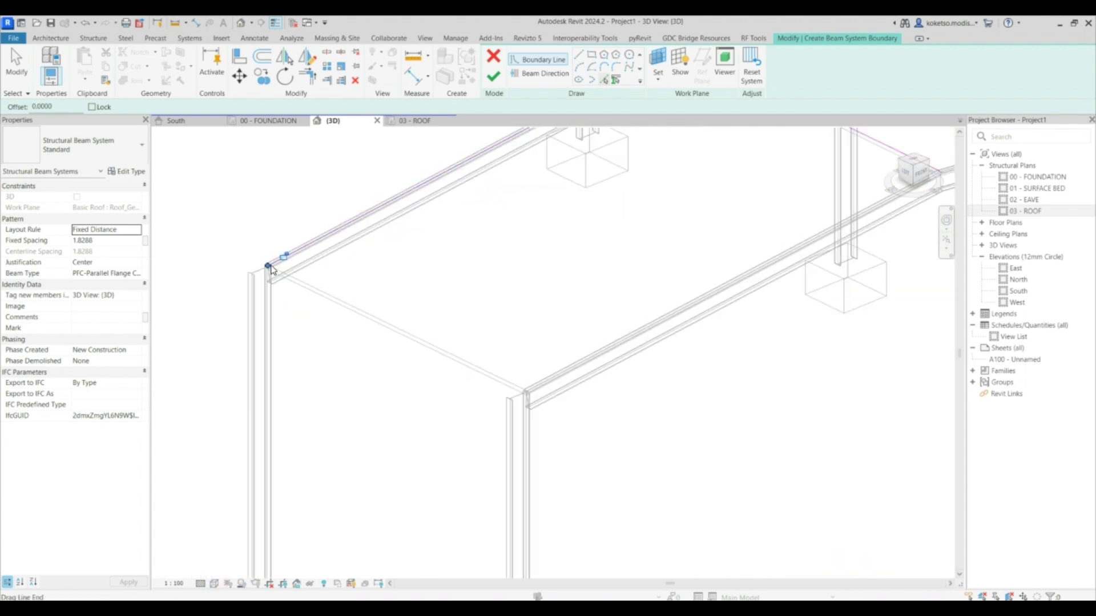
scroll(549, 374, up, 5)
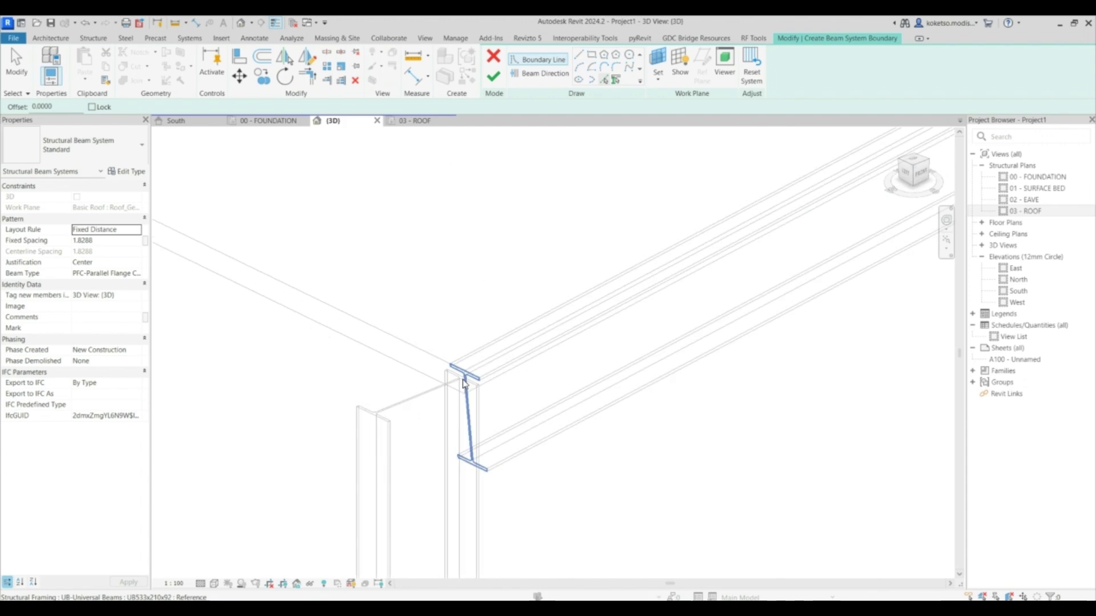
click(495, 349)
scroll(513, 360, down, 3)
click(389, 307)
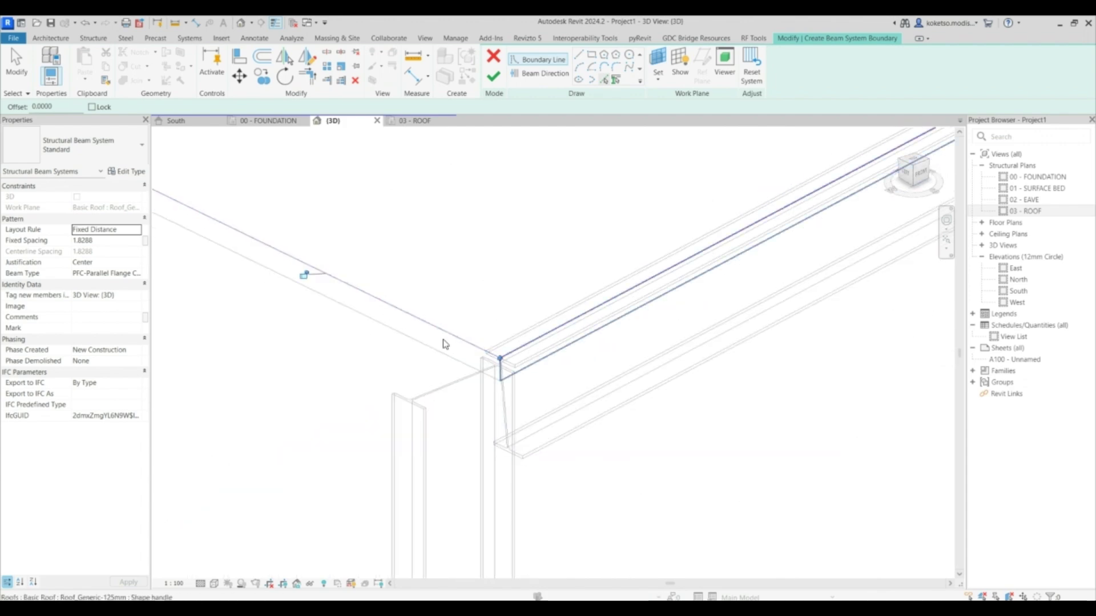
scroll(518, 386, down, 6)
scroll(471, 396, down, 3)
Return the view to Shaded, then trim the overlong side boundary lines to the ridge line and finish the beam system
click(214, 583)
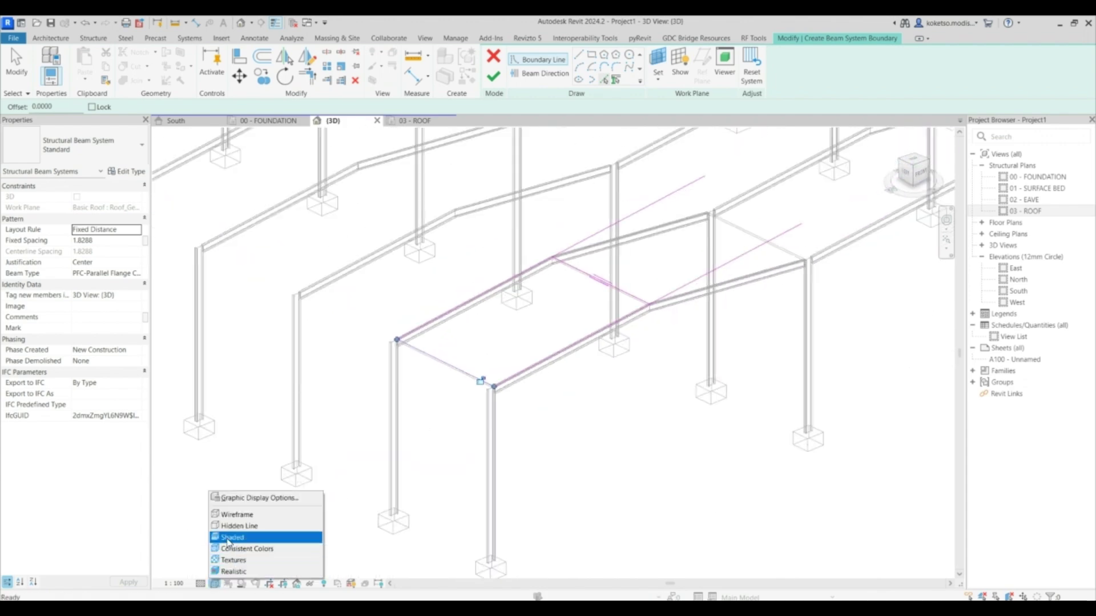
click(245, 534)
scroll(502, 319, up, 4)
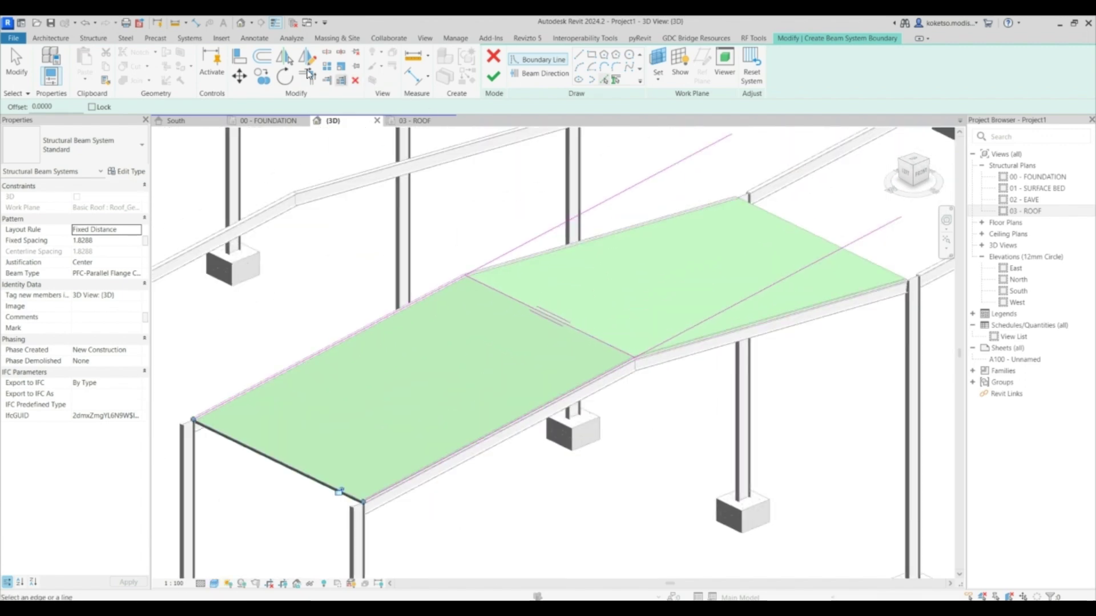
click(315, 81)
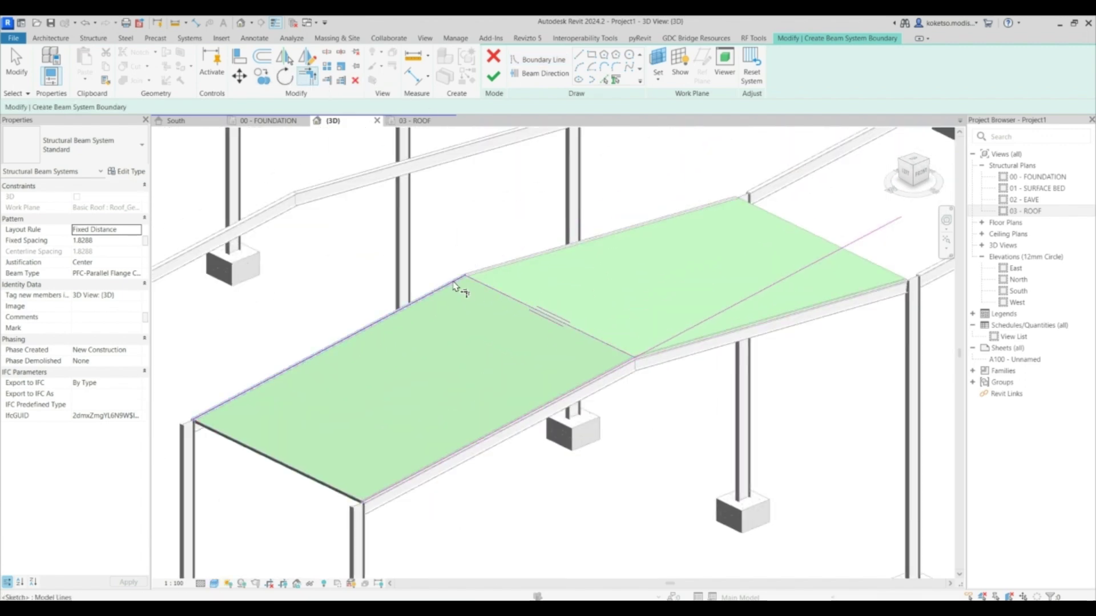
scroll(599, 365, down, 2)
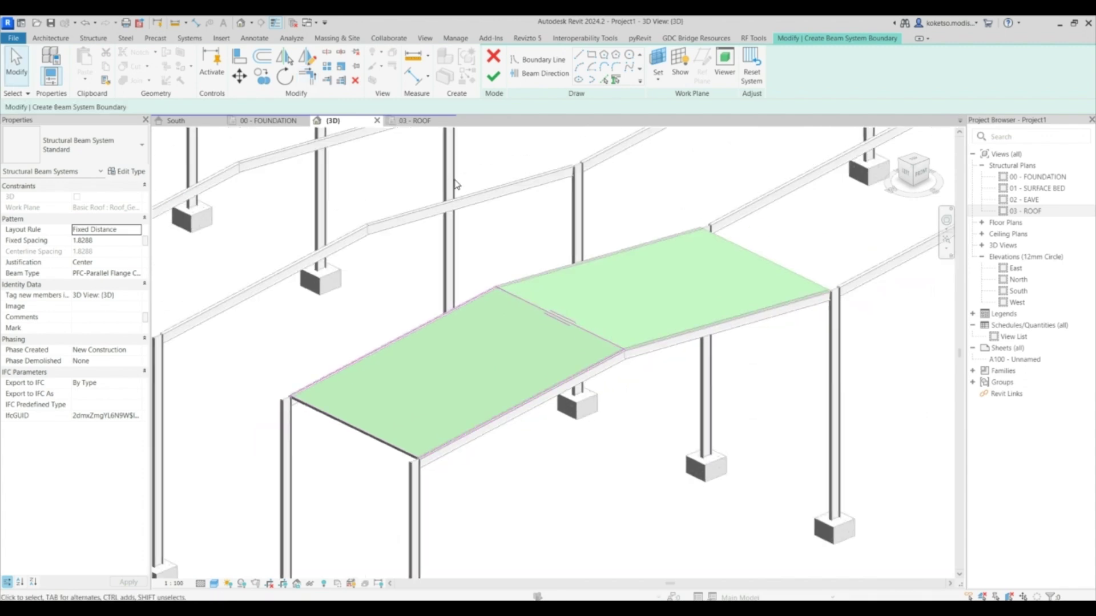
click(493, 80)
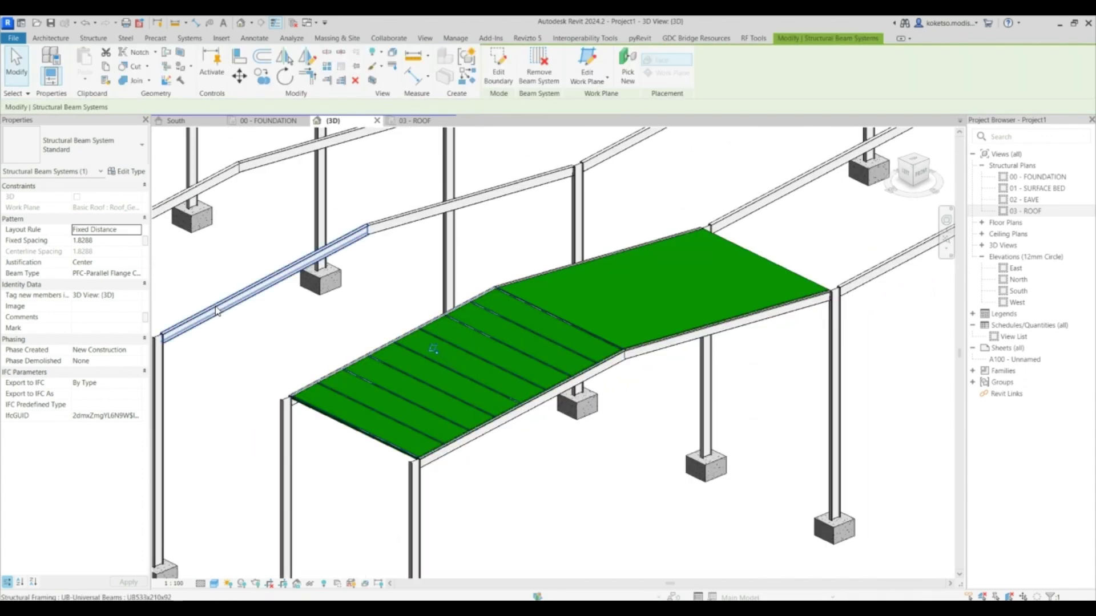
Set the beam system's layout rule to Fixed Number with 10 lines
click(138, 231)
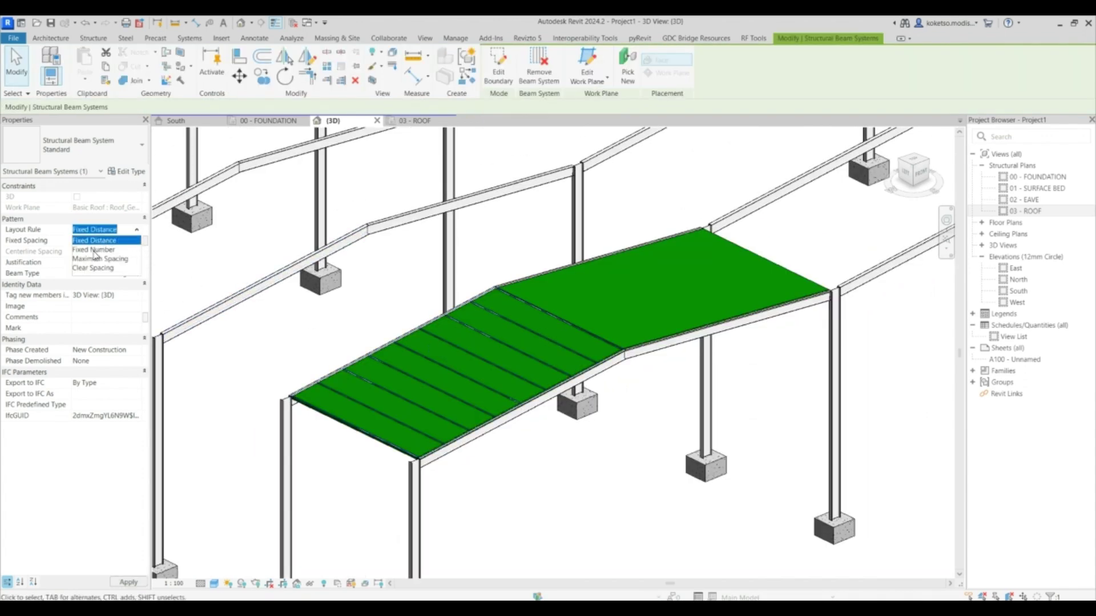
click(95, 251)
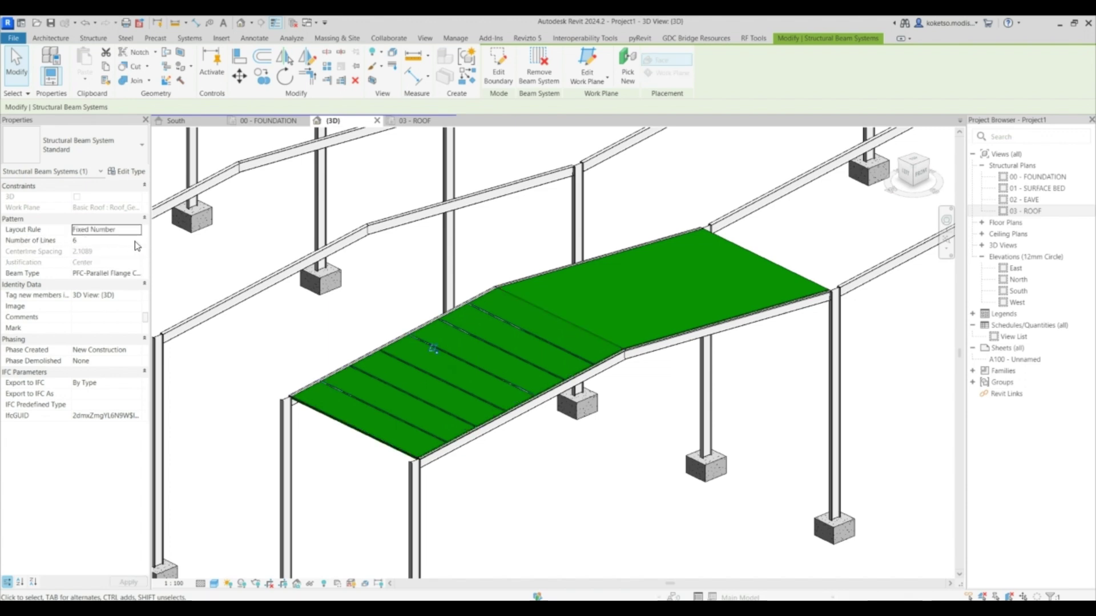
key(Return)
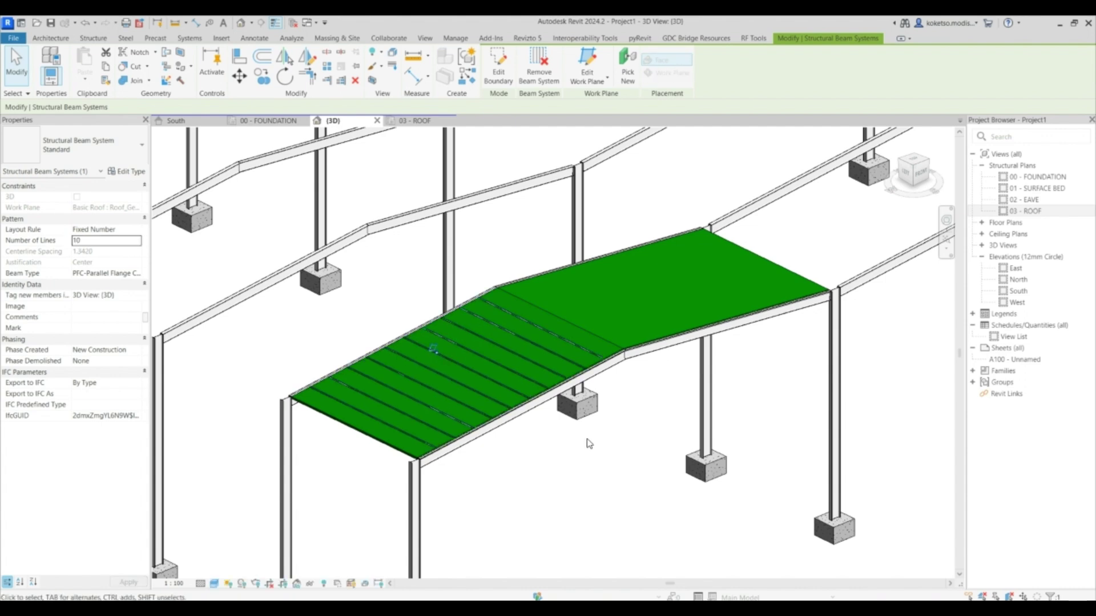
shift+middle_drag(587, 445, 558, 455)
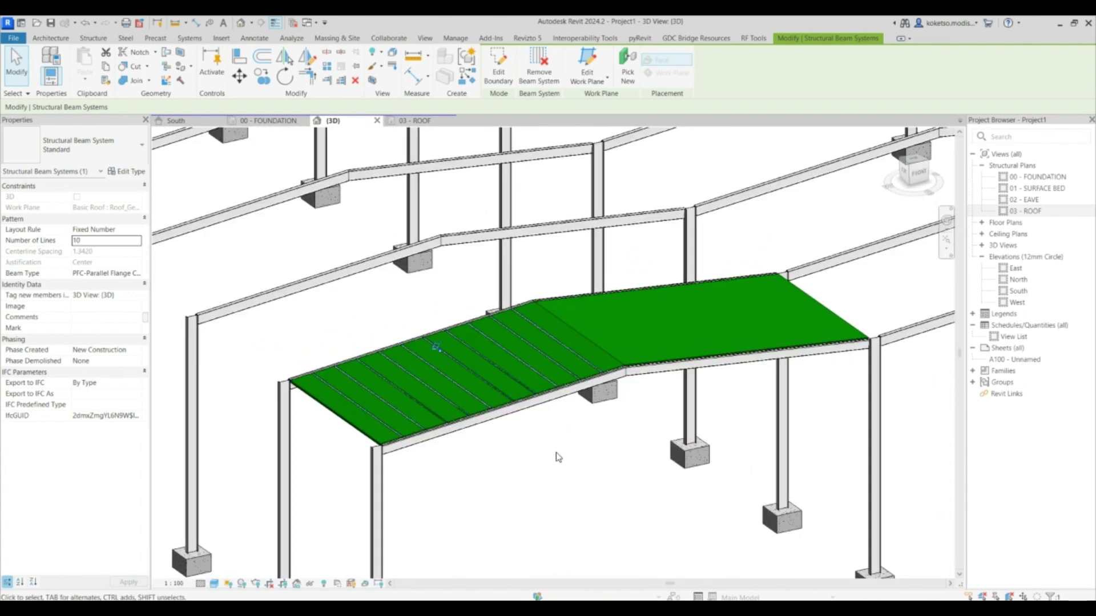
Set the beam system's number of lines to 12 and check the spacing in 3D
click(137, 239)
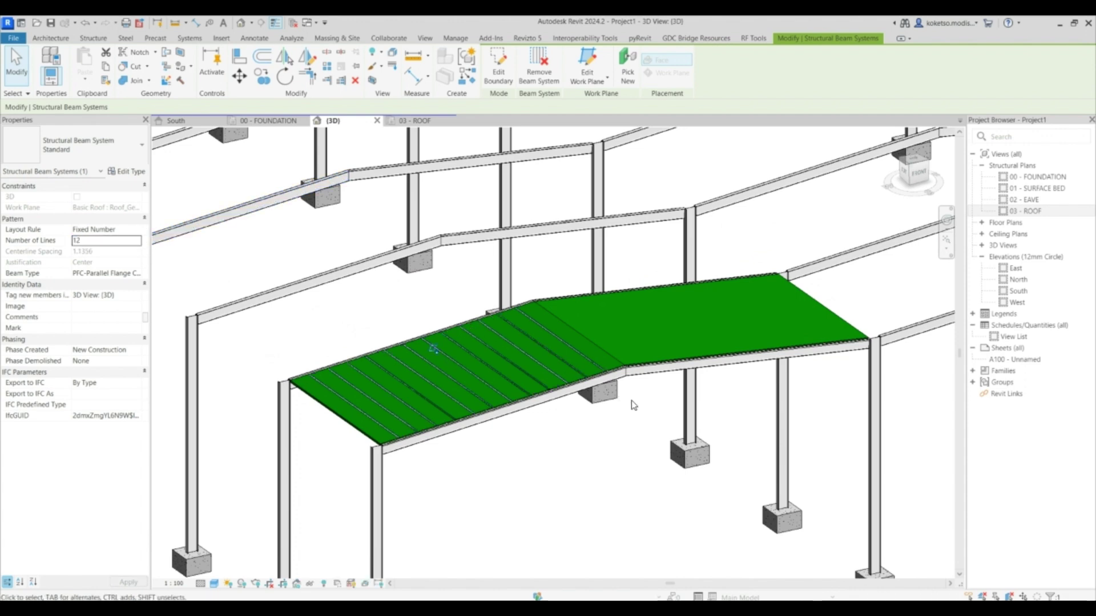
mouse_move(594, 493)
shift+middle_down()
mouse_move(573, 454)
mouse_move(531, 455)
mouse_move(590, 472)
shift+middle_up()
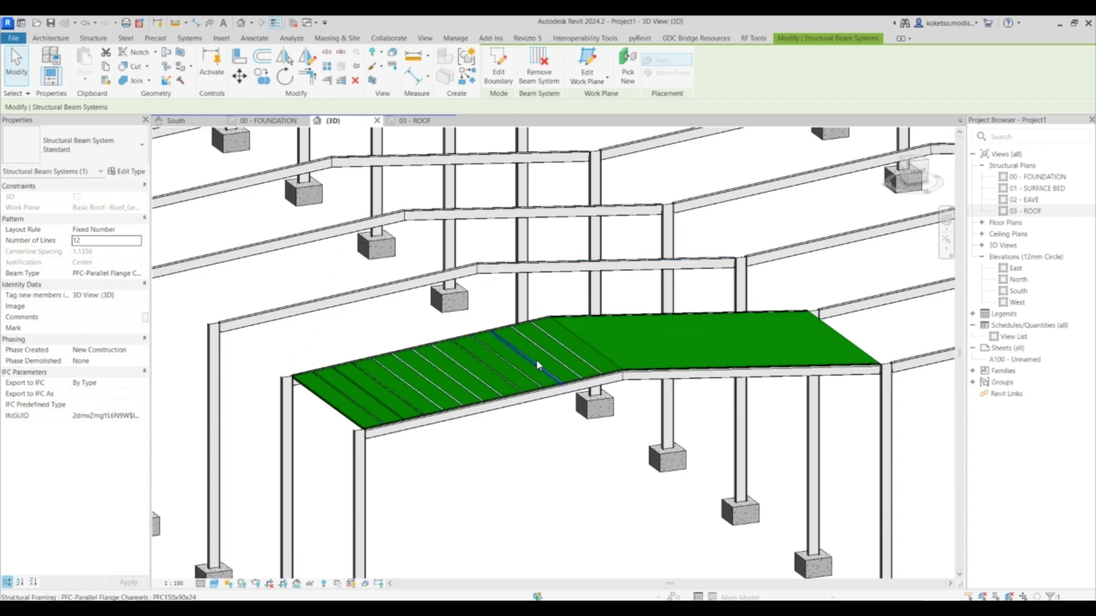
key(Escape)
Switch the South elevation to Wireframe and examine how the channel purlins sit against the roof and rafter
click(175, 120)
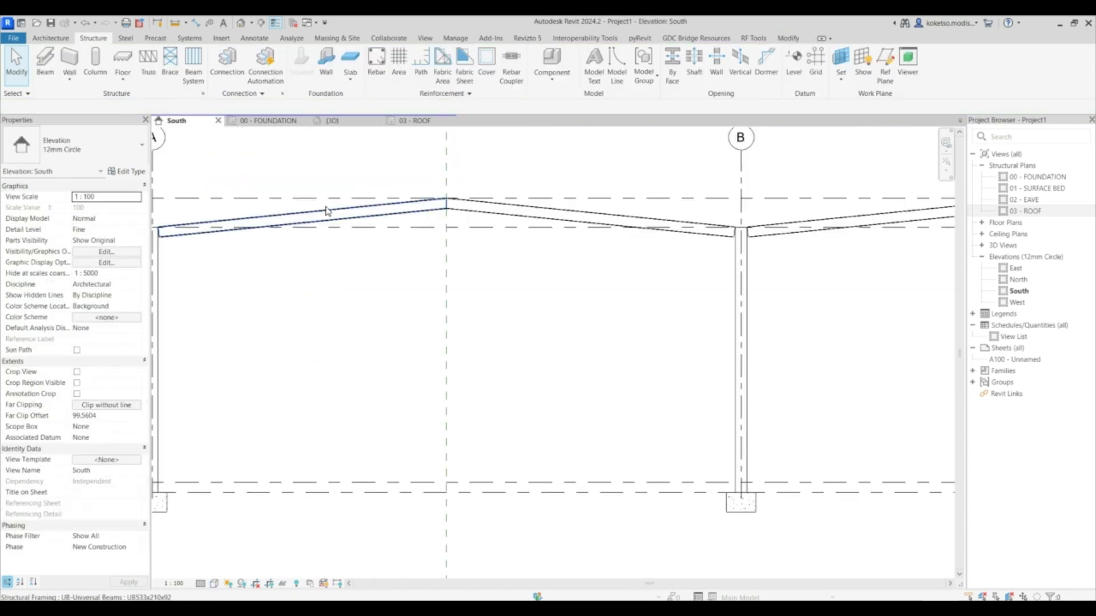
click(200, 578)
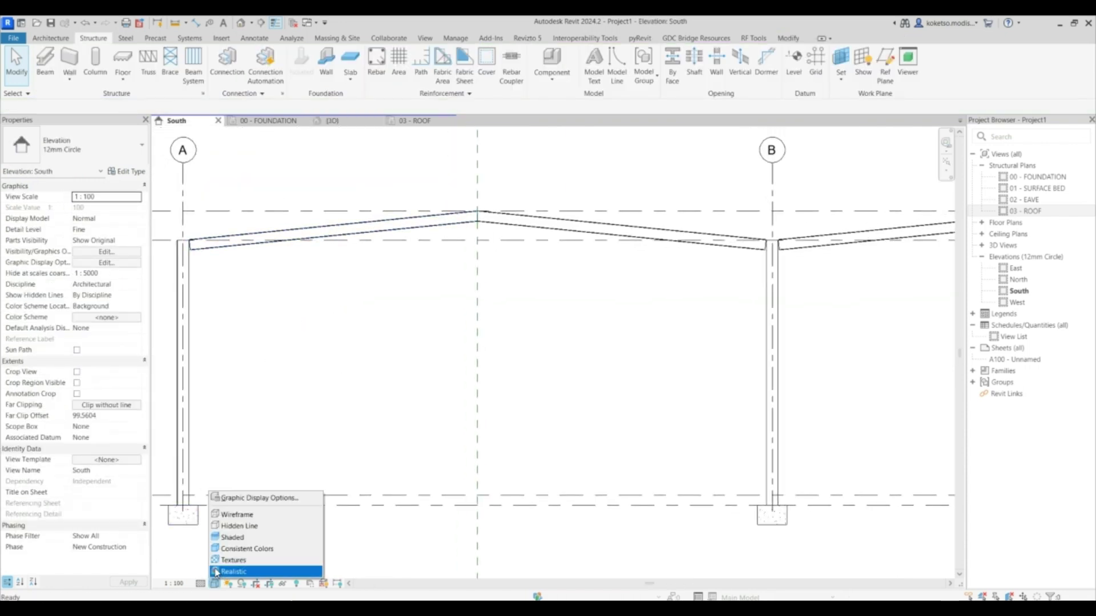
click(239, 524)
scroll(216, 247, up, 6)
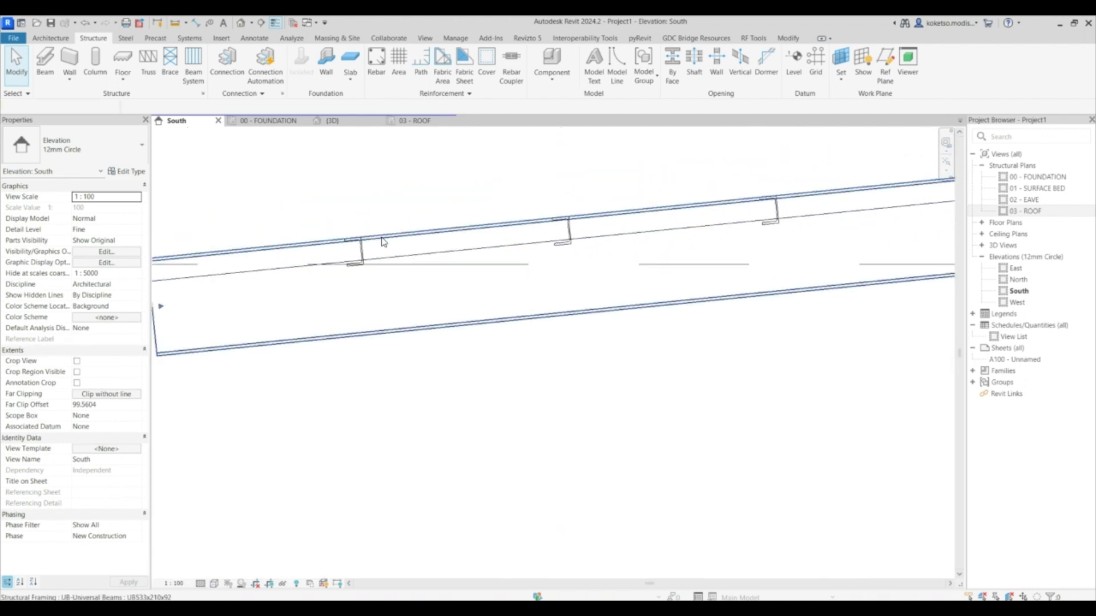
click(365, 254)
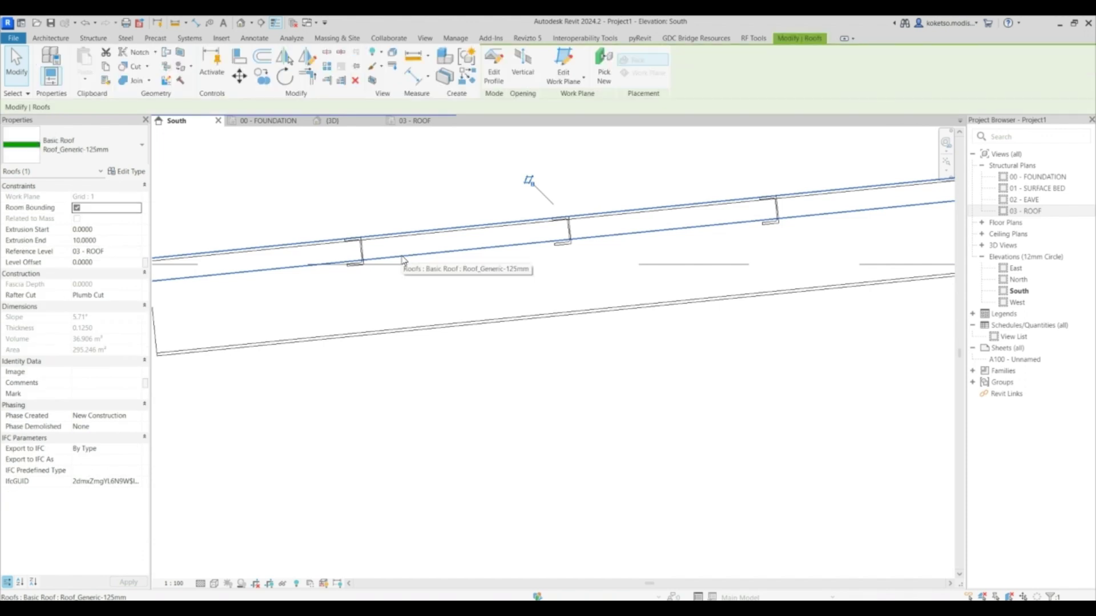
key(Escape)
click(376, 239)
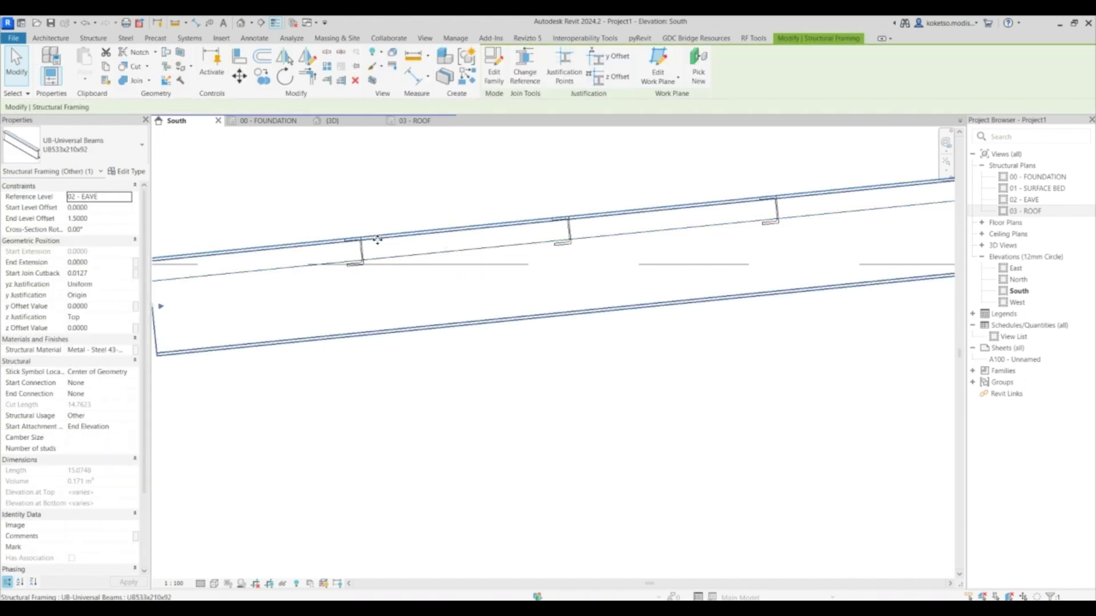
key(Escape)
Select the purlin beam system in 3D and, in the South elevation, remove the system so its channels become individual beams
click(332, 120)
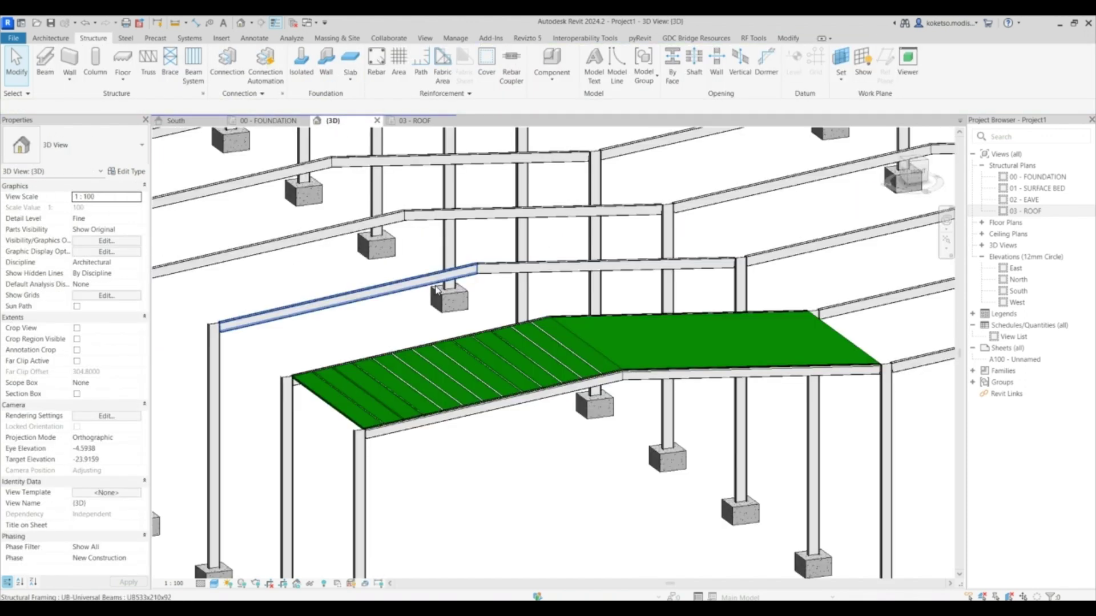
click(422, 370)
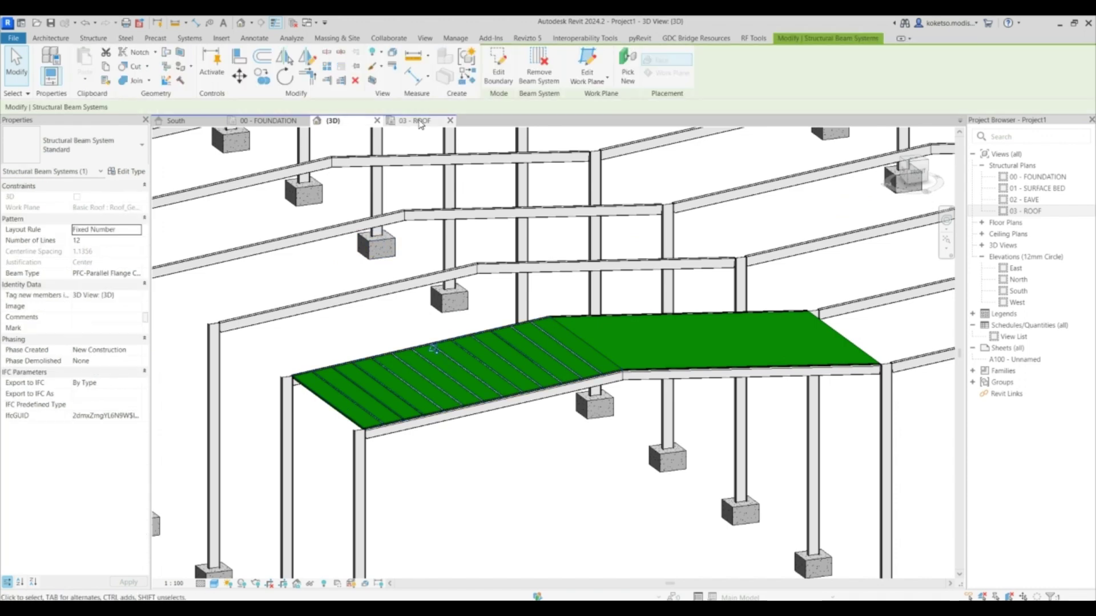
key(ctrl+Tab)
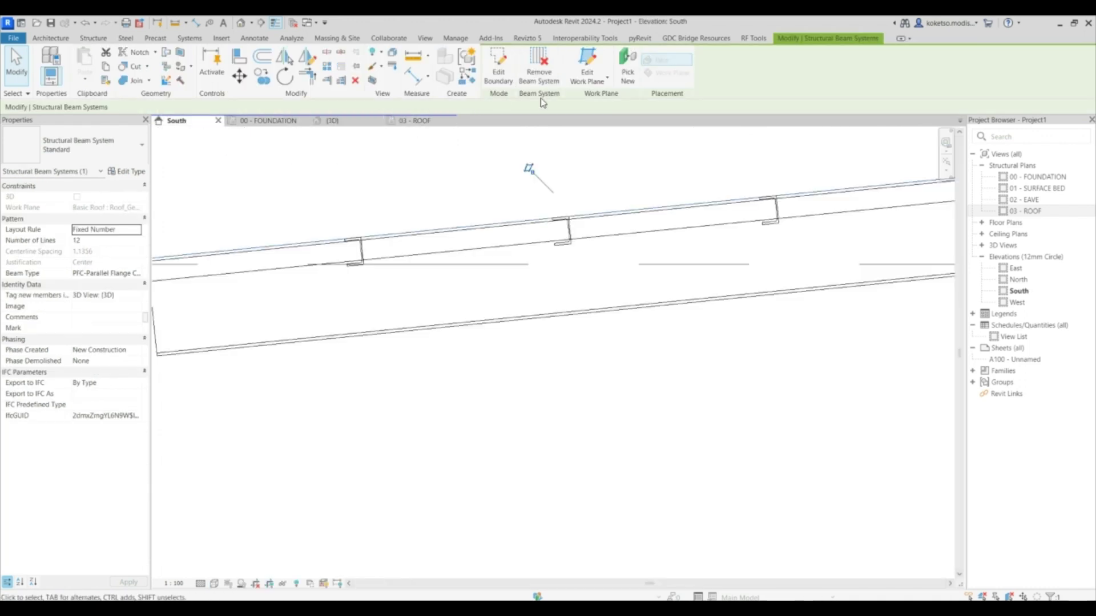
scroll(490, 146, down, 2)
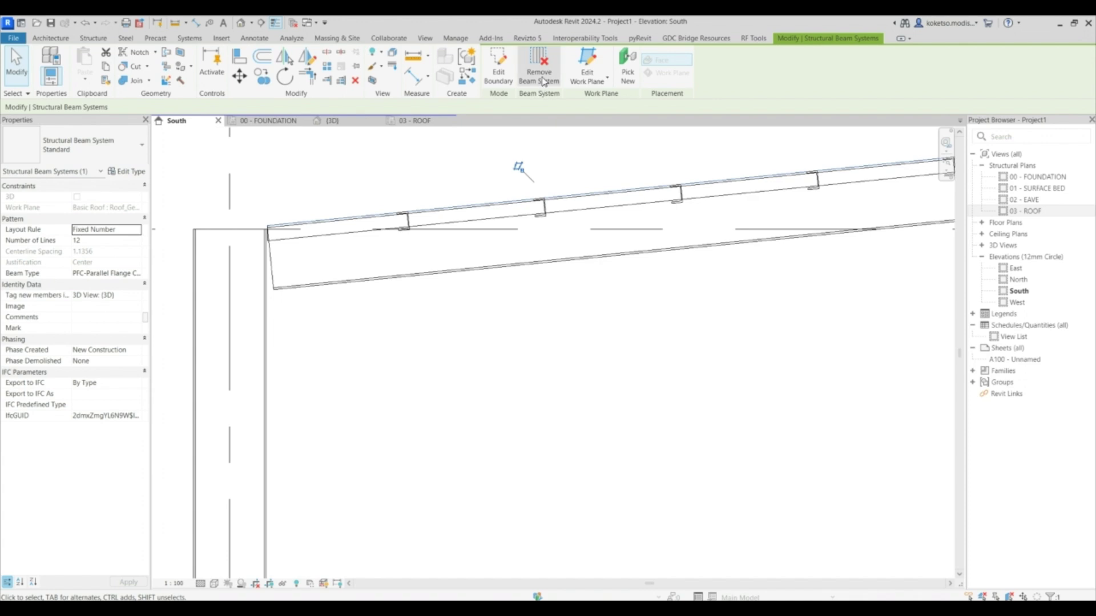
click(543, 72)
scroll(425, 203, up, 3)
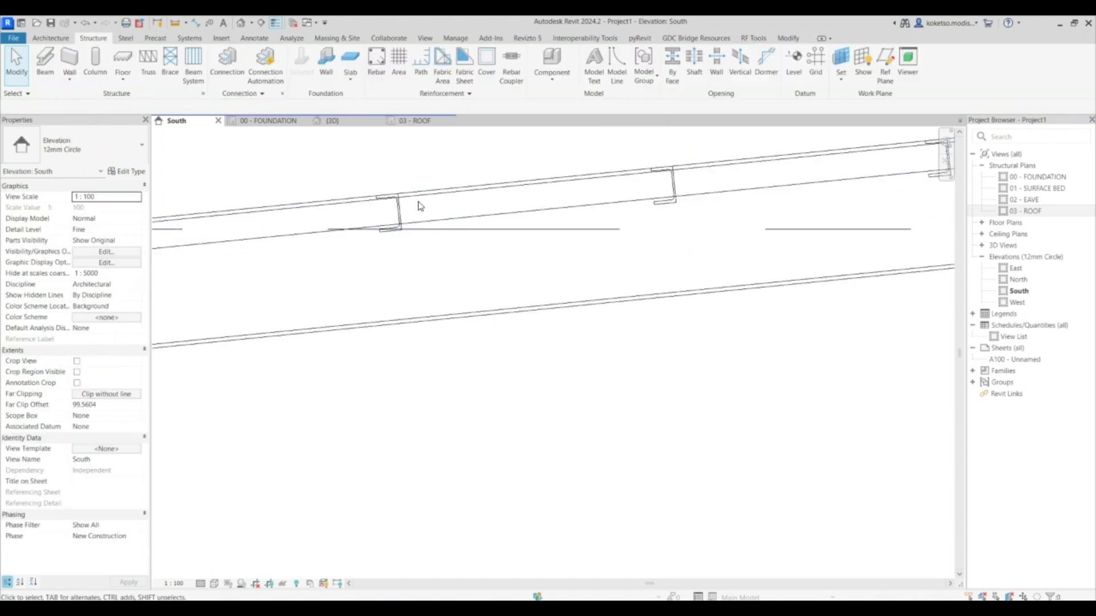
Examine how the channel purlins bear on the rafter in the South elevation, and delete the extruded roof over them
scroll(384, 230, down, 2)
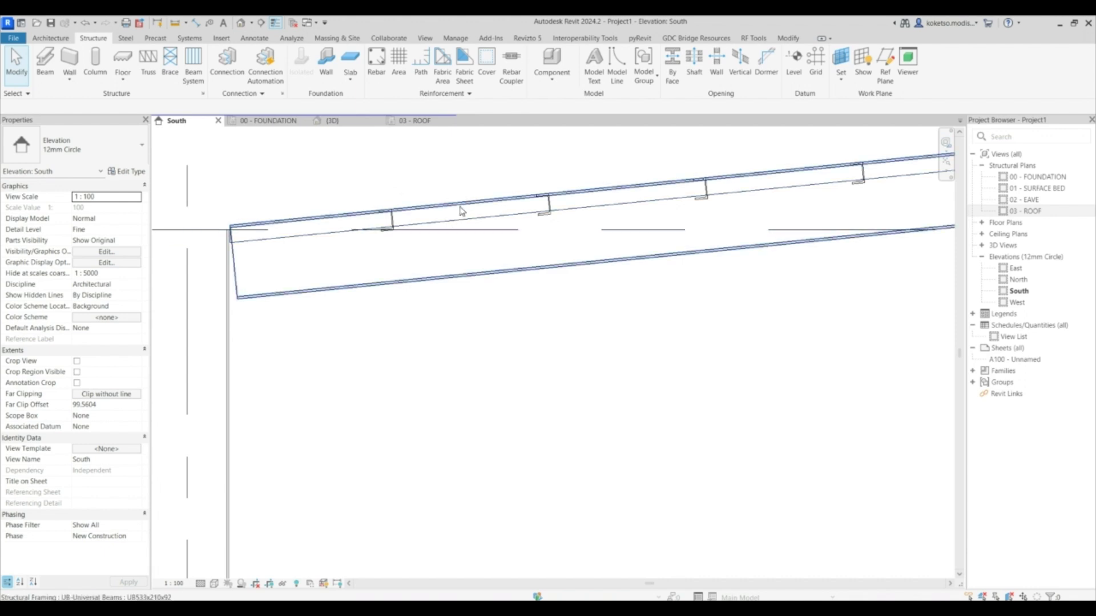
middle_drag(455, 215, 446, 246)
click(386, 267)
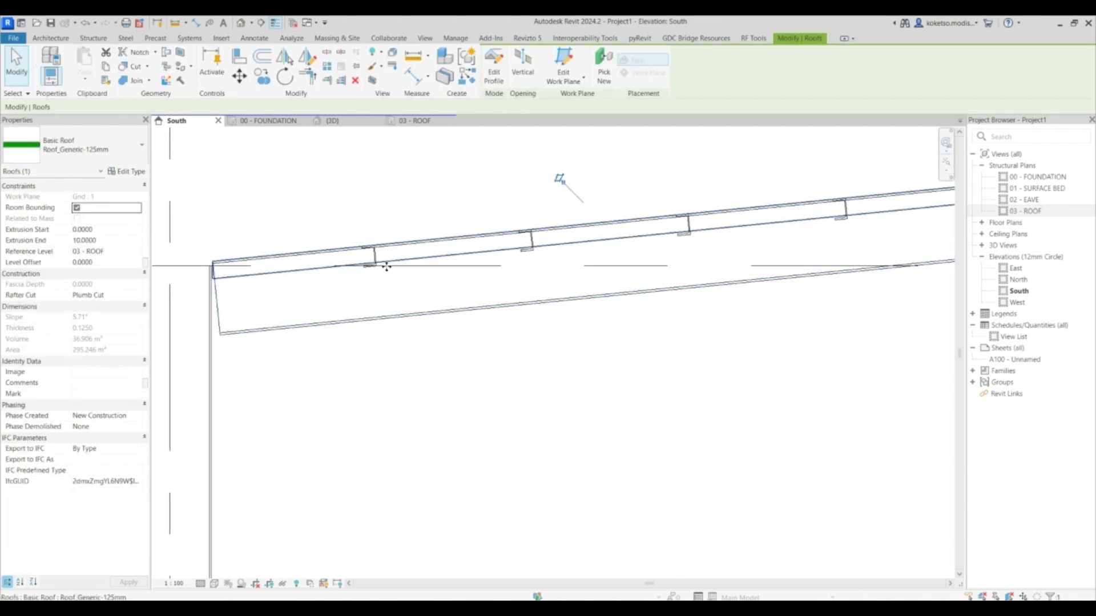
scroll(386, 266, up, 2)
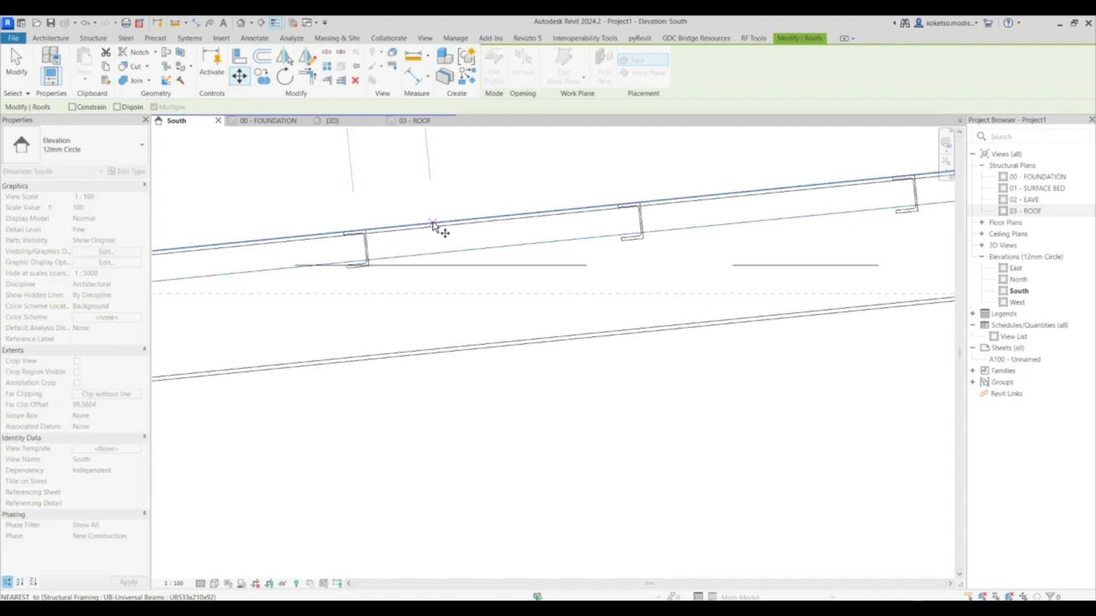
middle_drag(436, 208, 435, 183)
scroll(377, 259, up, 3)
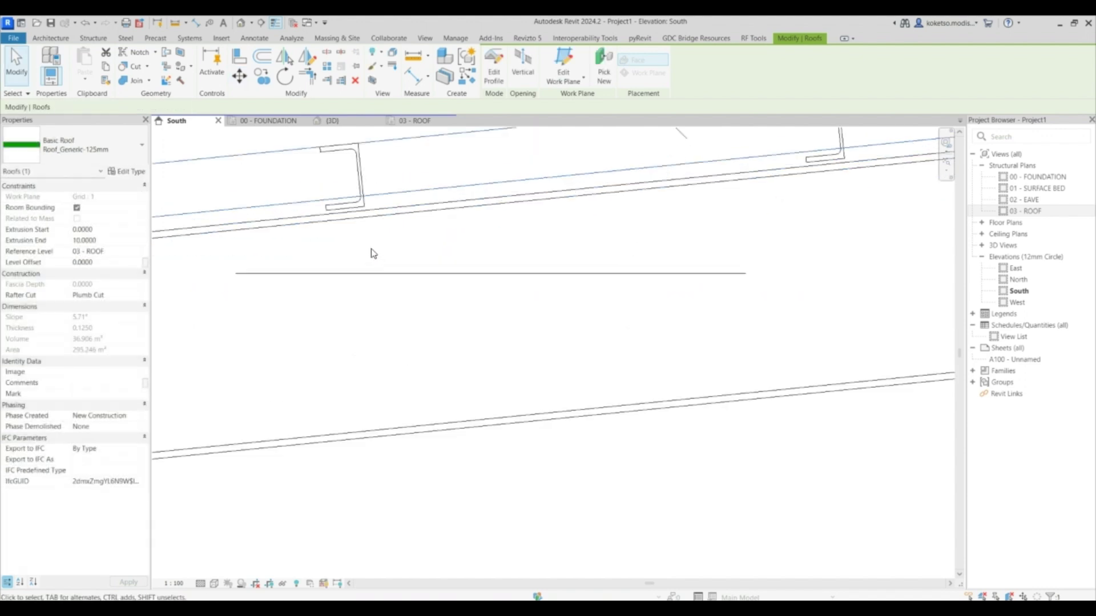
scroll(330, 219, down, 2)
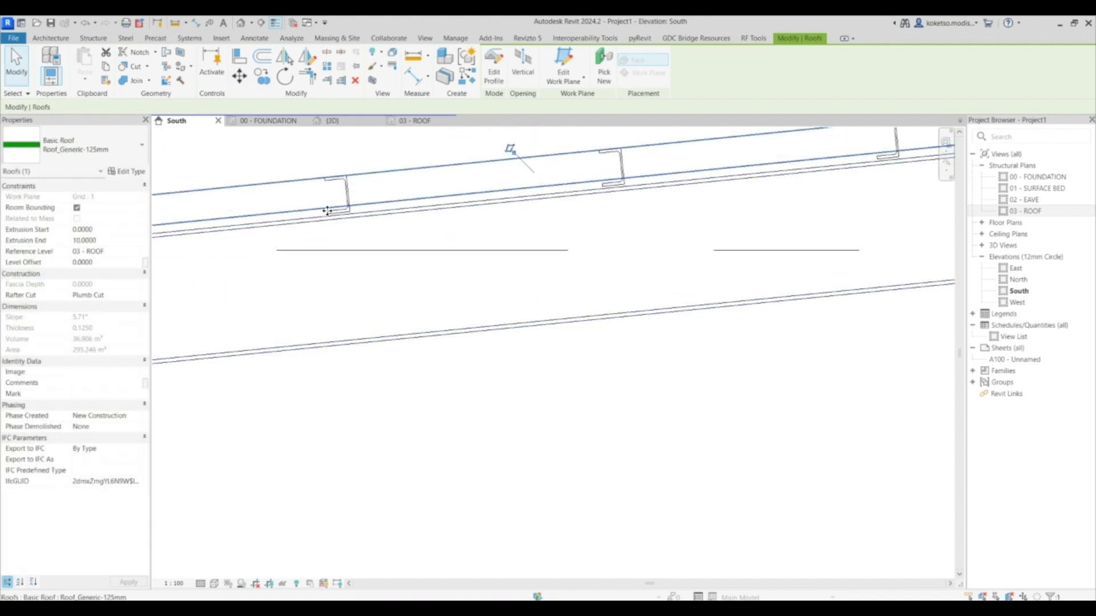
scroll(330, 211, up, 2)
scroll(335, 220, up, 4)
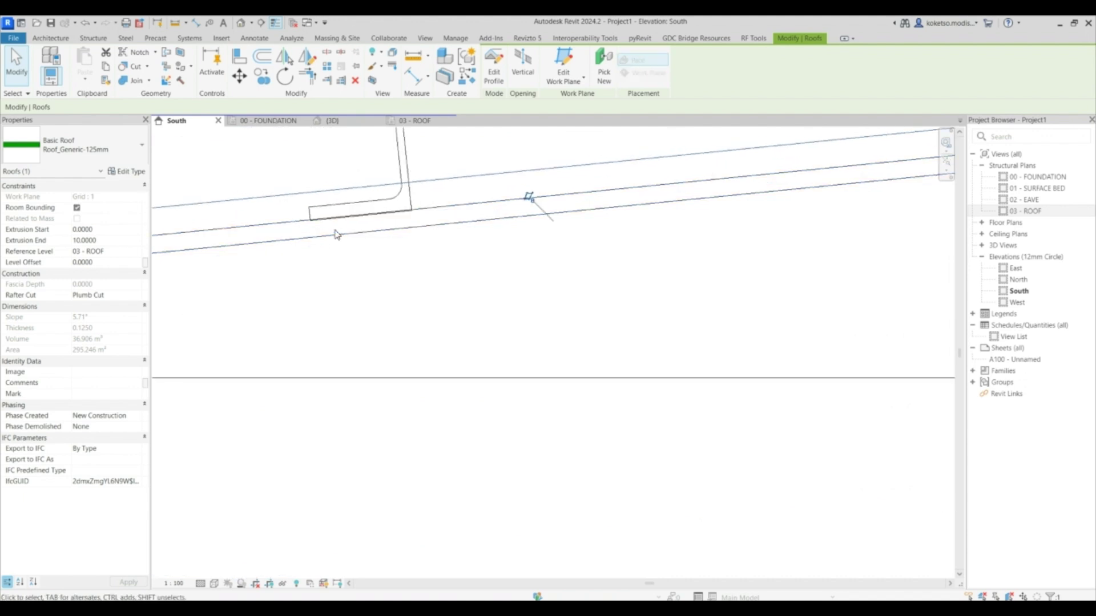
scroll(335, 231, up, 4)
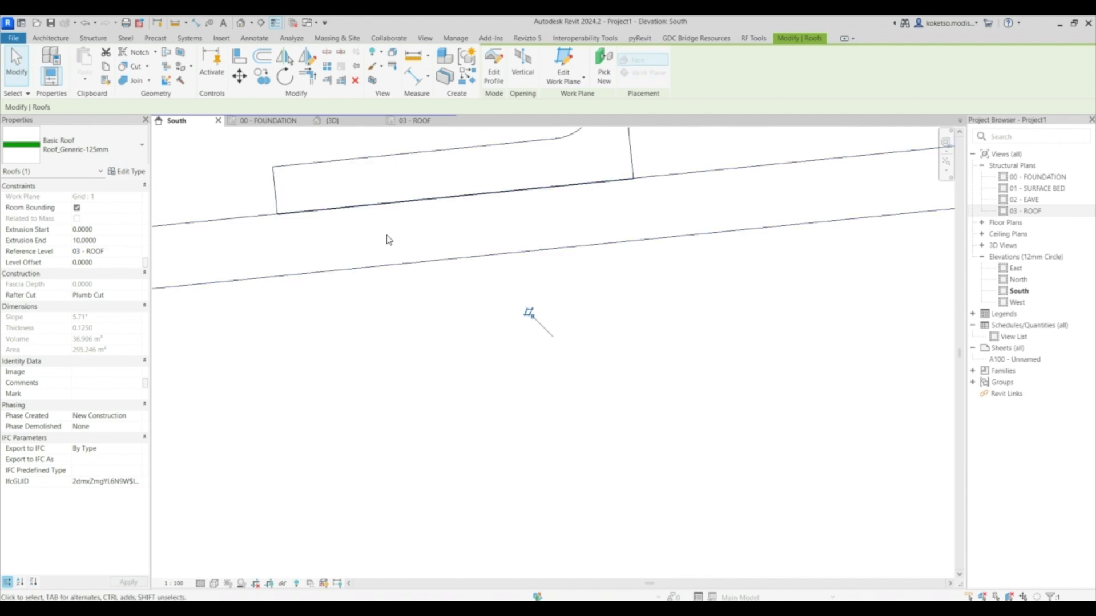
scroll(394, 259, down, 5)
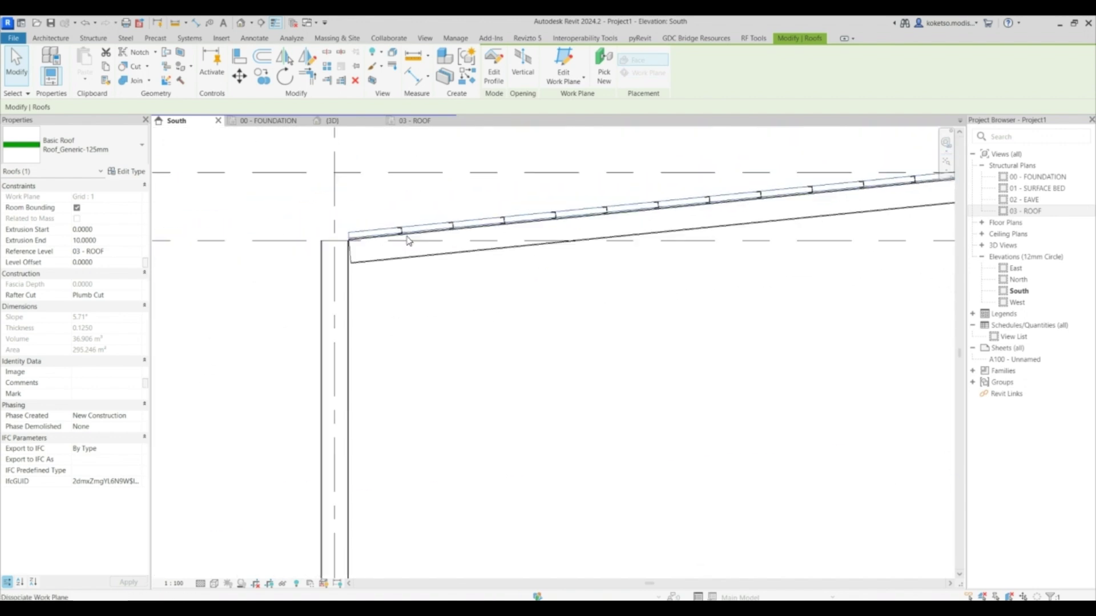
middle_drag(679, 240, 519, 231)
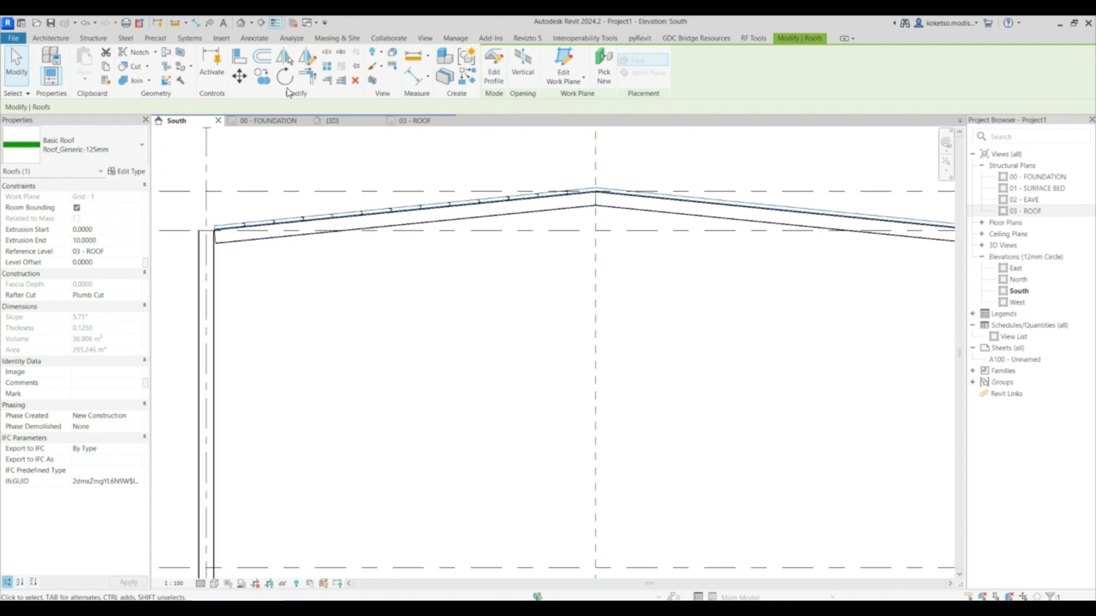
click(356, 81)
Select all PFC150x90x24 purlins visible in the South elevation and mirror them about the ridge reference plane onto the opposite slope
scroll(508, 177, up, 2)
click(506, 210)
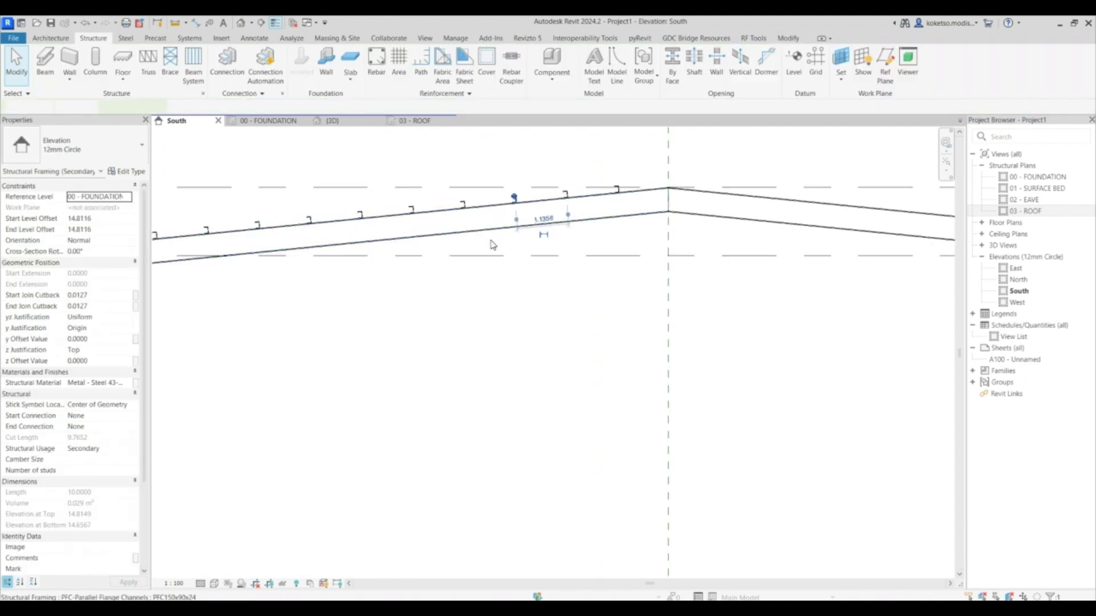
right_click(420, 313)
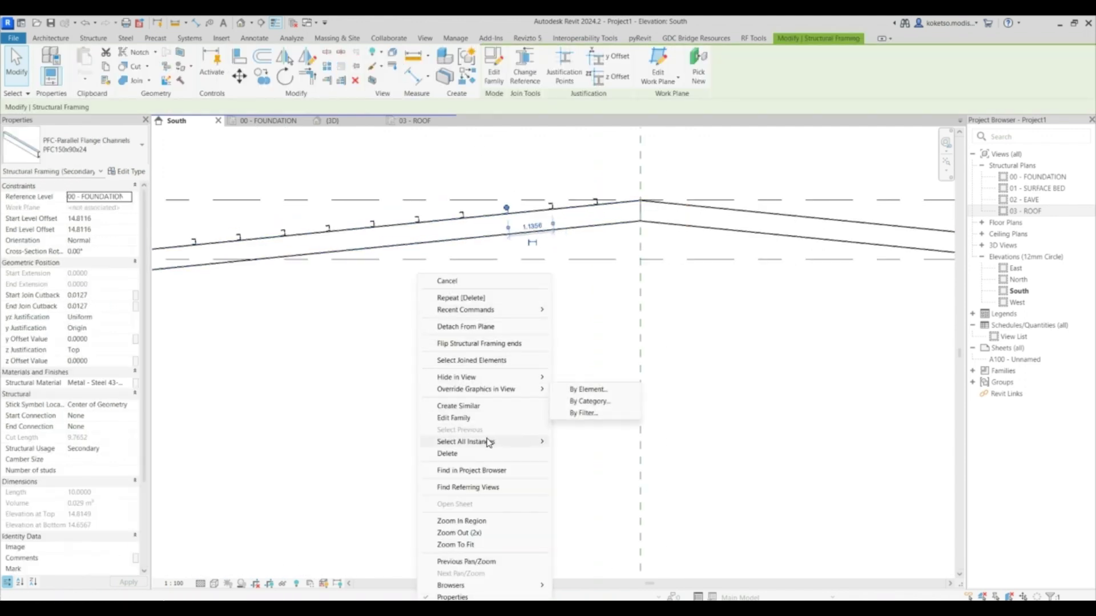
mouse_move(485, 442)
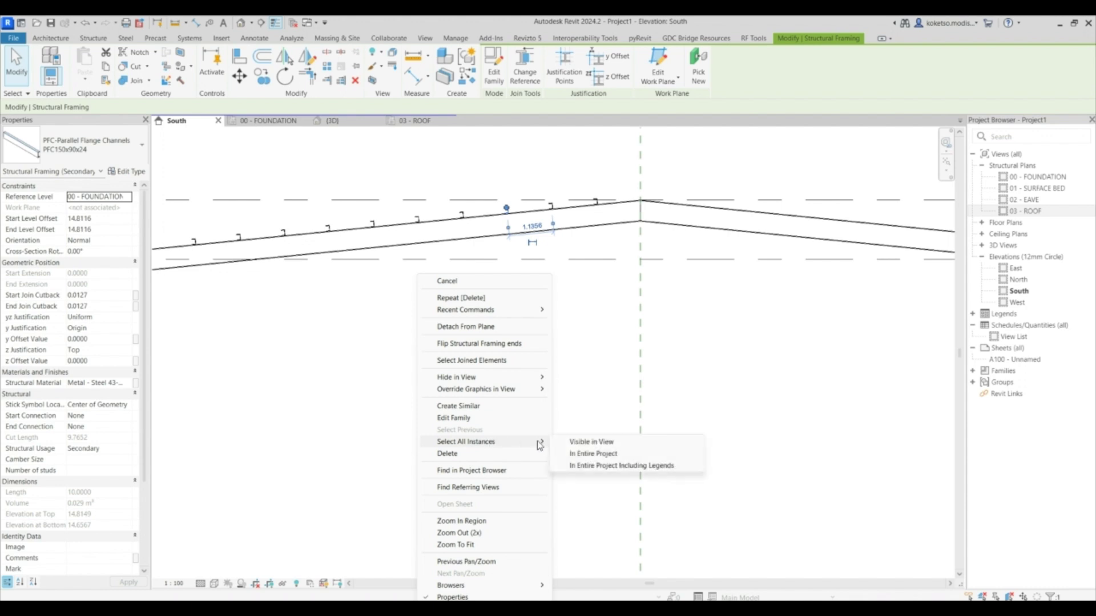
click(578, 442)
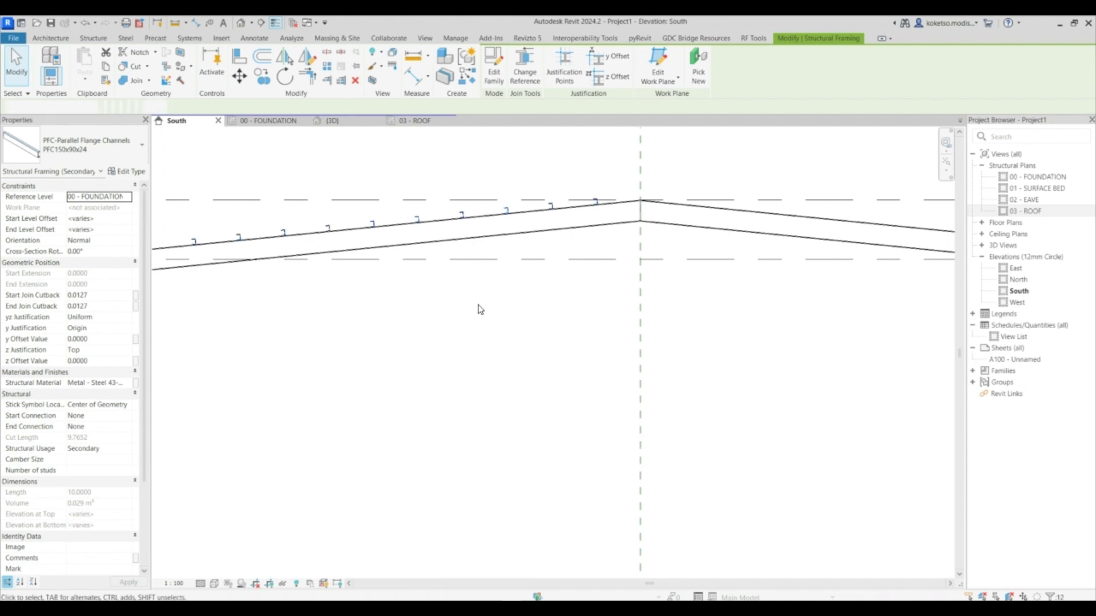
scroll(619, 311, down, 2)
middle_drag(619, 311, 542, 298)
click(286, 57)
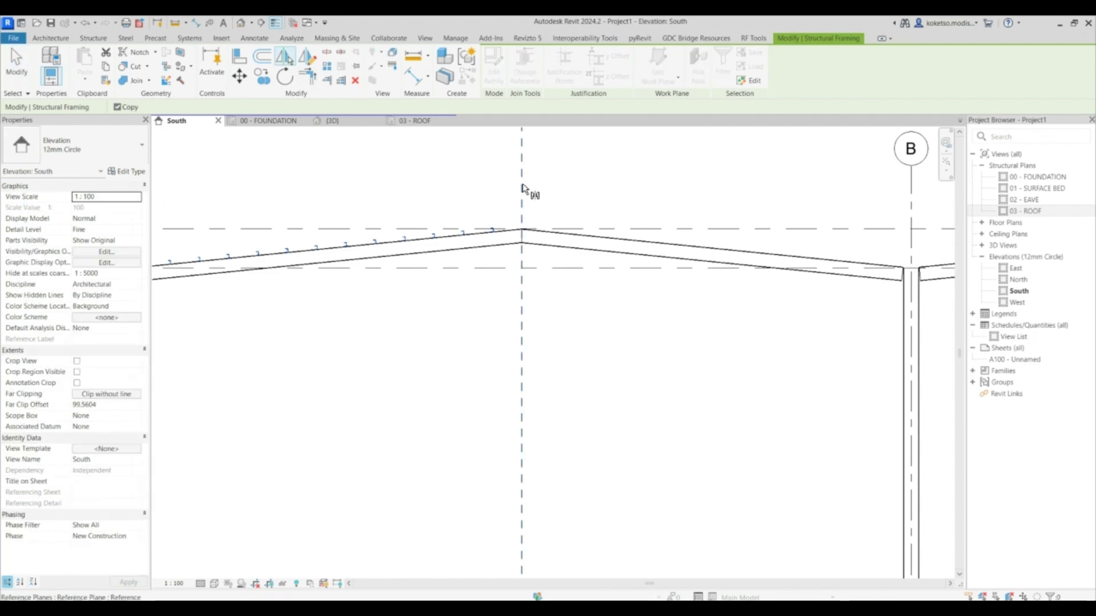
click(522, 223)
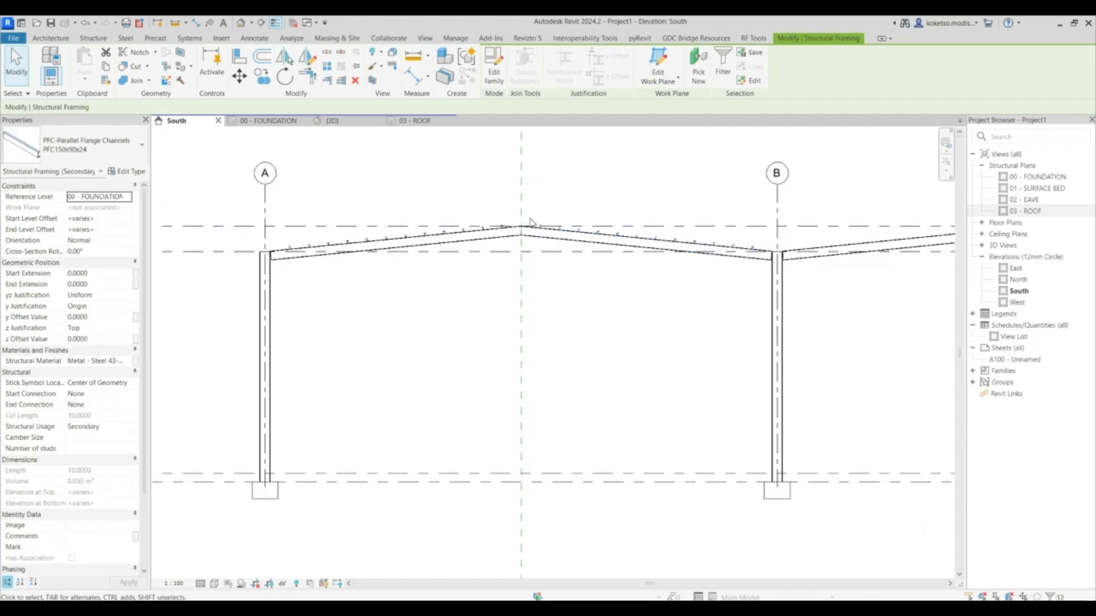
Select all channel purlins visible in 3D and, in the 03 - ROOF plan, copy them grid line to grid line into the next four bays
scroll(528, 233, down, 2)
click(364, 123)
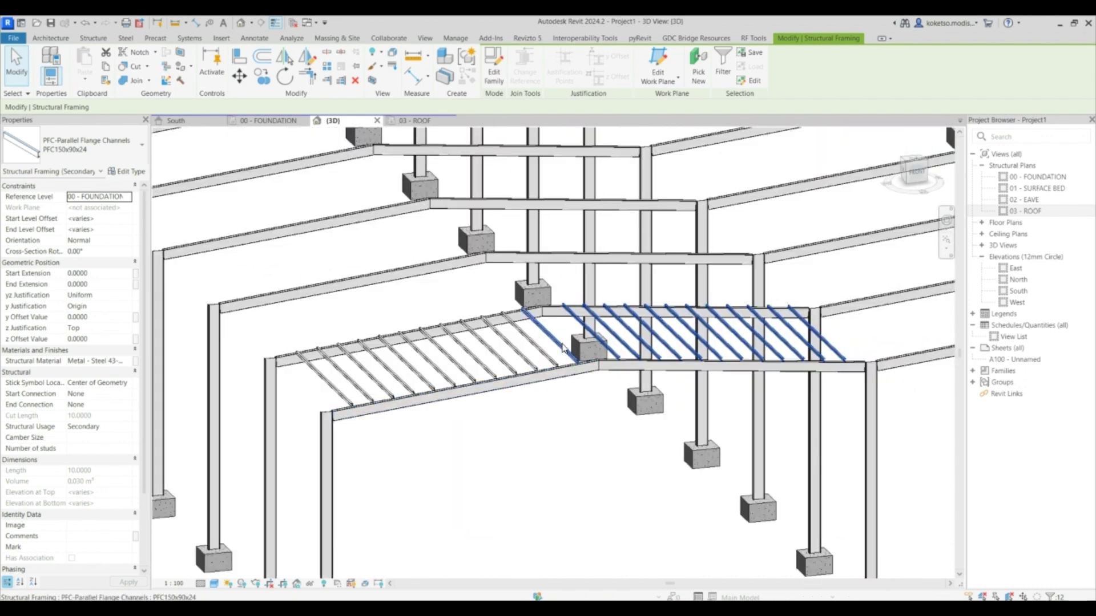
right_click(538, 428)
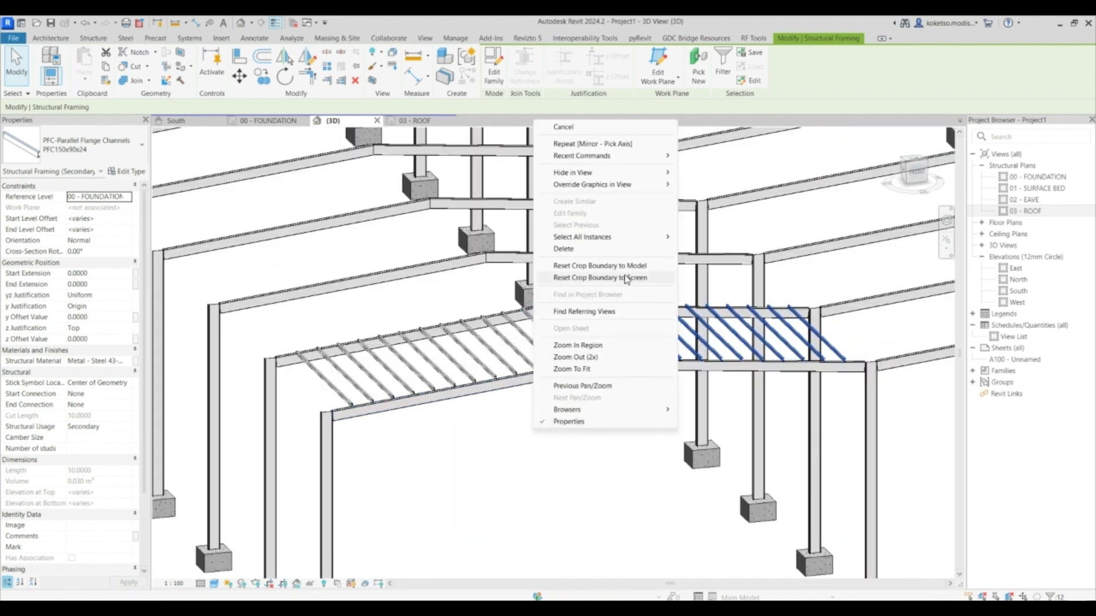
mouse_move(598, 238)
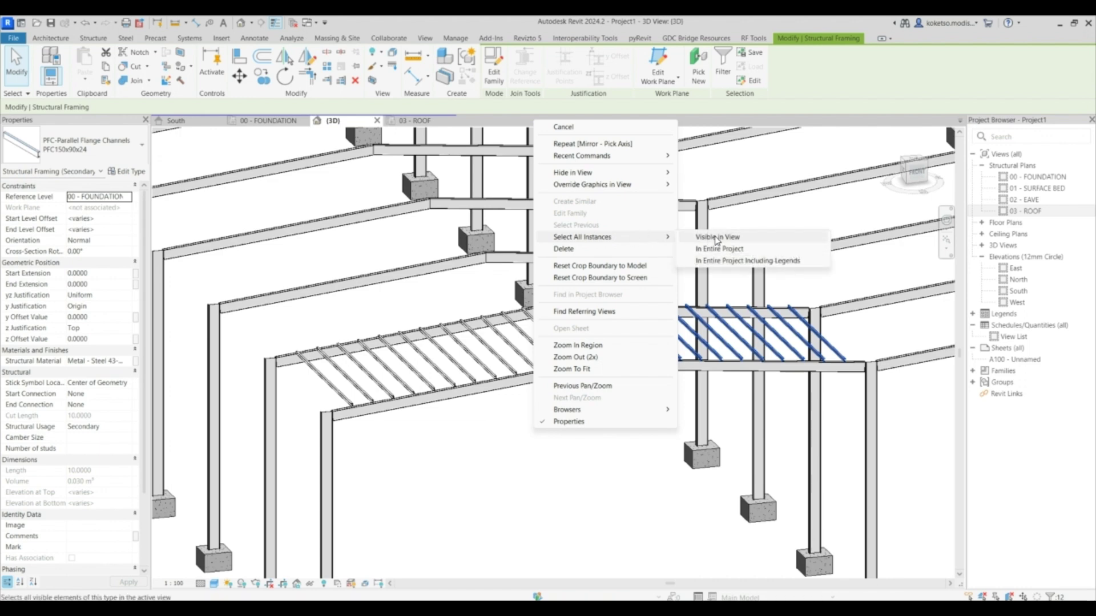
click(717, 238)
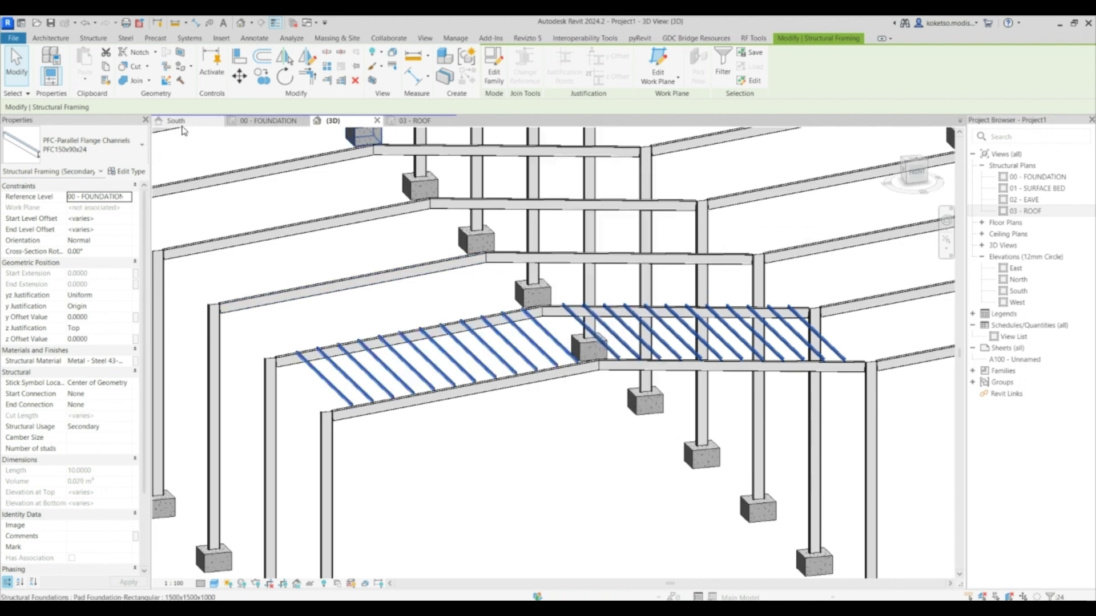
click(404, 121)
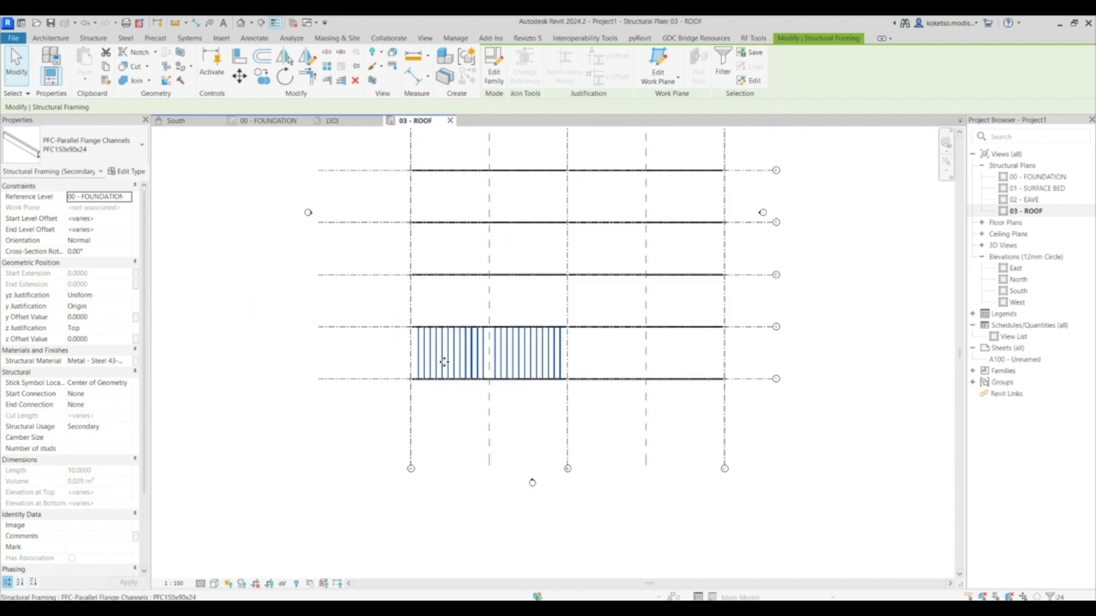
click(380, 378)
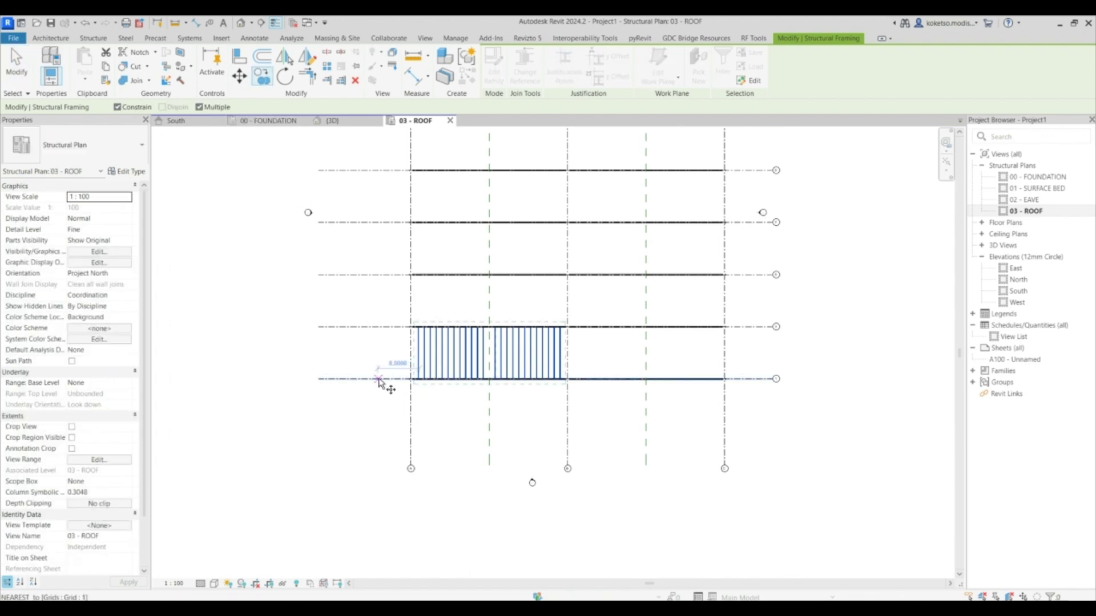
click(378, 323)
click(380, 274)
middle_drag(380, 275, 401, 368)
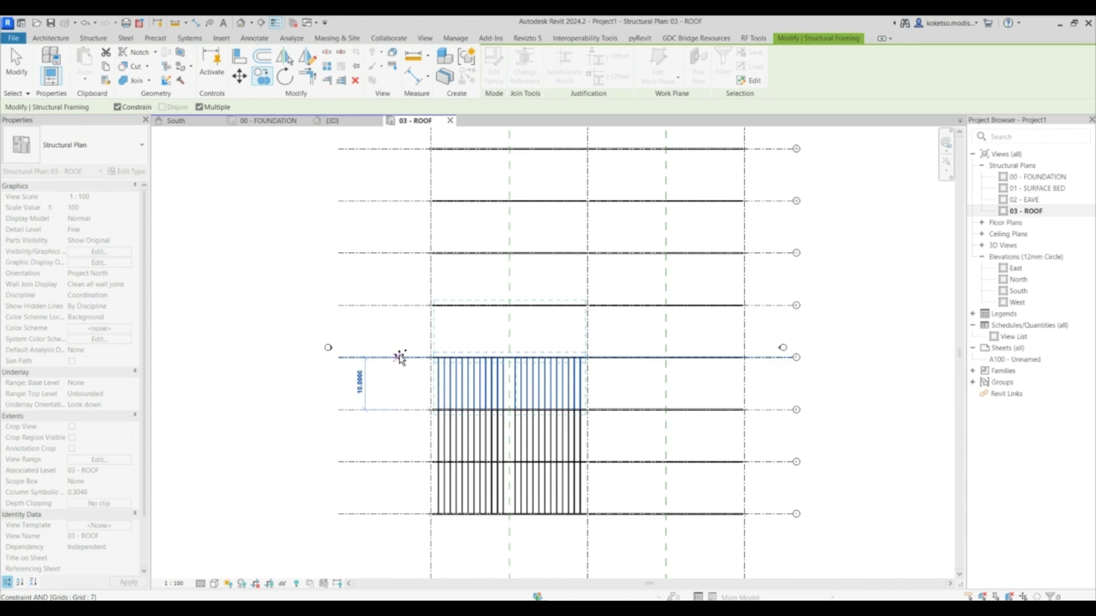
click(401, 320)
click(399, 302)
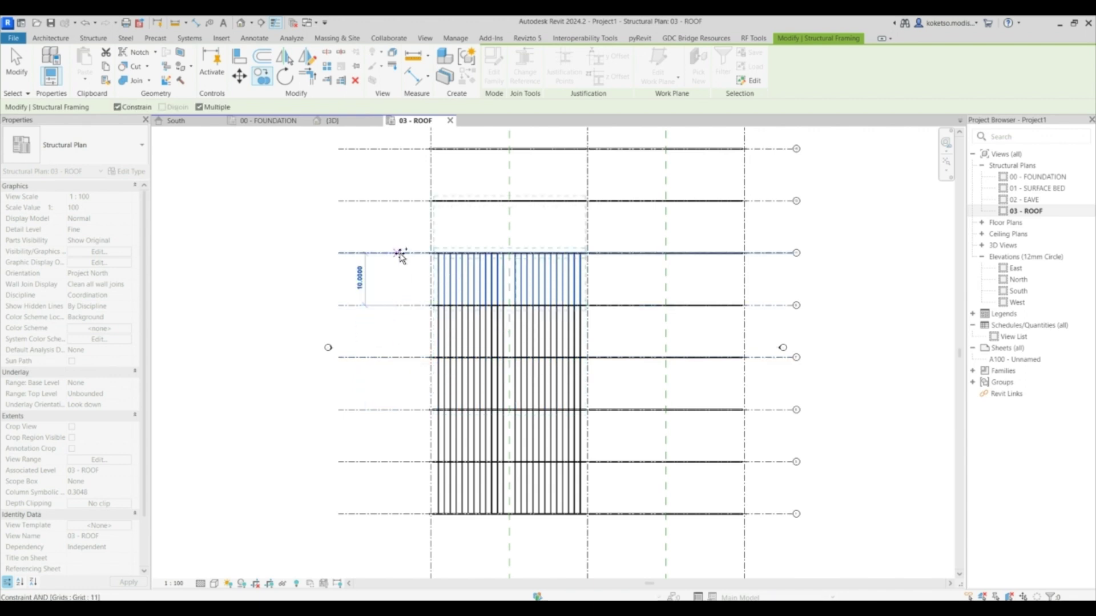
Copy the purlins into the remaining four bays of the 03 - ROOF plan, and check the framing in 3D
click(400, 264)
middle_drag(400, 220, 412, 339)
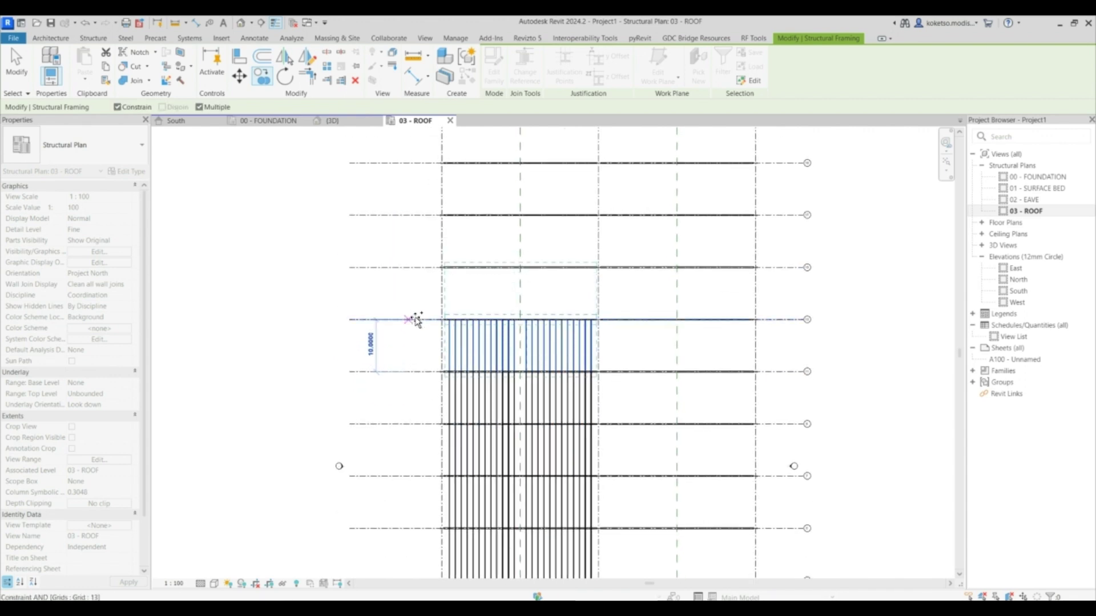
click(411, 312)
click(410, 265)
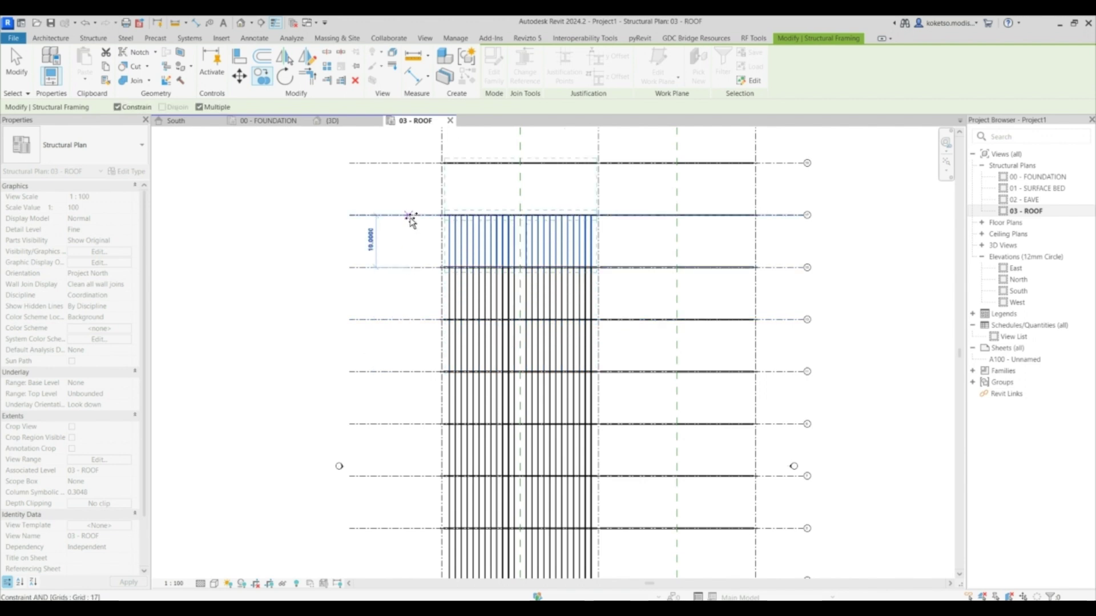
click(408, 216)
scroll(432, 270, down, 3)
key(Escape)
key(Escape)
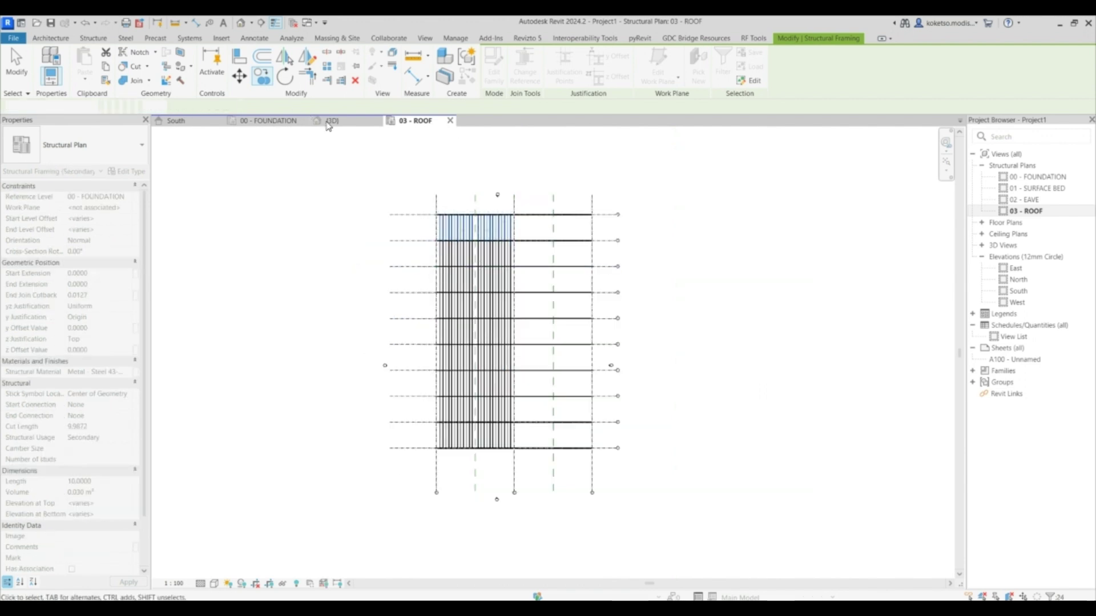
click(331, 122)
shift+middle_drag(570, 419, 586, 455)
scroll(577, 399, down, 3)
scroll(505, 442, up, 4)
click(402, 346)
scroll(407, 339, down, 3)
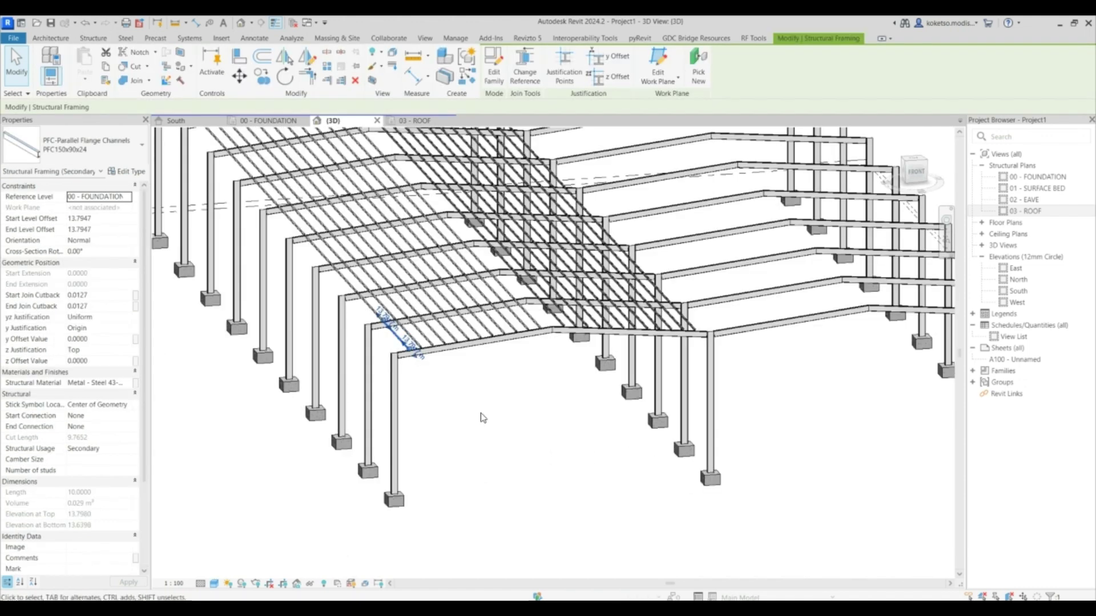
right_click(481, 415)
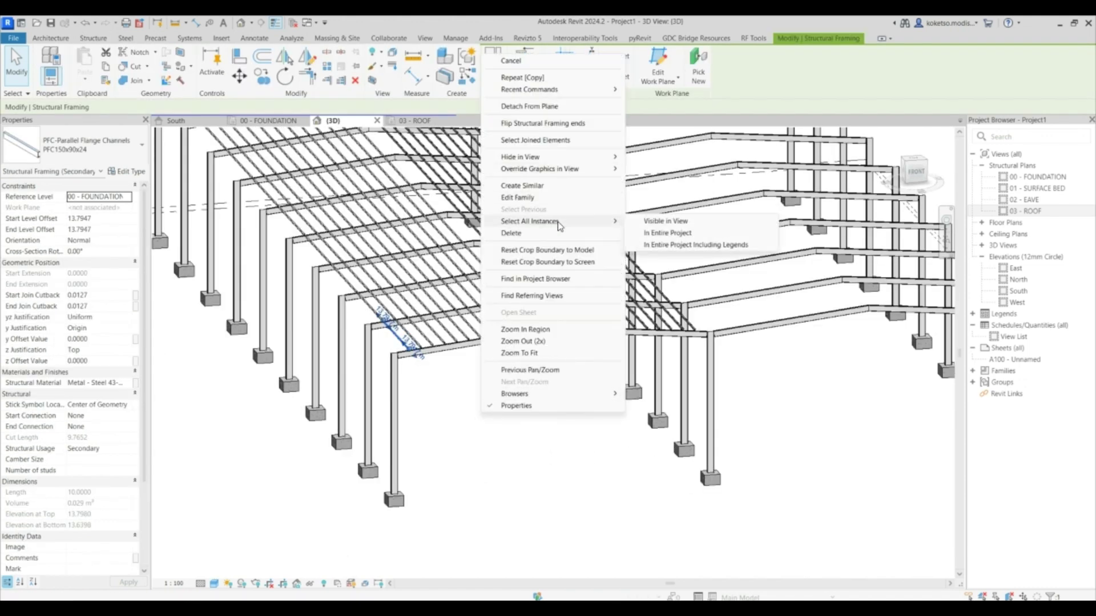
key(Escape)
key(Escape)
Examine the purlin layout along the full length of the first span in the 3D view
scroll(579, 228, down, 3)
scroll(514, 311, up, 1)
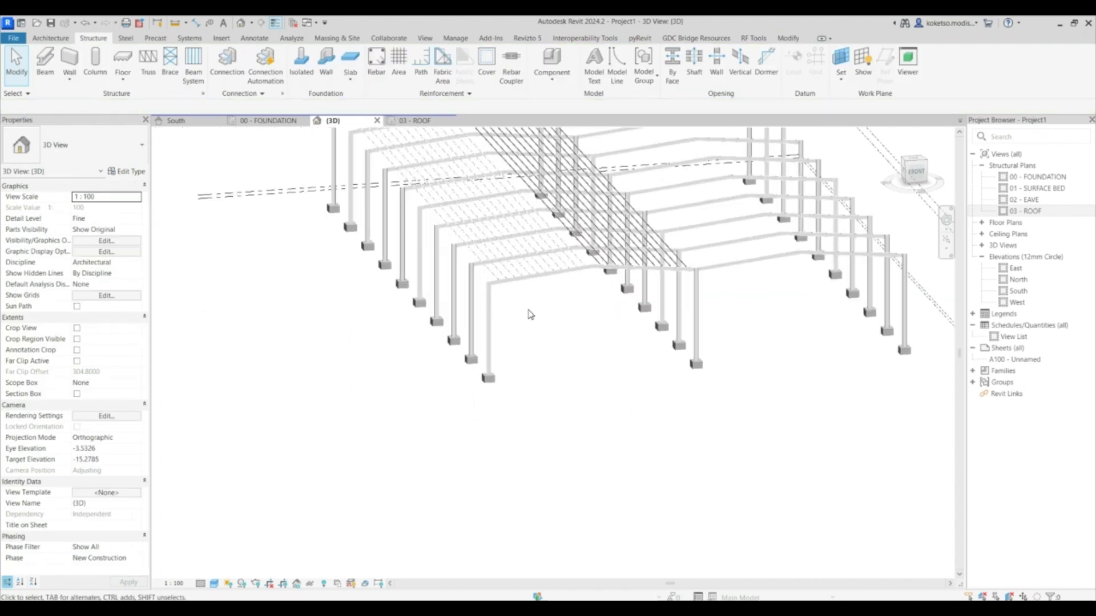
middle_drag(550, 326, 447, 391)
scroll(442, 379, up, 1)
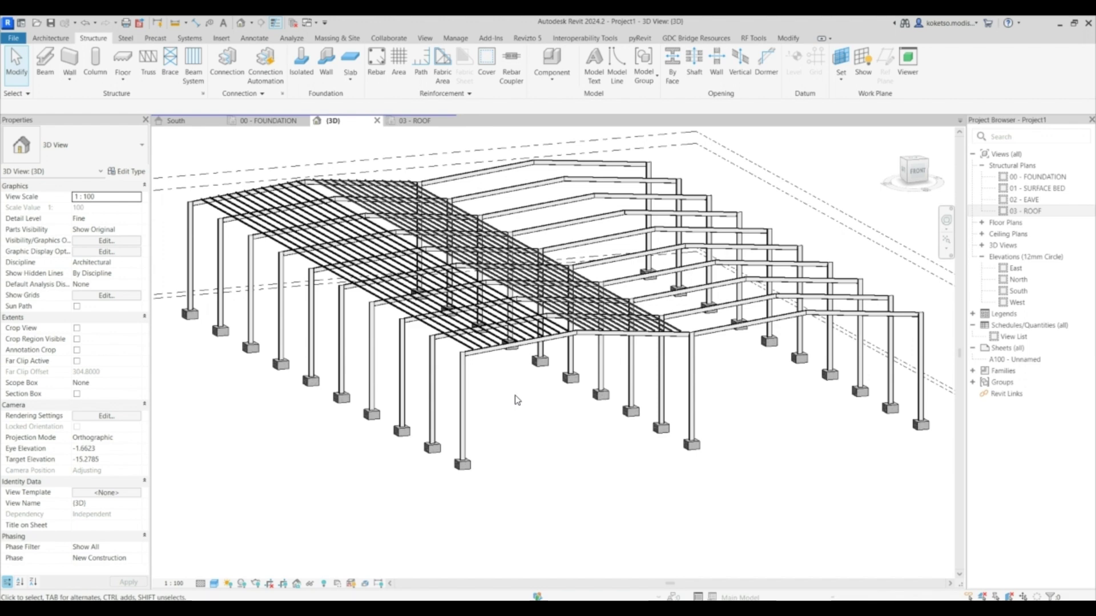
shift+middle_drag(497, 406, 487, 343)
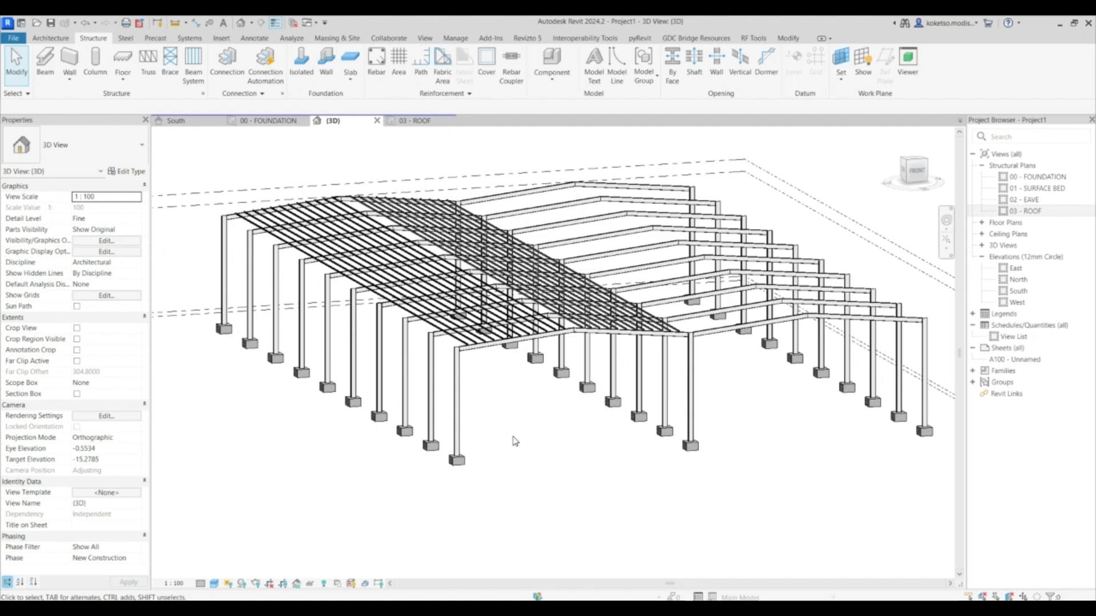
shift+middle_drag(518, 438, 459, 317)
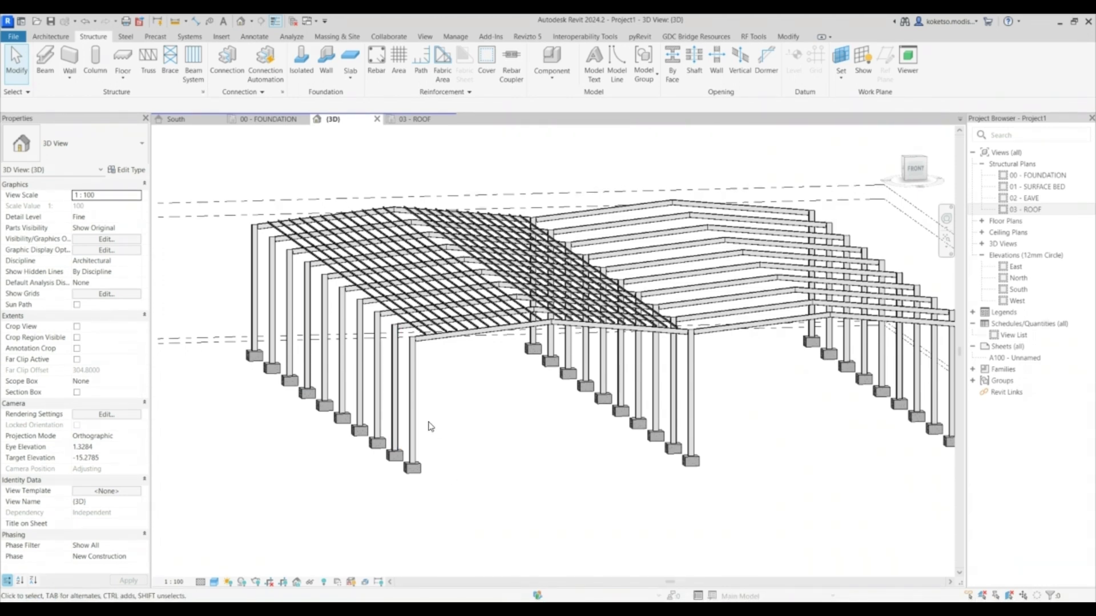
In the South elevation, create an extrusion roof at level 03 - ROOF from a vertical profile line along the grid A column's outer face
click(188, 120)
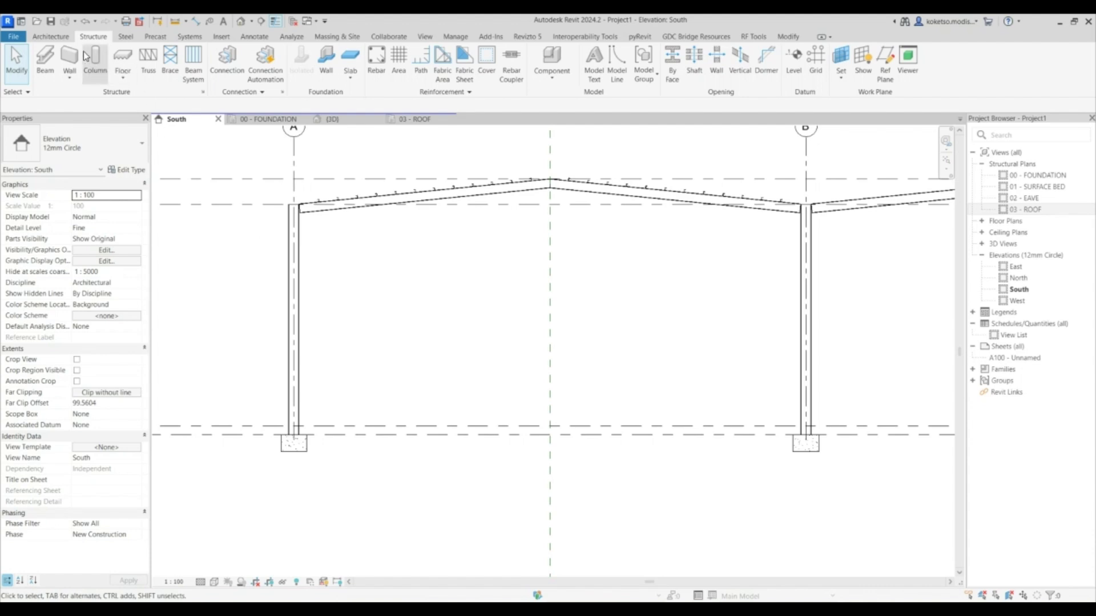
click(52, 37)
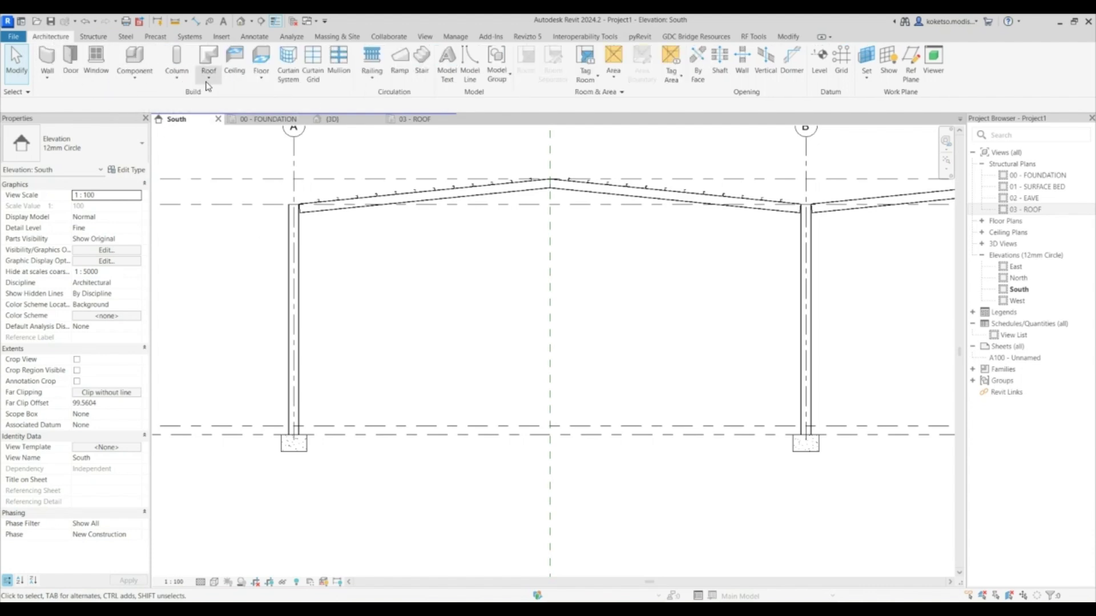
click(209, 83)
click(224, 130)
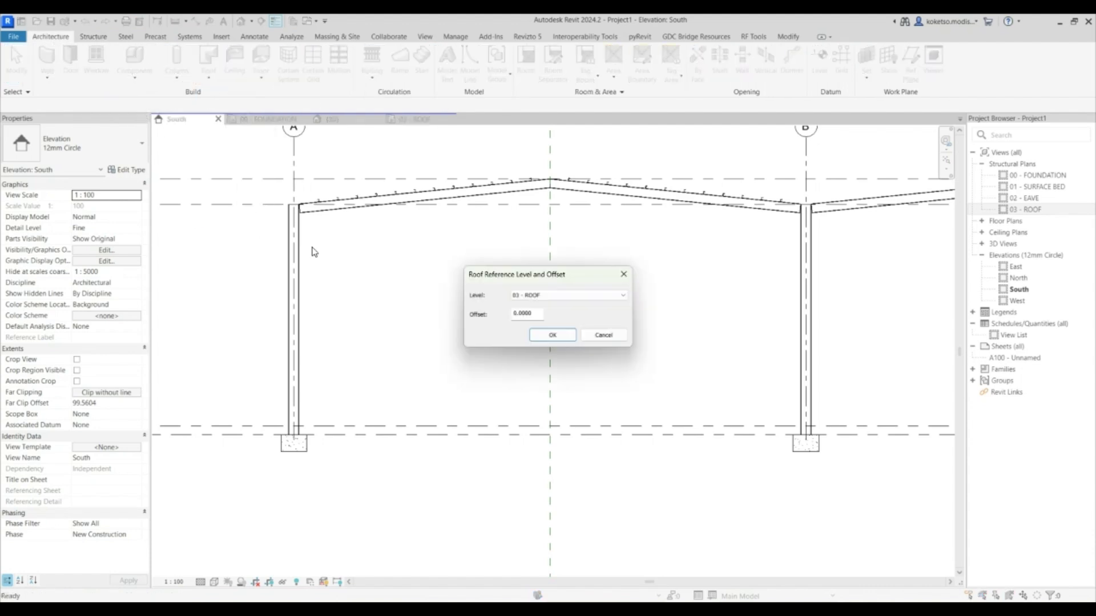
click(552, 335)
scroll(293, 207, up, 5)
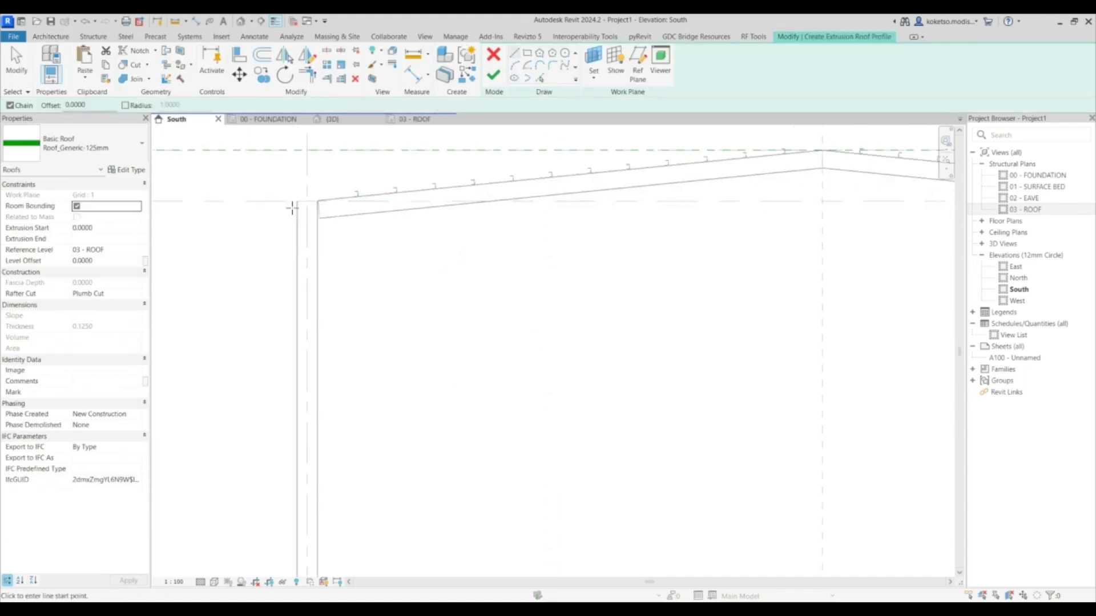
click(308, 186)
scroll(318, 313, down, 3)
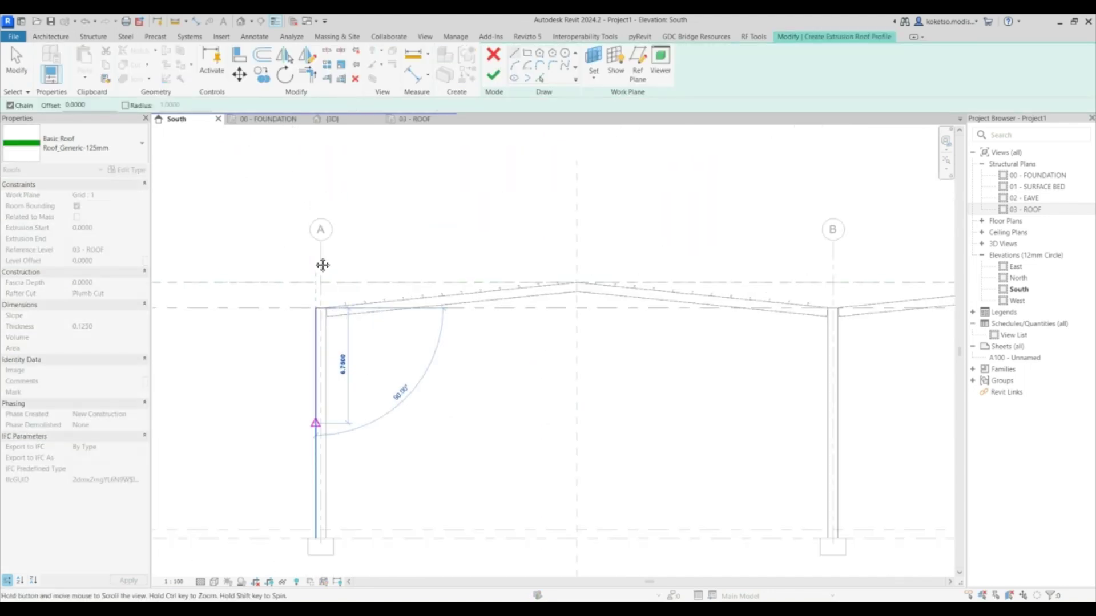
scroll(318, 264, up, 3)
scroll(316, 325, up, 6)
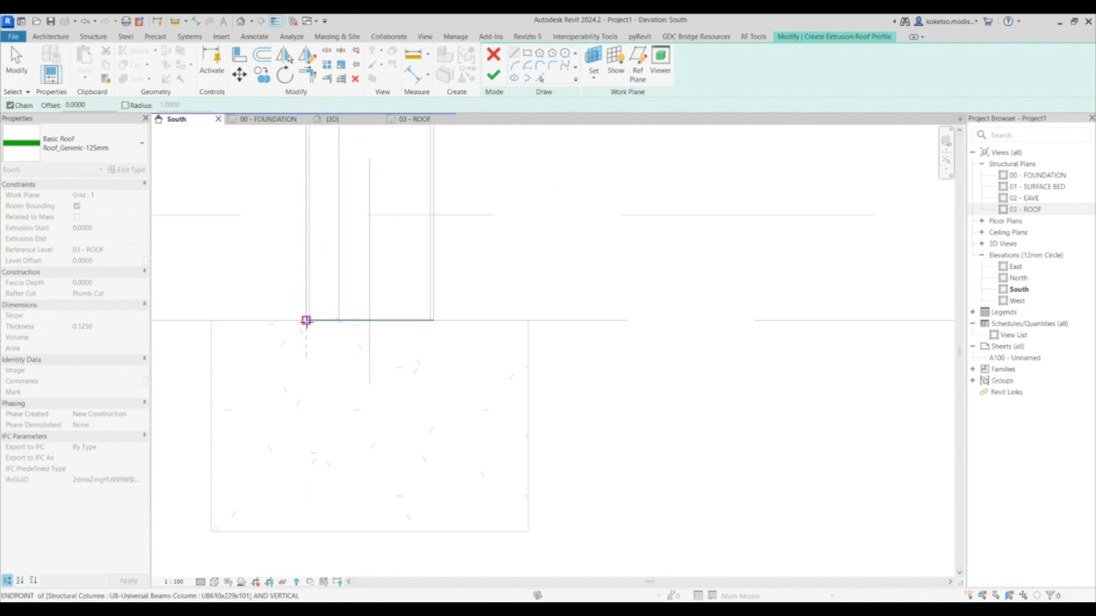
click(306, 320)
scroll(351, 367, down, 3)
key(Escape)
key(Escape)
scroll(354, 249, down, 4)
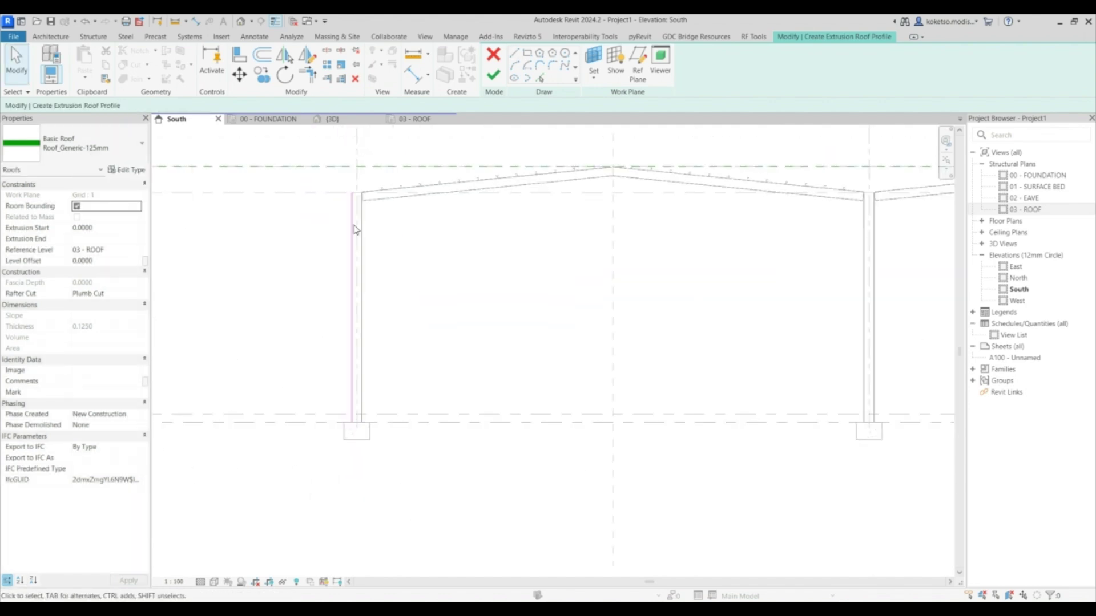
click(493, 76)
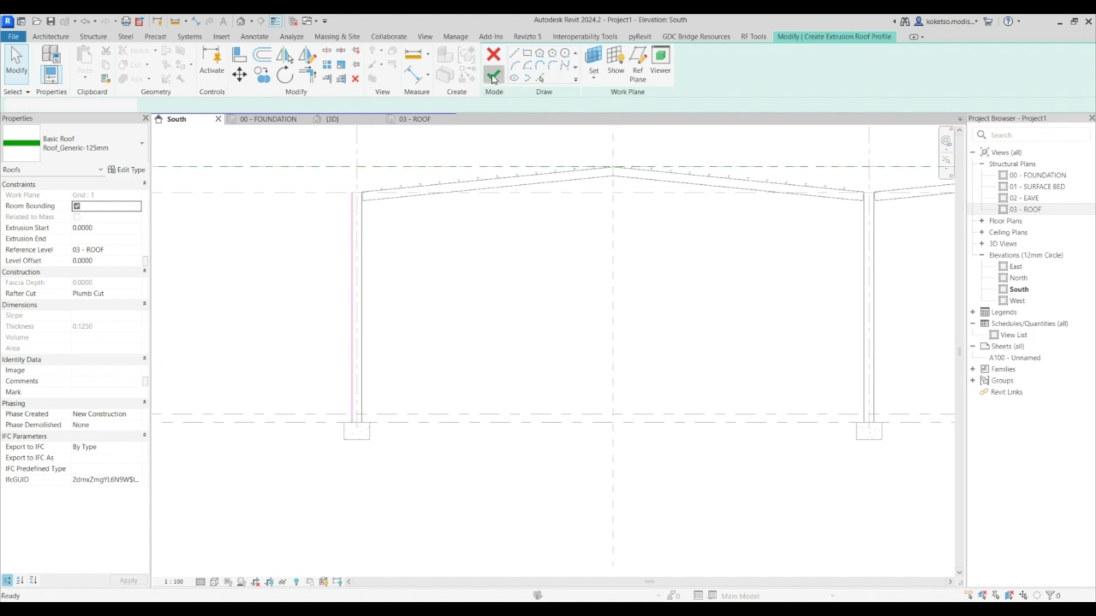
In the West elevation, shorten the vertical roof panel's extrusion to the neighbouring grid line, giving an Extrusion End of 10.0000
double_click(1016, 301)
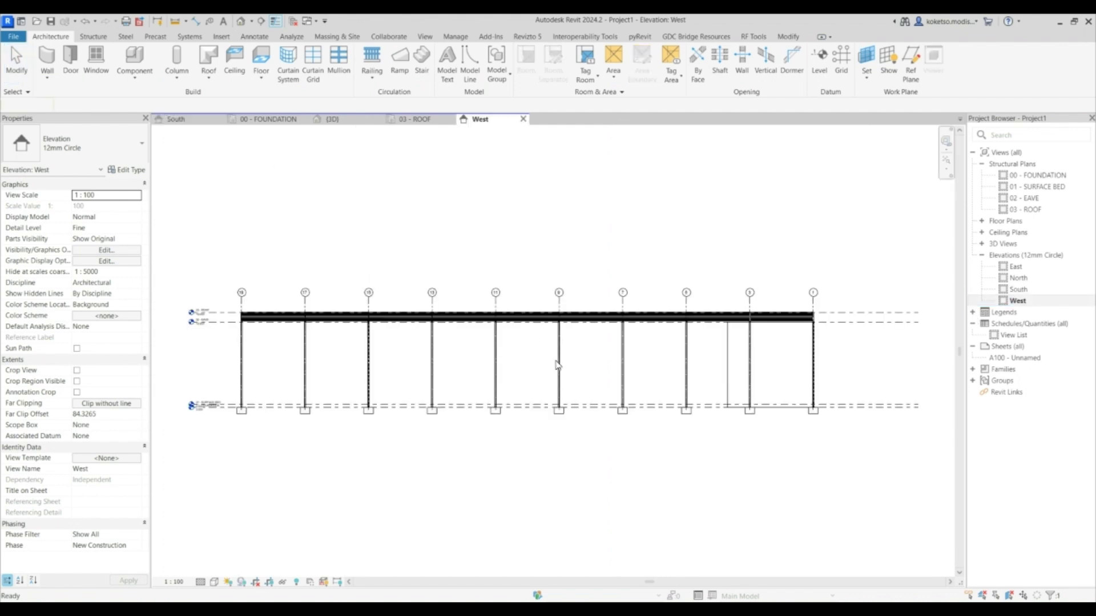
click(728, 365)
scroll(532, 324, up, 5)
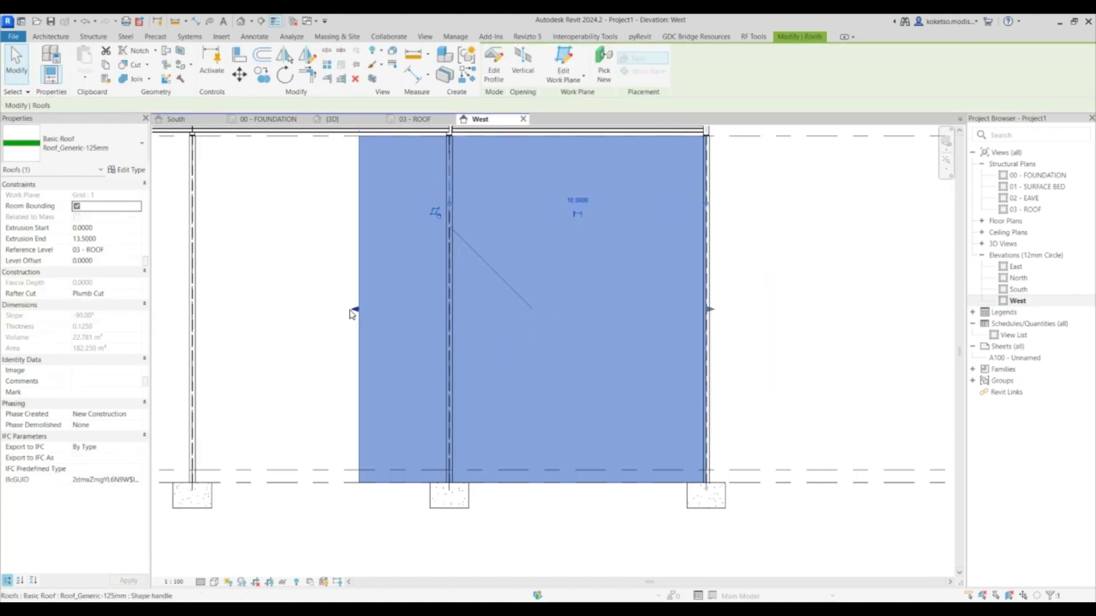
drag(353, 315, 432, 304)
scroll(474, 308, up, 3)
scroll(432, 304, down, 2)
scroll(729, 317, up, 2)
scroll(570, 323, down, 3)
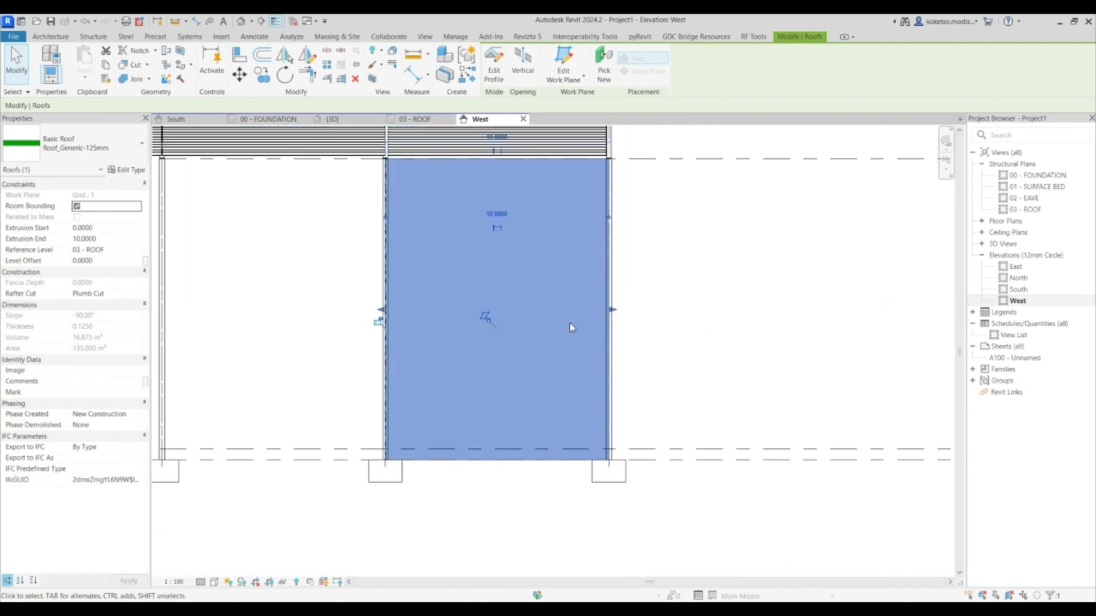
key(Escape)
In the 3D view, start a structural beam system and pick the vertical roof panel's outer face as its work plane
click(342, 119)
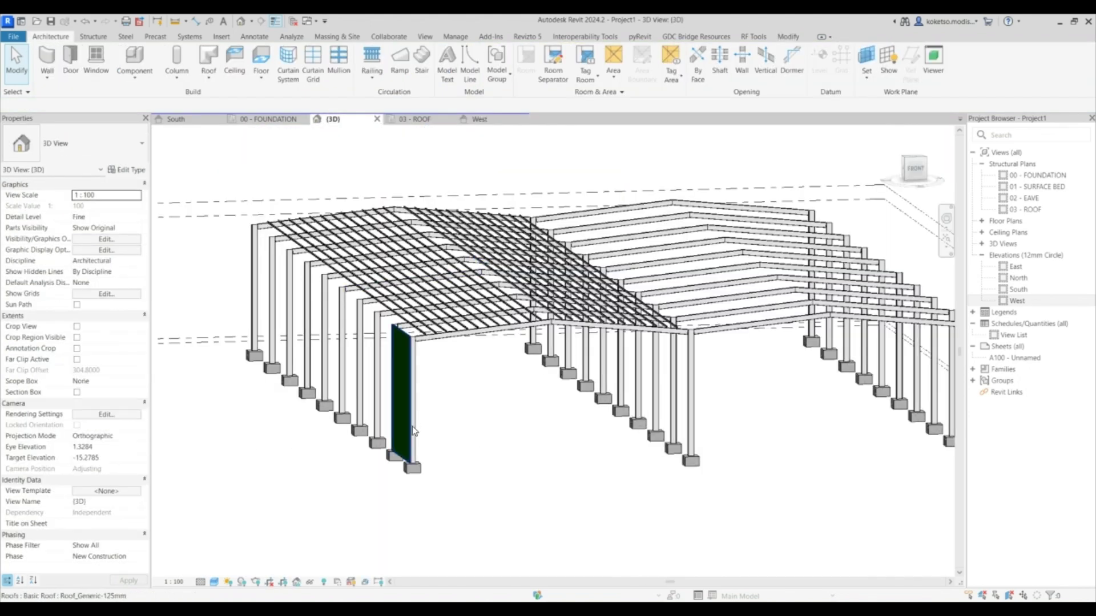
scroll(410, 435, up, 5)
middle_drag(477, 265, 502, 284)
click(92, 36)
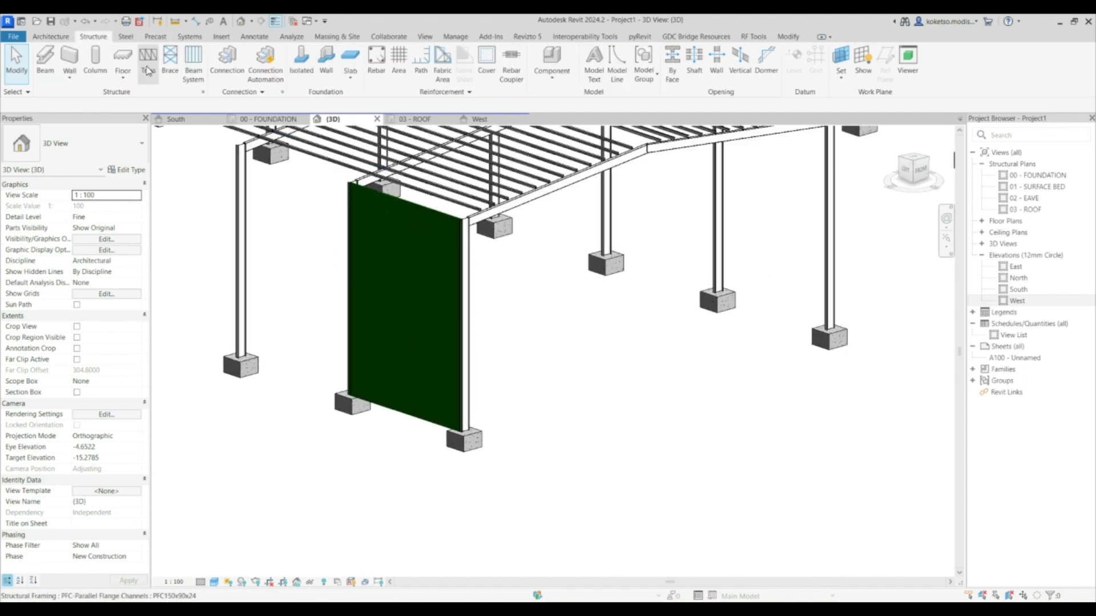
click(194, 60)
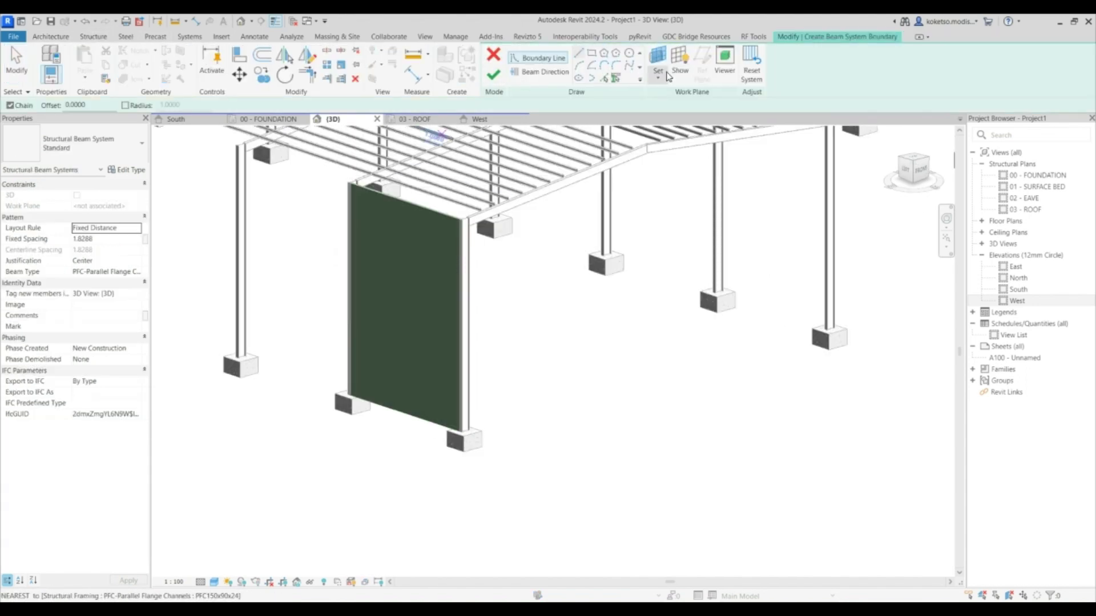
click(665, 74)
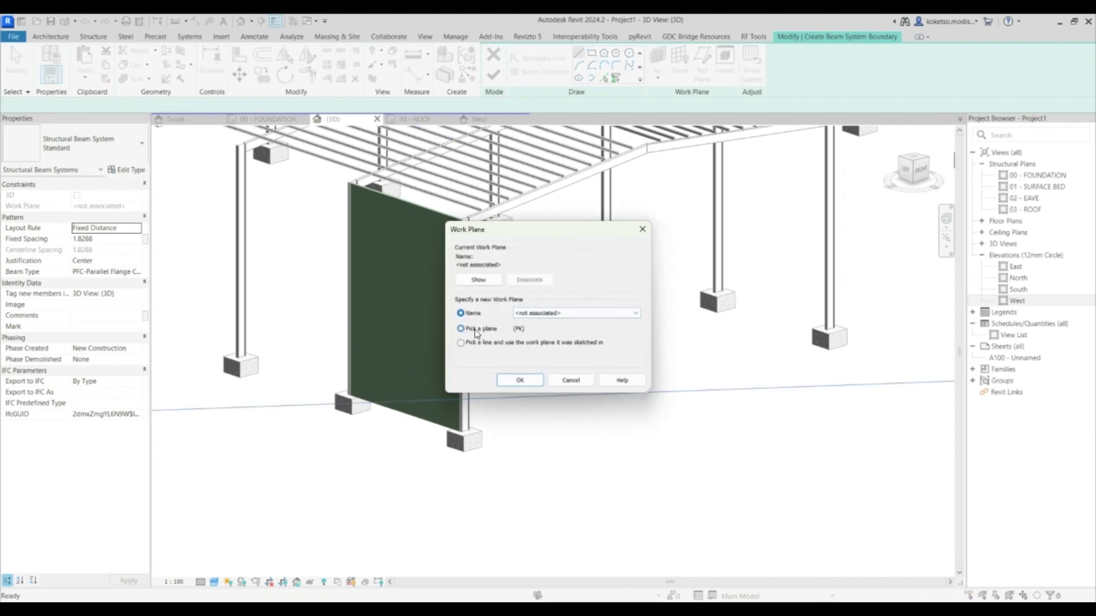
click(519, 381)
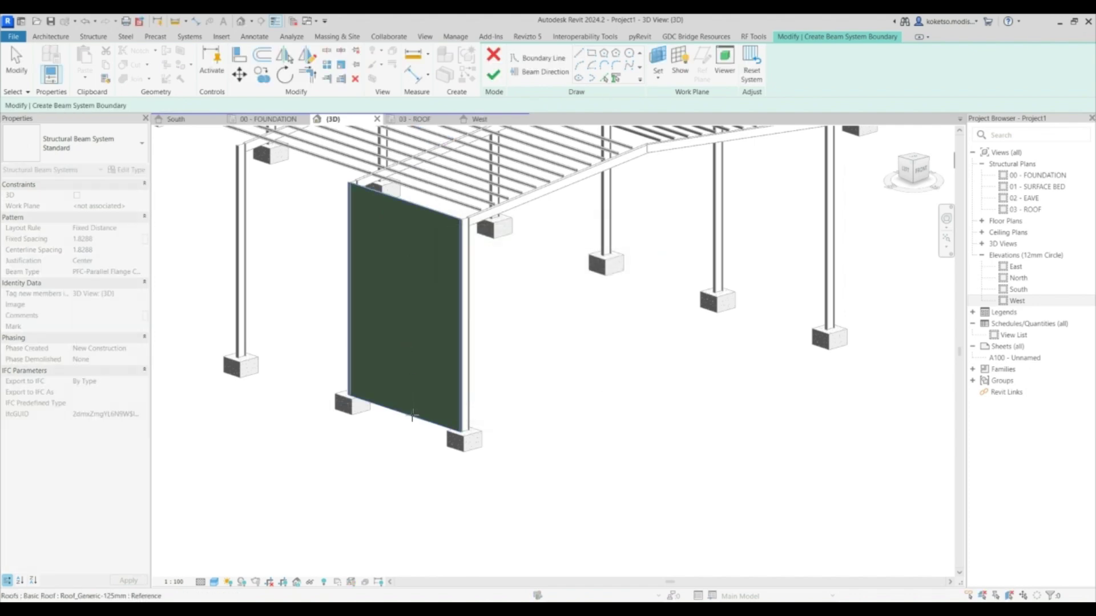
click(411, 414)
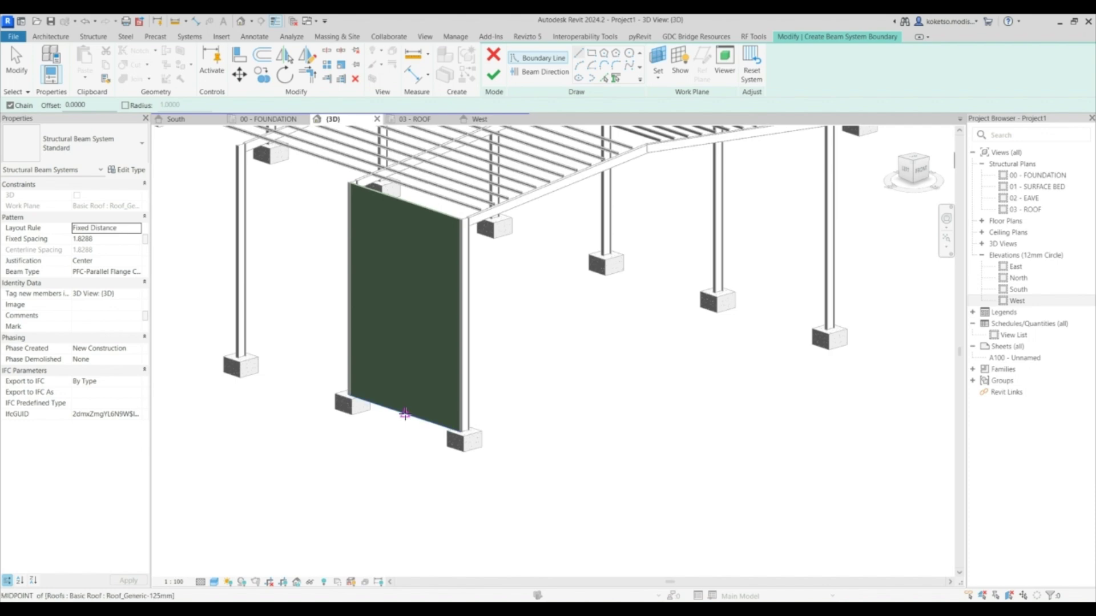
Using wireframe display, pick the panel's top edge and its vertical edge at the end column as beam system boundary lines
click(603, 78)
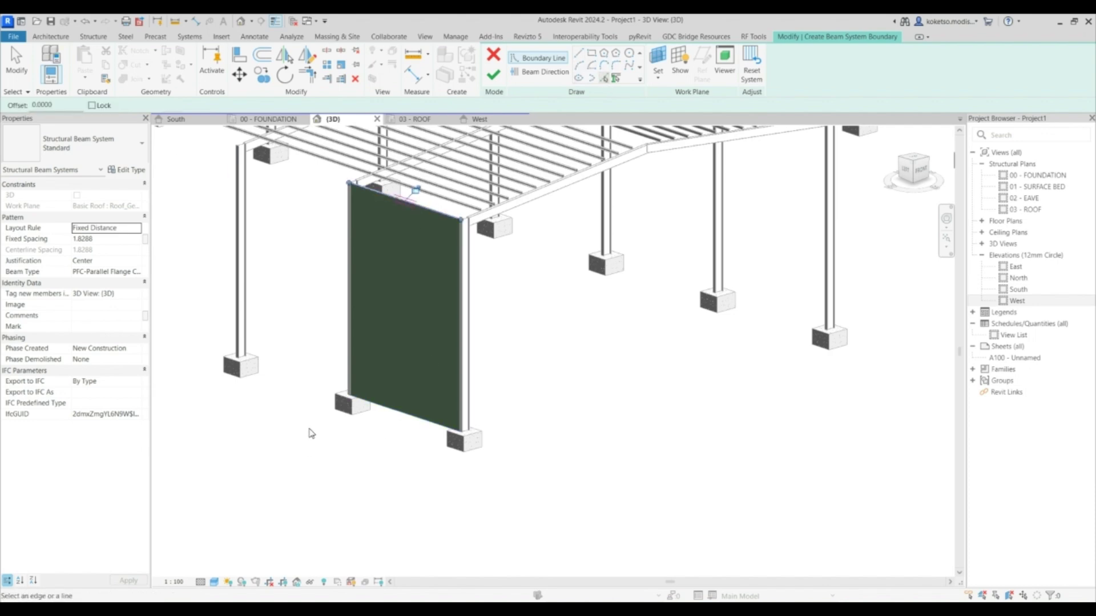
click(214, 582)
click(236, 512)
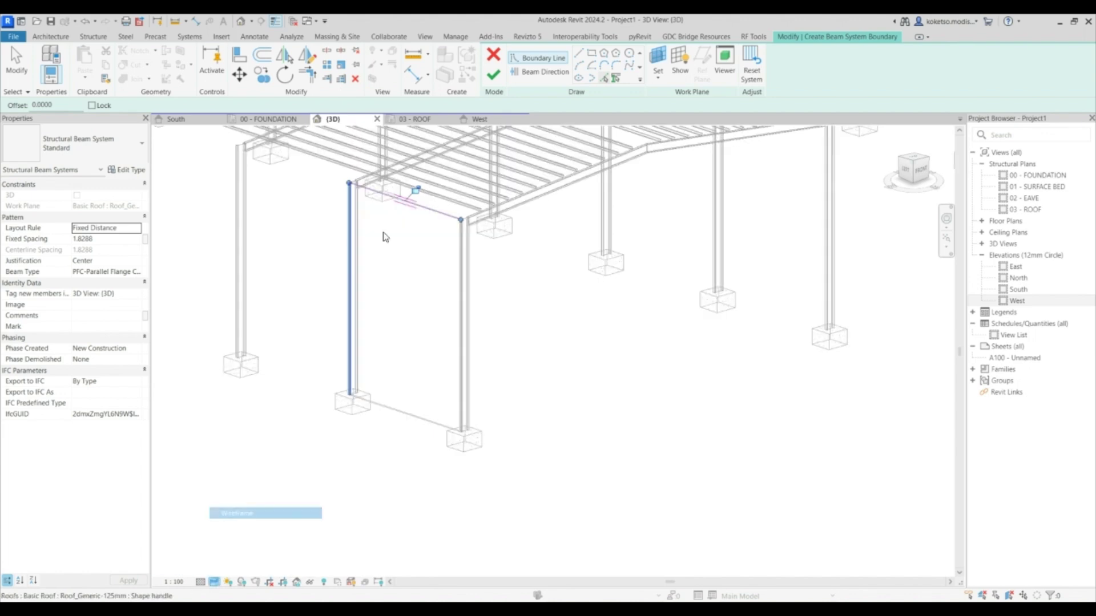
scroll(449, 531, up, 6)
scroll(448, 367, down, 5)
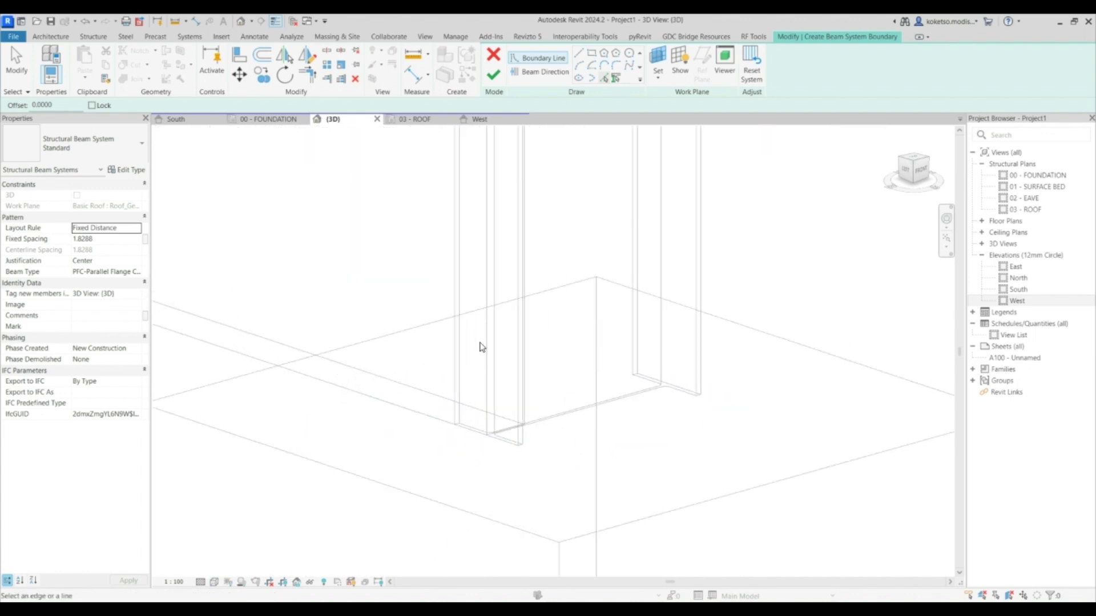
click(485, 403)
scroll(600, 427, down, 4)
scroll(575, 382, down, 6)
shift+middle_drag(443, 367, 616, 379)
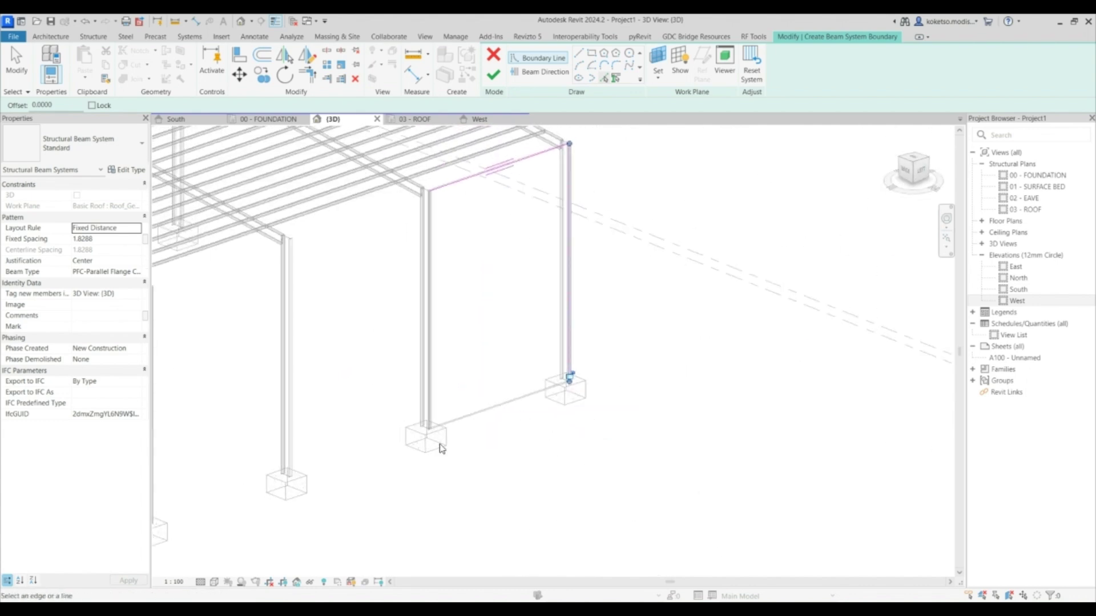
Pick the panel's remaining vertical edge and bottom edge to close the beam system boundary, and switch the view back from wireframe
scroll(436, 436, up, 9)
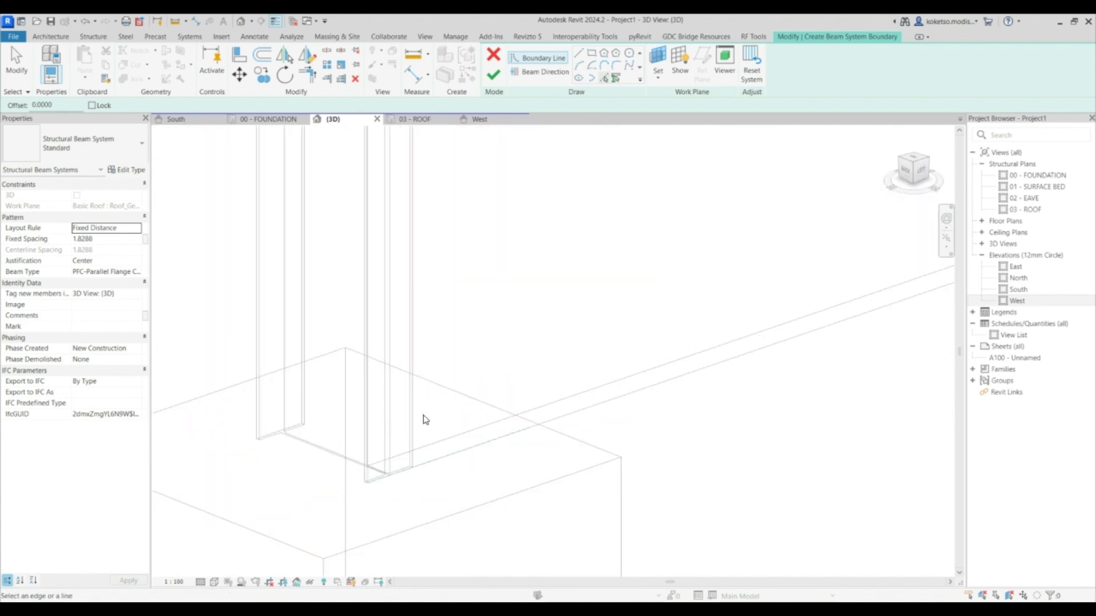
click(376, 463)
scroll(381, 469, down, 2)
scroll(467, 443, down, 2)
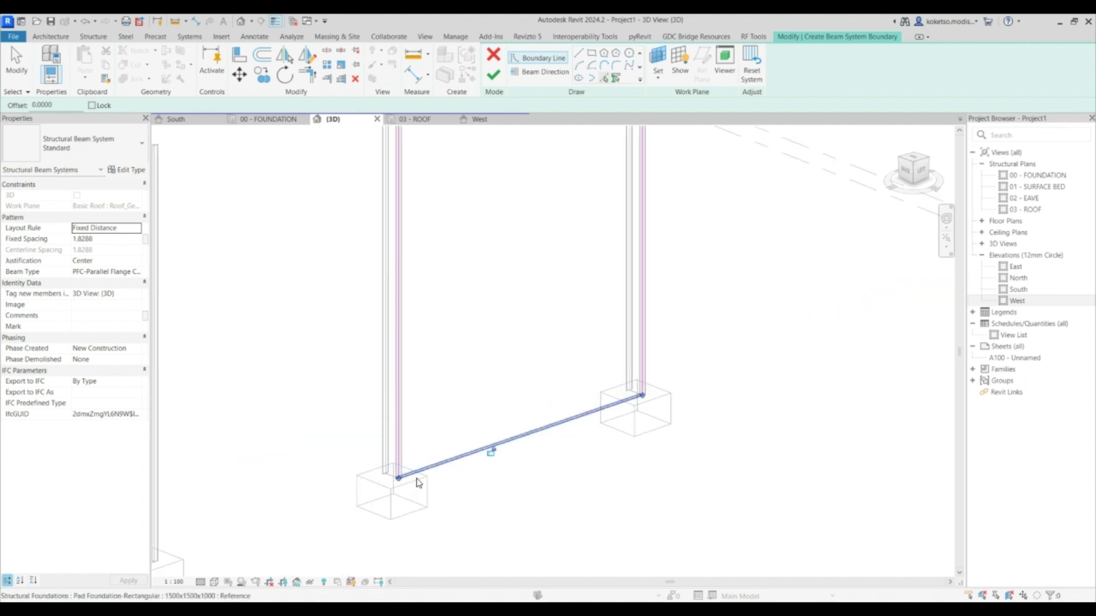
click(416, 481)
shift+middle_drag(416, 480, 451, 407)
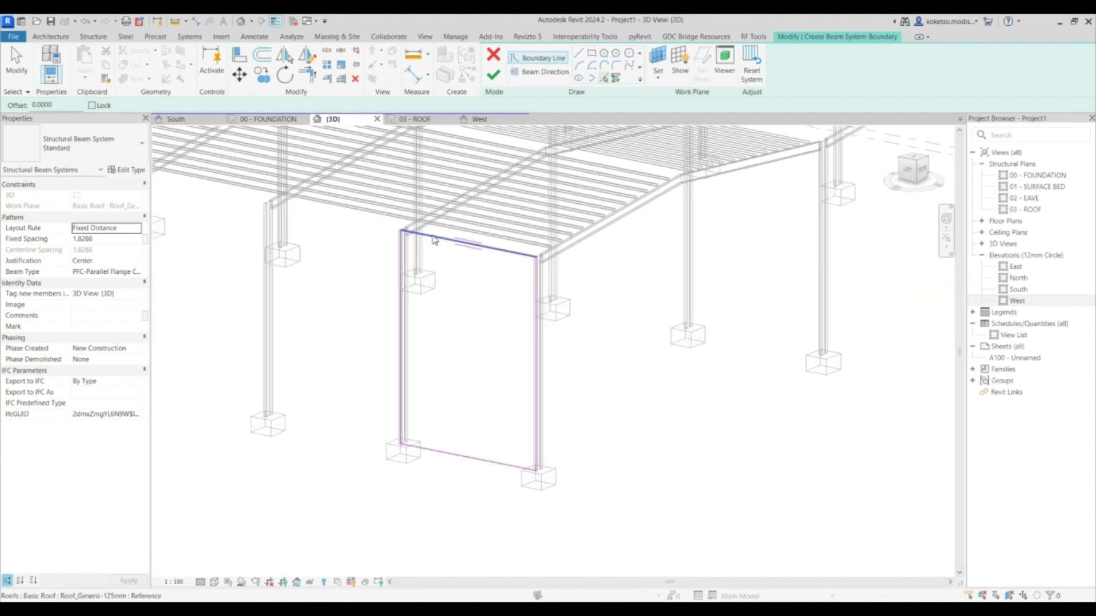
key(Escape)
shift+middle_drag(510, 335, 469, 357)
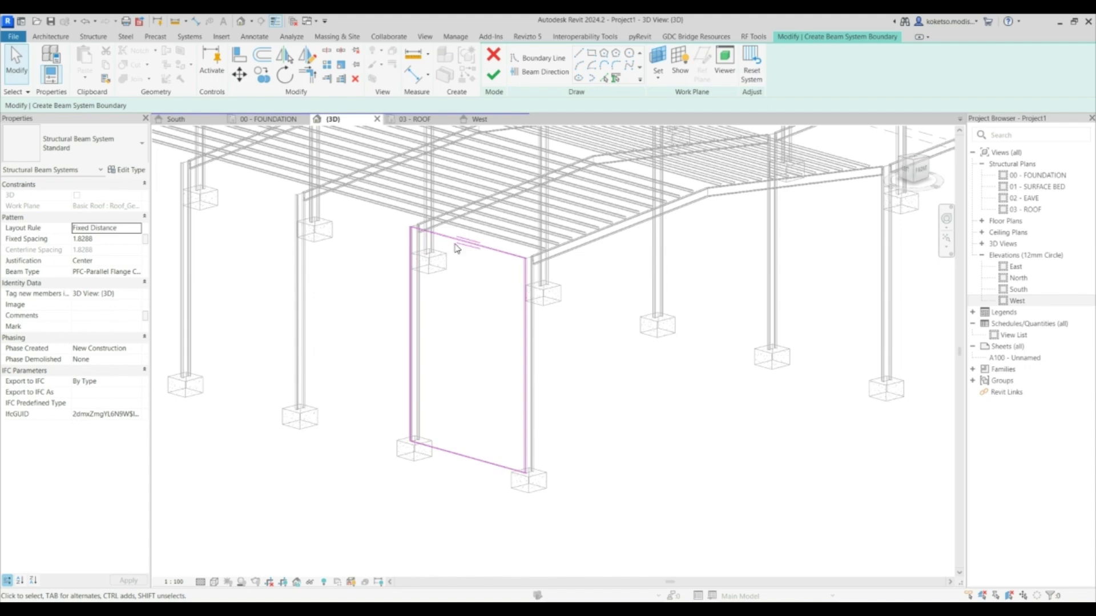
click(214, 582)
click(240, 539)
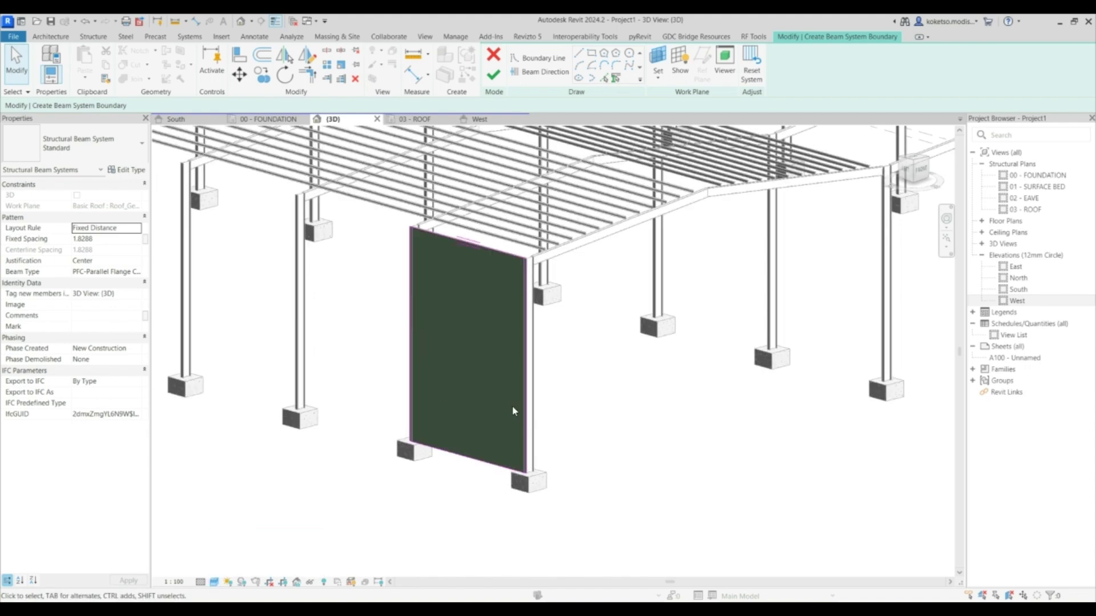
mouse_move(513, 411)
shift+middle_down()
mouse_move(555, 354)
mouse_move(513, 343)
shift+middle_up()
Set the beam system's Layout Rule to Fixed Number with 8 lines and finish the beam system
click(135, 229)
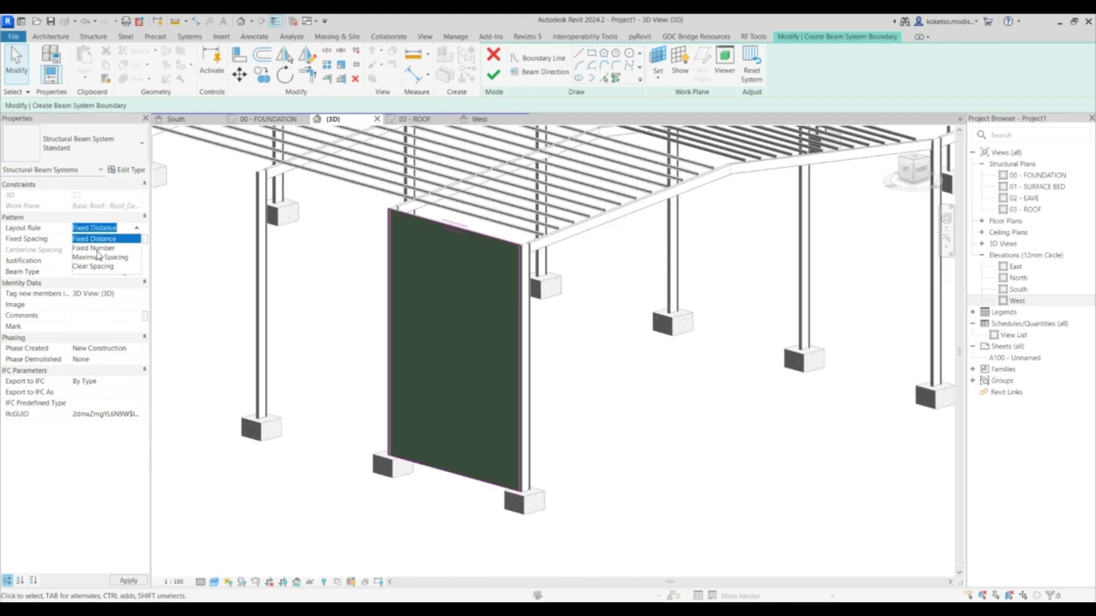
click(98, 251)
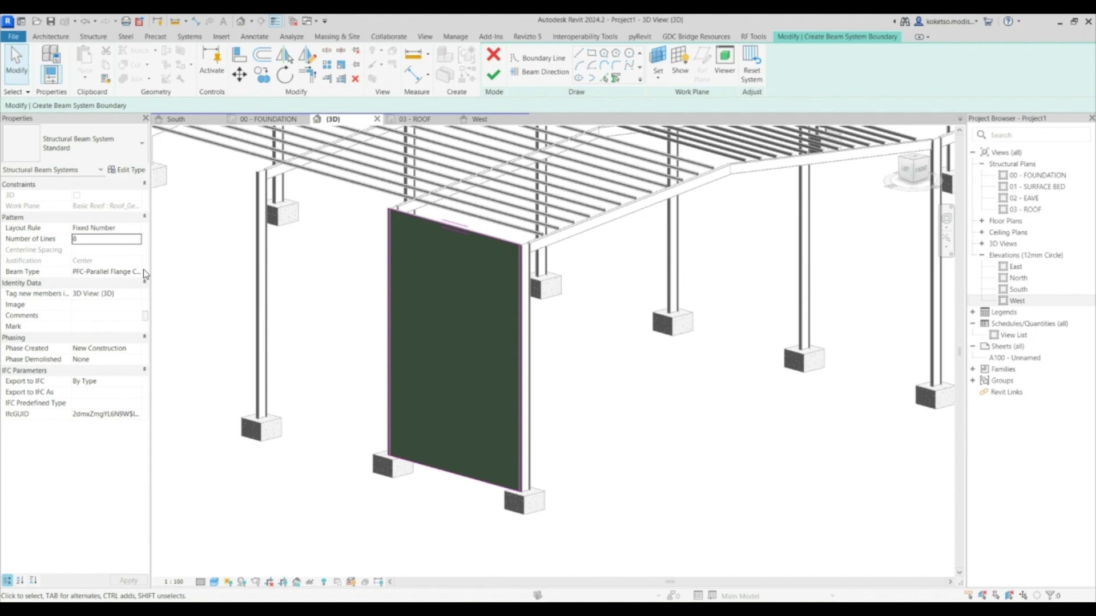
click(494, 77)
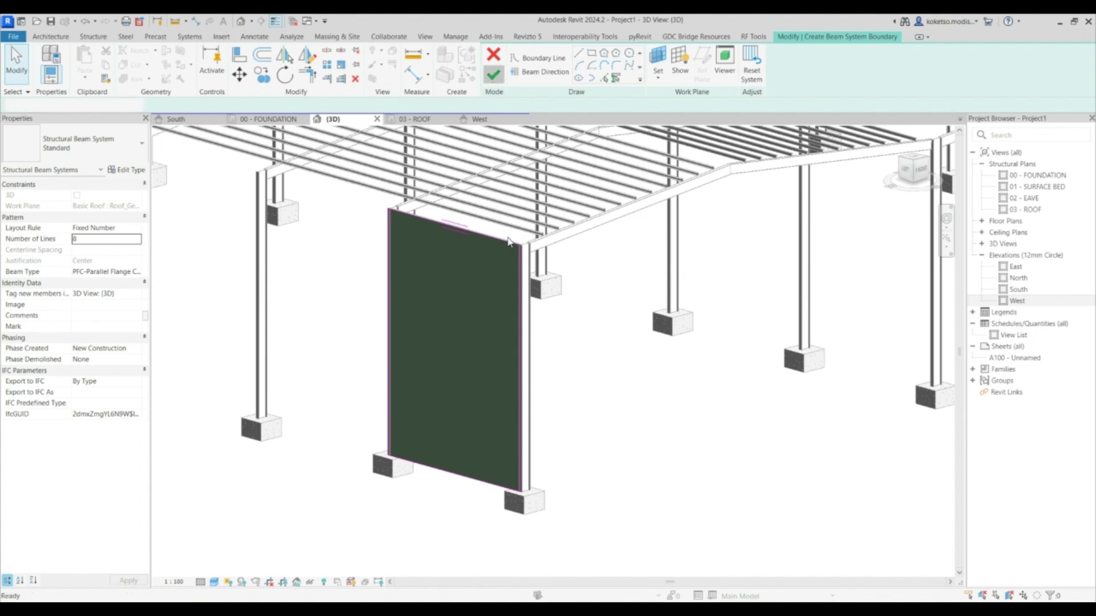
mouse_move(601, 416)
shift+middle_down()
mouse_move(659, 387)
mouse_move(601, 401)
shift+middle_up()
scroll(546, 373, up, 2)
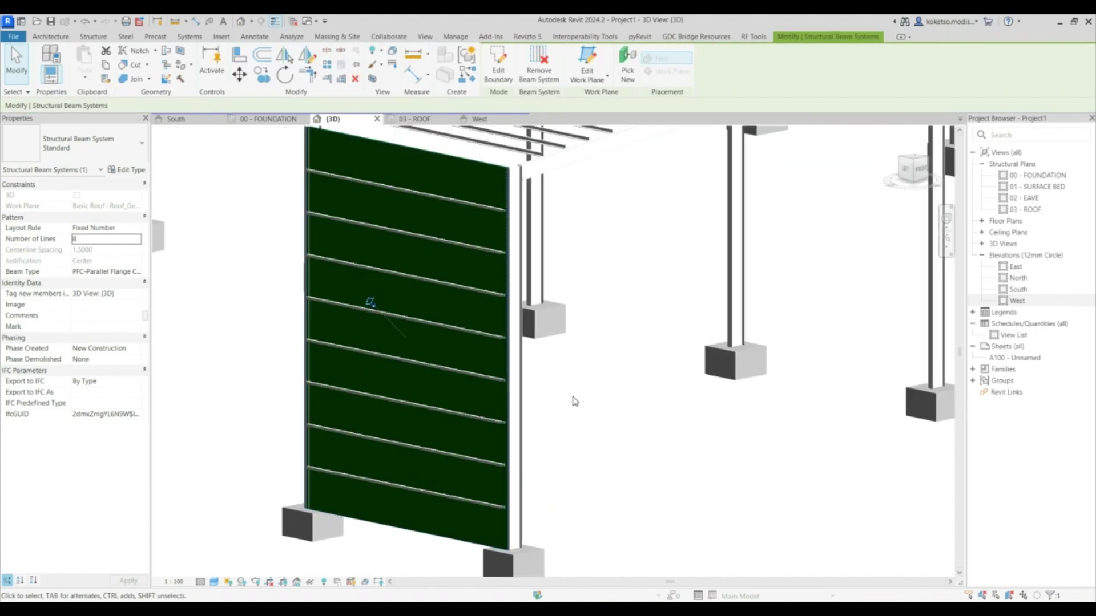
click(607, 417)
In the South elevation, examine how the side channels and the vertical roof panel sit against the grid A column's outer face
click(170, 122)
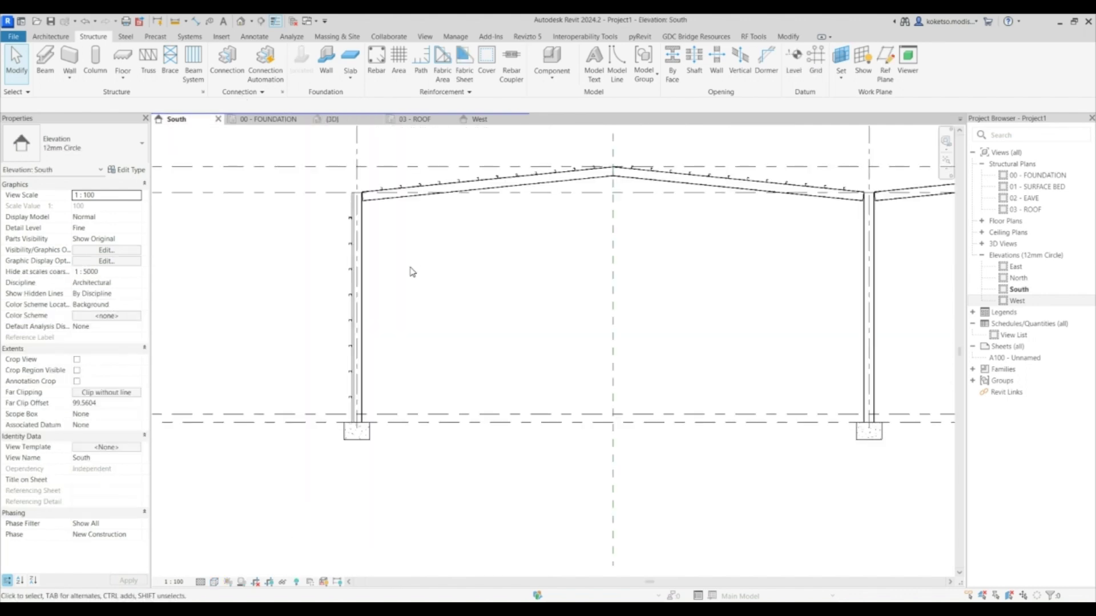
scroll(365, 280, up, 5)
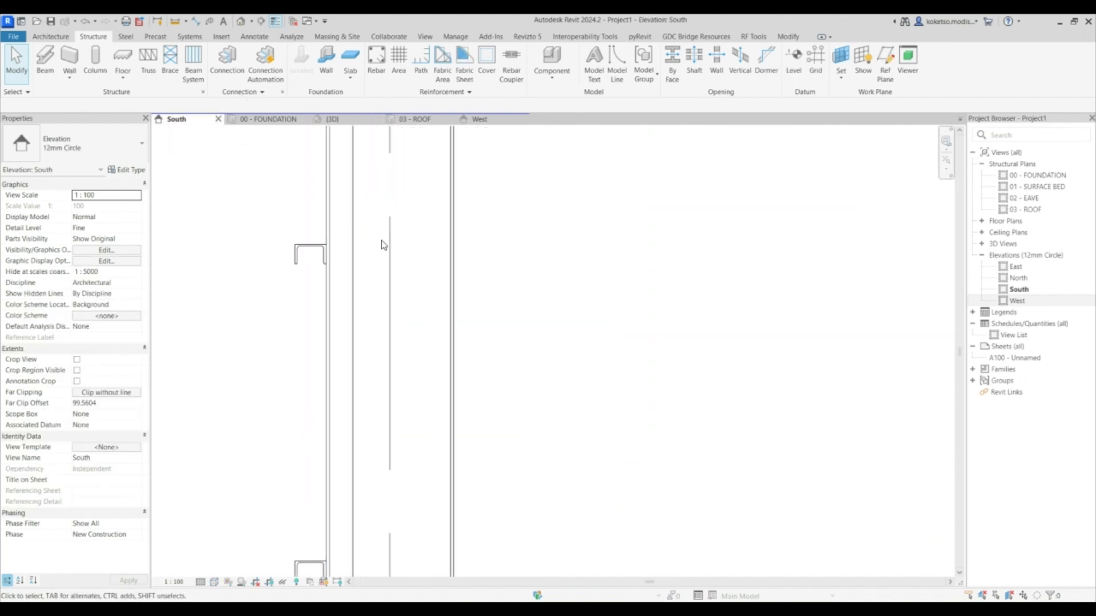
click(352, 255)
click(343, 270)
click(328, 275)
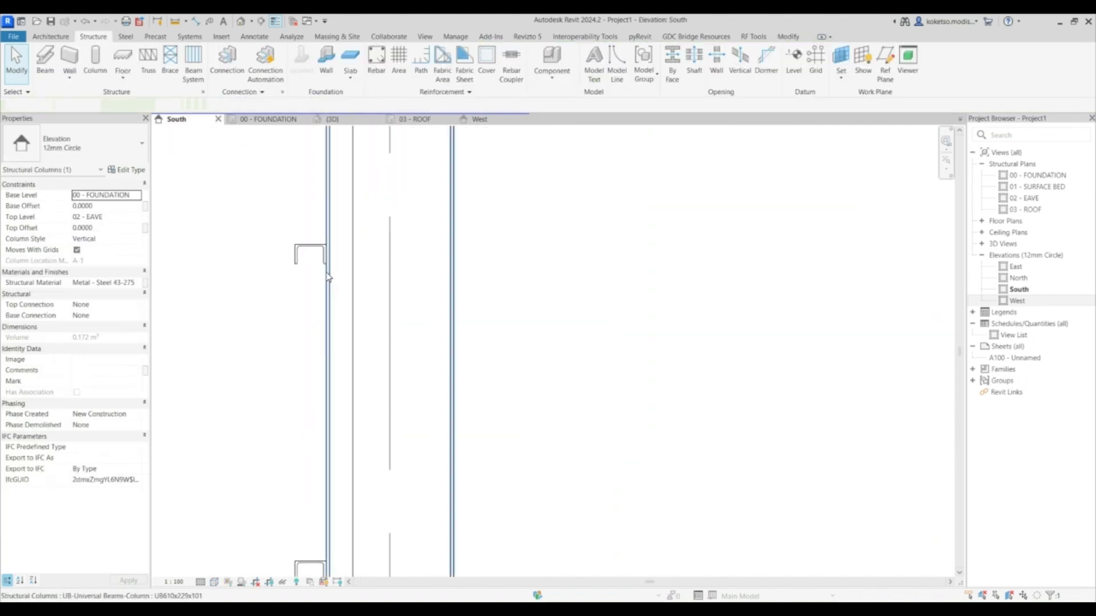
click(342, 277)
click(352, 279)
scroll(336, 246, up, 3)
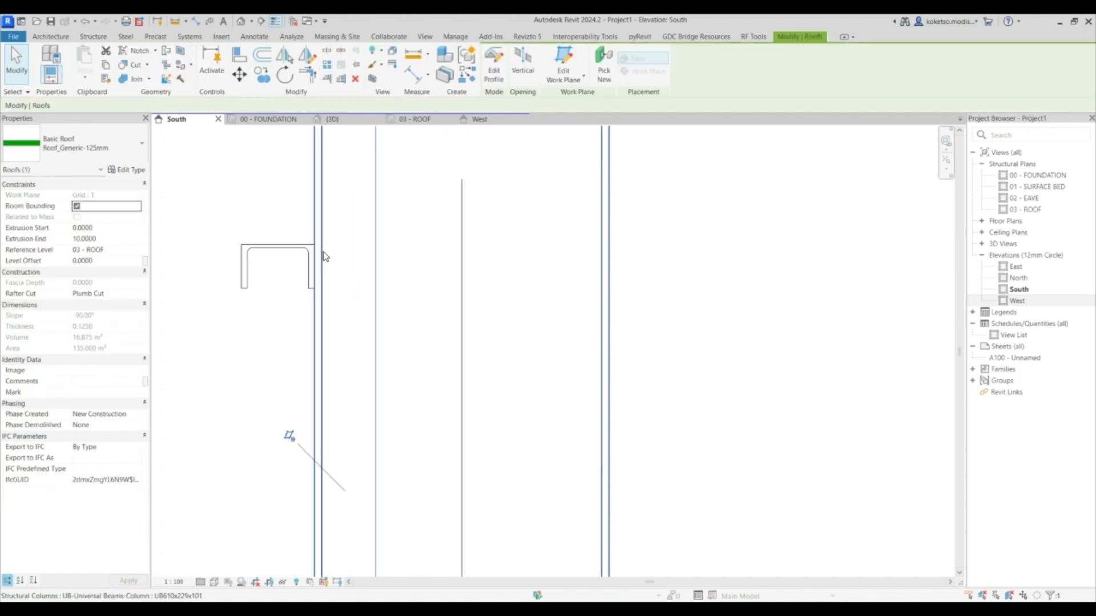
scroll(337, 251, down, 4)
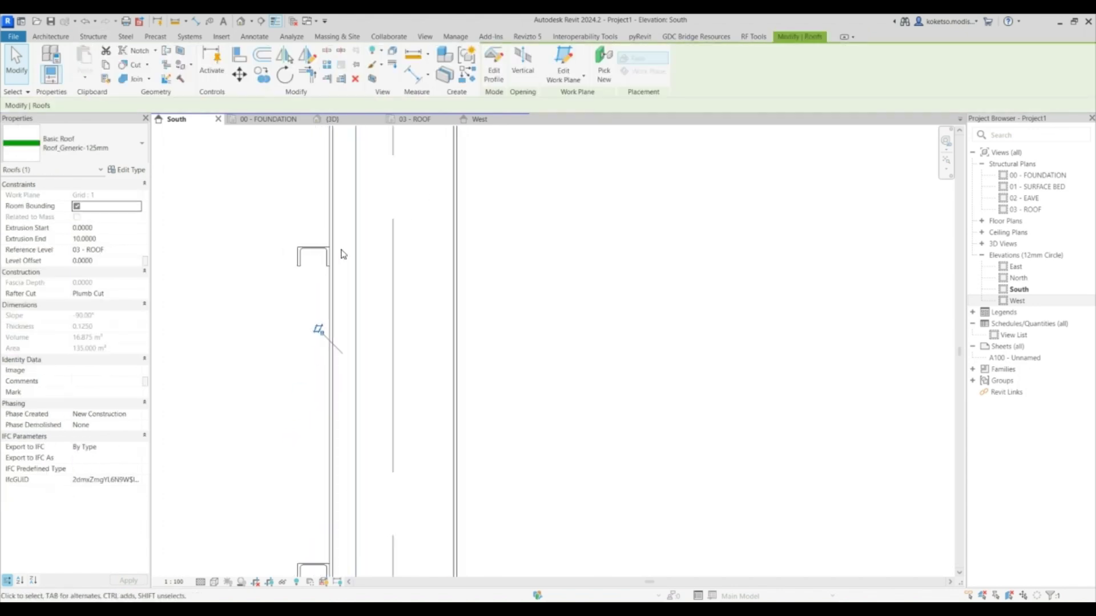
Delete the vertical roof panel on the grid A side and return to the 3D view of the channel-filled end bay
click(354, 80)
click(332, 119)
shift+middle_drag(425, 293, 425, 512)
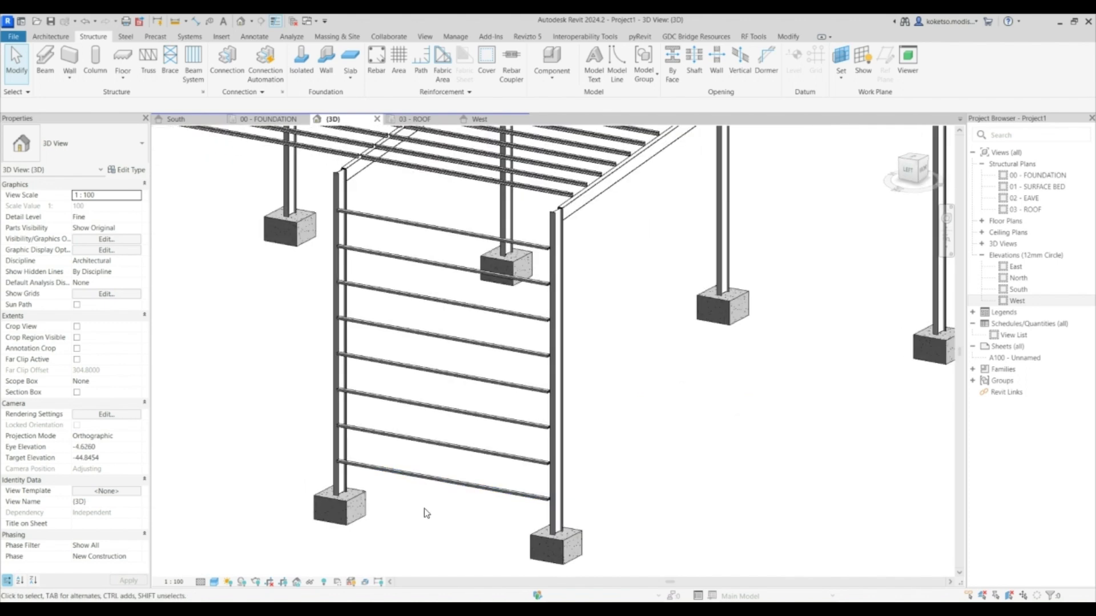
Select the side-wall beam system and, in the West elevation, make multiple copies from grid 1 to grids 3 and 5
key(Tab)
click(405, 483)
scroll(491, 358, down, 3)
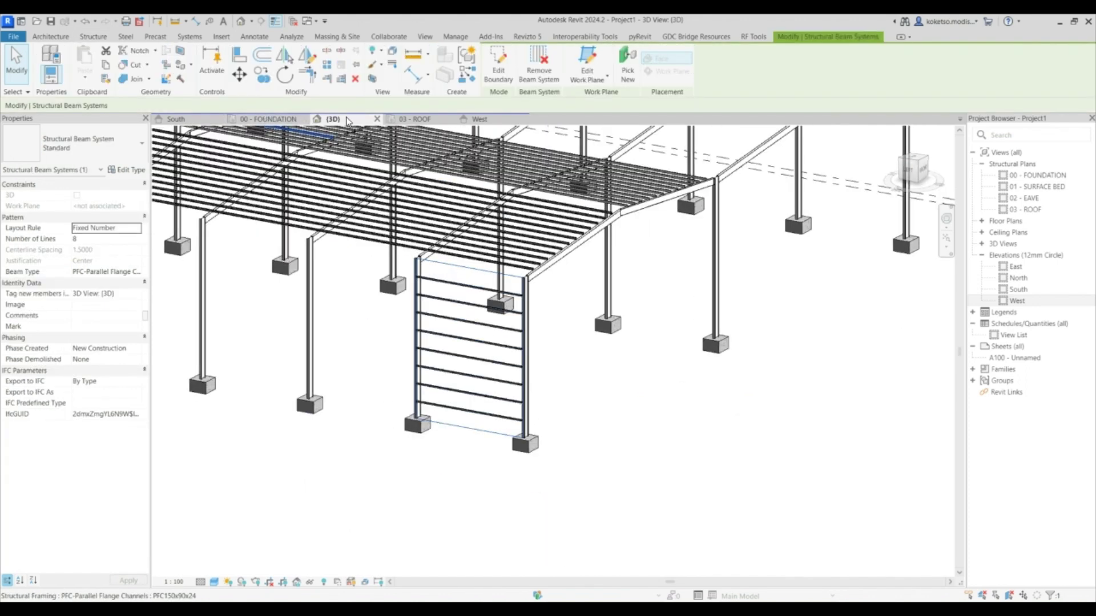
click(484, 121)
scroll(516, 201, down, 3)
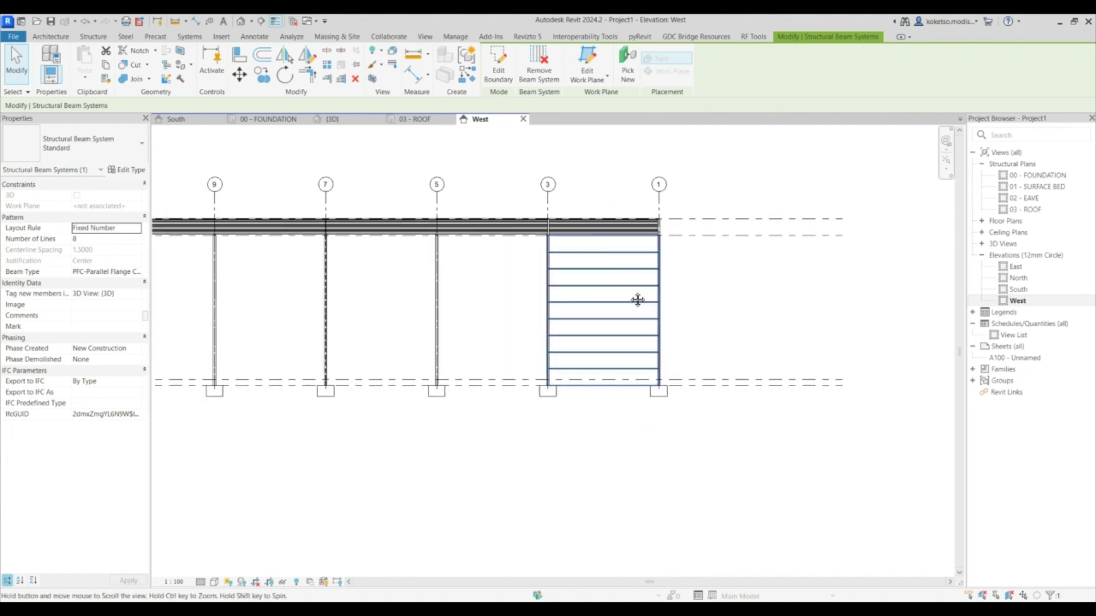
scroll(635, 301, down, 2)
key(c)
key(o)
scroll(716, 222, up, 3)
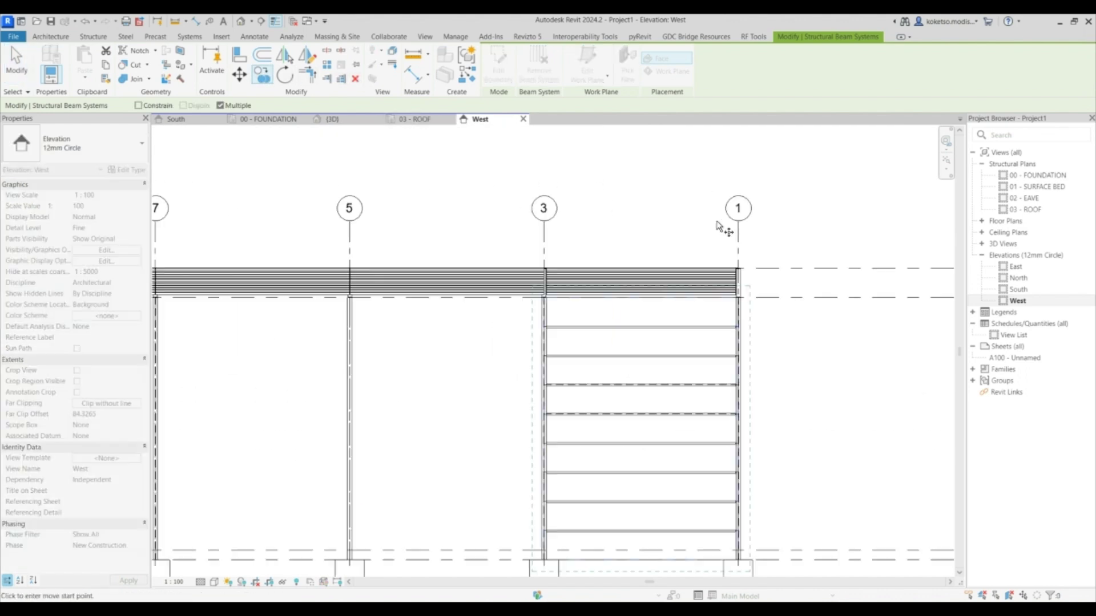
click(739, 235)
click(543, 236)
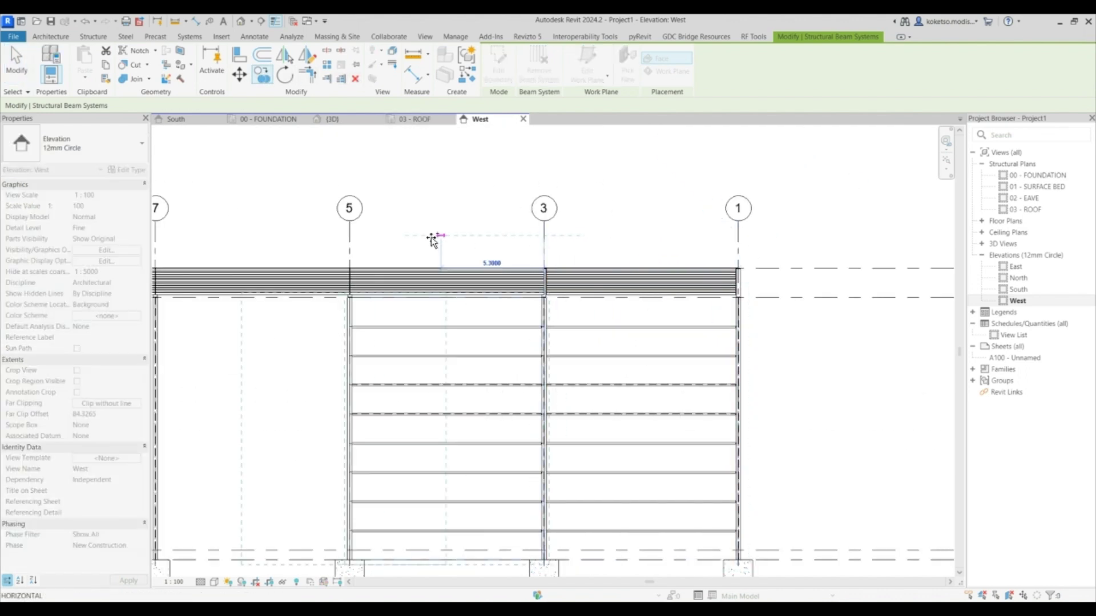
click(349, 235)
Continue copying the side-wall beam system bay by bay, placing copies at grids 7, 9, 11 and 13
scroll(349, 235, down, 1)
middle_drag(457, 247, 705, 242)
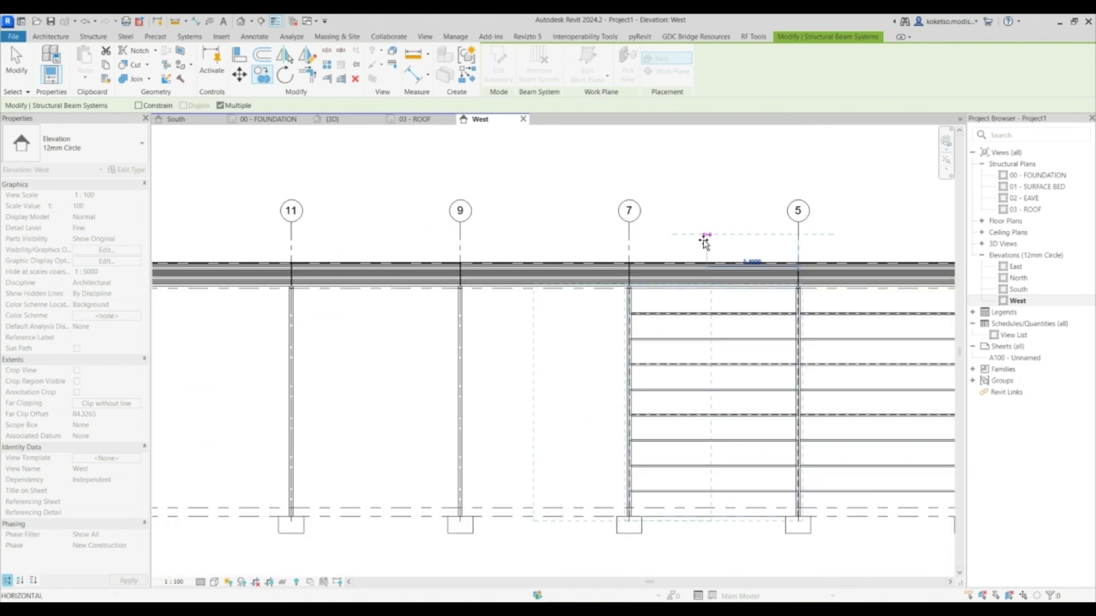
click(621, 235)
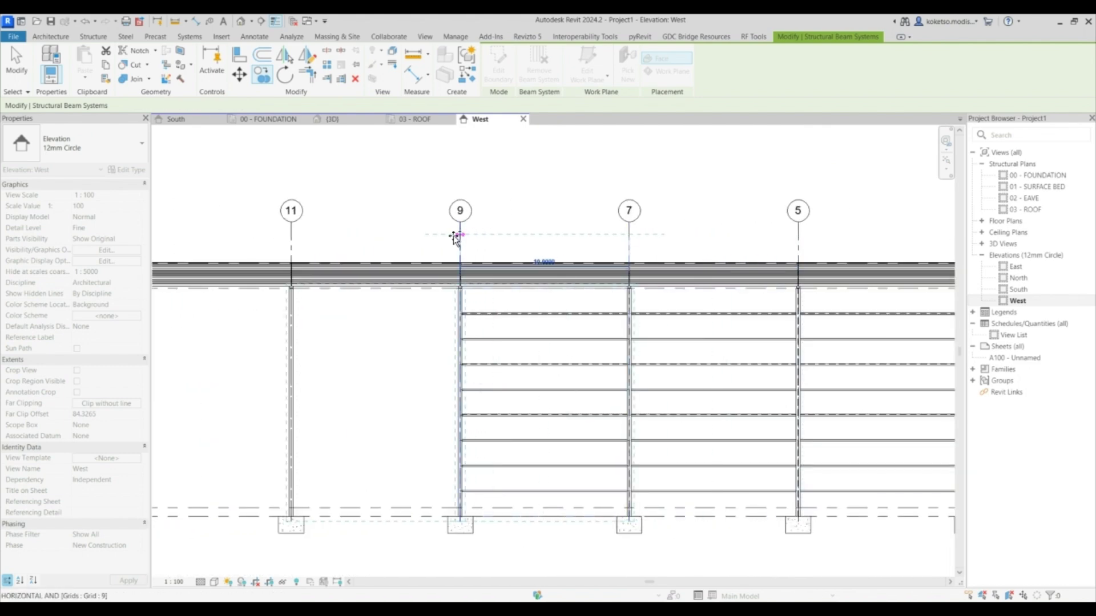
click(460, 235)
middle_drag(350, 237, 544, 227)
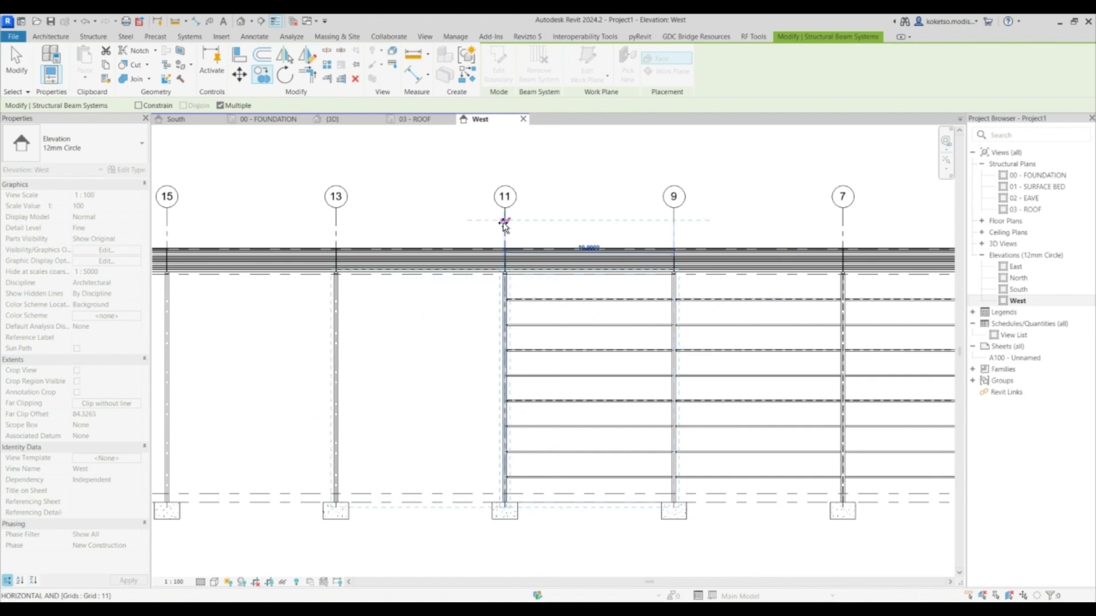
click(453, 225)
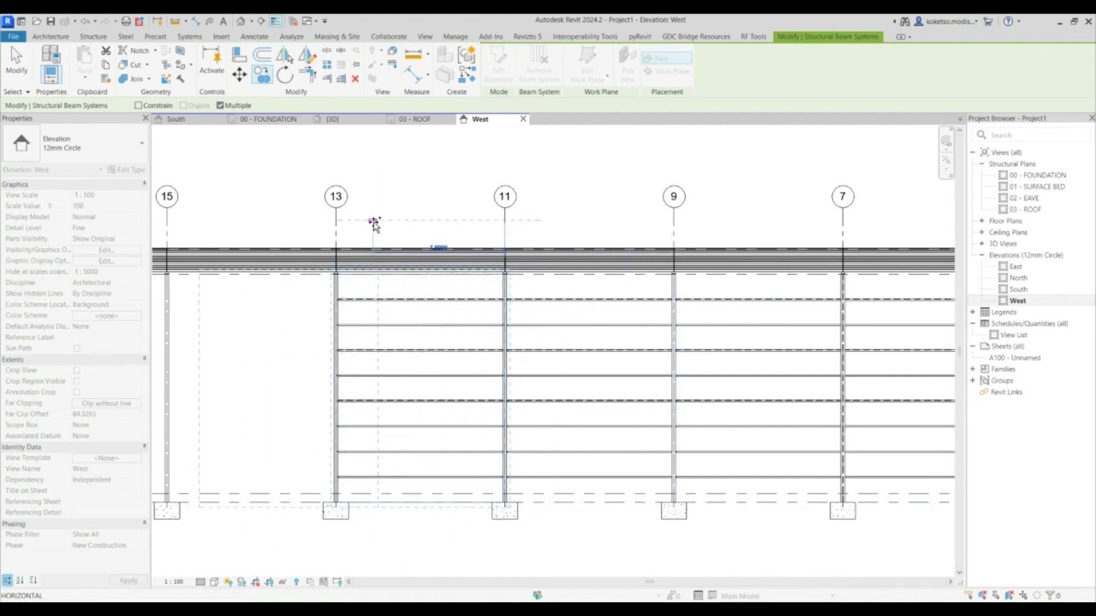
click(337, 222)
Place the last beam system copies at grids 15 and 17, end the copying and check the wall in 3D
middle_drag(464, 235, 669, 228)
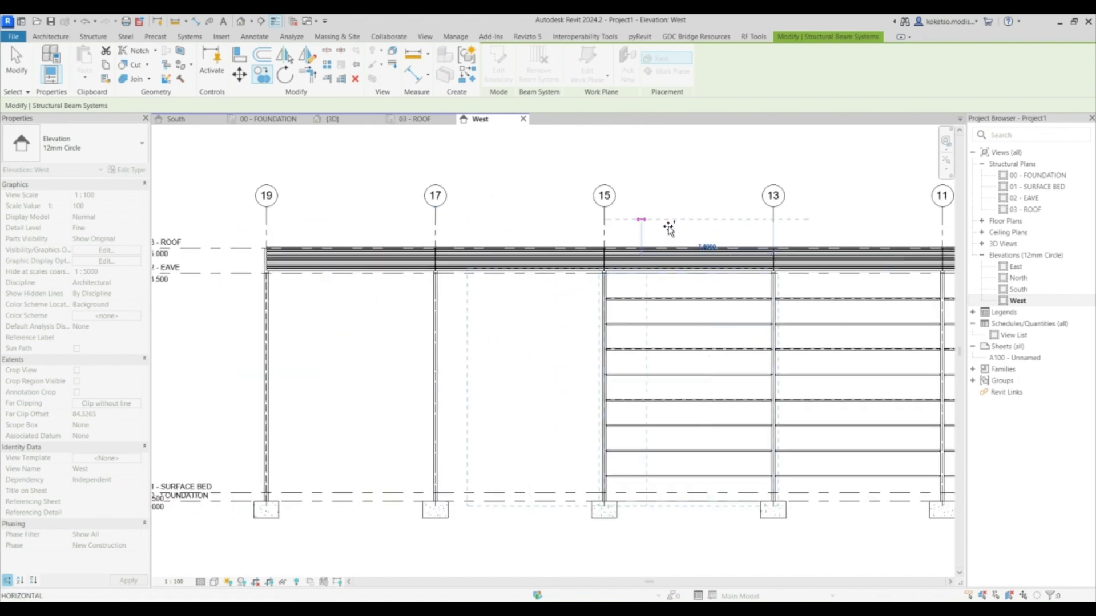
click(602, 219)
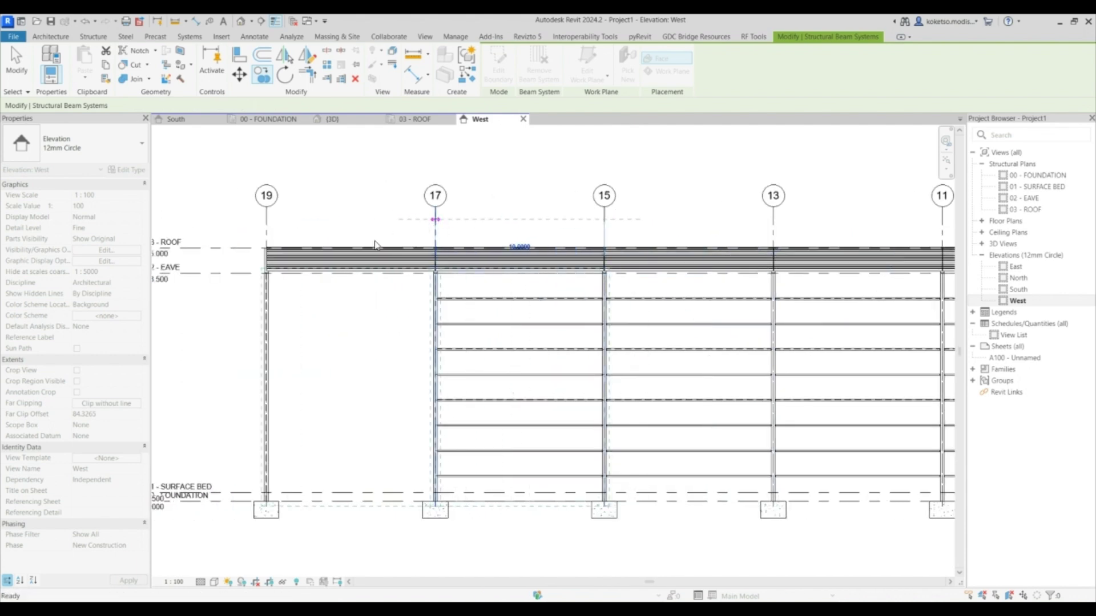
click(266, 219)
key(Escape)
key(Escape)
click(331, 119)
shift+middle_drag(616, 366, 486, 416)
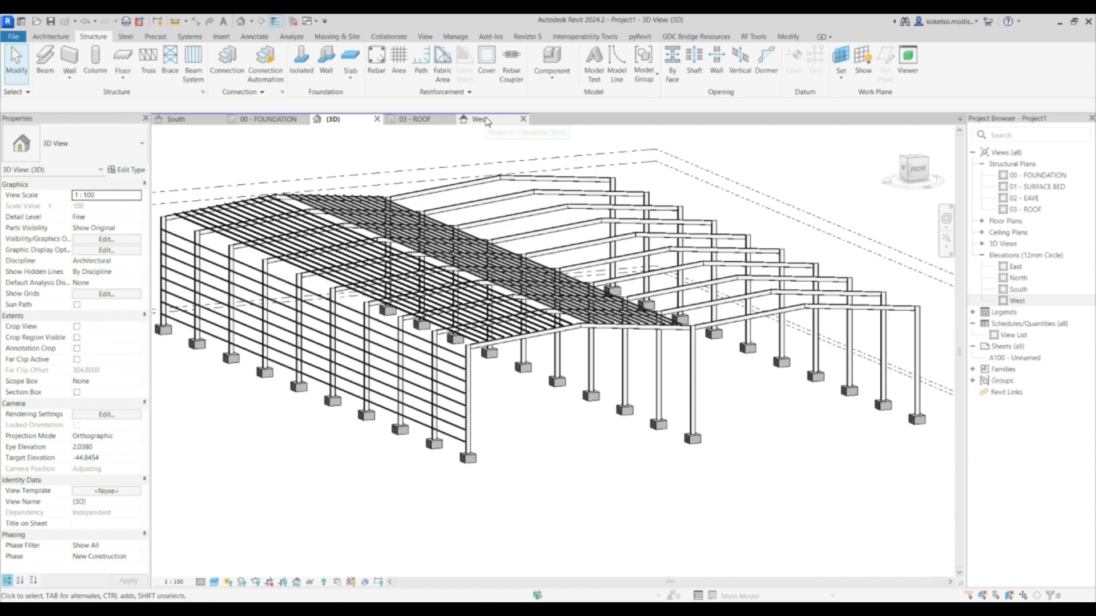
From the West elevation, start loading a family and browse the library to the Structural Framing, Steel, British Standard folder
click(480, 119)
middle_drag(550, 216, 440, 343)
middle_drag(924, 331, 237, 336)
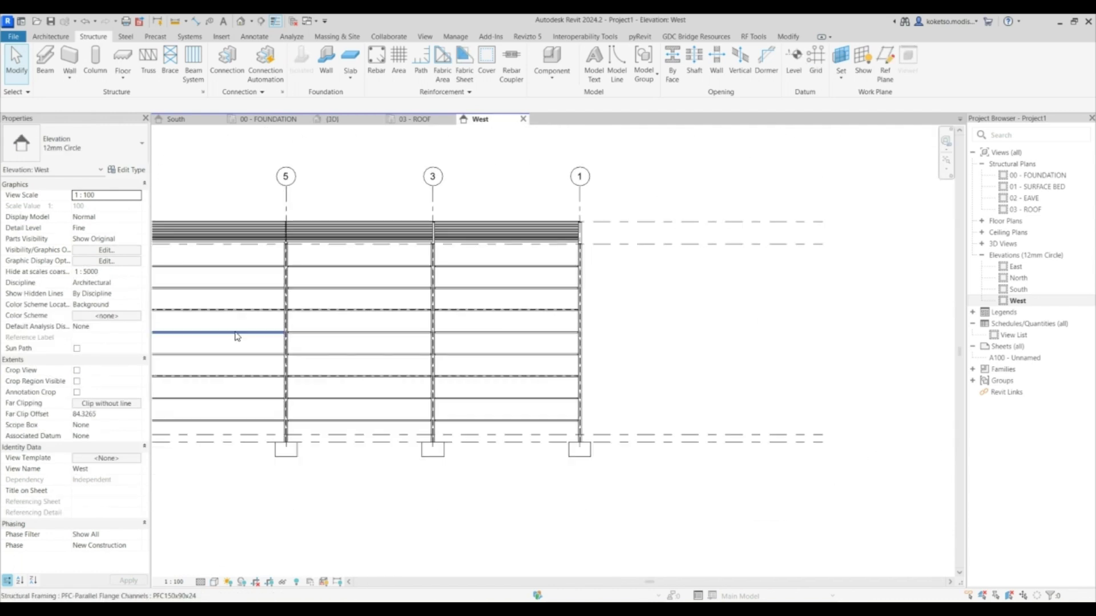
scroll(511, 367, up, 1)
middle_drag(516, 374, 500, 386)
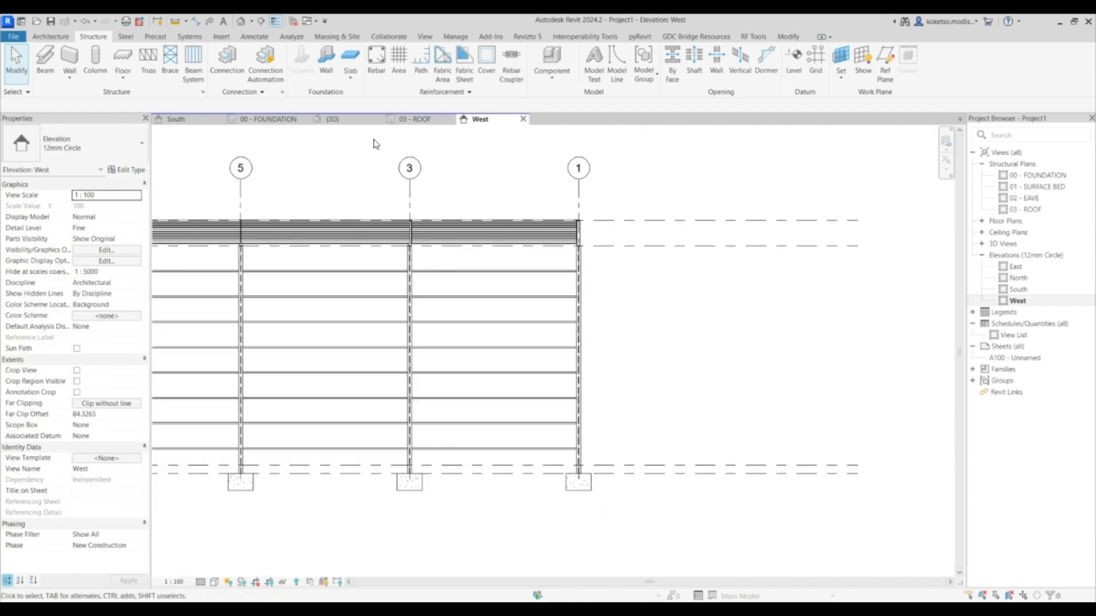
click(220, 37)
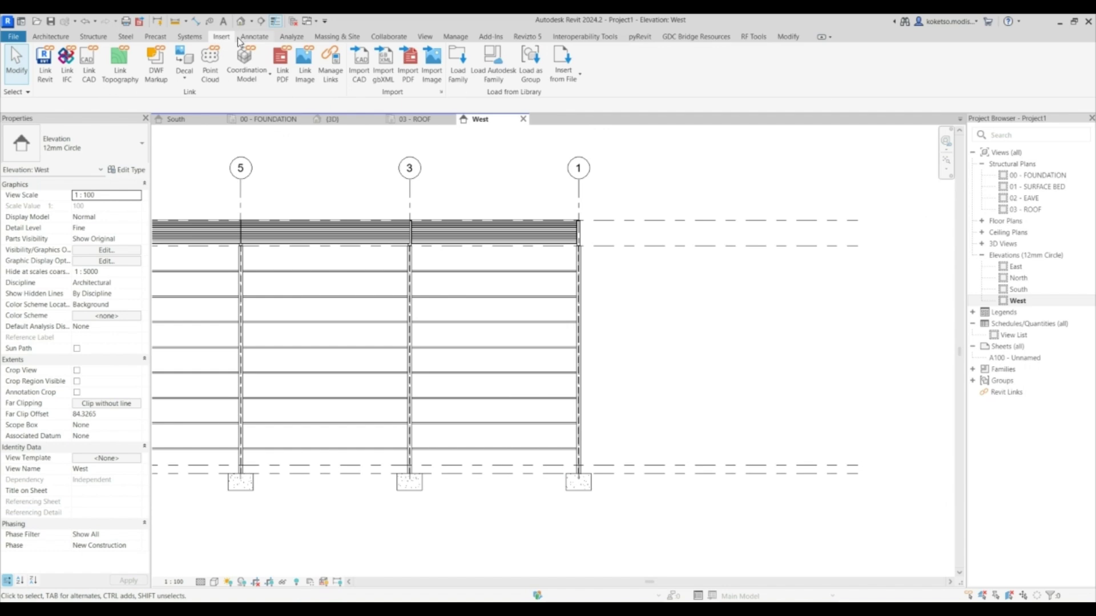
click(461, 74)
click(318, 357)
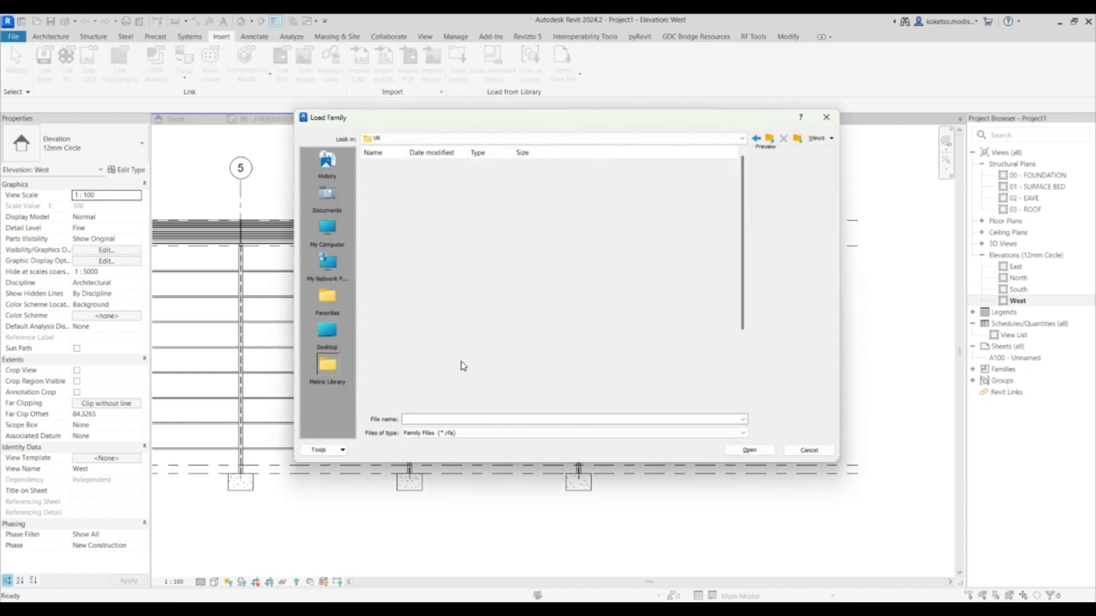
double_click(393, 326)
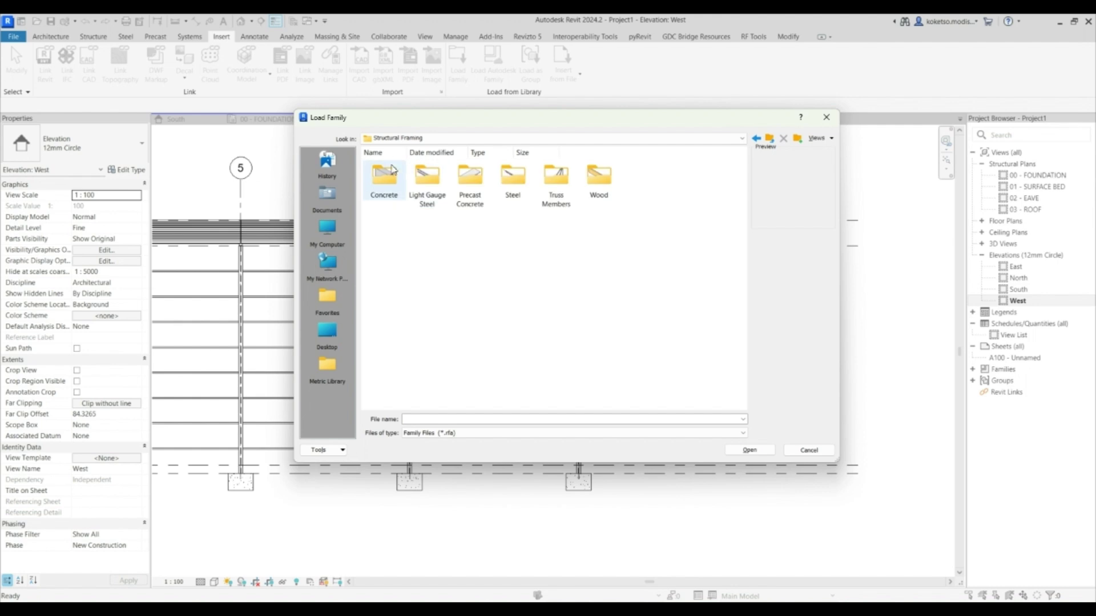
double_click(514, 179)
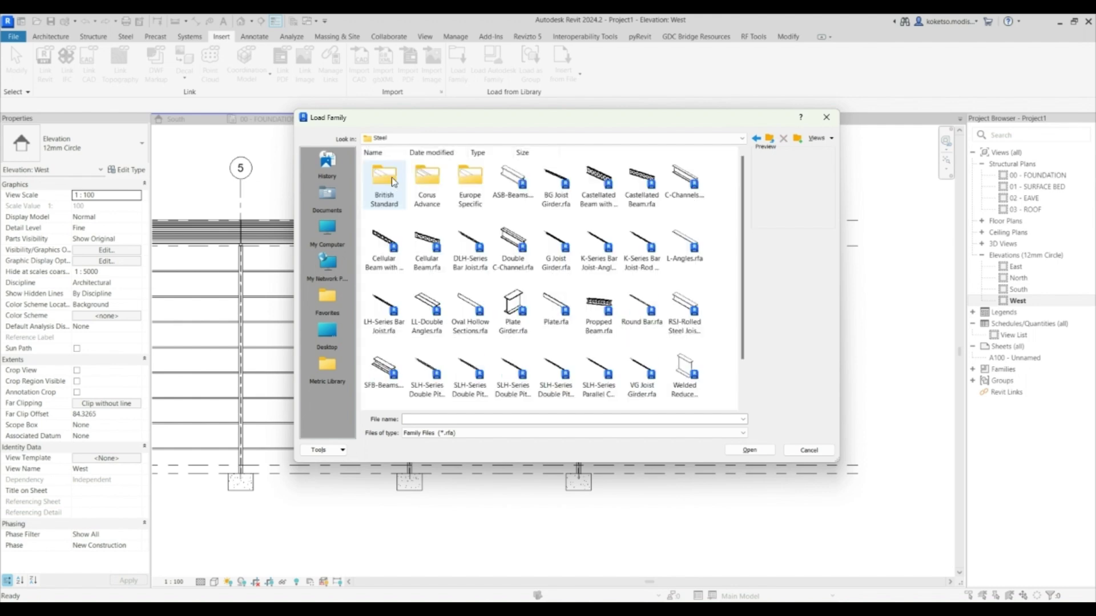
double_click(384, 180)
Open Circular Hollow Sections.rfa for loading and browse its list of section types
click(384, 192)
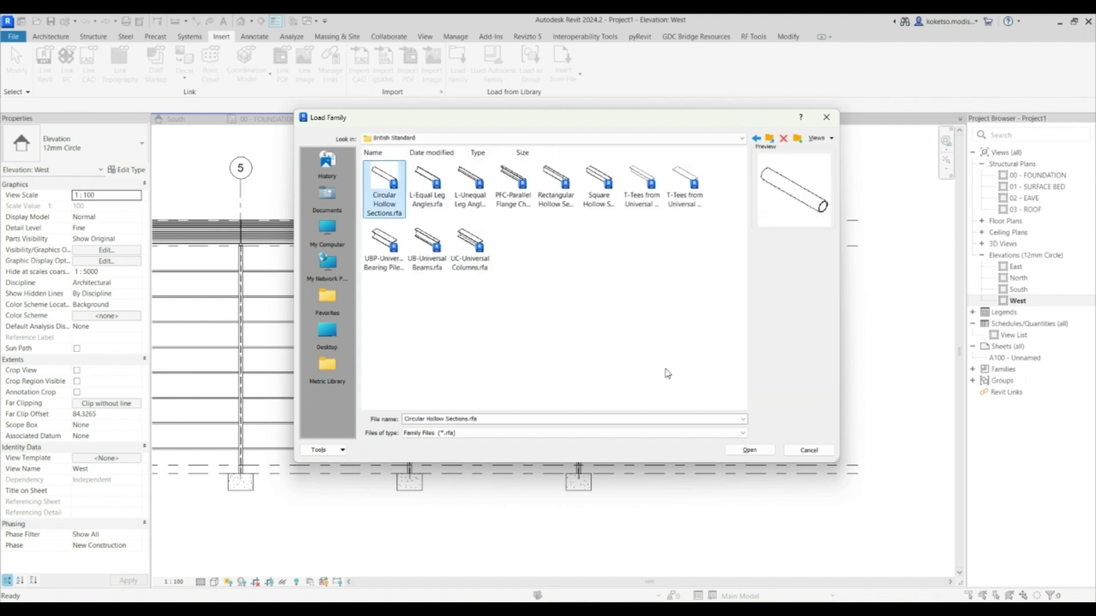
click(748, 450)
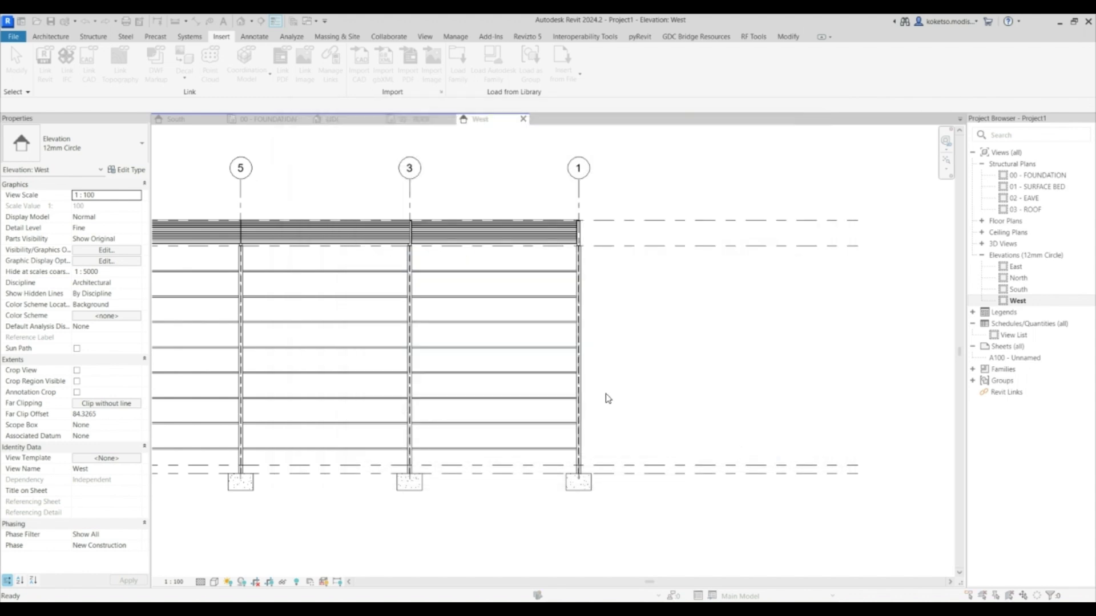
scroll(317, 268, down, 10)
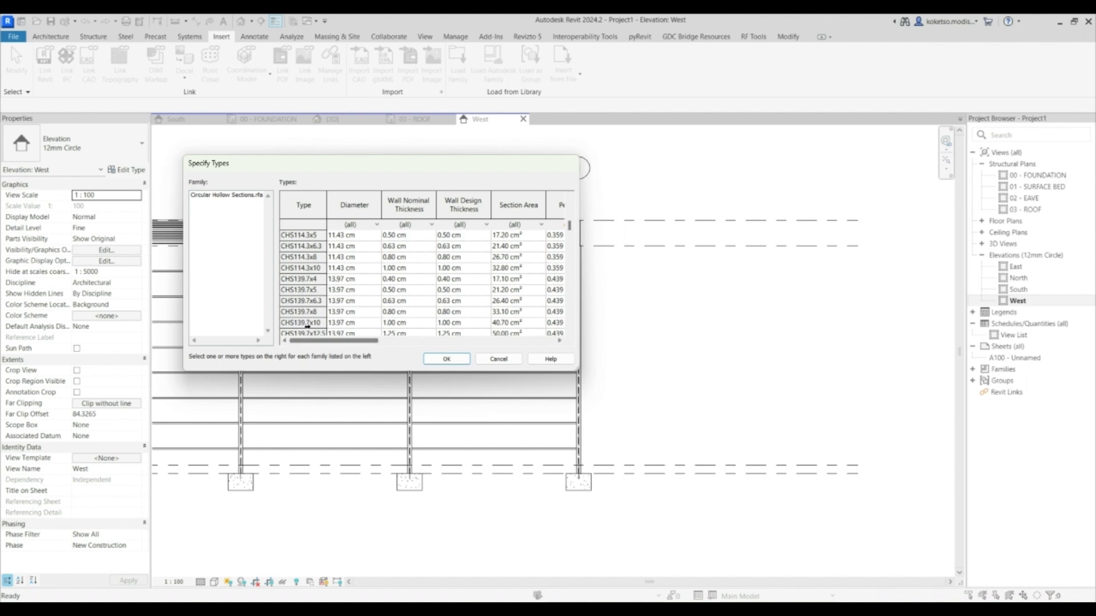
Load the CHS139.7x12.5 type of the Circular Hollow Sections family
scroll(312, 329, down, 3)
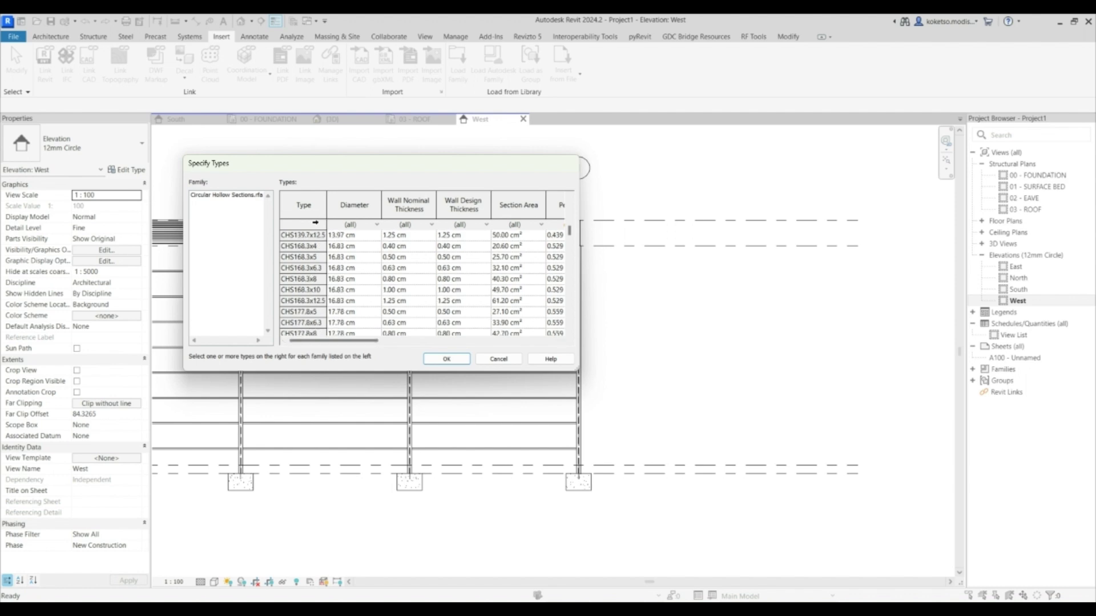
click(309, 235)
scroll(320, 263, up, 2)
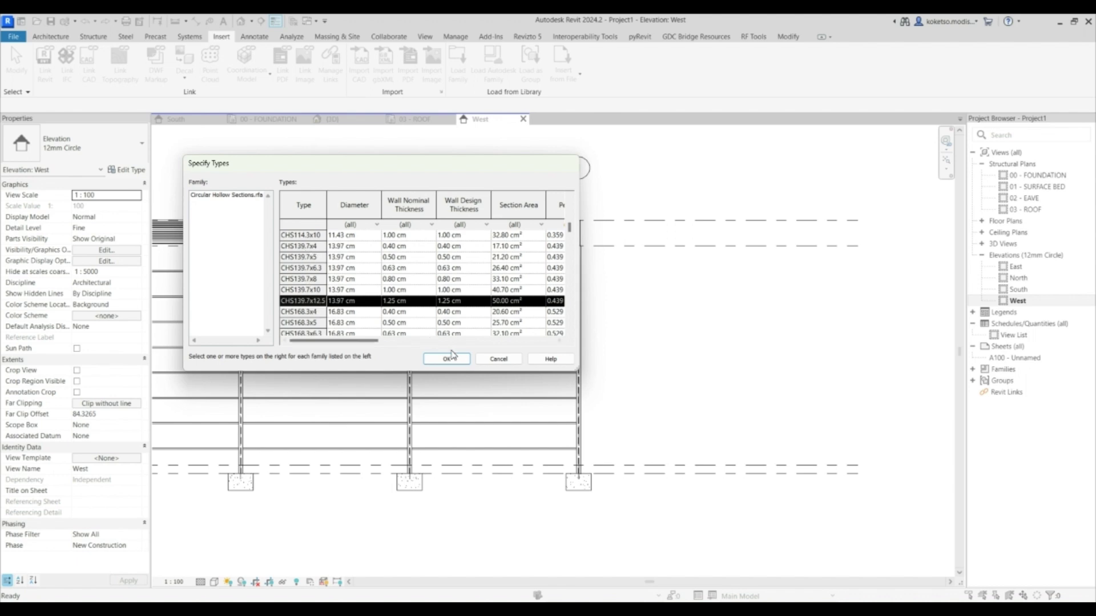
click(450, 359)
scroll(501, 379, up, 2)
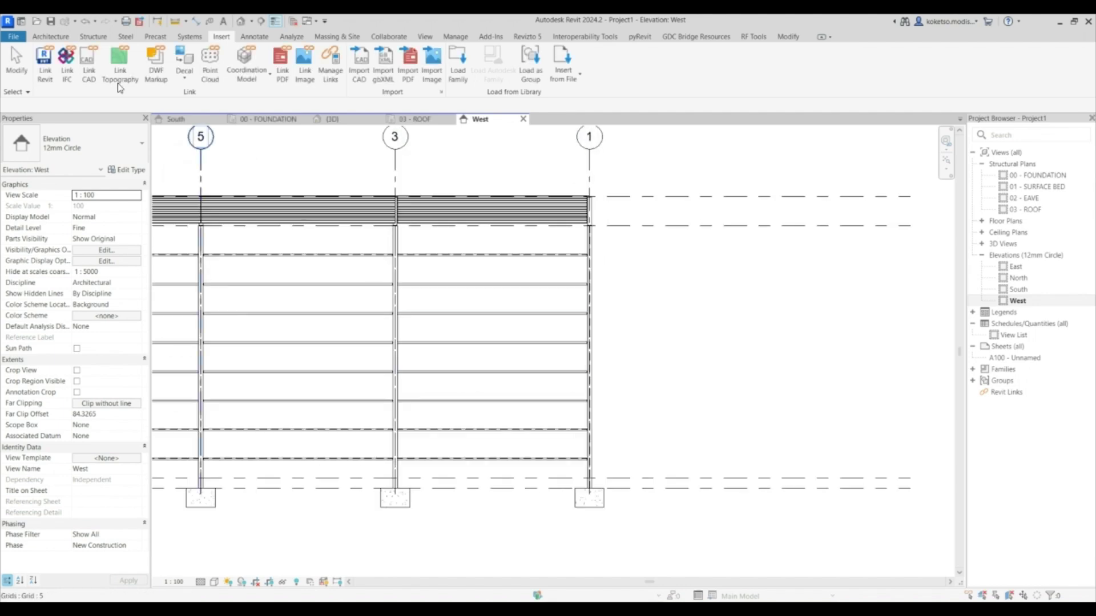
Start a structural beam in the West elevation and set its work plane to Grid : A
click(92, 37)
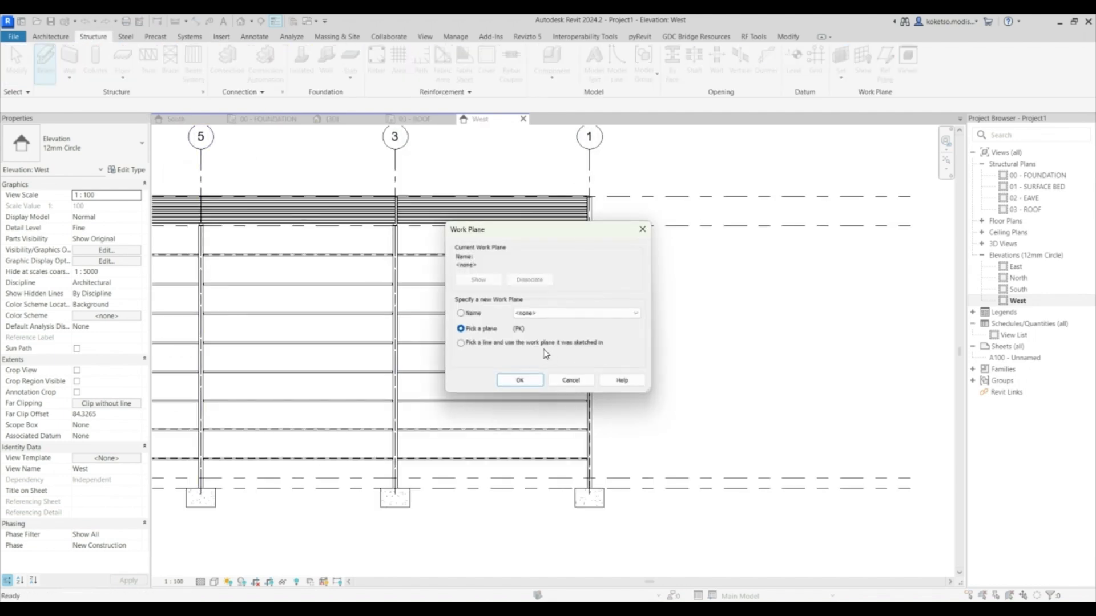
click(571, 313)
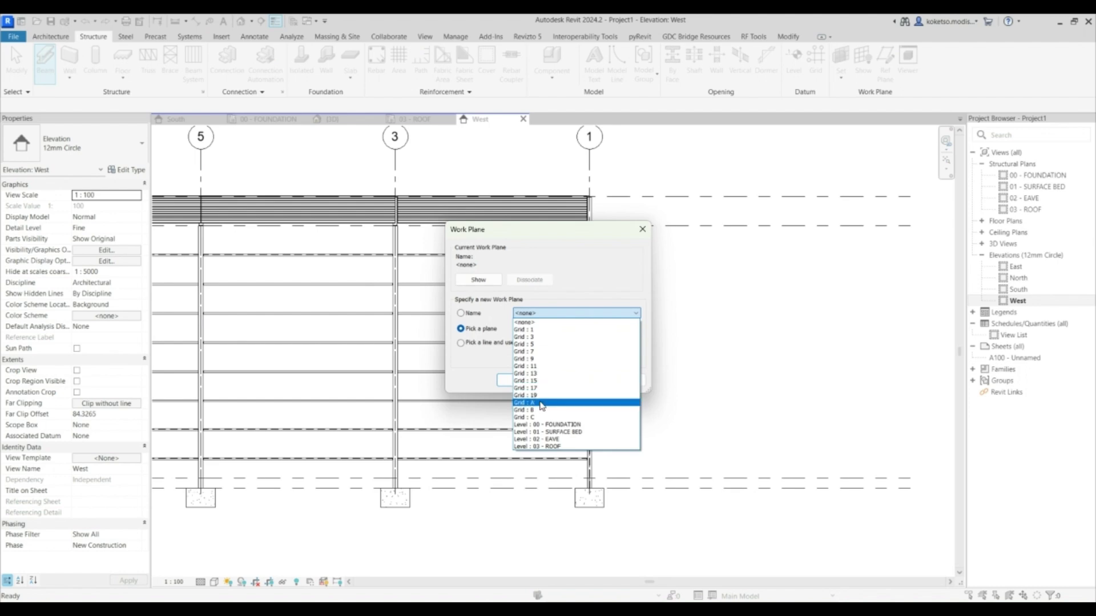
click(531, 403)
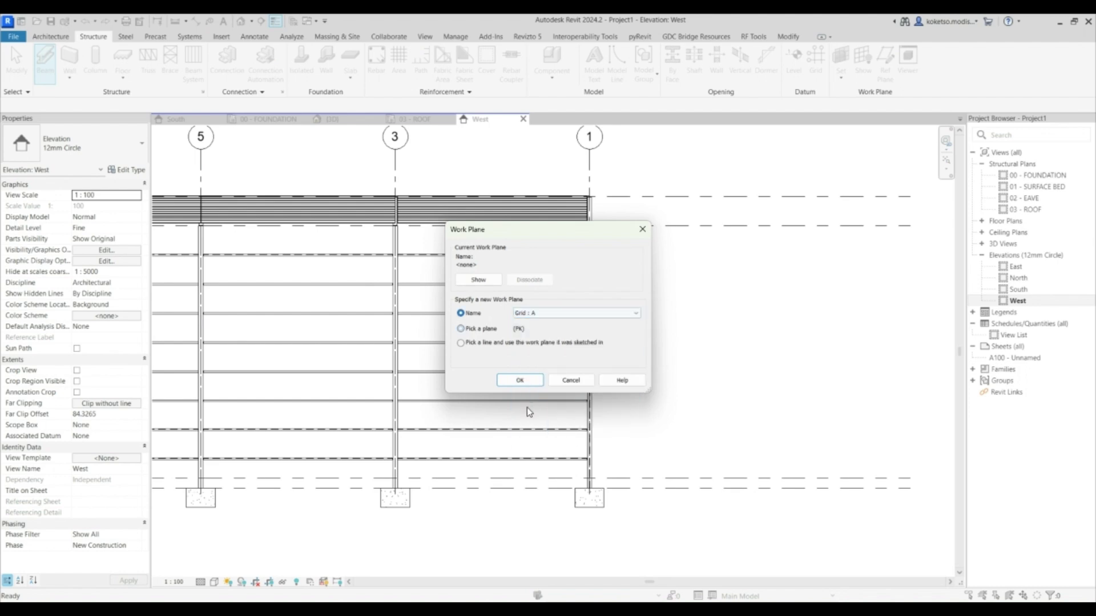
click(532, 384)
Check the grid and column layout in the 00 - FOUNDATION plan, and return to the West elevation
click(276, 118)
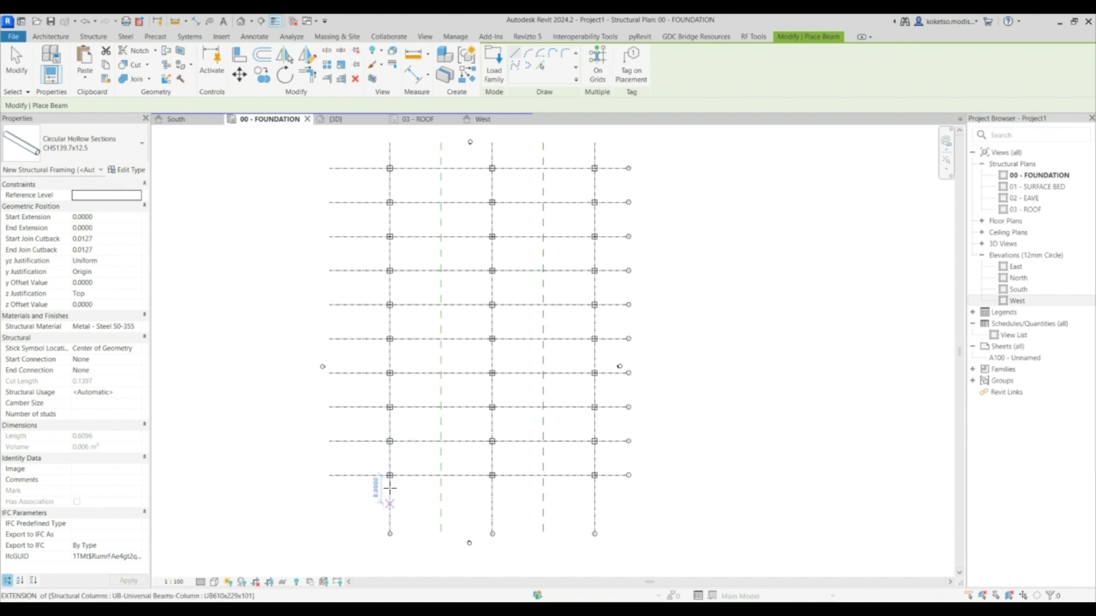
scroll(389, 488, up, 6)
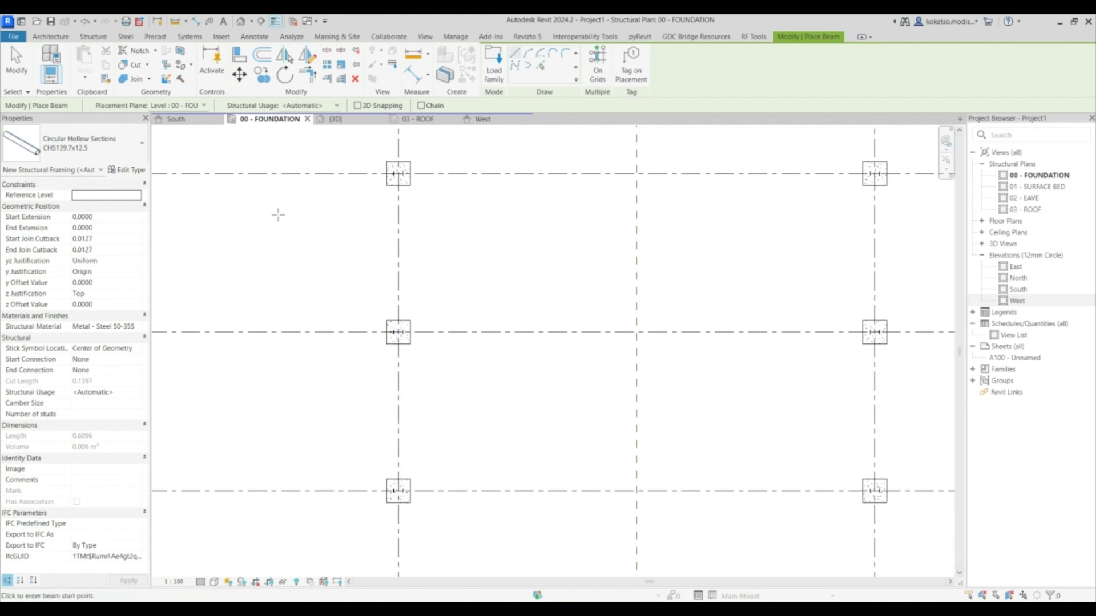
click(492, 119)
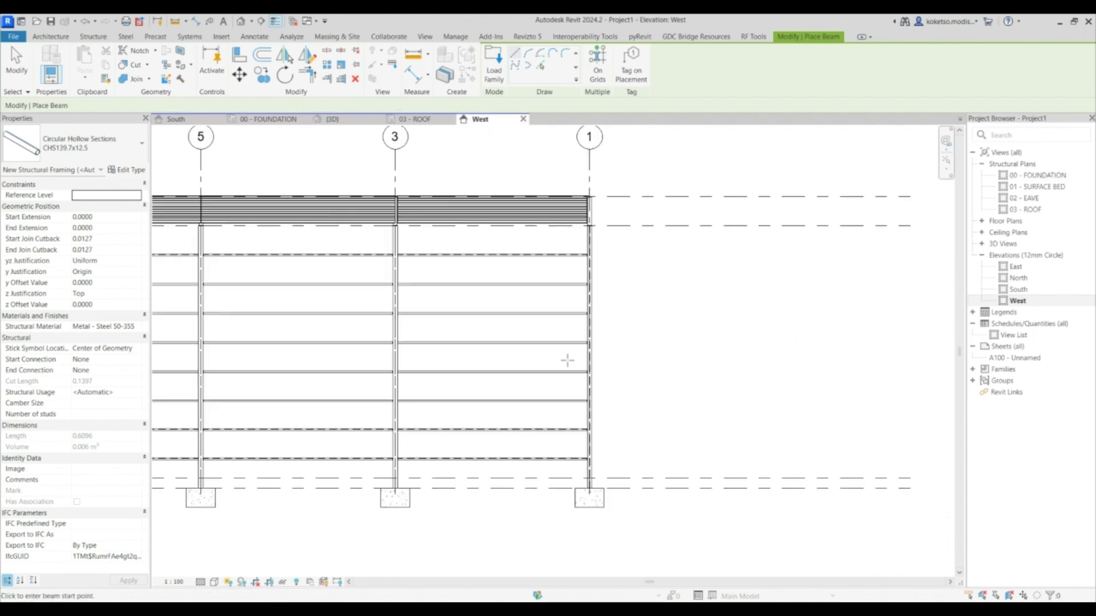
scroll(568, 362, down, 1)
scroll(582, 439, up, 3)
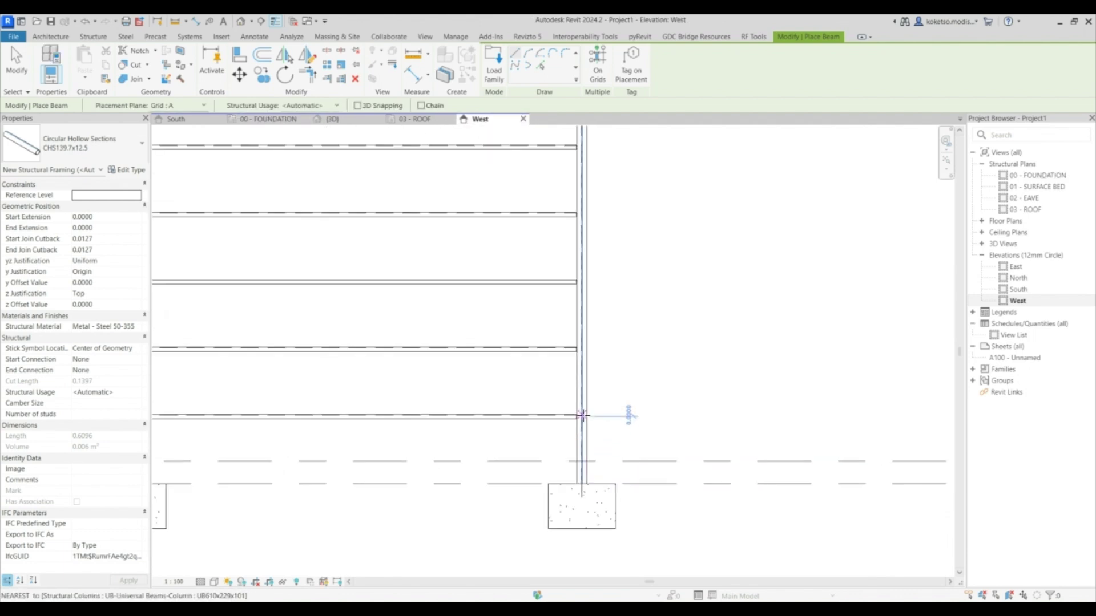
scroll(583, 416, down, 2)
key(Escape)
key(Escape)
Draw a horizontal reference plane between the grid 3 and grid 1 columns, offset 0.5 below the 02 - EAVE level
scroll(567, 272, down, 2)
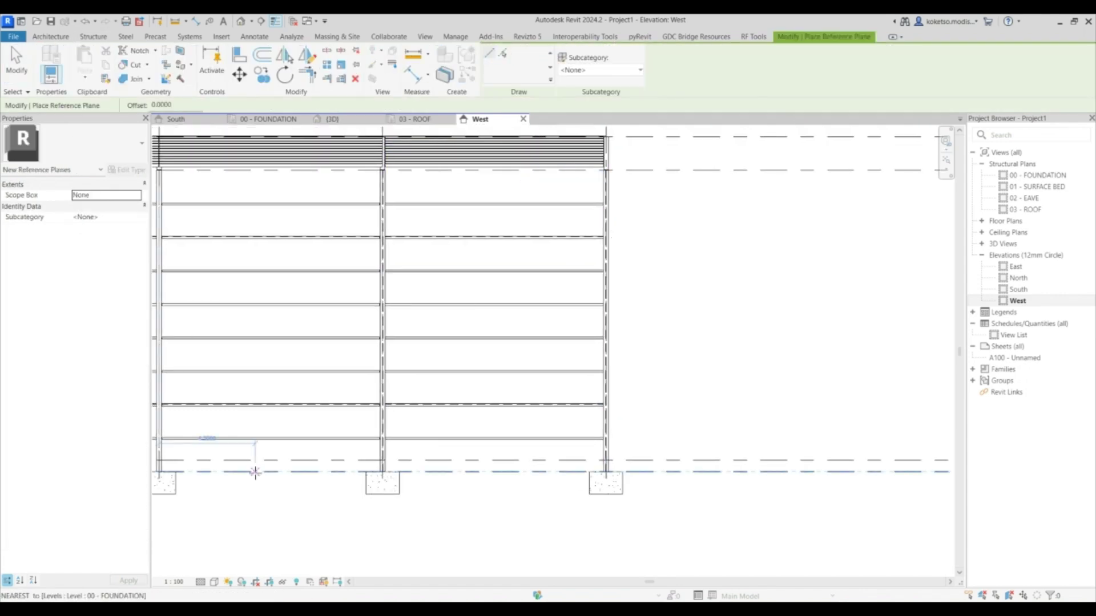
scroll(390, 148, up, 2)
scroll(389, 148, up, 3)
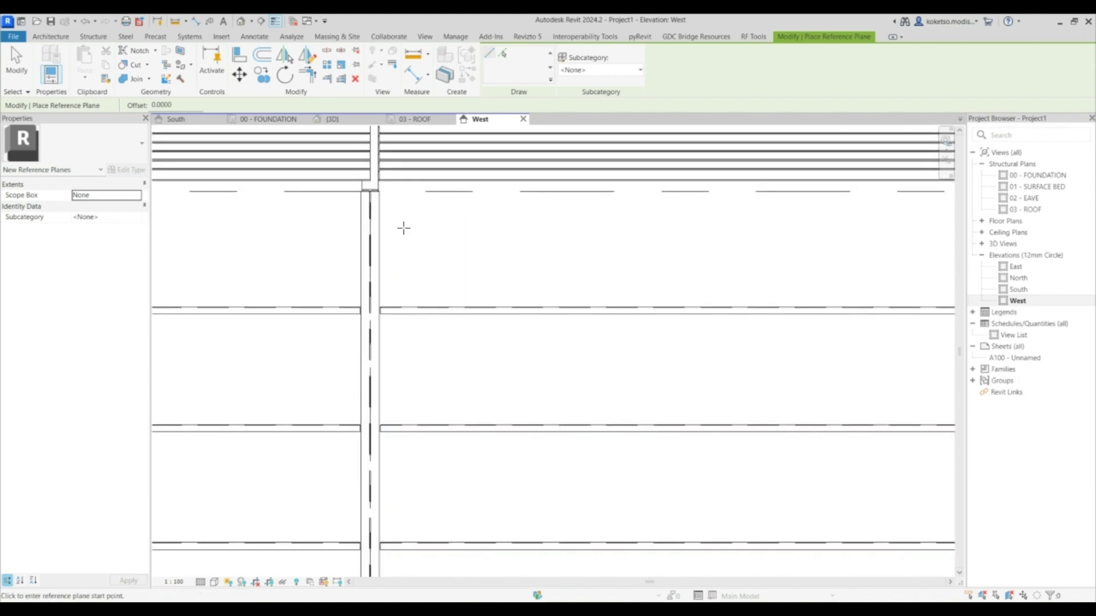
scroll(404, 228, down, 1)
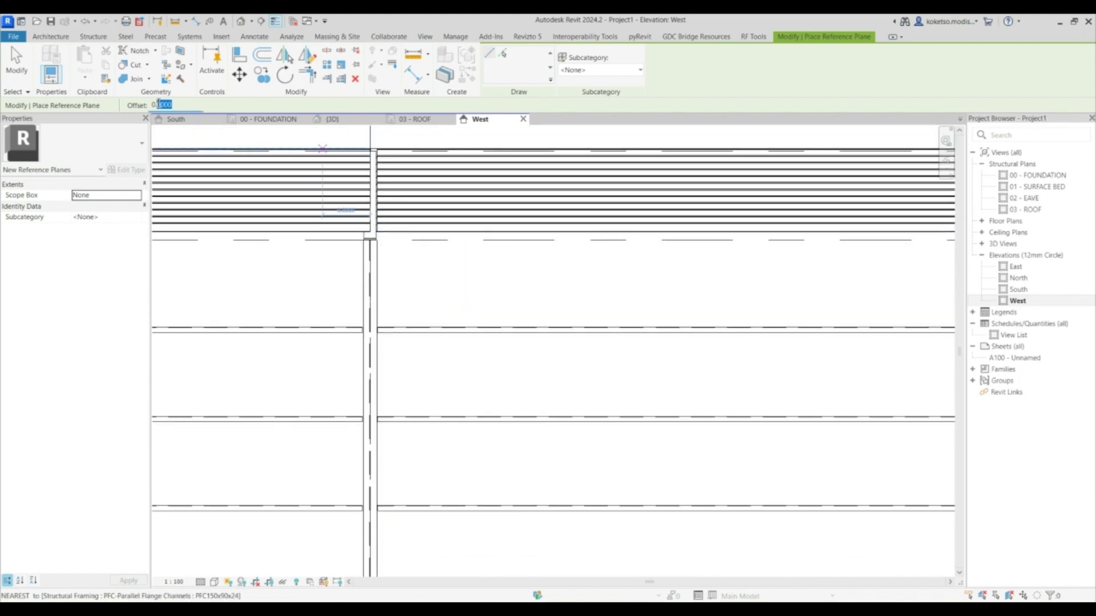
text(5)
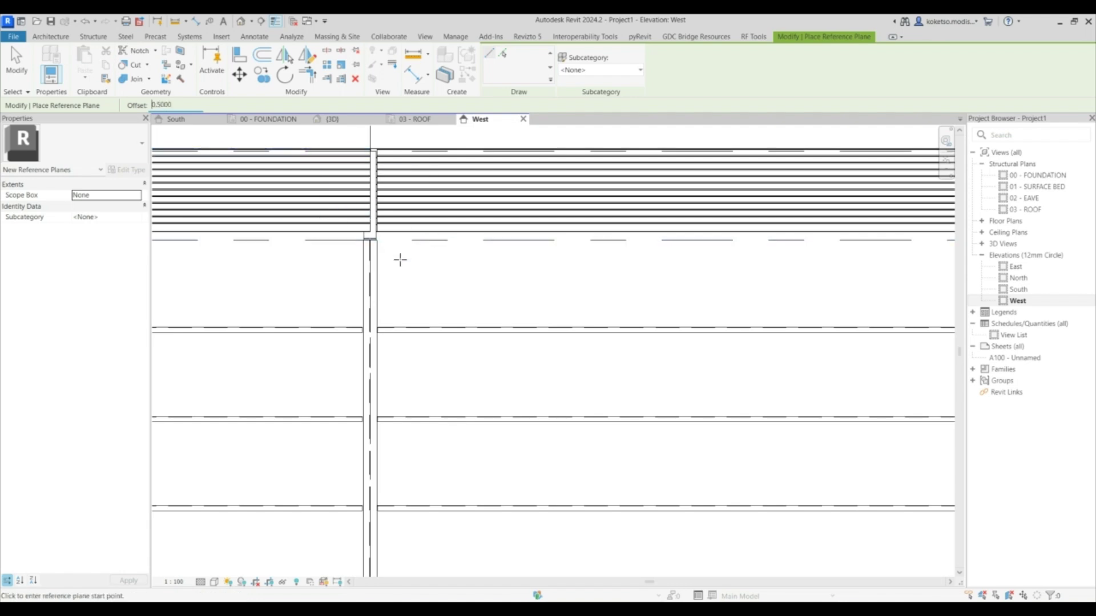
scroll(399, 260, up, 1)
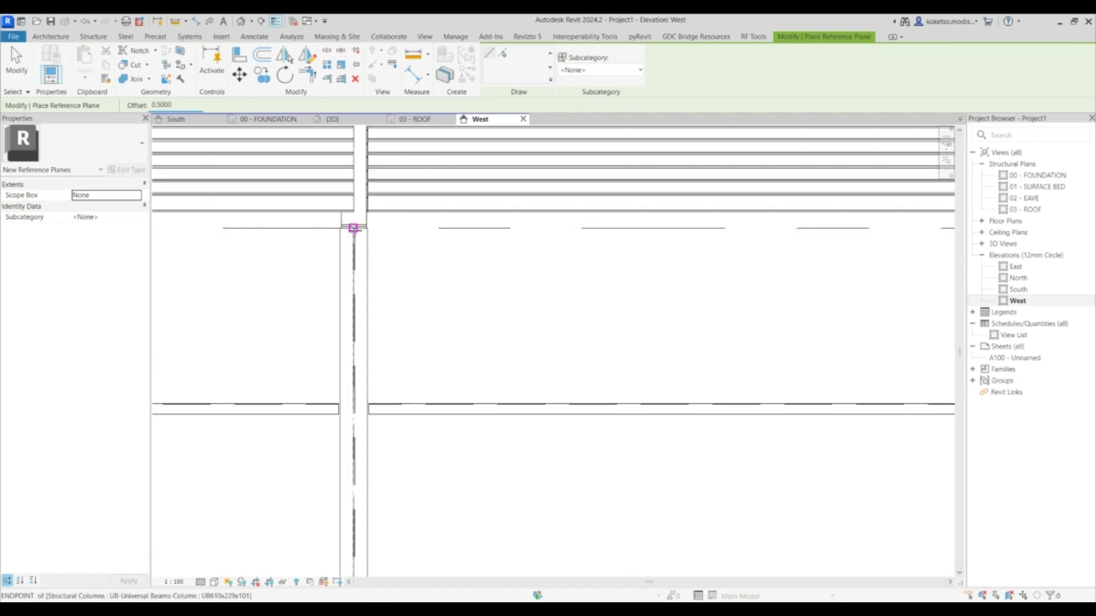
scroll(354, 229, up, 2)
click(352, 226)
scroll(365, 225, down, 3)
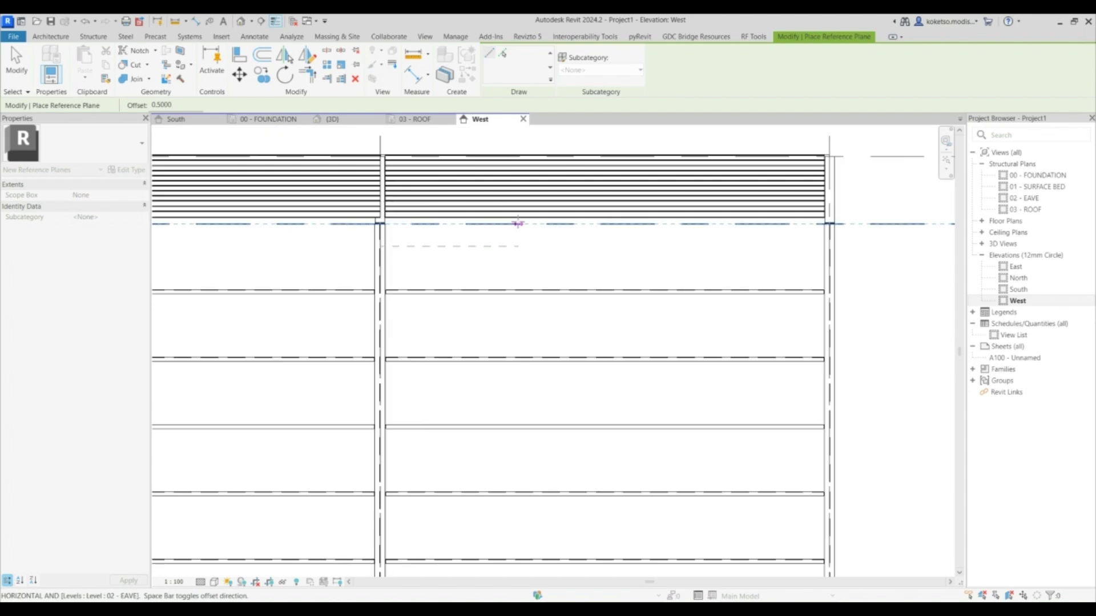
scroll(515, 223, up, 1)
middle_drag(841, 224, 482, 190)
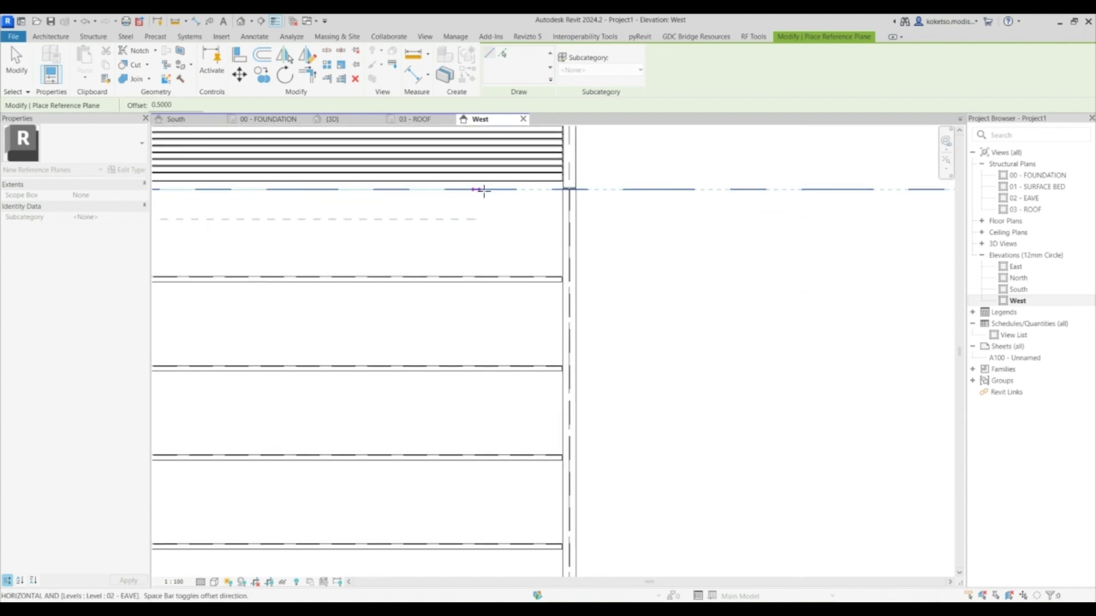
click(569, 189)
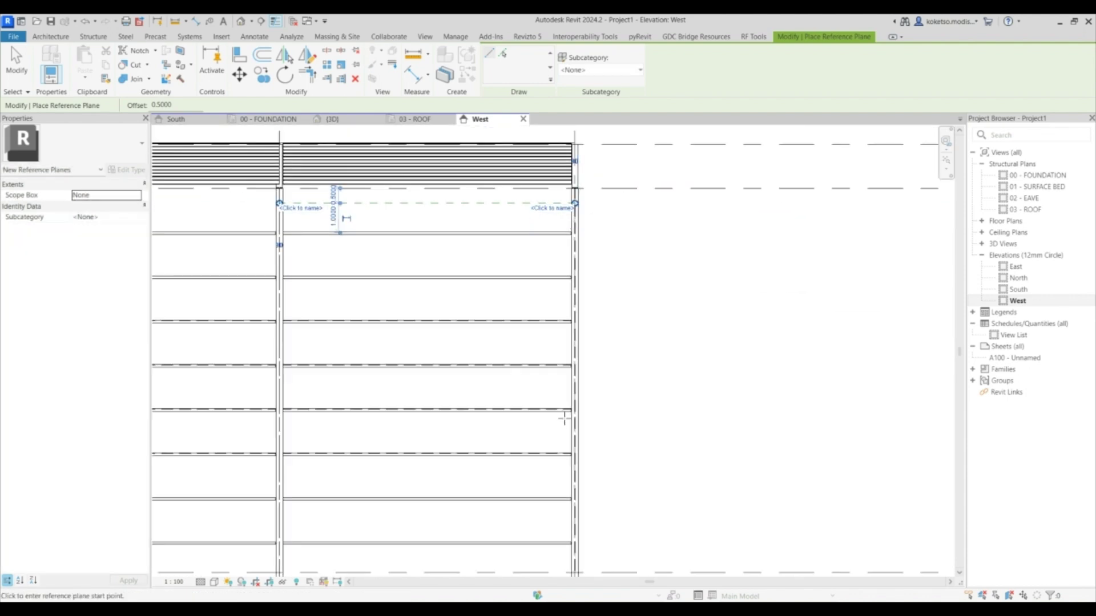
Draw a horizontal reference plane between the grid 1 and grid 3 columns, offset 0.5 above the 01 - SURFACE BED level
middle_drag(569, 511, 584, 267)
scroll(584, 320, up, 3)
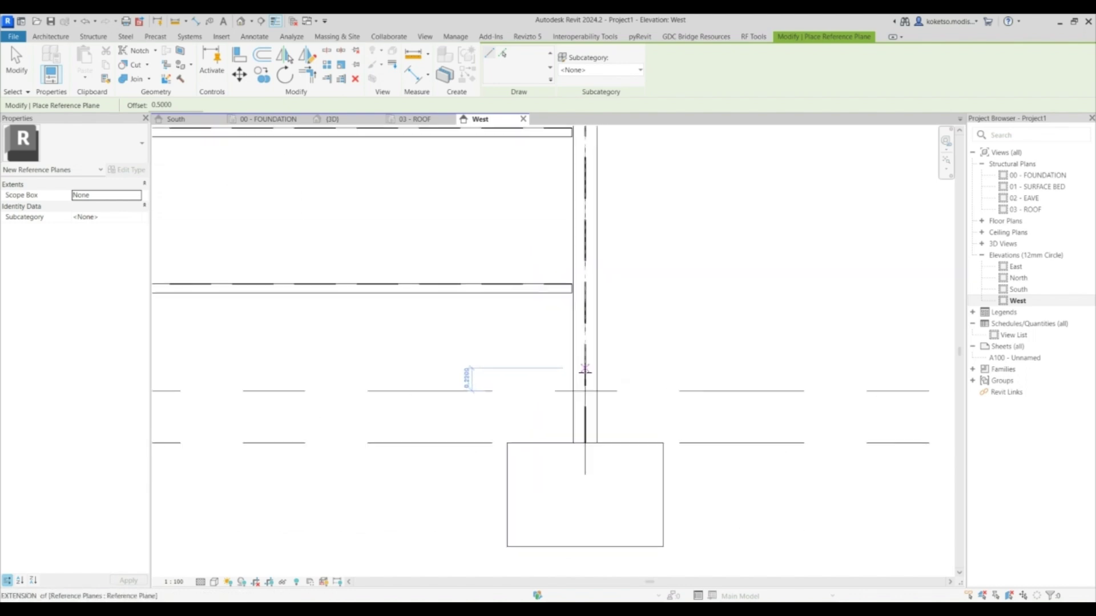
click(582, 391)
scroll(491, 382, down, 3)
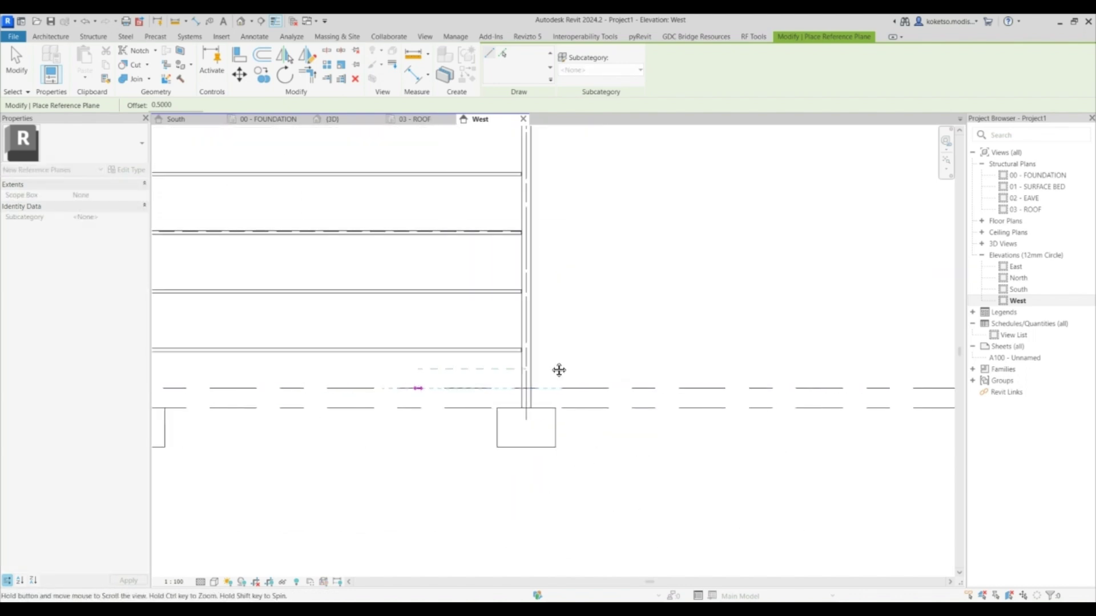
middle_drag(557, 369, 416, 352)
click(379, 353)
key(Escape)
key(Escape)
scroll(784, 346, up, 4)
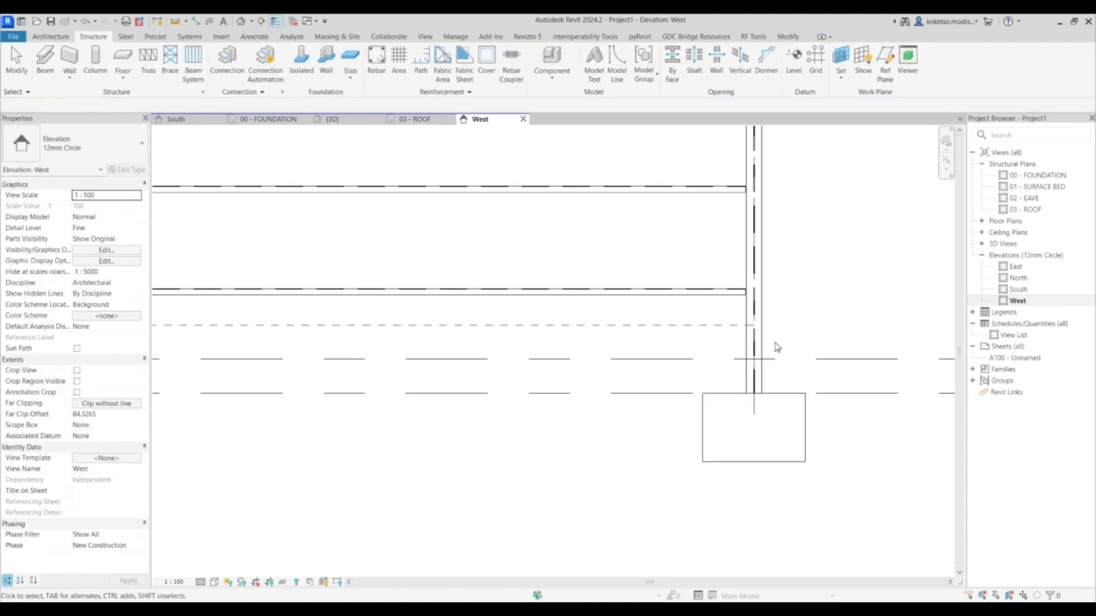
Place a diagonal CHS139.7x12.5 beam from the lower reference plane at grid 1 to the upper reference plane at grid 3
scroll(727, 366, down, 5)
scroll(727, 367, down, 4)
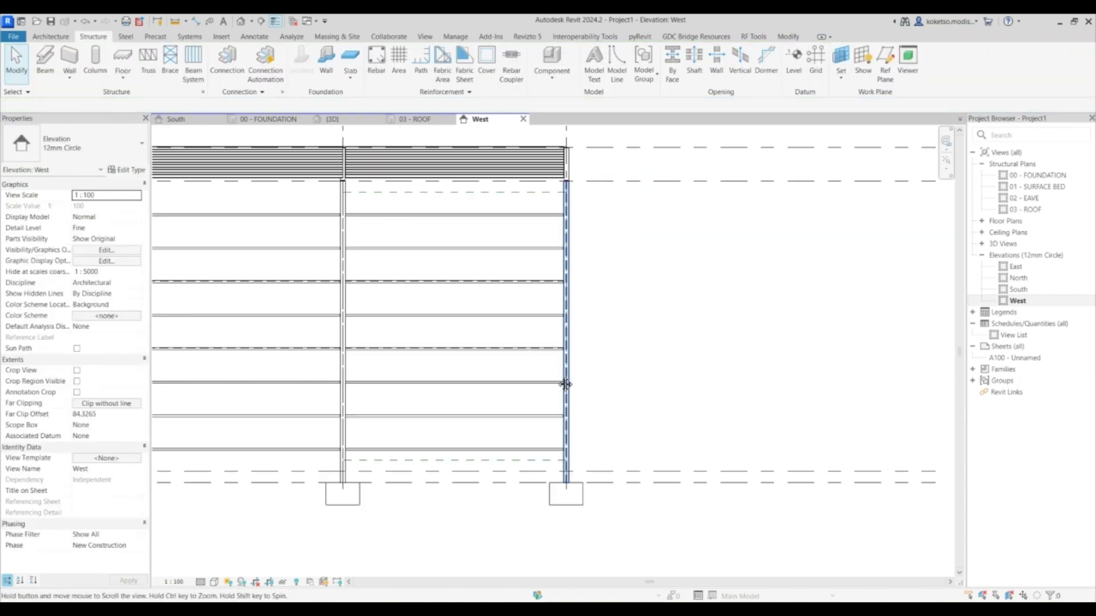
click(46, 60)
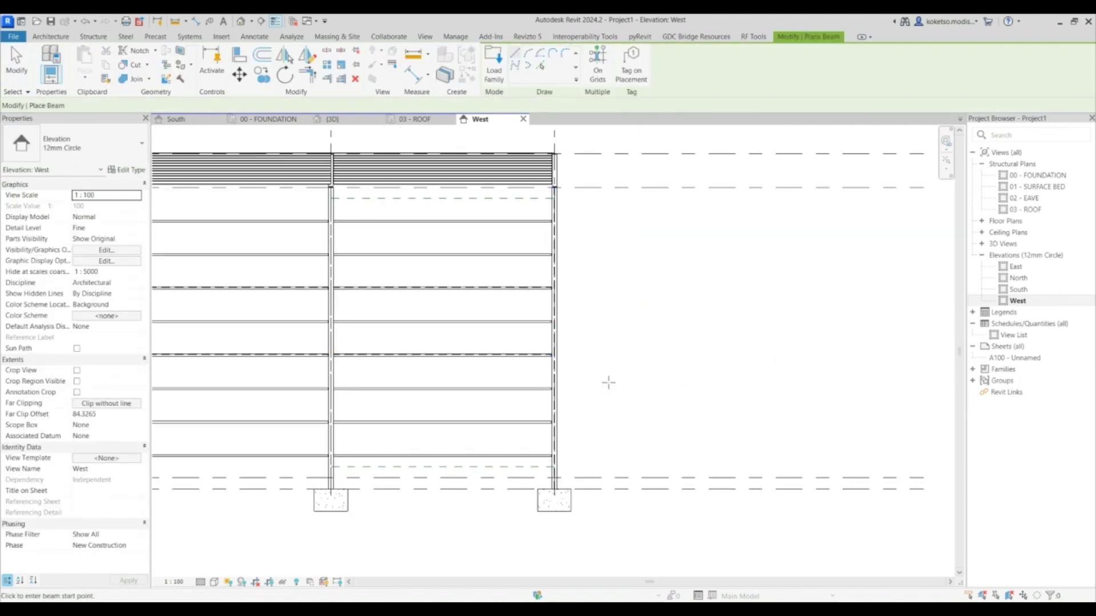
scroll(574, 433, up, 4)
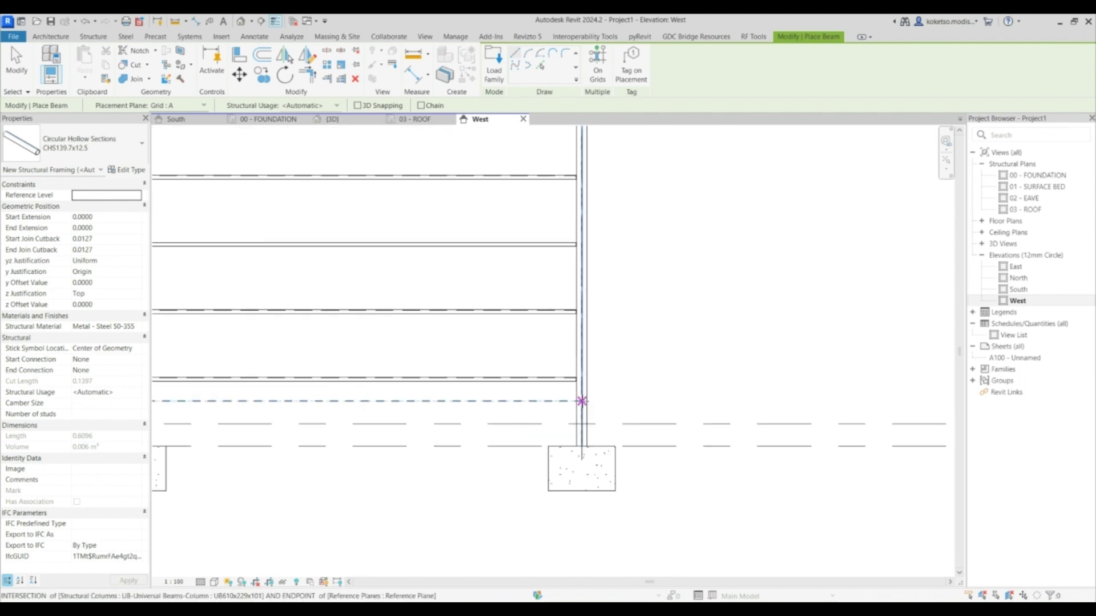
click(581, 401)
scroll(570, 388, down, 4)
scroll(411, 302, up, 2)
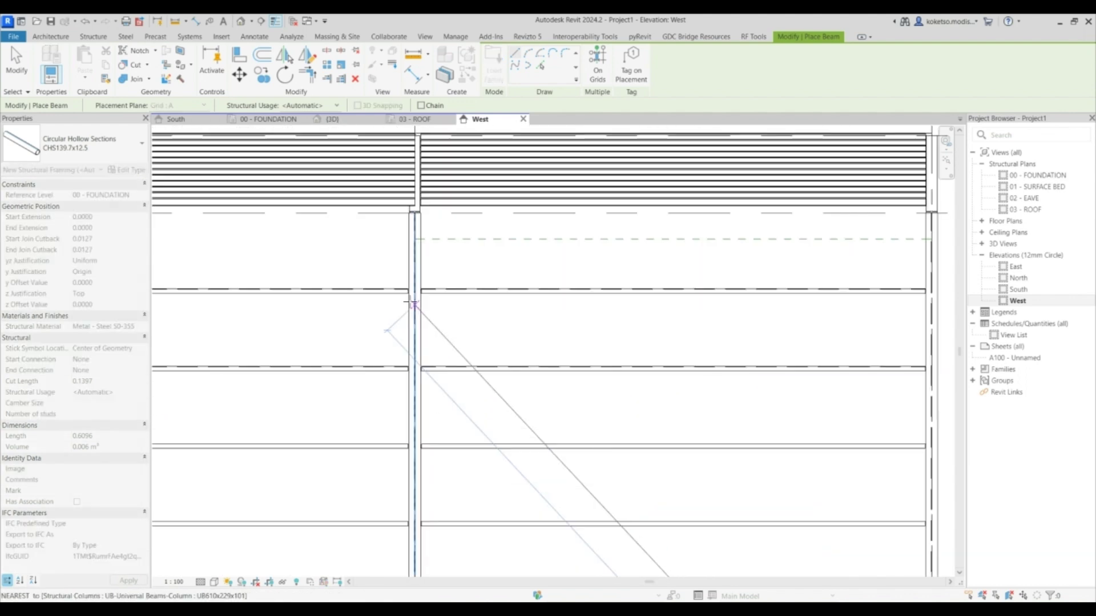
click(413, 237)
scroll(379, 221, down, 2)
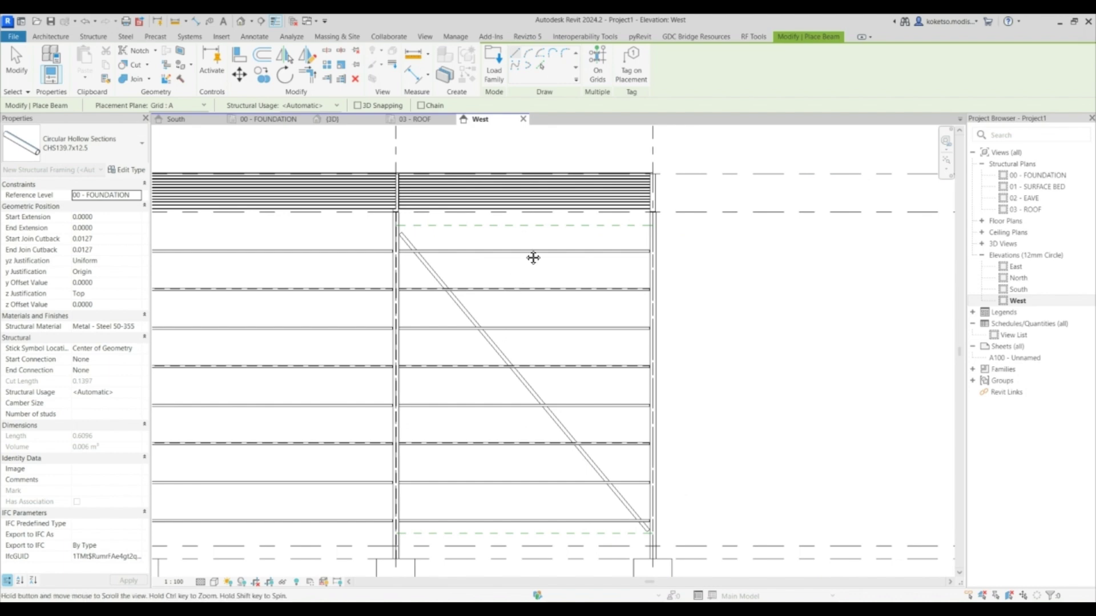
Place the opposite diagonal CHS139.7x12.5 beam from the upper reference plane at grid 1 to the lower one at grid 3
middle_drag(533, 258, 543, 210)
click(662, 177)
middle_drag(518, 340, 539, 232)
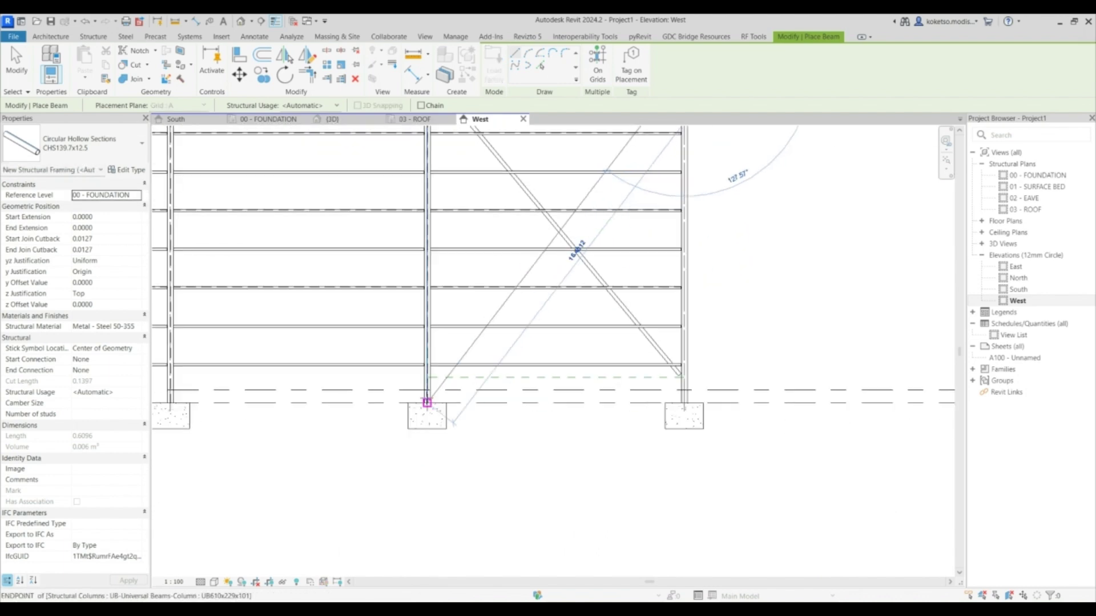
scroll(427, 374, up, 2)
click(427, 379)
scroll(583, 350, down, 2)
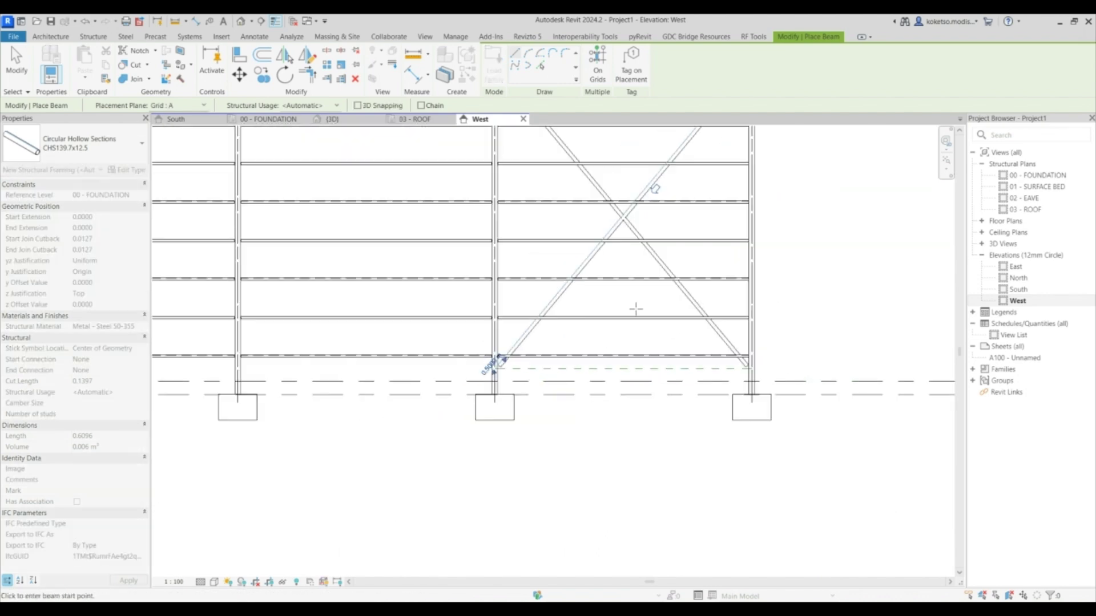
key(Escape)
key(Escape)
Delete both crossing diagonal beams from the bay between grids 3 and 1
middle_drag(652, 243, 559, 297)
scroll(552, 279, up, 2)
drag(553, 274, 490, 288)
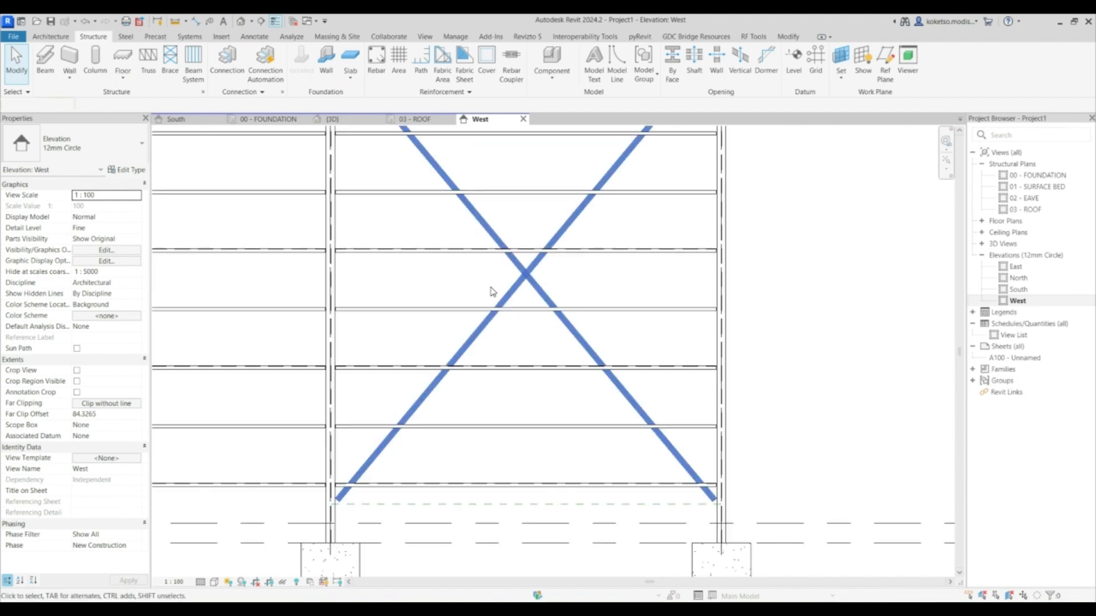
key(Delete)
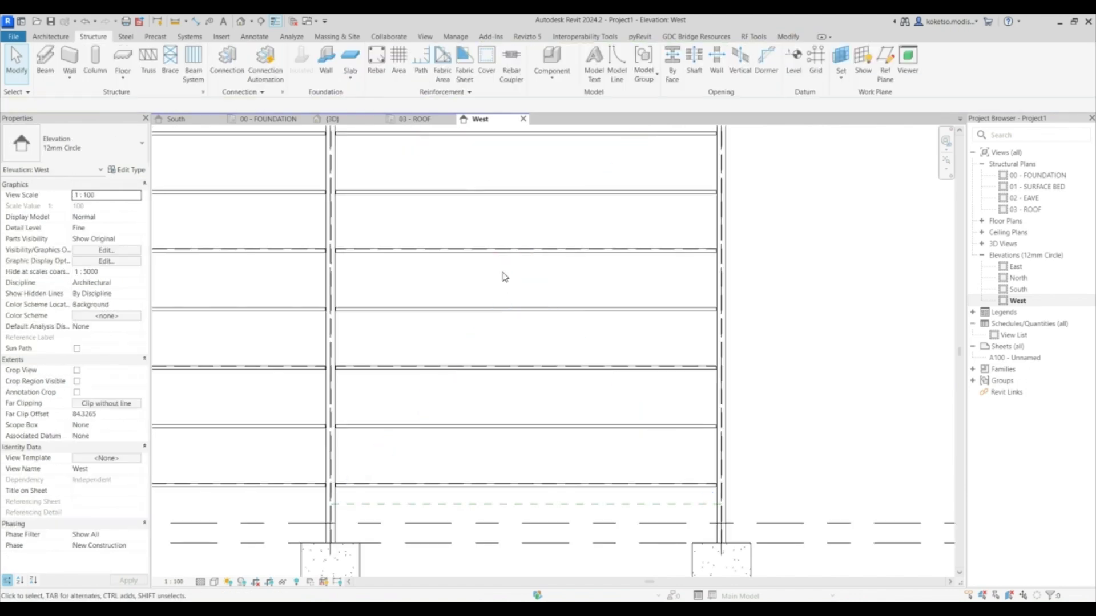
Draw a horizontal reference plane at about mid-height of the bay, from the grid 1 column to the grid 3 column
scroll(625, 289, down, 3)
key(r)
key(p)
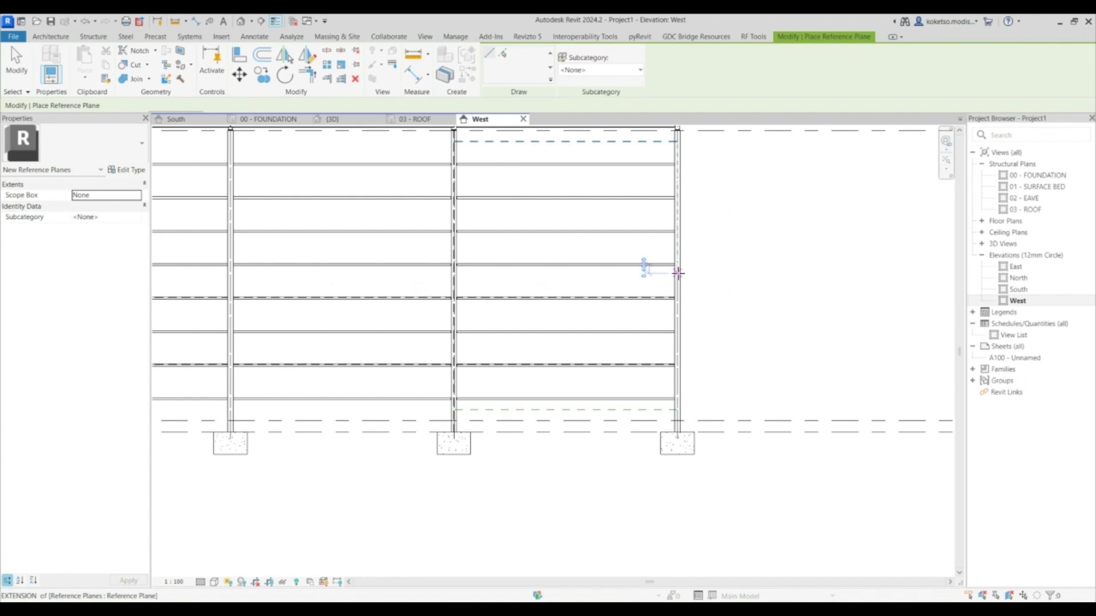
click(673, 280)
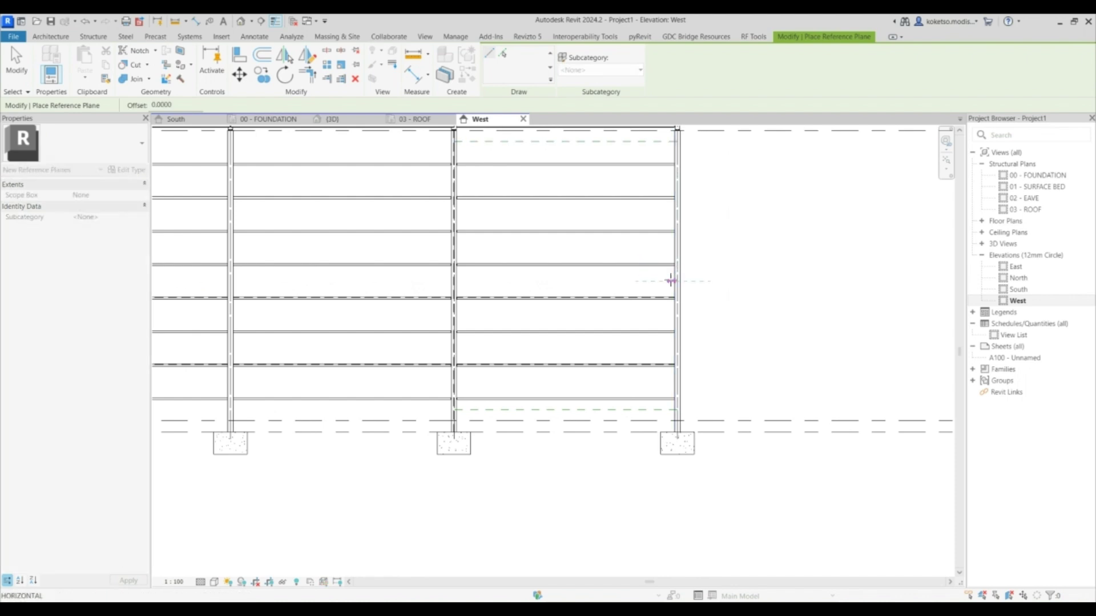
click(455, 281)
key(Escape)
key(Escape)
Draw a vertical reference plane through the middle of the bay, from the lowest girt's midpoint up to the upper reference plane
middle_drag(556, 316, 485, 360)
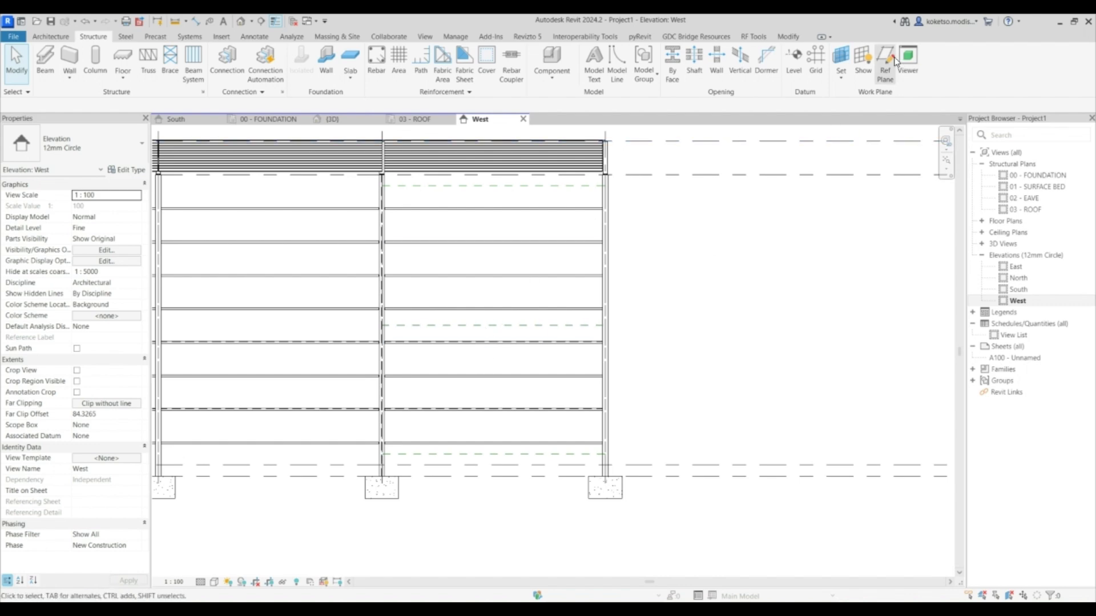
click(883, 69)
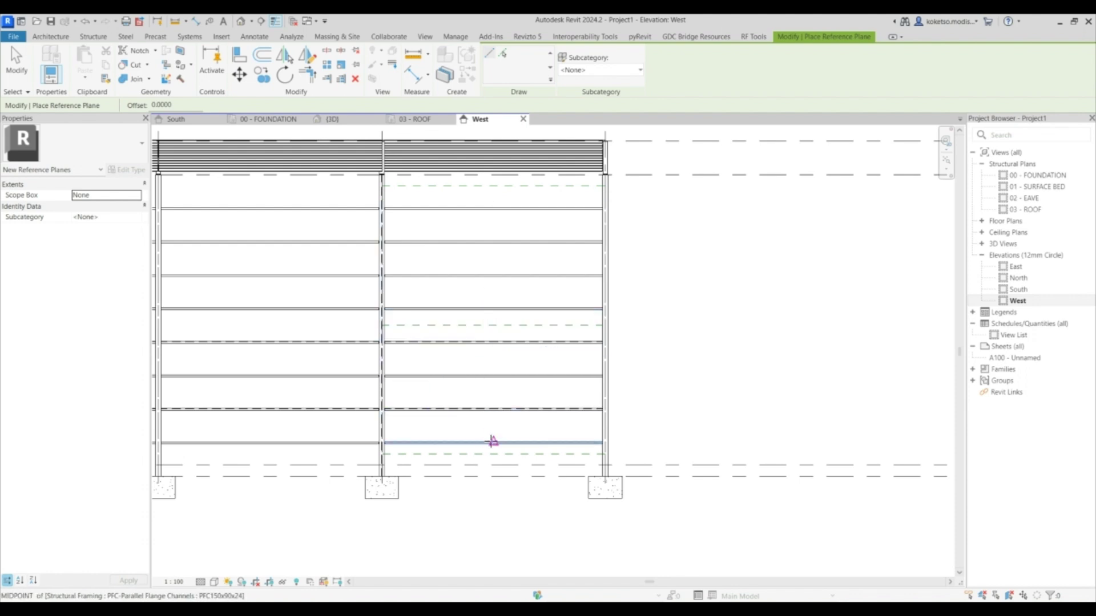
click(493, 442)
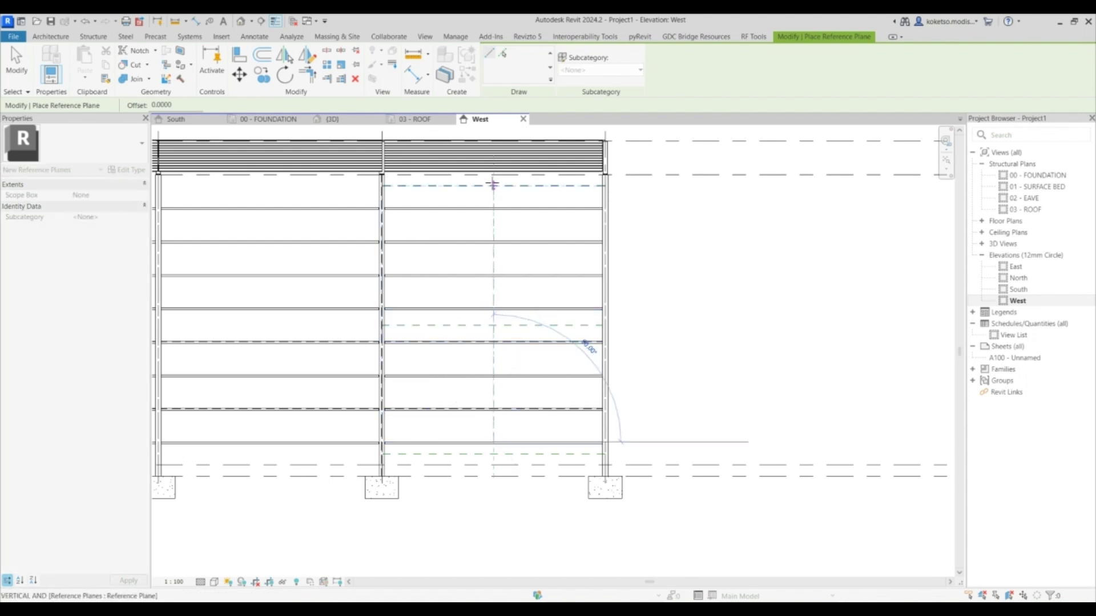
click(493, 184)
key(Escape)
key(Escape)
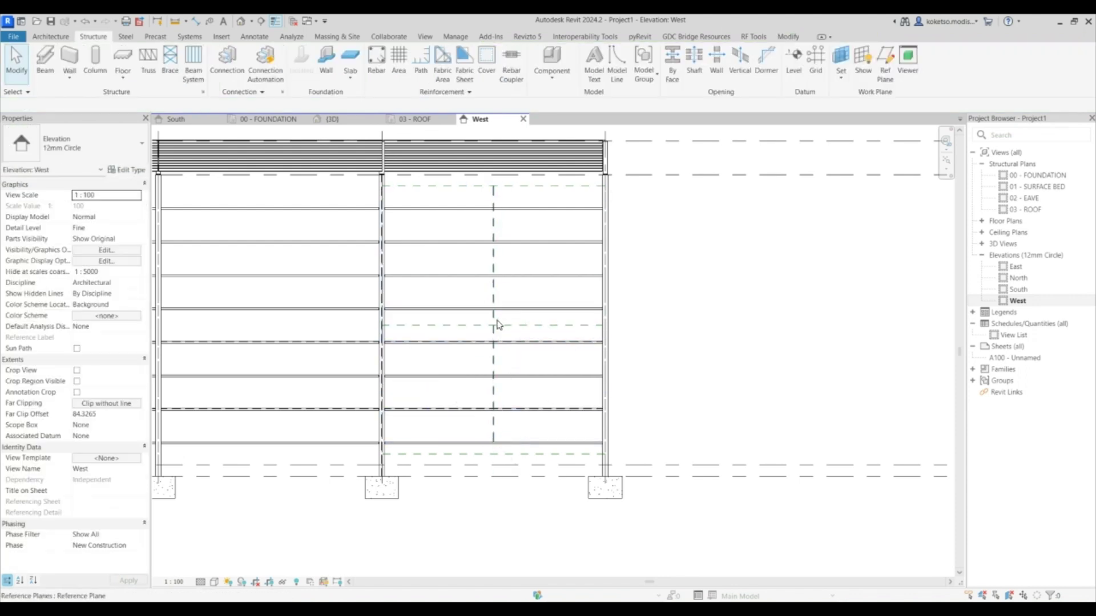
Place two CHS139.7x12.5 half-diagonals joining the bay's centre intersection to the upper and lower reference planes at grid 1
click(45, 62)
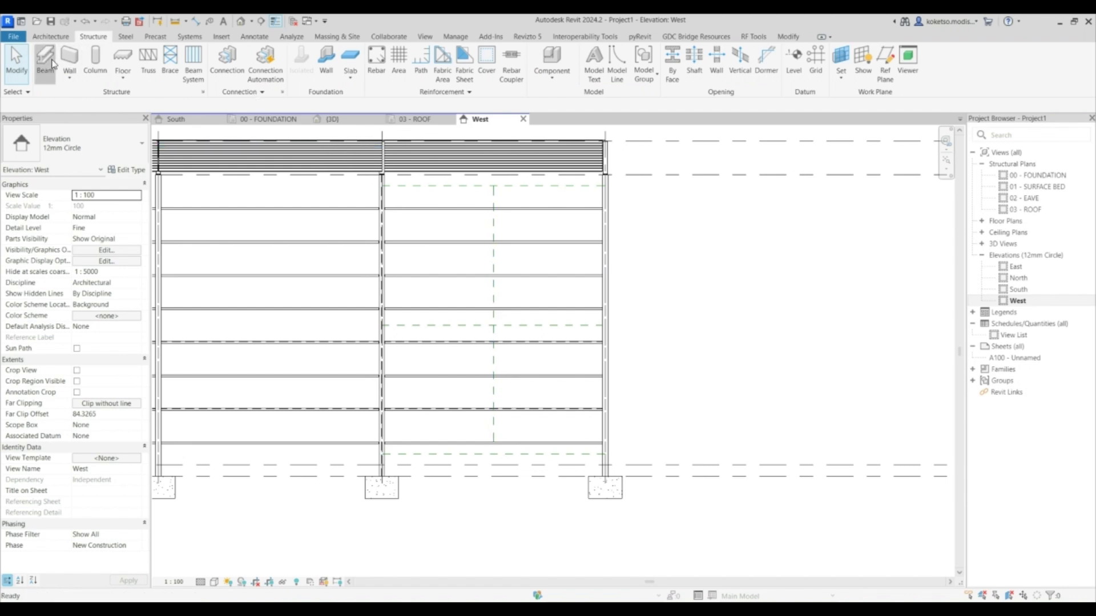
click(494, 325)
click(601, 194)
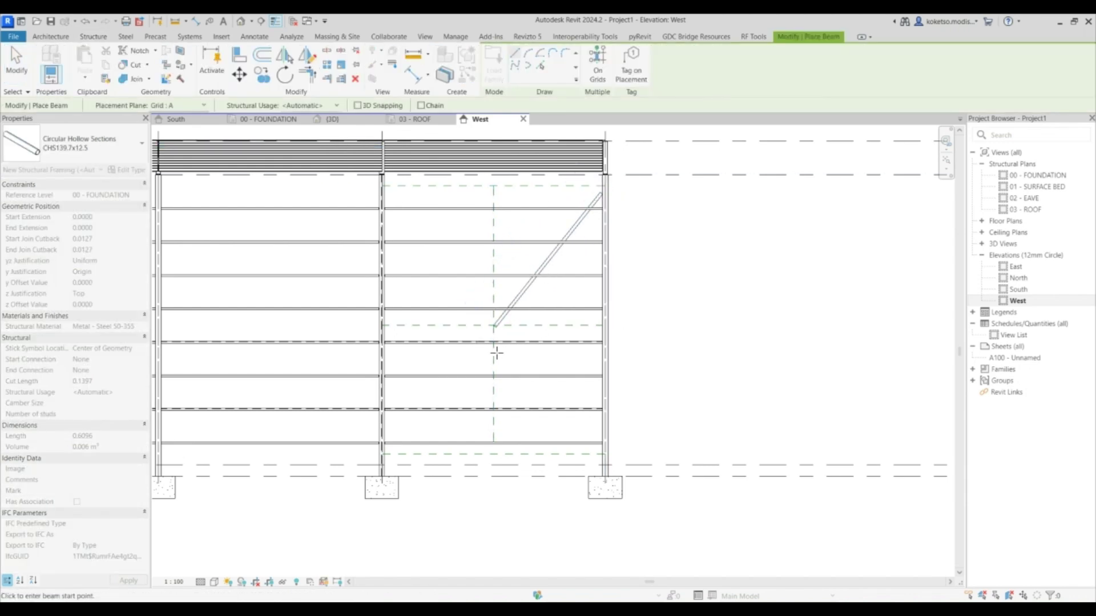
scroll(604, 454, up, 4)
click(605, 455)
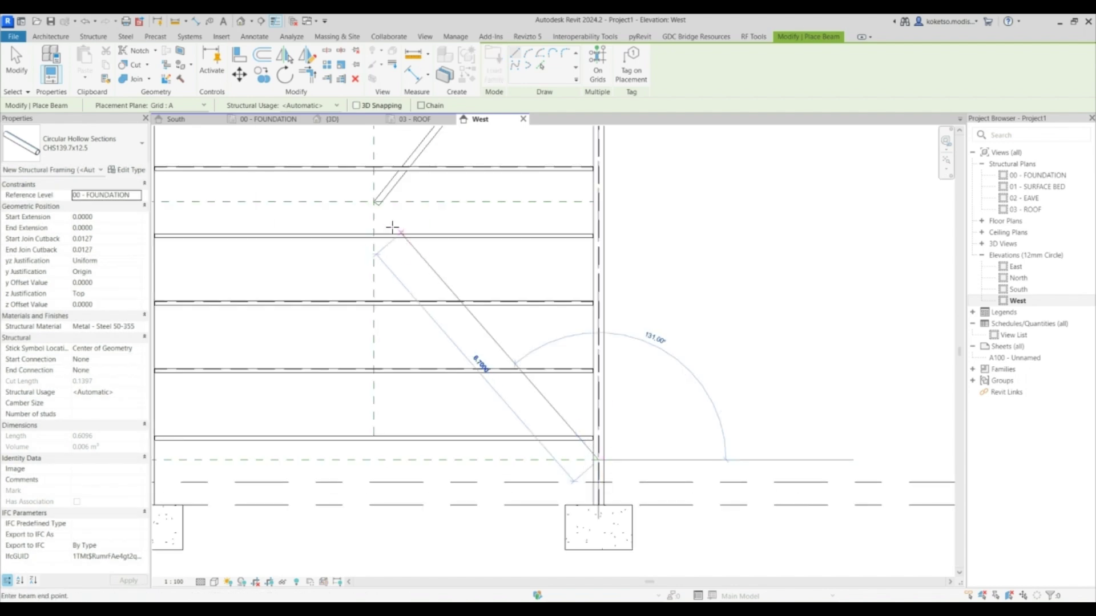
click(374, 201)
scroll(371, 200, down, 3)
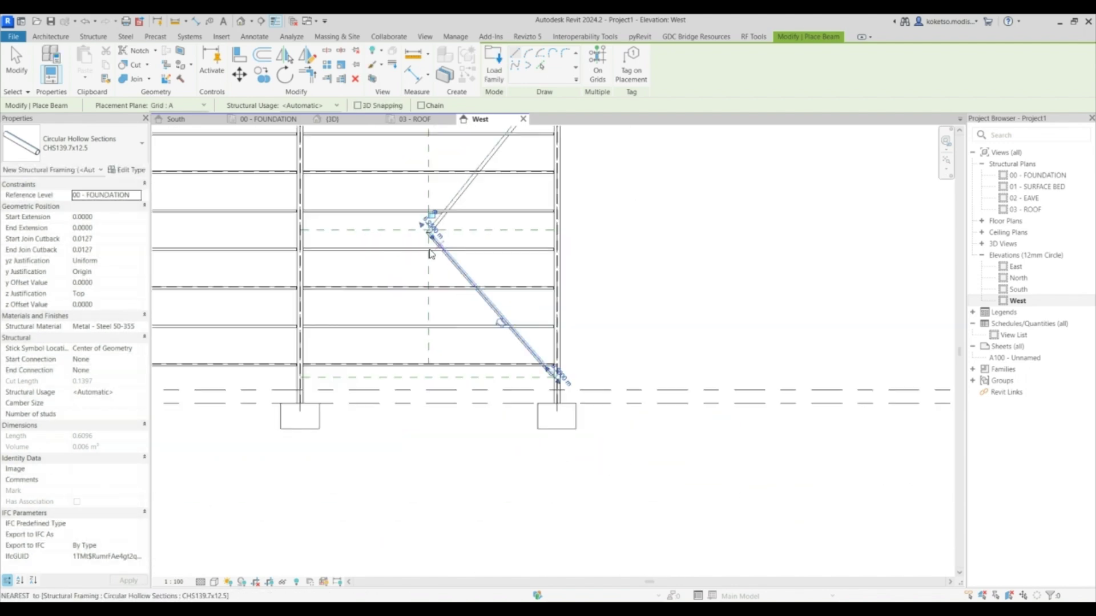
Place a CHS139.7x12.5 beam from the lower reference plane at grid 3 to the bay's centre intersection
scroll(374, 313, up, 2)
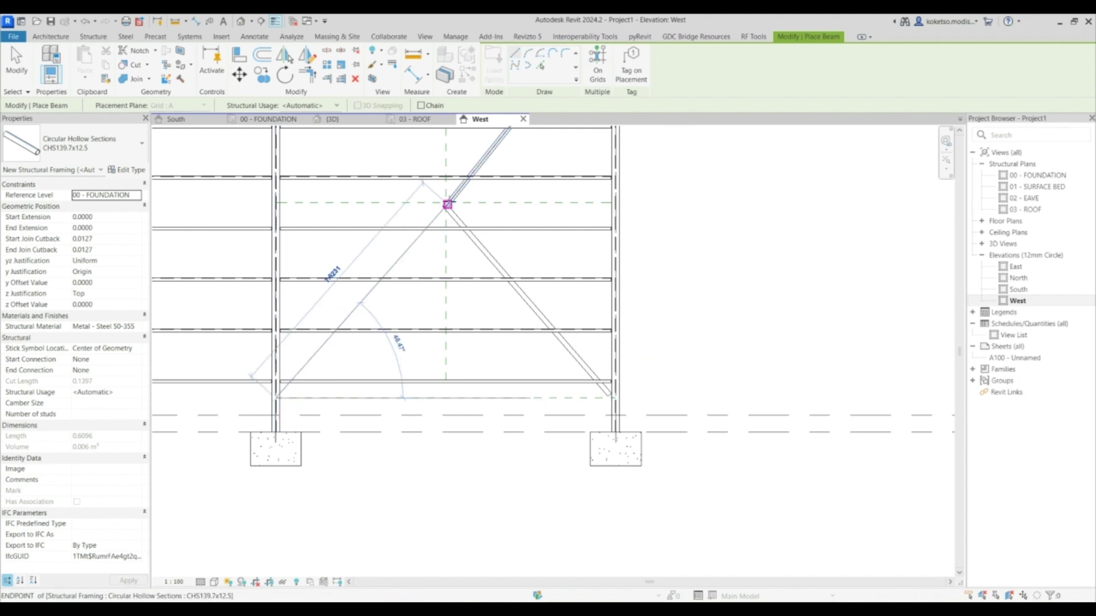
scroll(446, 204, up, 3)
click(441, 196)
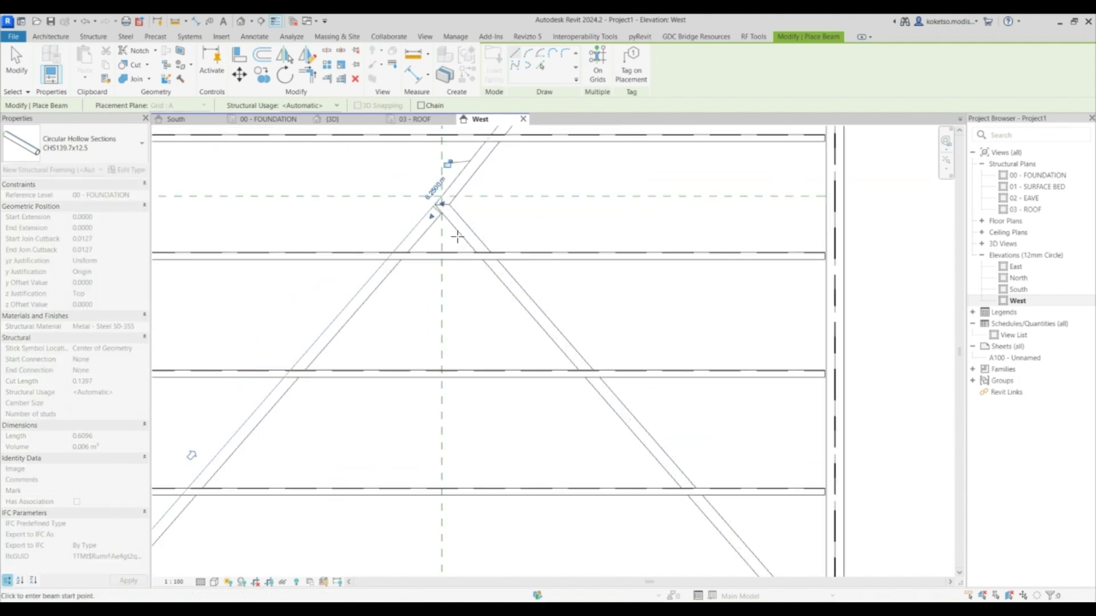
Place a CHS139.7x12.5 beam from the upper reference plane at grid 3 to the bay's centre intersection
scroll(451, 219, down, 3)
middle_drag(468, 241, 517, 338)
scroll(517, 338, down, 3)
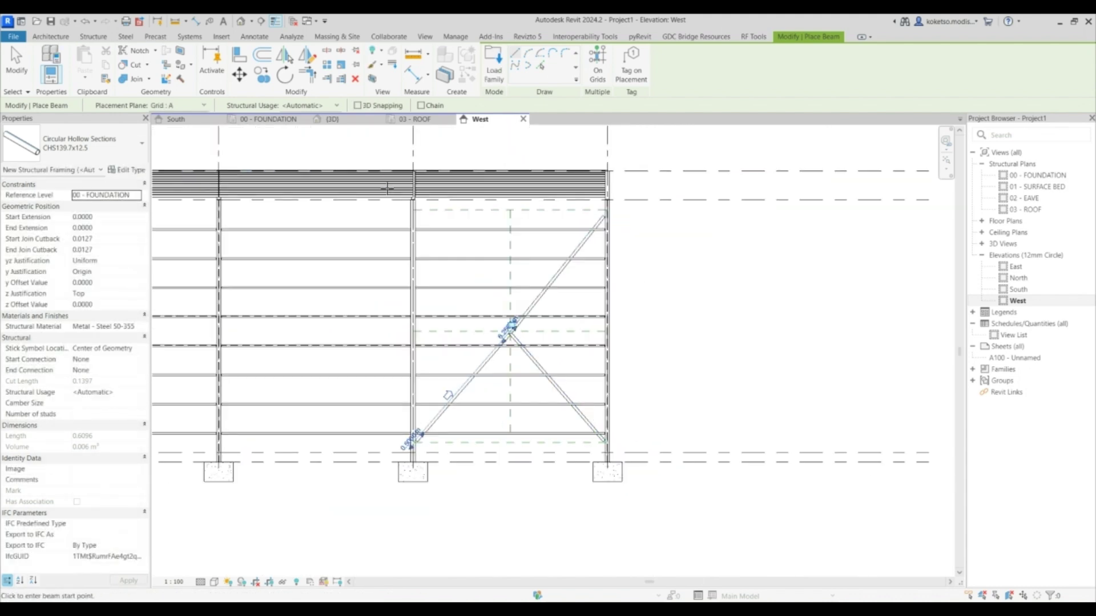
scroll(382, 185, up, 2)
click(426, 221)
scroll(581, 407, up, 3)
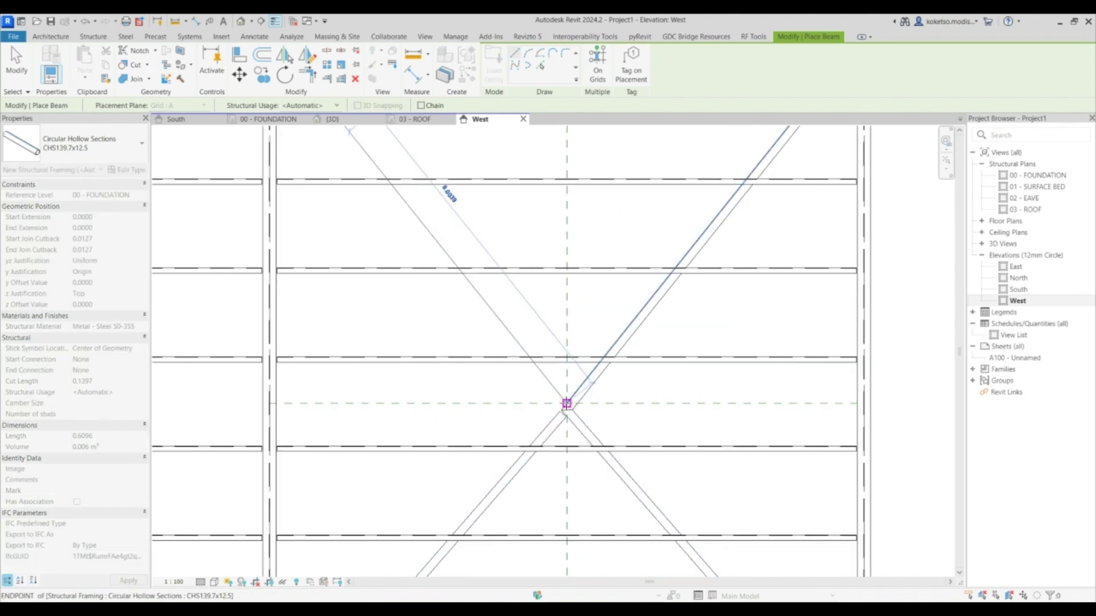
click(566, 404)
key(Escape)
key(Escape)
Set the z justification of the four half-diagonal braces to Origin
middle_drag(590, 433, 428, 274)
scroll(426, 266, up, 2)
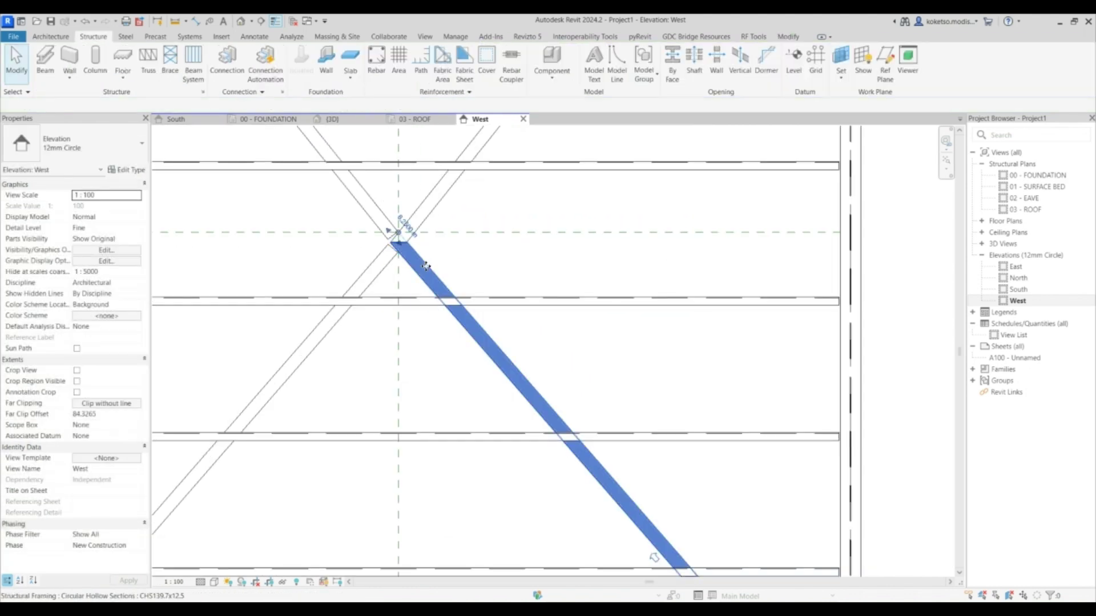
ctrl+click(429, 208)
ctrl+click(372, 199)
ctrl+click(373, 265)
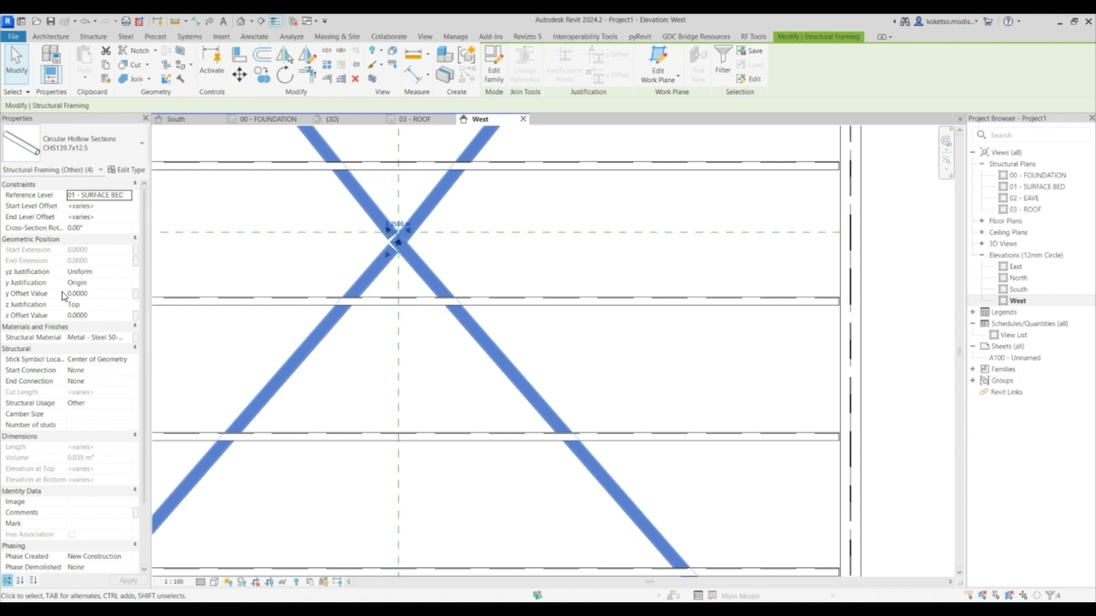
click(126, 283)
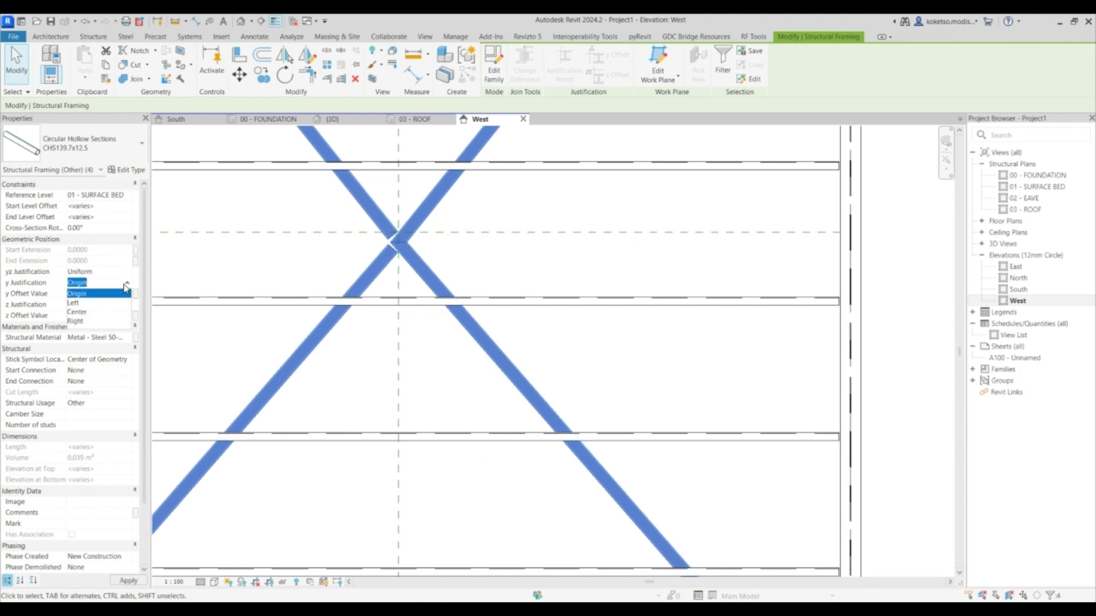
click(126, 305)
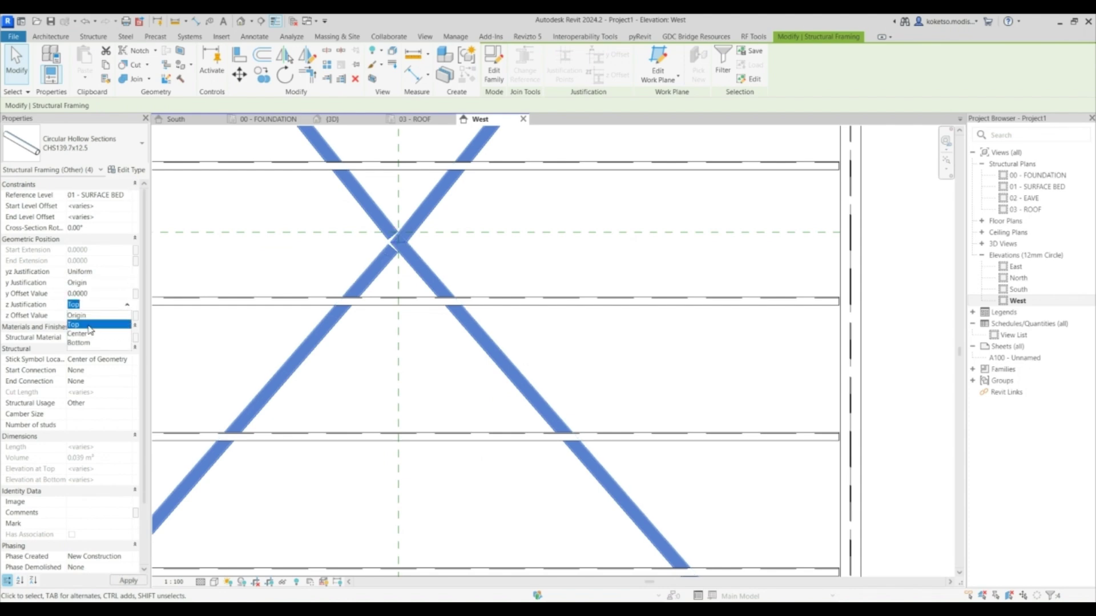
key(Escape)
Delete all four half-diagonal braces from the bay between grids 3 and 1
click(421, 250)
ctrl+click(421, 193)
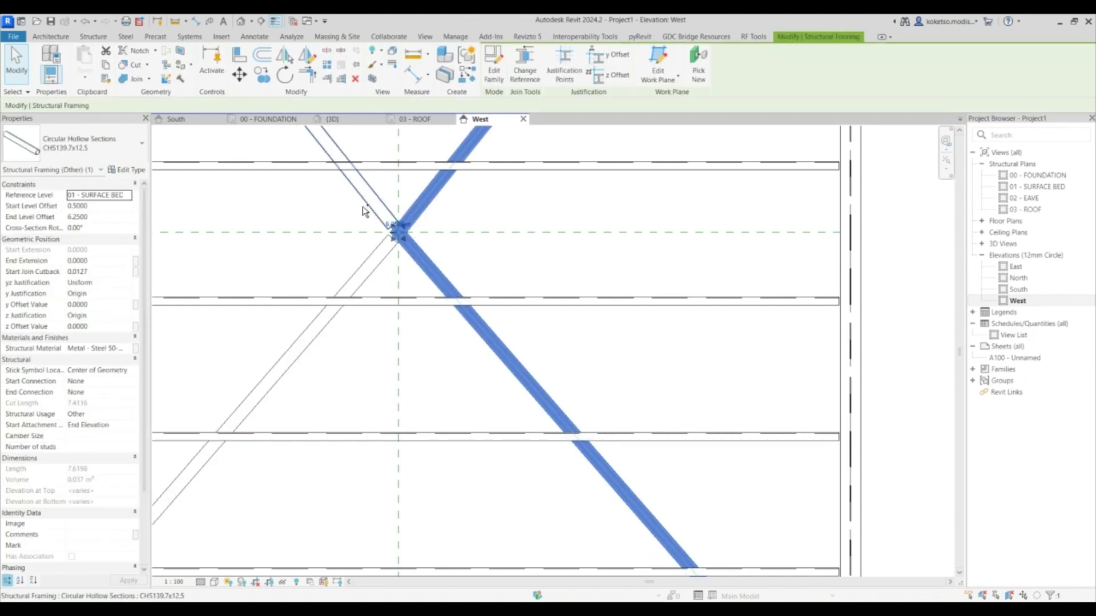
ctrl+click(381, 212)
ctrl+click(383, 264)
key(Delete)
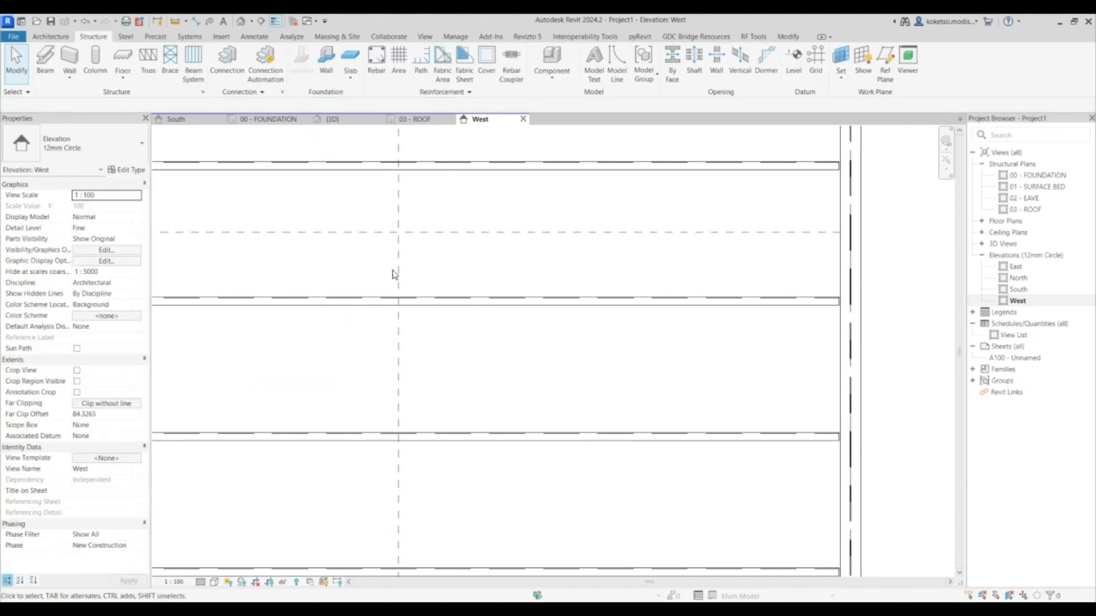
Place a new CHS139.7x12.5 beam on Grid A from the grid 3 end of the upper reference plane down to the centre intersection
scroll(392, 274, down, 3)
scroll(403, 266, down, 3)
middle_drag(385, 242, 407, 310)
scroll(288, 200, up, 2)
click(305, 153)
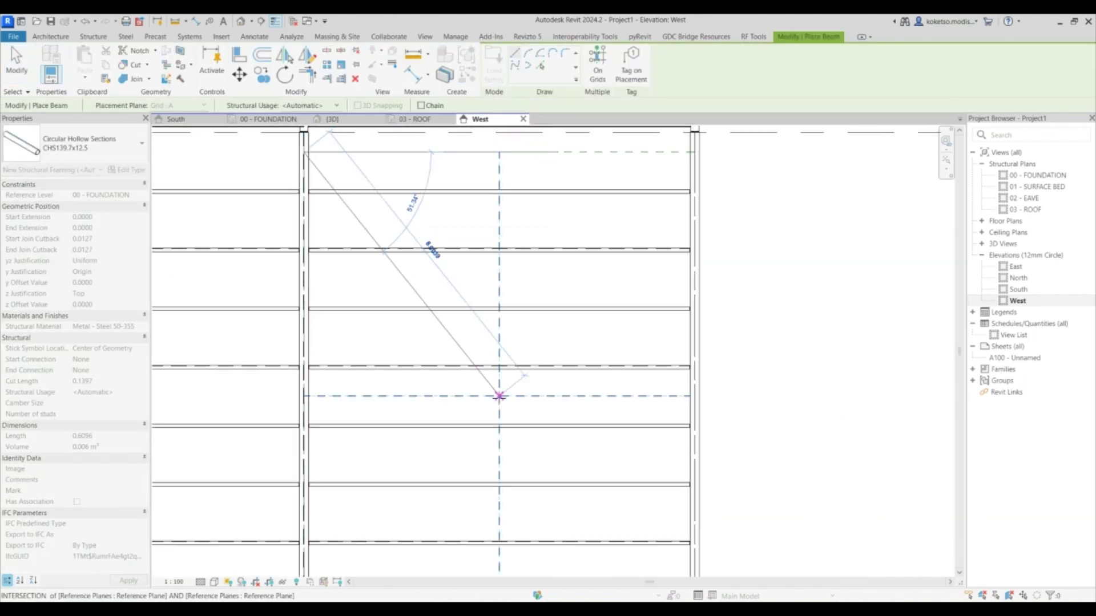
click(499, 395)
Place a matching CHS139.7x12.5 beam from the grid 1 end of the upper reference plane down to the centre intersection
click(693, 152)
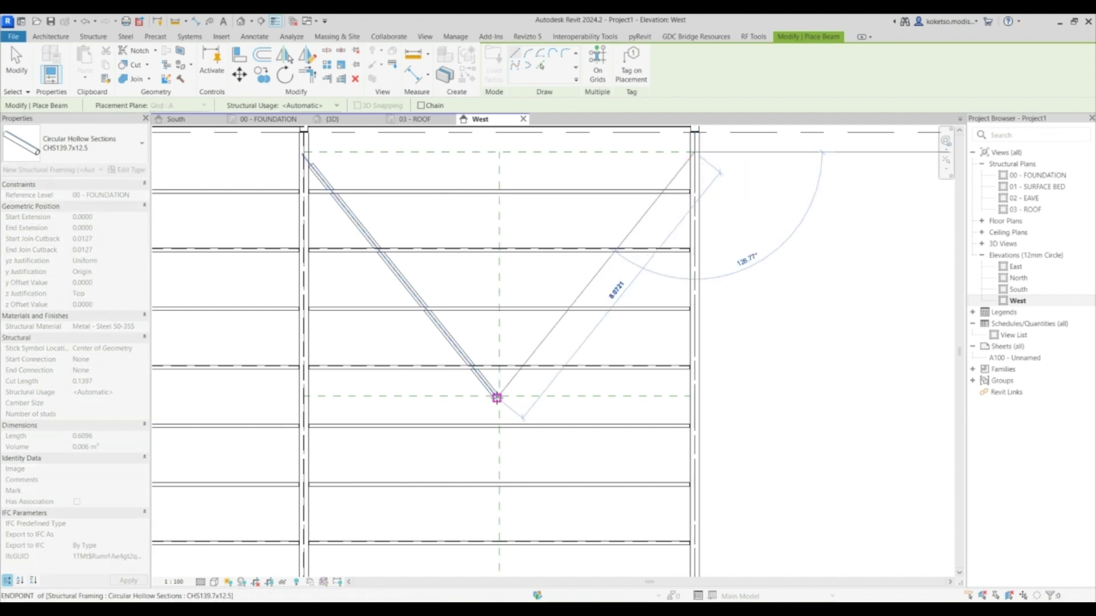
scroll(498, 394, up, 3)
scroll(501, 394, up, 2)
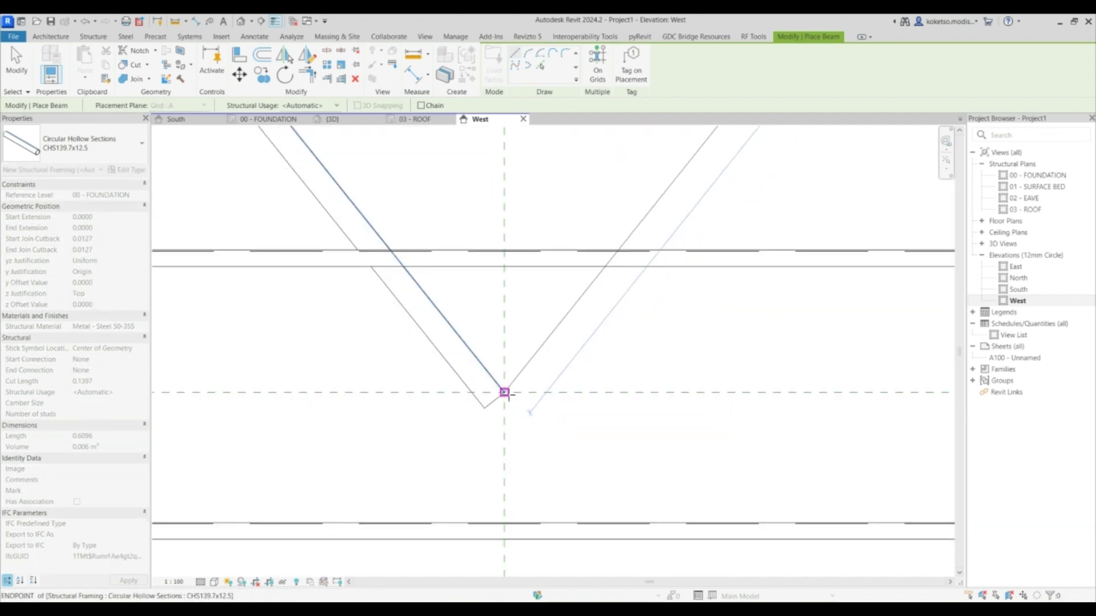
click(505, 392)
Place a CHS139.7x12.5 beam from the grid 3 end of the lower reference plane up to the centre intersection
scroll(502, 400, down, 3)
scroll(371, 433, up, 1)
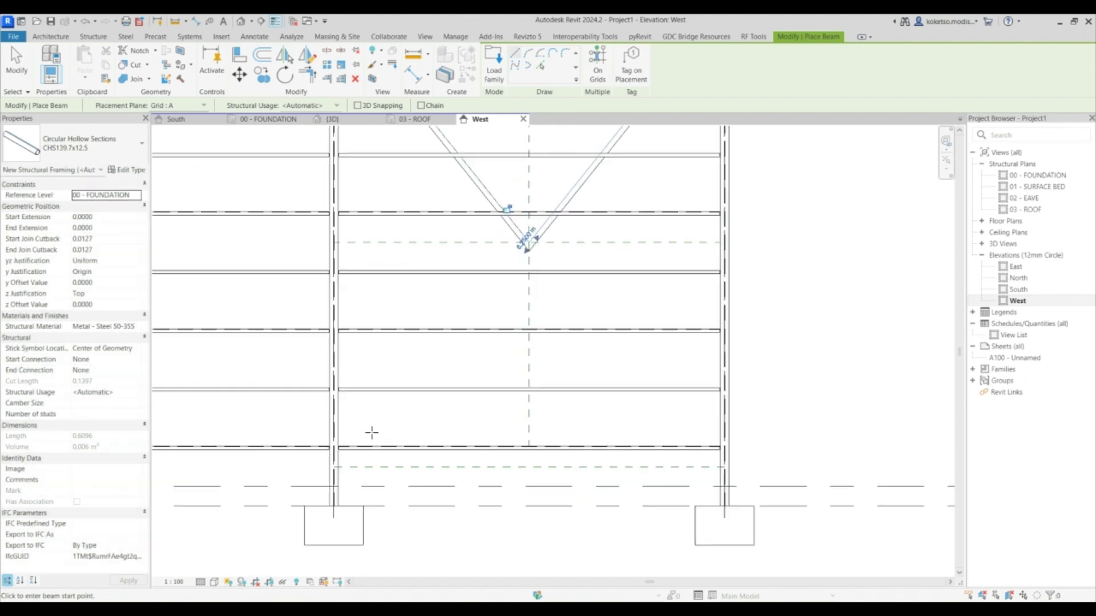
click(334, 467)
scroll(500, 257, up, 2)
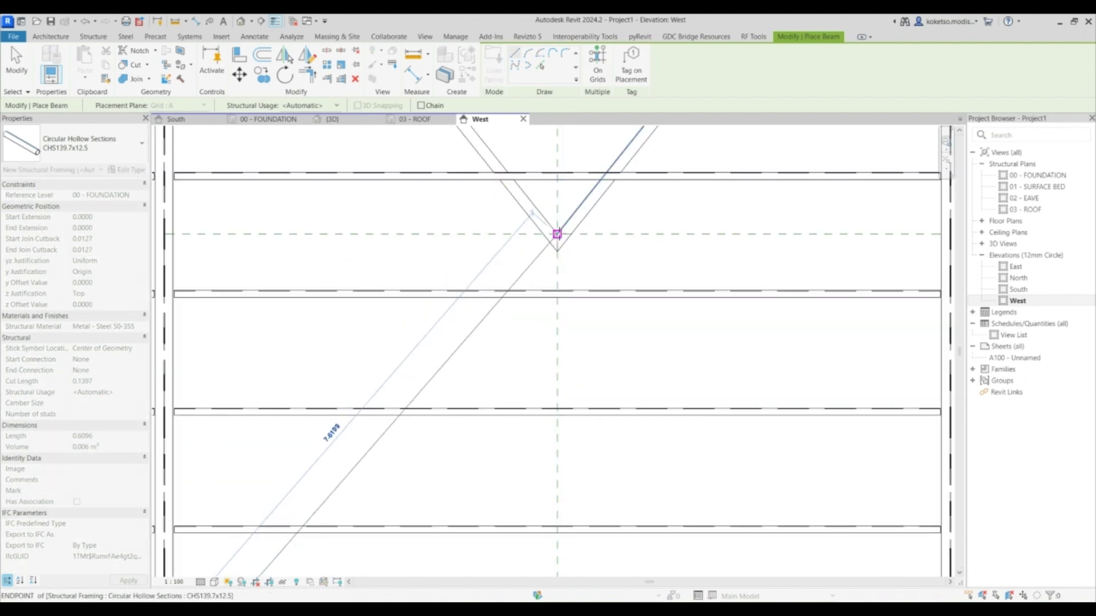
click(557, 234)
Place the last CHS139.7x12.5 beam from the grid 1 end of the lower reference plane up to the centre intersection
scroll(487, 267, down, 3)
click(680, 441)
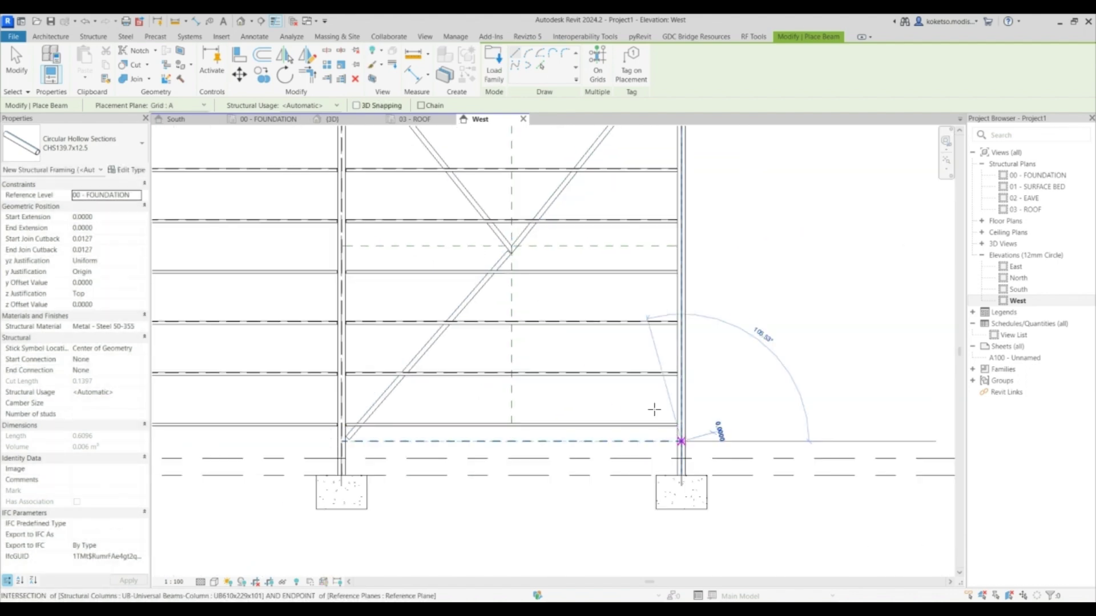
scroll(503, 251, up, 1)
scroll(503, 255, up, 1)
click(488, 234)
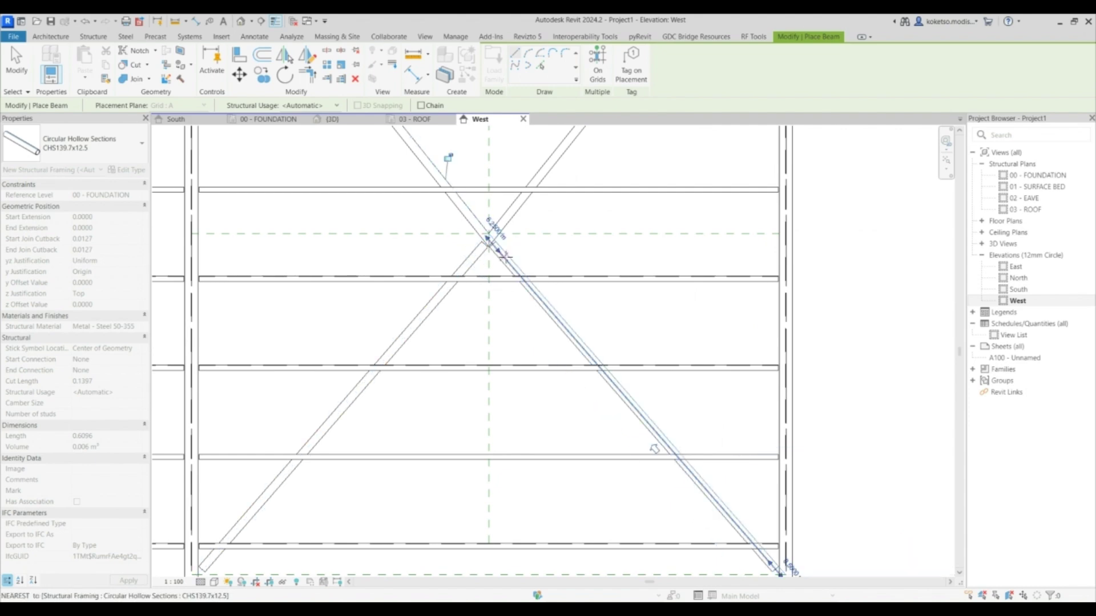
key(Escape)
key(Escape)
Copy the four cross-bracing beams from grid 1 to grid 5, using the Multiple option
scroll(536, 251, down, 3)
scroll(537, 251, down, 4)
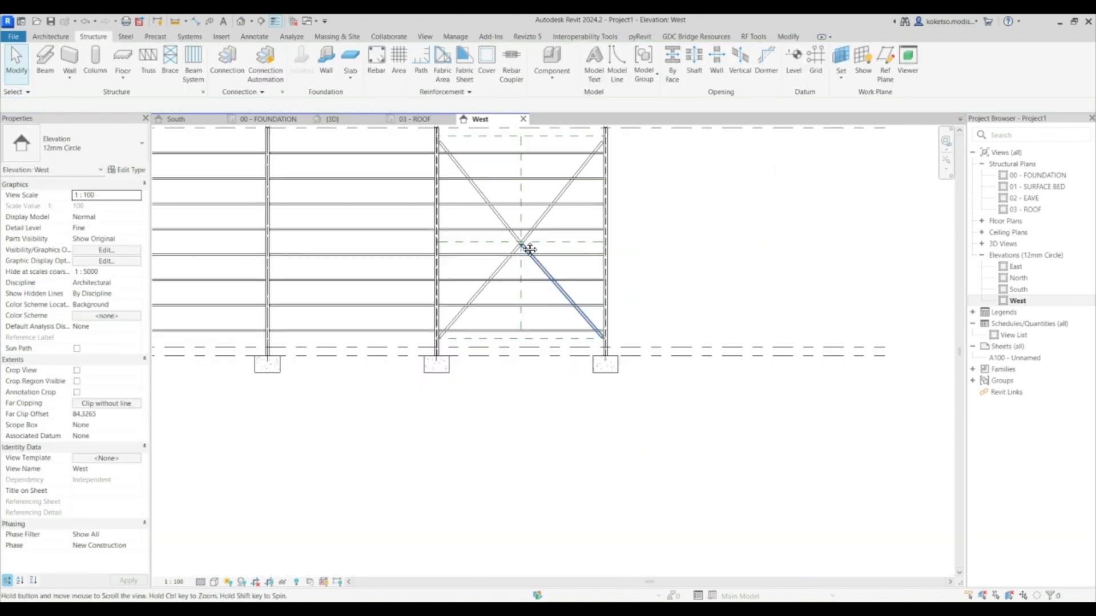
scroll(547, 292, up, 2)
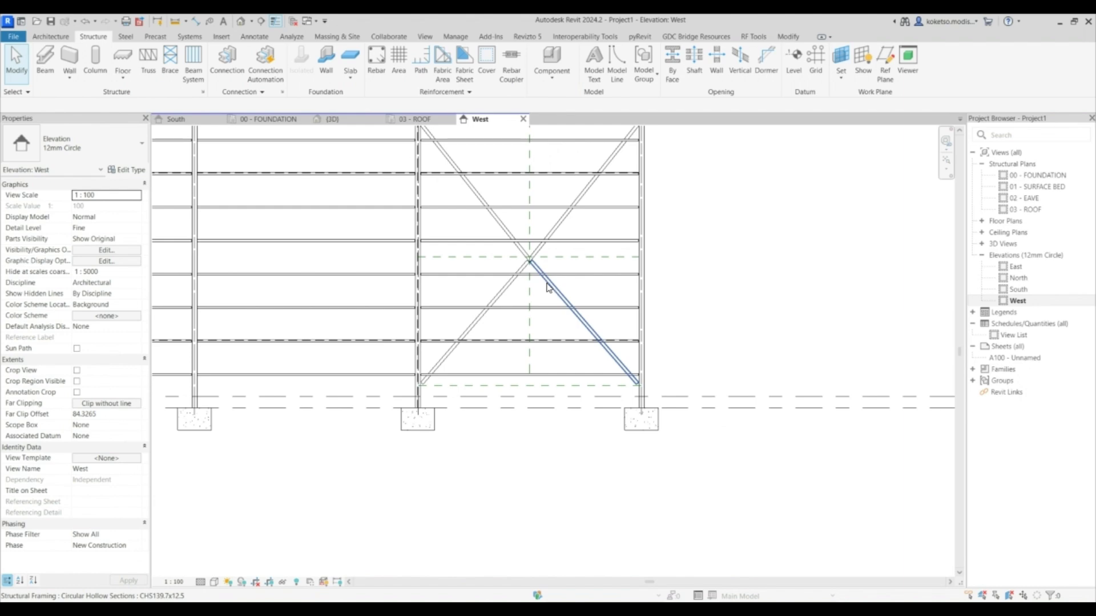
click(526, 291)
scroll(526, 295, up, 1)
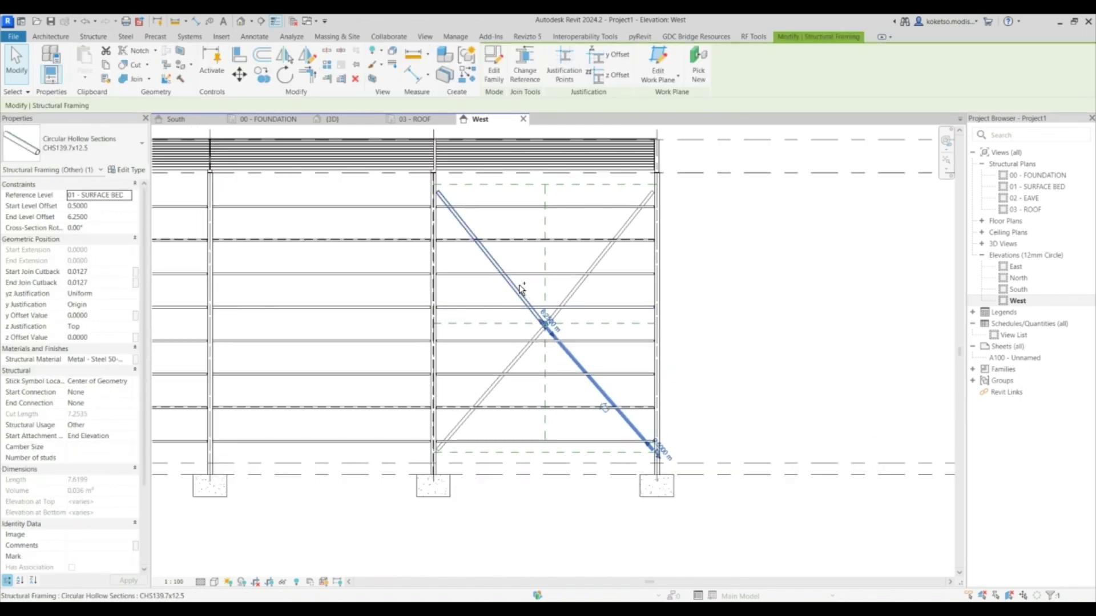
ctrl+click(577, 288)
ctrl+click(516, 367)
ctrl+click(516, 367)
scroll(515, 367, down, 5)
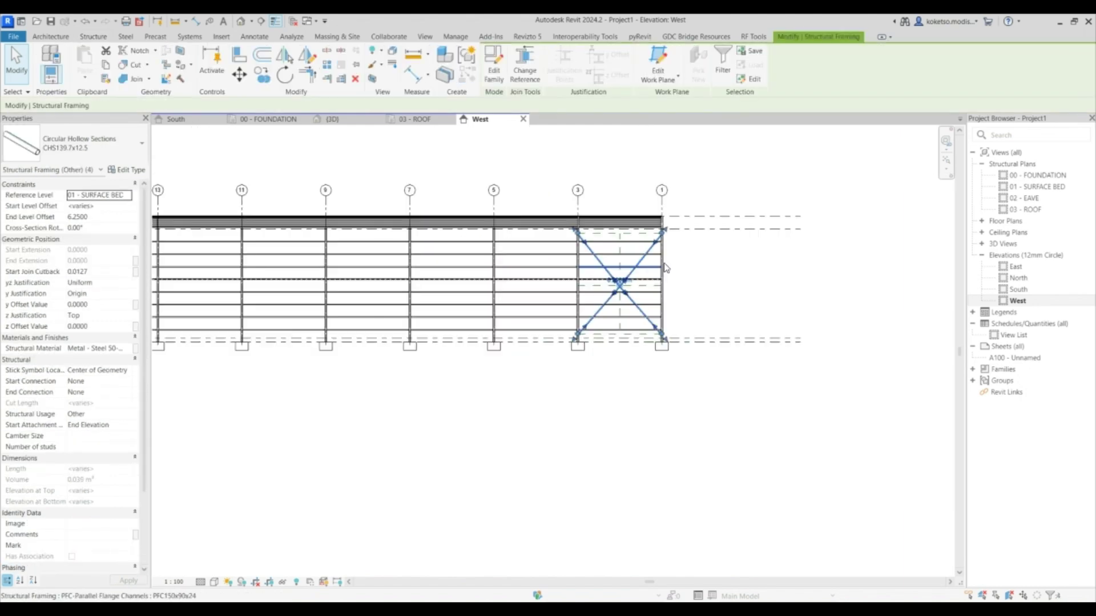
middle_drag(495, 191, 558, 189)
click(264, 78)
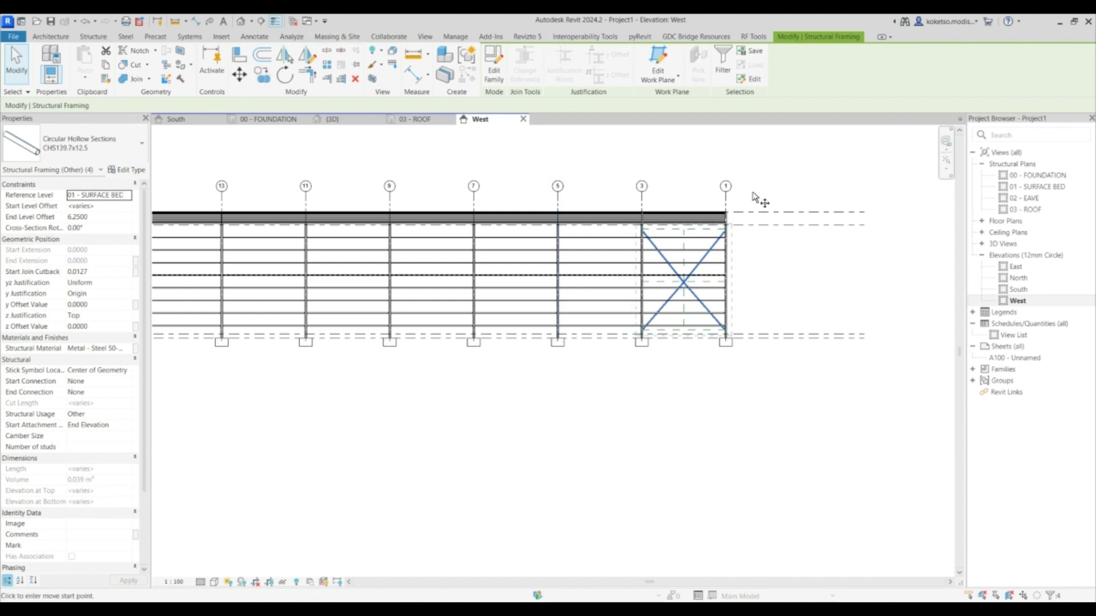
click(726, 212)
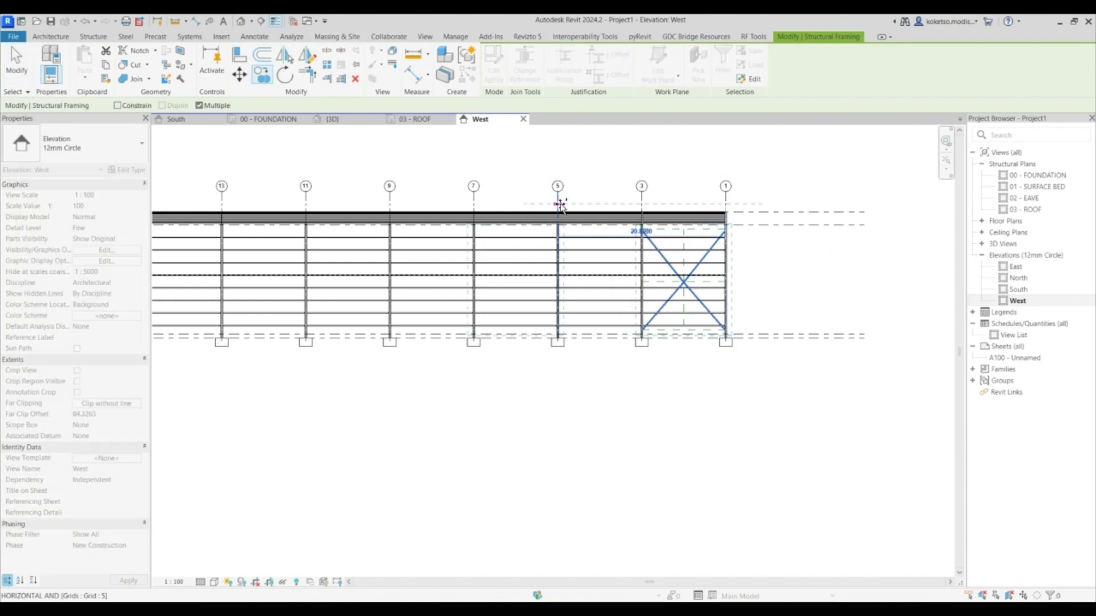
click(559, 206)
Place further copies of the cross bracing at grids 9, 13 and 17
middle_drag(524, 204, 739, 195)
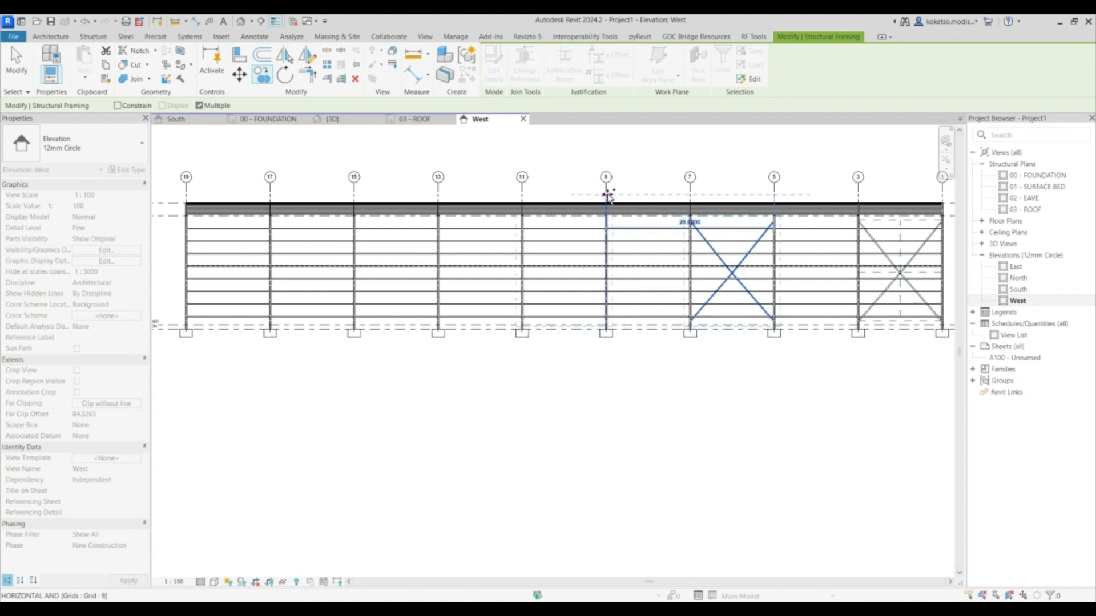
click(606, 195)
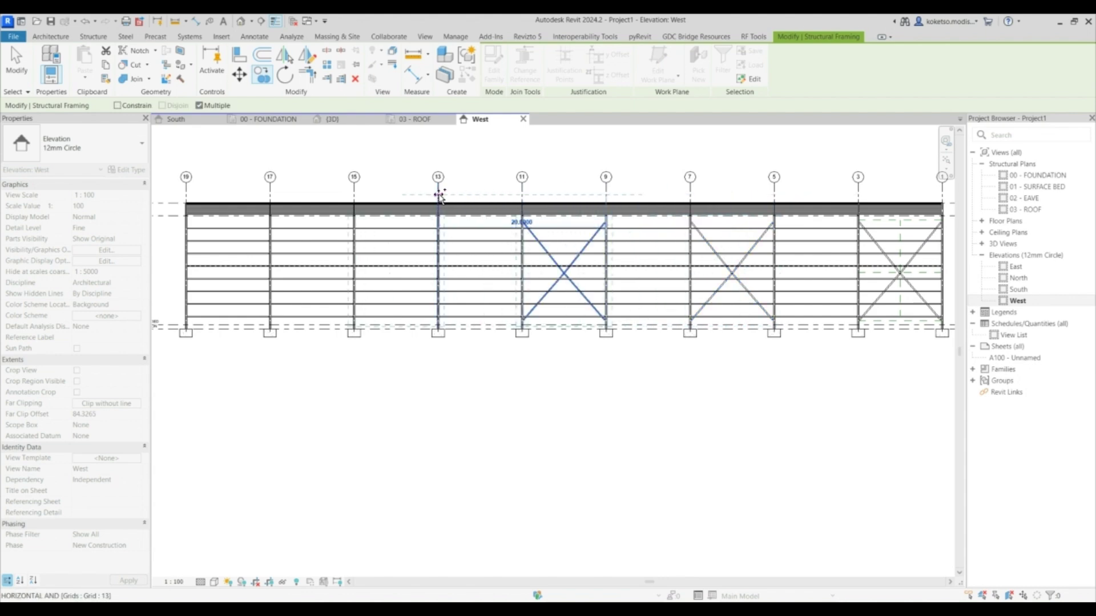
click(446, 195)
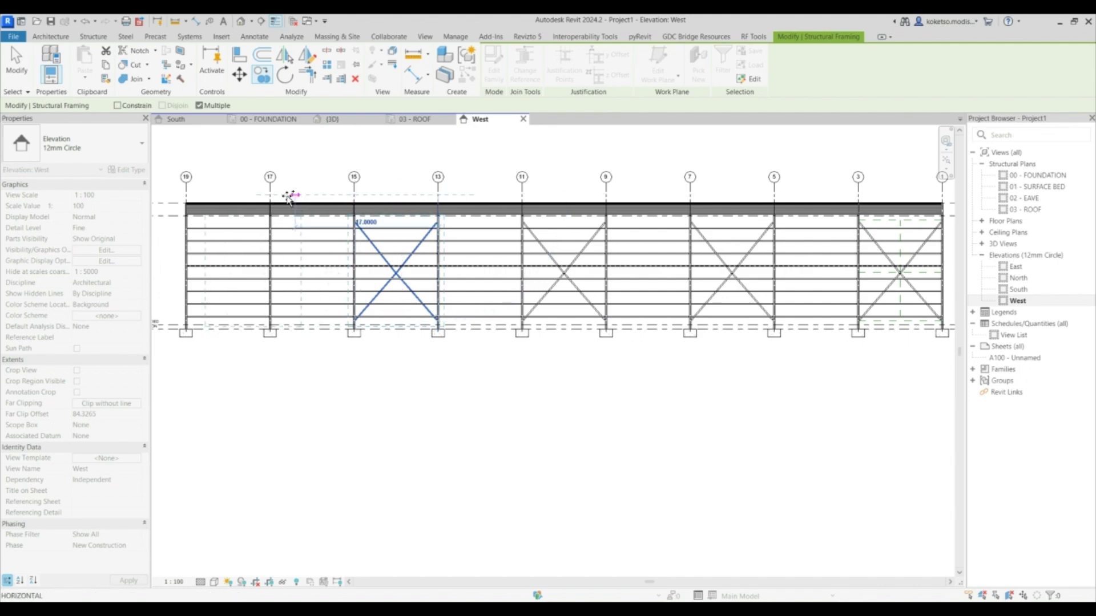
click(270, 196)
key(Escape)
key(Escape)
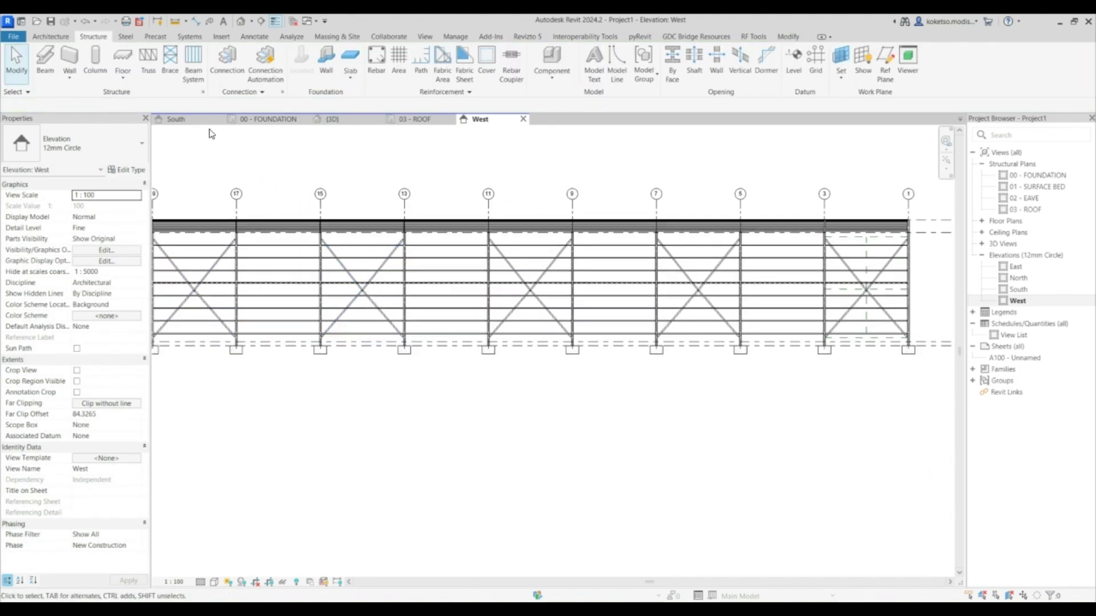
Inspect the copied cross bracing along Grid A in the 3D view from several angles
click(342, 119)
shift+middle_drag(533, 395, 608, 384)
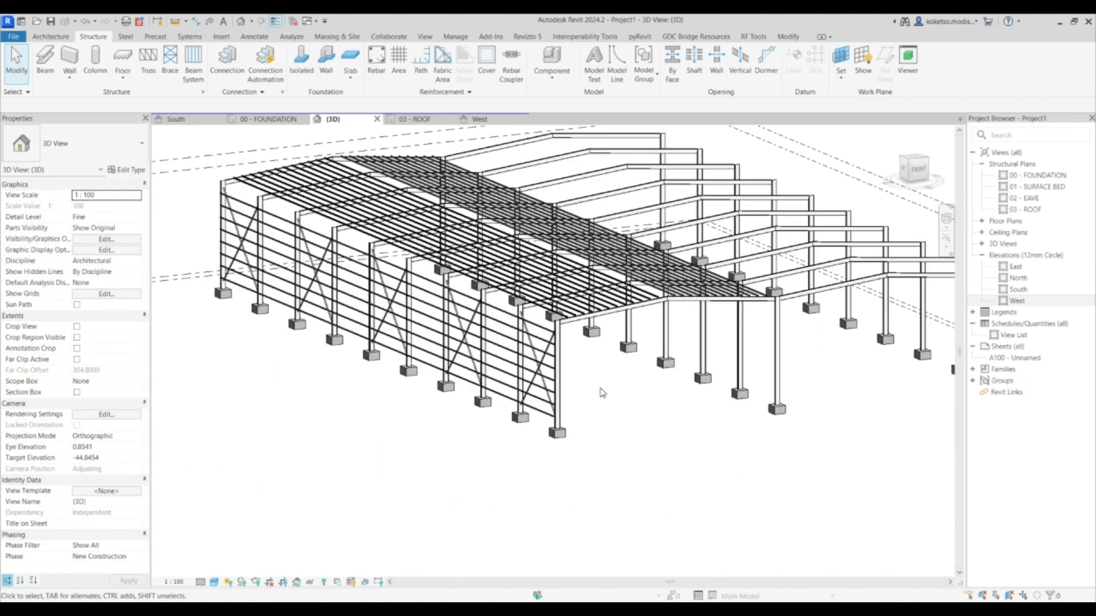
scroll(604, 392, up, 1)
scroll(606, 398, up, 1)
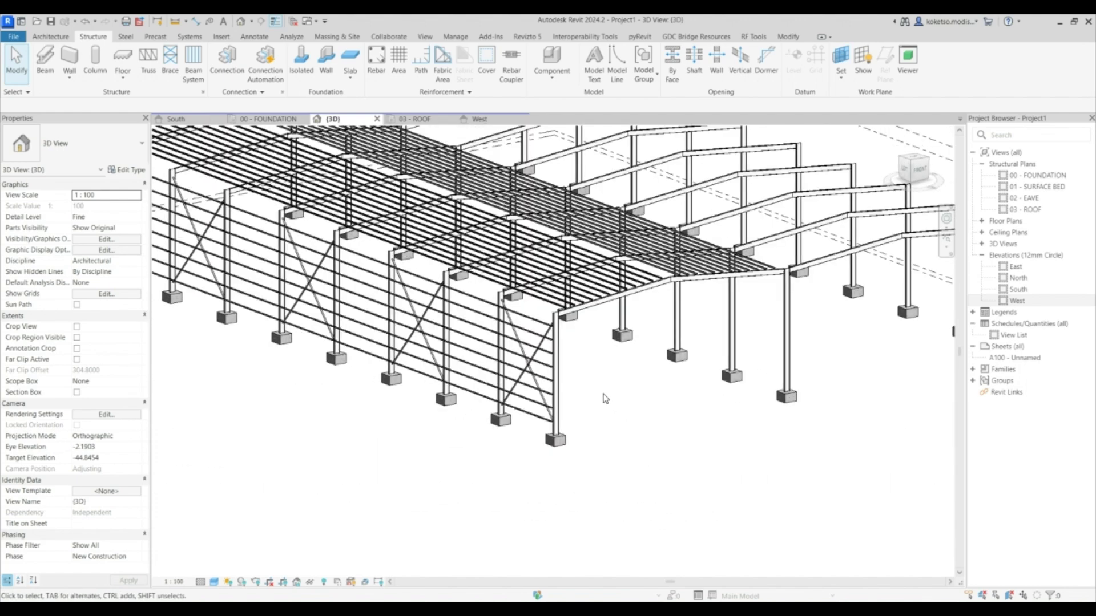
scroll(606, 393, down, 2)
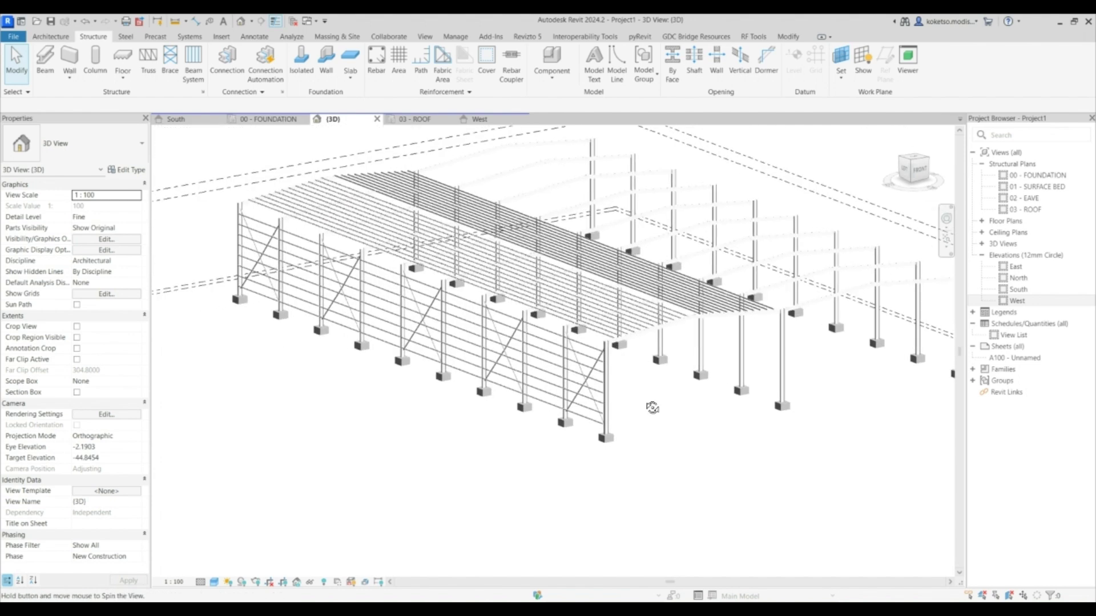
scroll(603, 398, up, 1)
middle_drag(603, 399, 593, 389)
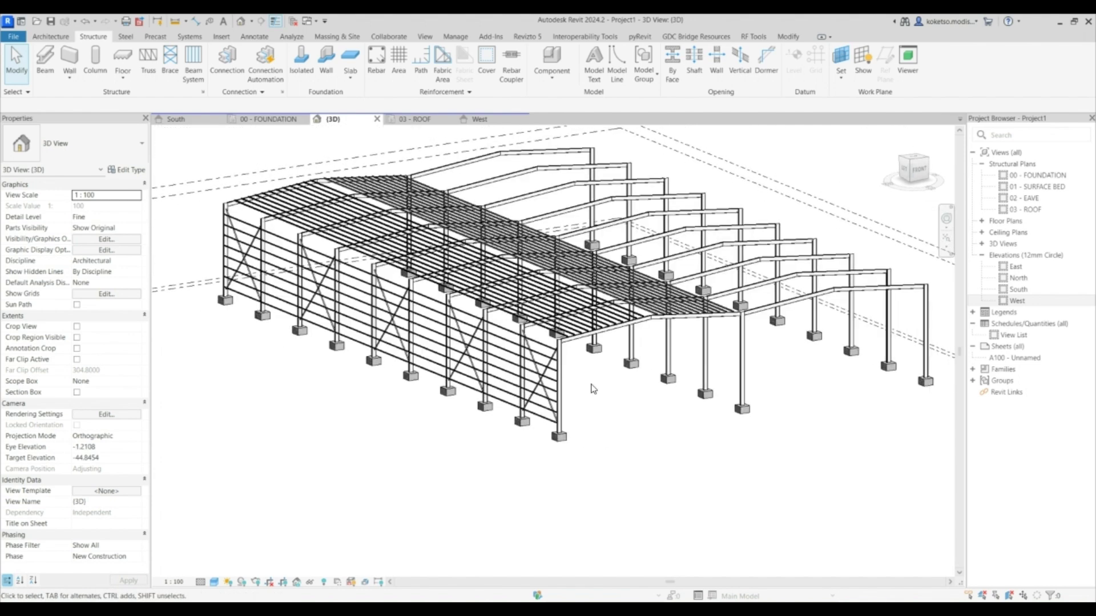
Mirror all visible PFC150x90x24 purlins and side rails about Grid B in the South elevation
scroll(591, 333, up, 2)
click(591, 333)
right_click(594, 416)
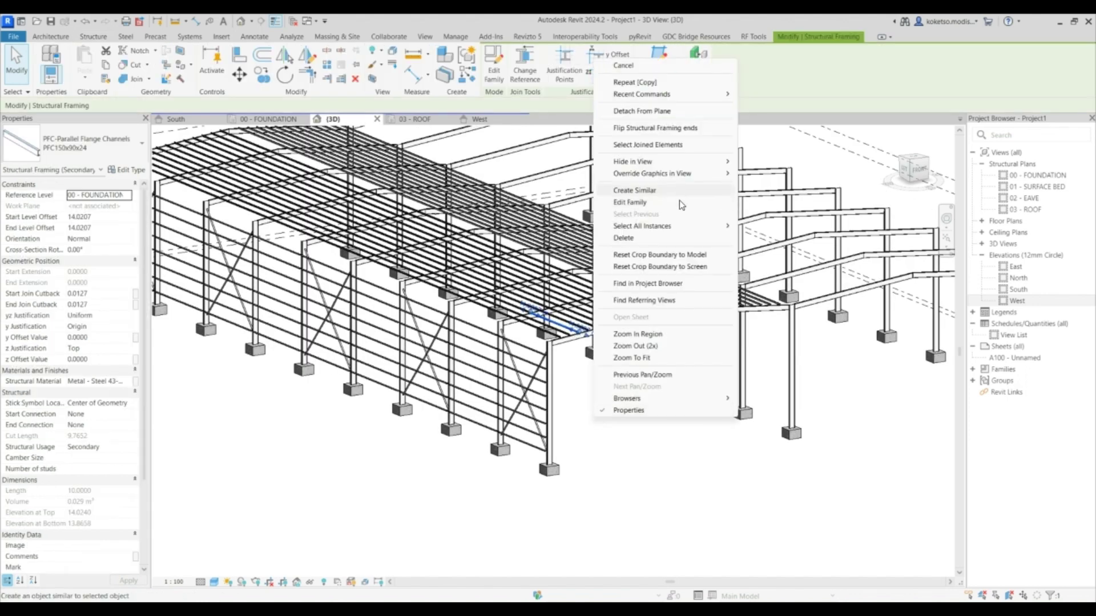
mouse_move(641, 226)
click(777, 225)
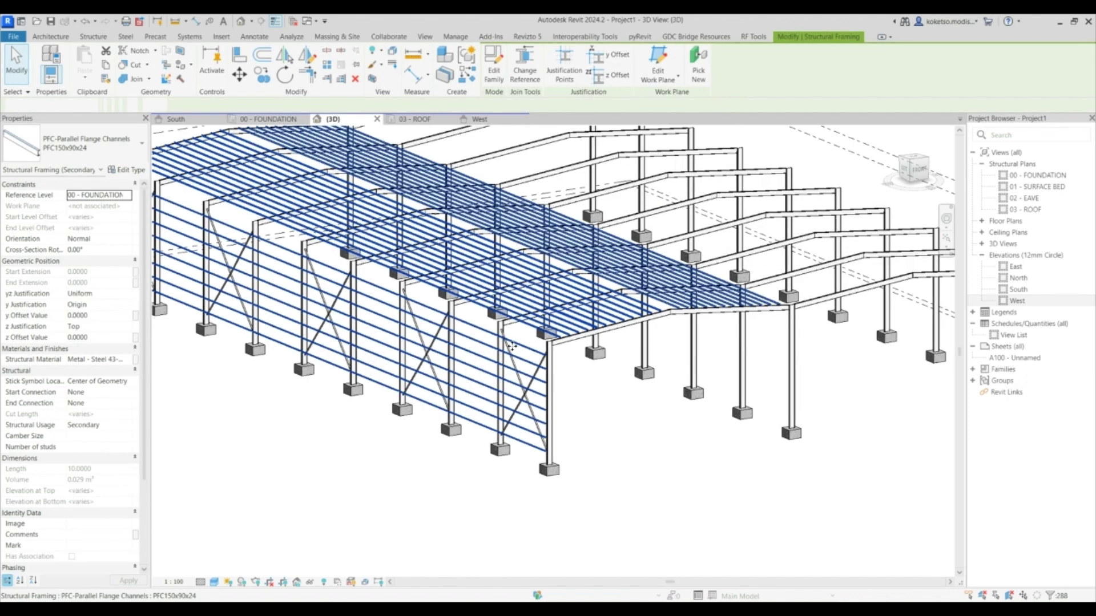
scroll(517, 349, down, 2)
click(189, 121)
scroll(467, 278, down, 6)
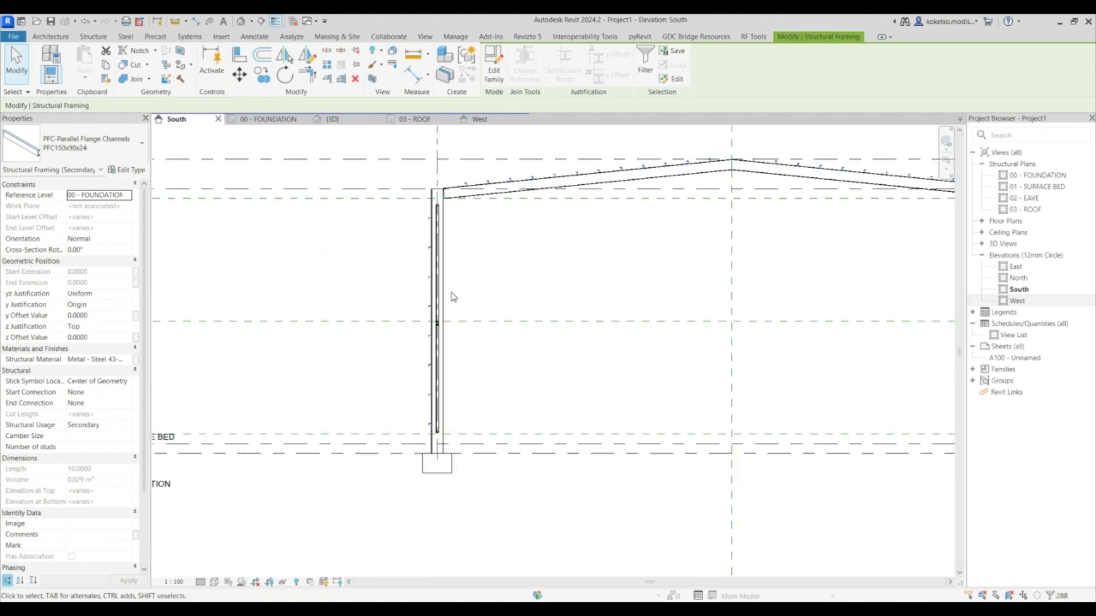
click(285, 57)
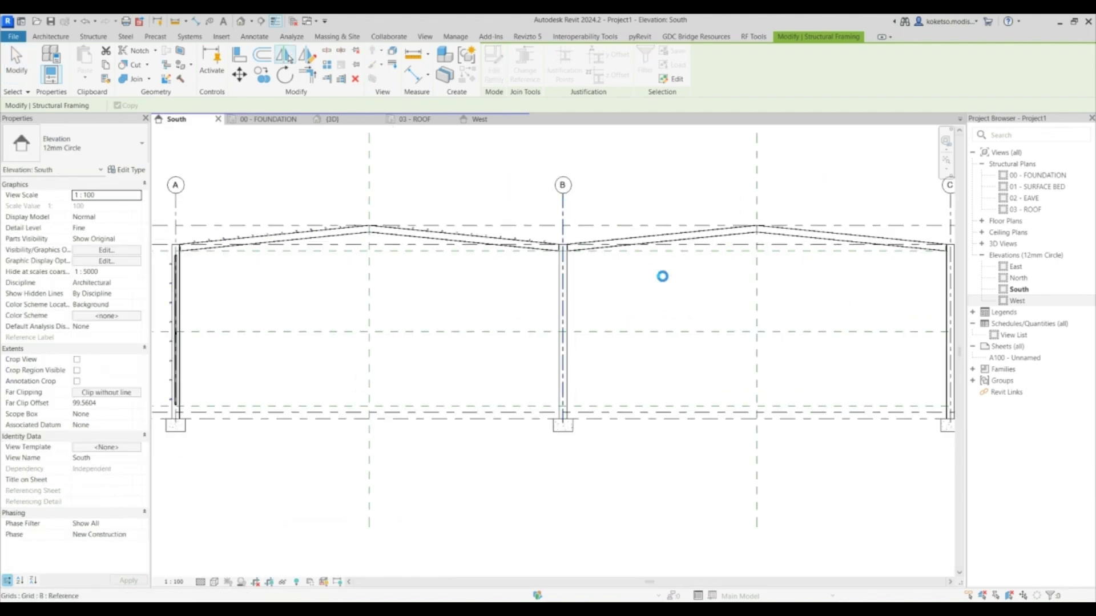
key(Escape)
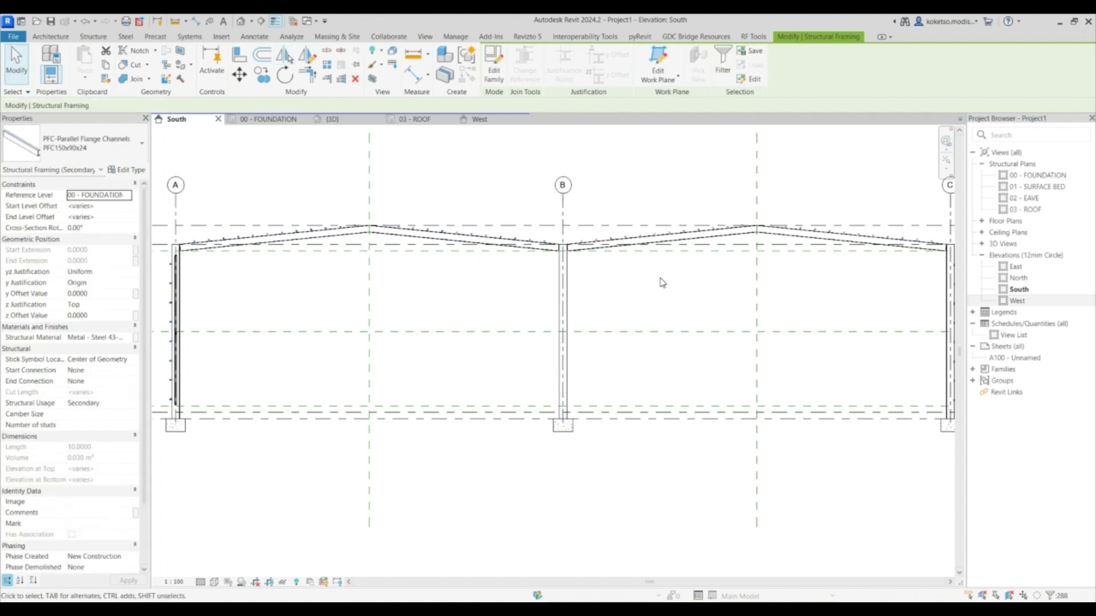
Examine the orientation of the mirrored PFC side rails along the Grid C column in the South elevation
middle_drag(851, 301, 665, 253)
click(736, 268)
scroll(679, 255, up, 5)
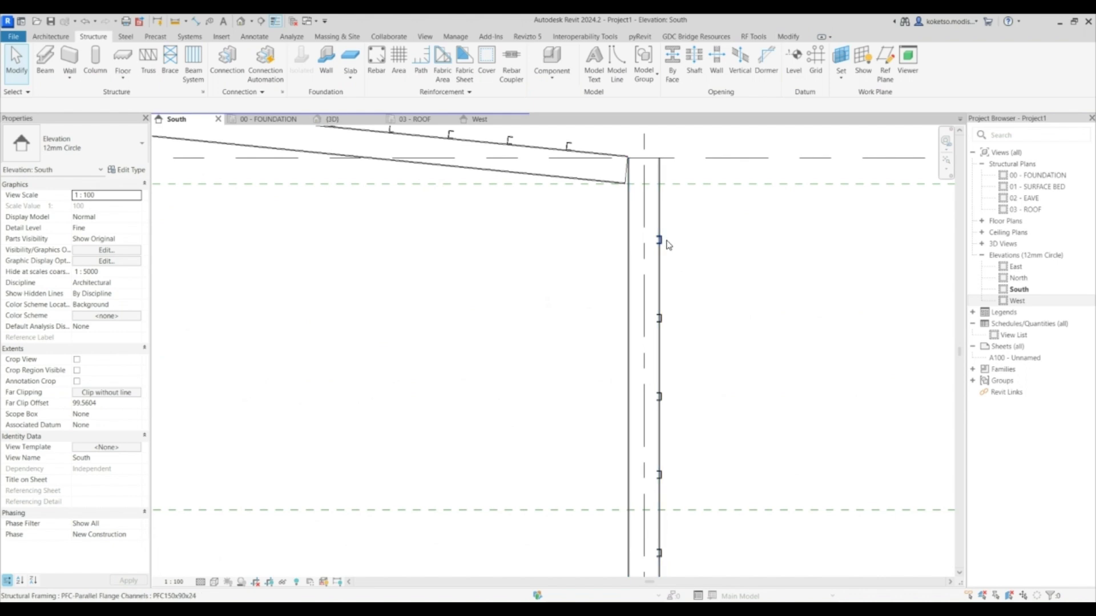
click(662, 241)
scroll(665, 243, down, 4)
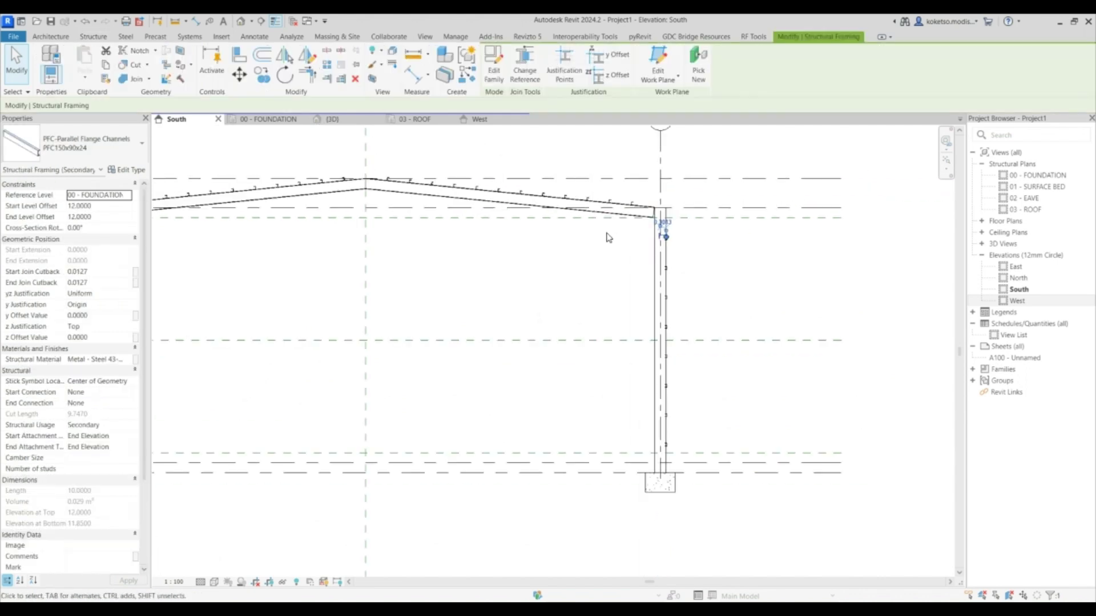
scroll(708, 334, up, 3)
middle_drag(613, 230, 622, 357)
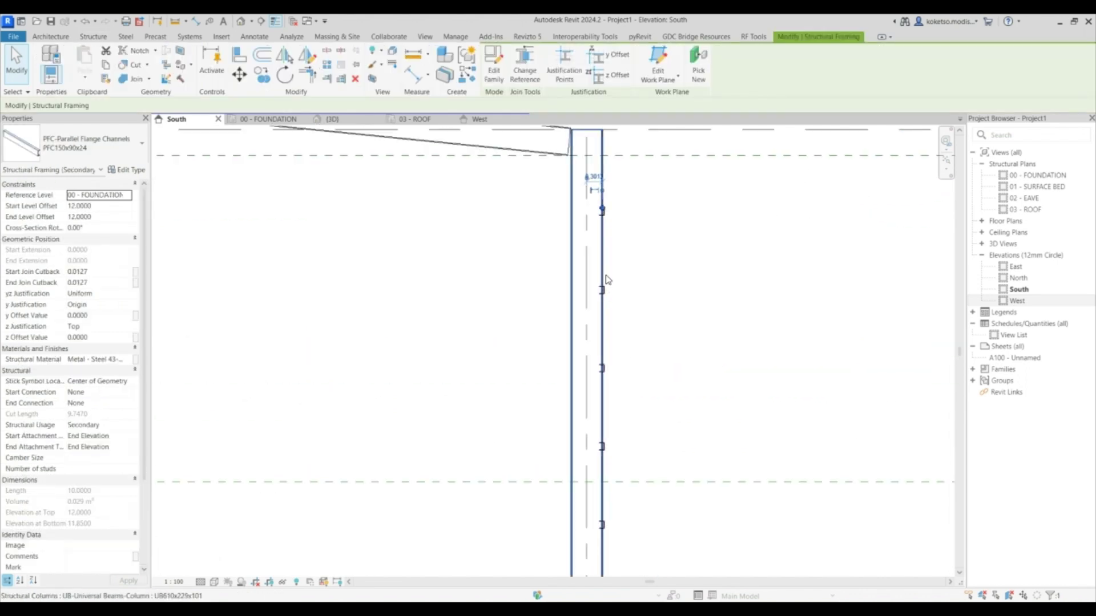
key(Escape)
scroll(608, 296, up, 2)
click(605, 292)
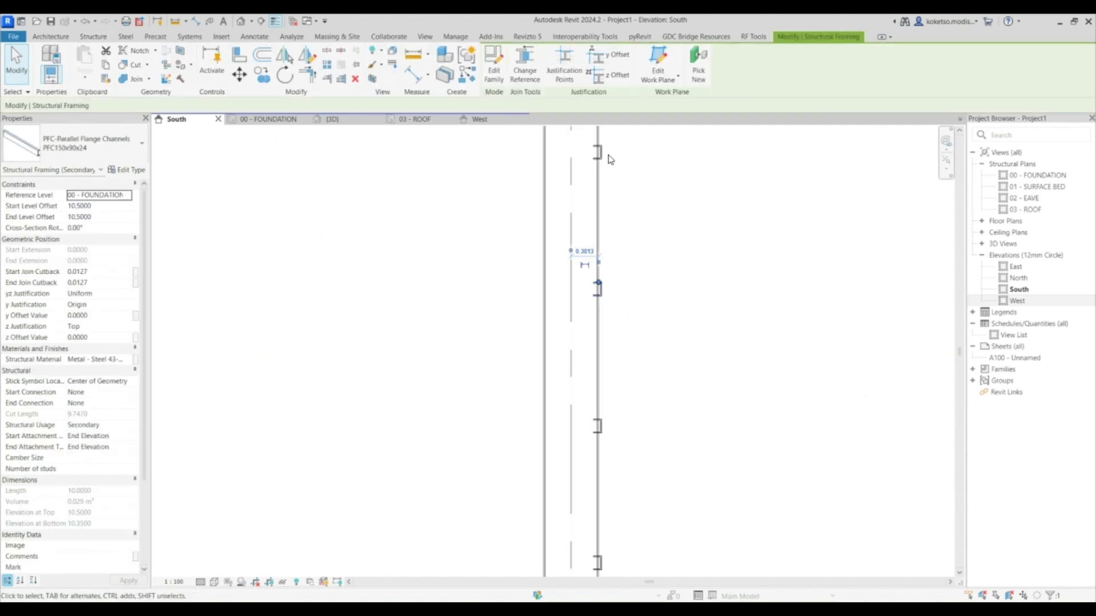
key(Escape)
scroll(514, 189, down, 4)
scroll(567, 298, up, 5)
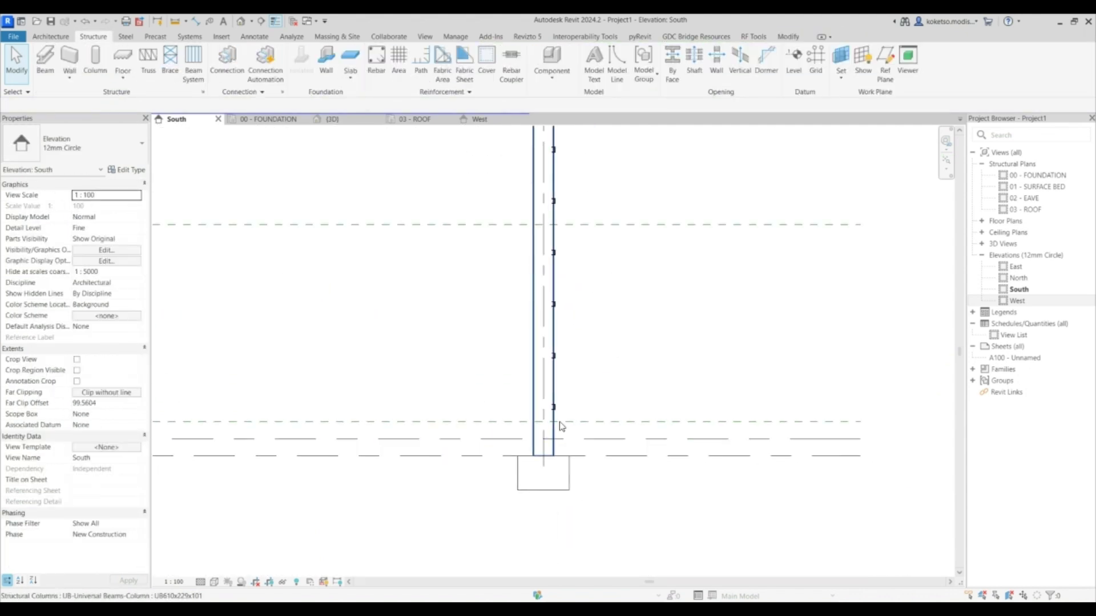
Select the elements along the outer face of the Grid C column and filter the selection to Structural Framing (Secondary) only
drag(576, 436, 555, 355)
middle_drag(558, 326, 555, 355)
drag(555, 355, 553, 126)
middle_drag(556, 355, 549, 410)
scroll(549, 409, down, 1)
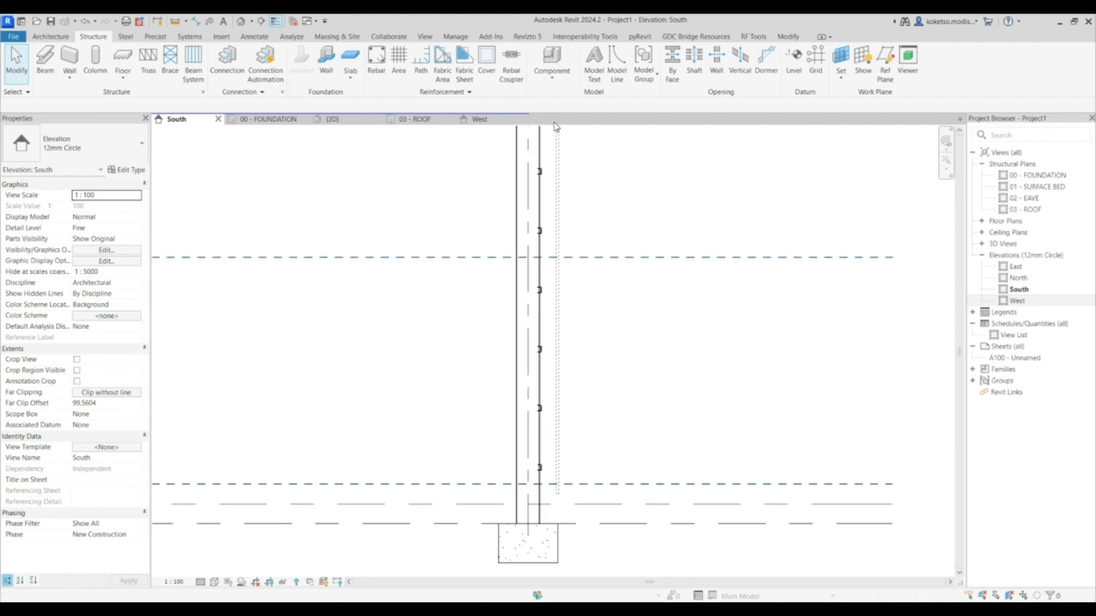
drag(552, 127, 518, 352)
middle_drag(550, 192, 518, 352)
drag(517, 352, 485, 343)
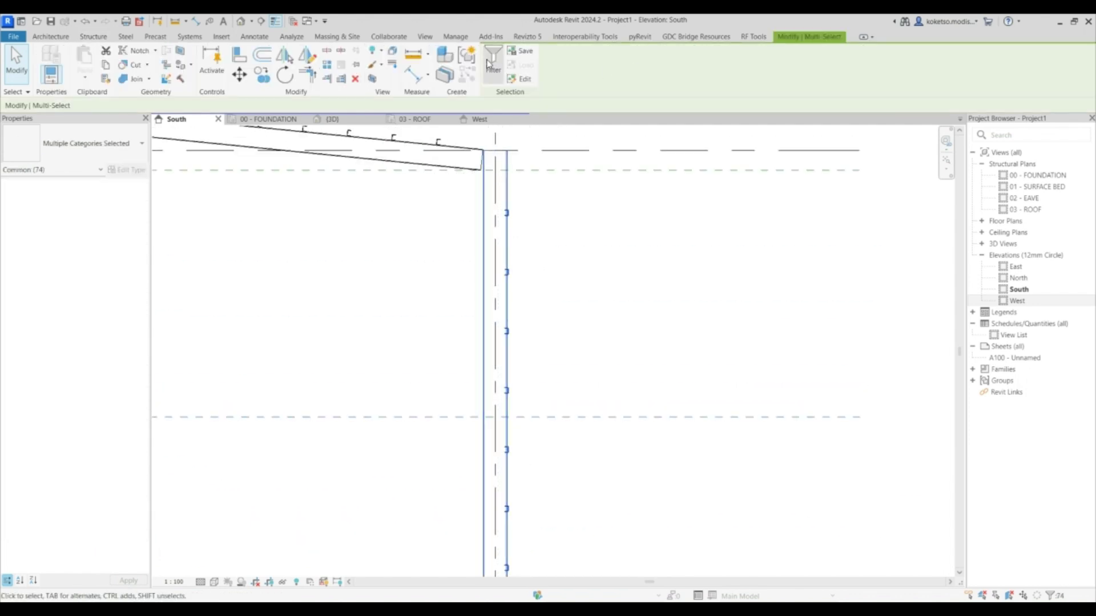
click(493, 57)
click(413, 229)
click(249, 229)
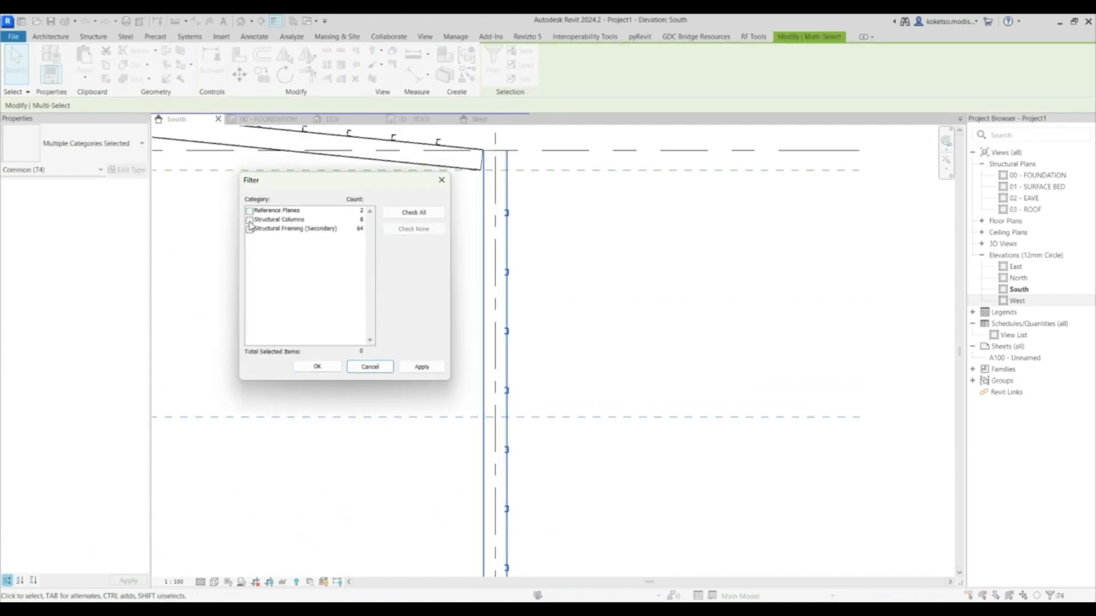
click(335, 367)
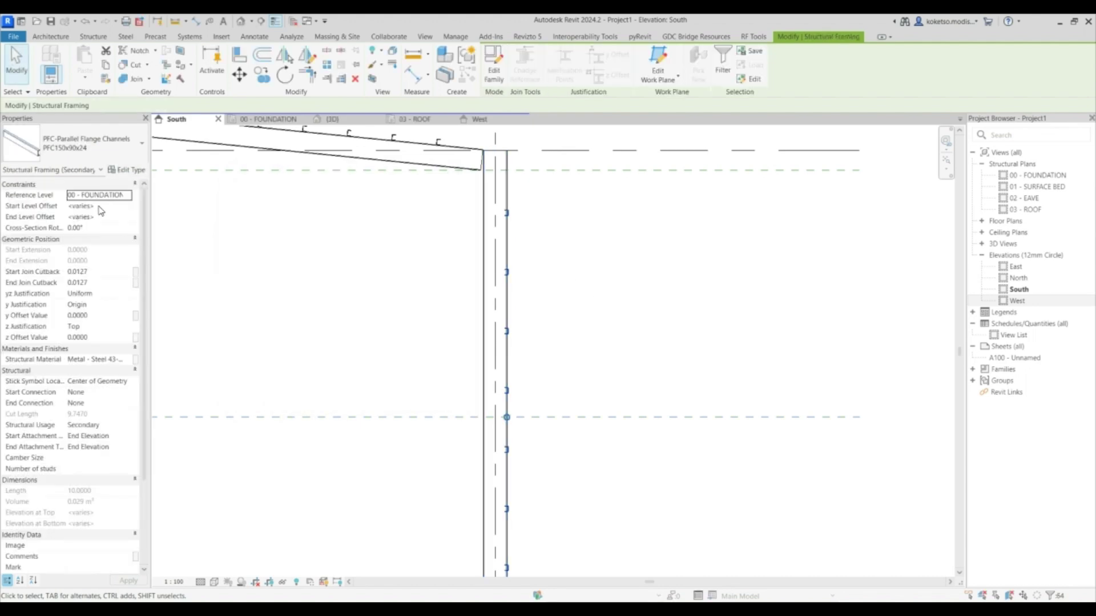
Try a cross-section rotation of -90° on the Grid C side rails
click(99, 229)
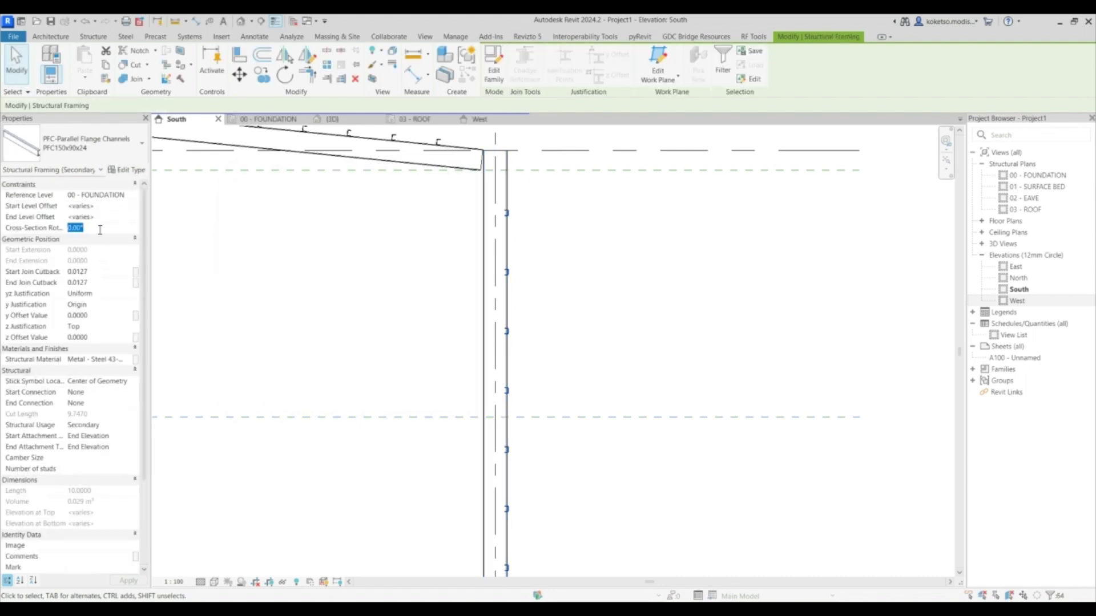
key(BackSpace)
text(-90)
key(Return)
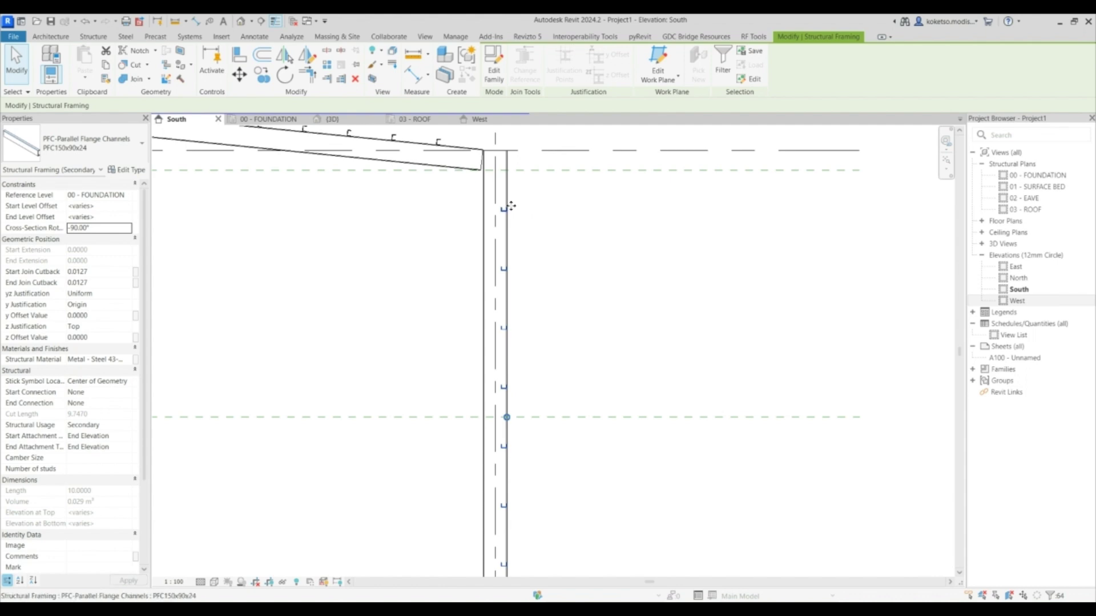
Set the cross-section rotation of the Grid C side rails to 90° and check their seating against the column
click(100, 228)
text(90)
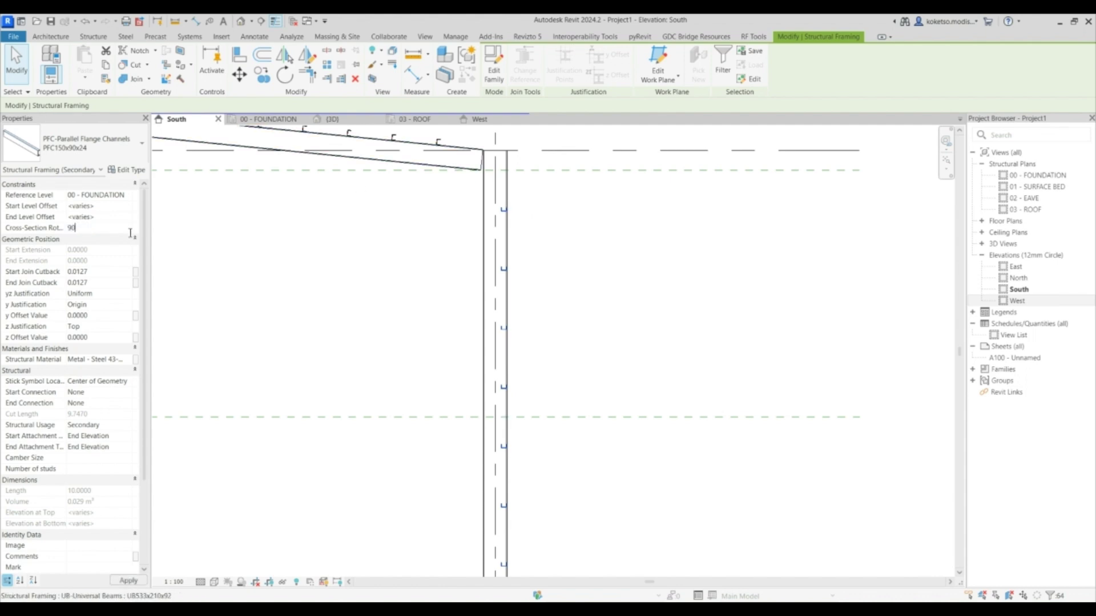
key(Return)
scroll(515, 212, up, 1)
scroll(515, 212, up, 3)
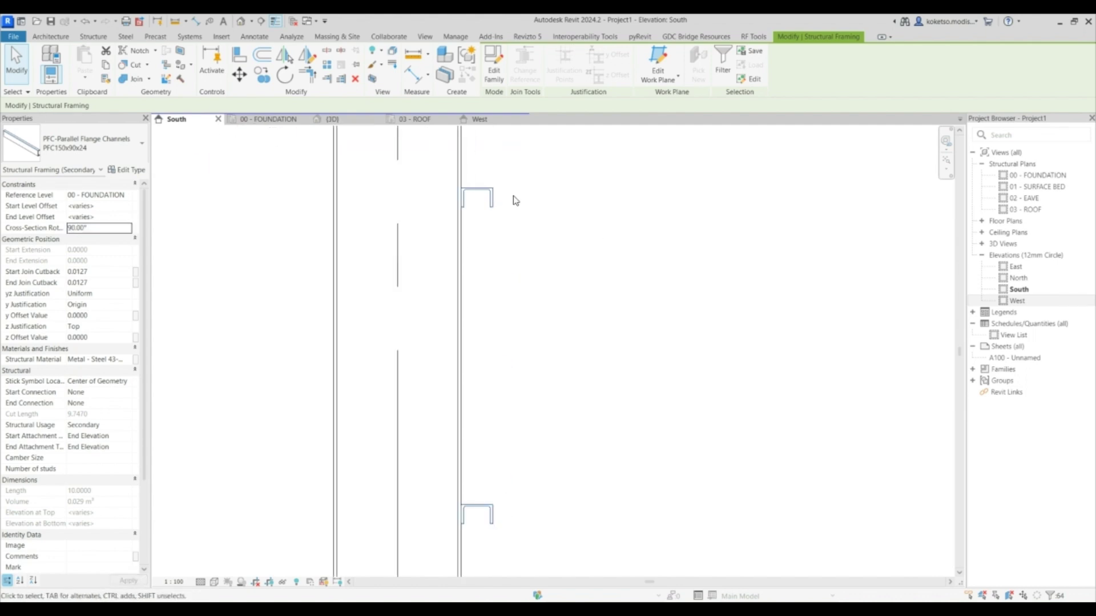
scroll(632, 232, down, 8)
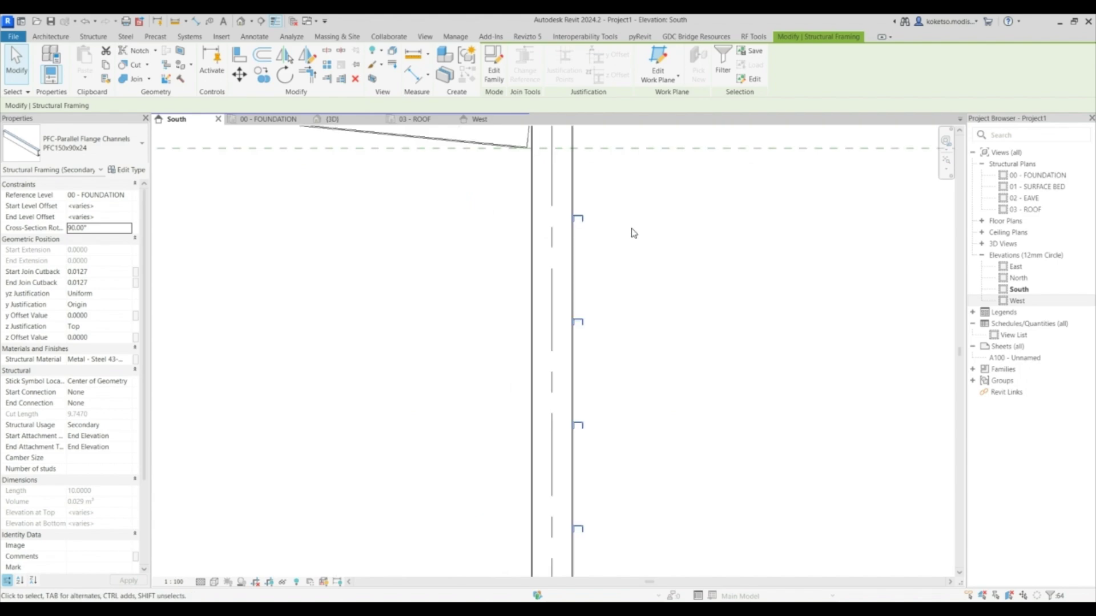
Select all visible CHS139.7x12.5 bracing members from the 3D view and mirror them about Grid B in the South elevation
click(337, 120)
key(Escape)
shift+middle_drag(780, 403, 746, 396)
scroll(503, 359, up, 4)
click(523, 342)
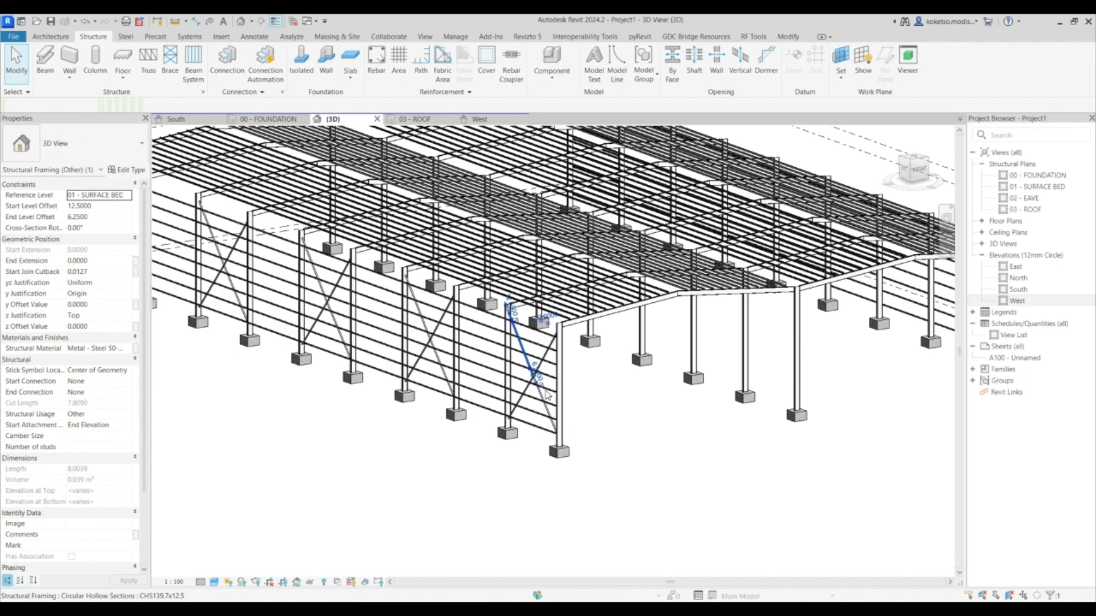
right_click(443, 466)
mouse_move(512, 270)
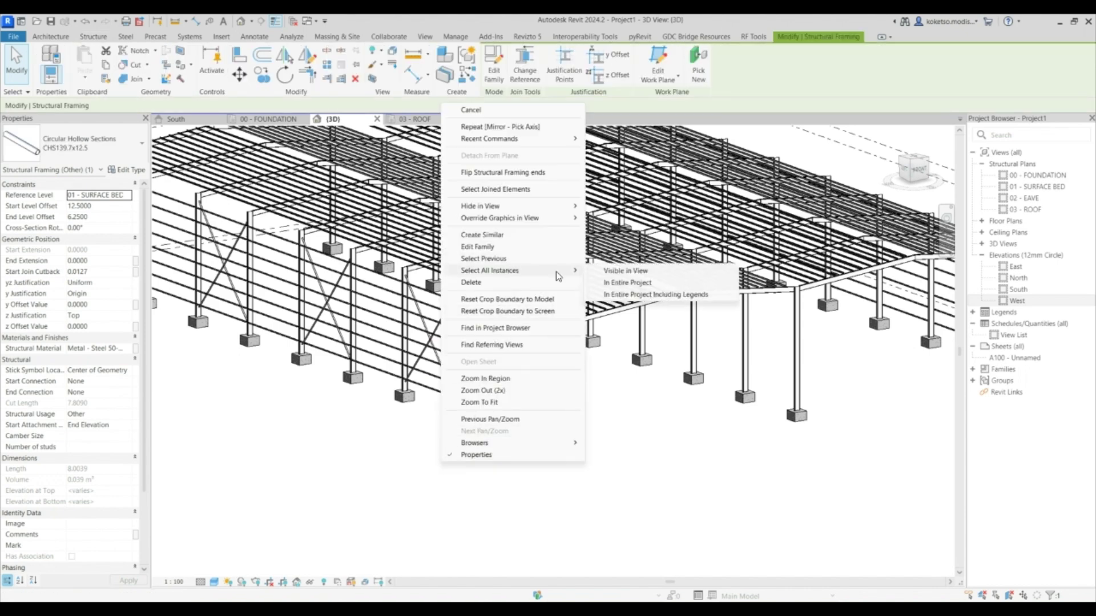
click(624, 272)
scroll(548, 319, down, 4)
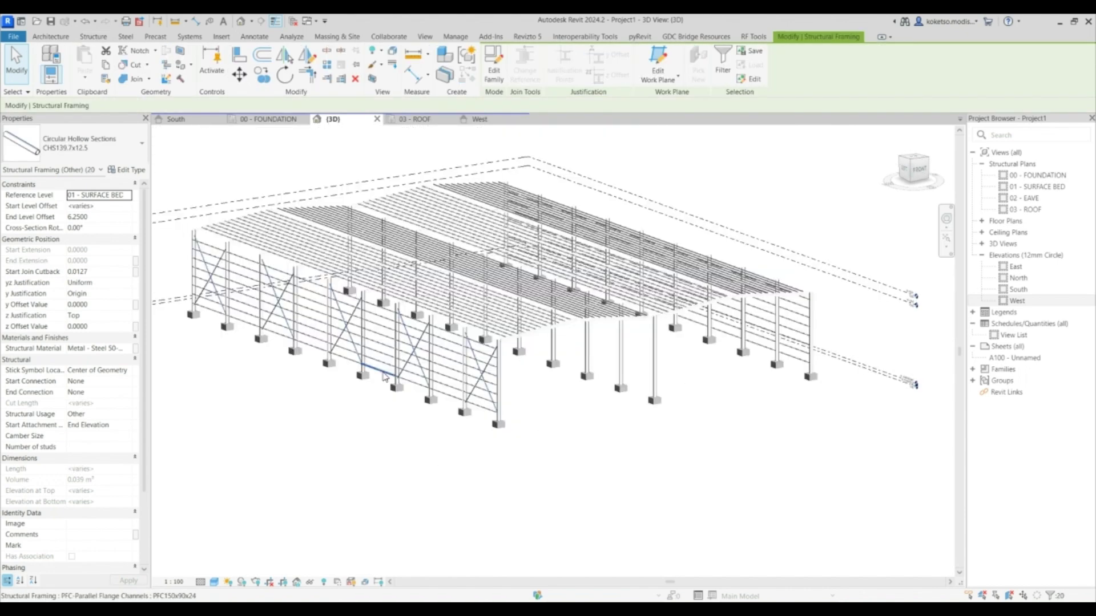
click(182, 119)
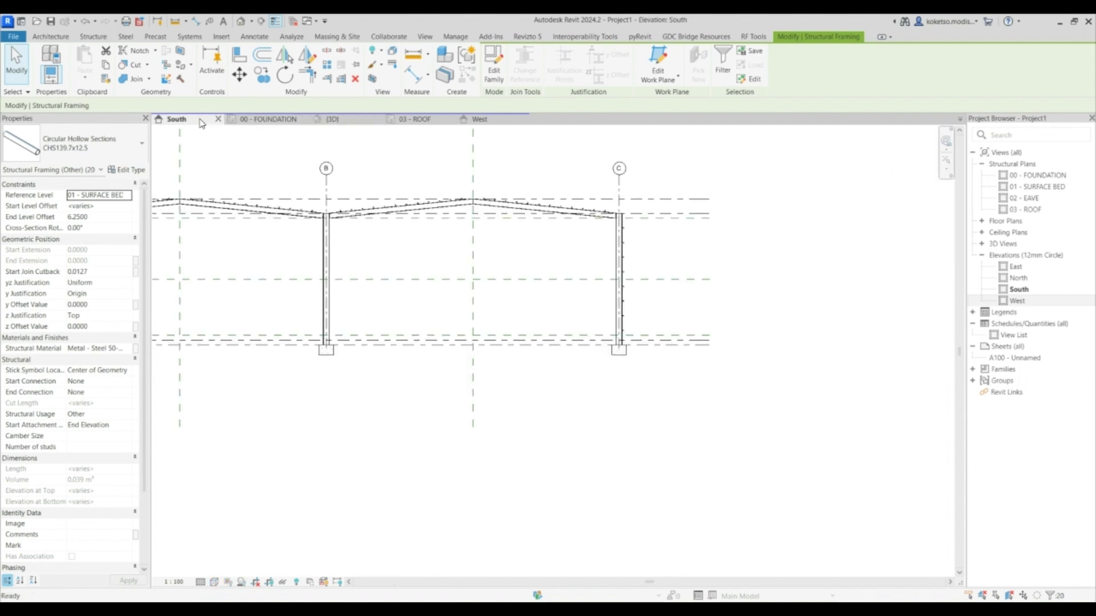
click(284, 55)
key(Escape)
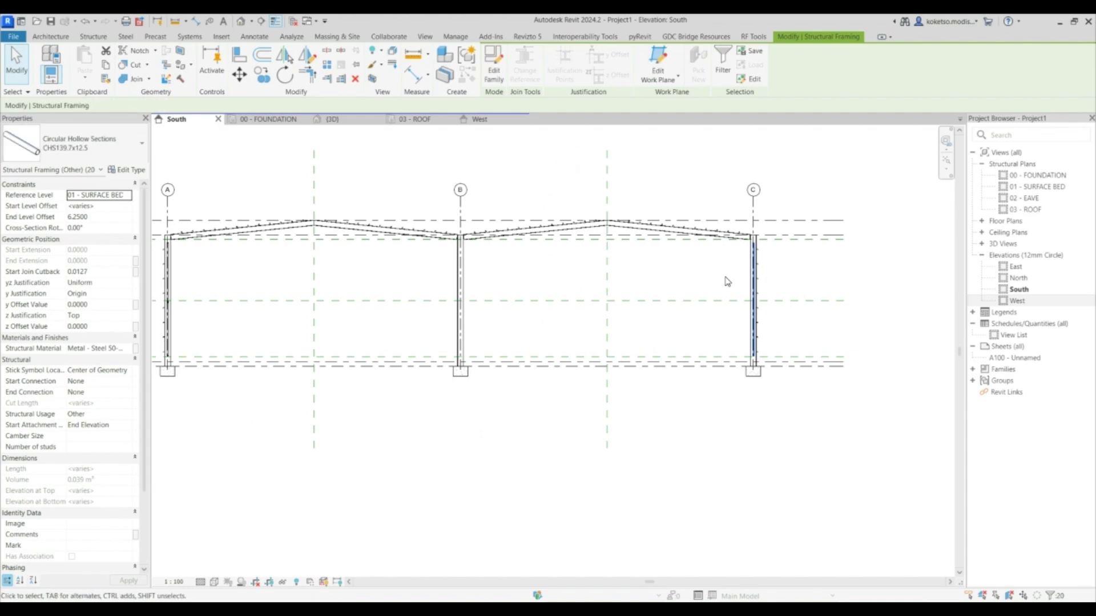
key(Escape)
Return to the 3D view and load every available connection type into the project through Structural Connection Settings
click(331, 118)
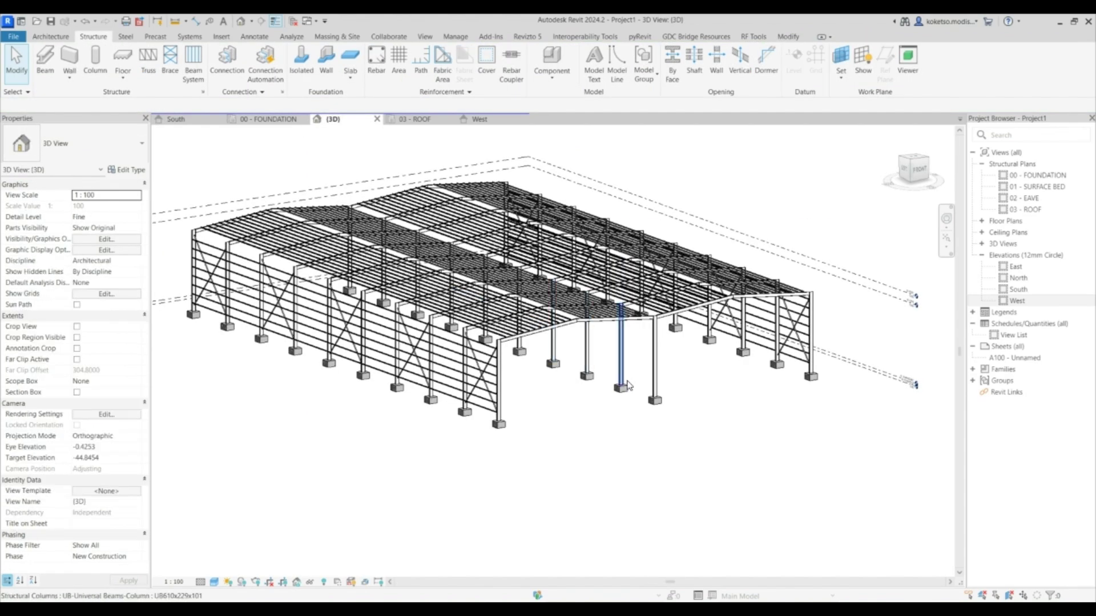
shift+middle_drag(513, 365, 550, 448)
scroll(703, 391, up, 3)
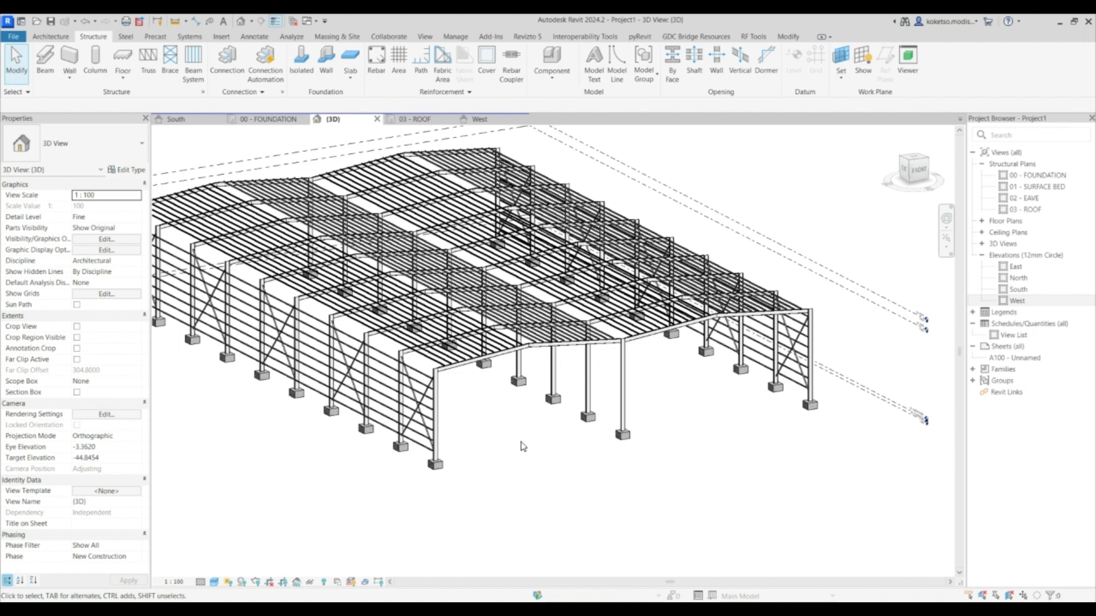
scroll(465, 473, up, 3)
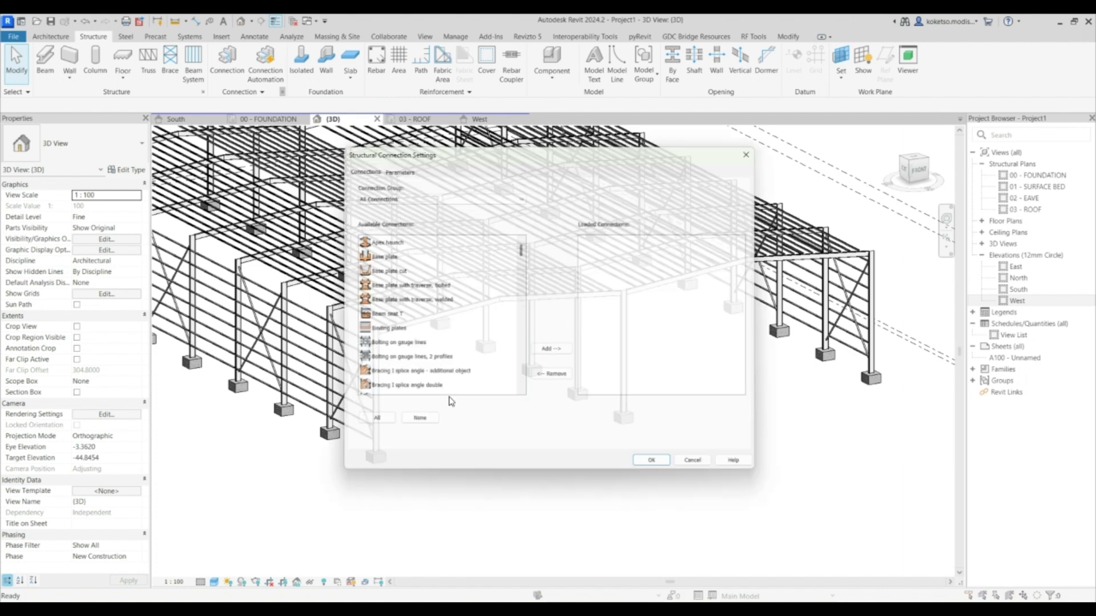
click(376, 238)
drag(519, 247, 517, 396)
shift+click(396, 388)
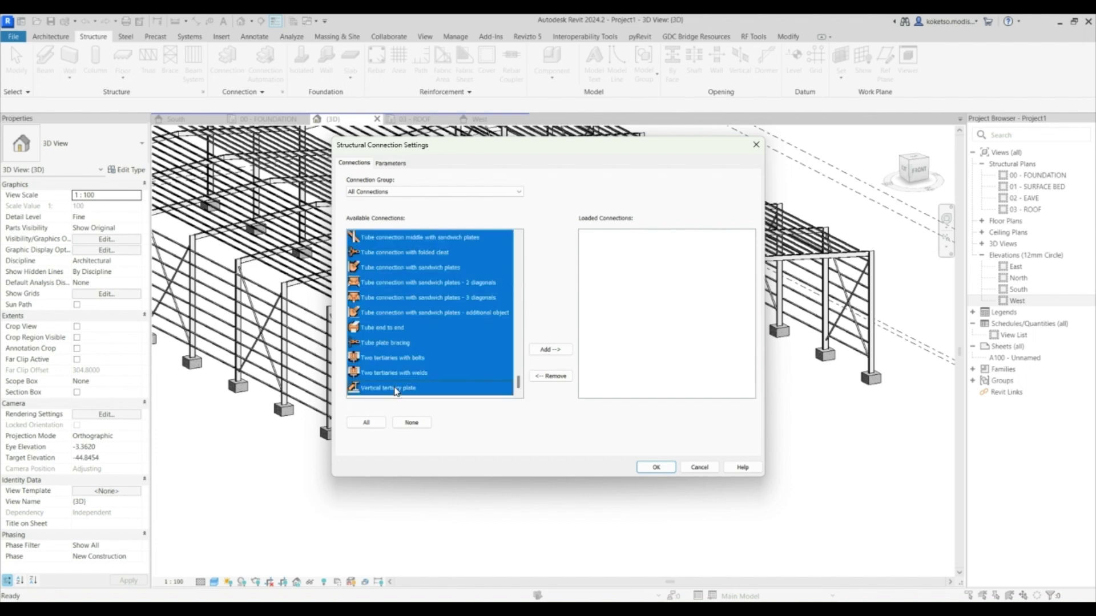
click(550, 349)
click(655, 468)
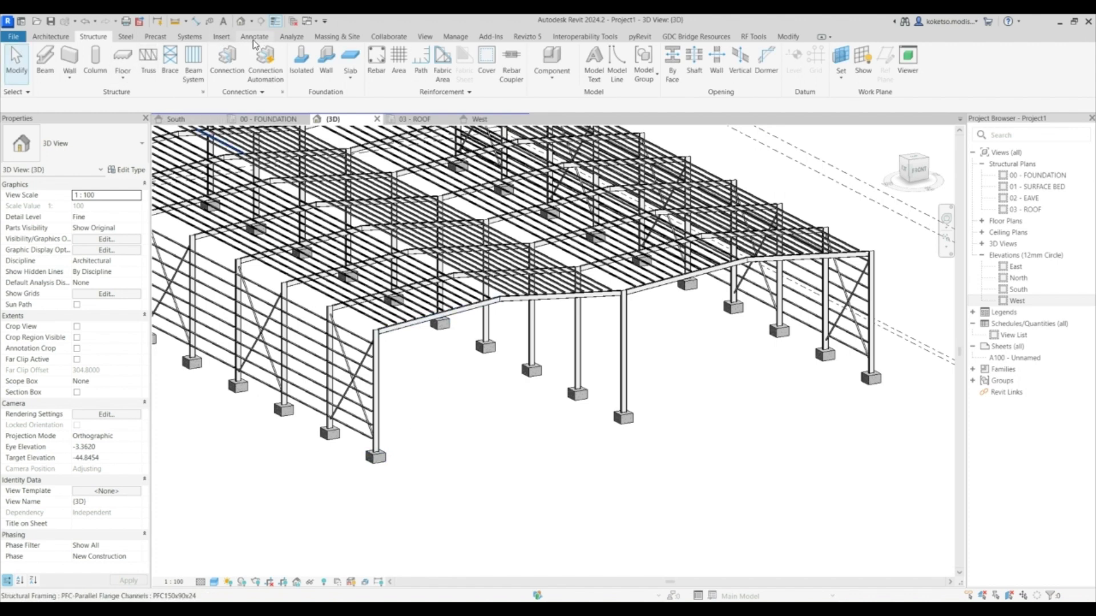
Start Connection Automation and open the Base Plate script from the Autodesk Samples
click(264, 61)
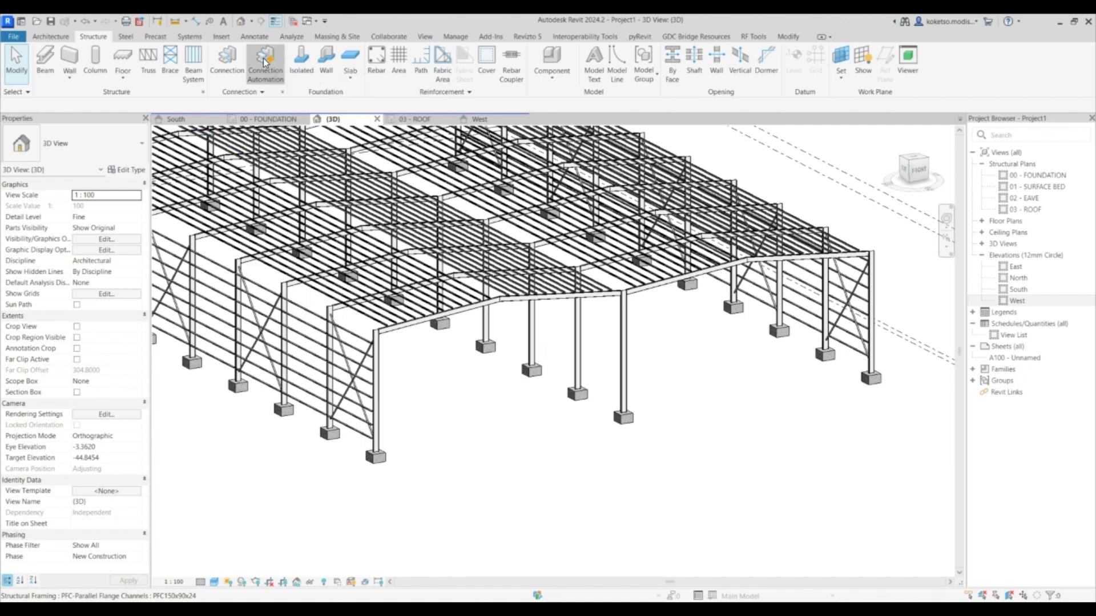
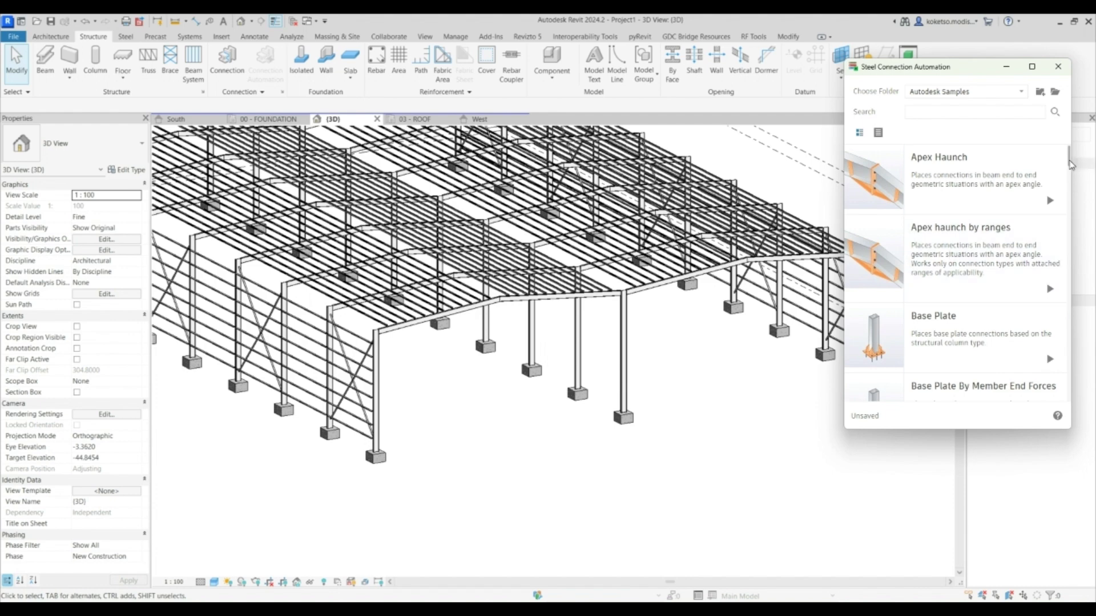
mouse_move(1072, 164)
mouse_down()
mouse_move(1075, 208)
mouse_move(1075, 177)
mouse_up()
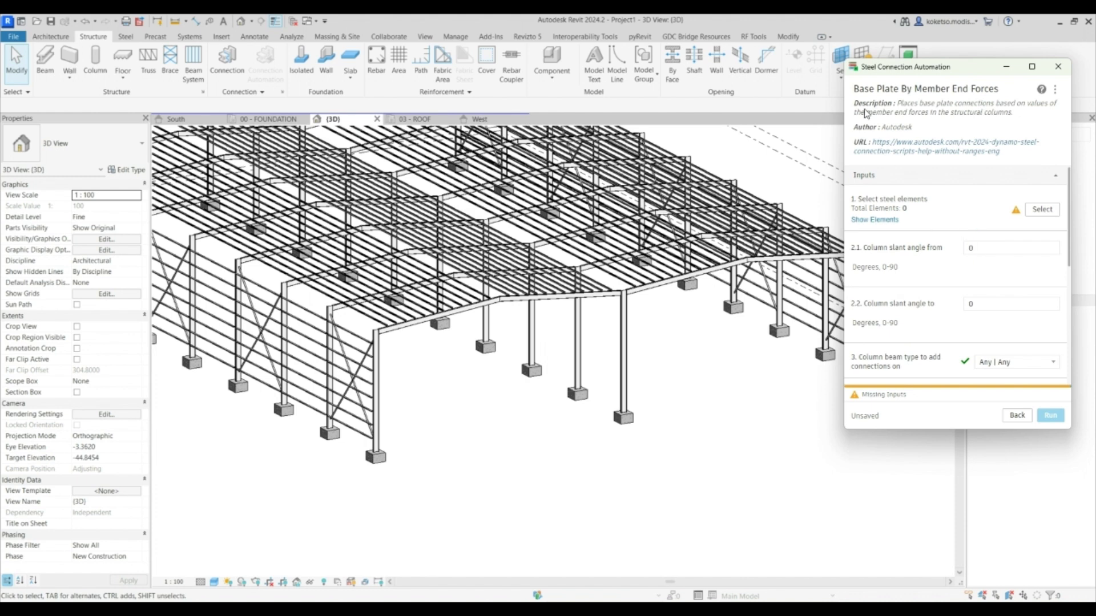
click(1017, 416)
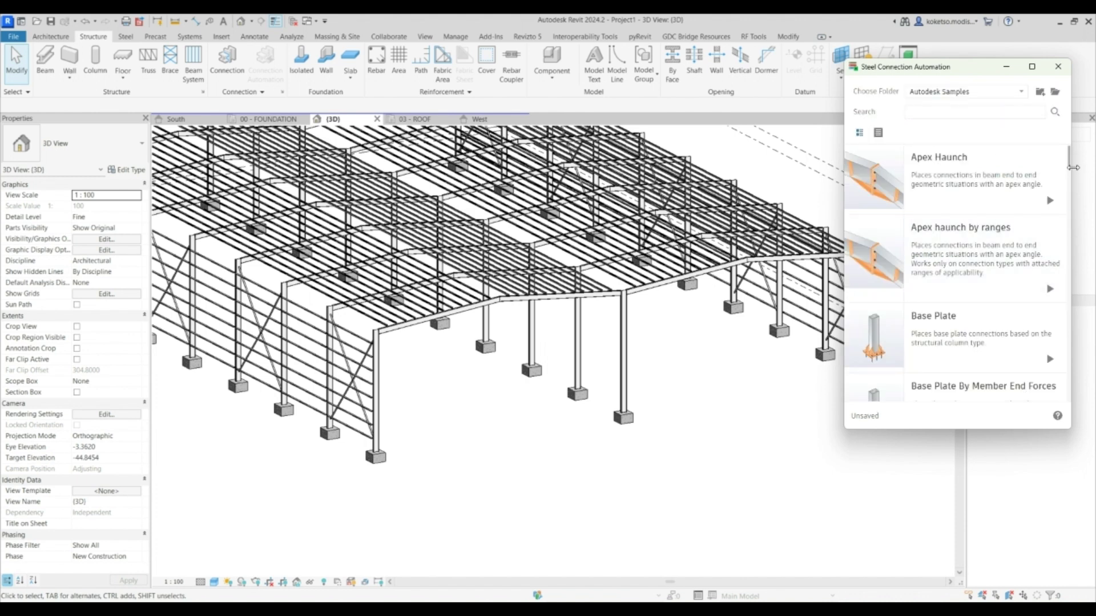
scroll(992, 246, down, 1)
click(944, 269)
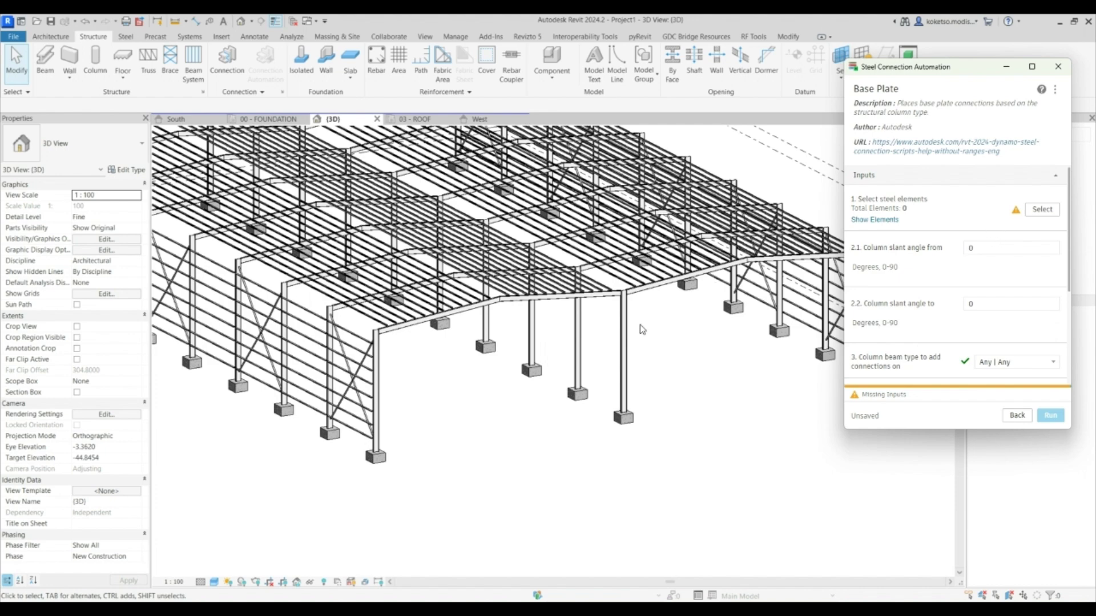
In the South elevation, select the column bases on Grids C, B and A as the steel elements for the Base Plate script
shift+middle_drag(653, 322, 485, 341)
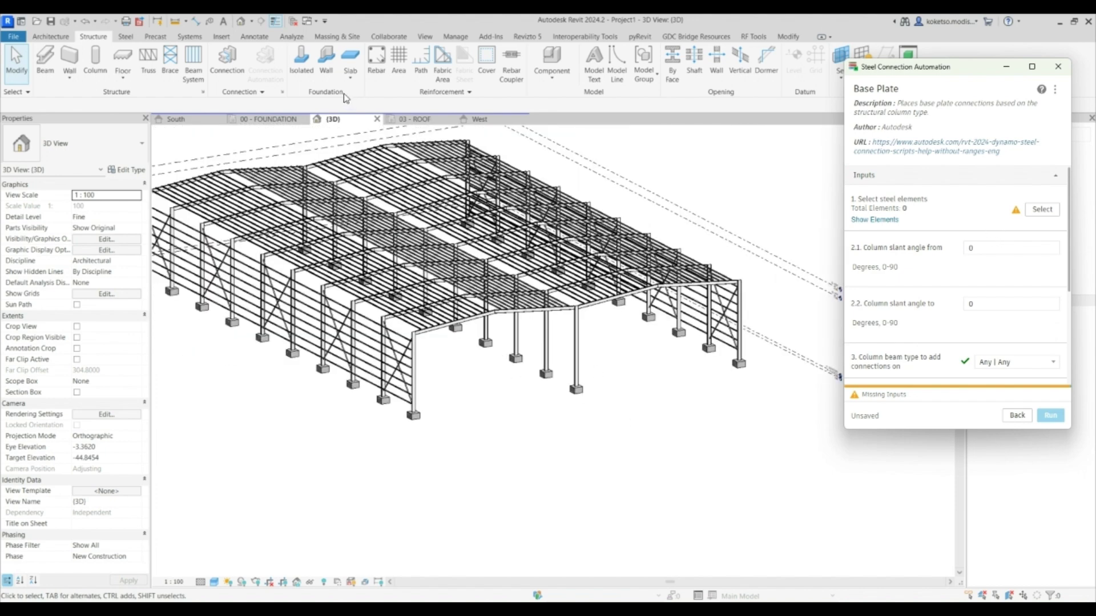
click(176, 118)
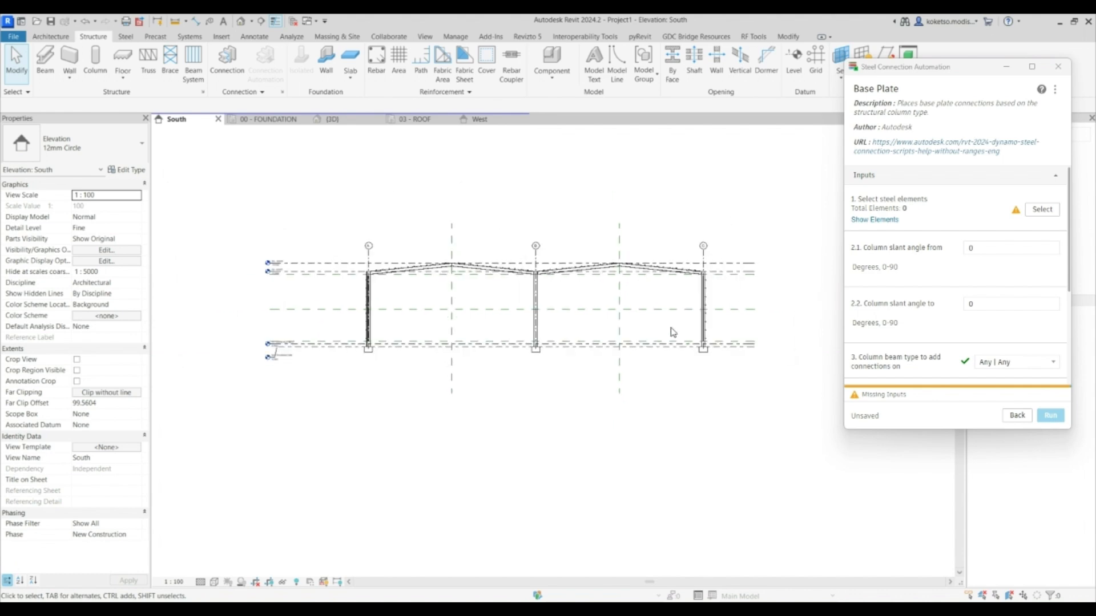
scroll(672, 333, up, 2)
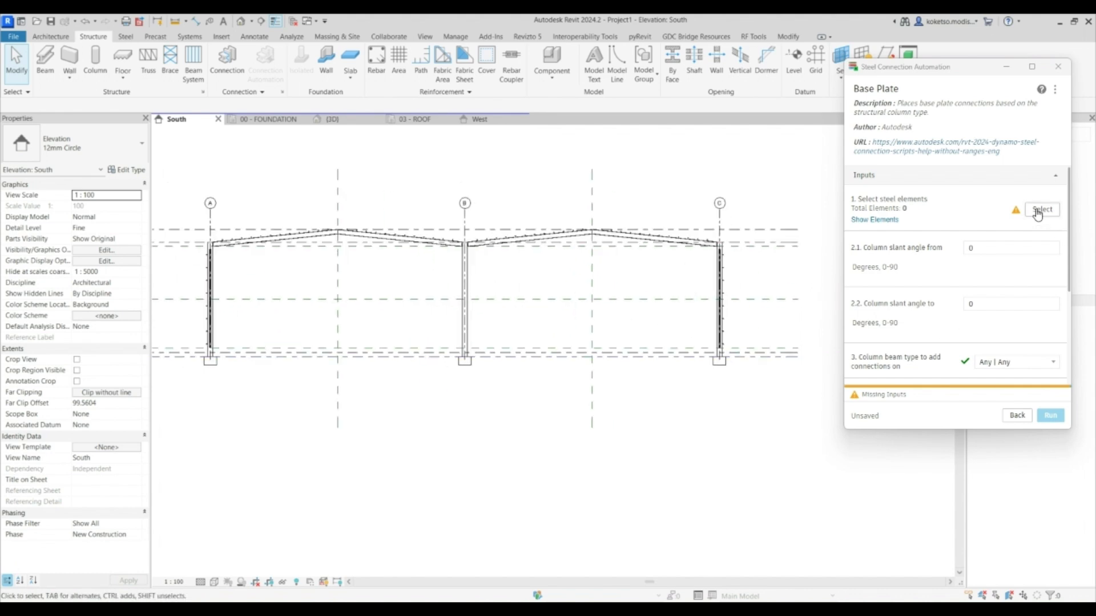
scroll(928, 270, down, 3)
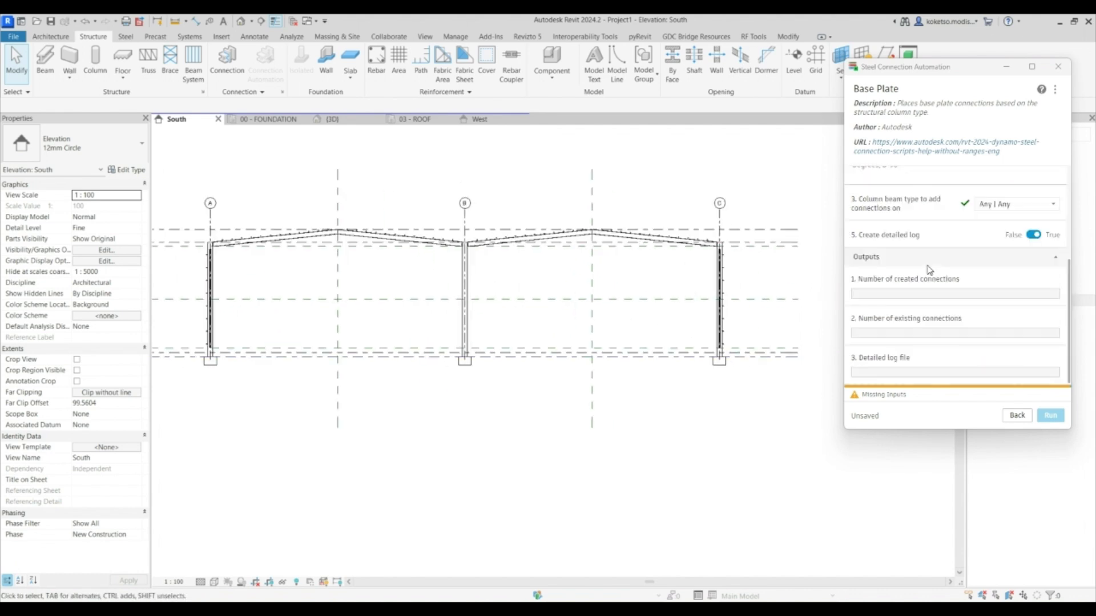
scroll(931, 266, up, 2)
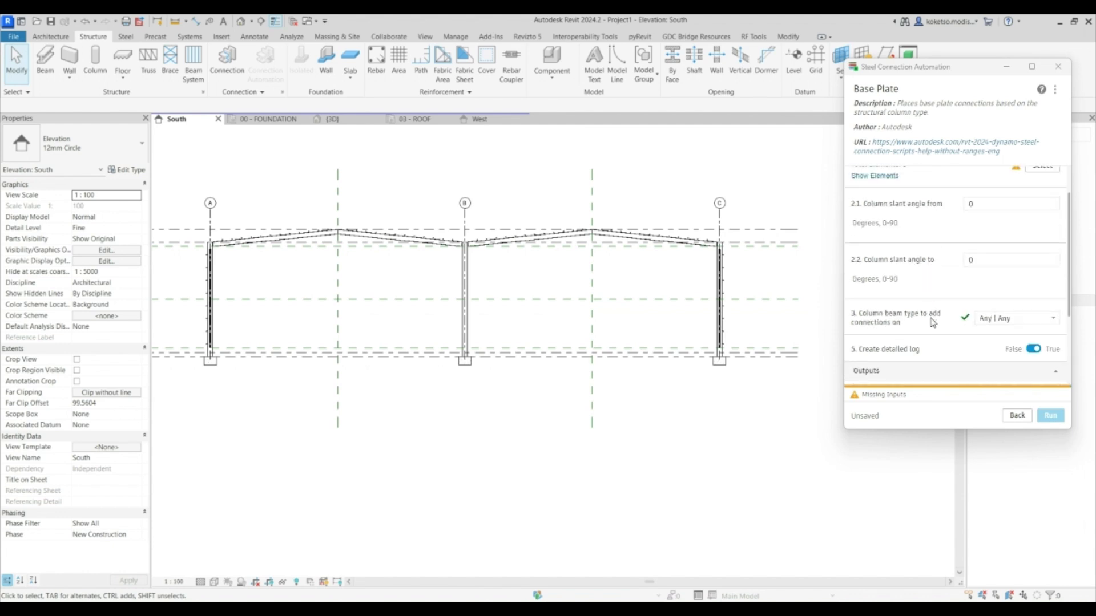
scroll(927, 321, up, 1)
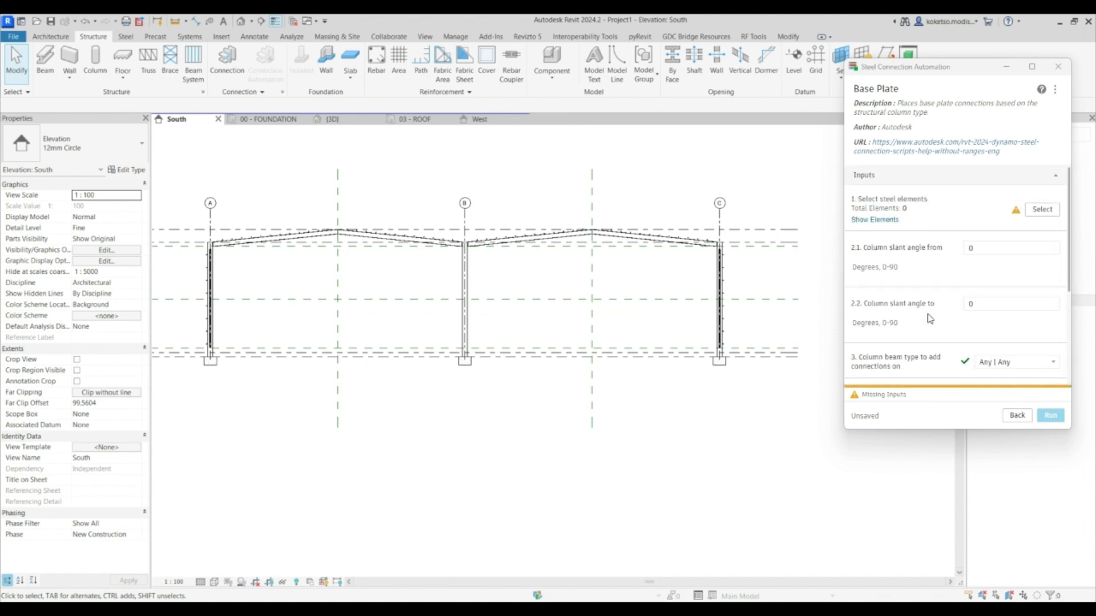
click(1036, 210)
scroll(699, 357, up, 5)
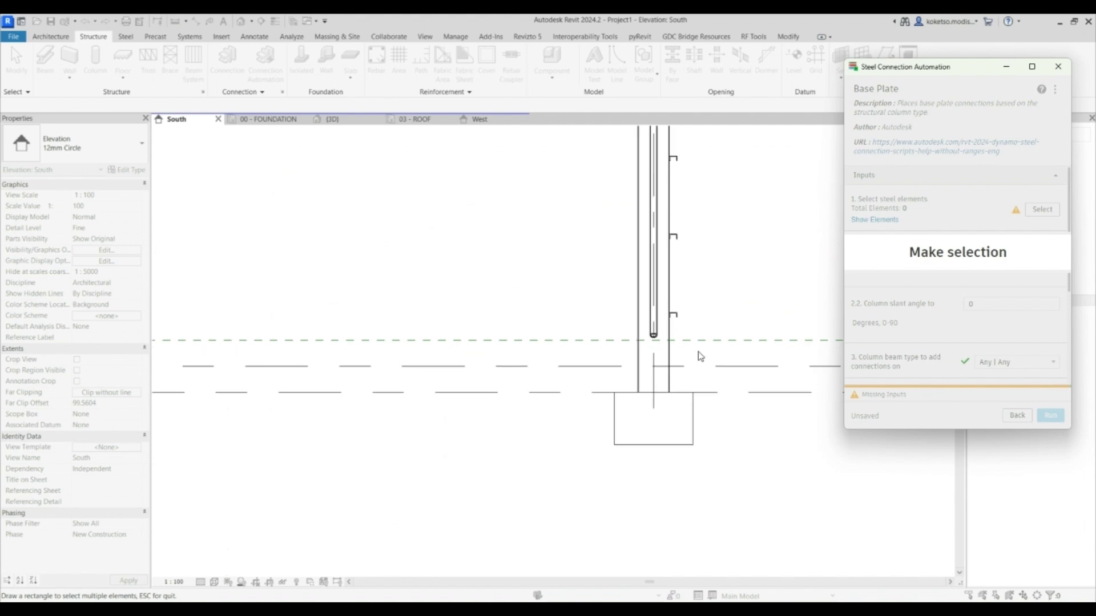
drag(699, 349, 597, 354)
scroll(597, 353, down, 5)
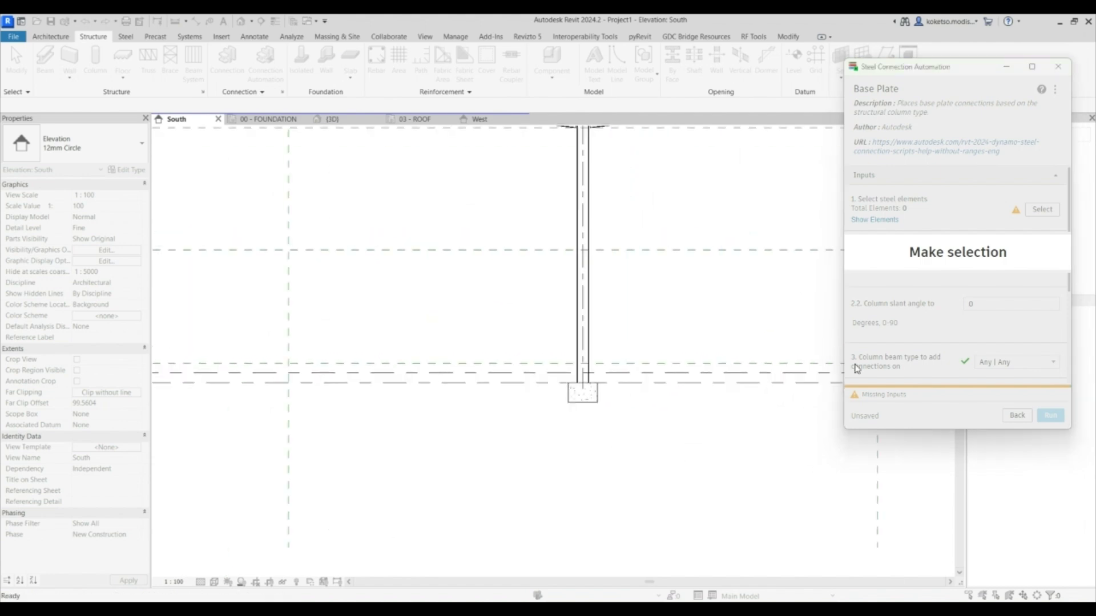
scroll(711, 364, down, 4)
scroll(398, 371, up, 4)
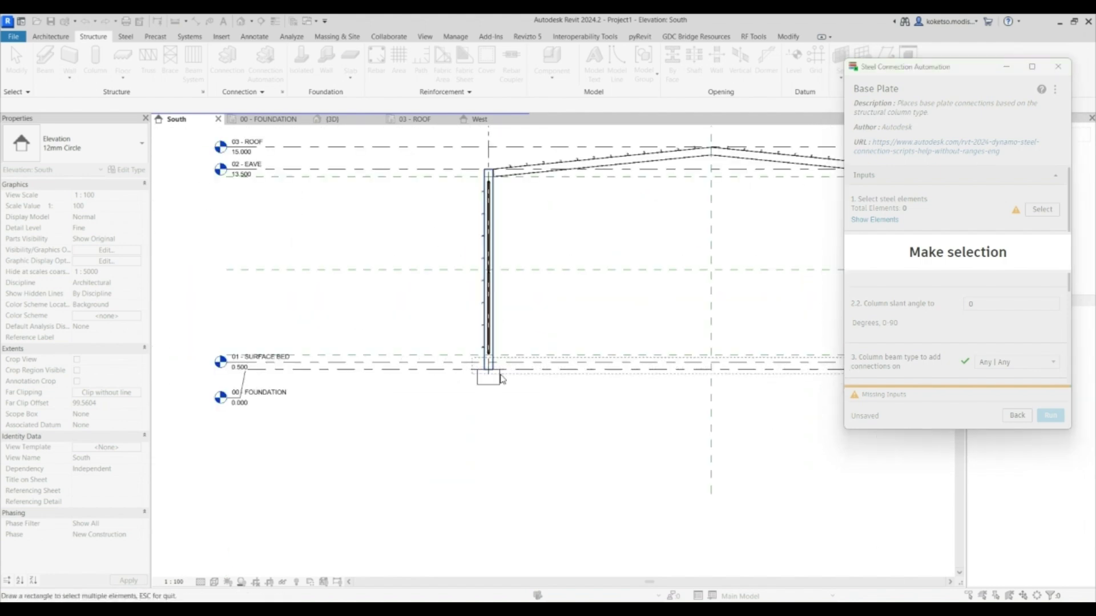
drag(459, 360, 413, 346)
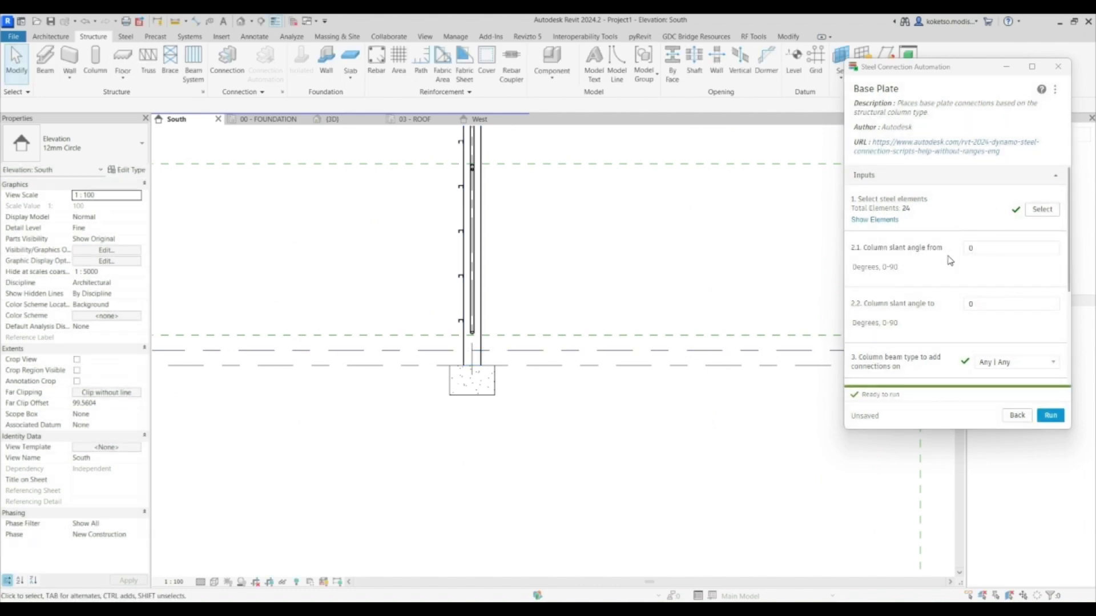
Set the column beam type to UB-Universal Beams-Column UB610x229x101 and run the Base Plate script
scroll(952, 265, down, 4)
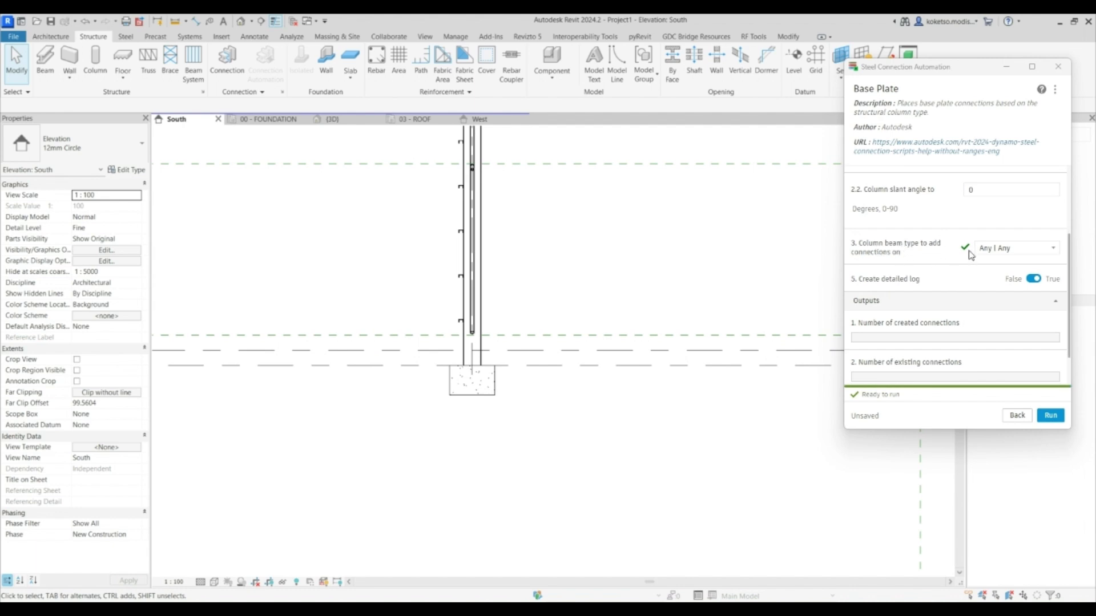
click(1004, 247)
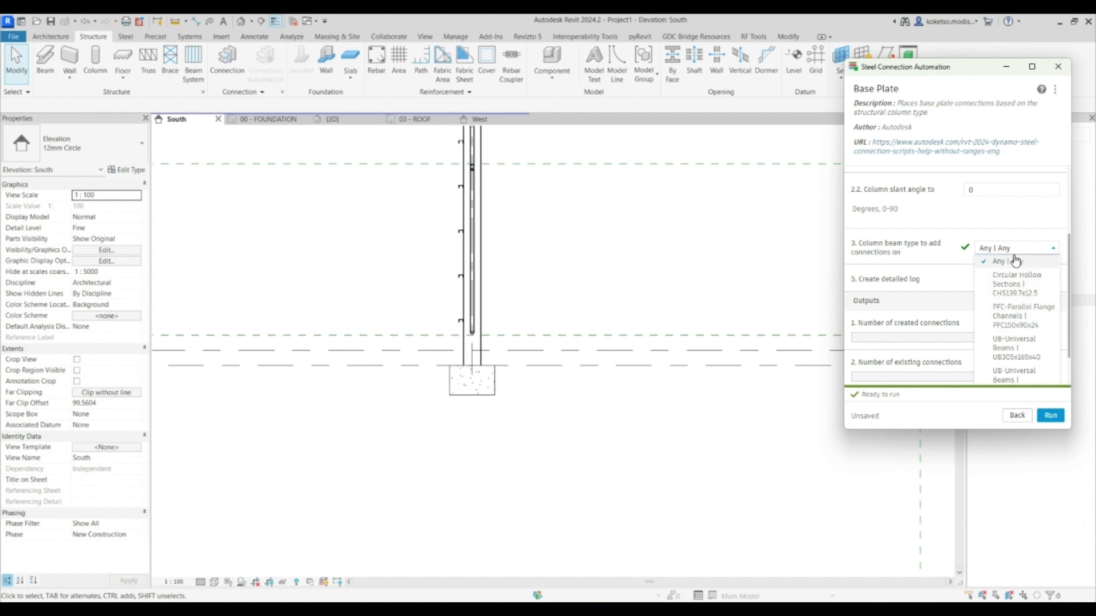
scroll(1022, 323, down, 1)
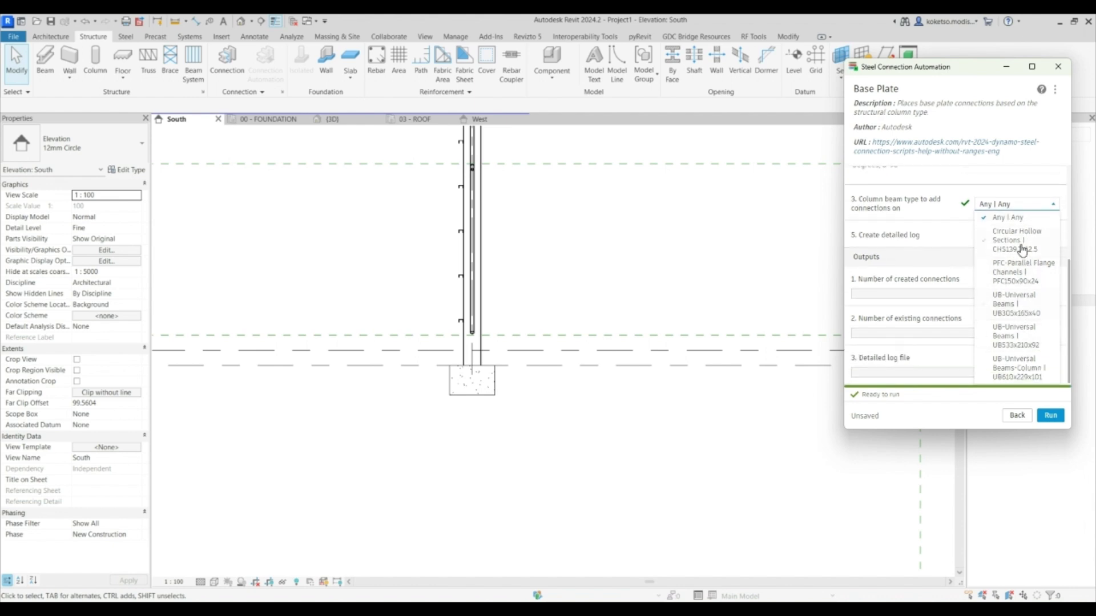
click(1006, 369)
scroll(931, 253, up, 3)
scroll(947, 286, down, 3)
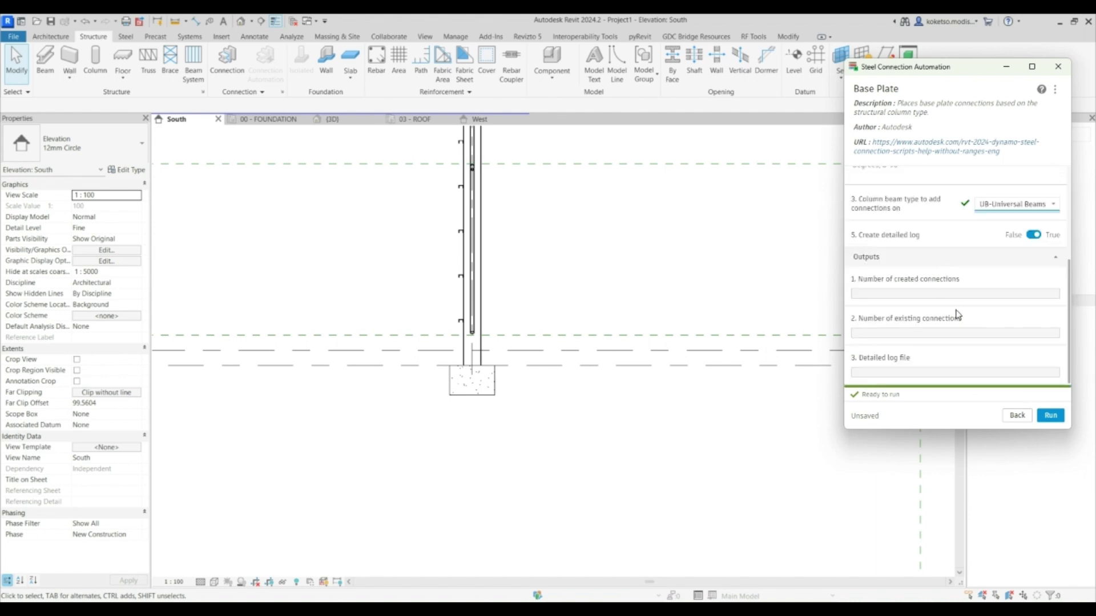
scroll(953, 297, up, 3)
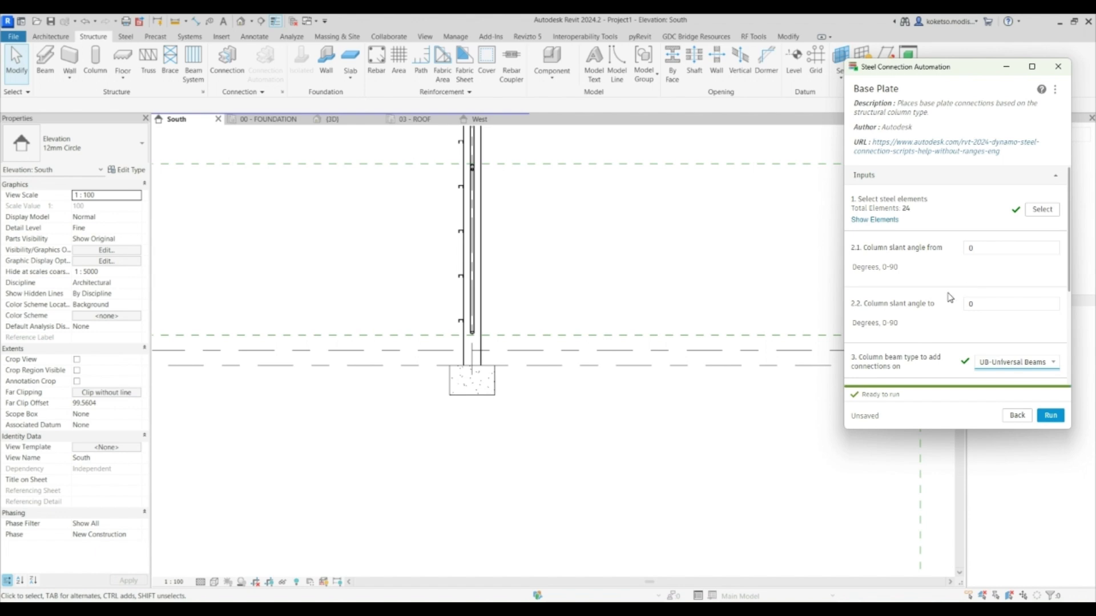
scroll(936, 305, down, 4)
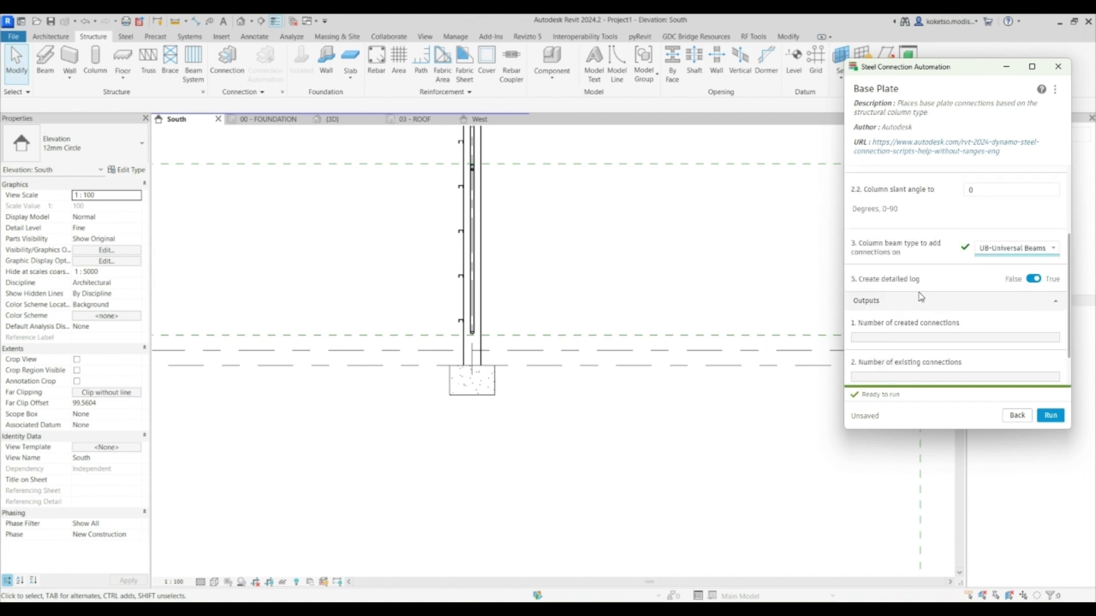
click(1050, 415)
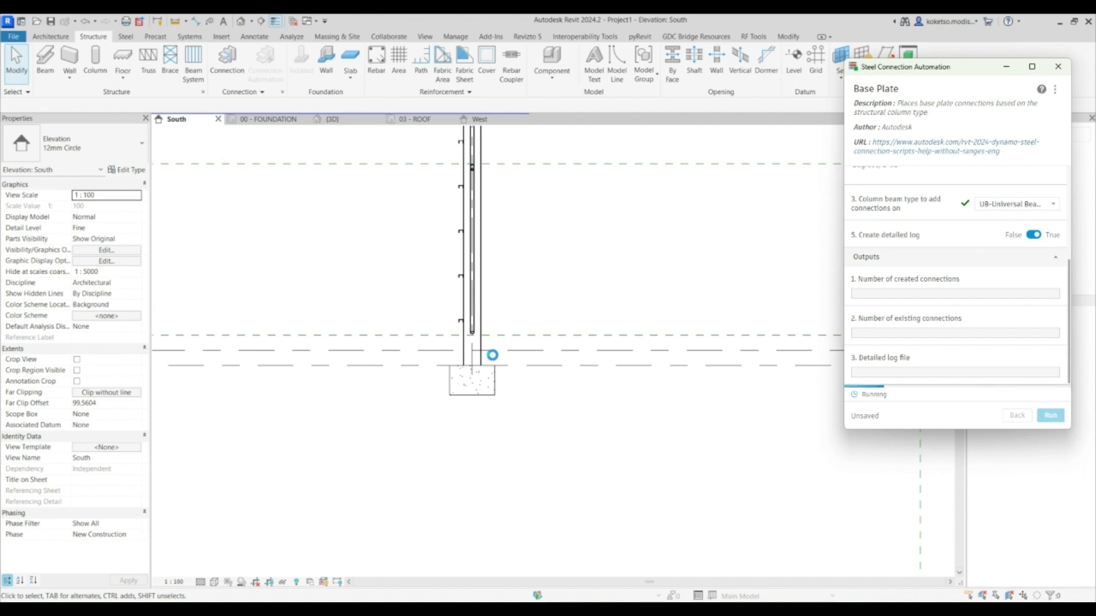
Make all Structural Connections subcategories from Anchors to Welds visible in the 3D view's Visibility/Graphic Overrides
click(331, 119)
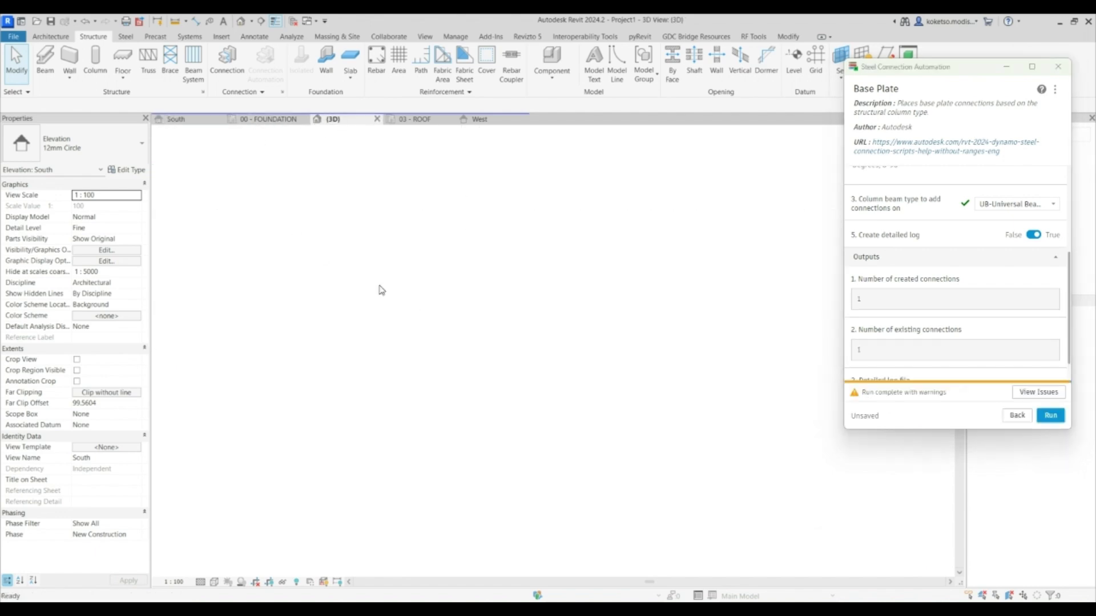
scroll(445, 420, up, 5)
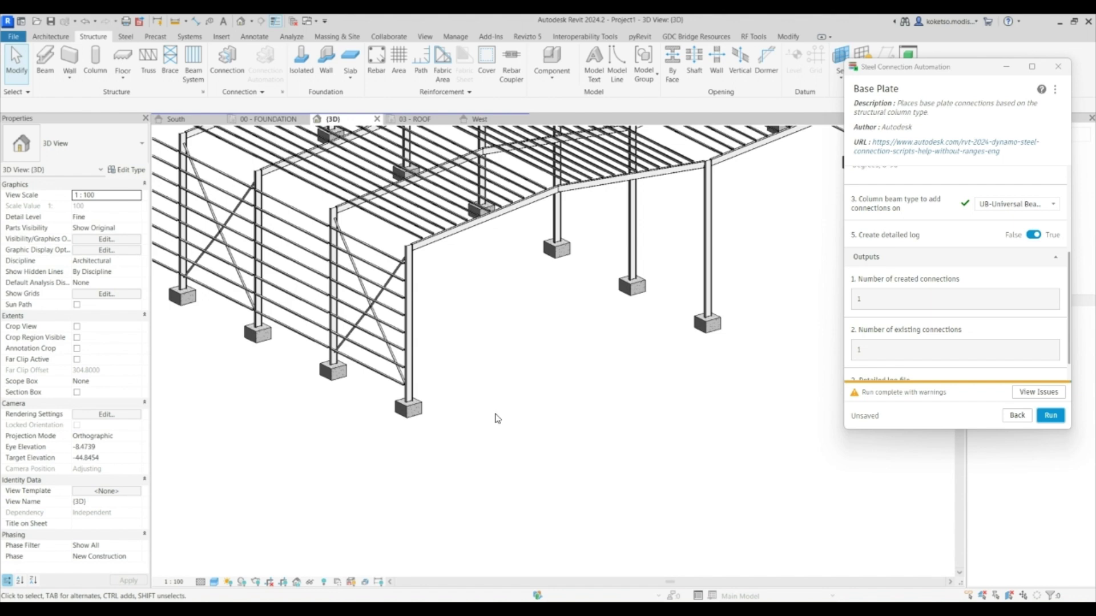
scroll(923, 339, up, 4)
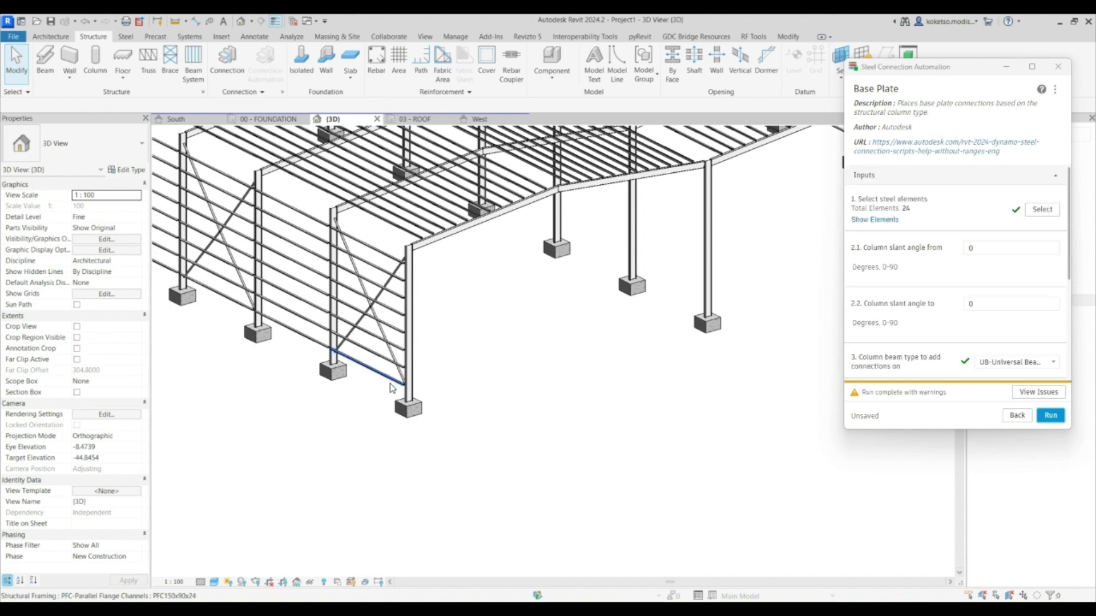
key(v)
key(v)
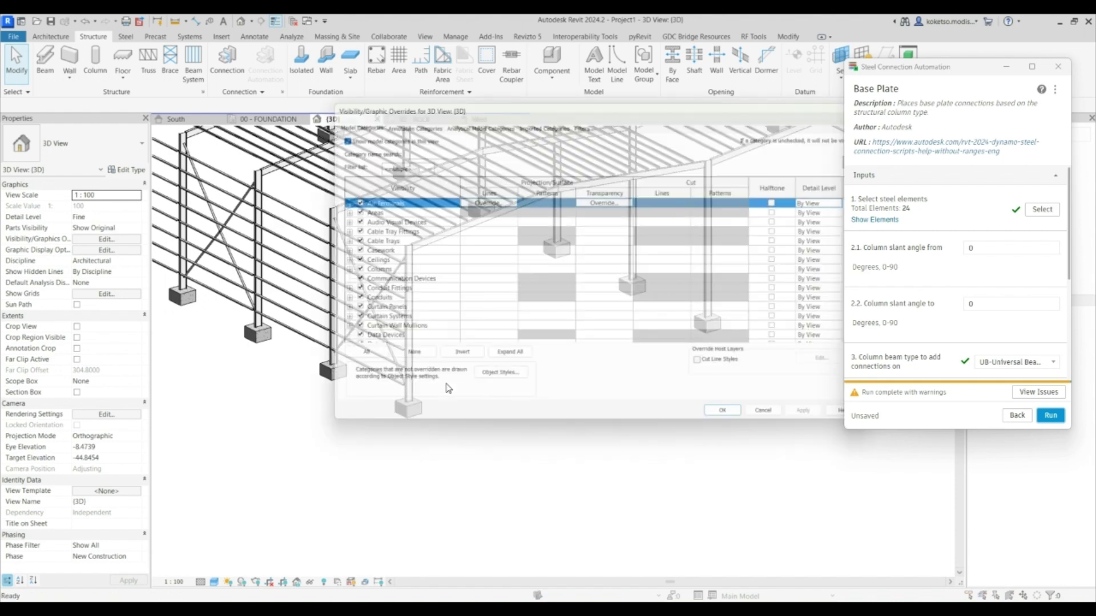
scroll(365, 304, down, 5)
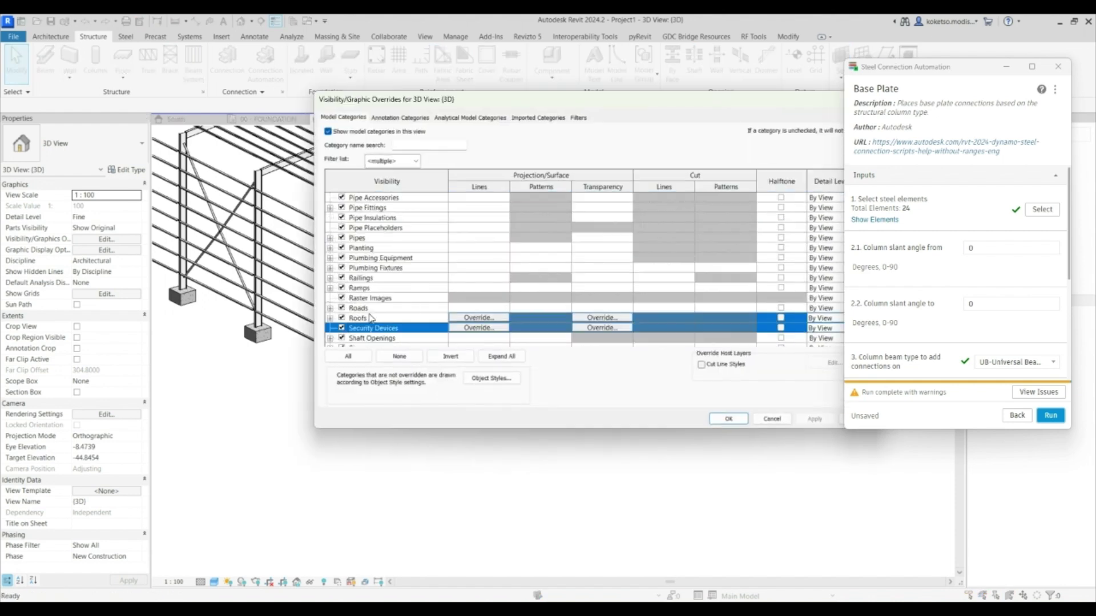
scroll(371, 296, down, 2)
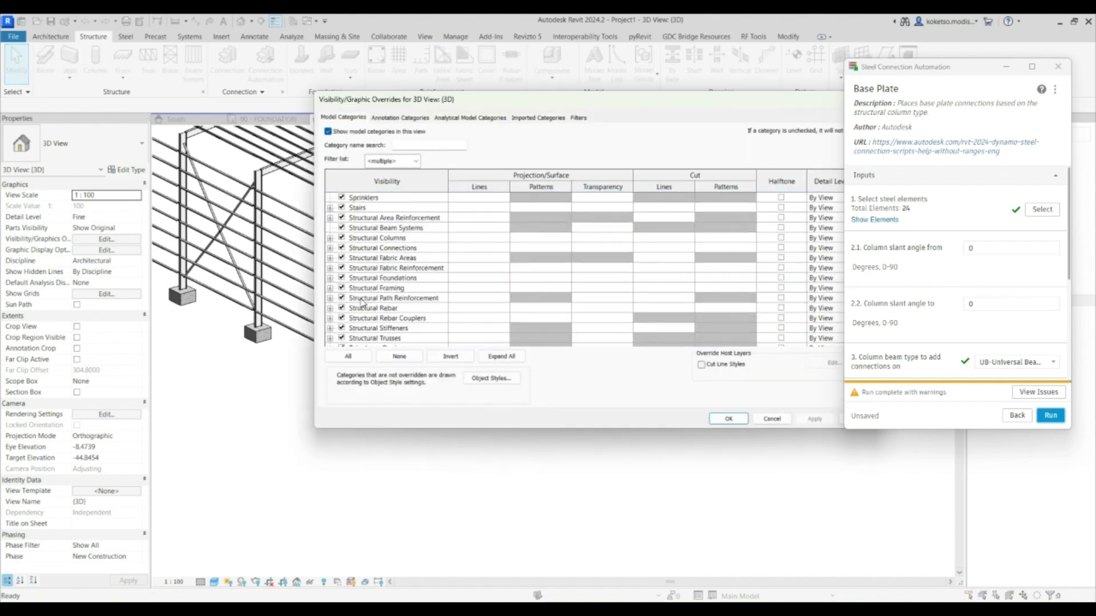
click(331, 238)
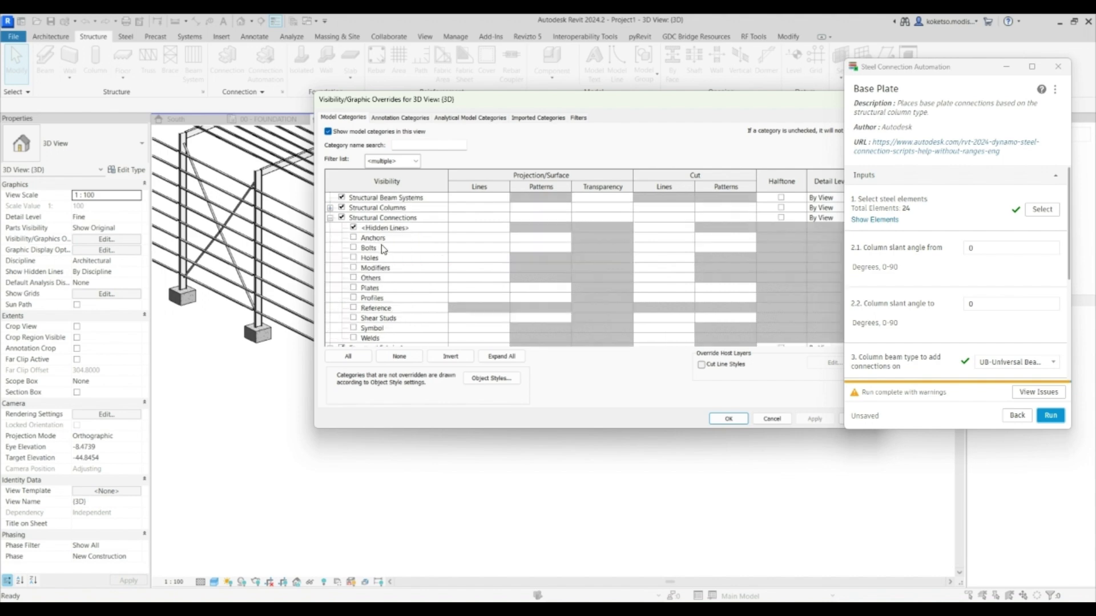
click(382, 238)
scroll(378, 257, down, 3)
shift+click(380, 296)
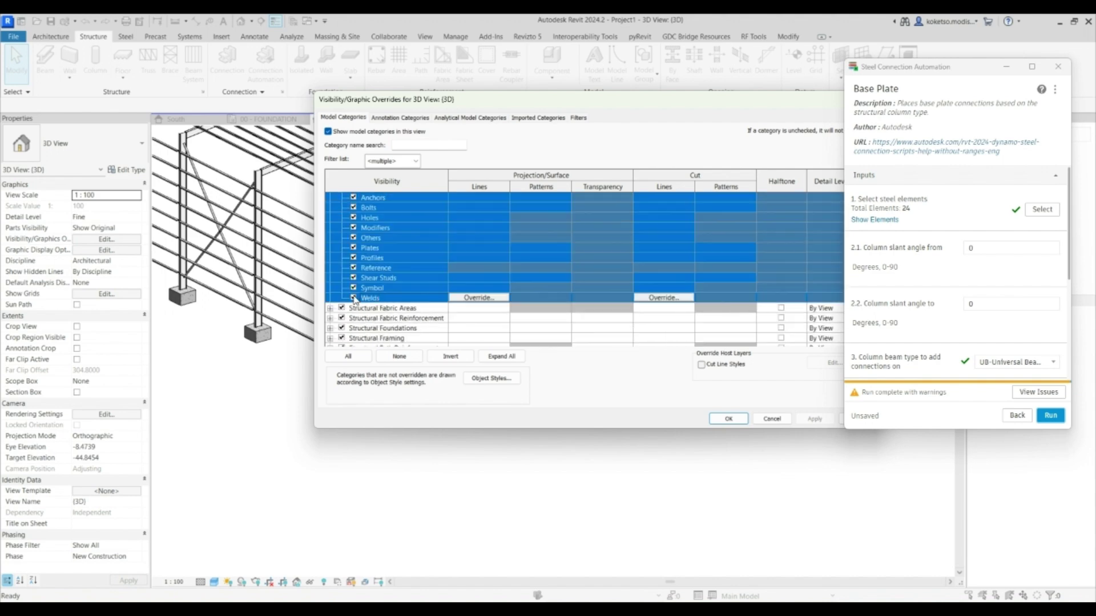
drag(490, 103, 310, 100)
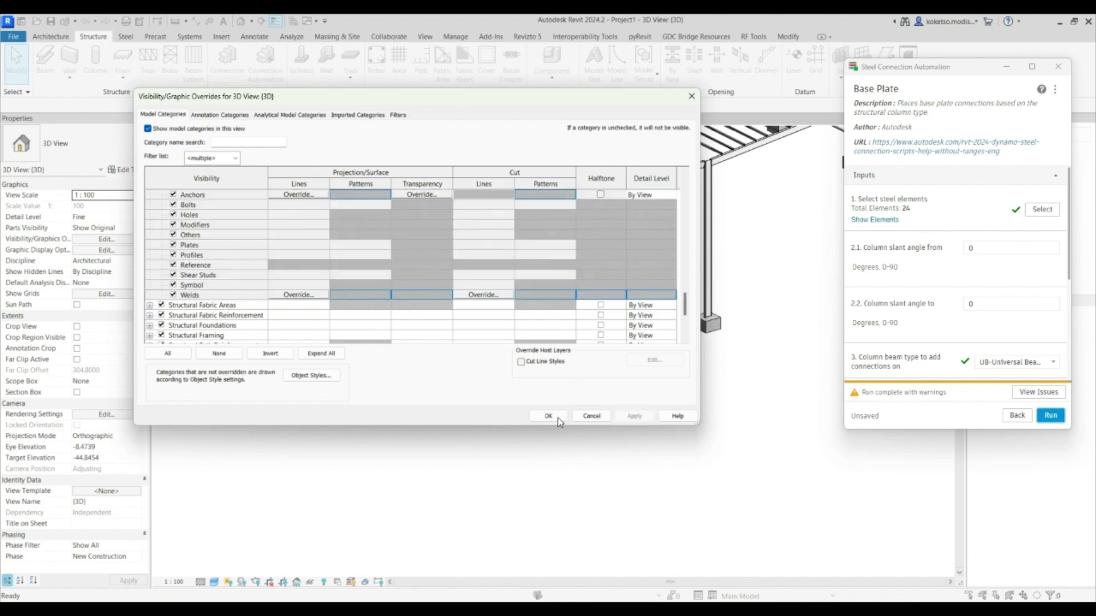
click(548, 416)
Inspect the corner column base for a base plate and review the Base Plate script's inputs and outputs
scroll(421, 416, up, 5)
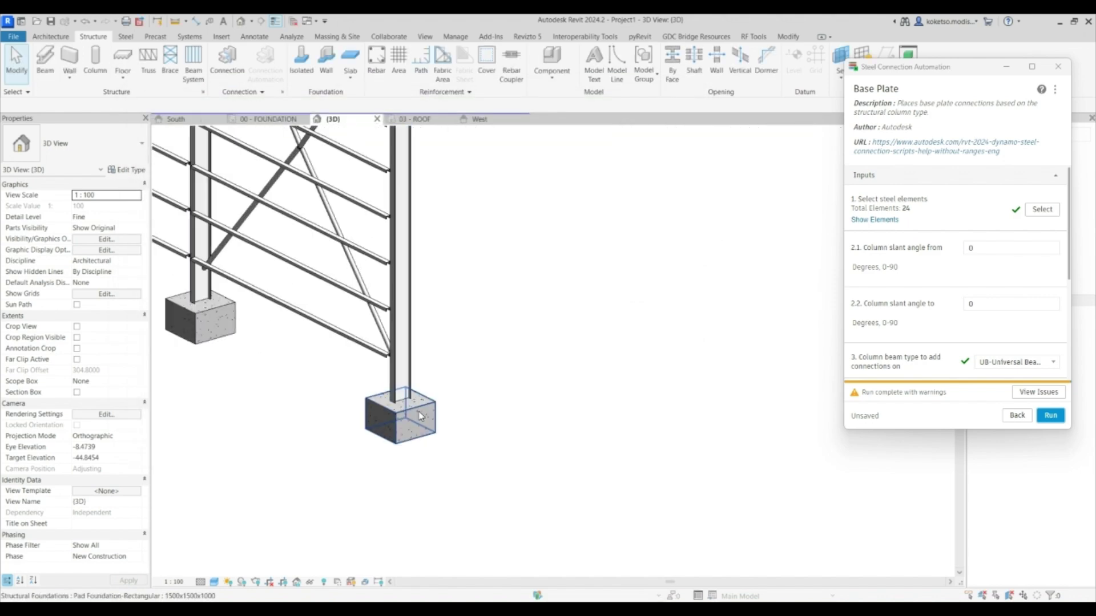
scroll(936, 320, down, 3)
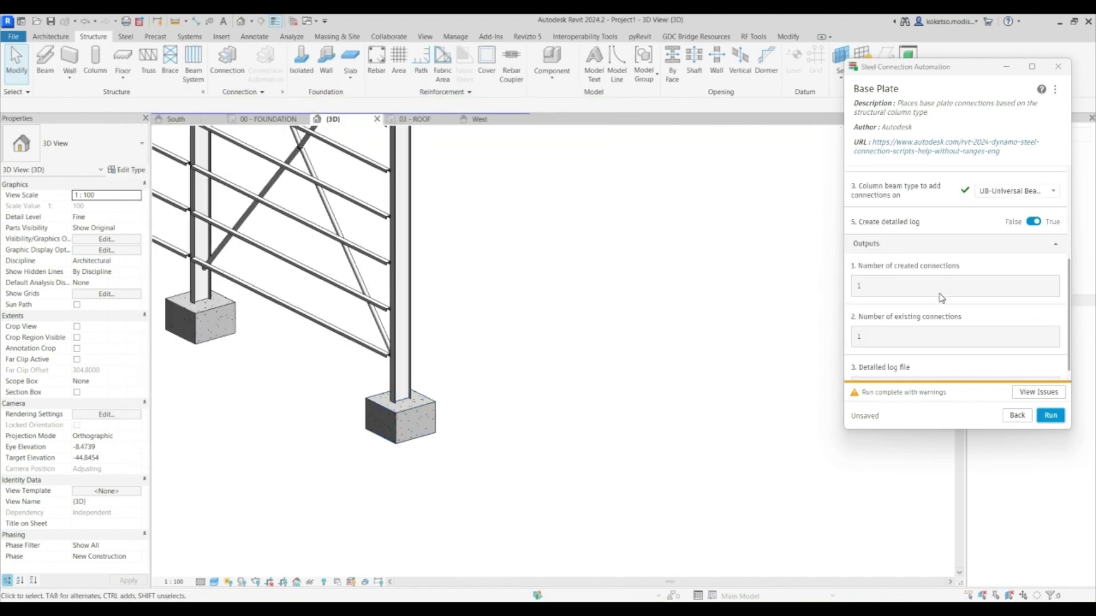
scroll(941, 297, up, 3)
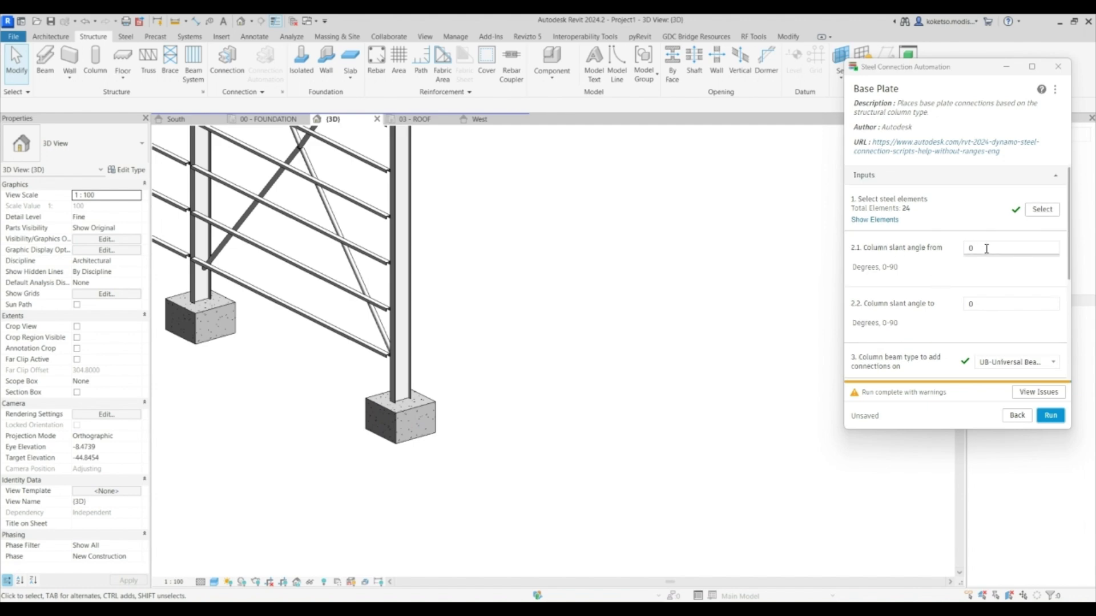
scroll(912, 301, down, 2)
scroll(936, 294, down, 1)
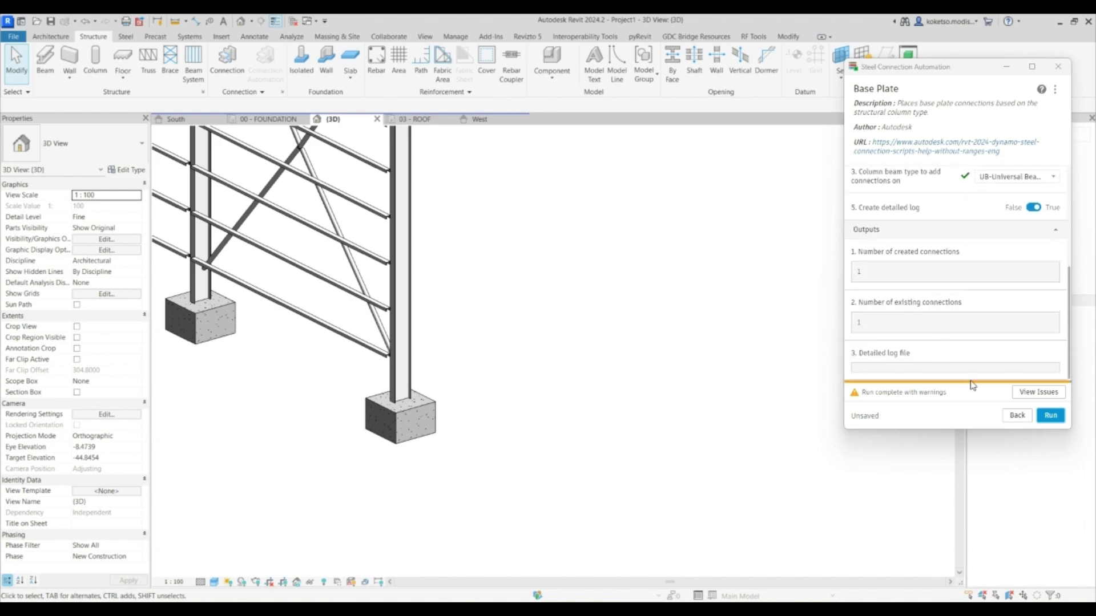
Review the issues reported for the last Base Plate script run
click(1032, 391)
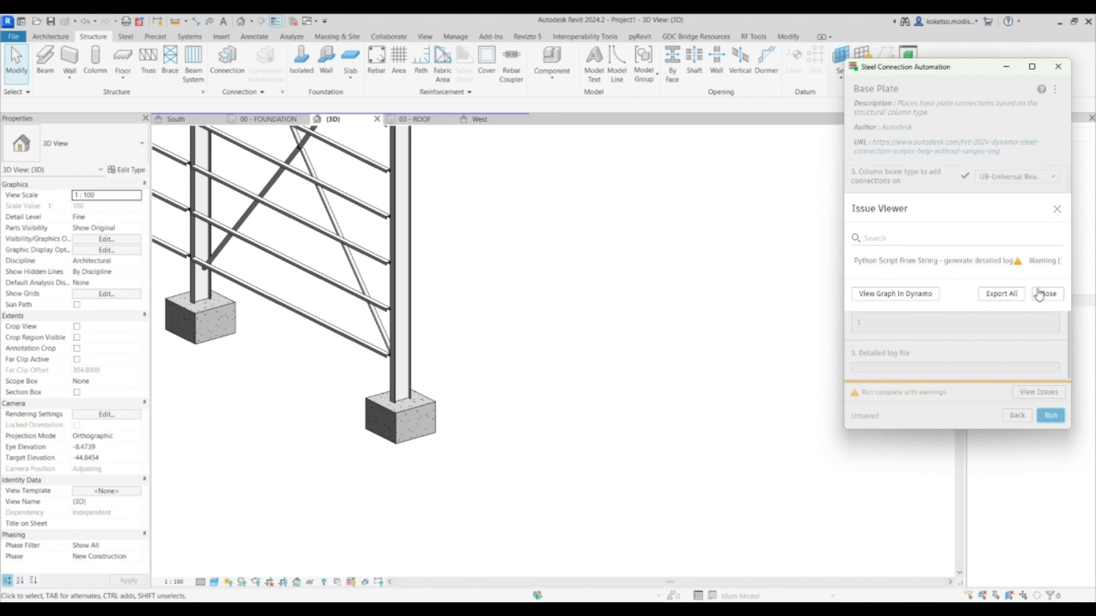
click(1056, 208)
scroll(933, 287, up, 2)
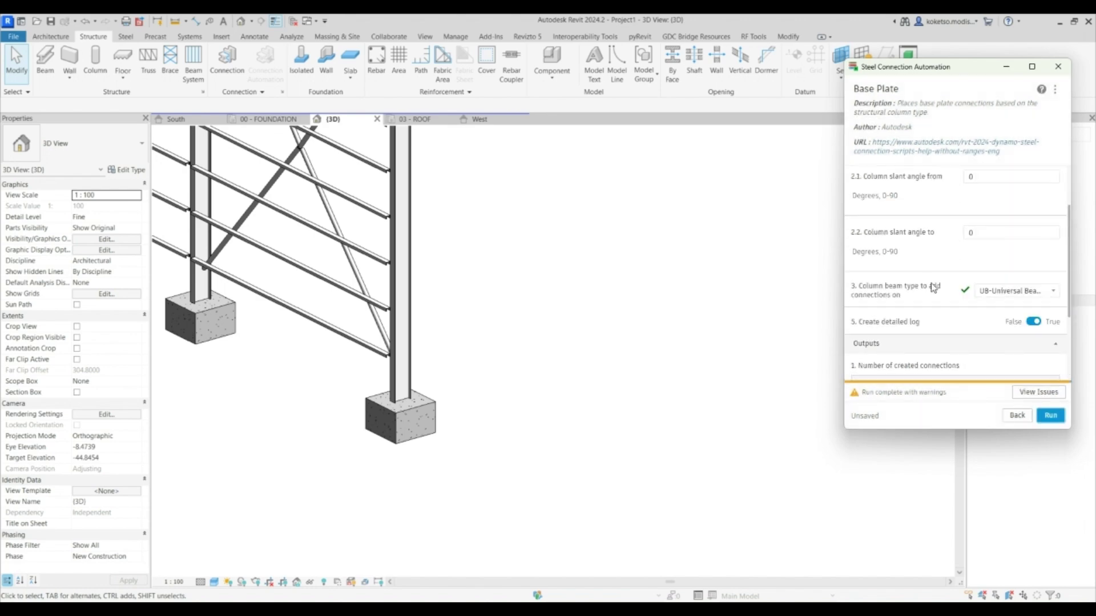
Try rerunning the Base Plate script with the column beam type UB-Universal Beams-Column UB610x229x101
click(1010, 292)
scroll(1008, 331, down, 2)
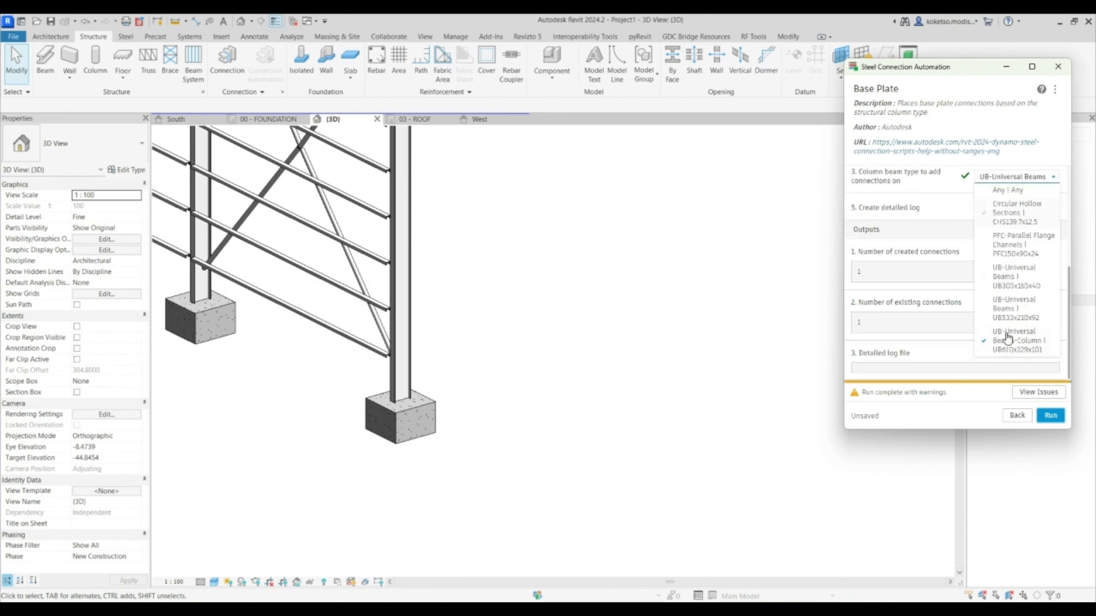
click(1022, 347)
scroll(951, 276, up, 3)
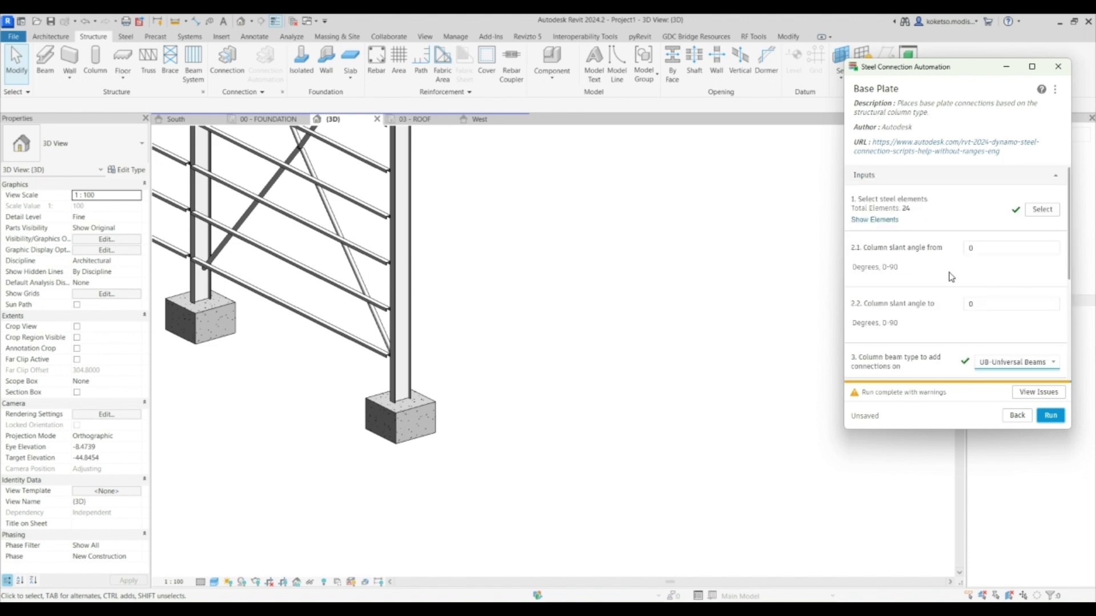
scroll(935, 257, down, 3)
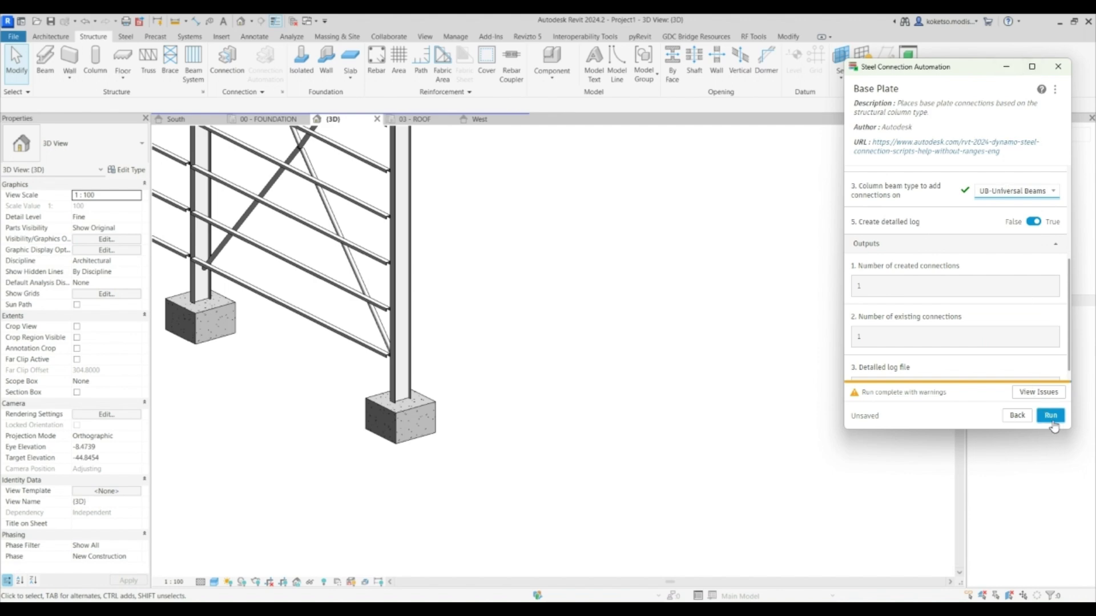
scroll(956, 235, up, 3)
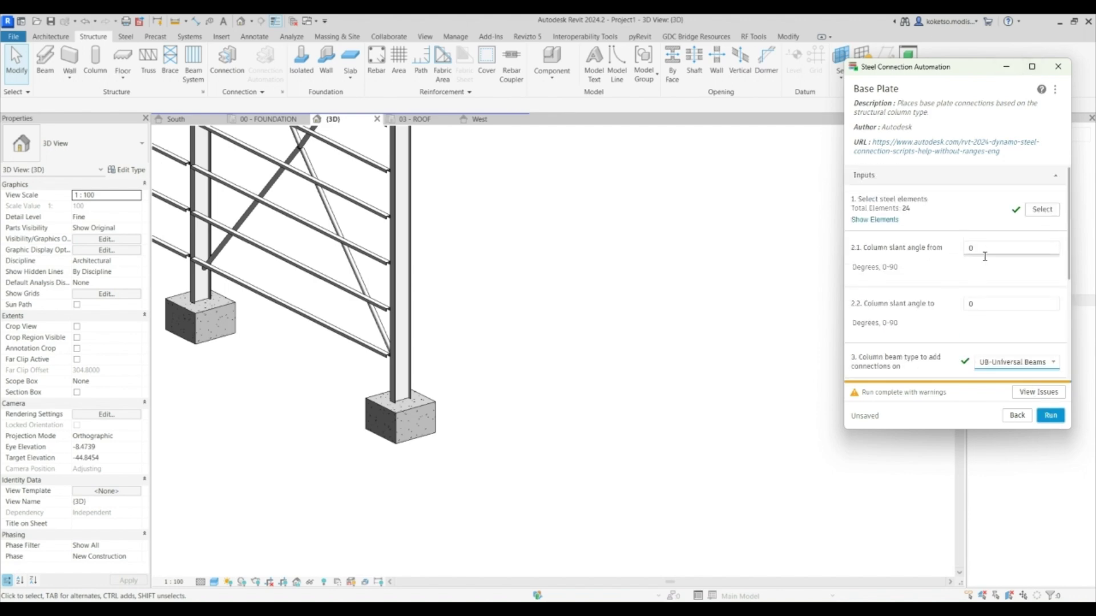
click(1048, 416)
Open the Base plate by ranges script from the Autodesk Samples and examine its inputs and outputs
click(1017, 418)
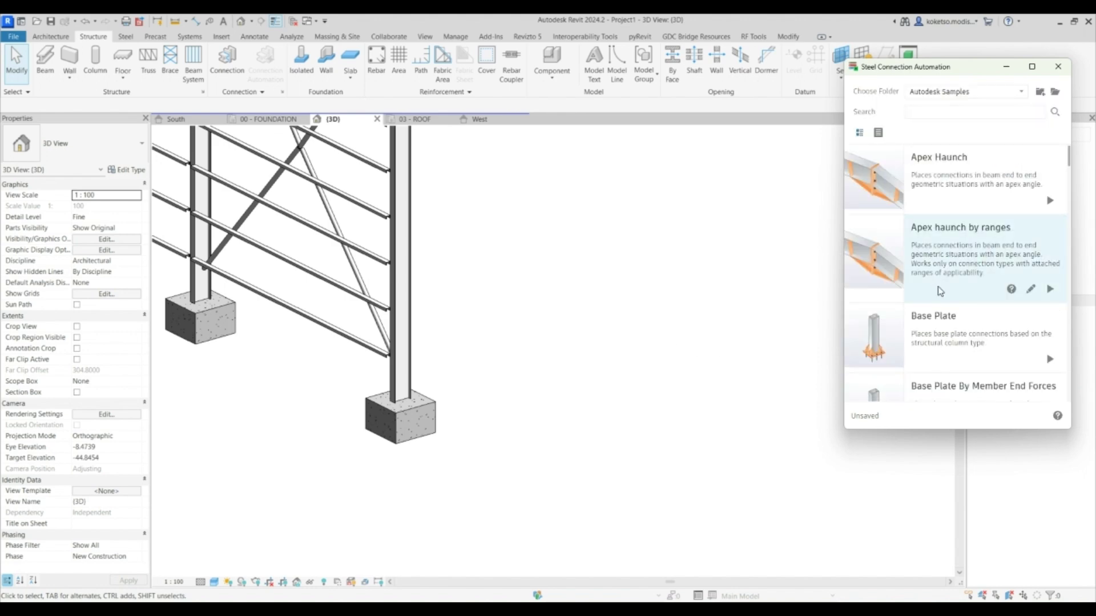
scroll(958, 315, down, 2)
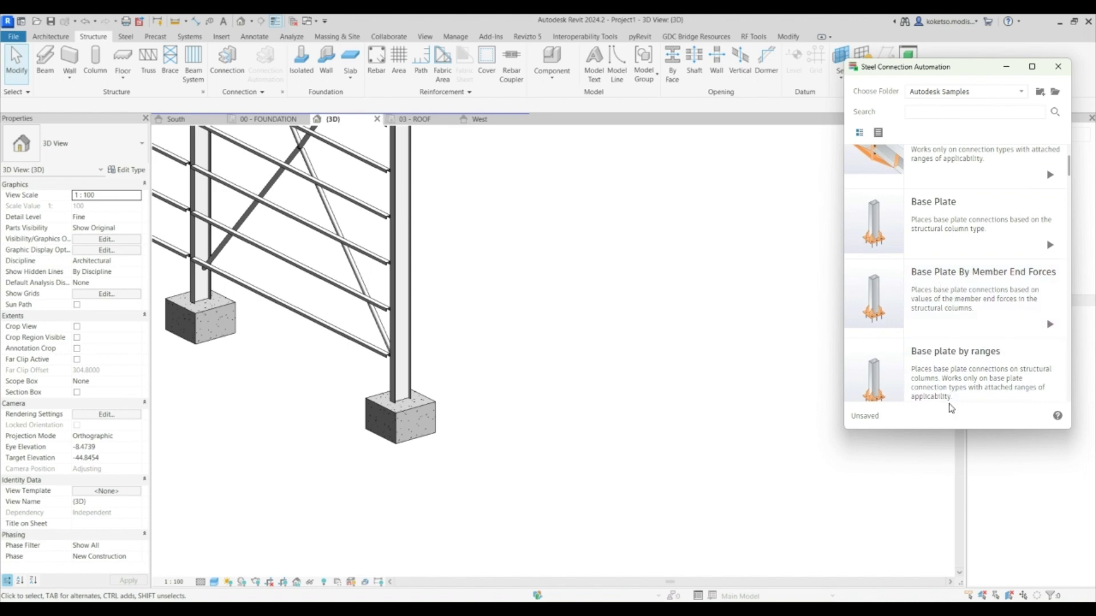
scroll(936, 289, down, 3)
scroll(939, 294, up, 2)
click(943, 307)
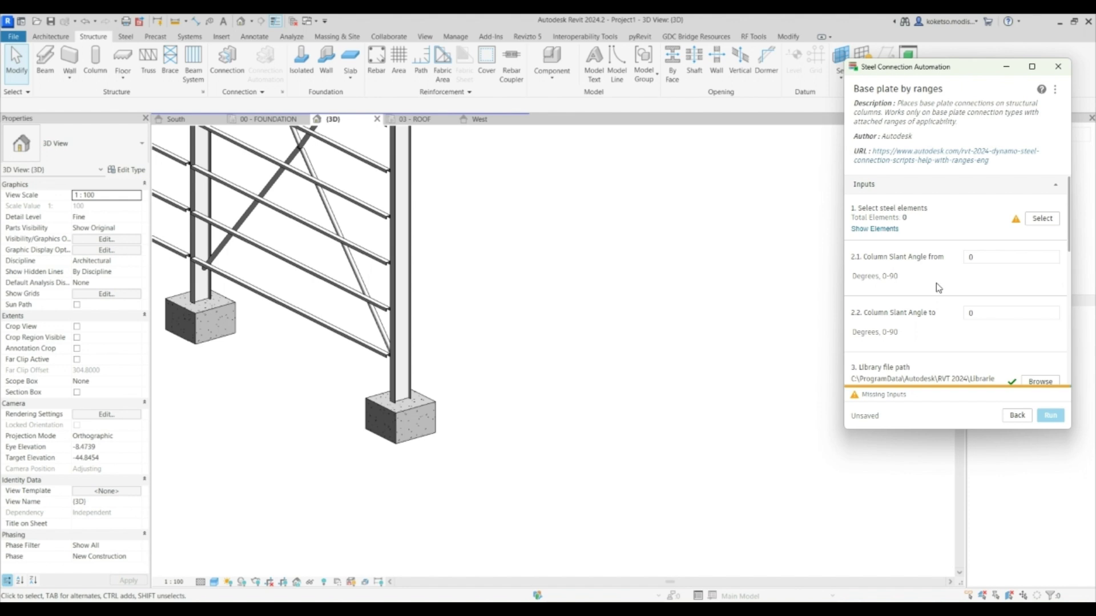
scroll(939, 287, down, 6)
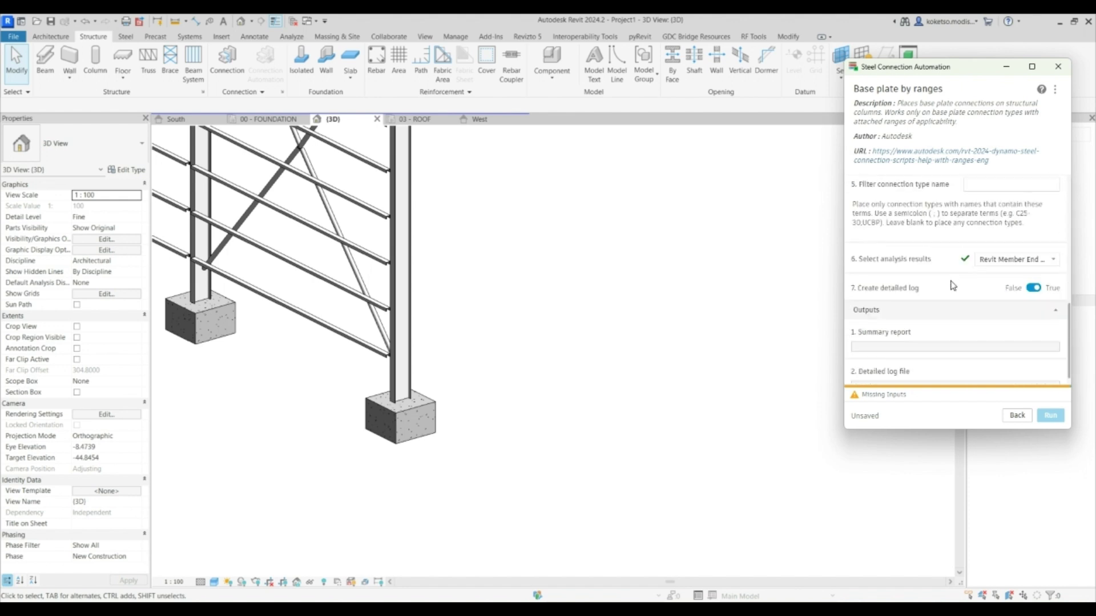
click(1017, 416)
Reopen the Base Plate script, select the corner column base as the steel element, and run it for Any | Any beam types
scroll(951, 261, down, 2)
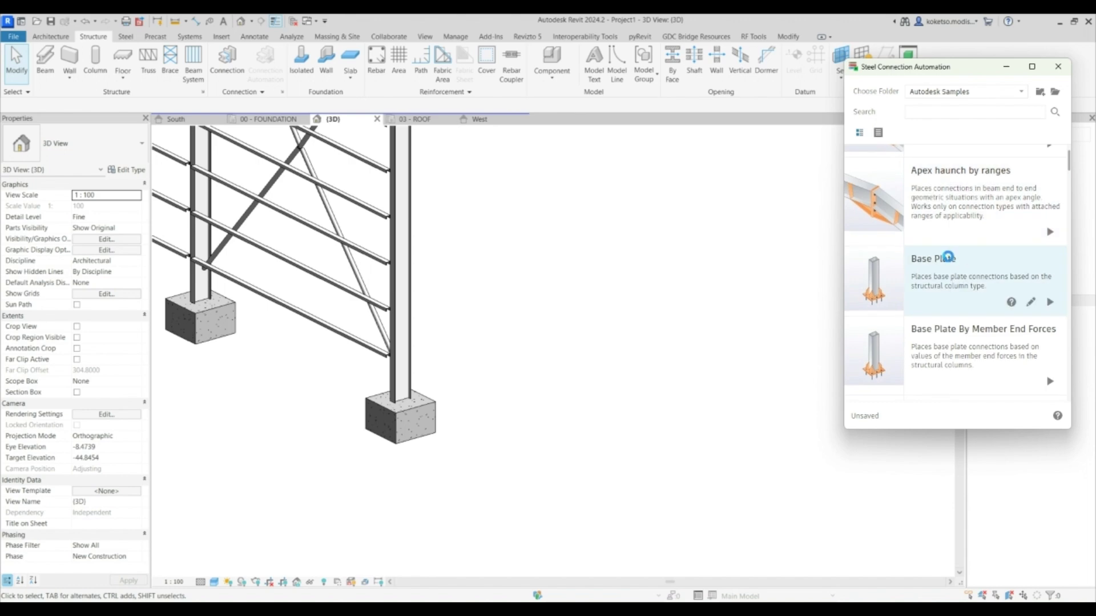
click(950, 261)
scroll(920, 244, down, 3)
scroll(936, 250, up, 1)
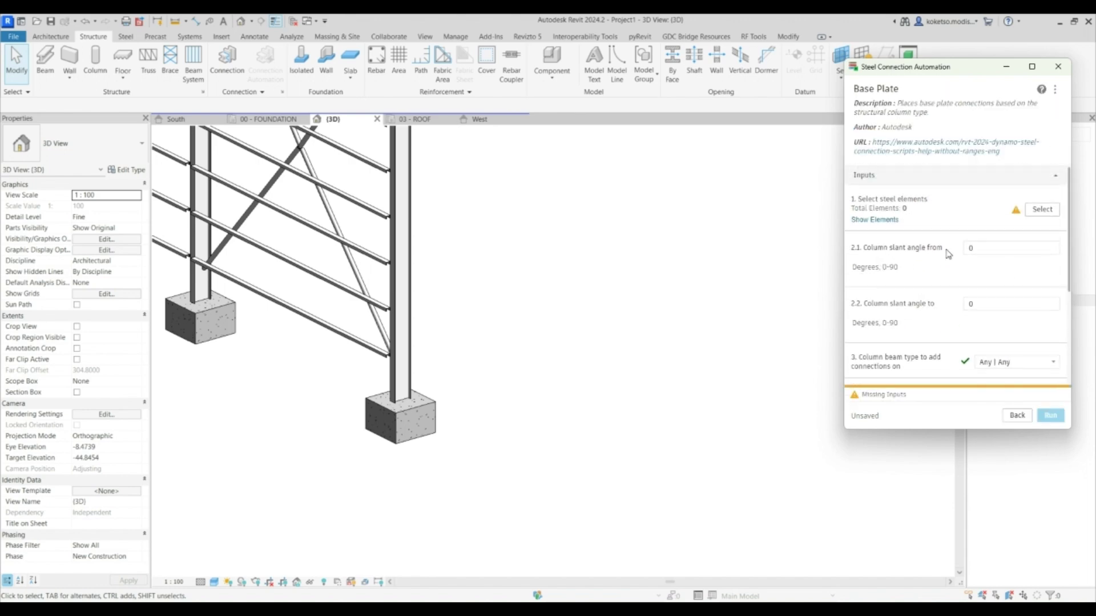
click(1038, 215)
drag(496, 395, 404, 394)
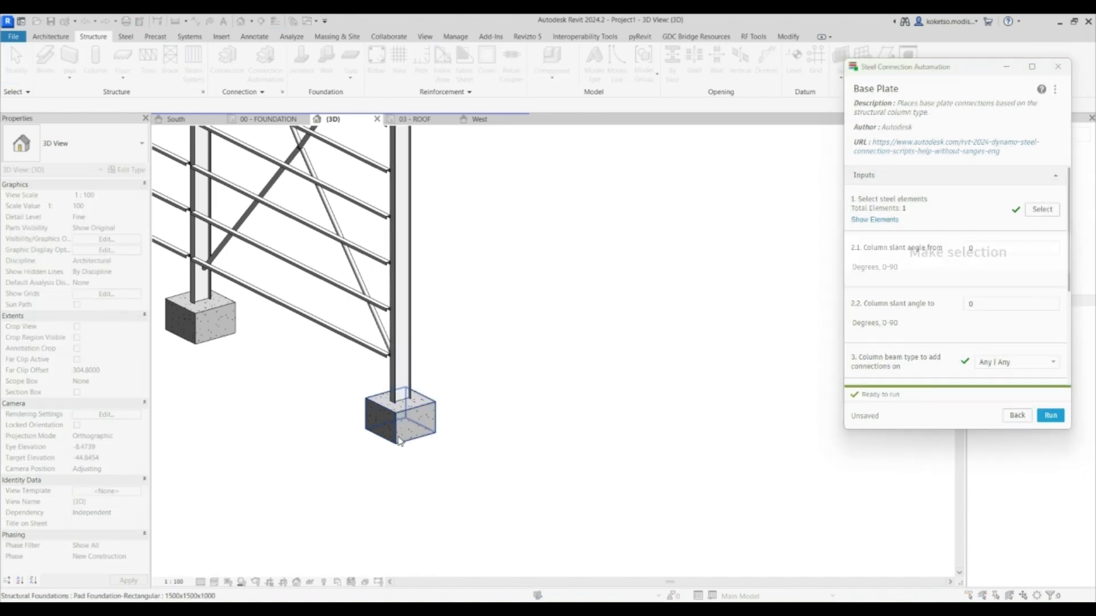
click(1051, 416)
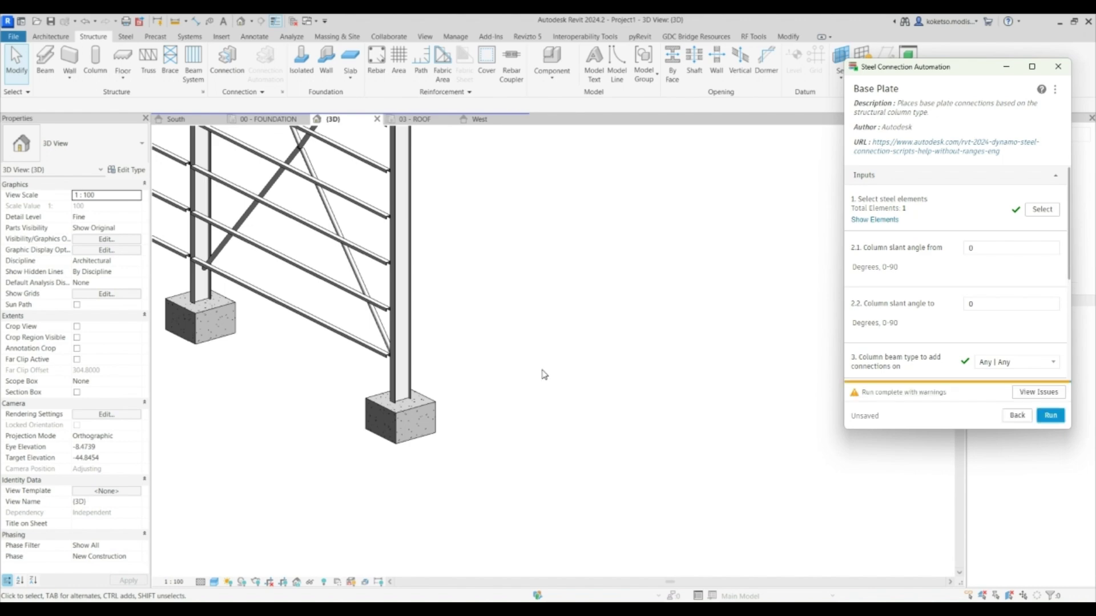
Try the Base Plate script again with a UB-Universal Beams column type, check its inputs, and close Steel Connection Automation
scroll(834, 335, down, 2)
scroll(904, 320, down, 5)
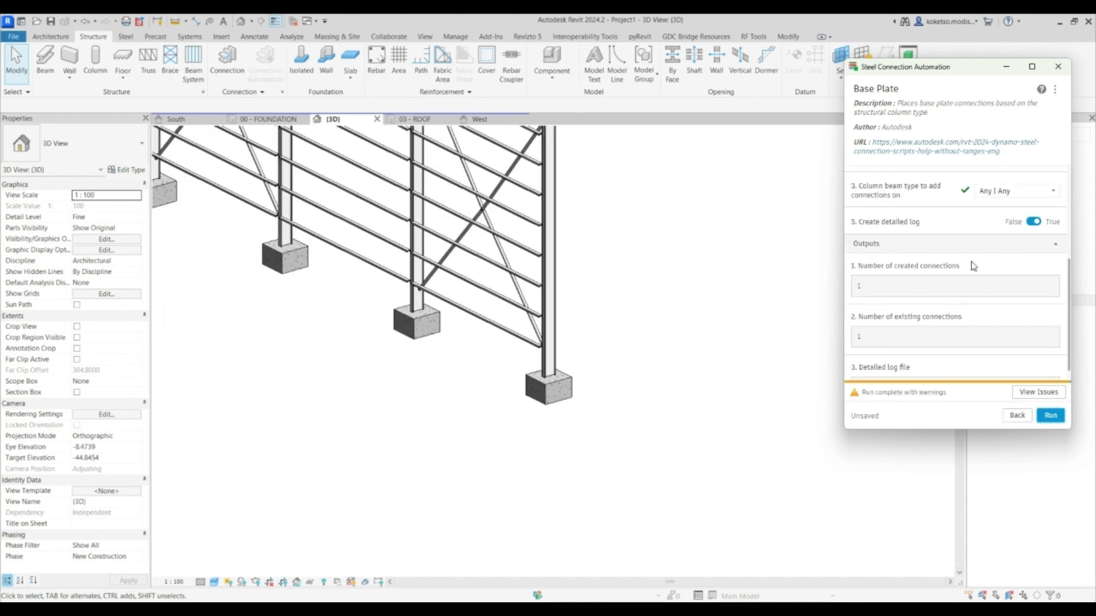
click(1004, 194)
click(1027, 303)
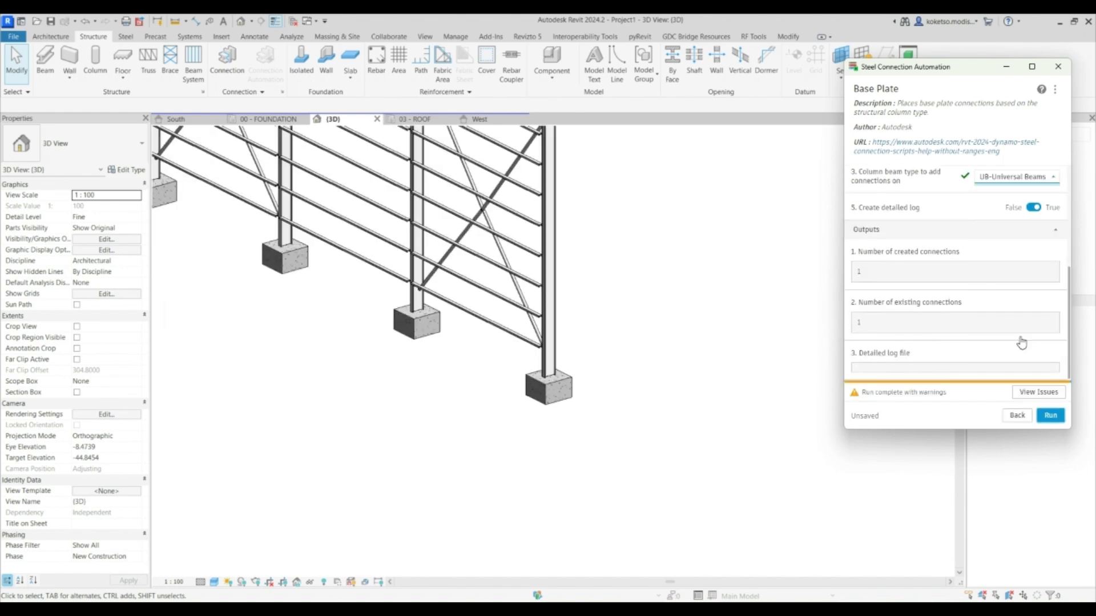
click(1052, 421)
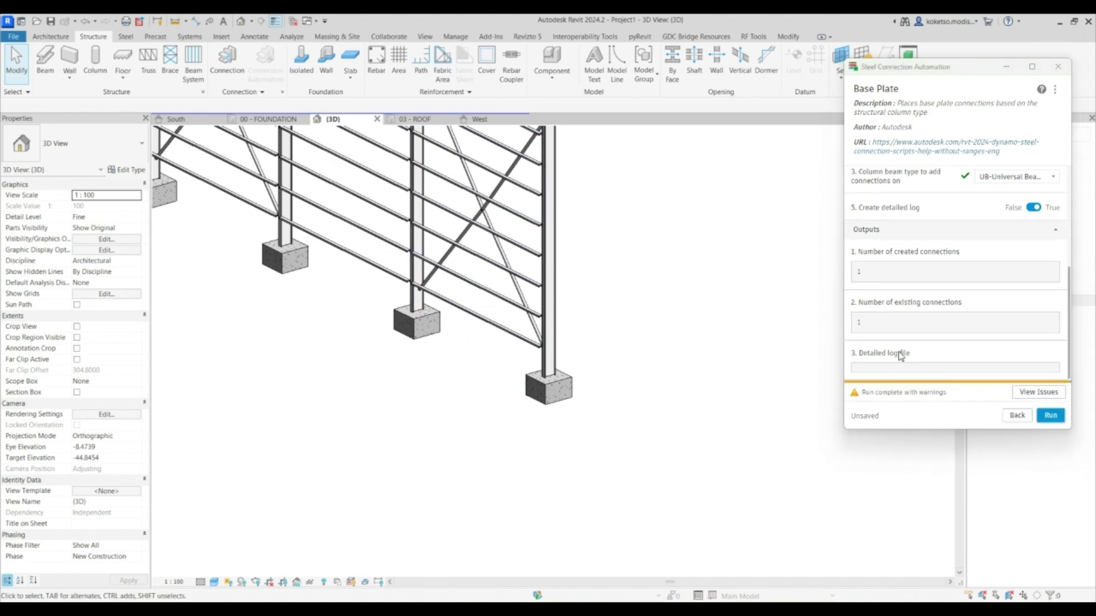
scroll(900, 356, up, 5)
scroll(903, 322, down, 1)
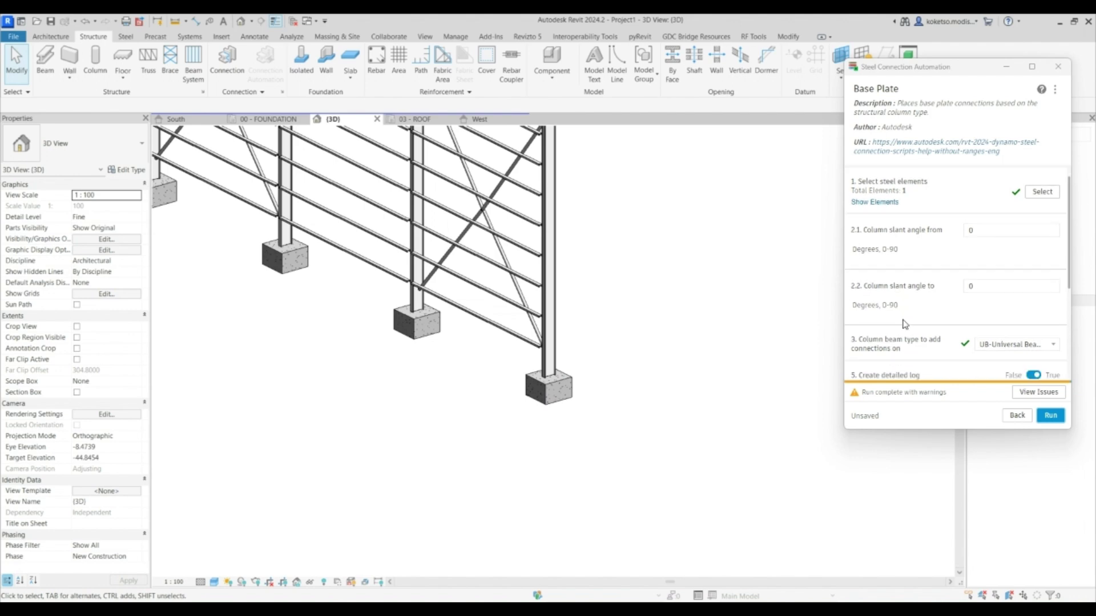
click(1058, 66)
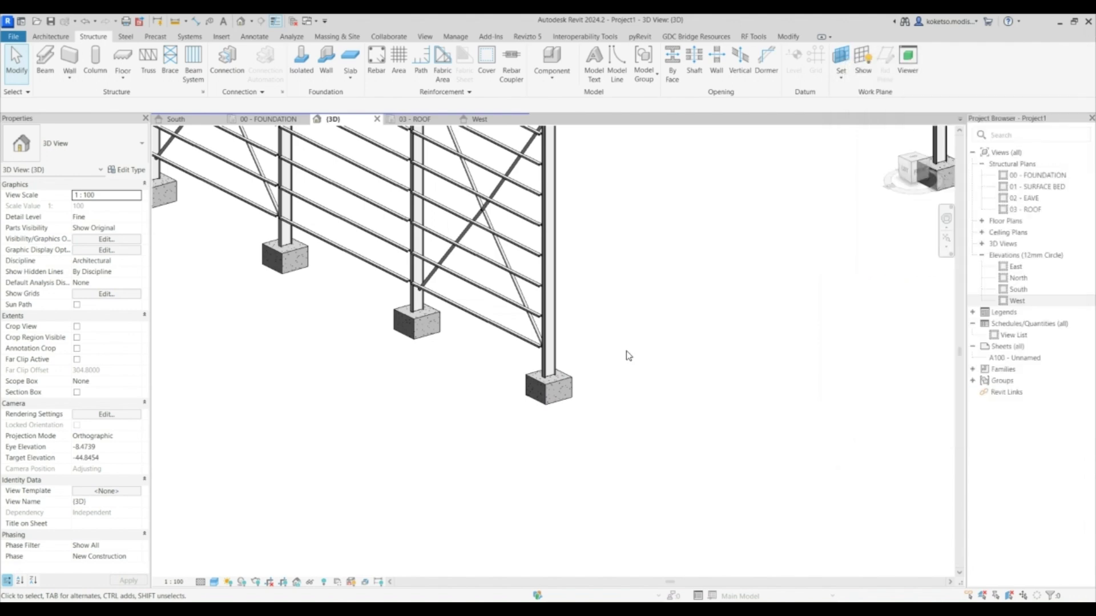
Place a Base plate structural connection between the corner column and its pad foundation
scroll(626, 355, down, 2)
scroll(543, 392, up, 2)
scroll(526, 403, up, 2)
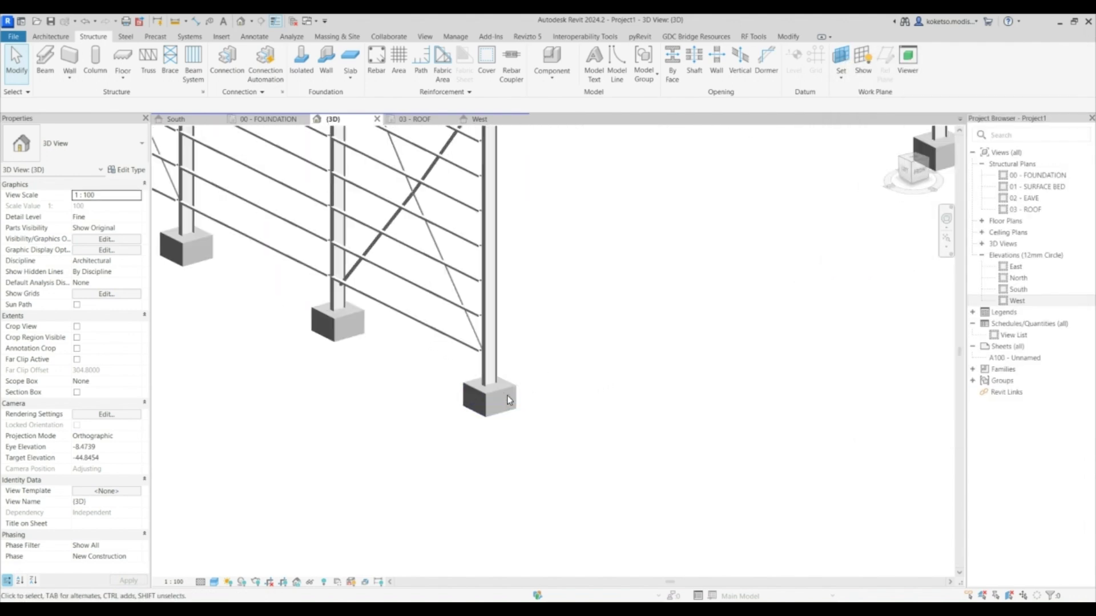
click(227, 63)
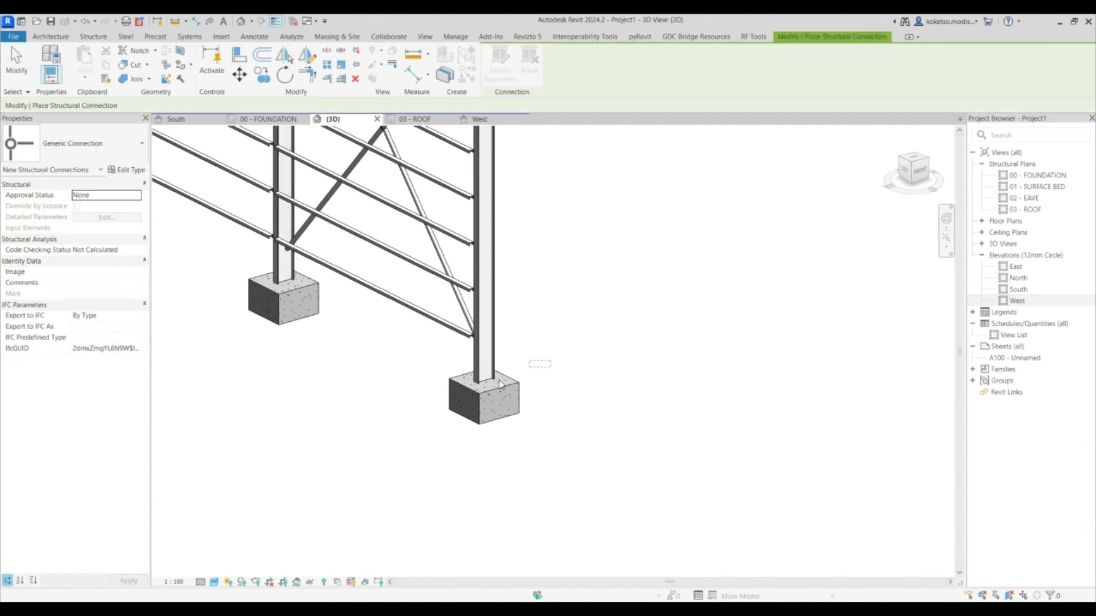
drag(549, 360, 381, 445)
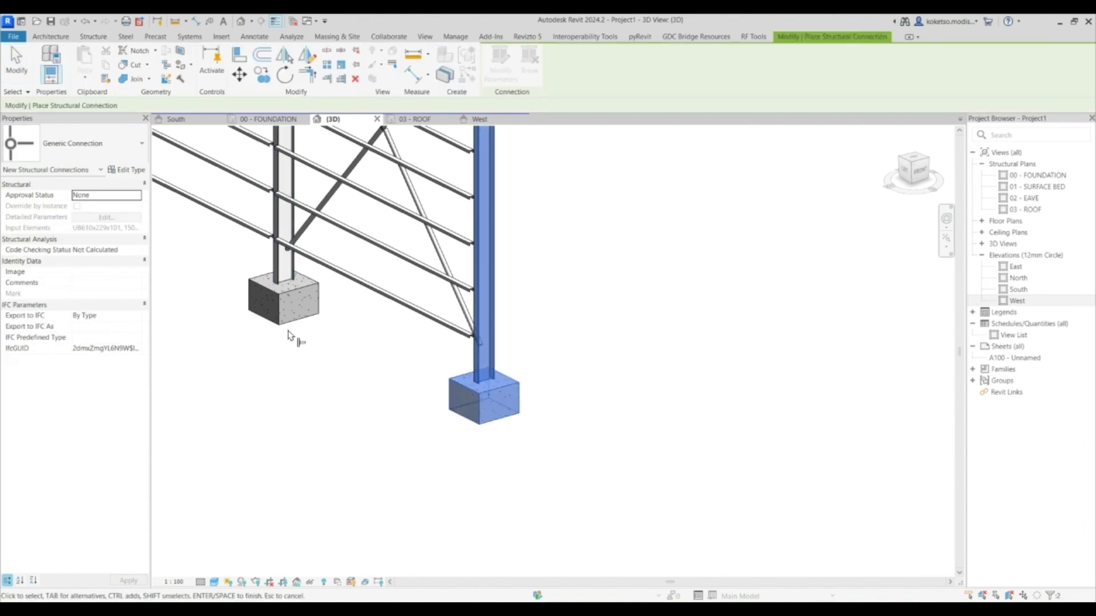
click(109, 149)
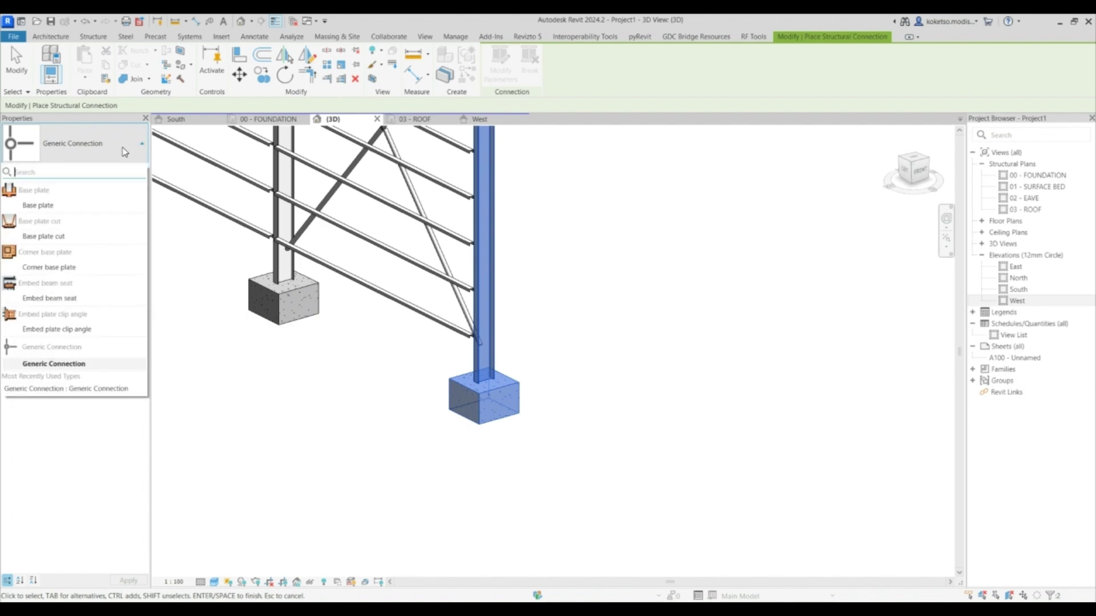
click(23, 188)
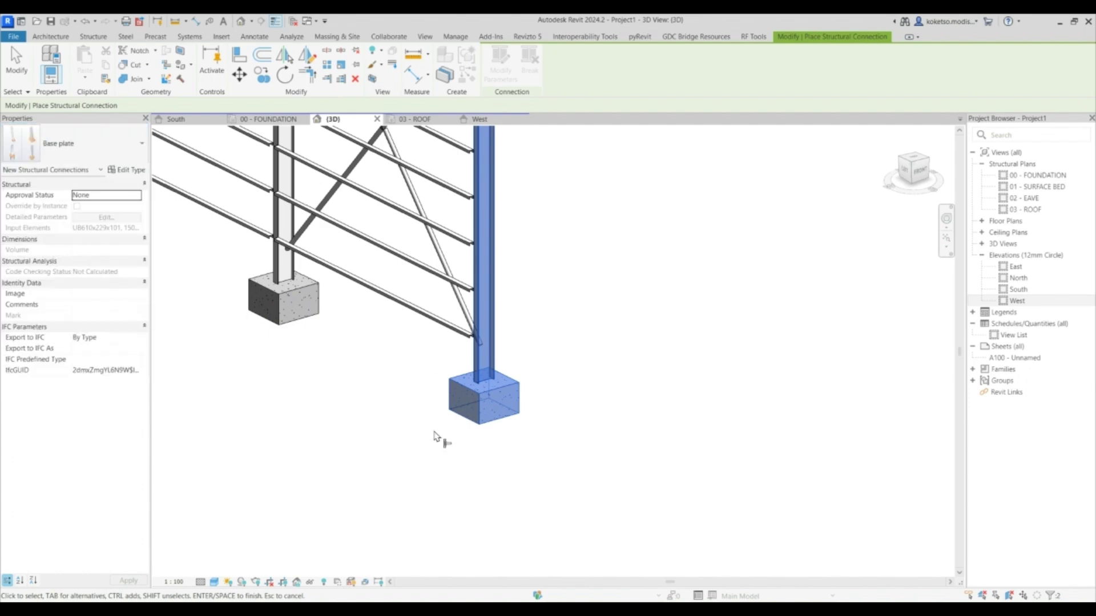
key(Return)
scroll(480, 388, up, 3)
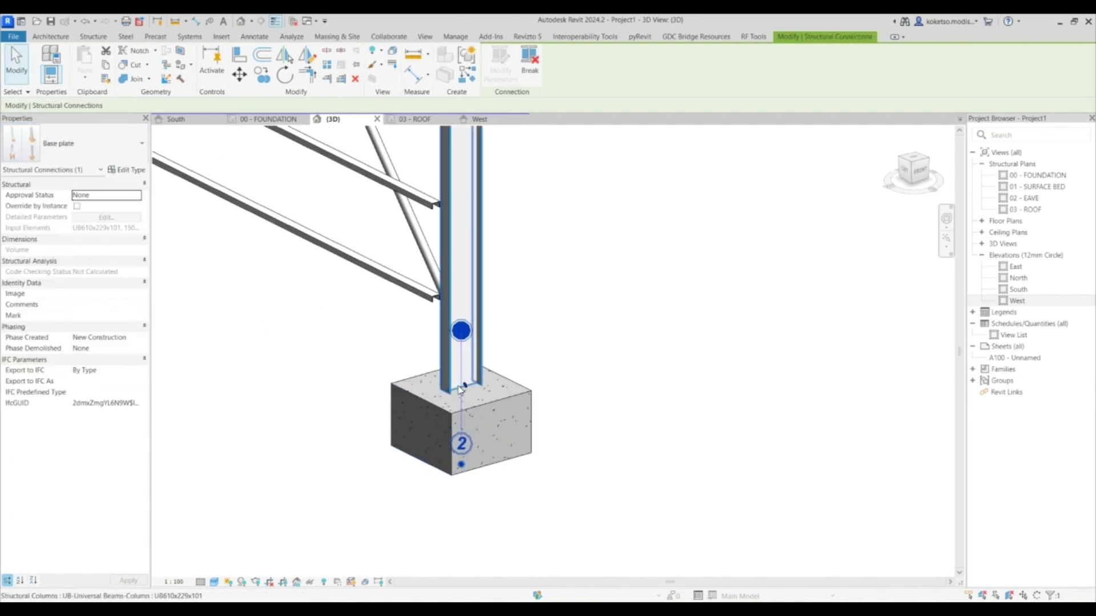
click(577, 365)
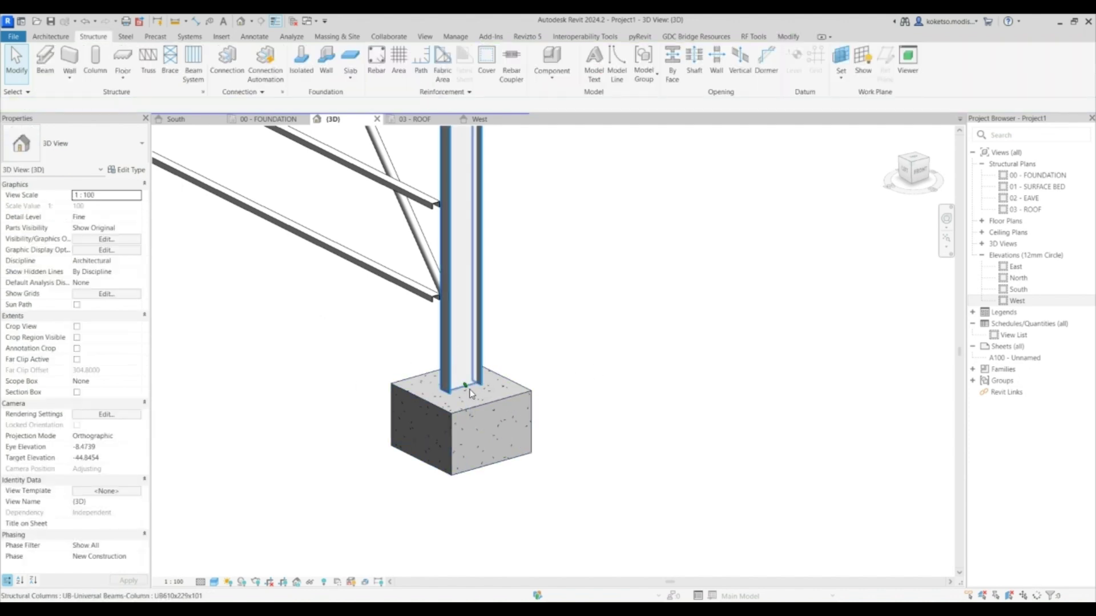
Set Projection 1 of the corner column's Base plate type to 0.5 in its base plate dimensions
scroll(473, 388, down, 4)
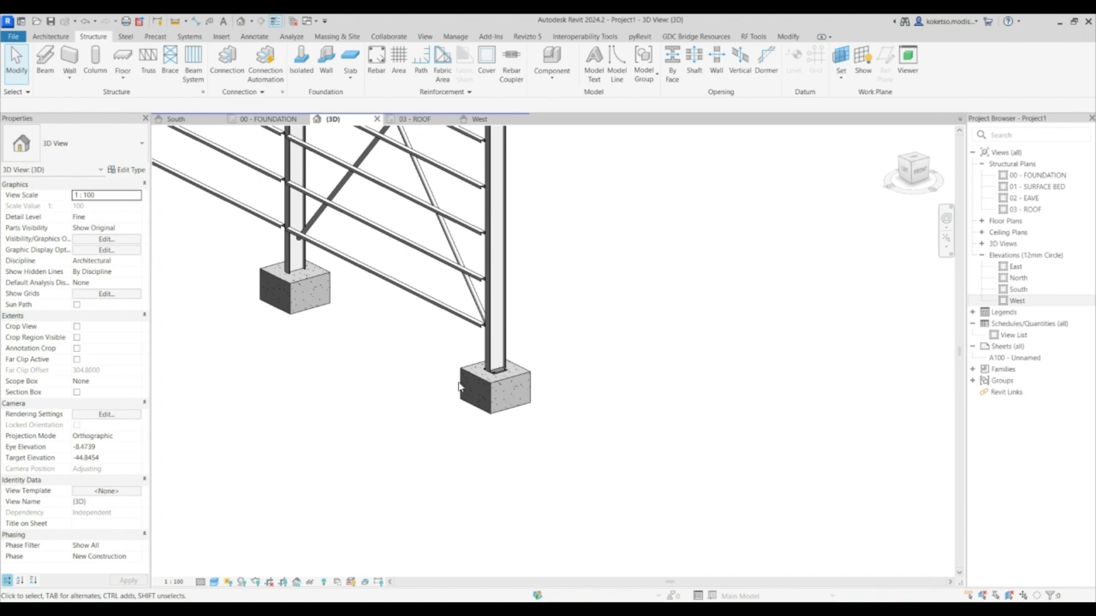
scroll(463, 385, up, 3)
click(502, 371)
scroll(521, 333, up, 2)
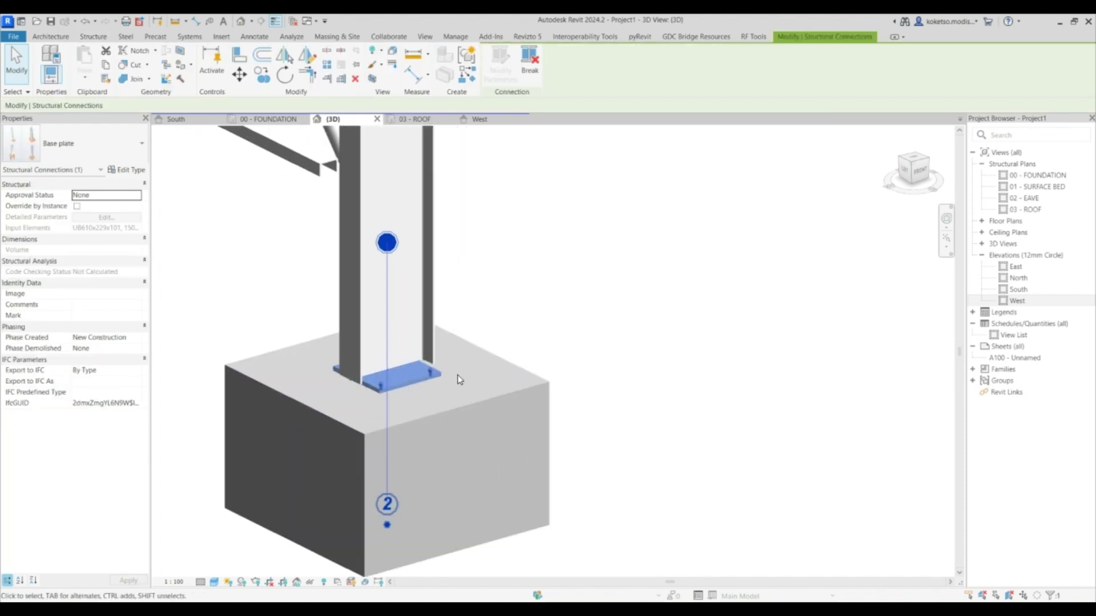
click(127, 170)
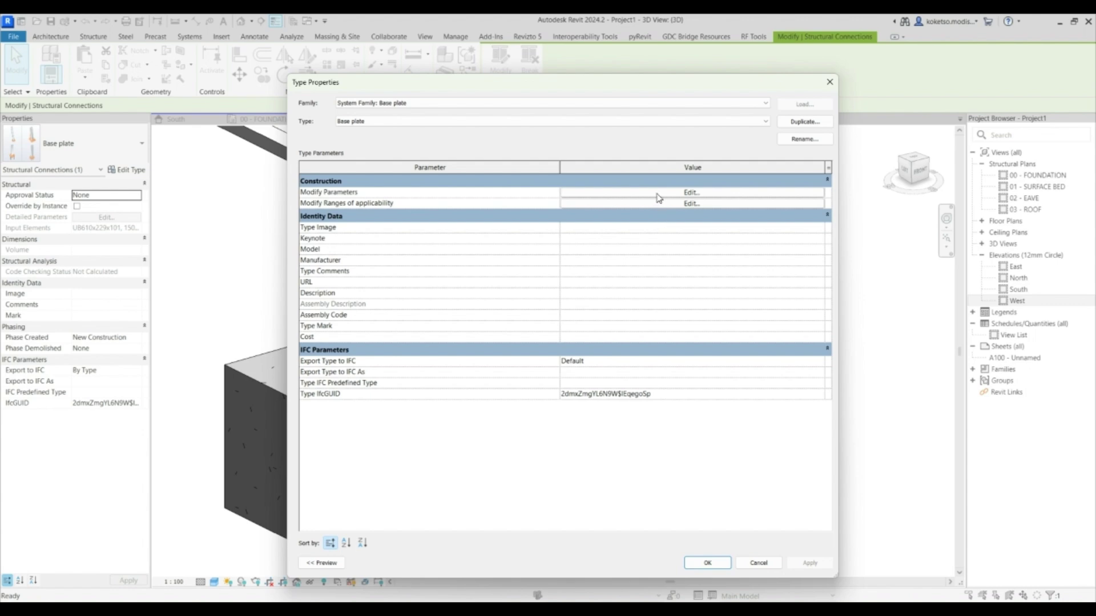
click(632, 195)
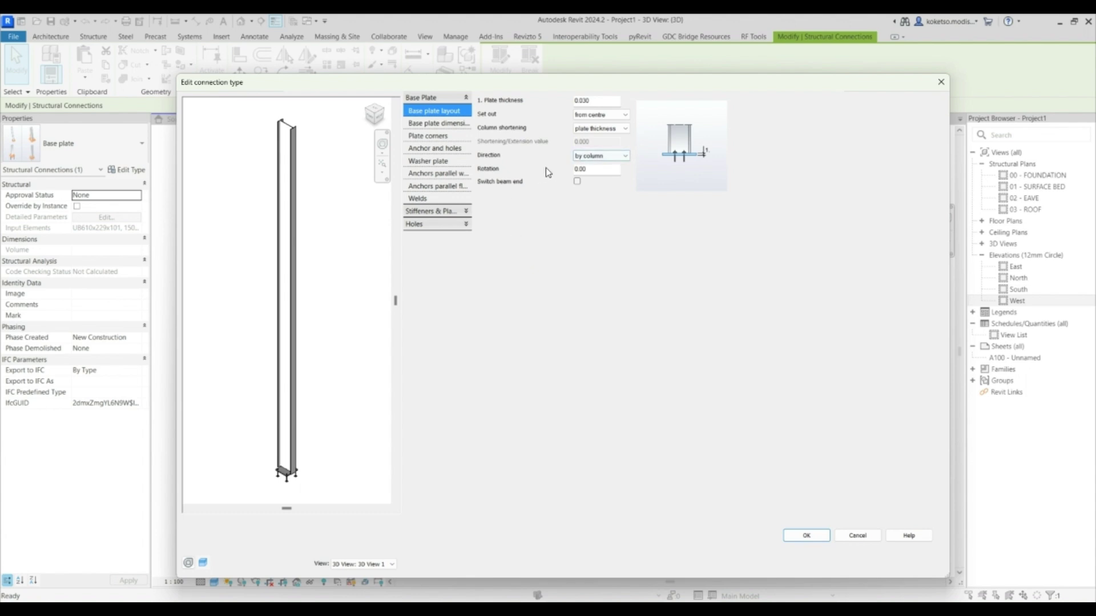
click(448, 125)
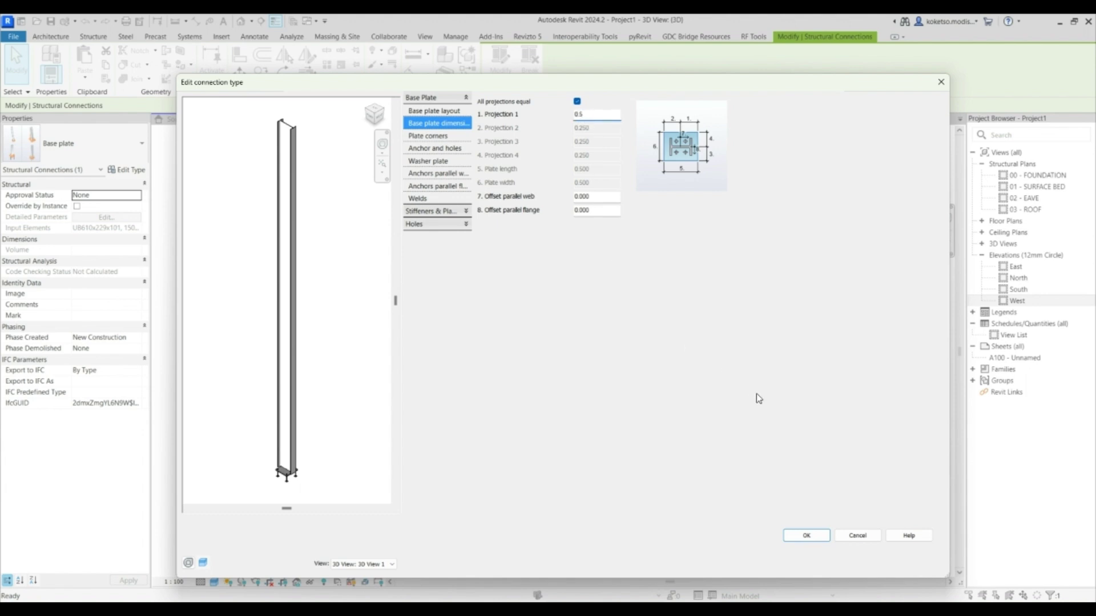
click(810, 535)
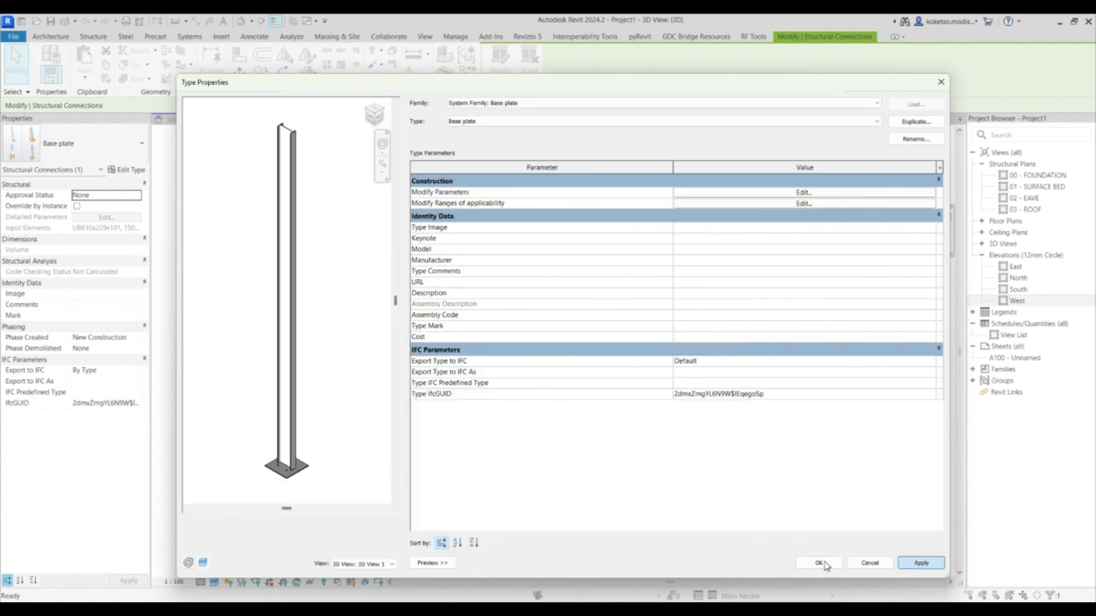
click(821, 562)
click(646, 460)
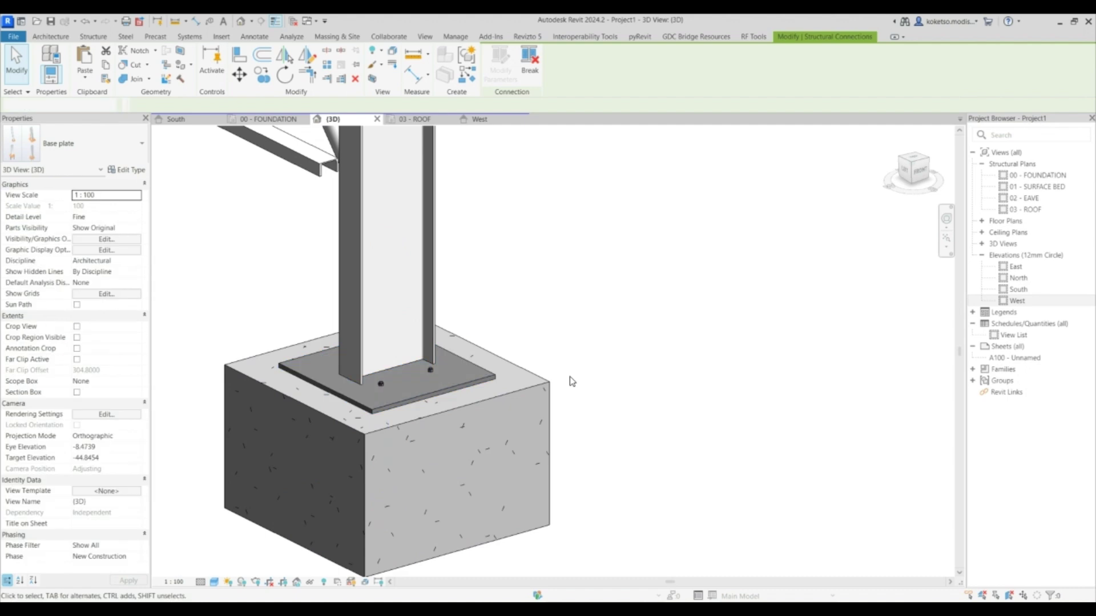
Set the anchor diameter of the corner column's Base plate type to 24.00 mm
mouse_move(509, 402)
shift+middle_down()
mouse_move(633, 357)
mouse_move(513, 388)
shift+middle_up()
click(435, 372)
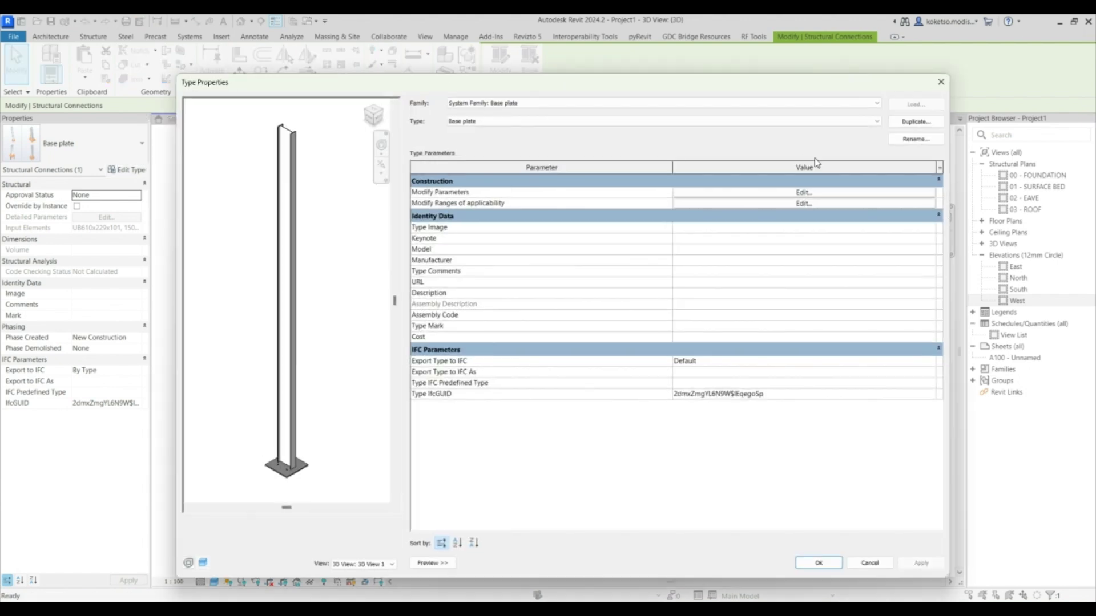
click(797, 195)
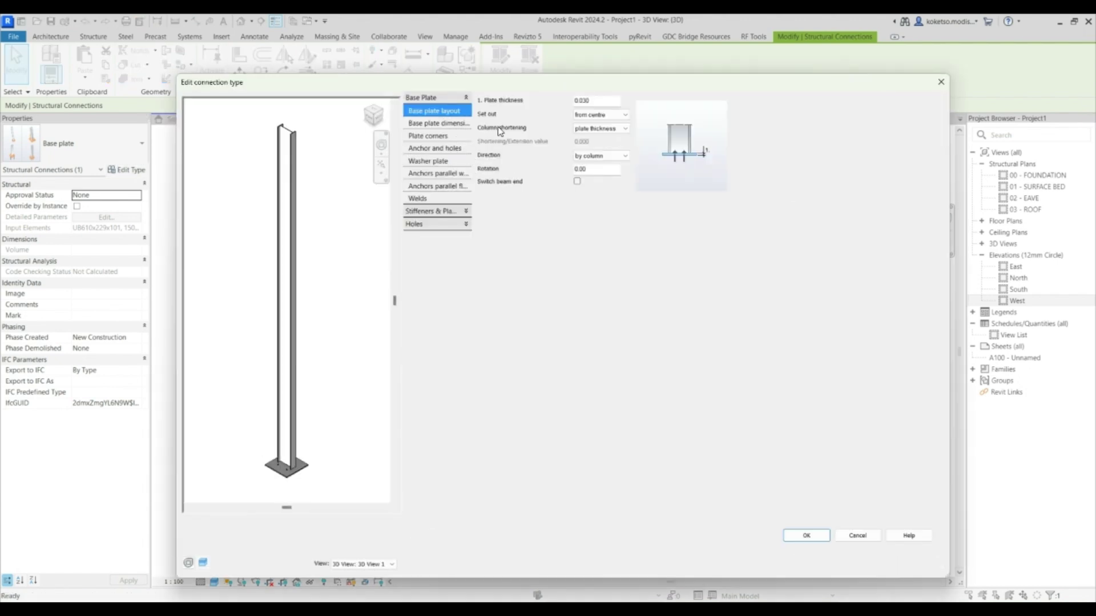
click(431, 151)
click(562, 102)
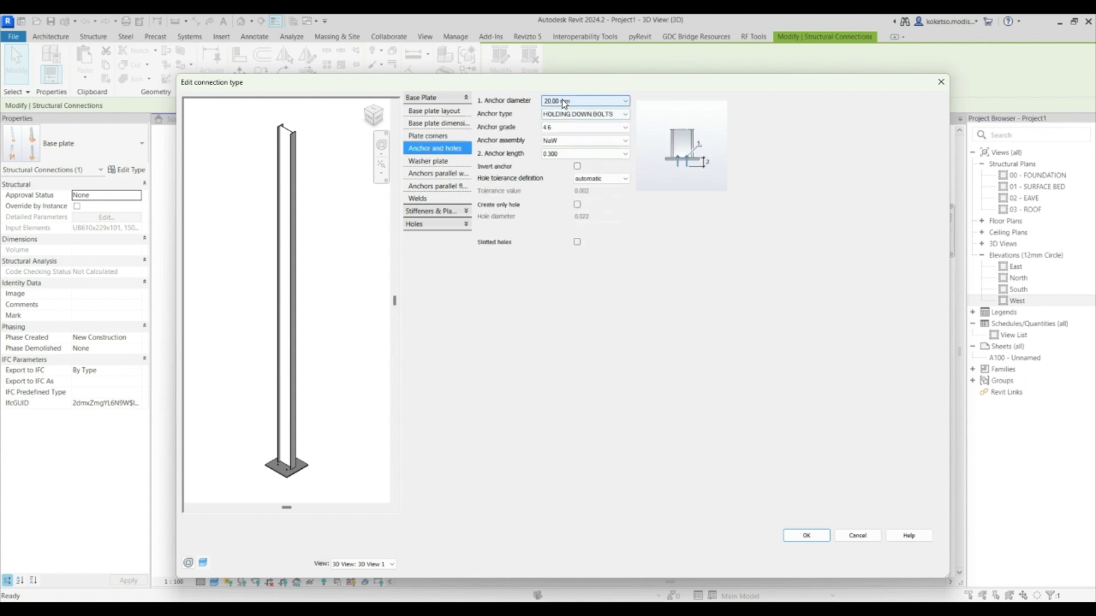
click(559, 137)
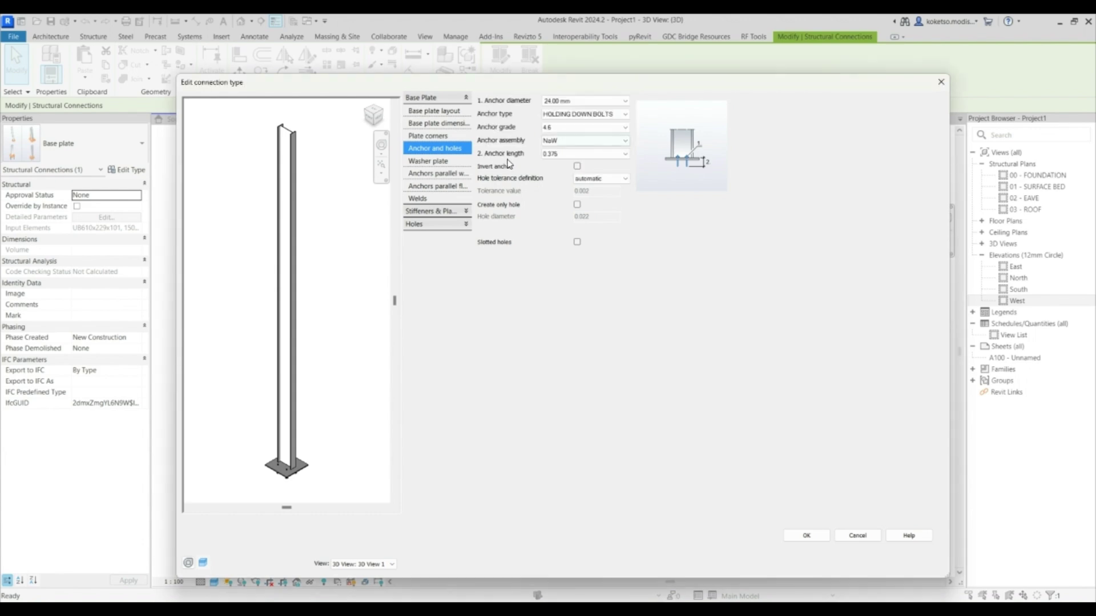
Review the washer plate, anchor spacing, weld, plate dimension and corner settings, and apply the Base plate type changes
click(436, 163)
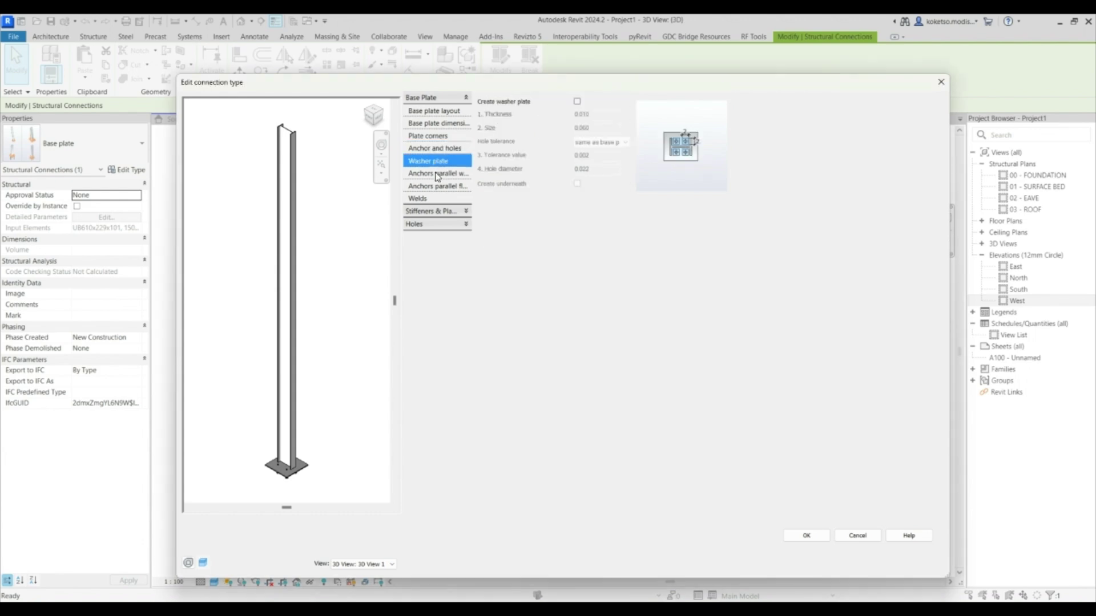
click(438, 174)
click(431, 187)
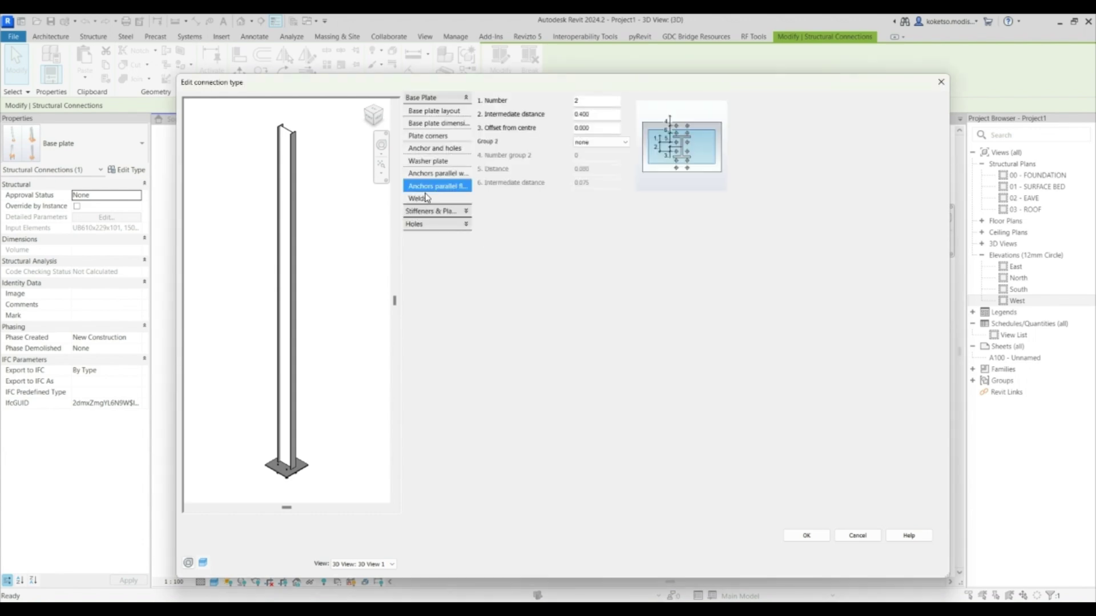
click(425, 198)
click(432, 124)
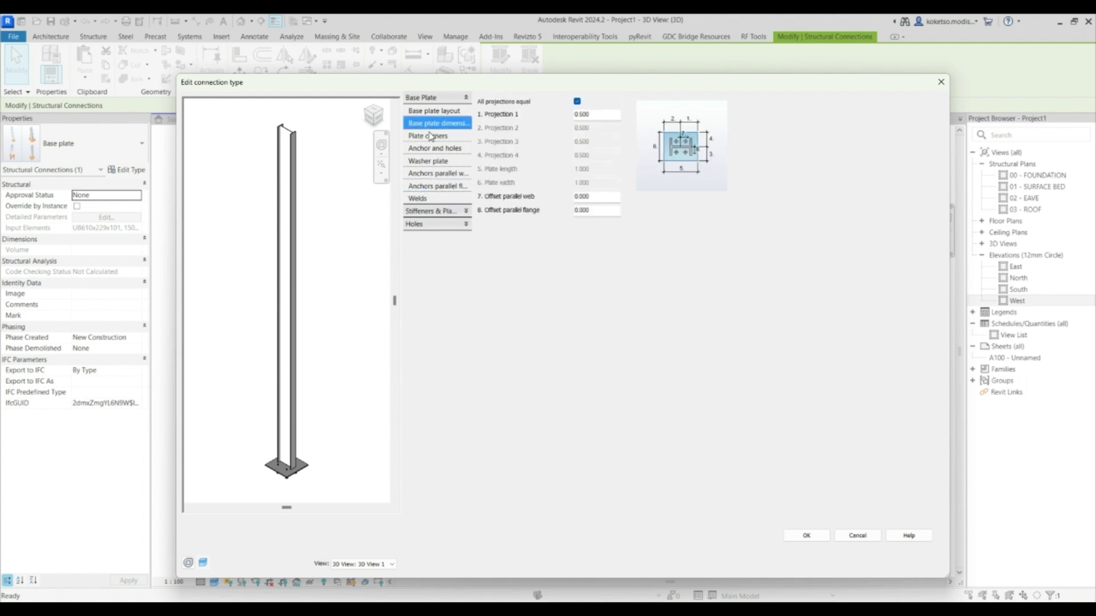
click(430, 136)
click(810, 535)
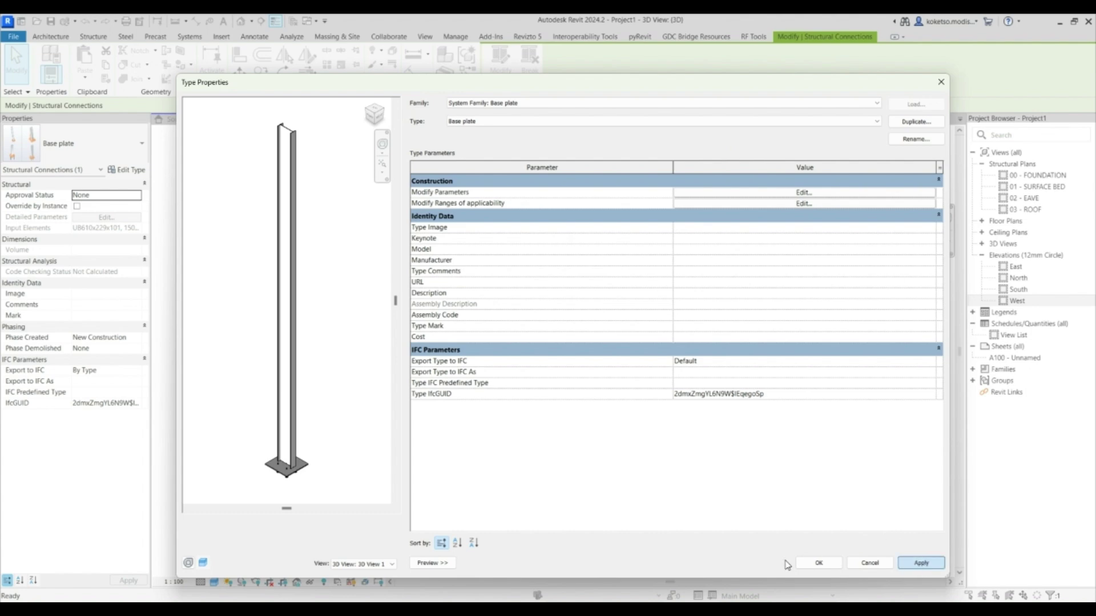
click(818, 562)
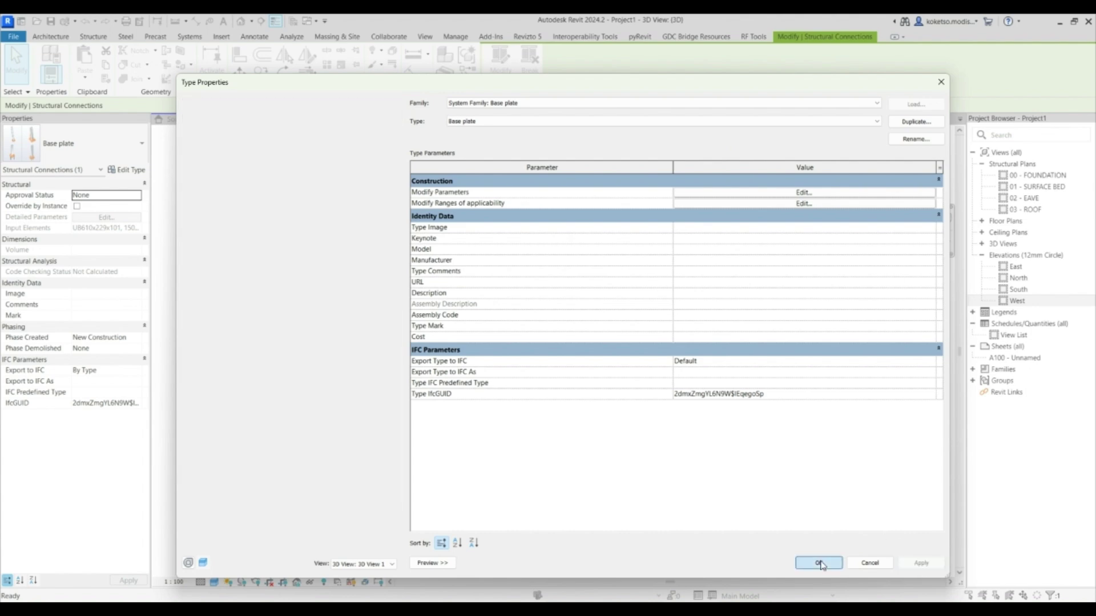
Inspect the corner column's base plate and try to propagate its connection to the other columns
scroll(427, 362, up, 3)
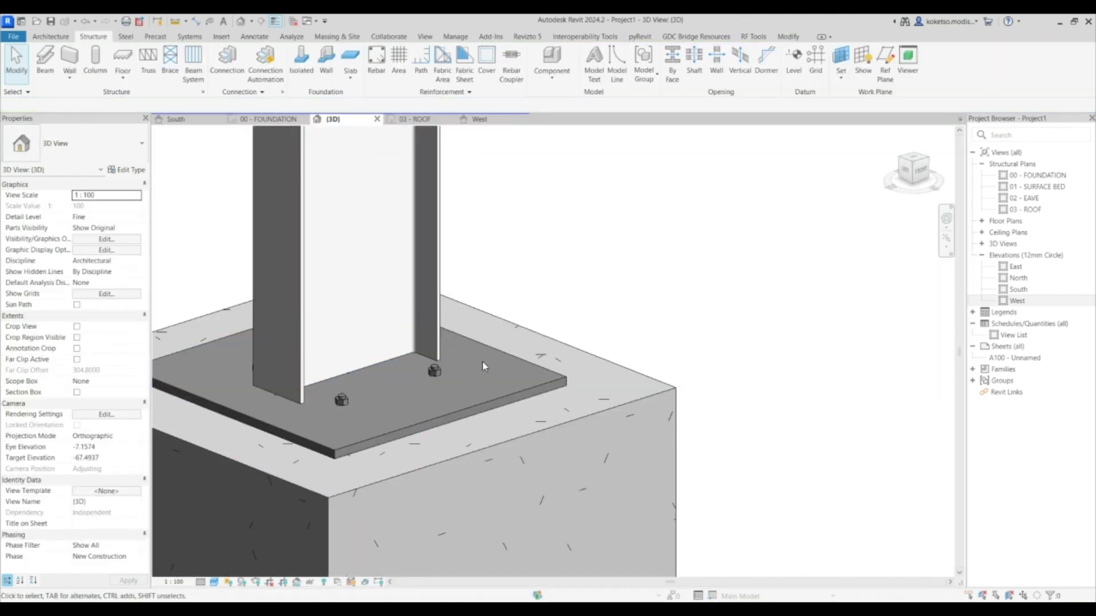
scroll(481, 362, down, 8)
right_click(485, 314)
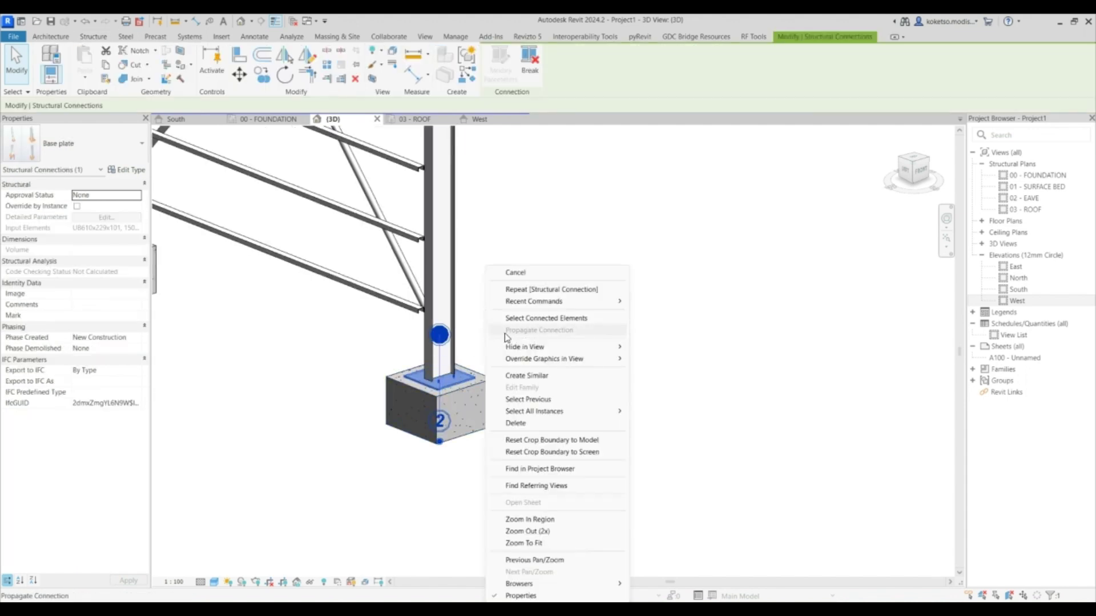
click(489, 337)
click(489, 337)
scroll(482, 339, down, 6)
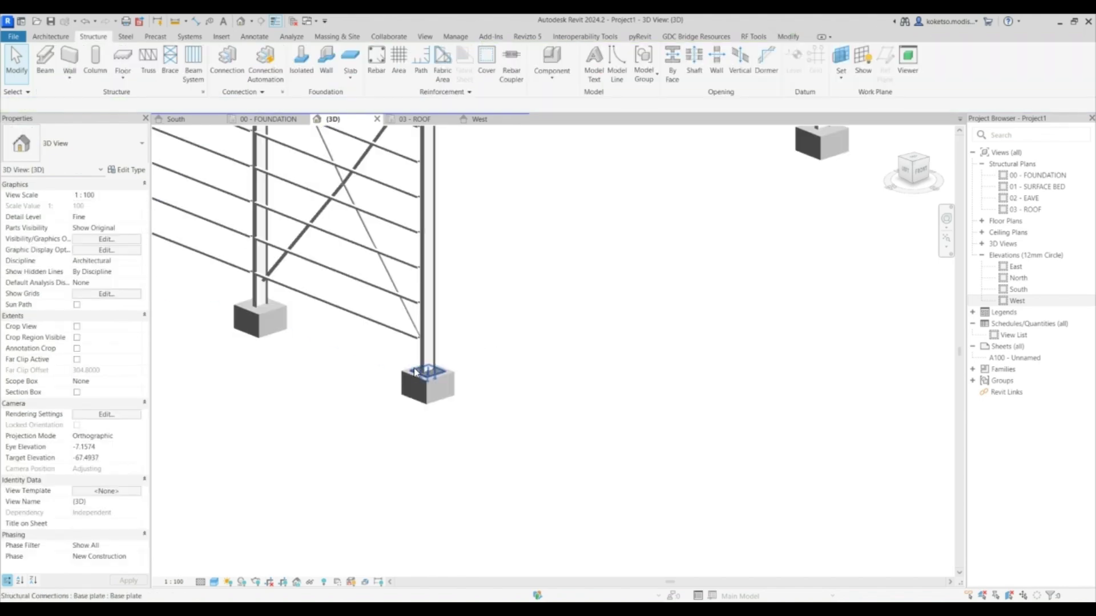
Reopen the Base Plate script in Steel Connection Automation with the column beam type left at Any | Any
shift+middle_drag(473, 339, 227, 135)
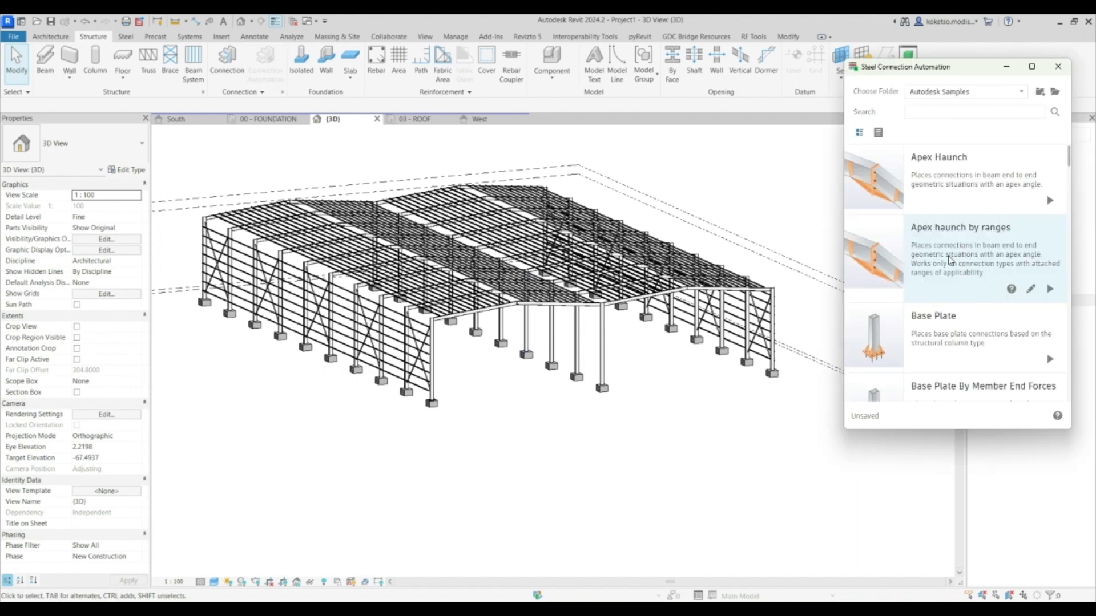
scroll(928, 324, down, 1)
scroll(929, 324, down, 3)
click(941, 203)
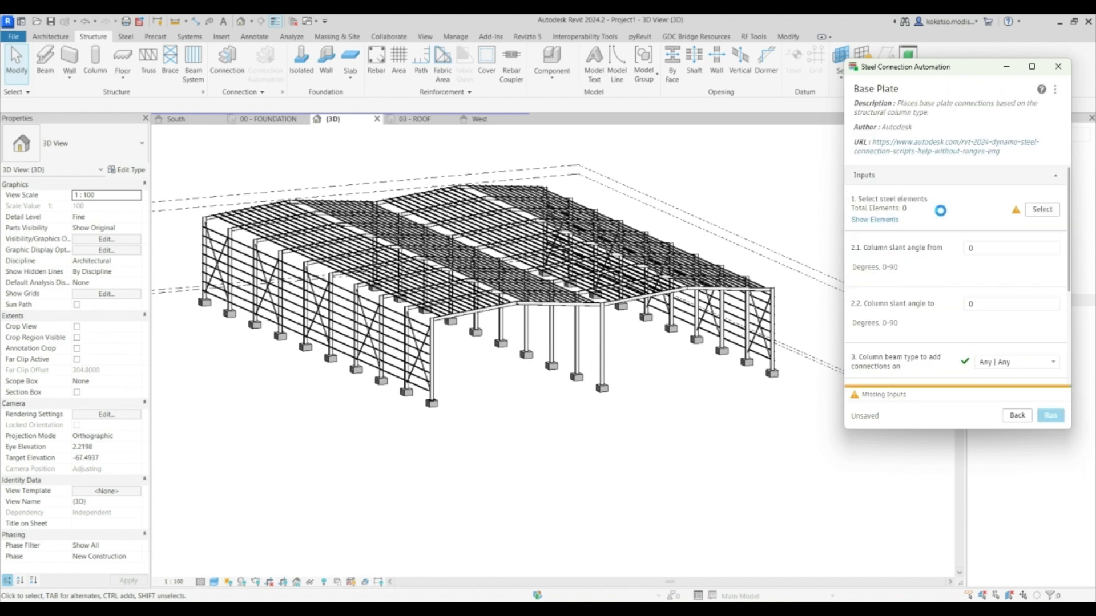
scroll(1002, 231, down, 2)
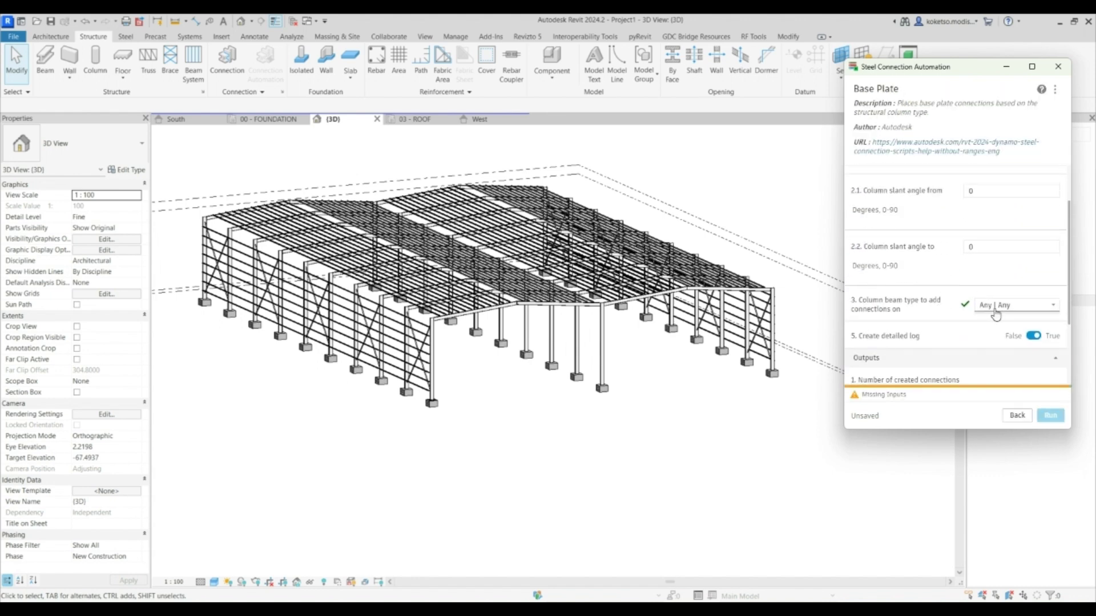
click(992, 307)
click(993, 311)
scroll(998, 286, up, 2)
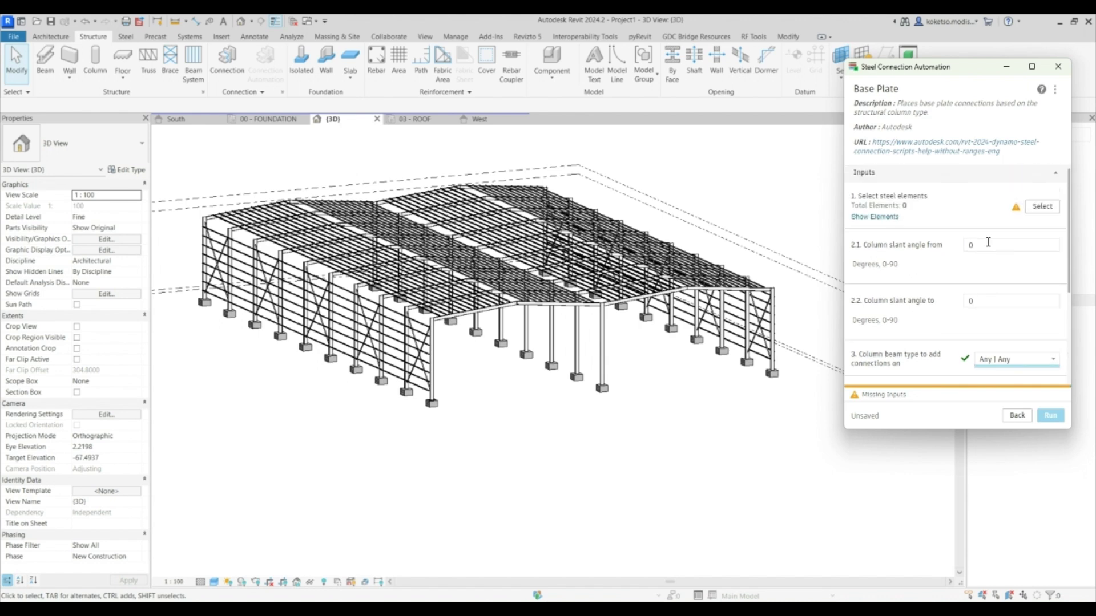
click(1042, 209)
drag(805, 317, 837, 326)
key(Escape)
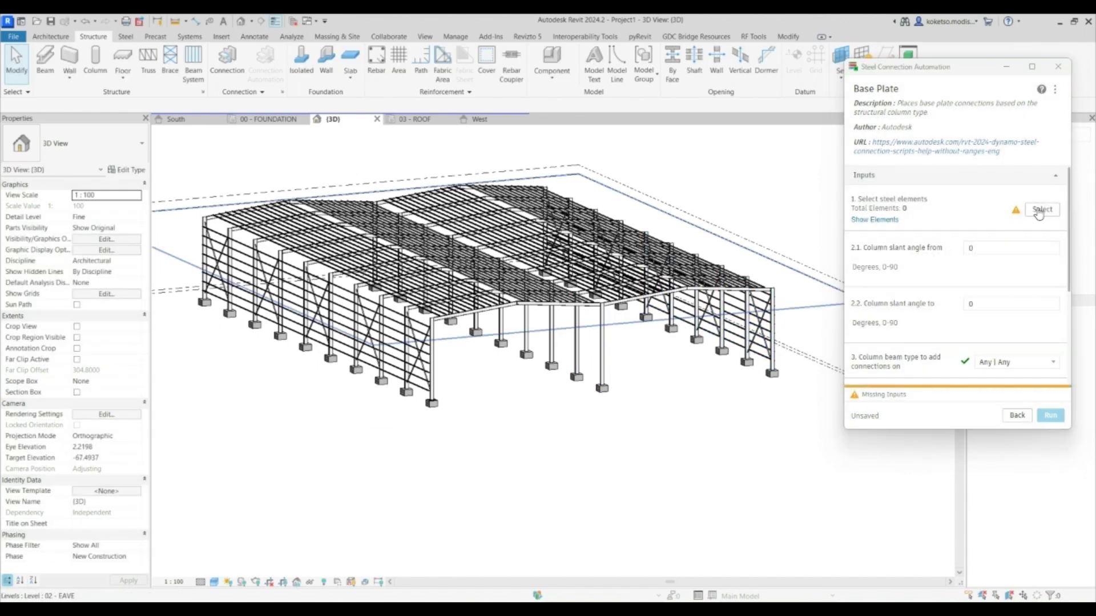
click(1041, 209)
key(Escape)
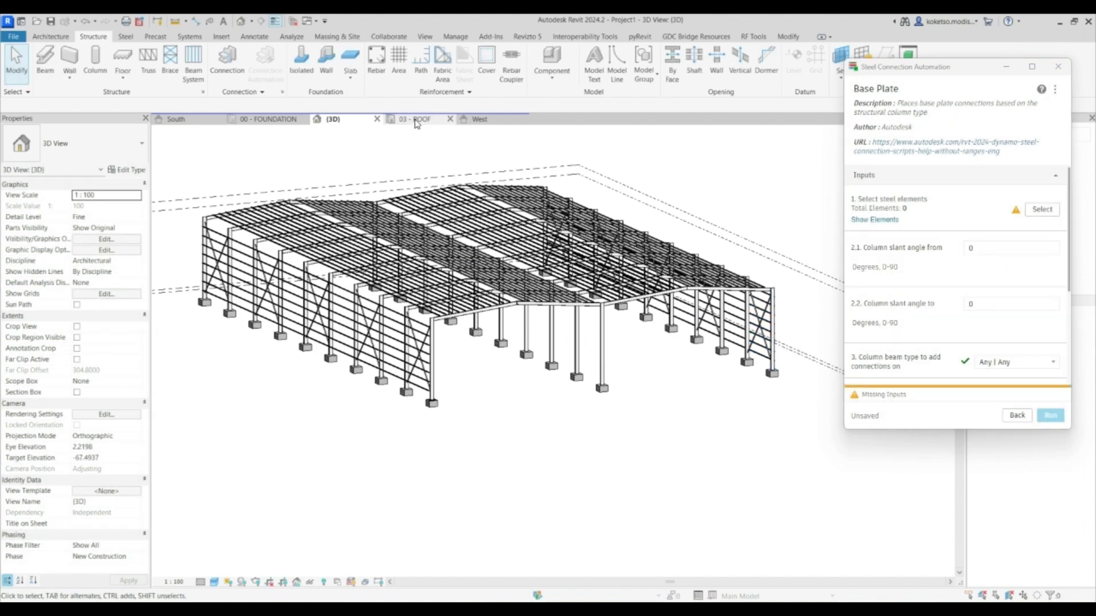
In the South elevation, select the columns along their bases as steel elements and run the Base Plate script for Any | Any
click(194, 121)
scroll(575, 303, down, 4)
middle_drag(827, 257, 634, 228)
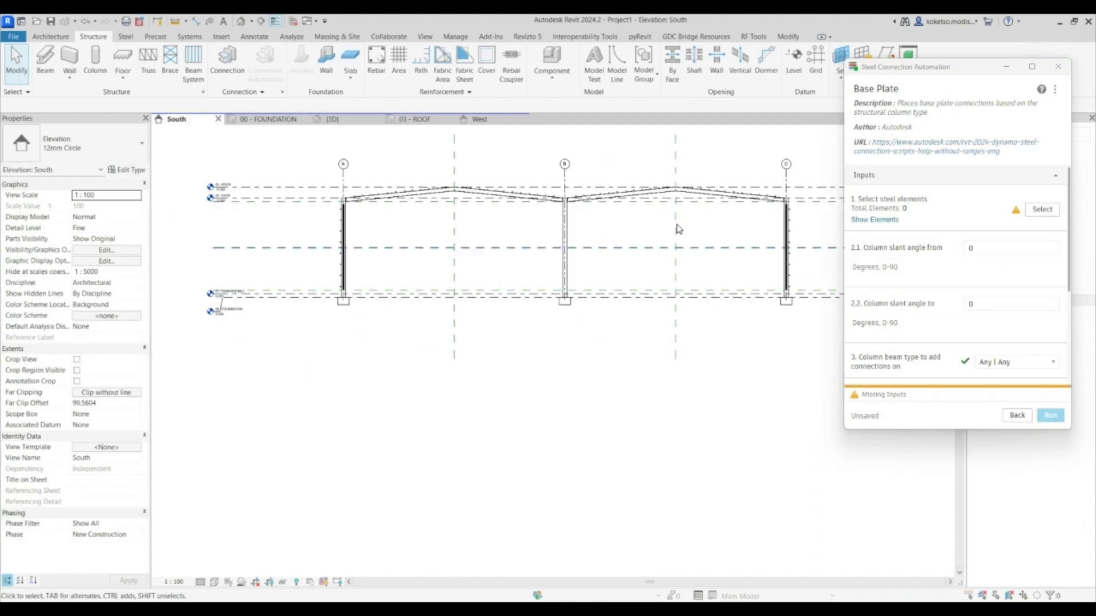
click(1032, 211)
scroll(799, 294, up, 1)
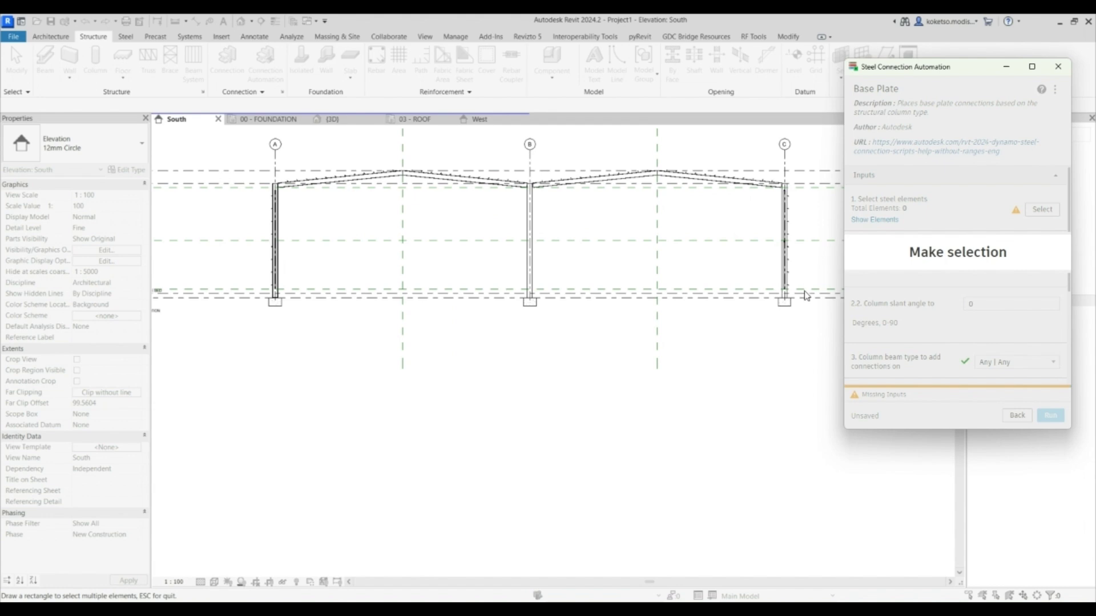
drag(804, 295, 229, 353)
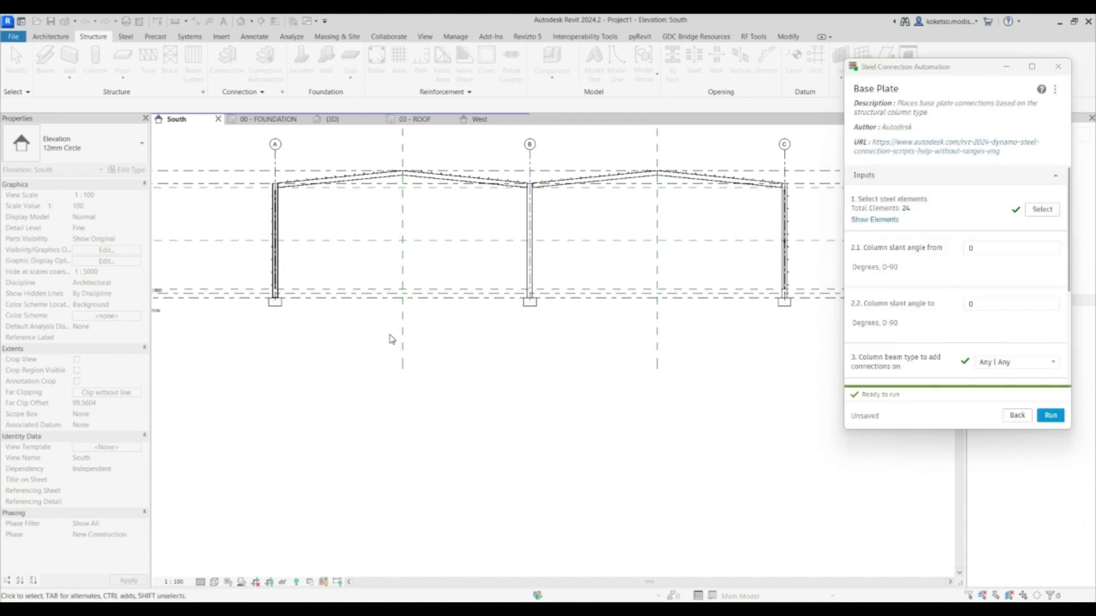
click(1050, 415)
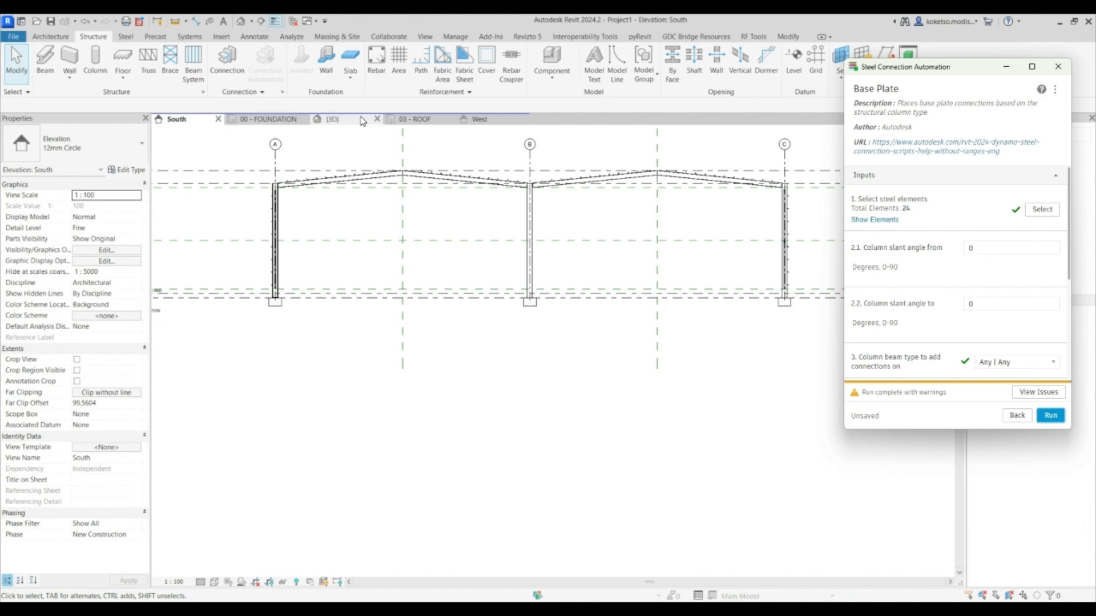
Check the column bases in 3D and rerun the Base Plate script for UB-Universal Beams-Column | UB610x229x101
click(331, 119)
scroll(428, 432, up, 2)
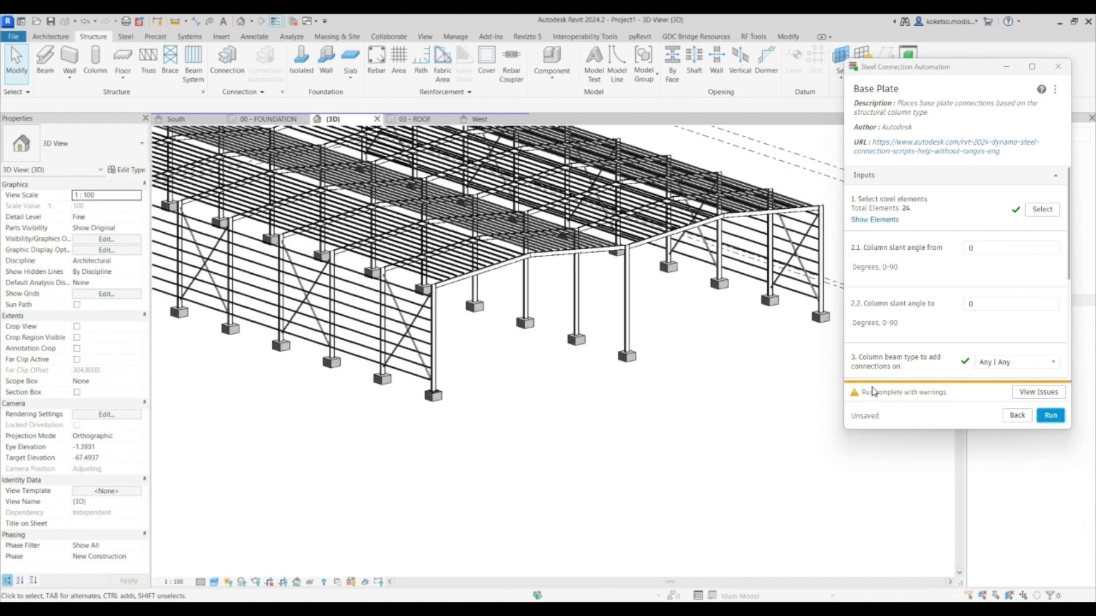
click(1011, 362)
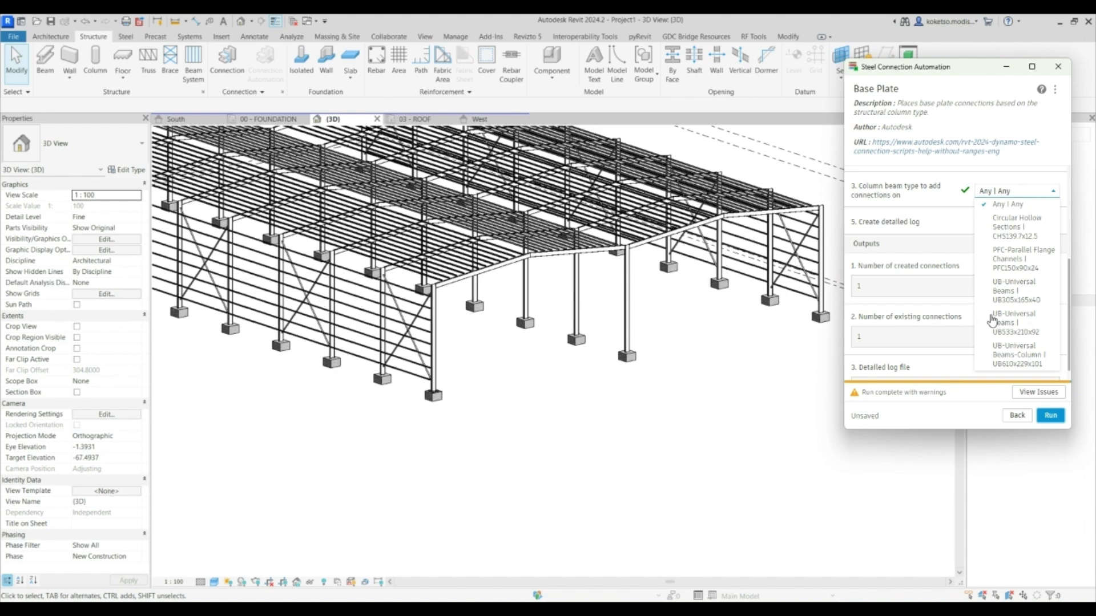
click(1022, 354)
click(1050, 415)
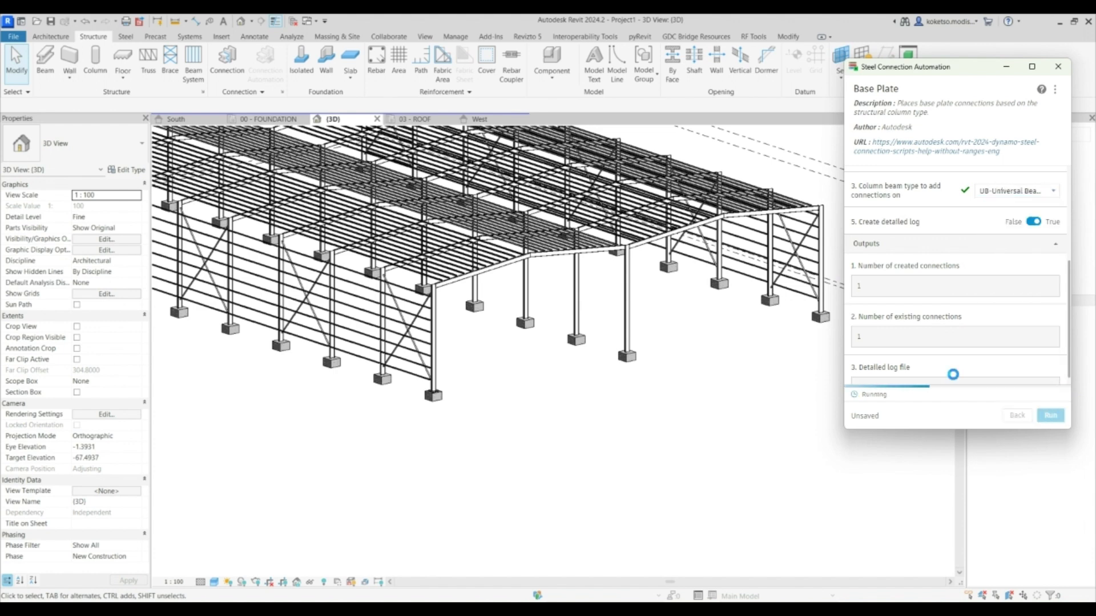
Examine the warning details of the Base Plate run in the Issue Viewer and close it
click(1033, 391)
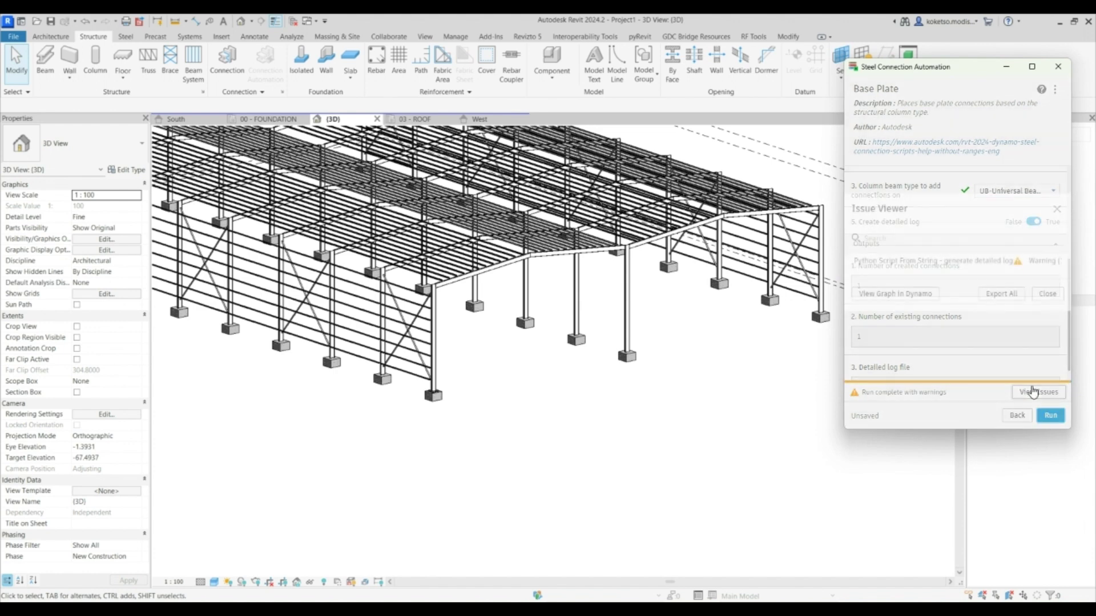
click(1063, 262)
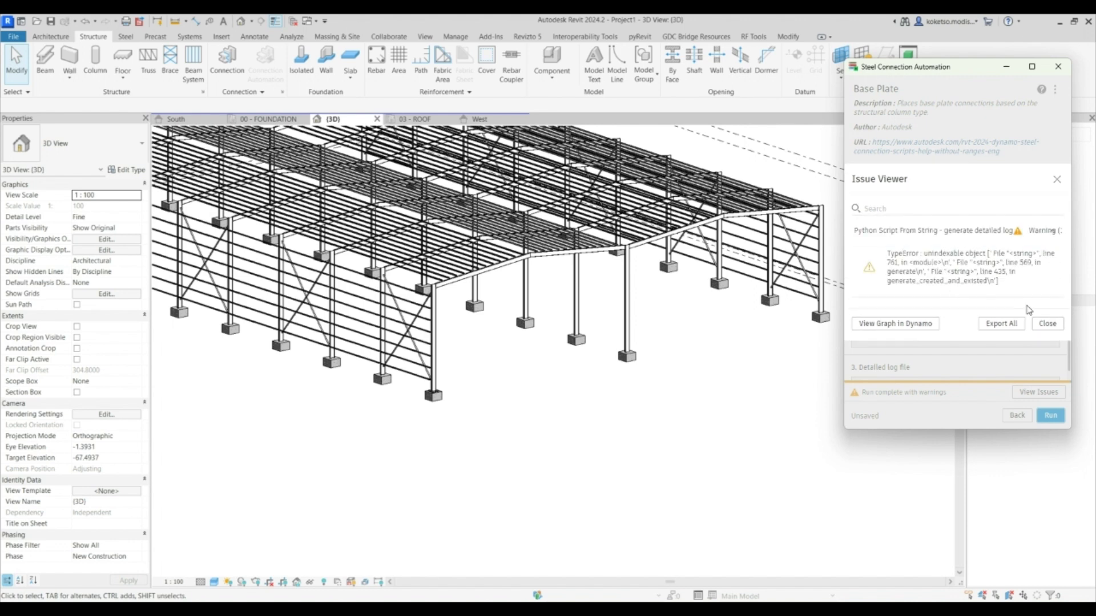
click(1047, 324)
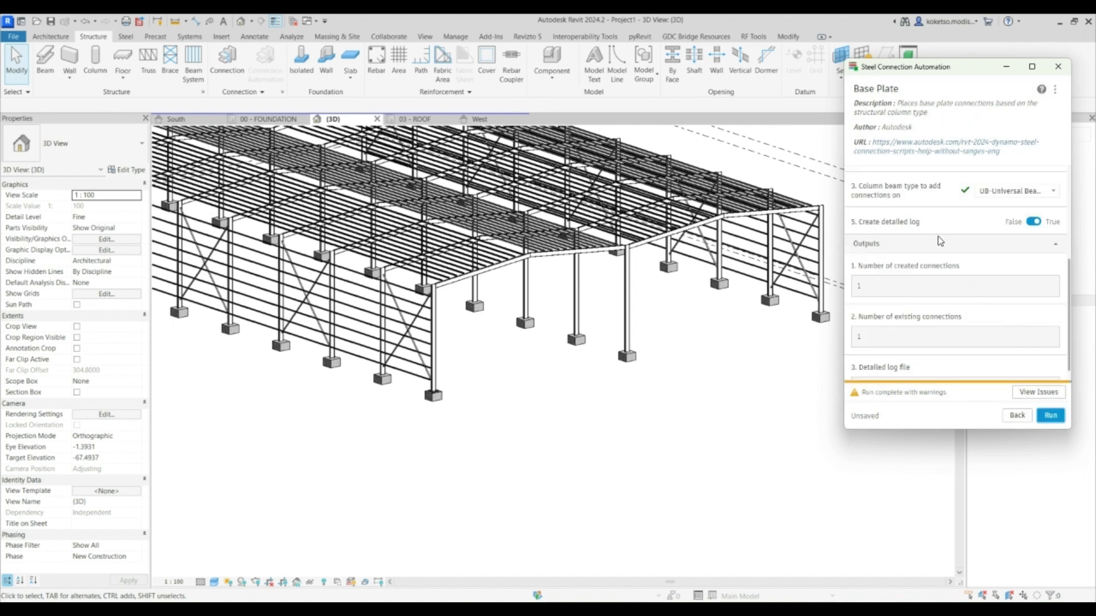
Leave the Base Plate script and open Base Plate using sample connection type - Metric, checking its inputs
scroll(940, 252, up, 3)
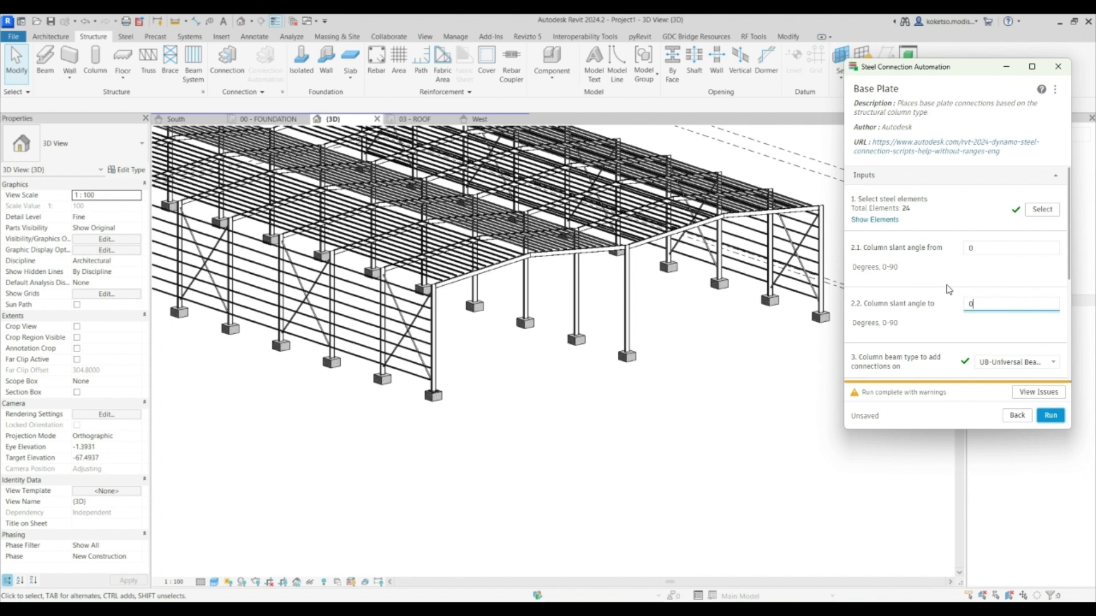
click(1016, 416)
scroll(930, 284, down, 3)
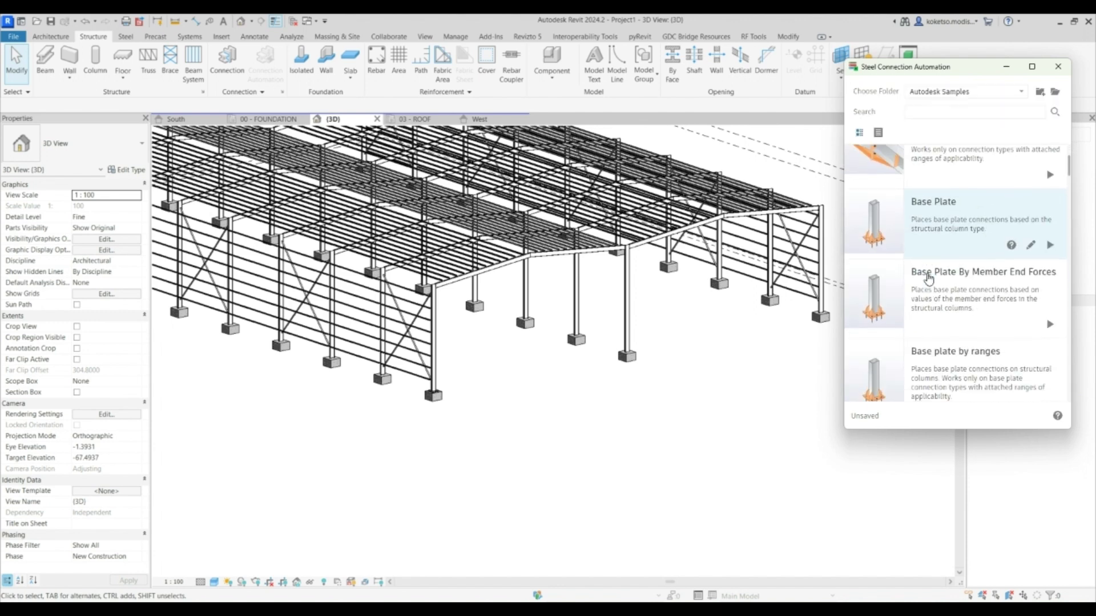
scroll(931, 283, down, 3)
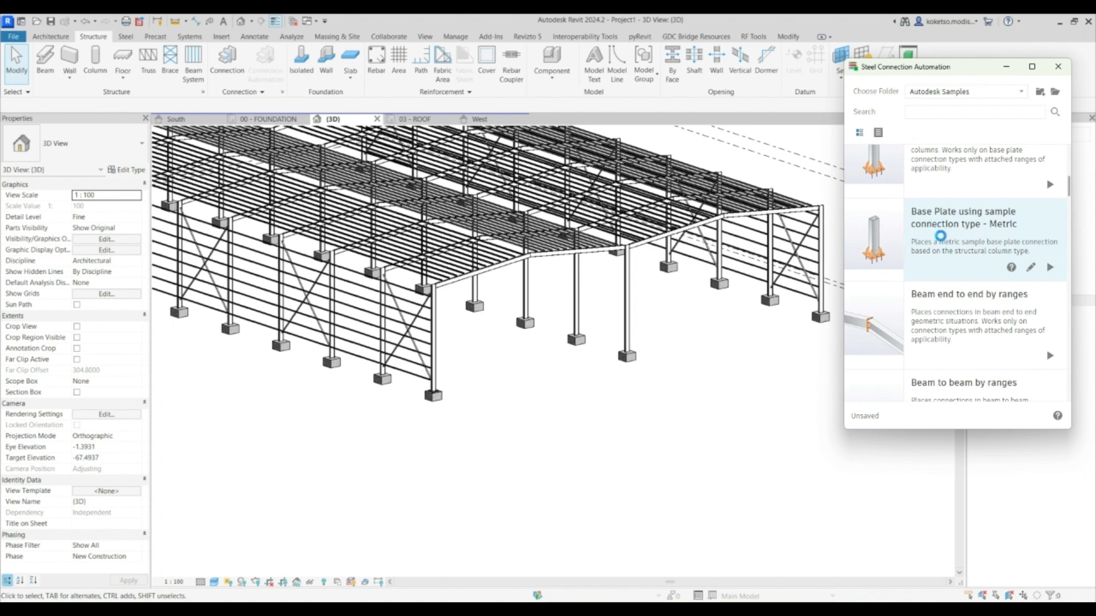
scroll(933, 279, down, 5)
scroll(936, 279, up, 5)
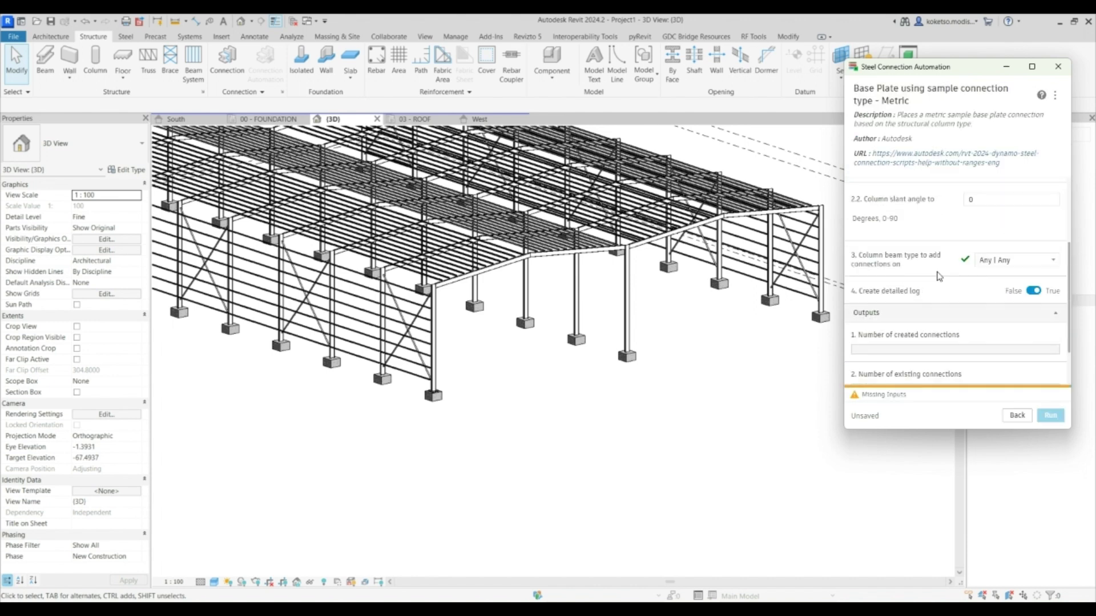
In the South elevation, select along the column bases and filter the selection to Structural Columns and Structural Foundations
click(1042, 221)
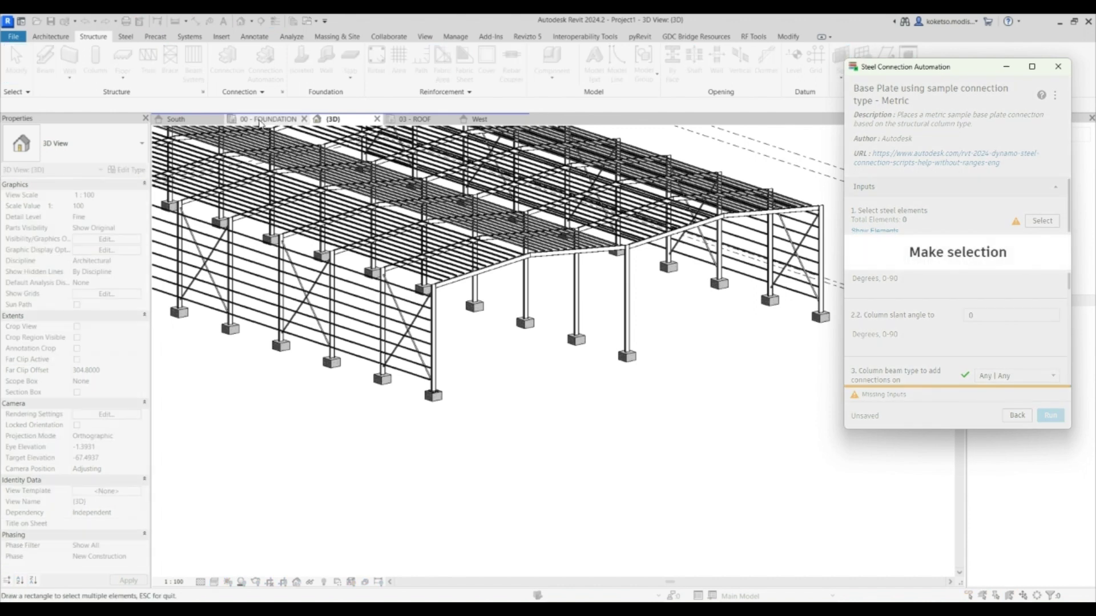
click(176, 119)
drag(806, 340, 254, 299)
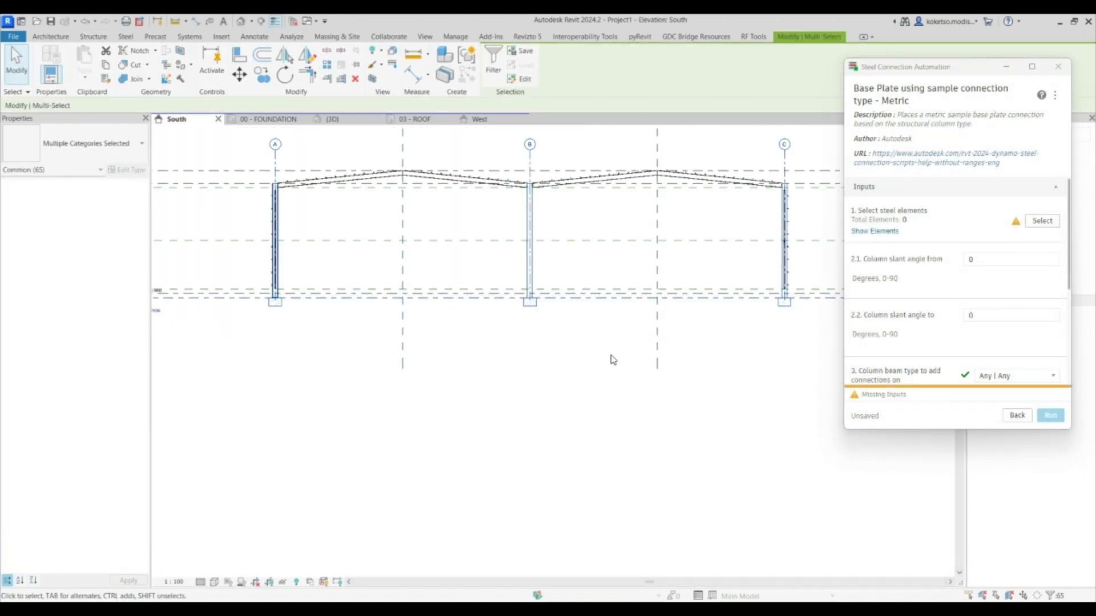
click(493, 62)
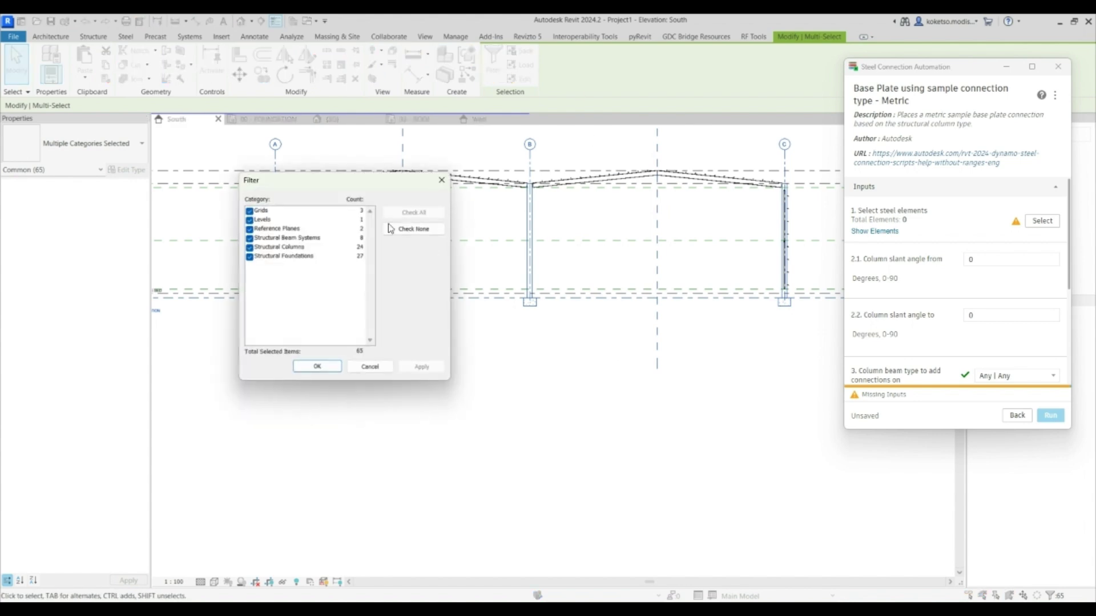
click(413, 229)
click(249, 257)
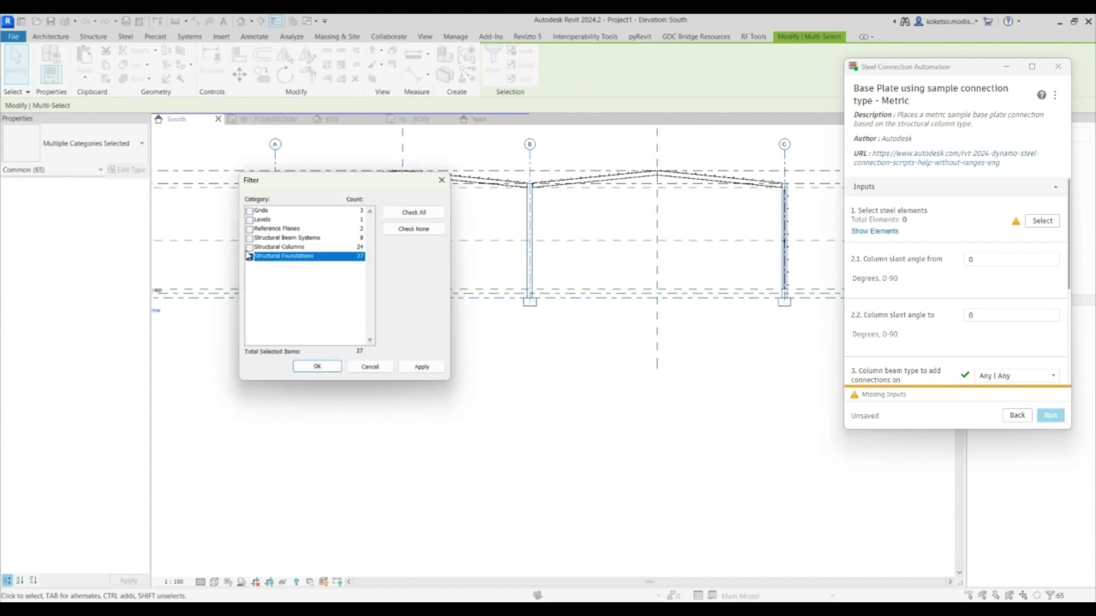
click(250, 248)
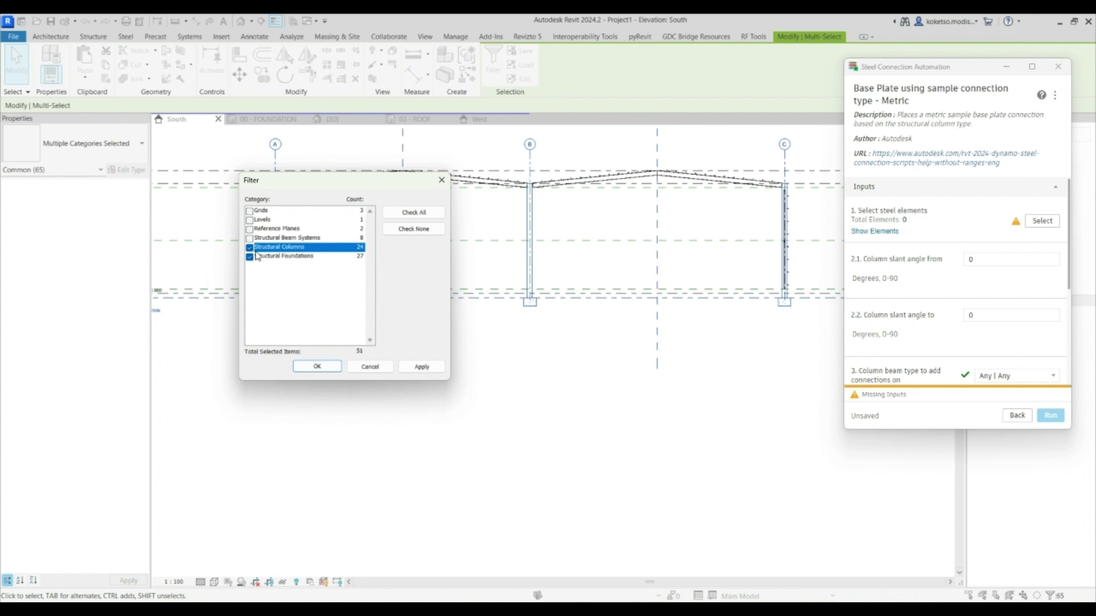
click(317, 367)
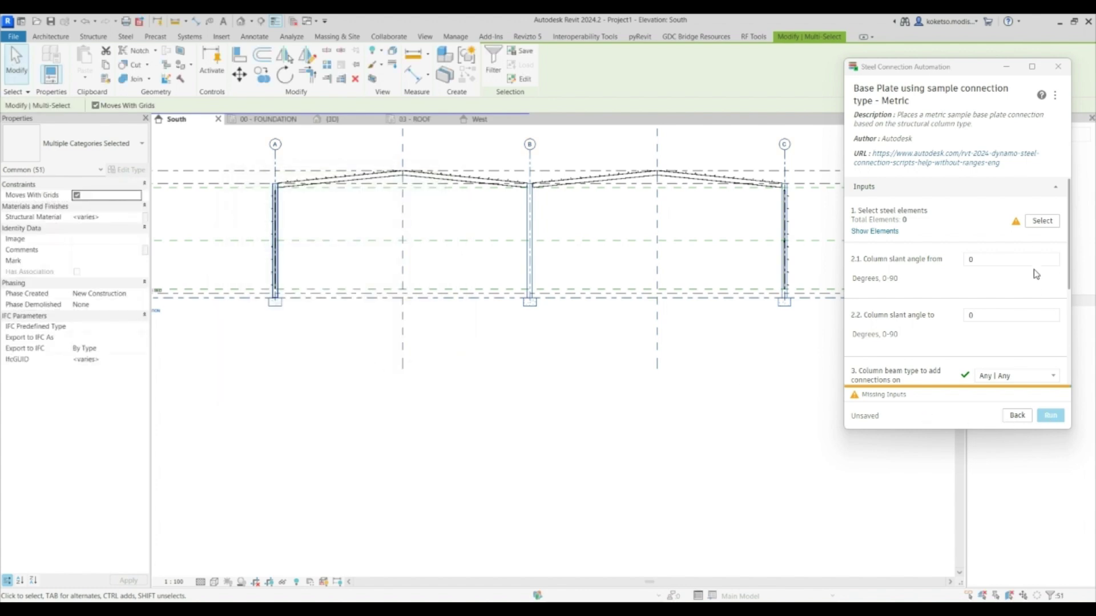
Try to run Base Plate using sample connection type - Metric on the columns reselected along their bases, then leave the script
click(1040, 221)
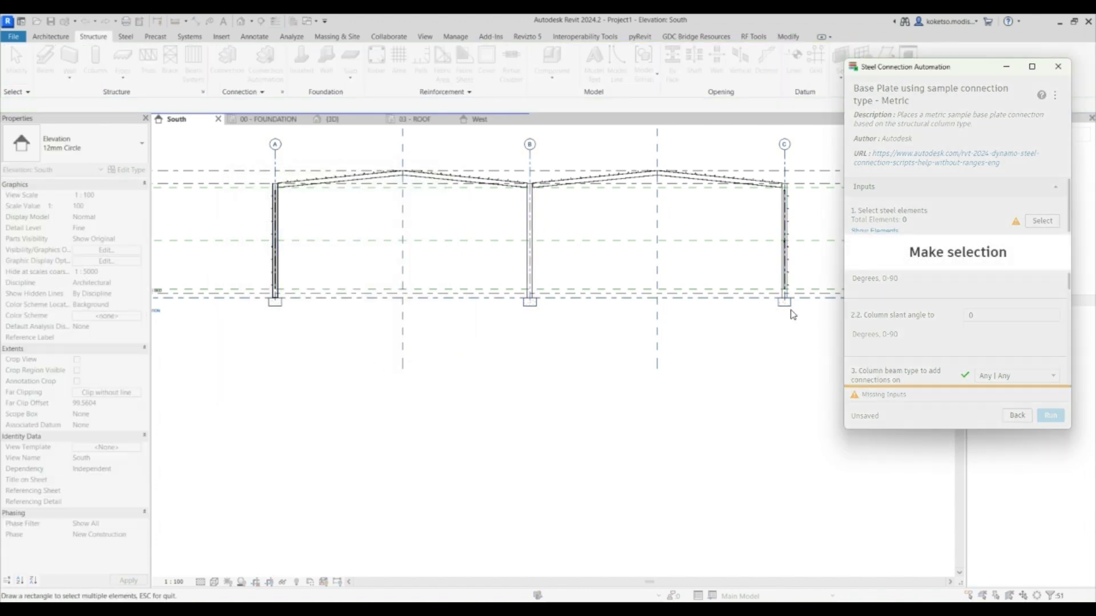
drag(821, 349, 228, 294)
click(1050, 423)
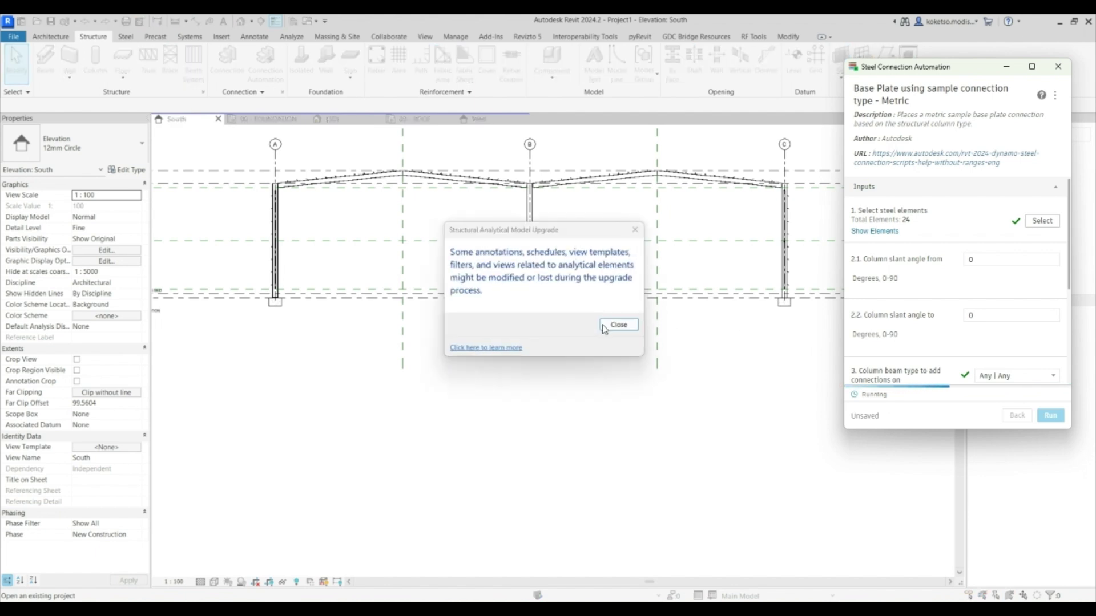
click(687, 325)
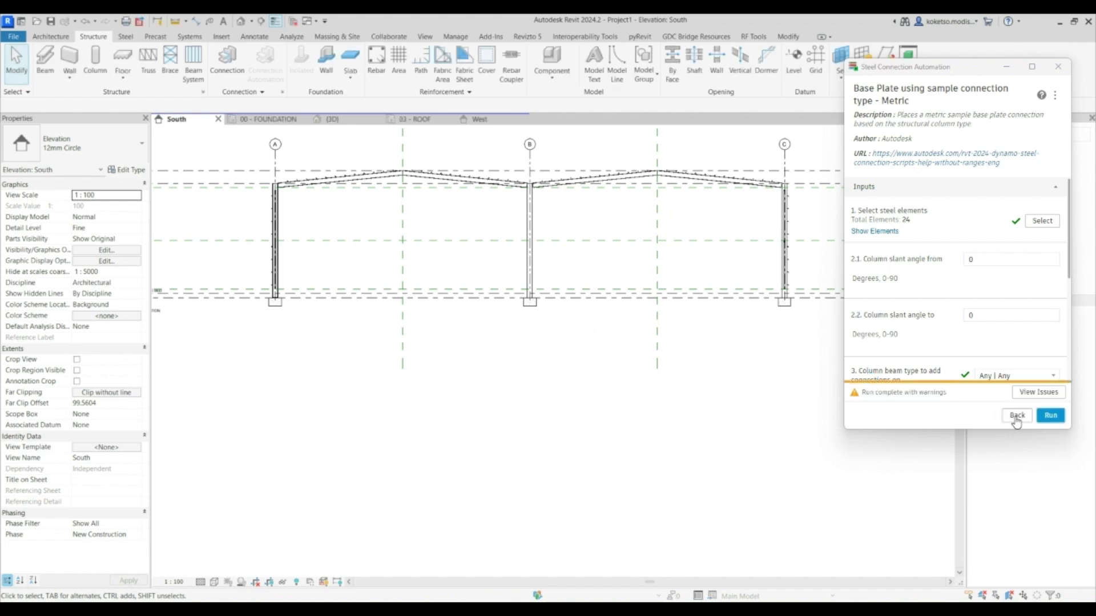
scroll(973, 333, down, 5)
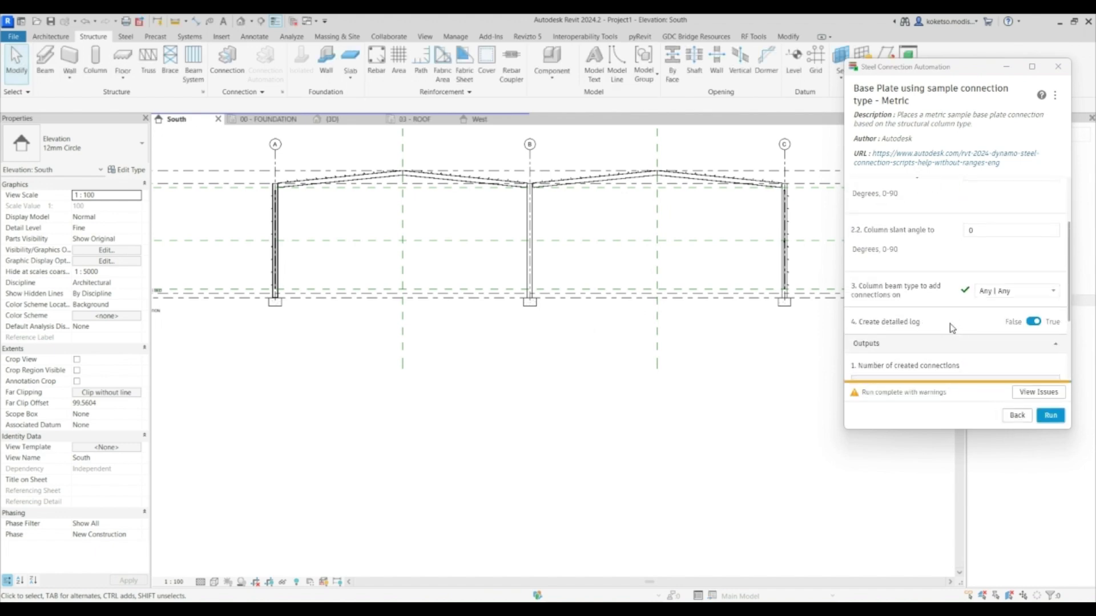
click(1015, 418)
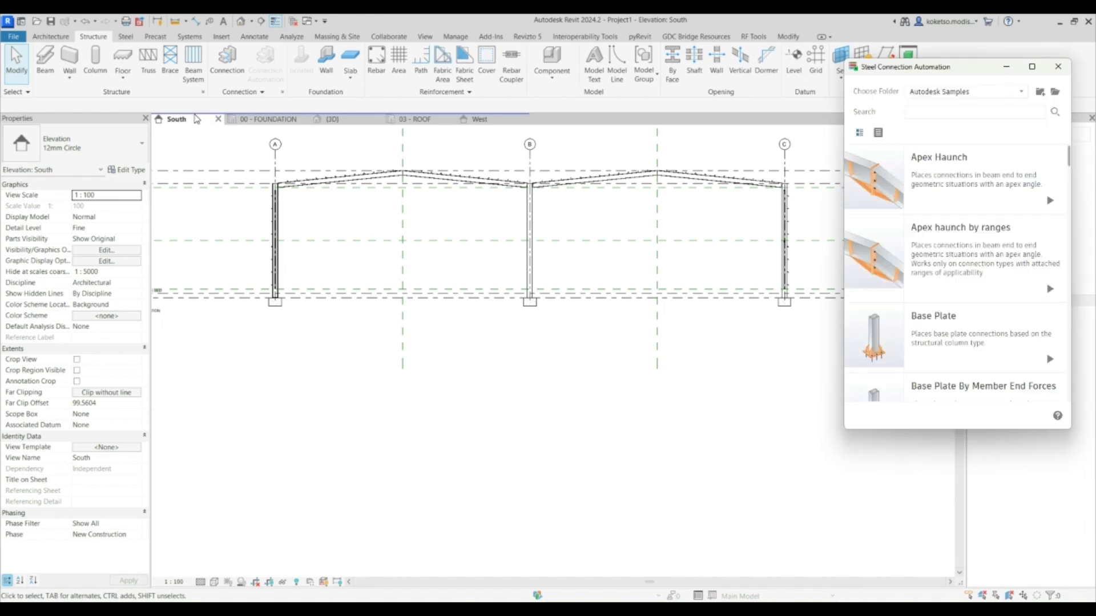
Check the column bases in 3D and try the Base Plate script for Any | Any on the column next to the corner
click(331, 119)
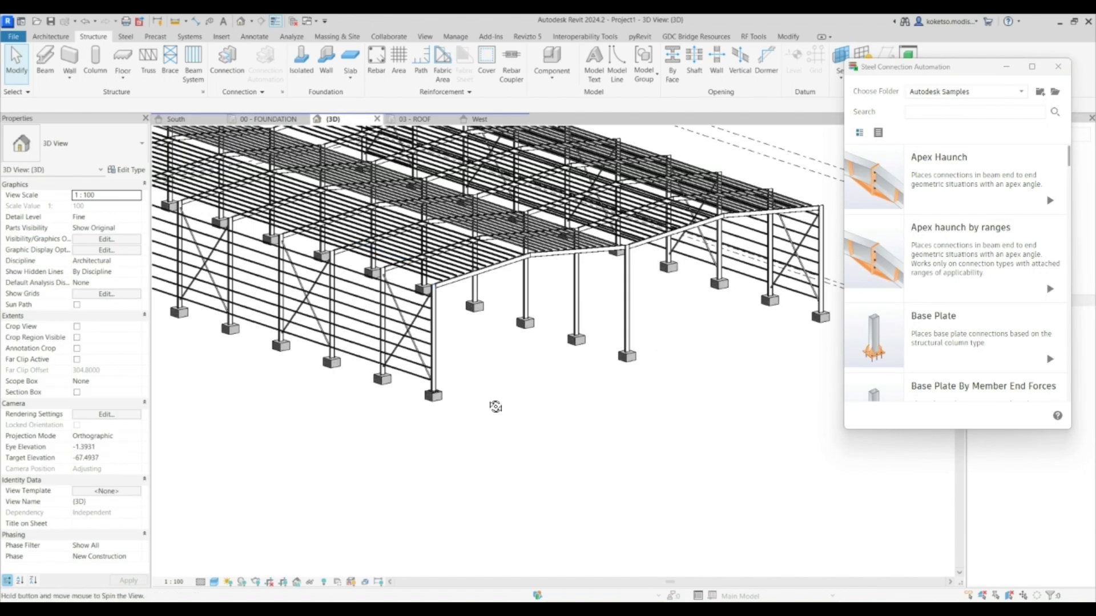
scroll(439, 402, up, 5)
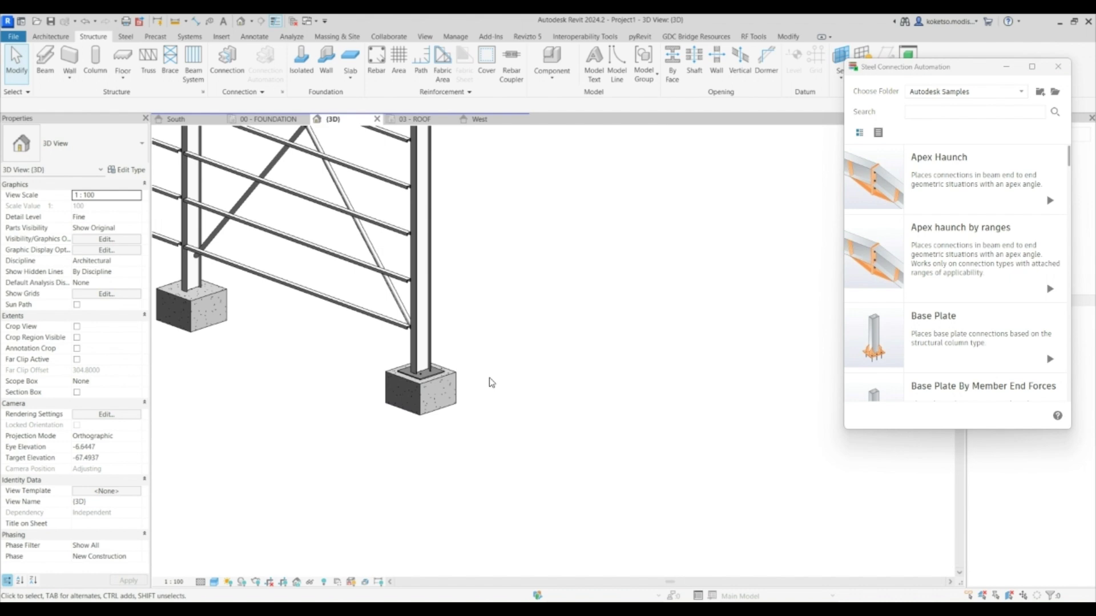
scroll(976, 291, down, 2)
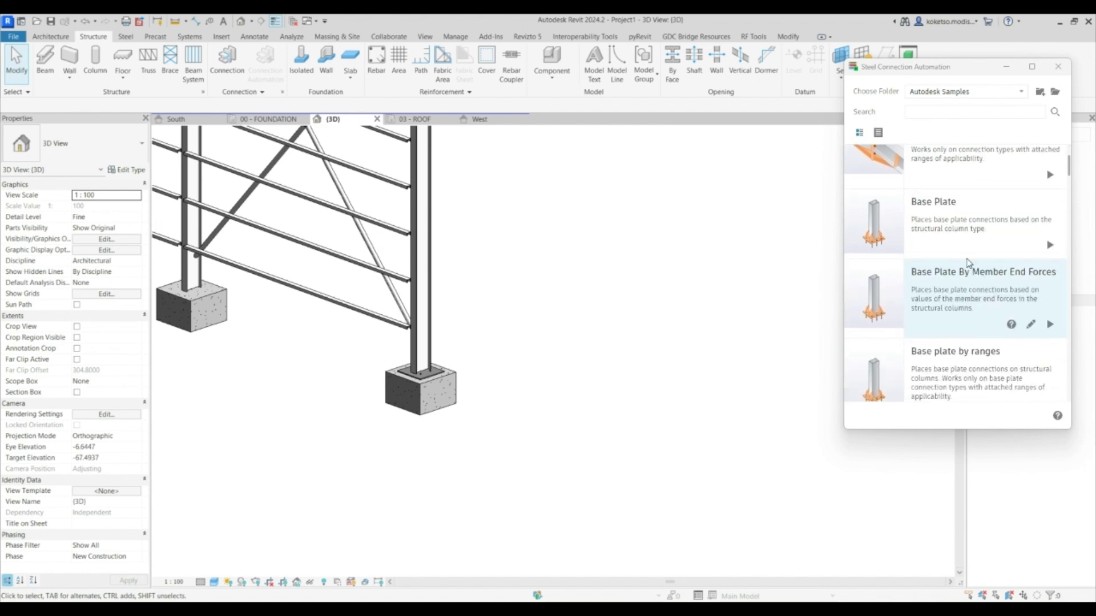
click(988, 262)
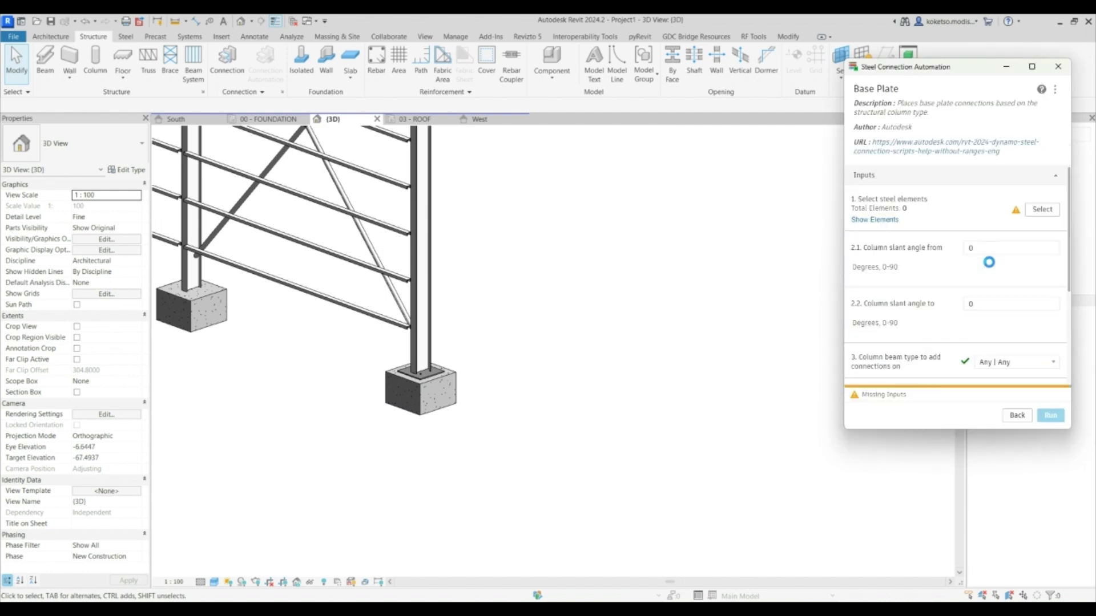
click(1042, 210)
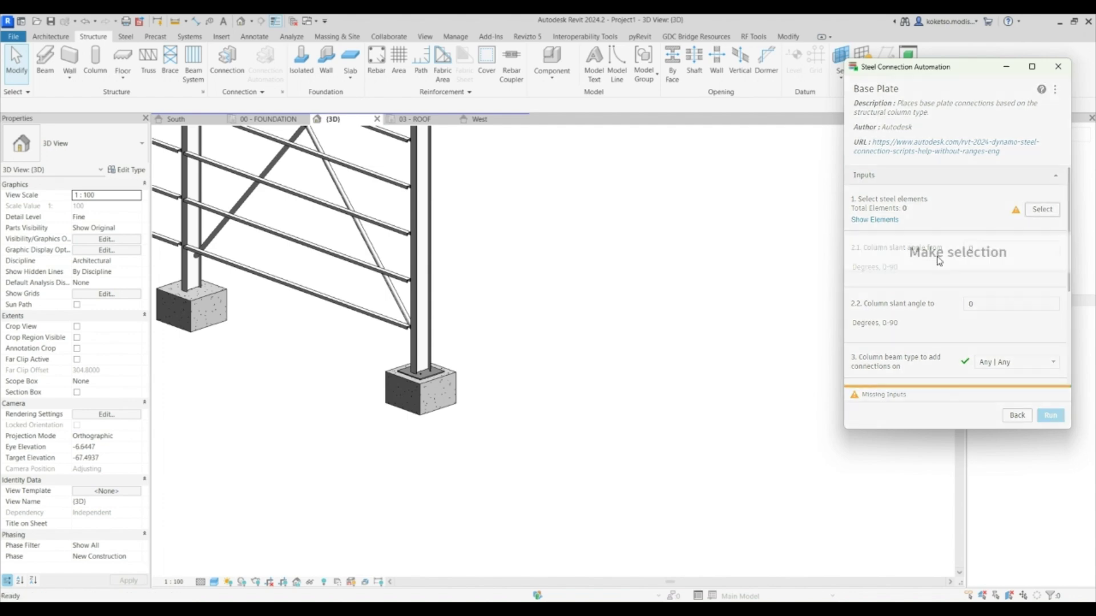
middle_drag(260, 319, 338, 322)
drag(342, 379, 217, 284)
scroll(913, 294, down, 5)
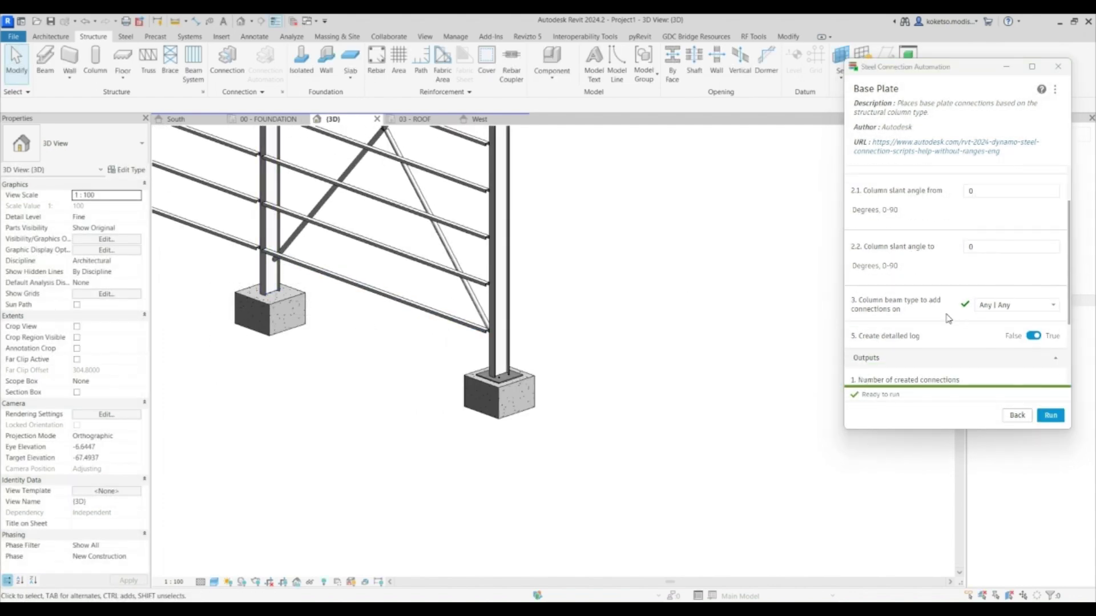
scroll(924, 297, up, 5)
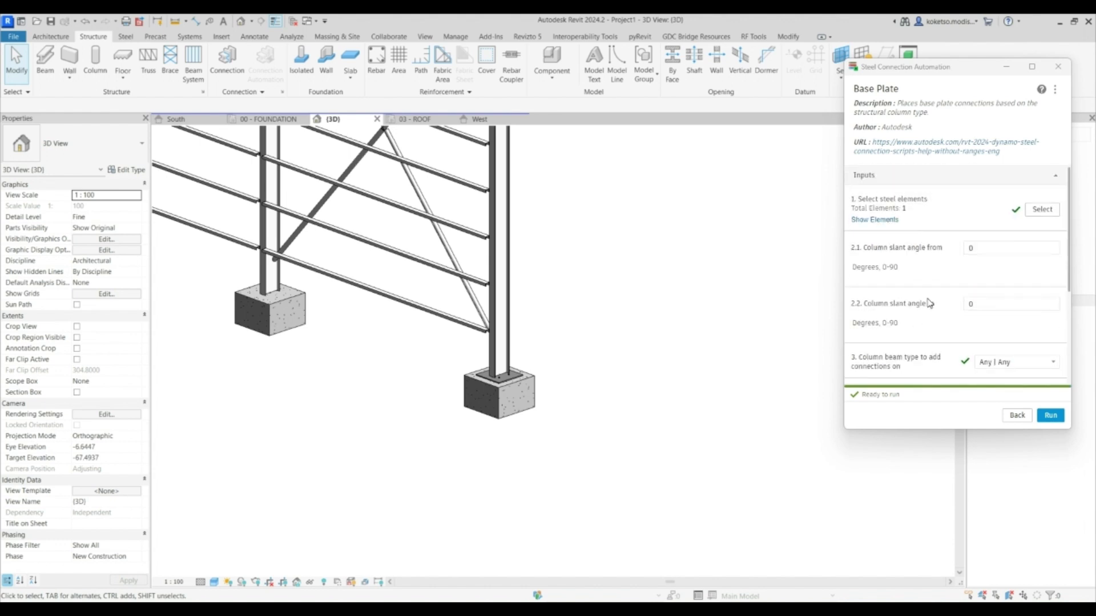
click(1047, 421)
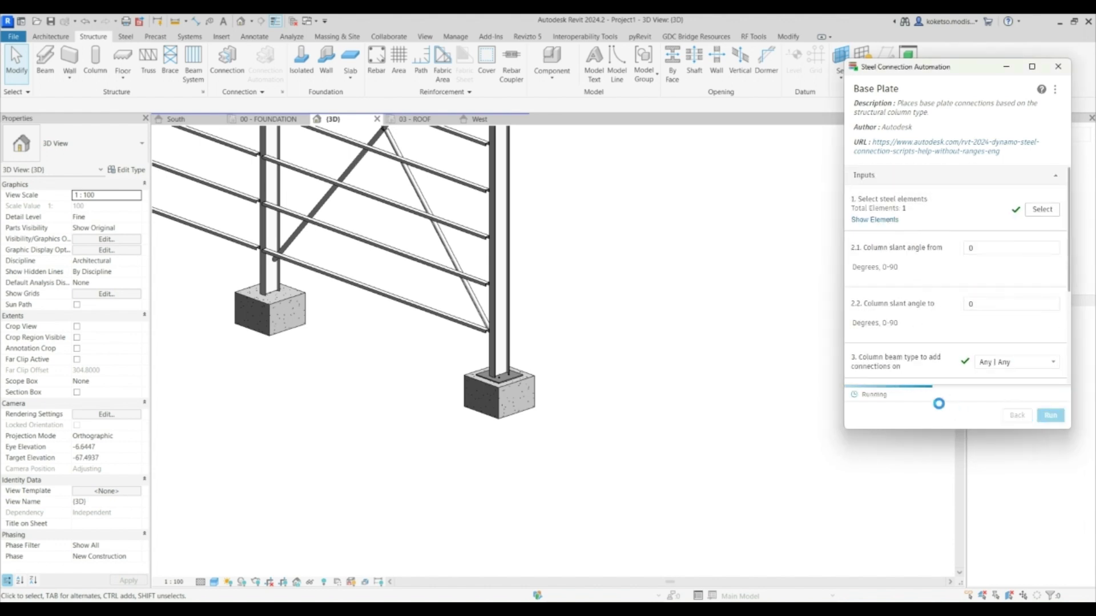
Check the Base Plate run's warning in the Issue Viewer and close Steel Connection Automation
click(1034, 394)
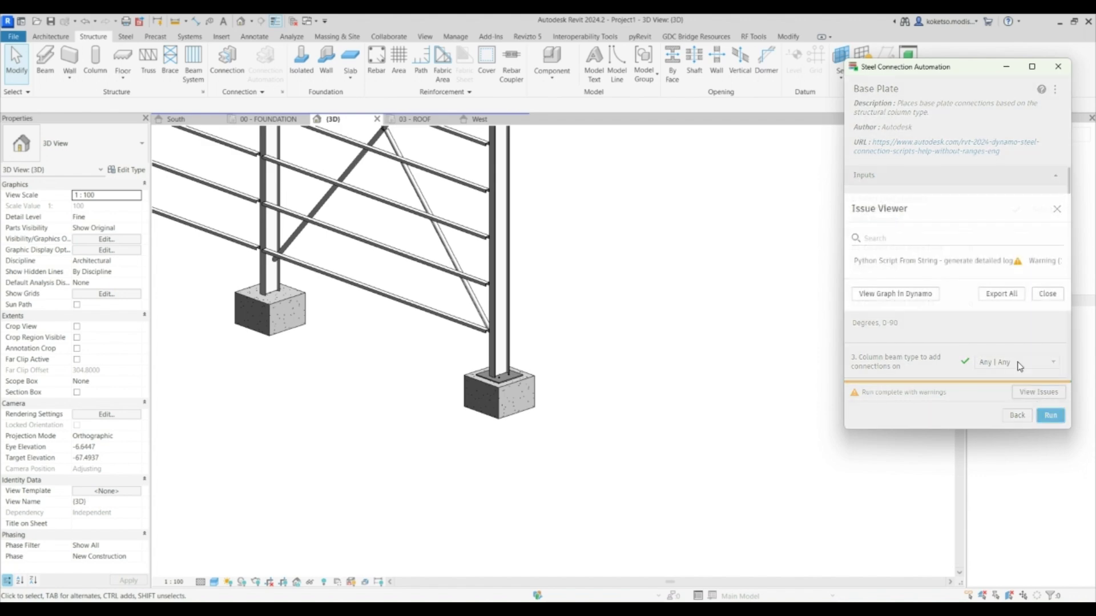
click(1056, 209)
shift+middle_drag(416, 342, 1073, 426)
click(1057, 66)
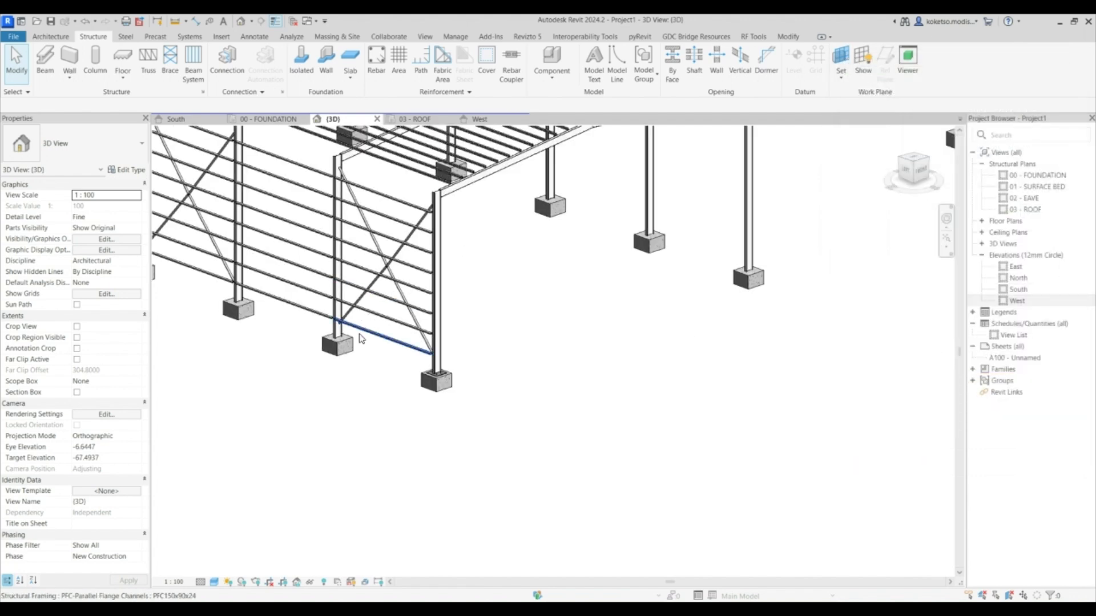
Select the corner column's base plate connection and its connected elements, check the available commands and clear the selection
scroll(365, 343, up, 5)
click(502, 409)
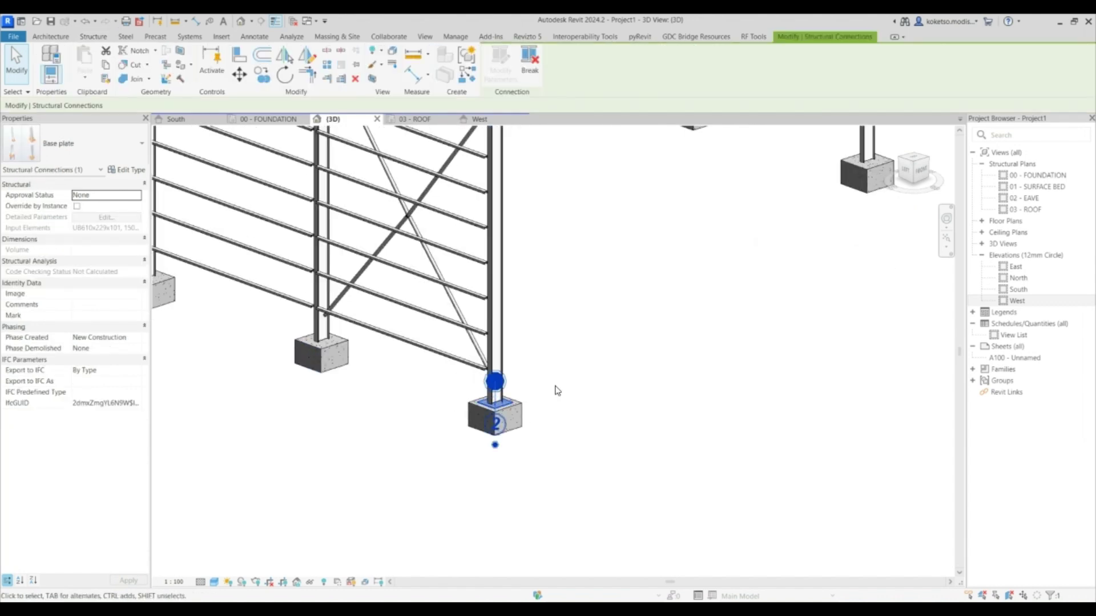
right_click(550, 317)
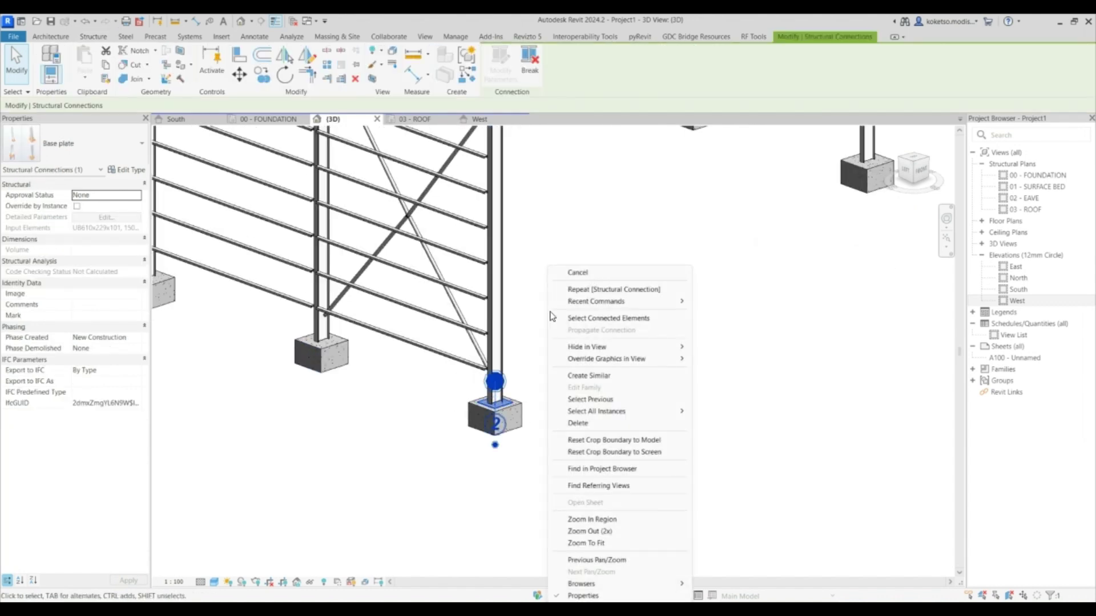
click(588, 319)
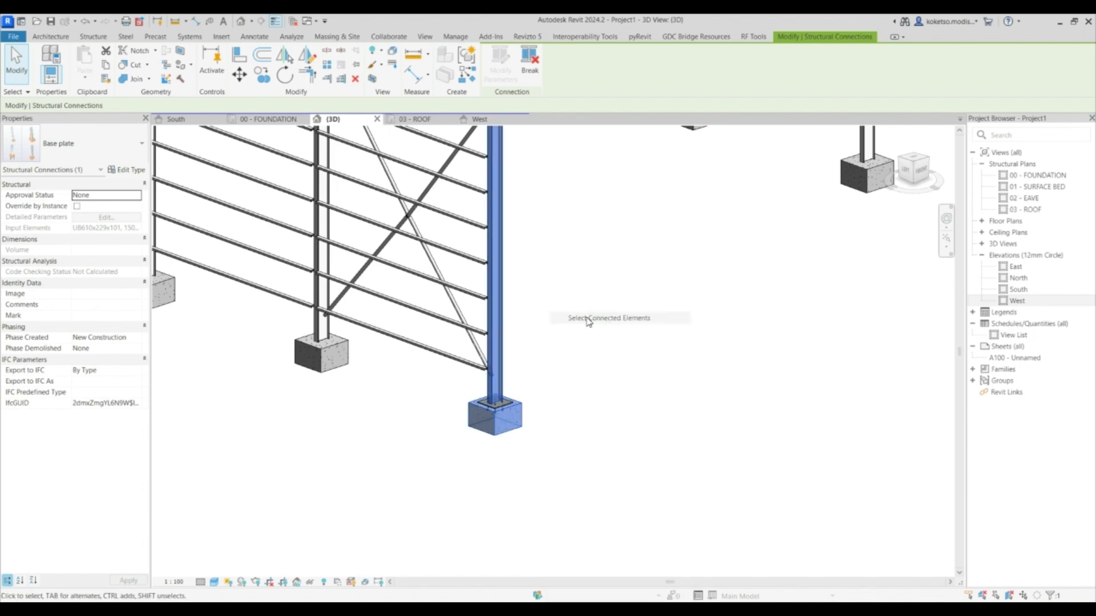
right_click(528, 394)
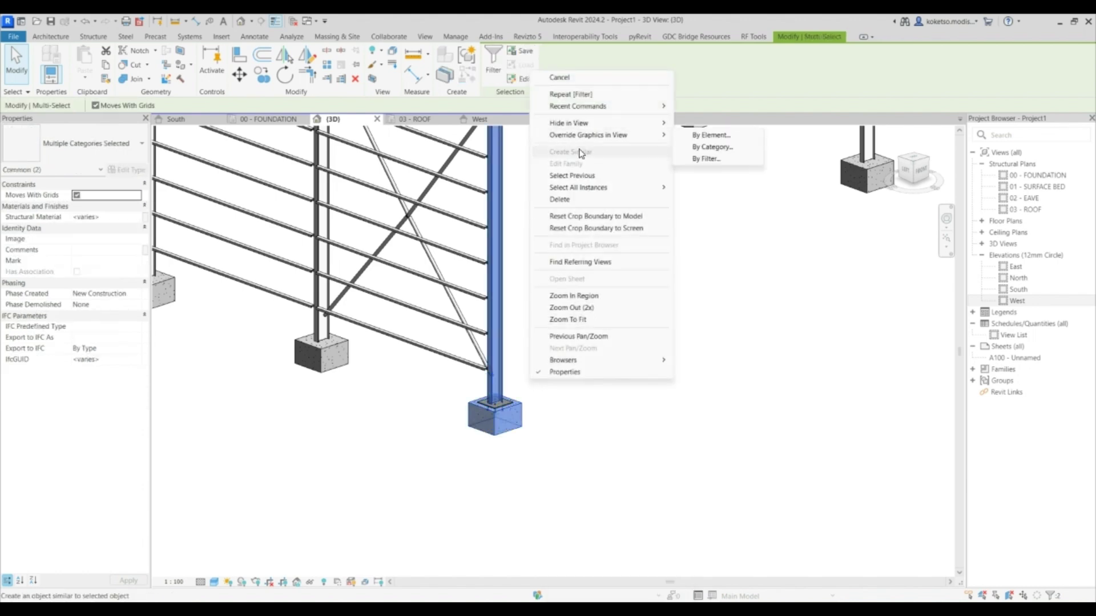
key(Escape)
key(Escape)
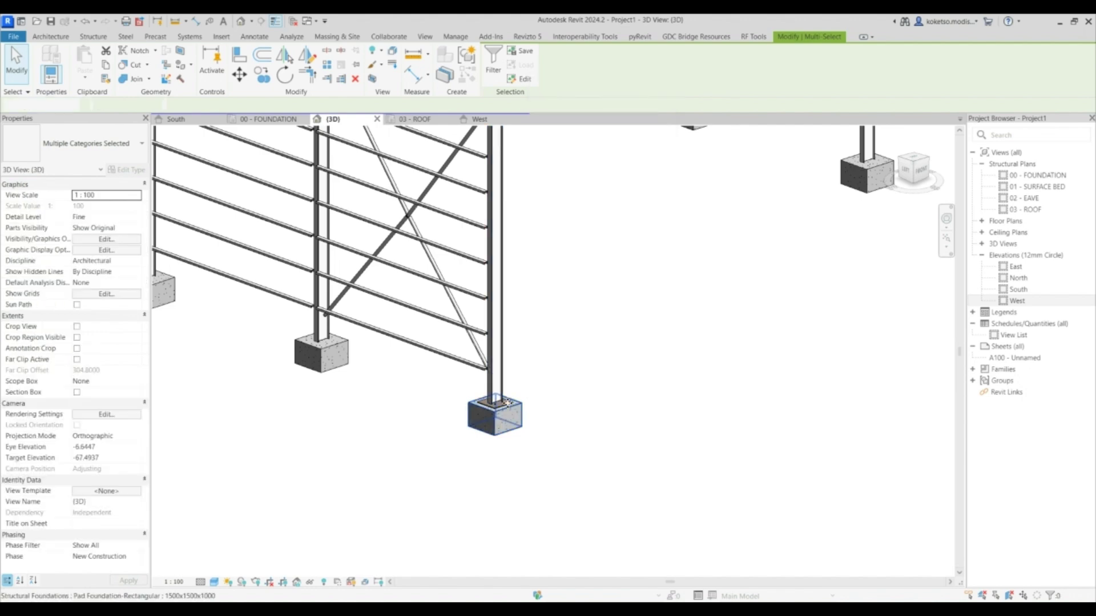
click(507, 403)
key(Escape)
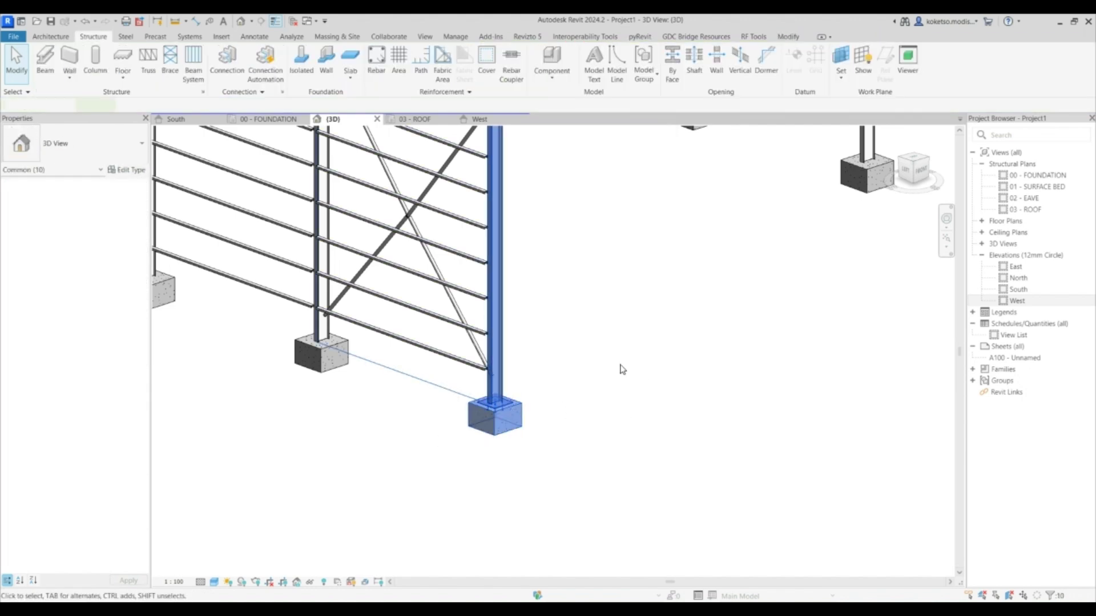
right_click(594, 368)
key(Escape)
key(Escape)
scroll(498, 404, up, 3)
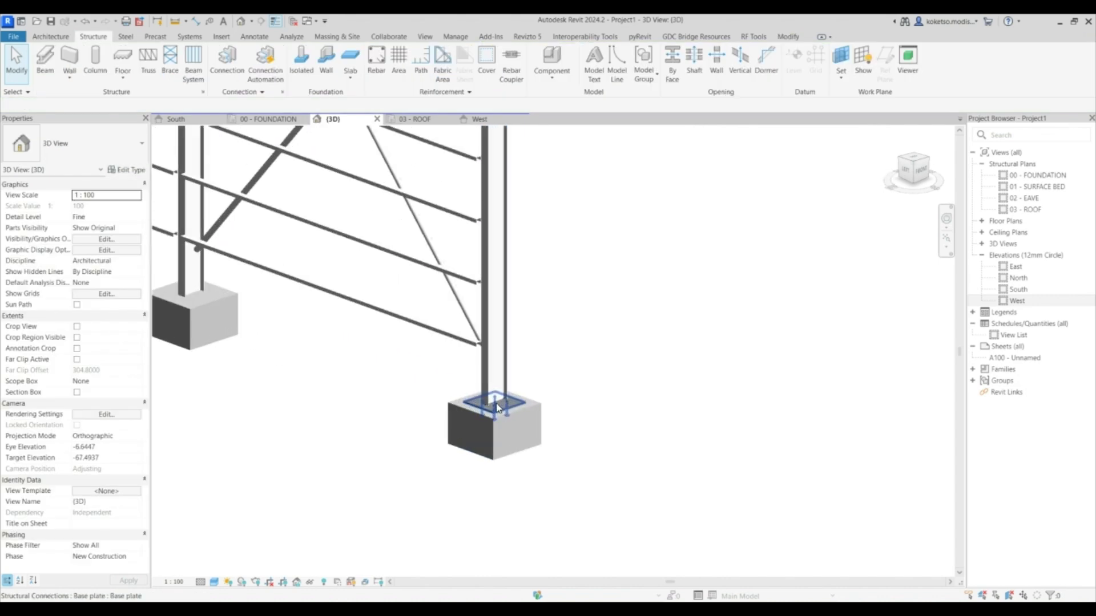
click(496, 407)
middle_drag(201, 328, 347, 339)
key(Escape)
Place a Base plate structural connection between the column next to the corner and its pad foundation
click(230, 61)
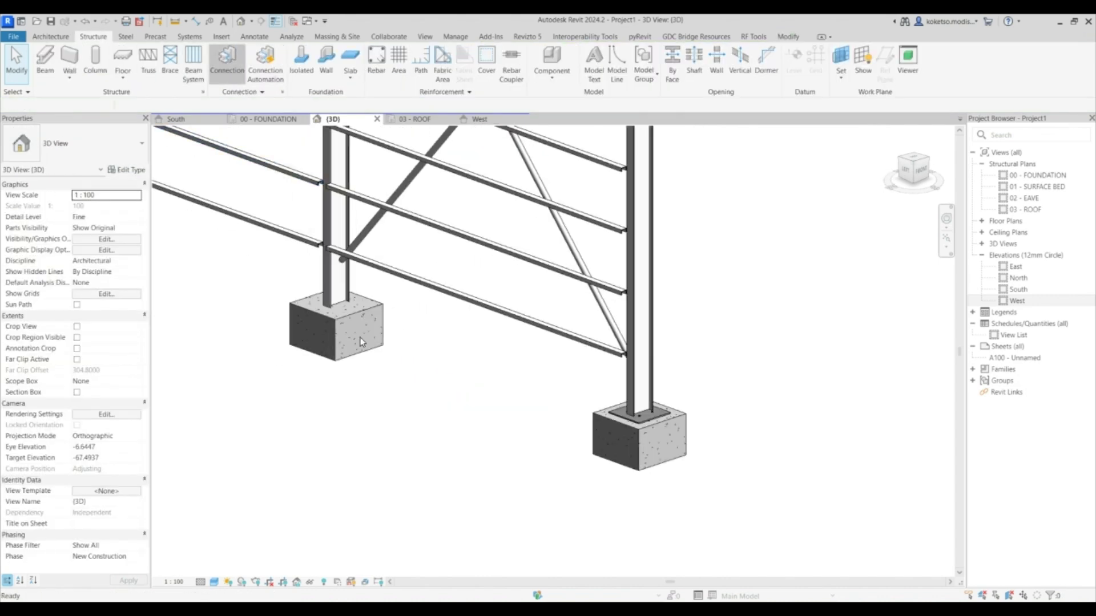
click(290, 310)
scroll(489, 374, down, 5)
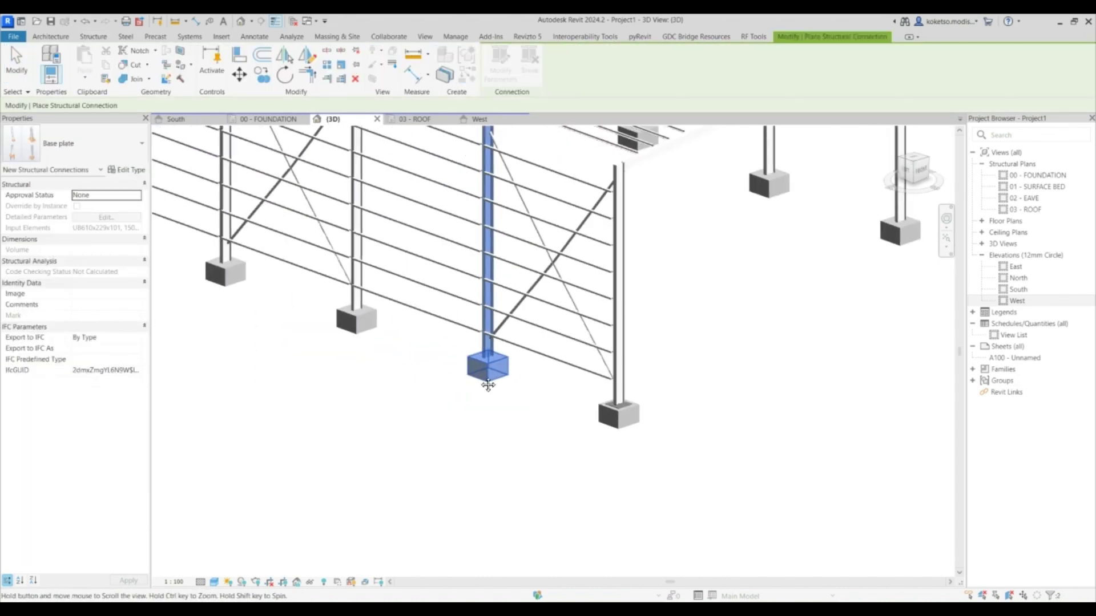
middle_drag(488, 385, 505, 392)
key(Return)
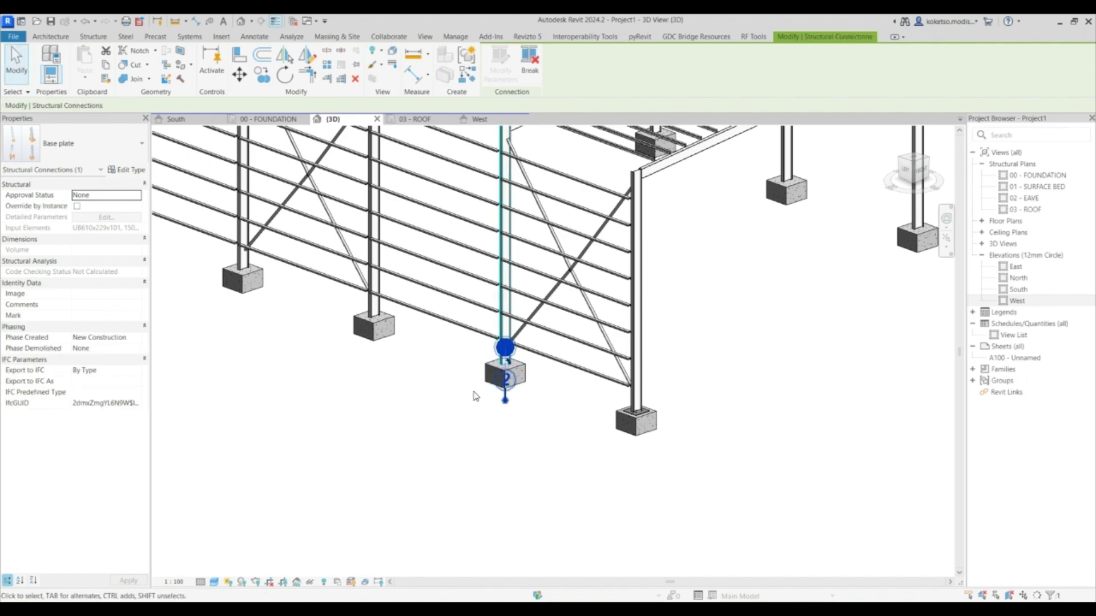
scroll(486, 388, up, 4)
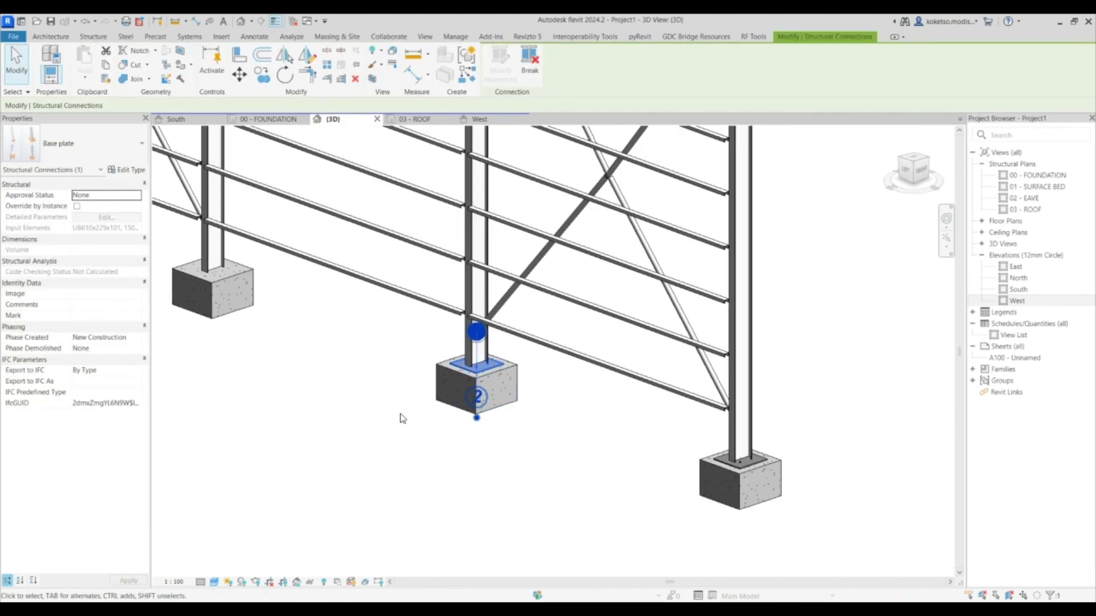
right_click(401, 413)
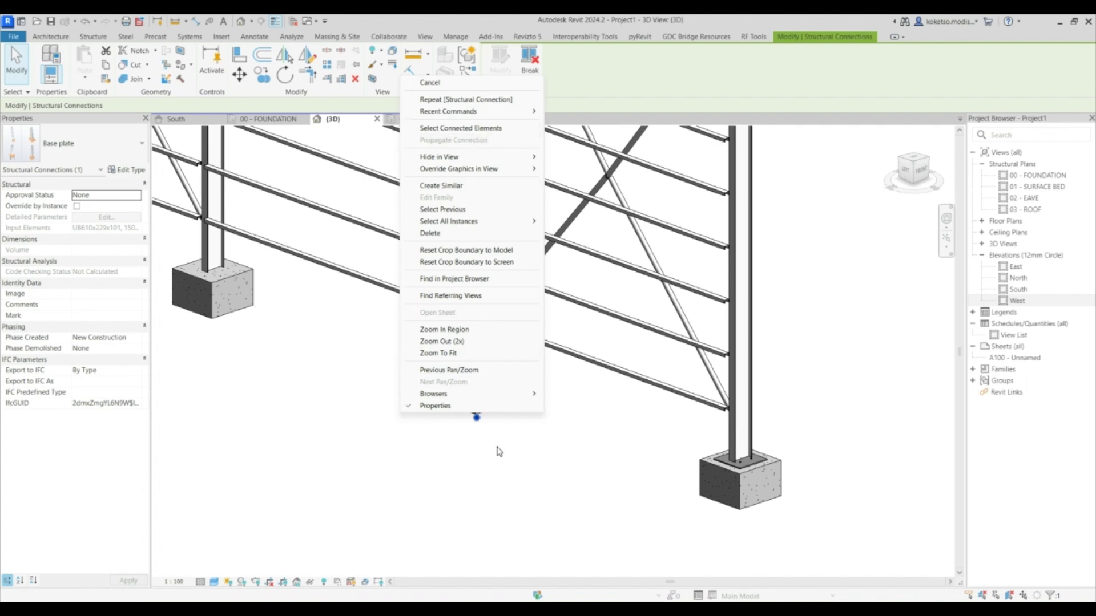
click(525, 426)
Place a Base plate structural connection between the third side-wall column from the corner and its pad foundation
scroll(516, 431, down, 3)
scroll(360, 364, up, 2)
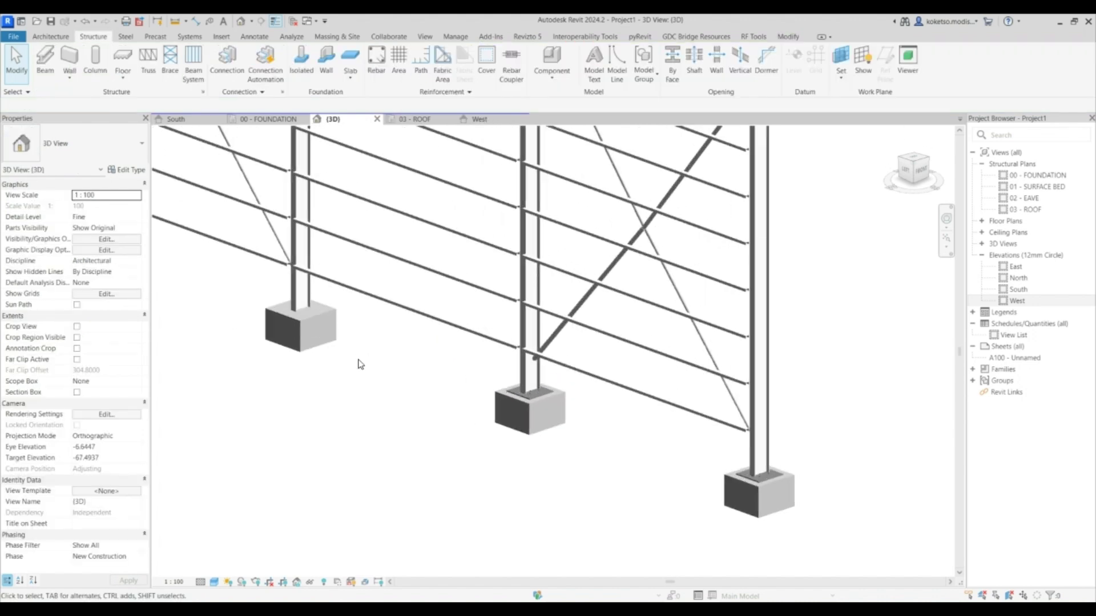
middle_drag(359, 362, 539, 455)
scroll(540, 456, down, 2)
scroll(512, 451, up, 2)
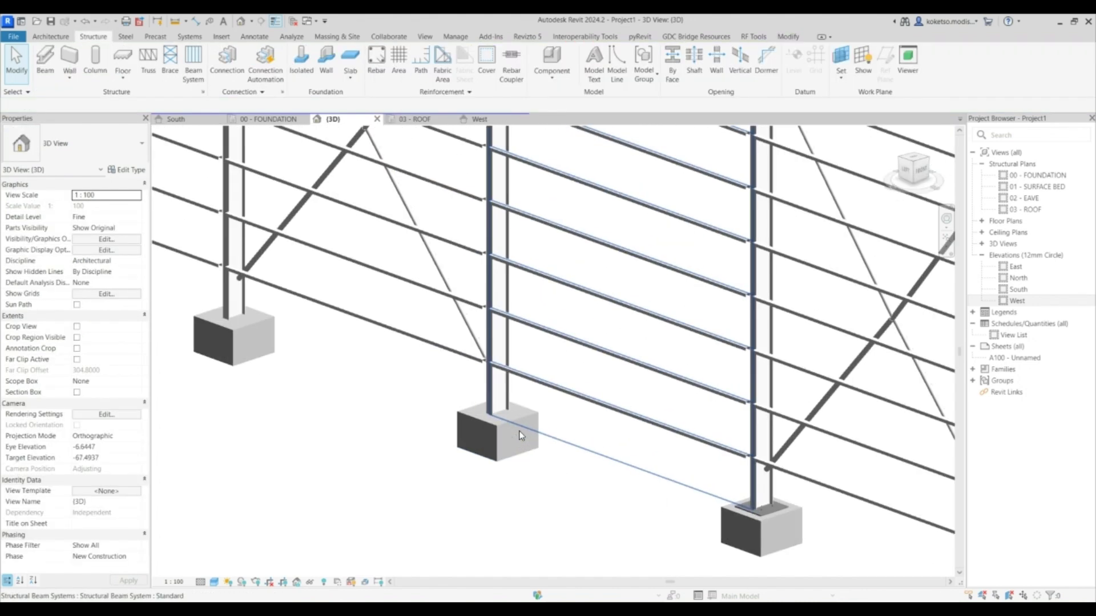
scroll(514, 428, down, 5)
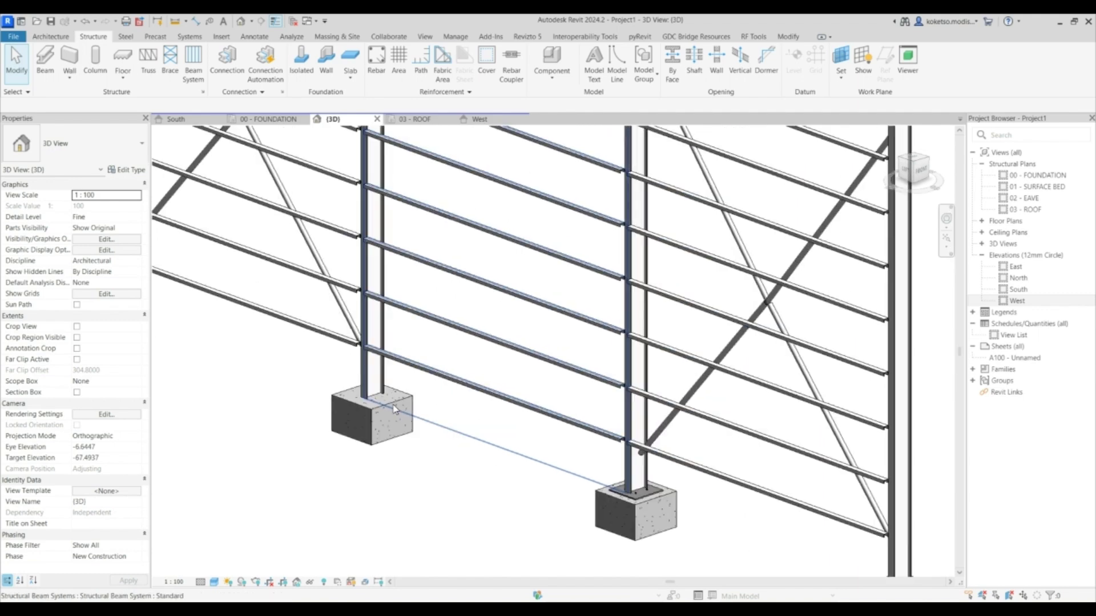
scroll(425, 450, up, 5)
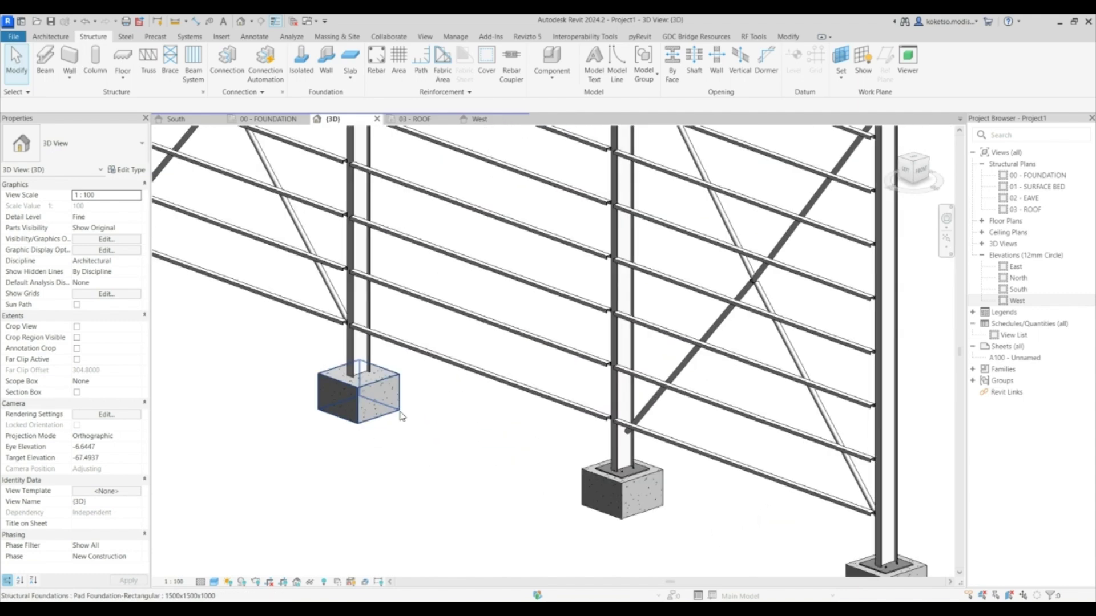
scroll(382, 384, down, 3)
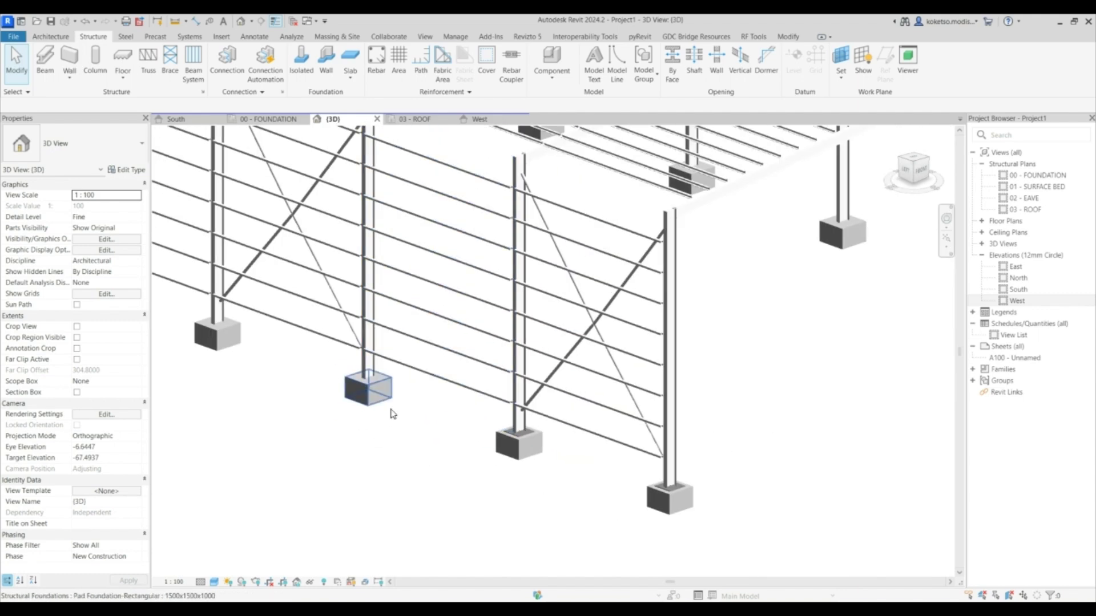
scroll(419, 402, up, 2)
scroll(456, 417, down, 2)
scroll(402, 414, down, 3)
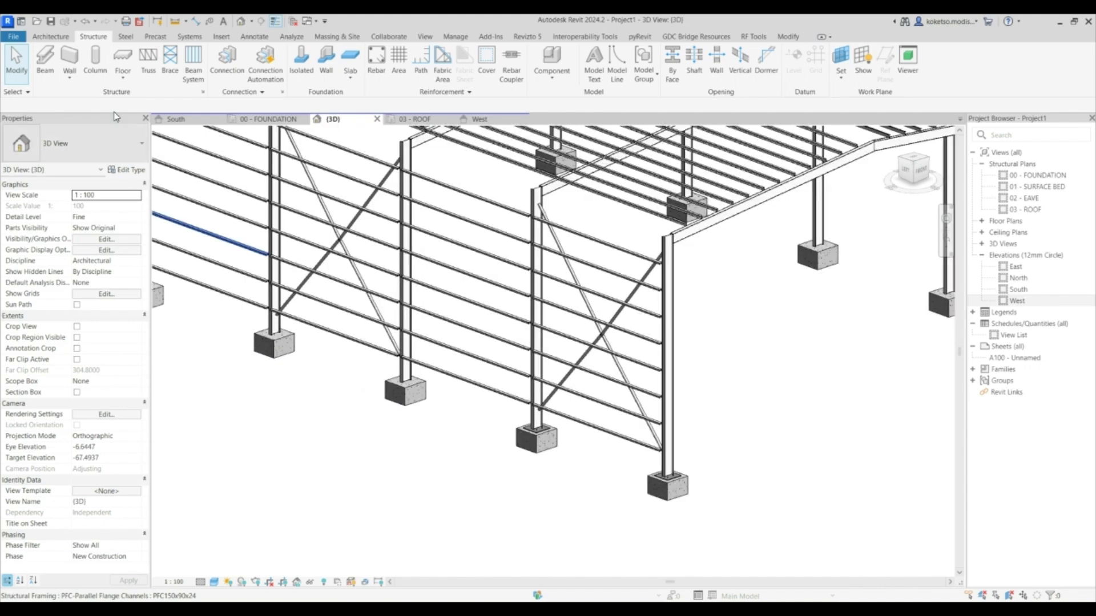
click(226, 60)
scroll(394, 399, up, 4)
click(353, 382)
scroll(342, 371, down, 3)
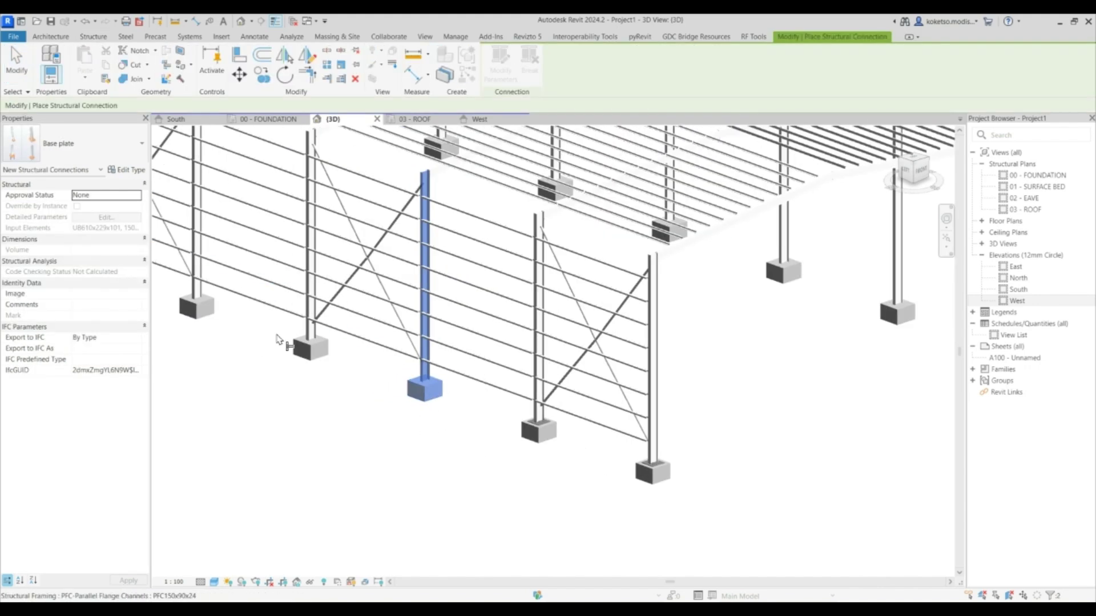
middle_drag(343, 391, 379, 408)
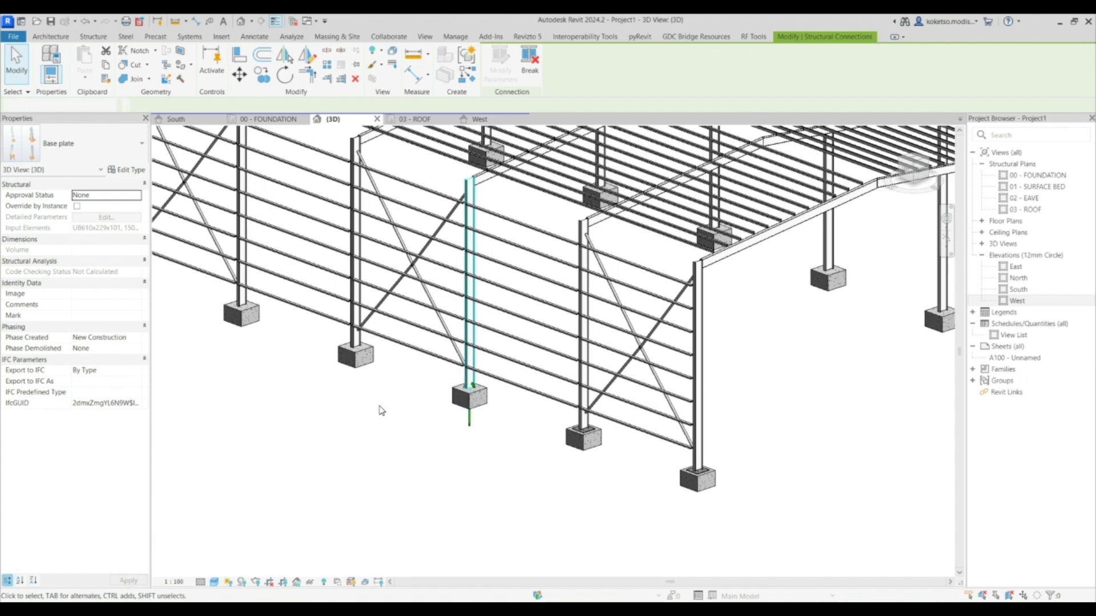
key(Escape)
click(226, 60)
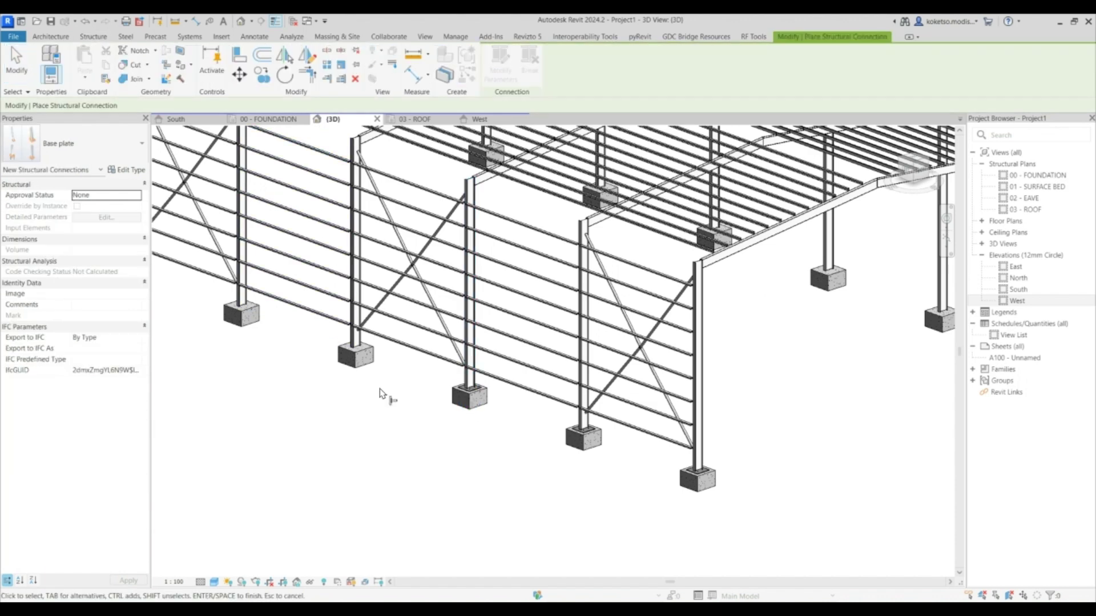
click(366, 368)
key(Escape)
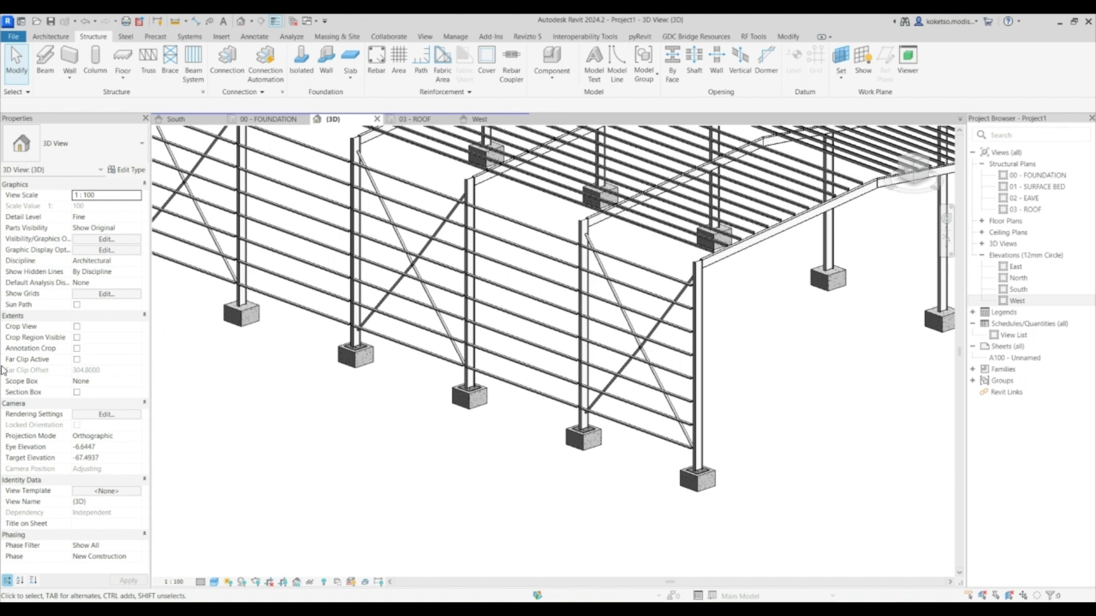
Examine the base plates at the column bases around the building in 3D, then select the front corner column and clear the selection
scroll(570, 400, down, 5)
scroll(572, 430, up, 8)
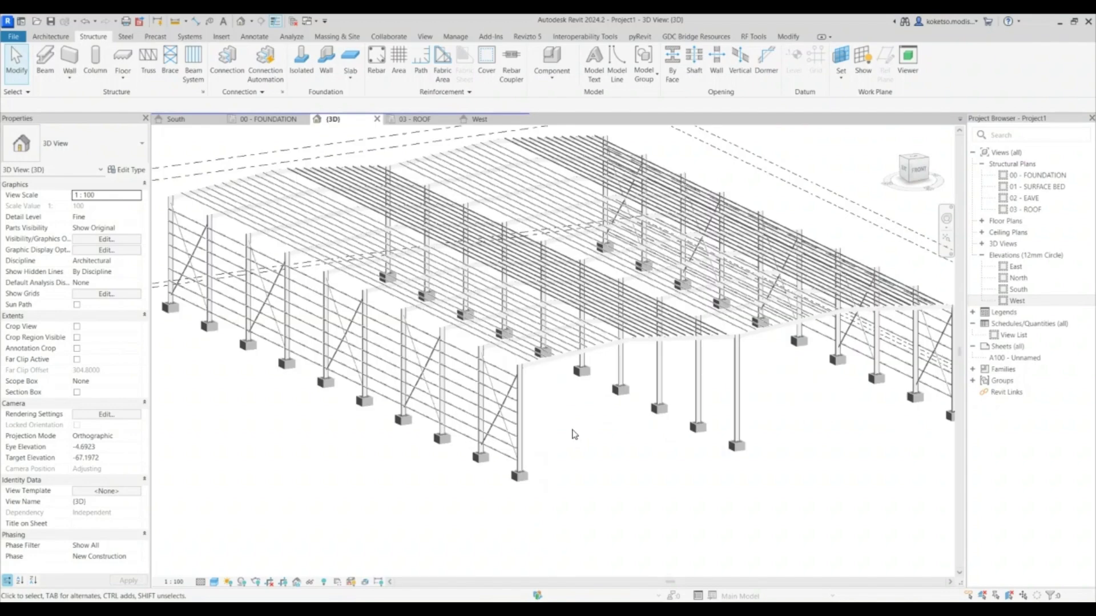
scroll(469, 494, up, 2)
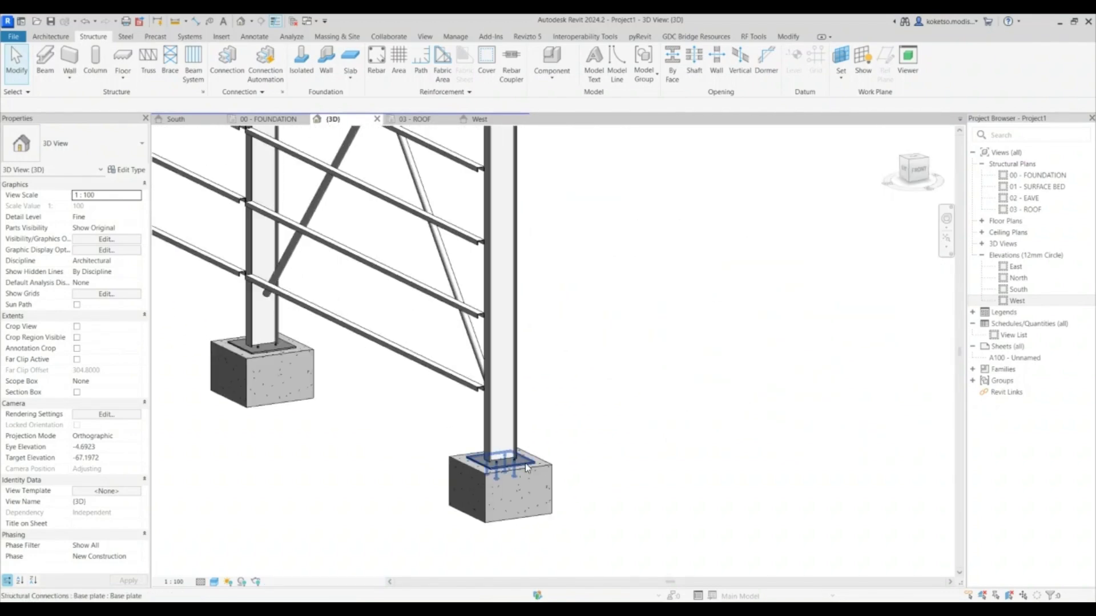
scroll(516, 462, down, 5)
scroll(765, 391, down, 4)
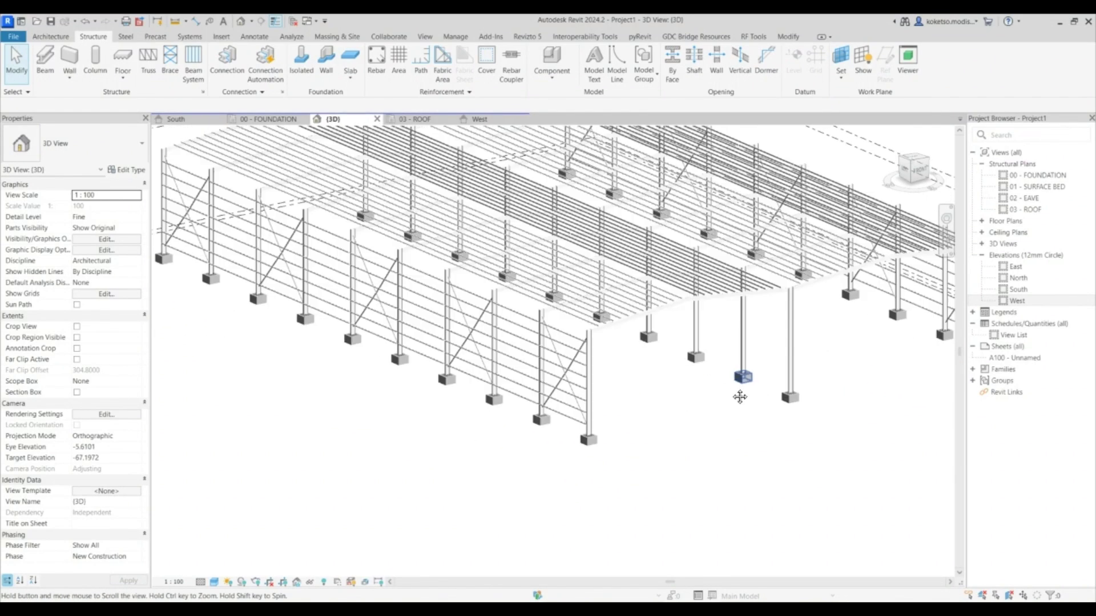
scroll(665, 399, up, 2)
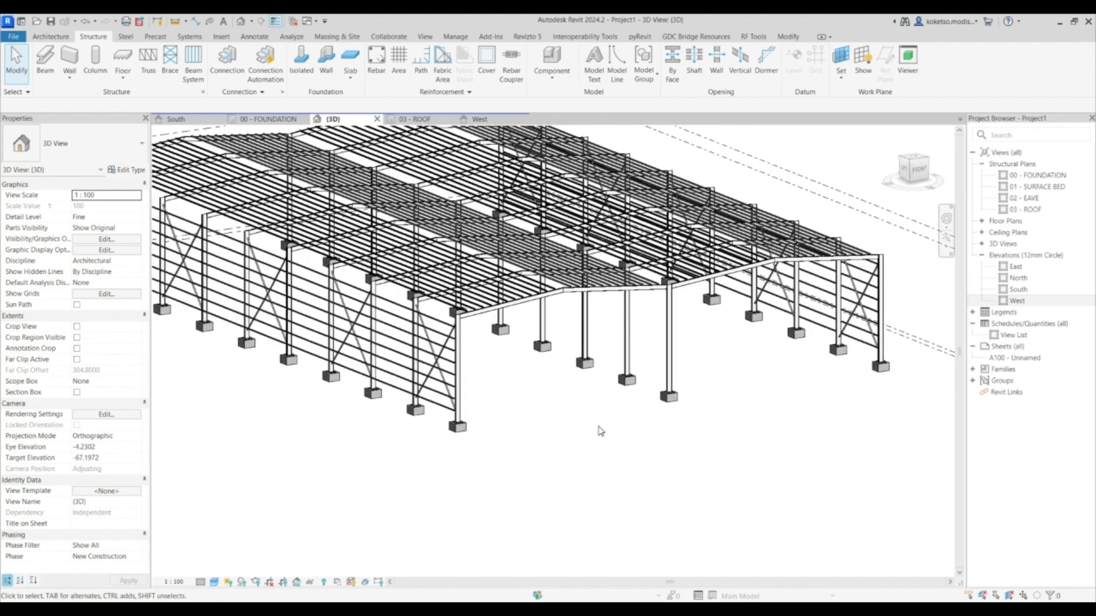
scroll(609, 447, up, 2)
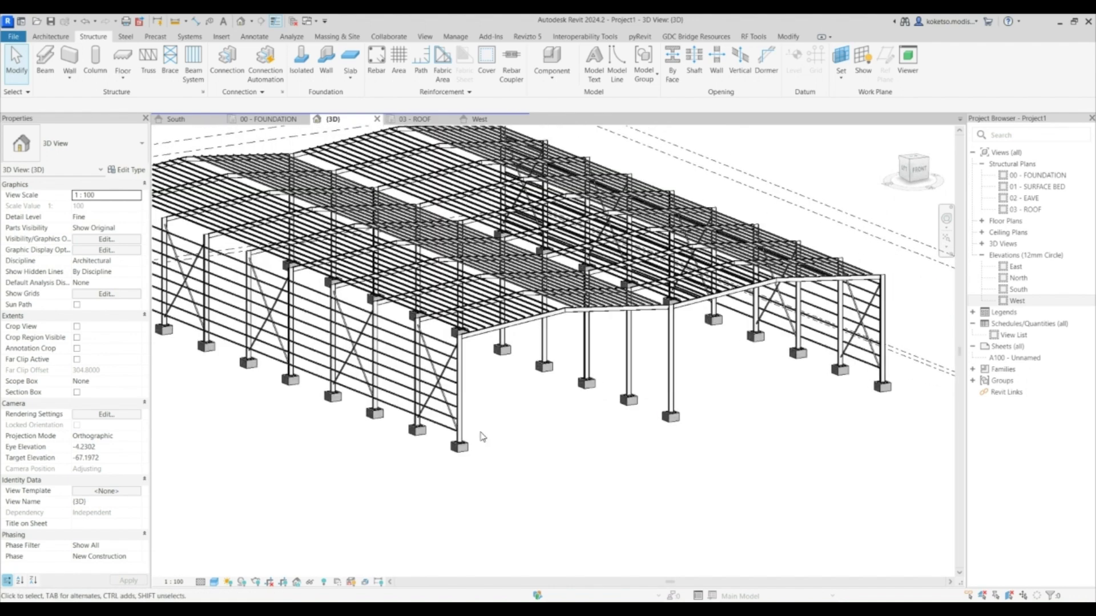
click(461, 427)
scroll(456, 354, up, 5)
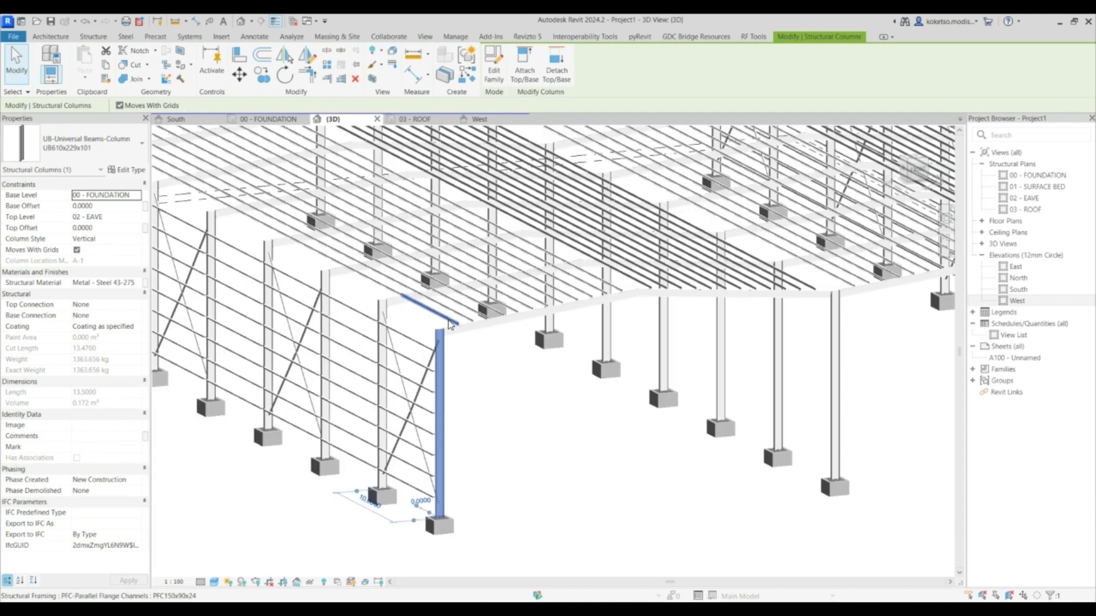
key(Escape)
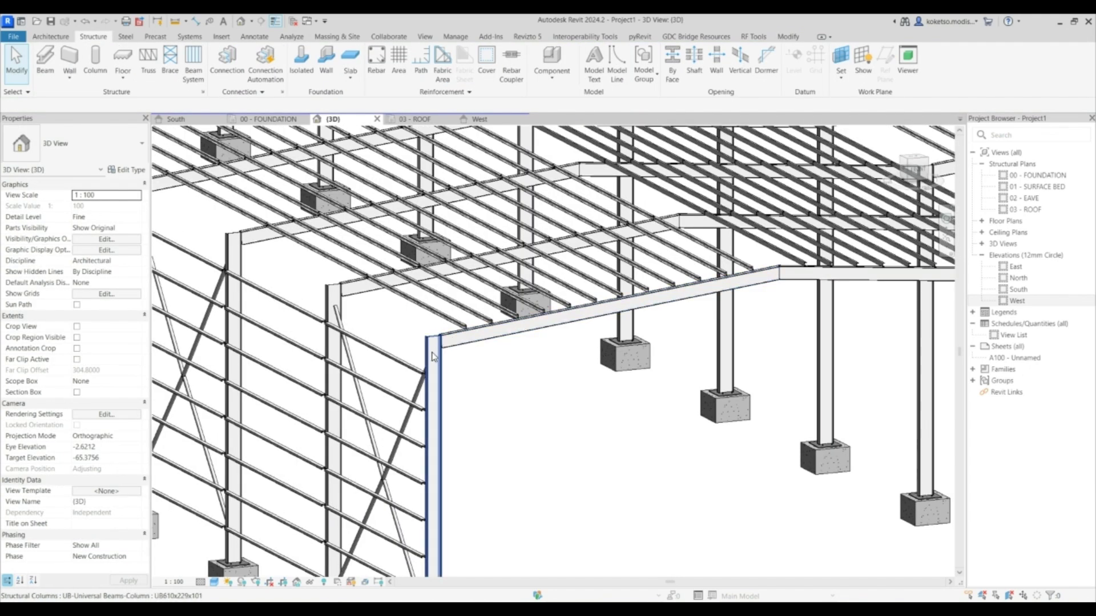
Place an Apex haunch structural connection between the two rafters meeting at the first ridge of the front frame
mouse_move(462, 367)
shift+middle_down()
mouse_move(496, 377)
mouse_move(474, 360)
shift+middle_up()
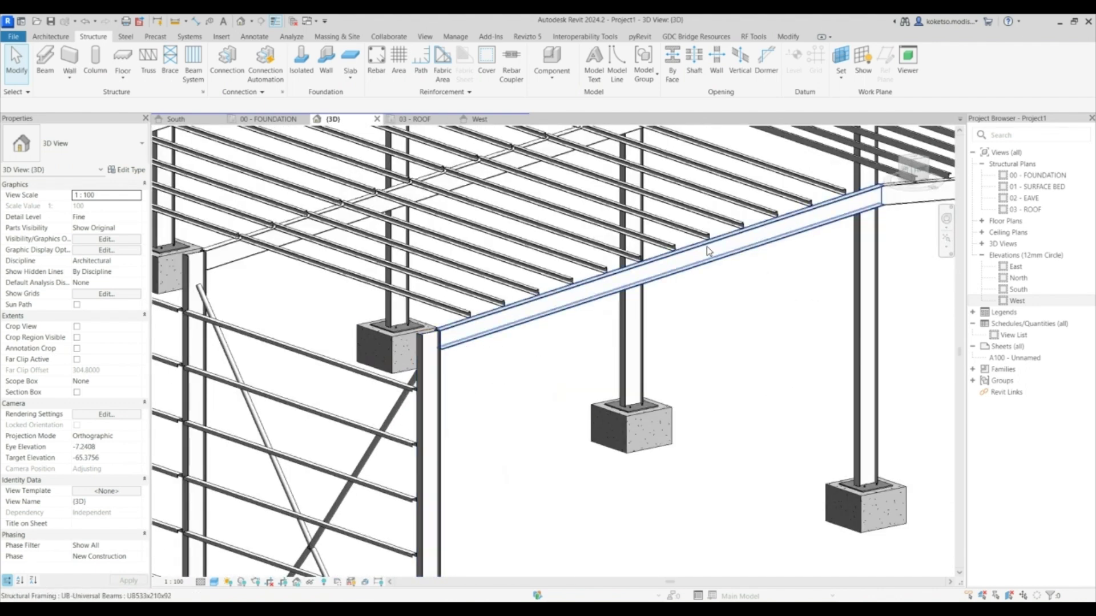
middle_drag(709, 247, 370, 327)
shift+middle_drag(559, 278, 552, 286)
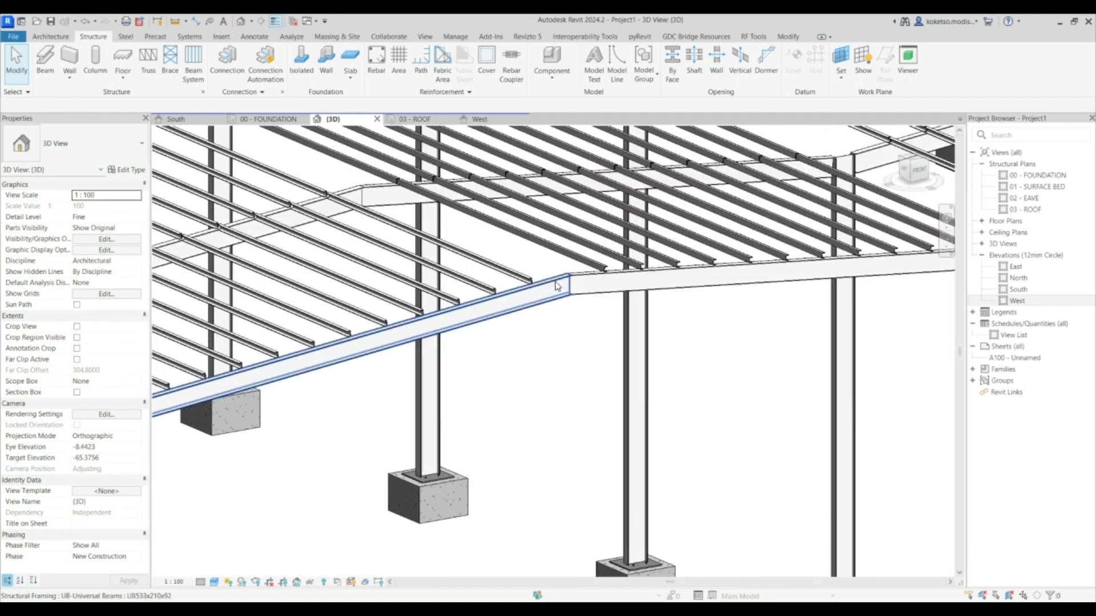
click(227, 63)
shift+middle_drag(588, 247, 557, 312)
click(554, 288)
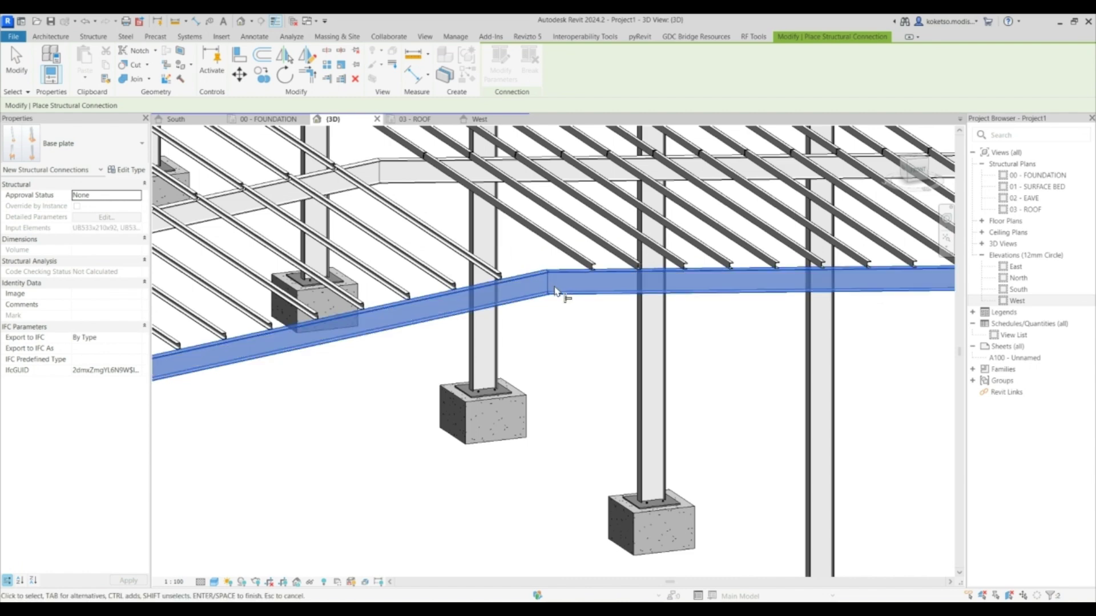
click(75, 144)
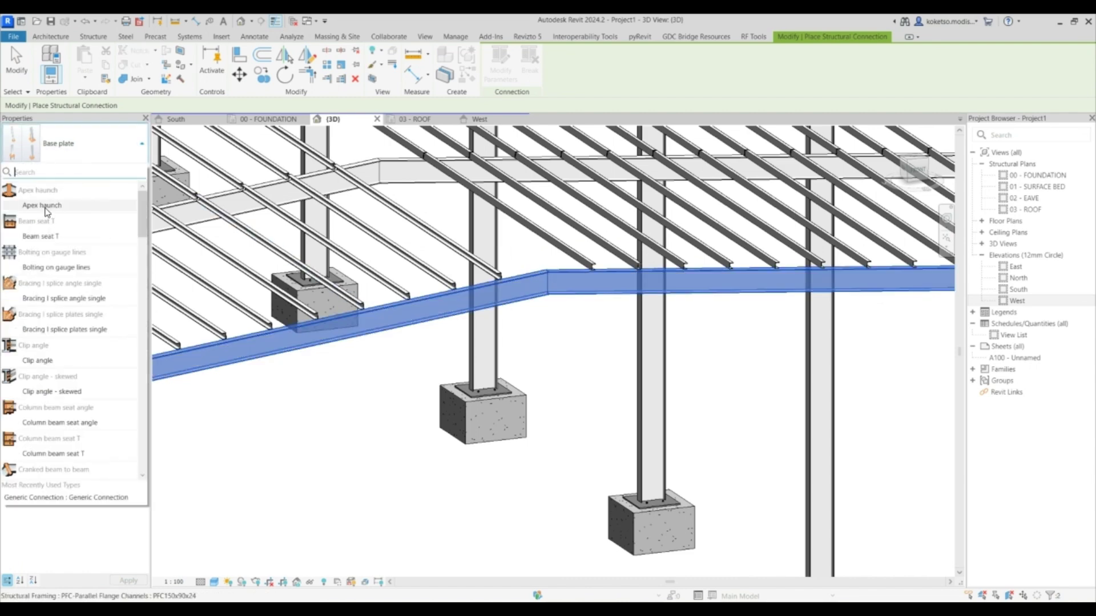
click(45, 206)
key(Return)
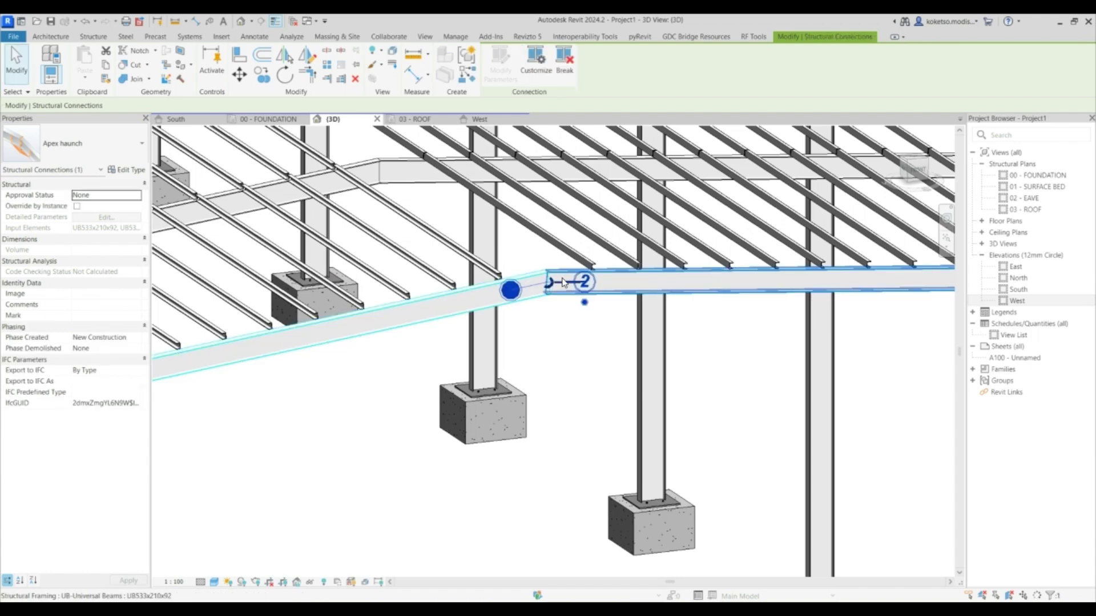
key(Escape)
Select the front frame's apex haunch, propagate the connection to the matching rafter joints and clear the selection
click(565, 305)
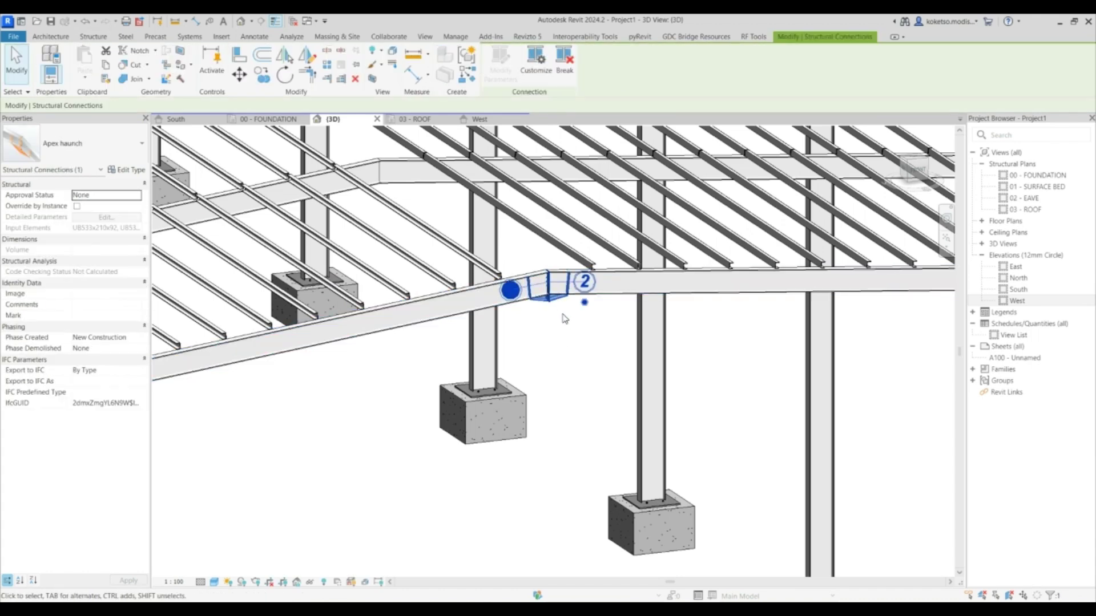
scroll(567, 319, down, 4)
scroll(582, 352, up, 3)
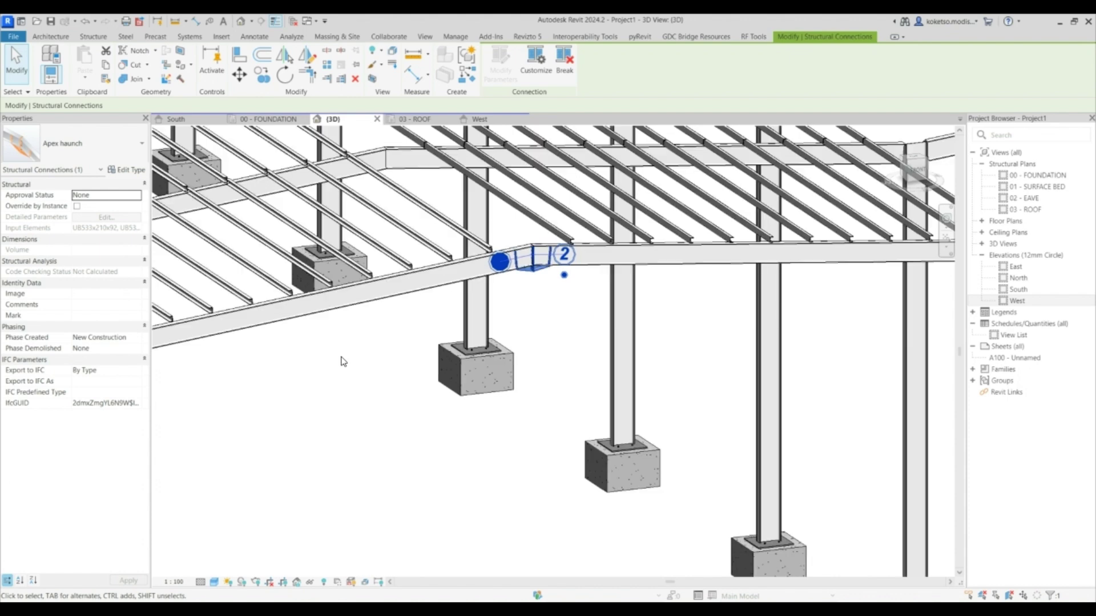
right_click(342, 362)
click(394, 86)
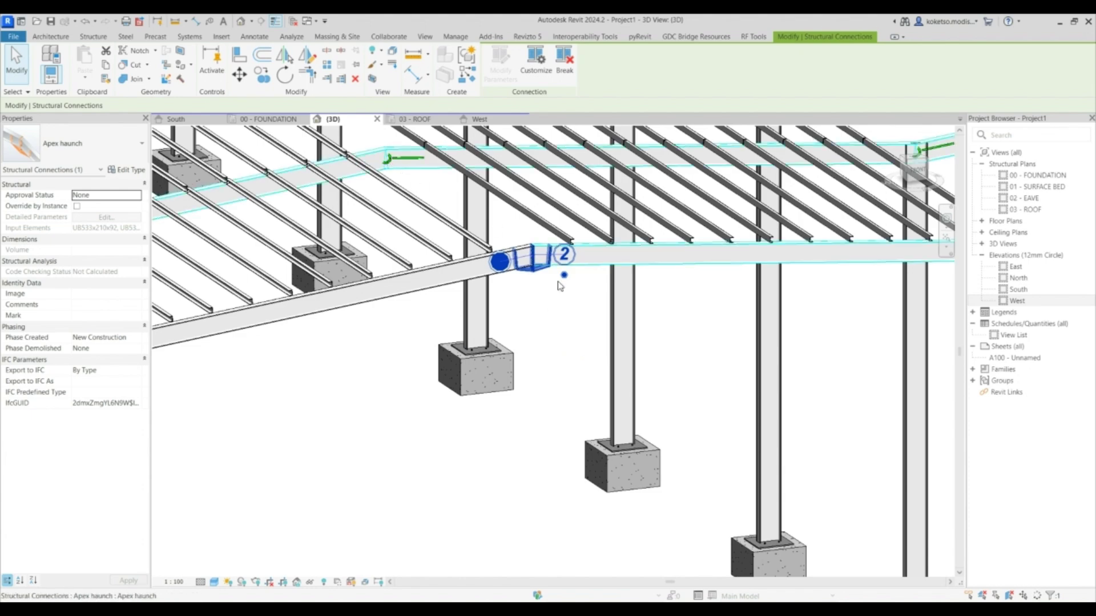
scroll(562, 342, down, 5)
click(559, 383)
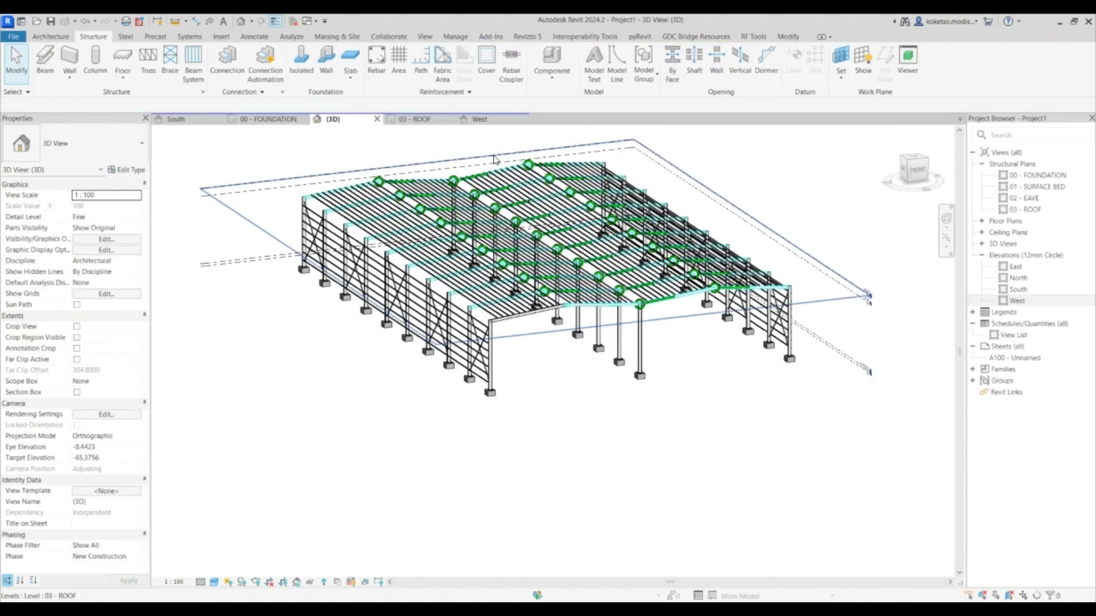
Inspect the propagated apex haunches across the roof frames and close up at the ridges
scroll(659, 279, up, 4)
scroll(659, 279, down, 5)
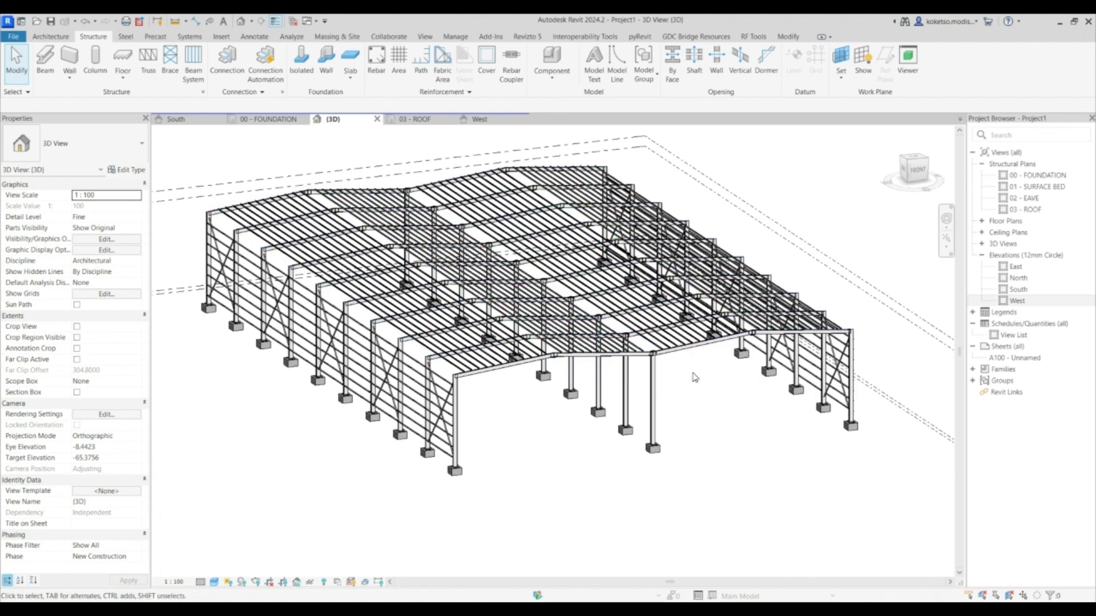
scroll(505, 352, up, 10)
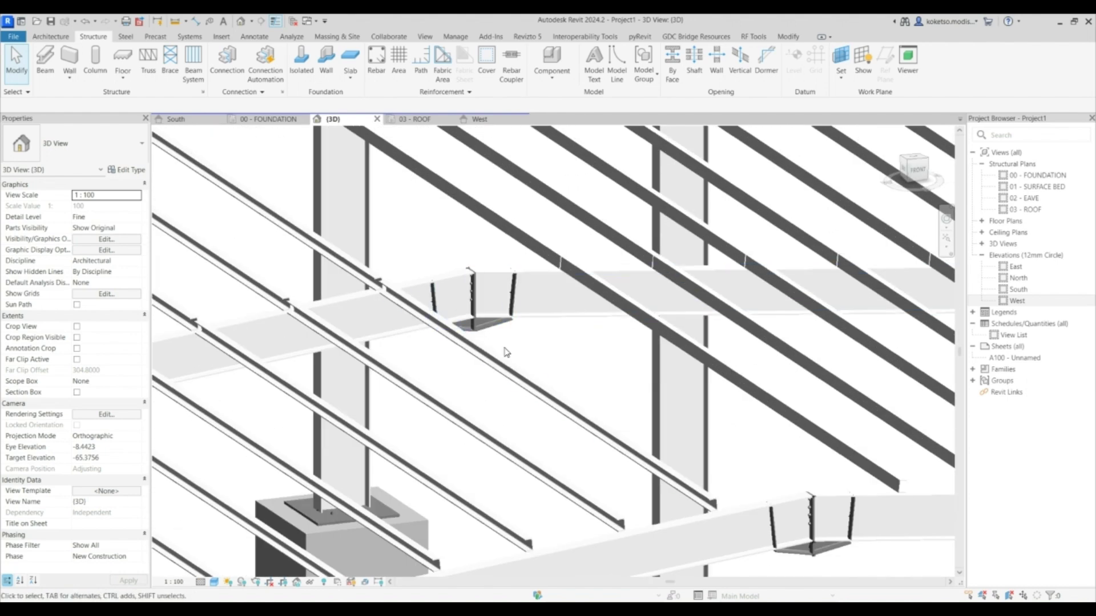
Place a "Knee of frame bolted, with haunch" structural connection between the front corner column and its rafter
scroll(542, 323, down, 7)
middle_drag(463, 426, 506, 340)
scroll(439, 318, up, 3)
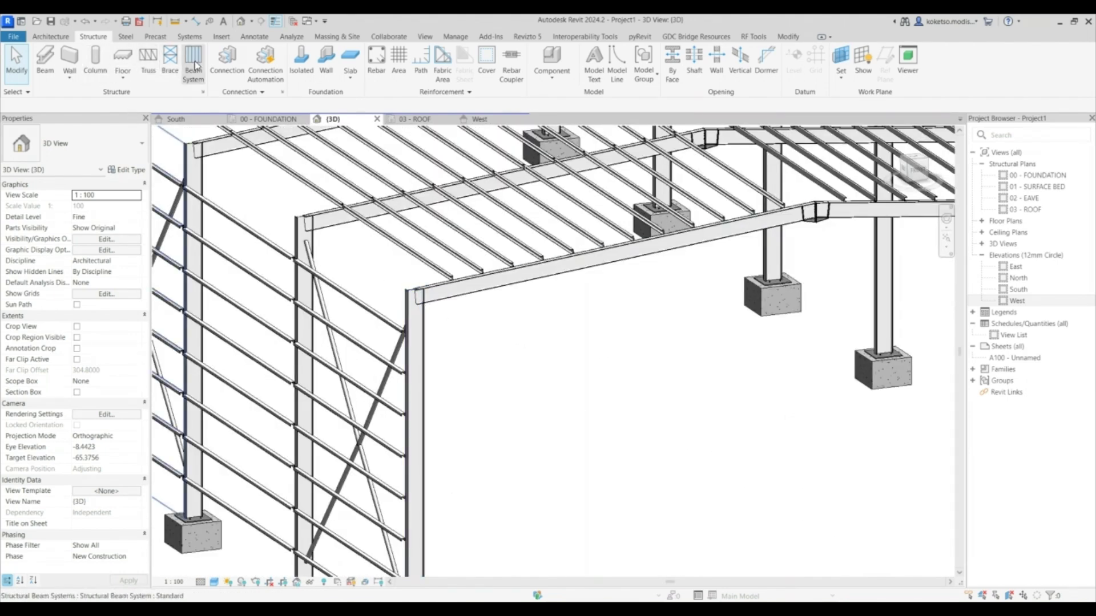
click(234, 65)
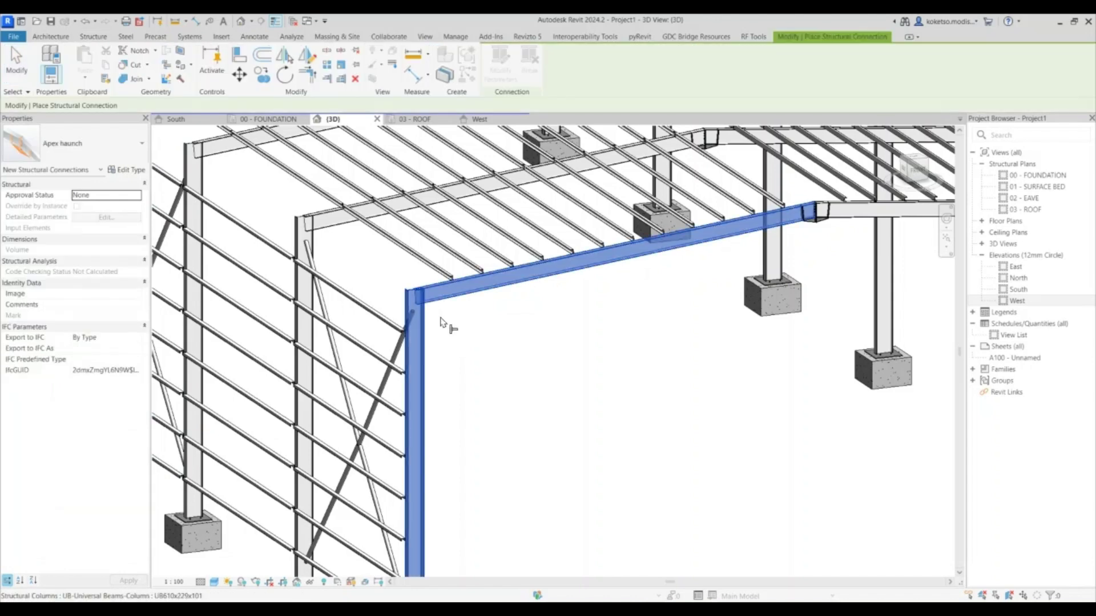
click(67, 154)
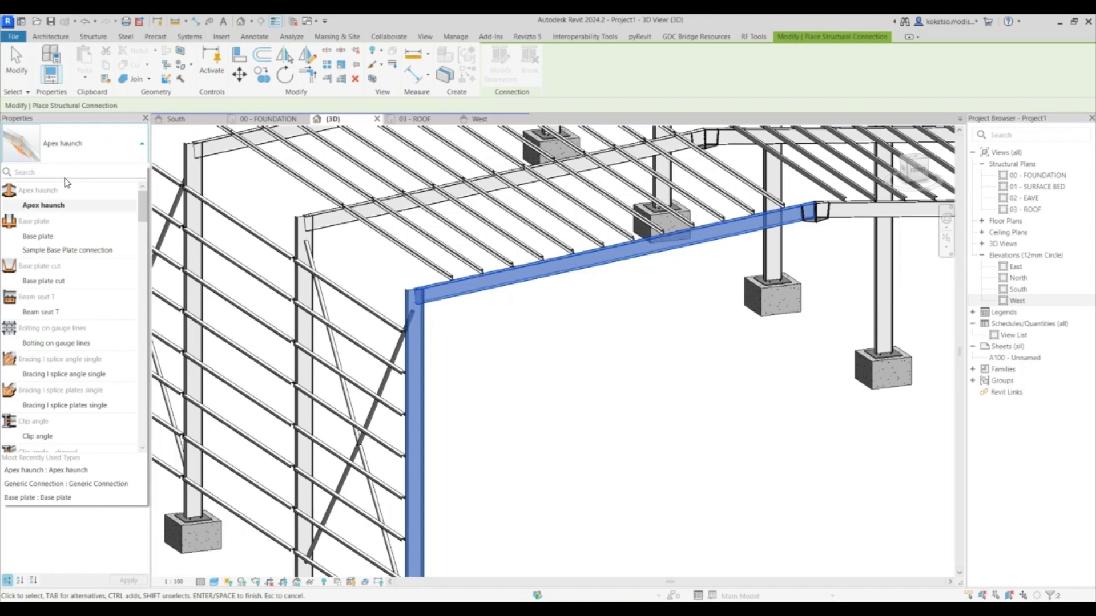
scroll(73, 319, down, 7)
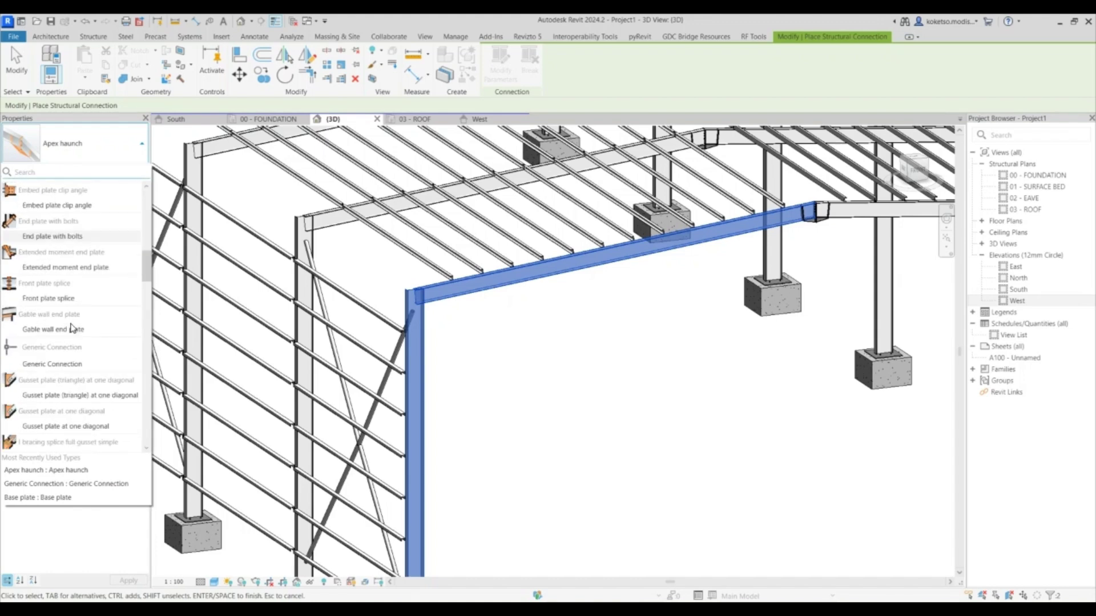
scroll(70, 325, up, 1)
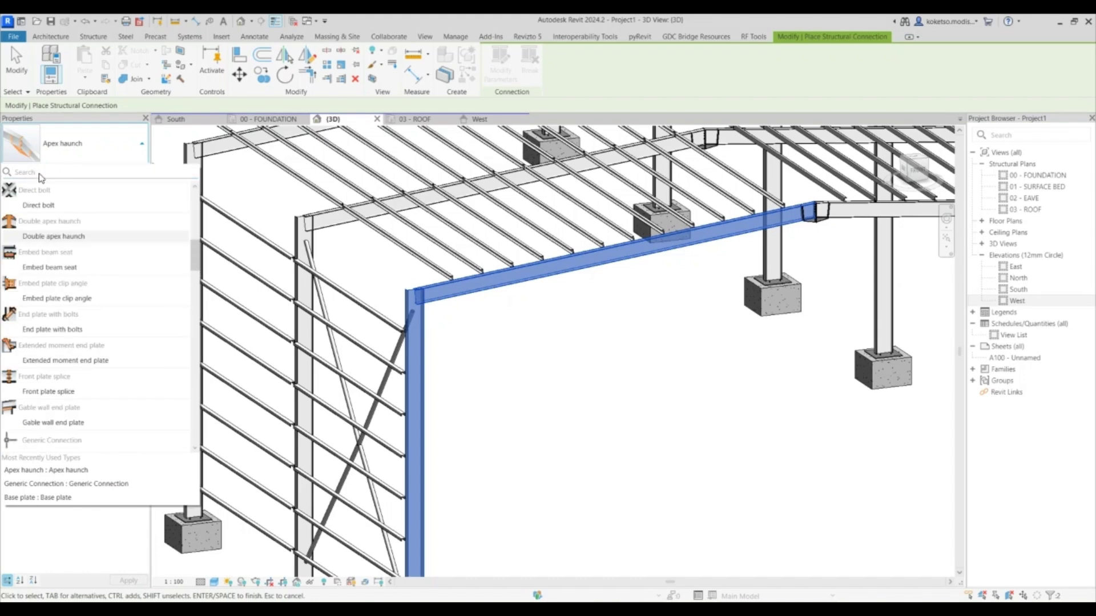
text(HAUNCH)
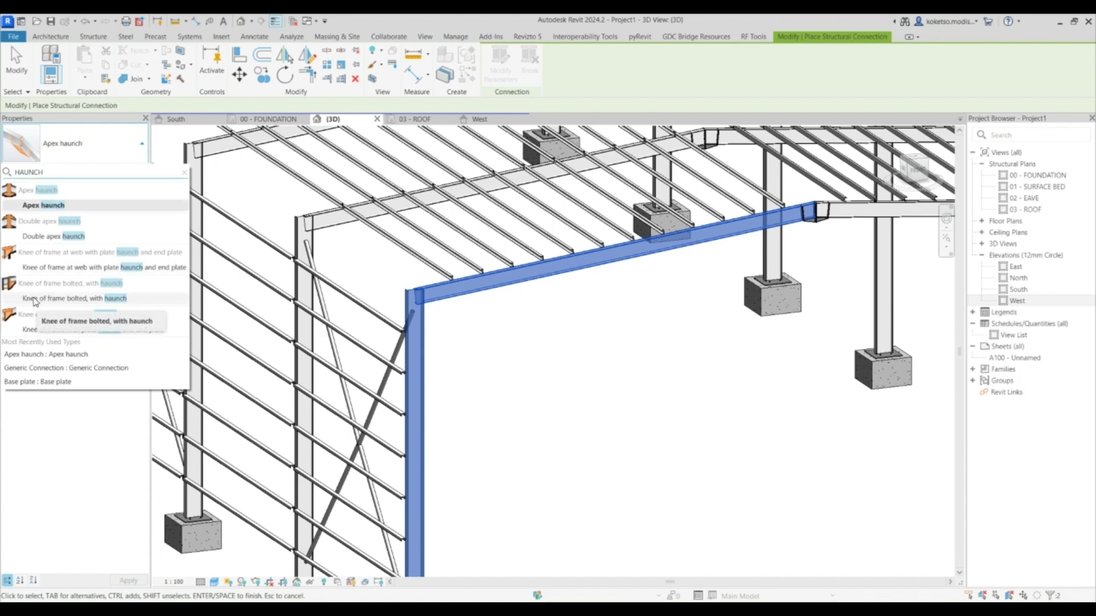
click(67, 298)
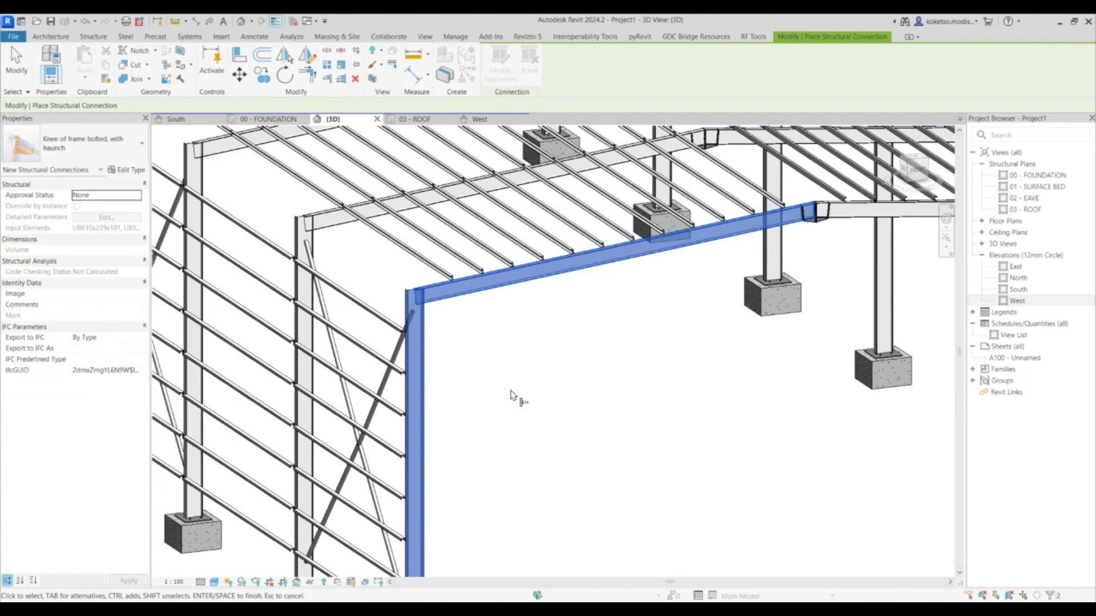
key(Return)
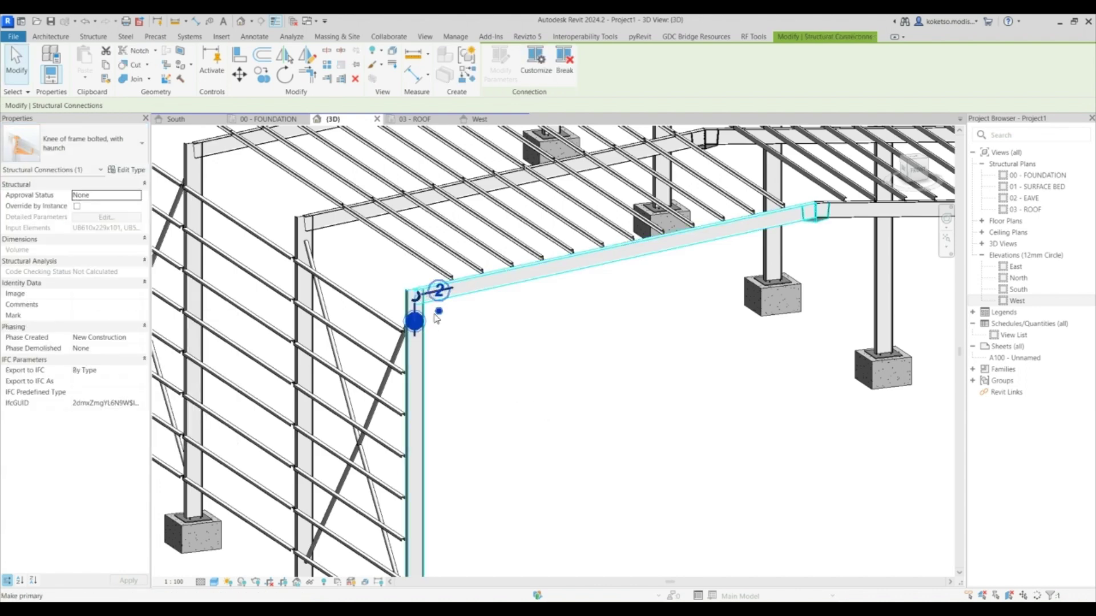
key(Escape)
Select the front corner's bolted haunched knee, propagate it to the matching column-rafter joints and clear the selection
scroll(446, 331, up, 3)
click(442, 320)
shift+middle_drag(442, 319, 563, 411)
key(Escape)
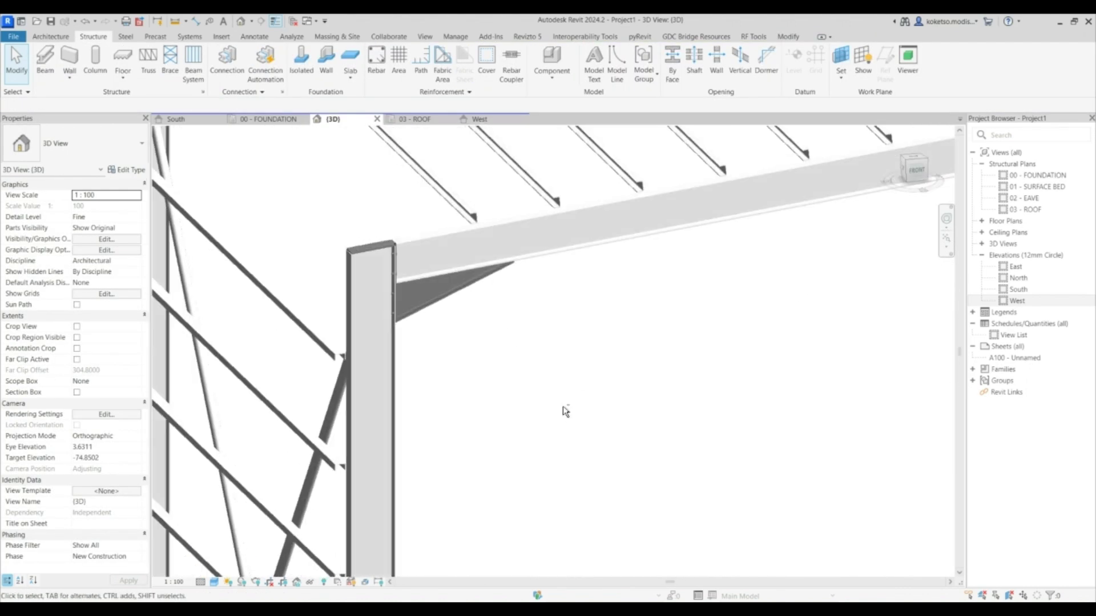
click(429, 299)
scroll(466, 362, down, 2)
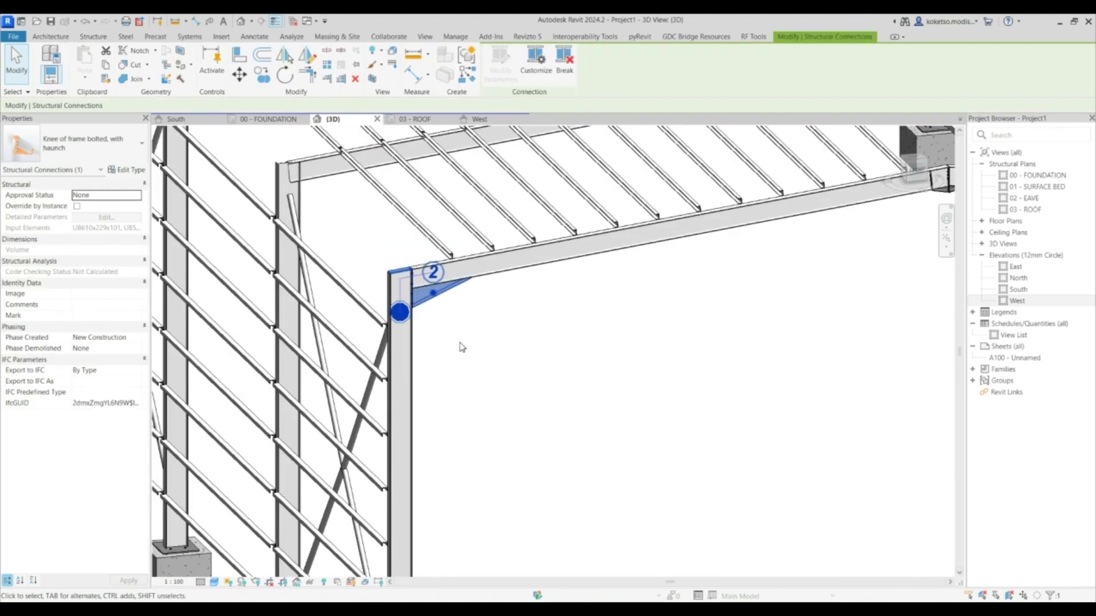
right_click(462, 347)
click(517, 345)
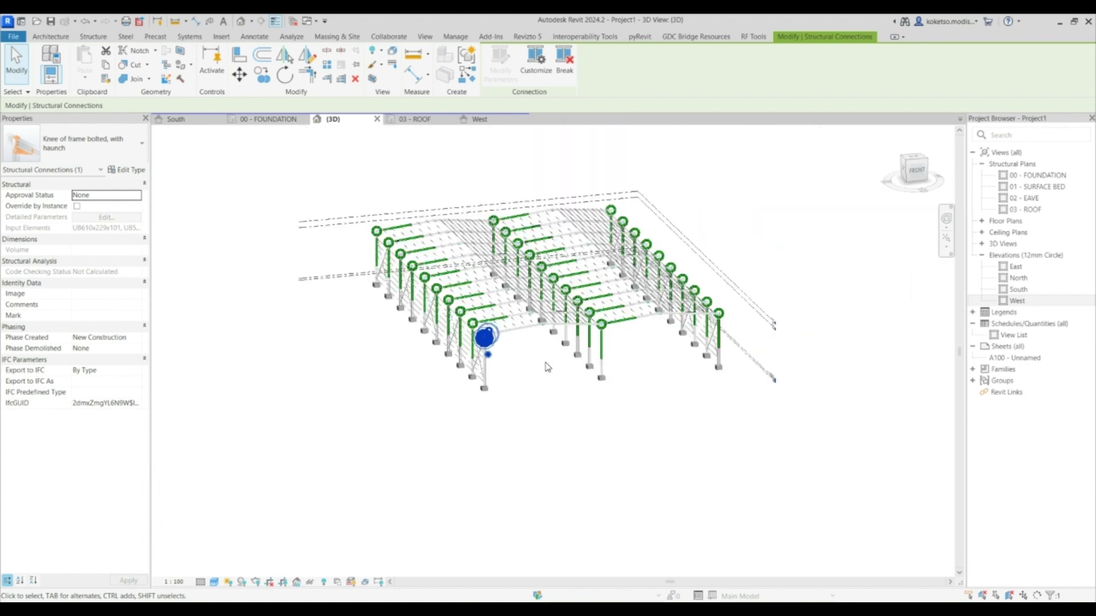
scroll(546, 367, up, 3)
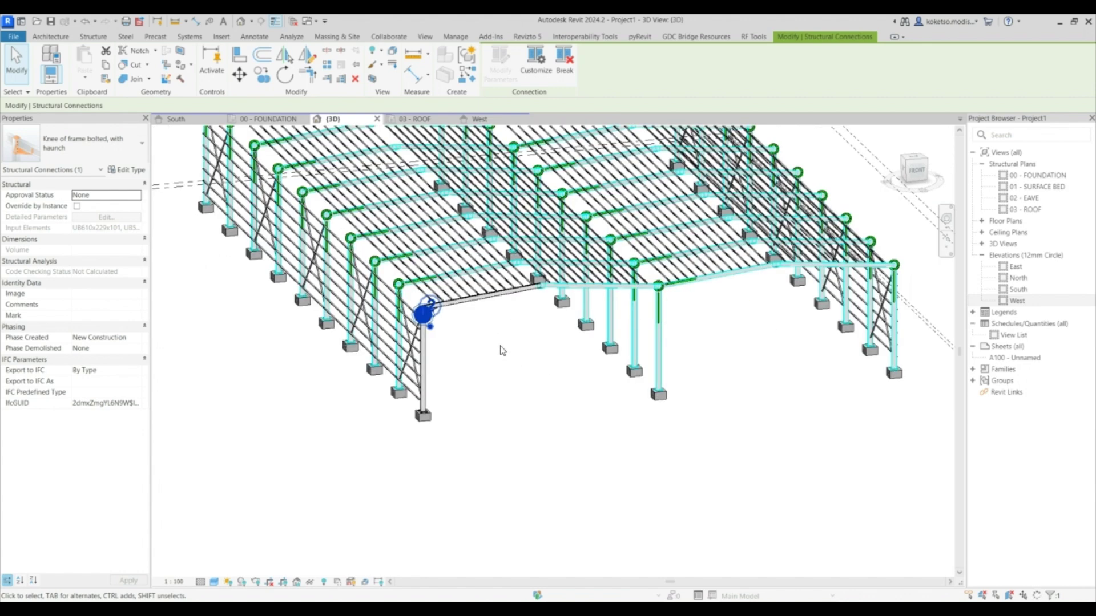
click(500, 350)
Inspect the propagated haunched knees across the building in 3D and close up at the valley columns
scroll(511, 372, down, 4)
shift+middle_drag(499, 400, 528, 404)
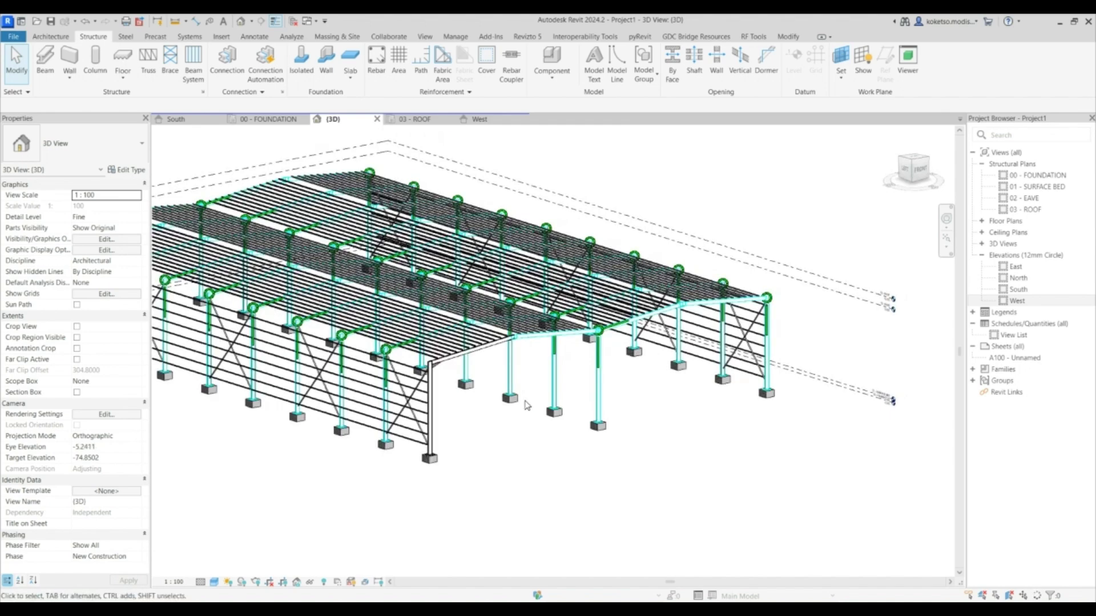
scroll(502, 409, up, 2)
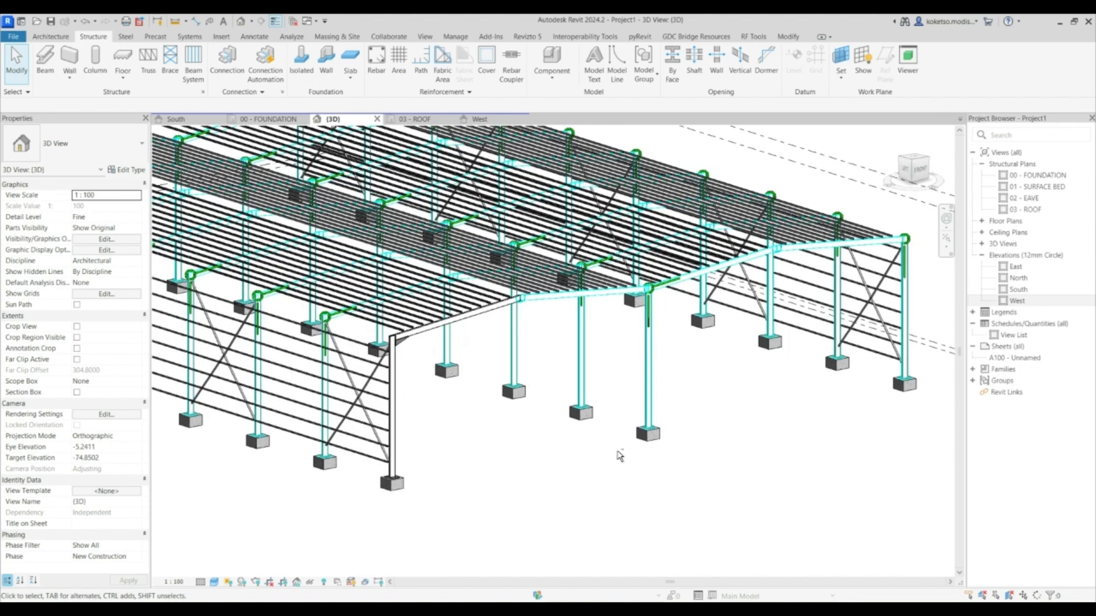
shift+middle_drag(611, 399, 615, 404)
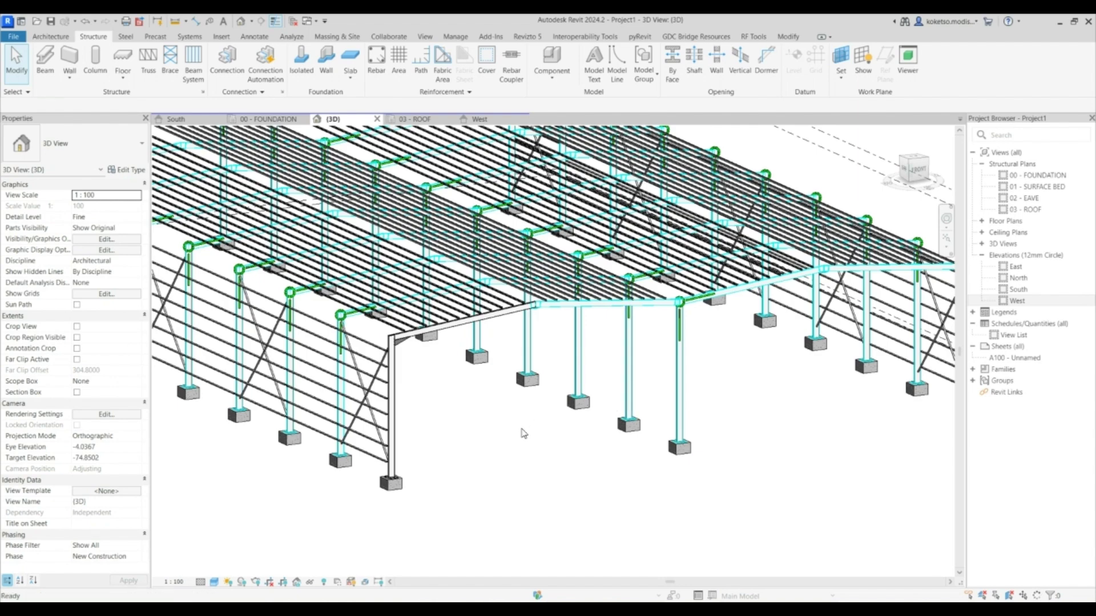
key(Return)
key(Escape)
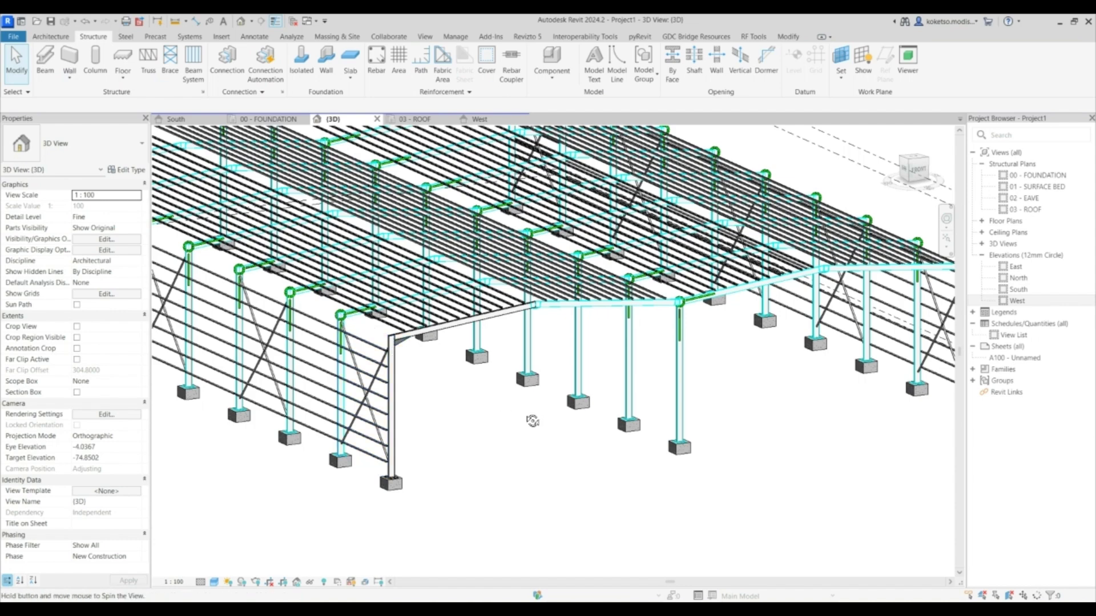
shift+middle_drag(522, 415, 532, 461)
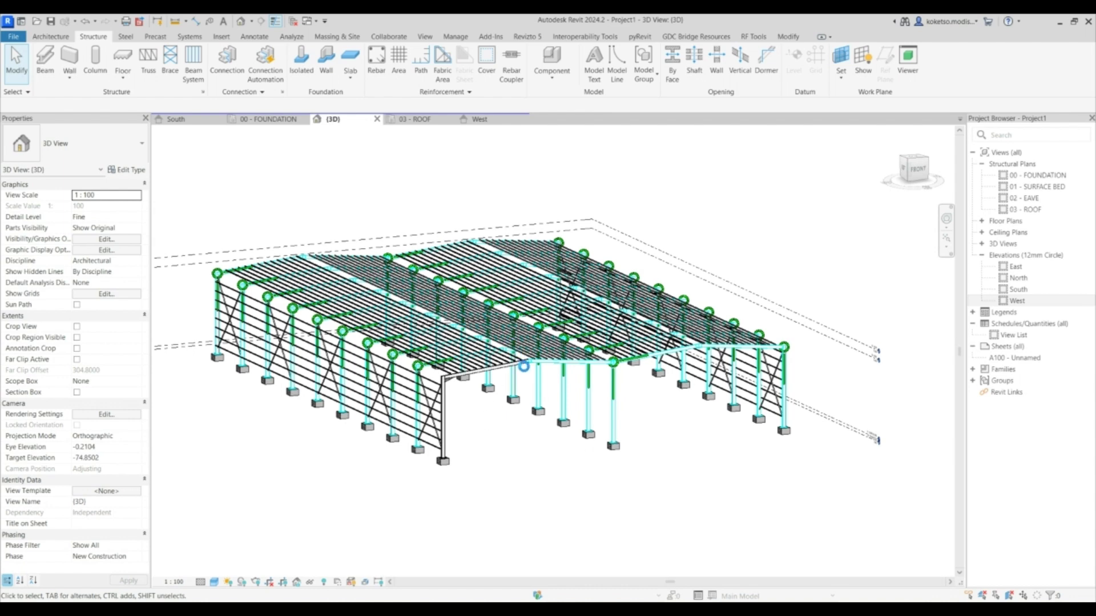
scroll(524, 366, up, 5)
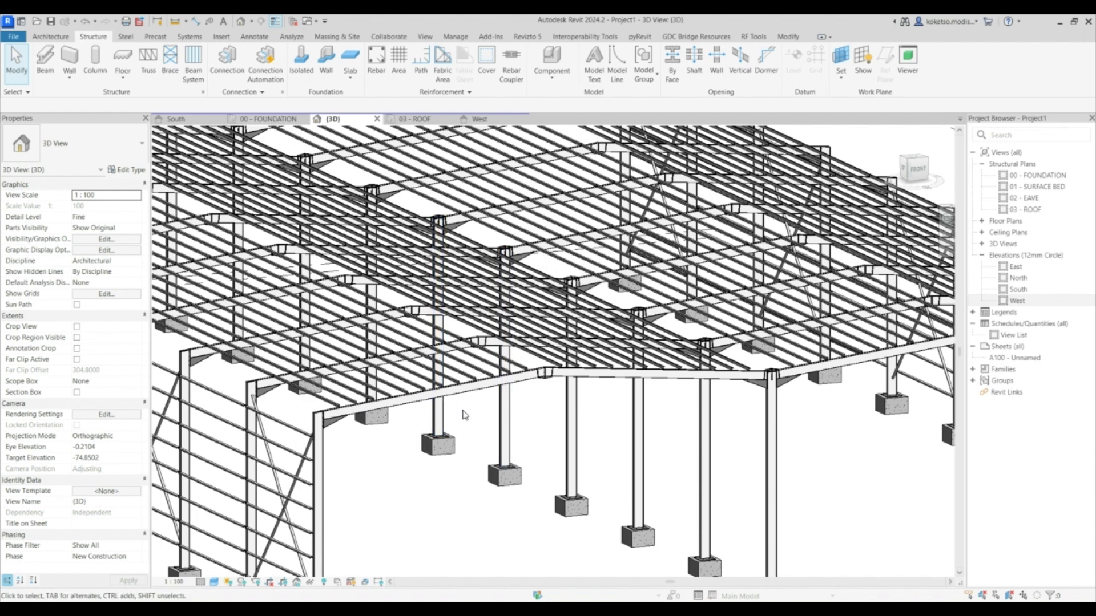
scroll(459, 397, down, 4)
shift+middle_drag(459, 399, 645, 511)
scroll(613, 392, up, 6)
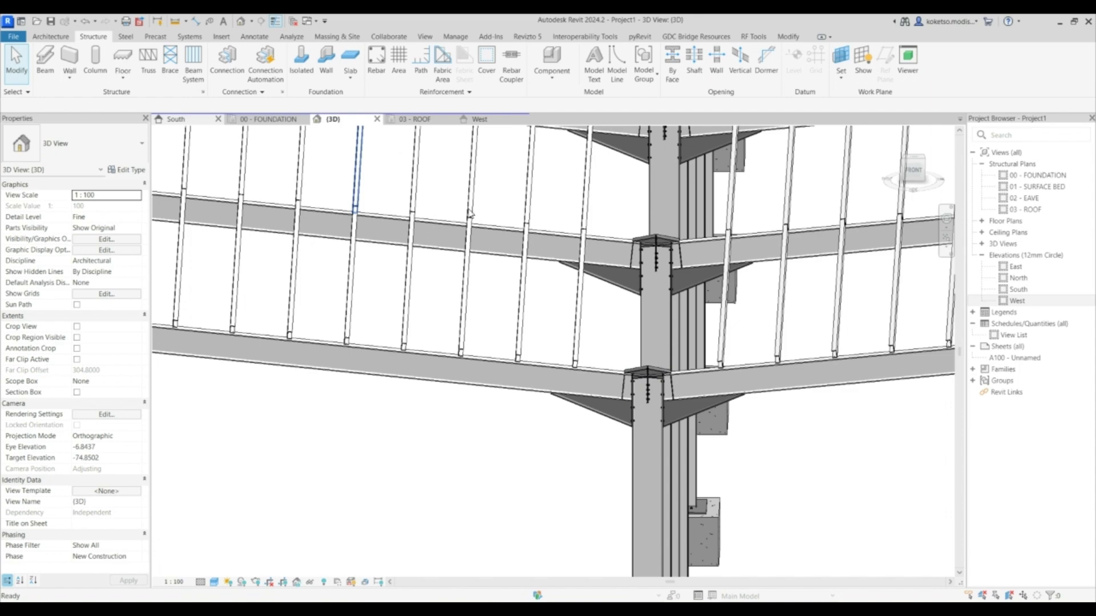
In the South elevation, turn on the visibility of all Structural Connections subcategories from Anchors to Welds
key(ctrl+Tab)
scroll(443, 335, up, 6)
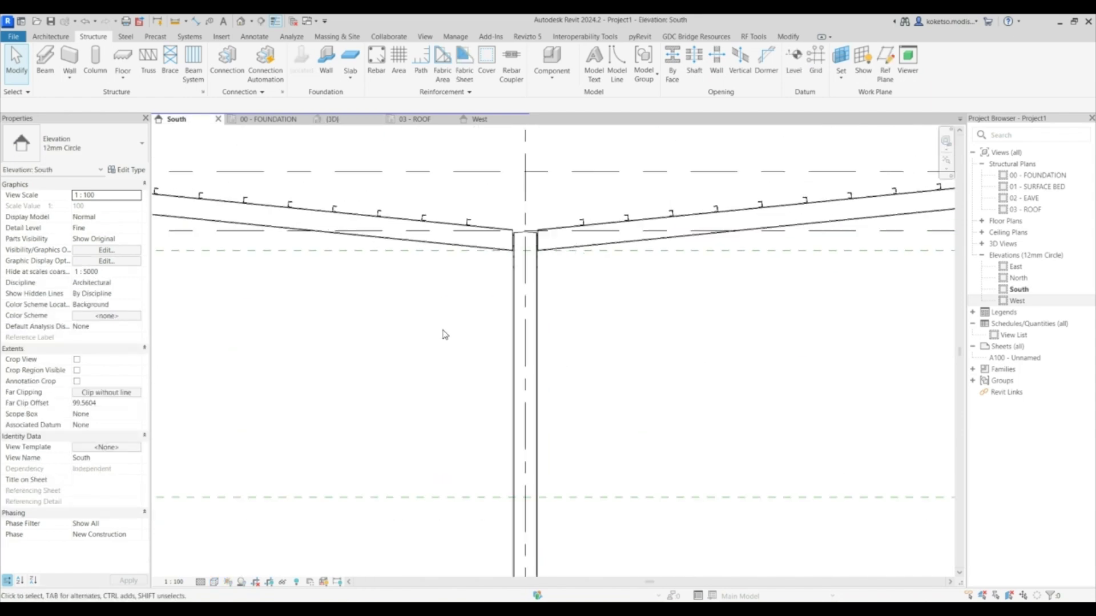
key(g)
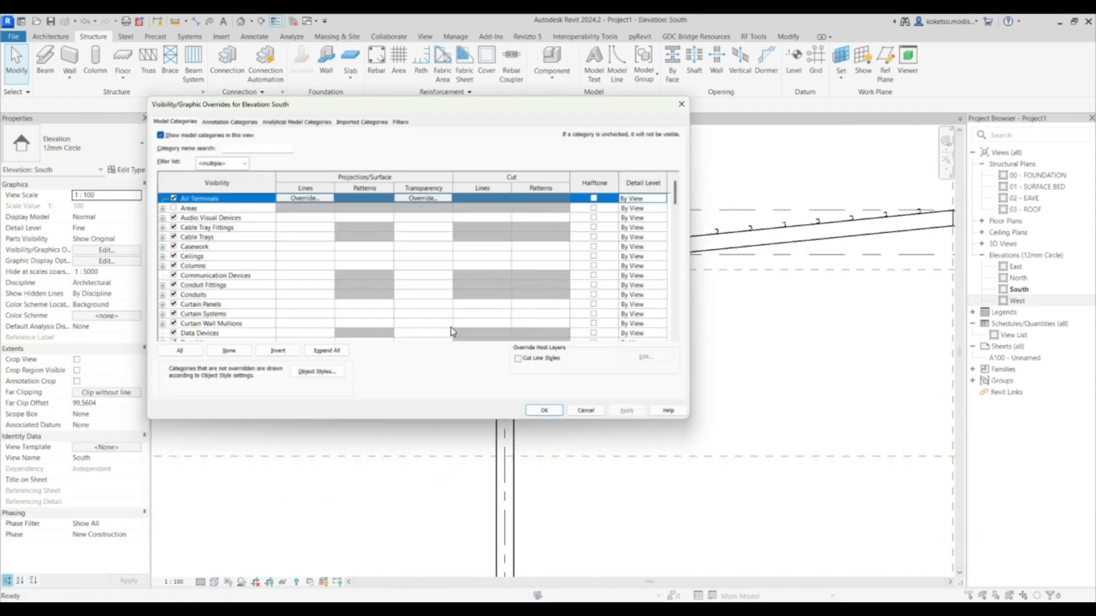
click(201, 244)
key(s)
scroll(196, 311, down, 6)
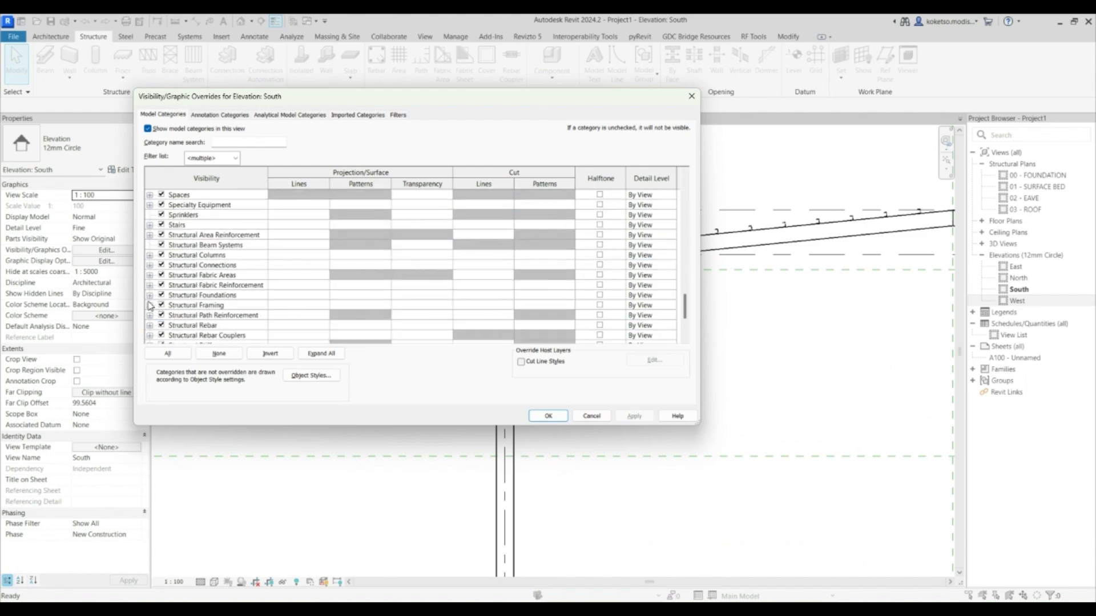
scroll(154, 299, down, 1)
click(150, 235)
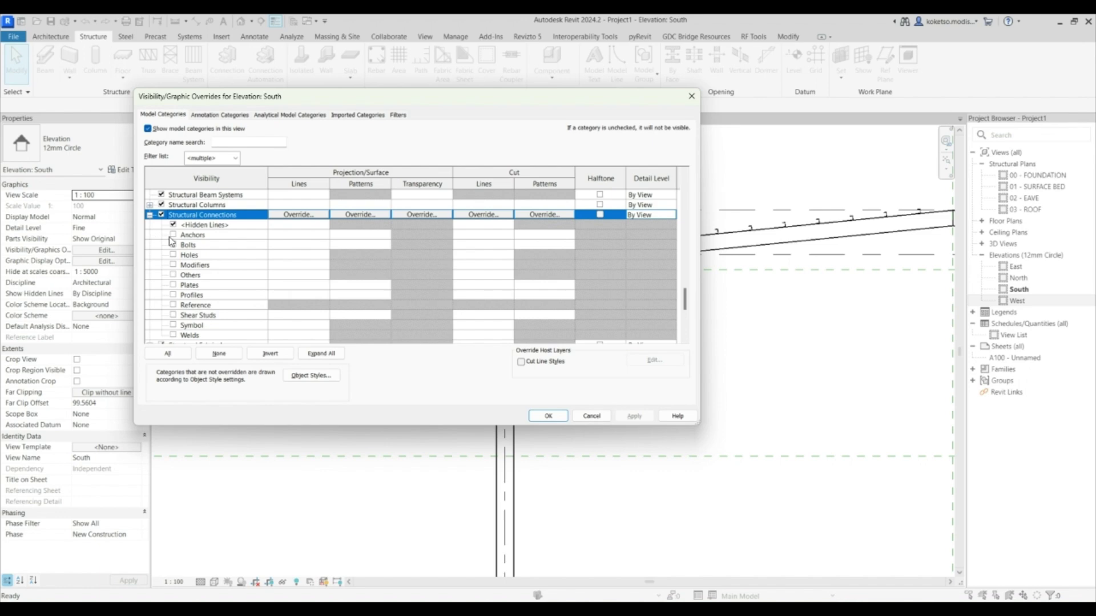
click(194, 234)
scroll(203, 303, down, 1)
shift+click(196, 305)
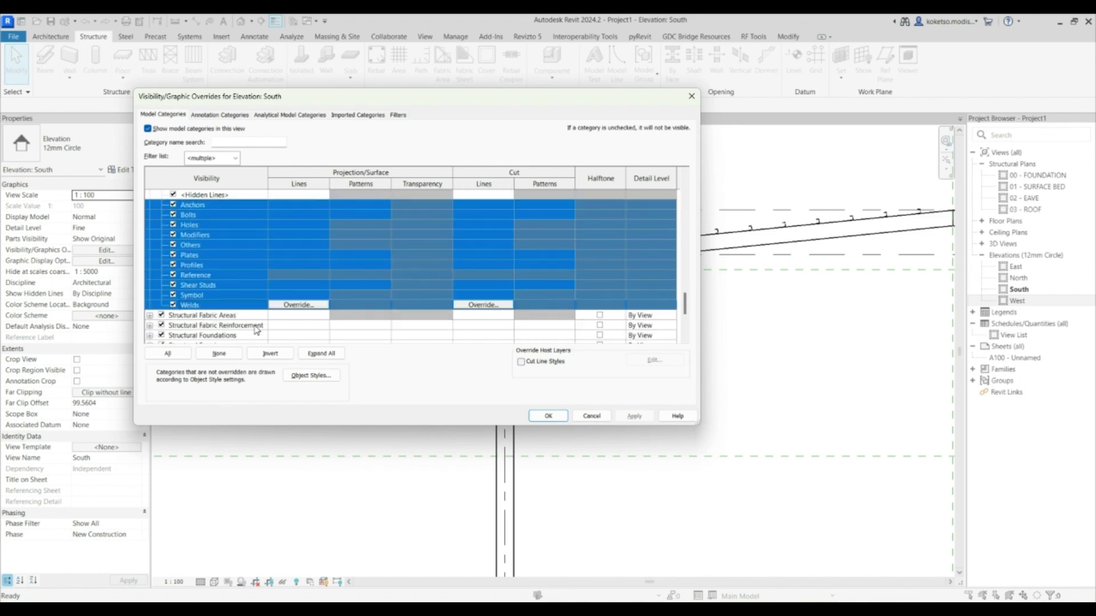
click(549, 417)
Delete the superfluous apex haunches at the valley column tops in the South elevation
scroll(502, 263, up, 5)
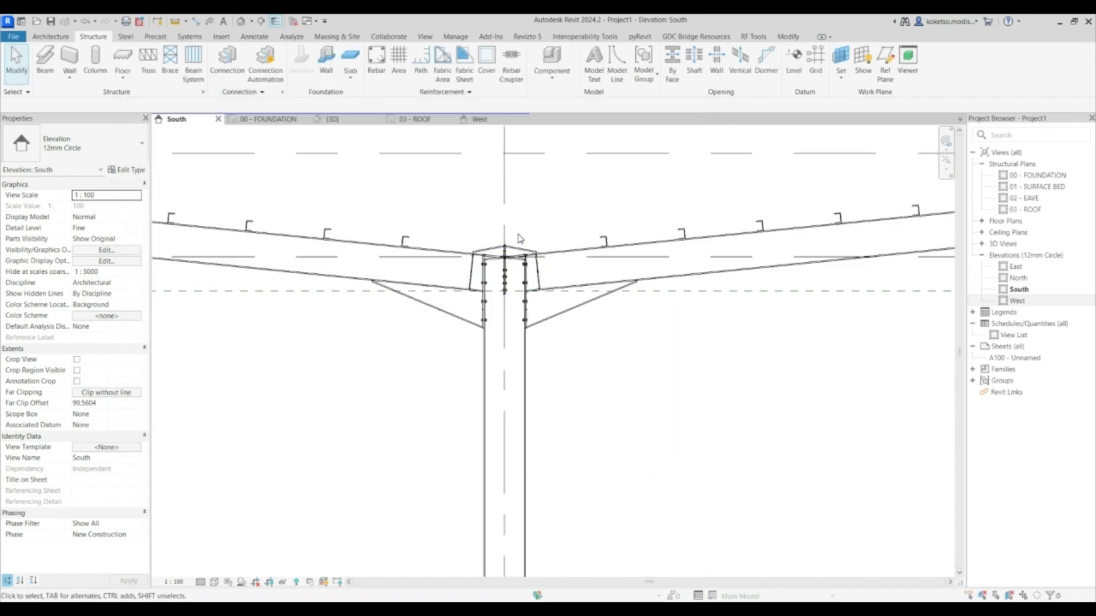
click(536, 241)
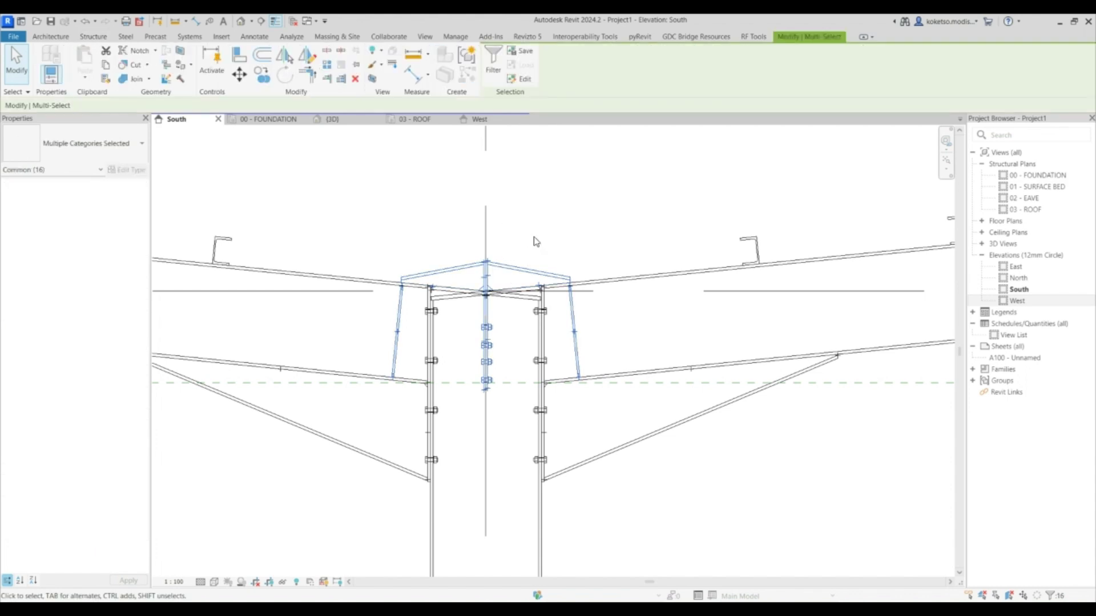
click(532, 266)
scroll(511, 285, down, 3)
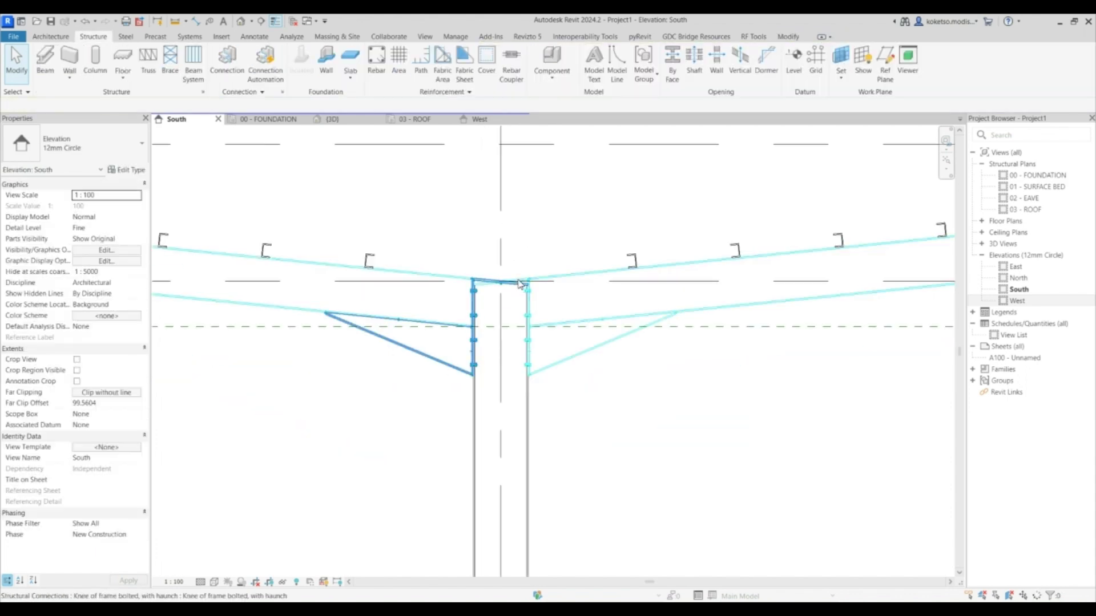
Select the rafter beside the valley column, then examine the valley column tops and their crossing knee plates in 3D
click(441, 276)
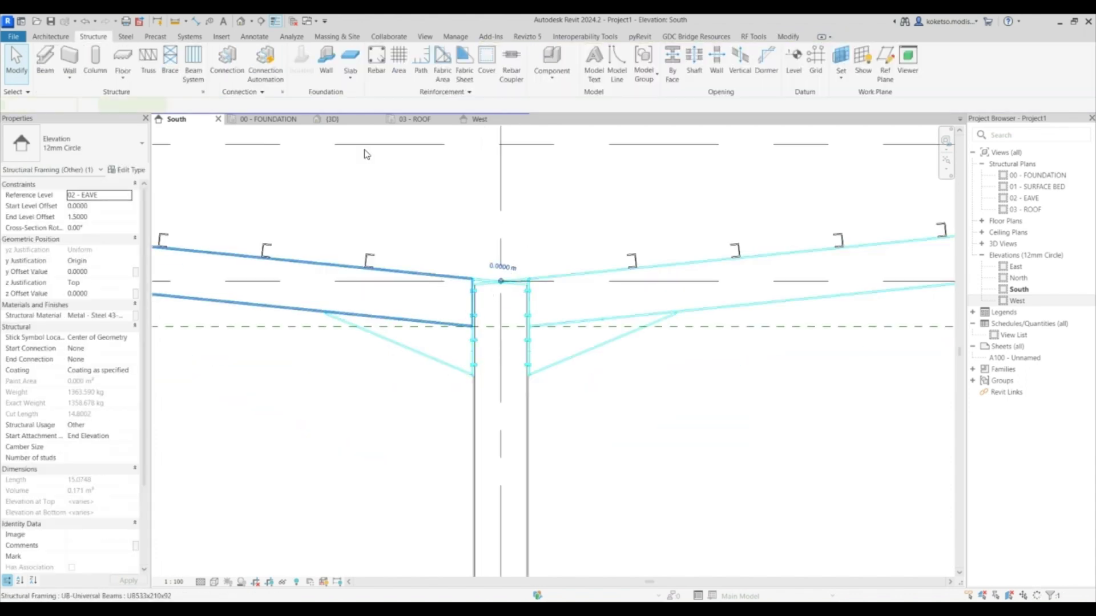
click(354, 120)
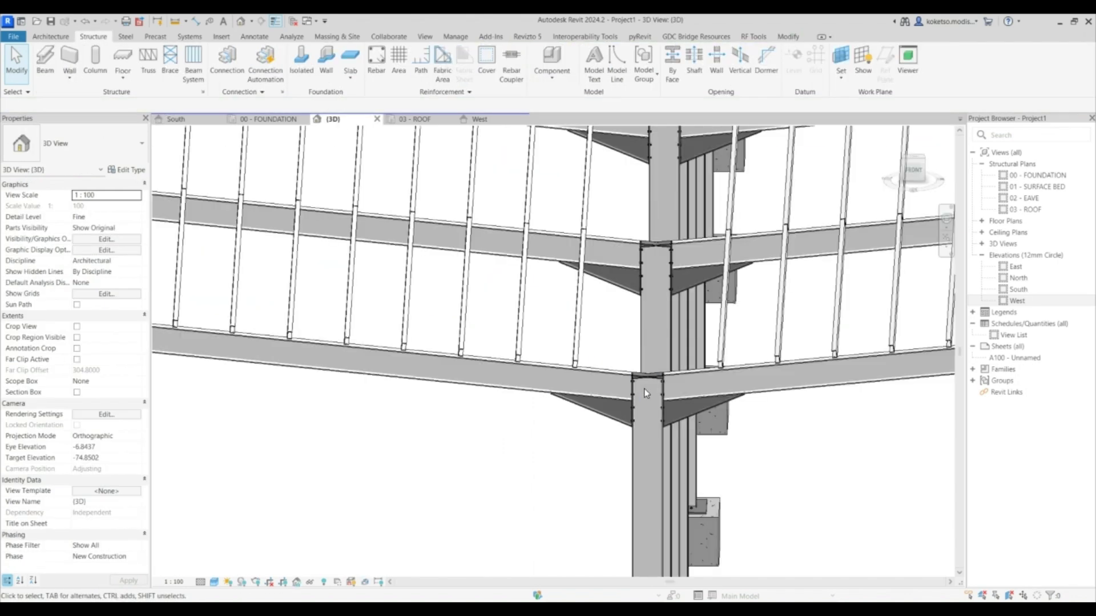
scroll(640, 368, up, 5)
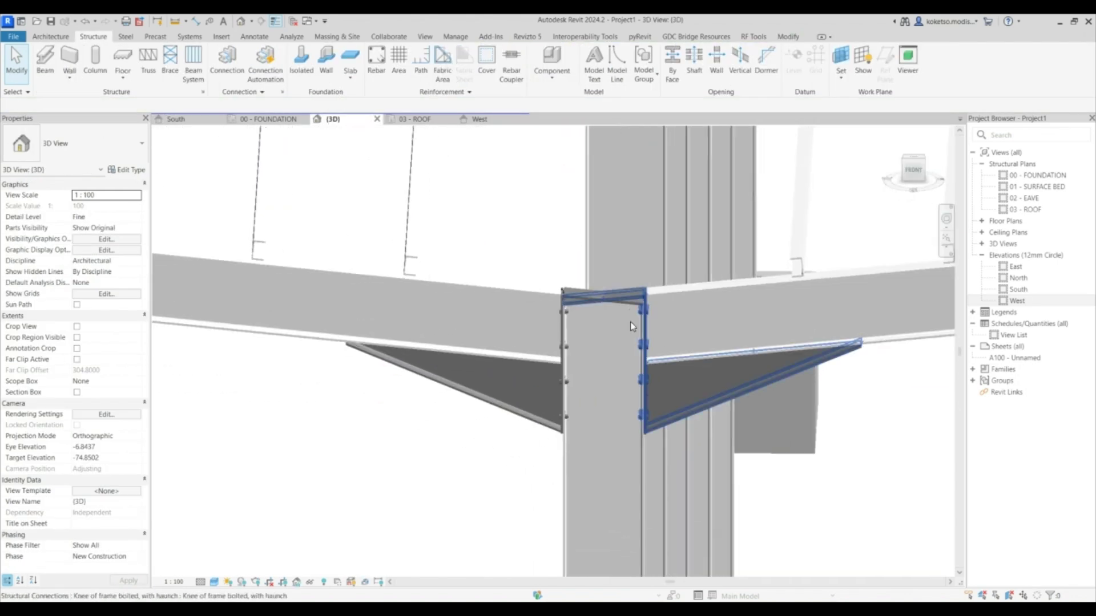
scroll(525, 329, down, 4)
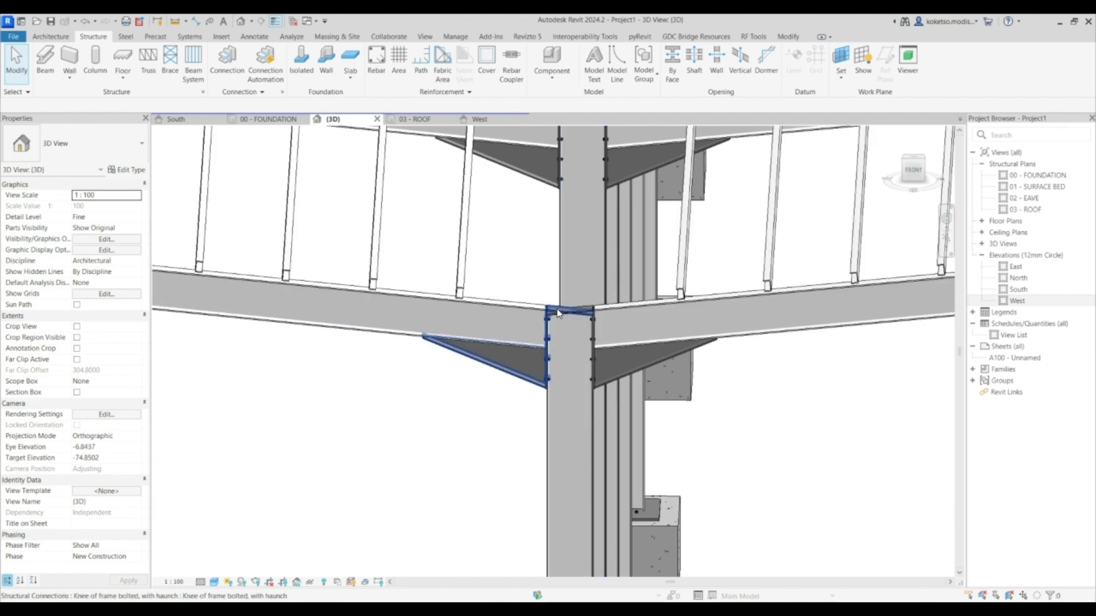
In the South elevation, delete the haunched knees joining the valley columns to the rafters on their west side
click(177, 119)
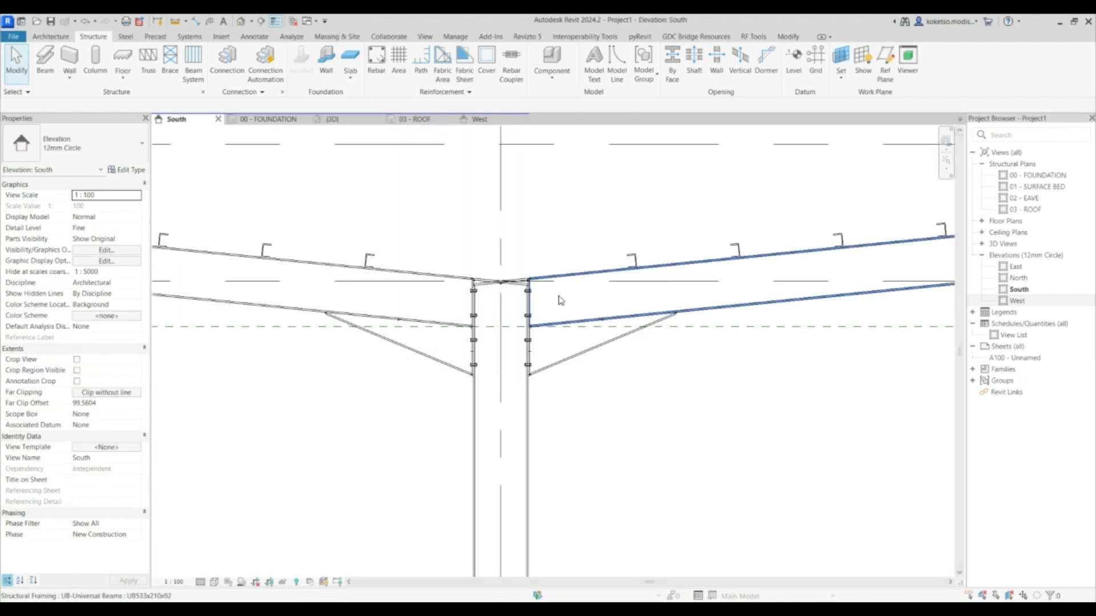
drag(555, 200, 517, 258)
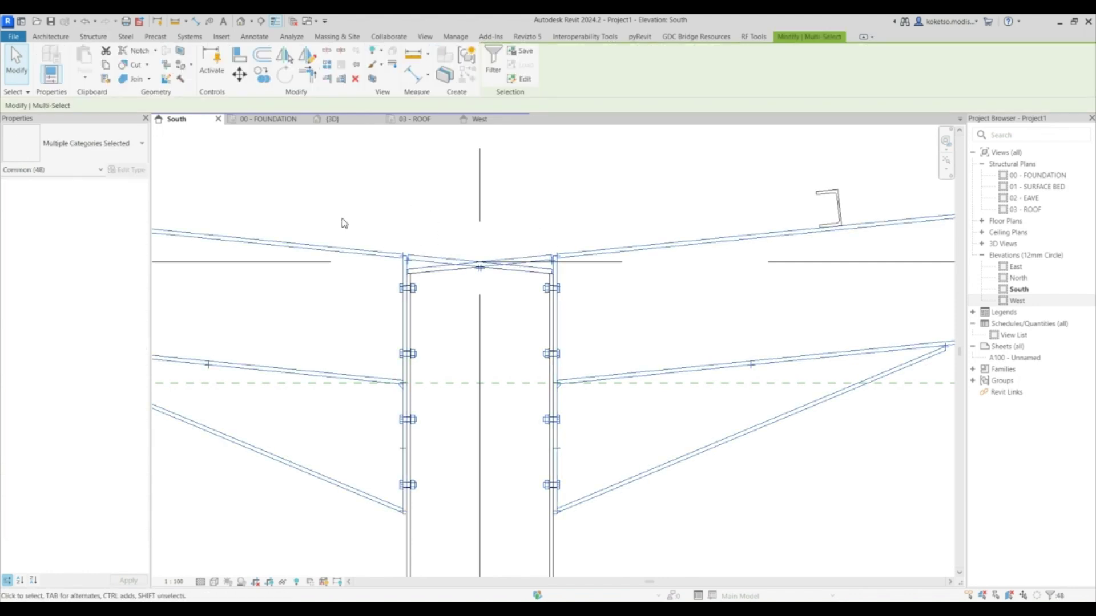
click(423, 260)
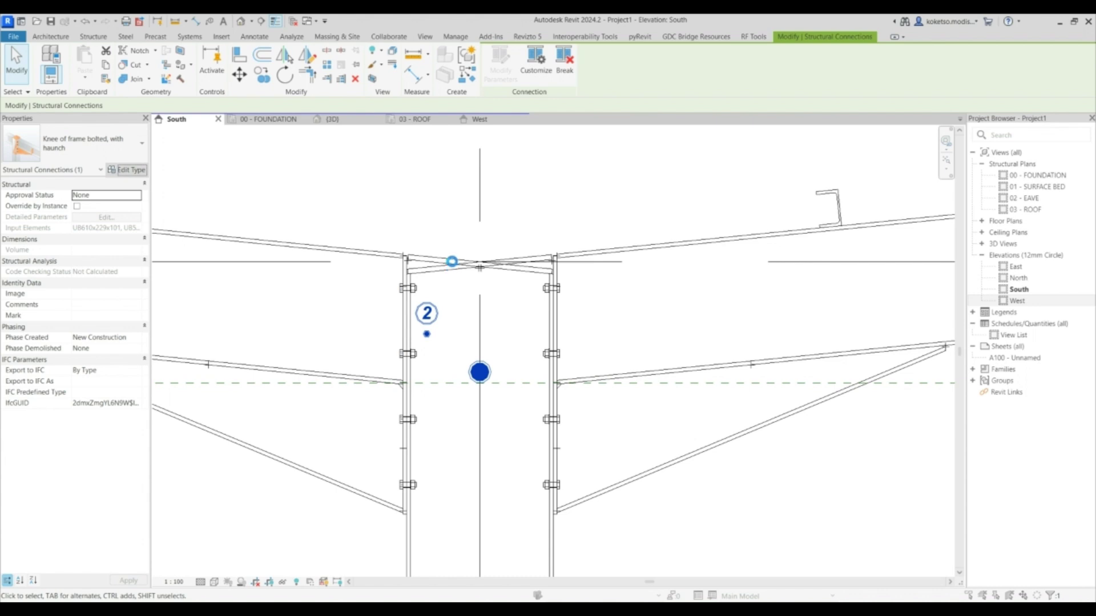
key(Escape)
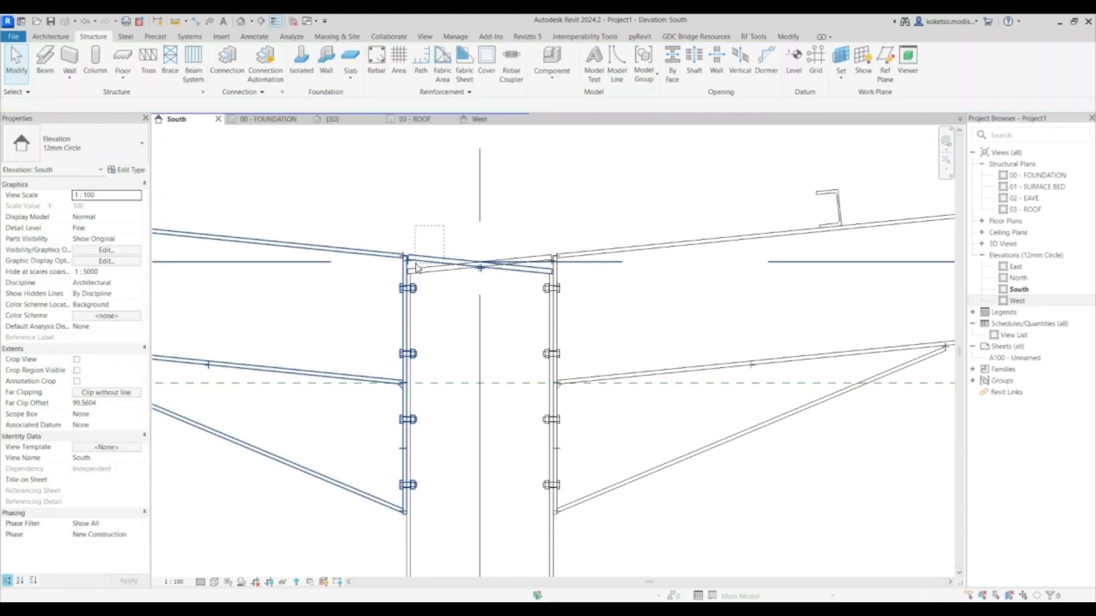
click(446, 235)
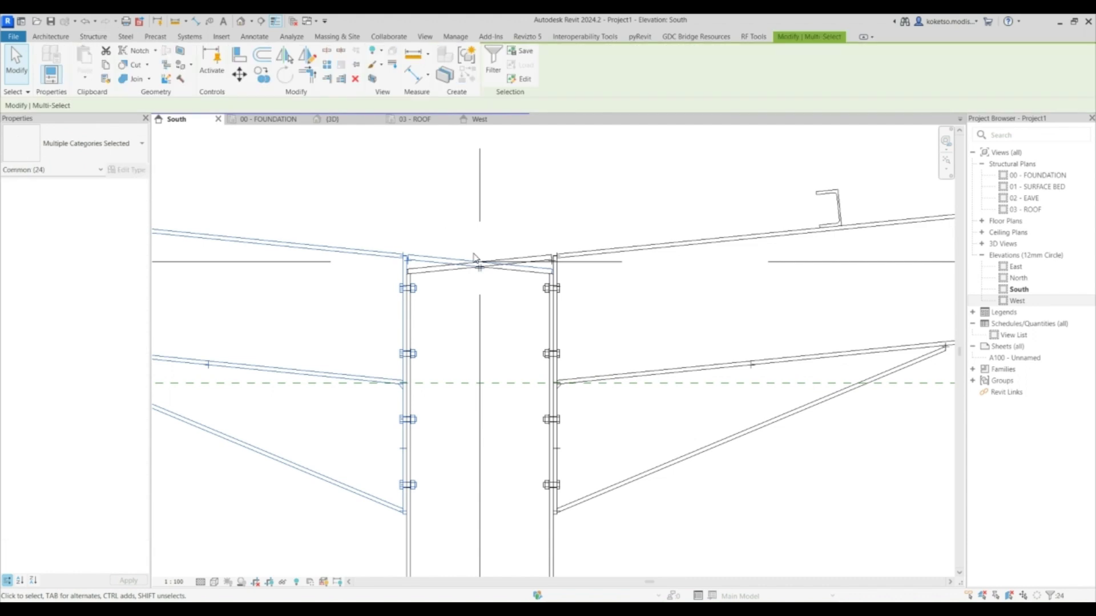
key(Delete)
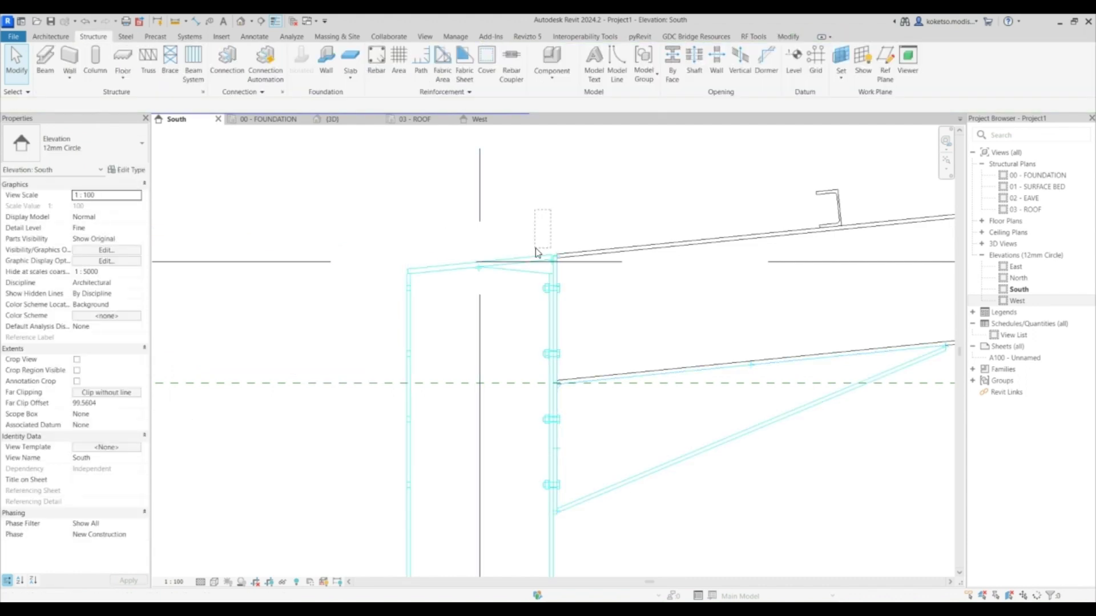
Delete the remaining haunched knees joining the valley columns to the rafters on their east side in the South elevation
scroll(563, 224, down, 3)
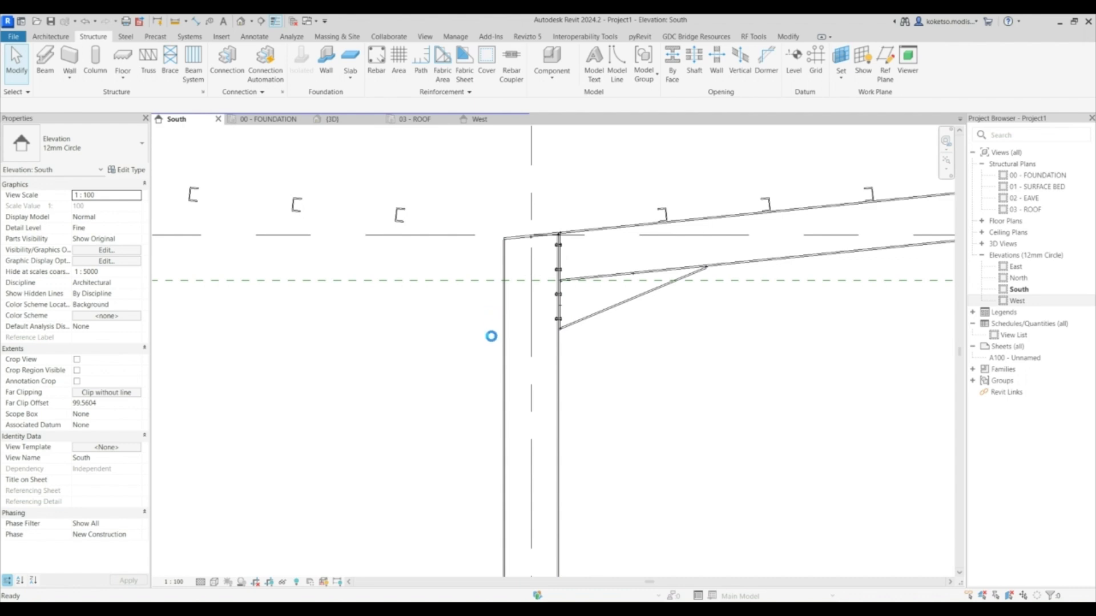
scroll(410, 445, down, 1)
drag(449, 443, 423, 319)
drag(694, 428, 652, 360)
key(Delete)
scroll(570, 343, down, 4)
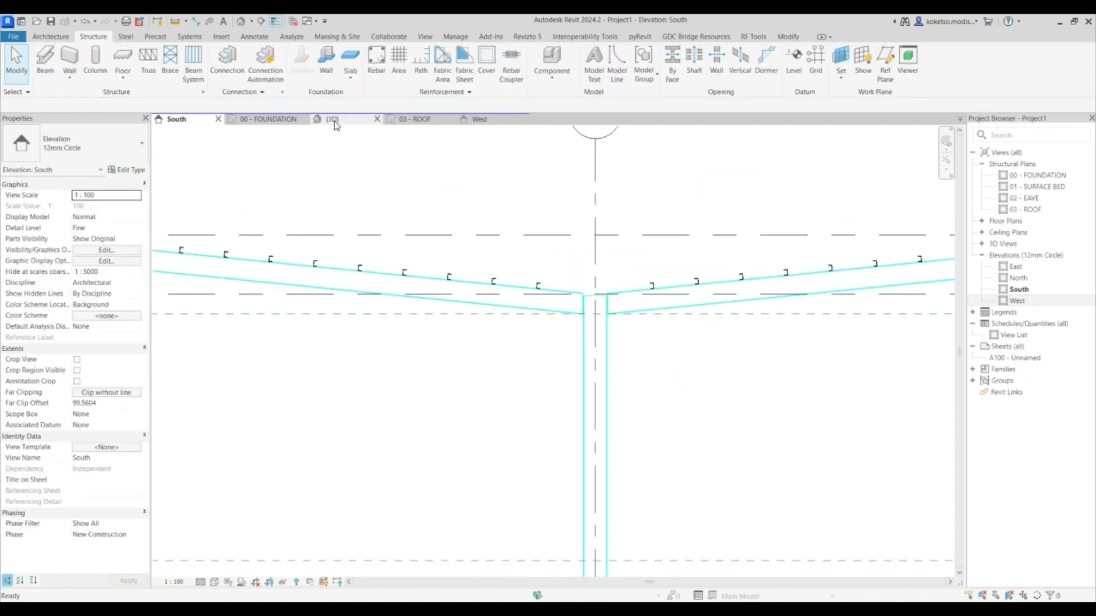
In the 3D view, delete the leftover haunched knees and apex haunches at the two rearmost valley columns
key(ctrl+Tab)
scroll(578, 301, down, 5)
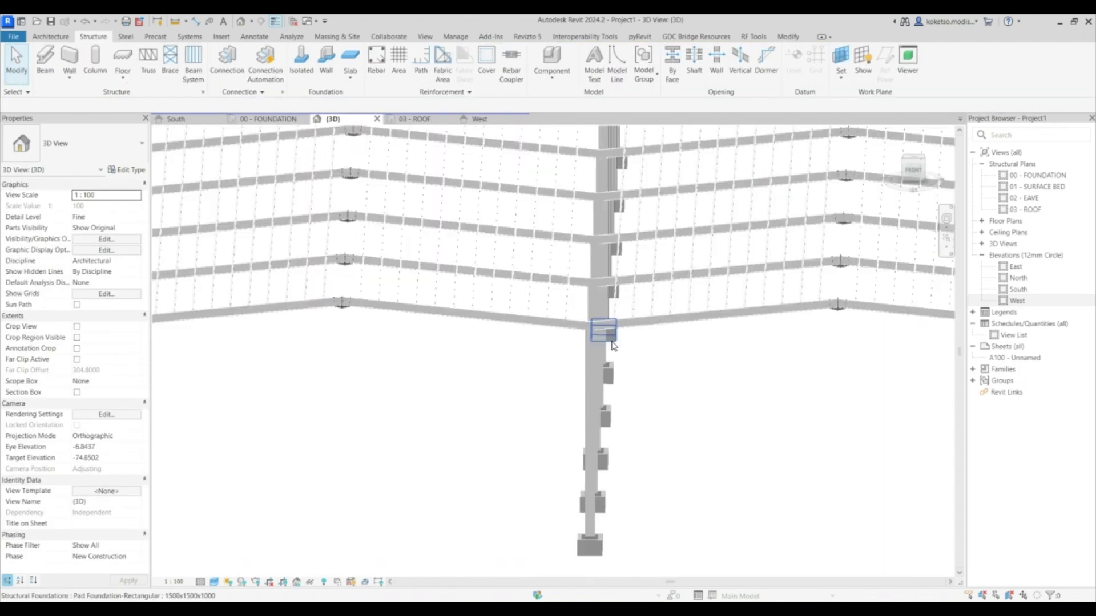
shift+middle_drag(610, 325, 644, 343)
scroll(502, 200, up, 8)
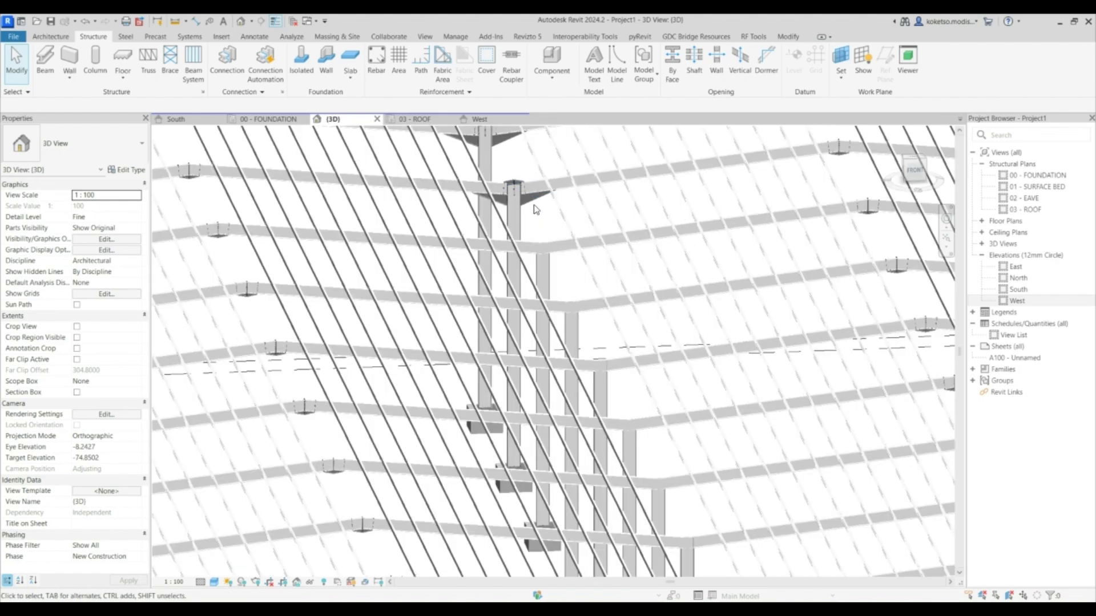
click(497, 208)
scroll(500, 208, up, 3)
ctrl+click(495, 208)
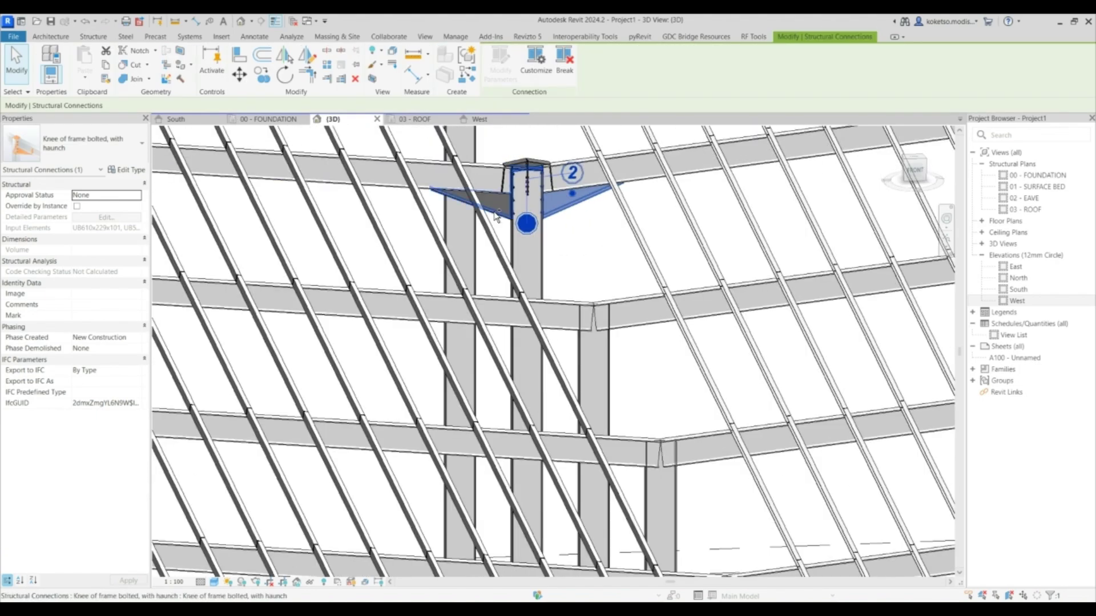
ctrl+click(541, 164)
scroll(550, 293, down, 3)
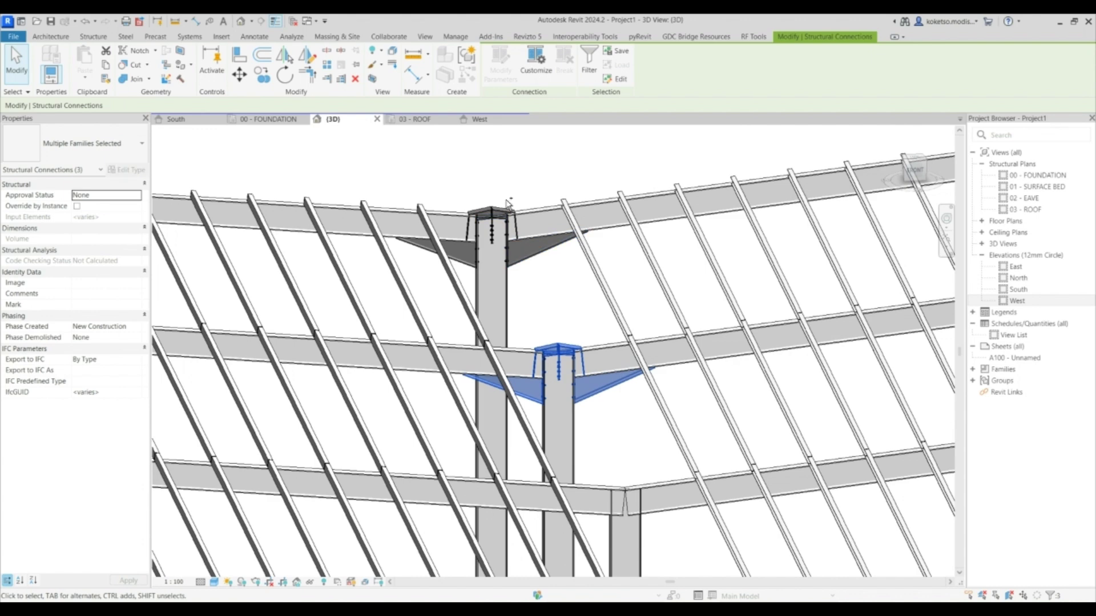
ctrl+click(548, 244)
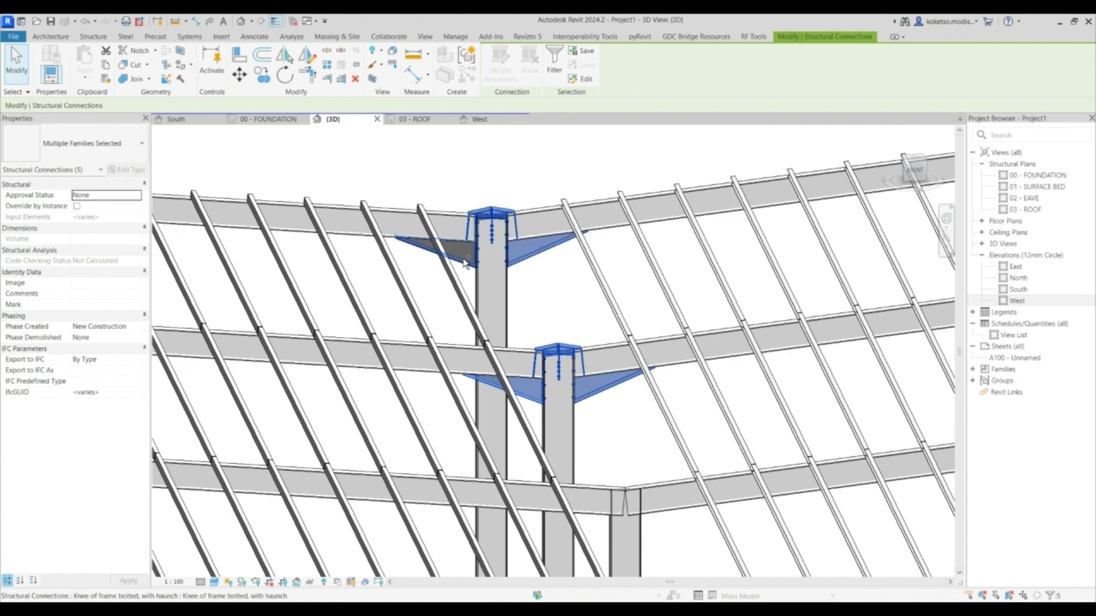
ctrl+click(442, 250)
key(Delete)
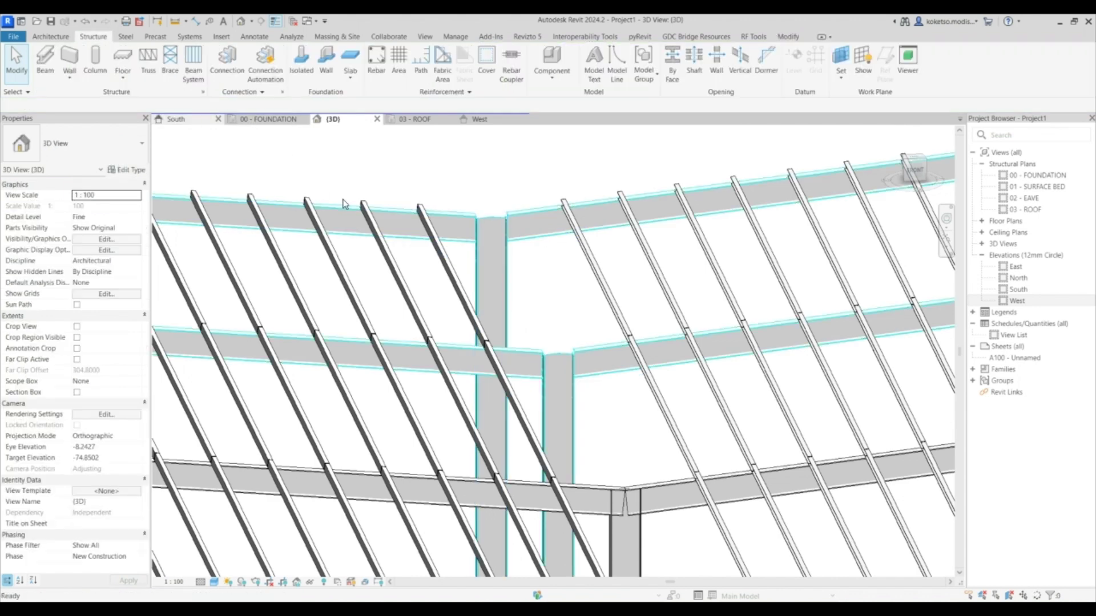
Check how far the South elevation's view depth reaches across the building in the 00 - FOUNDATION plan
key(ctrl+Tab)
key(ctrl+Tab)
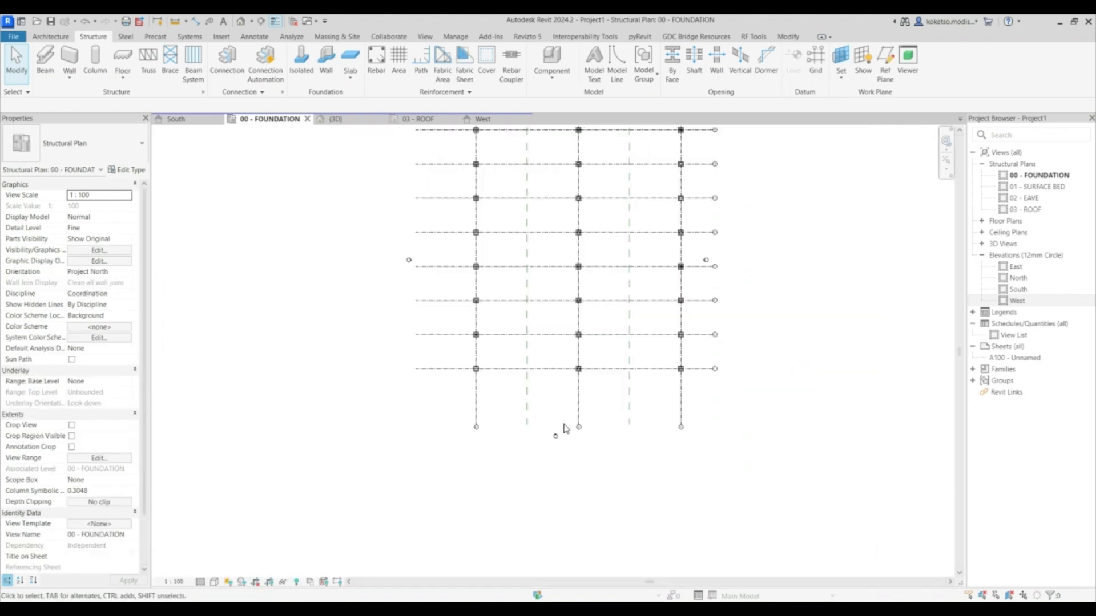
click(556, 436)
scroll(561, 355, down, 2)
scroll(563, 208, up, 2)
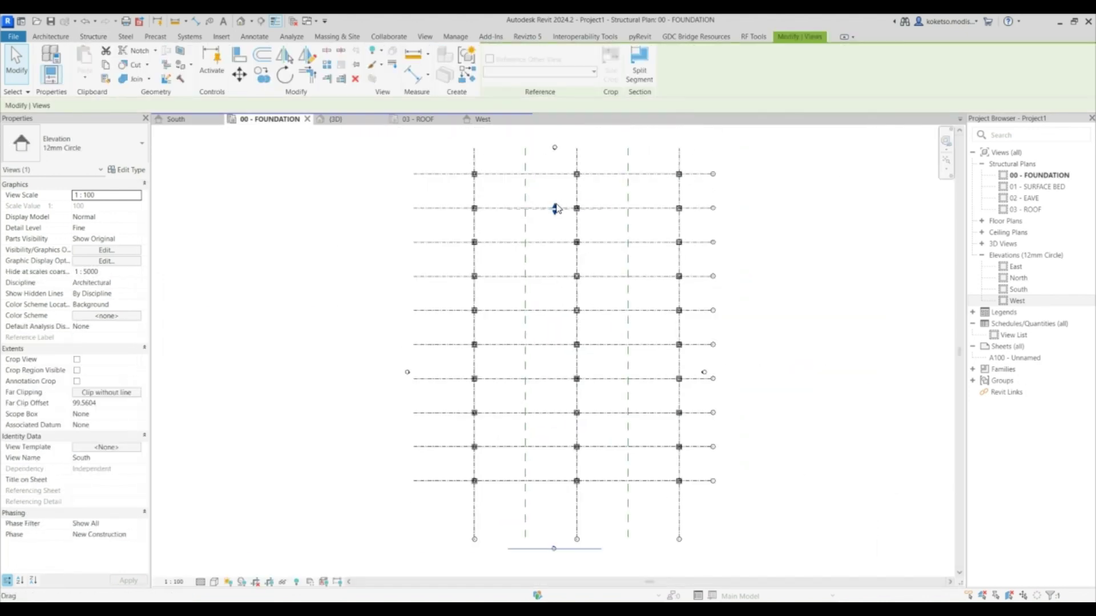
key(Escape)
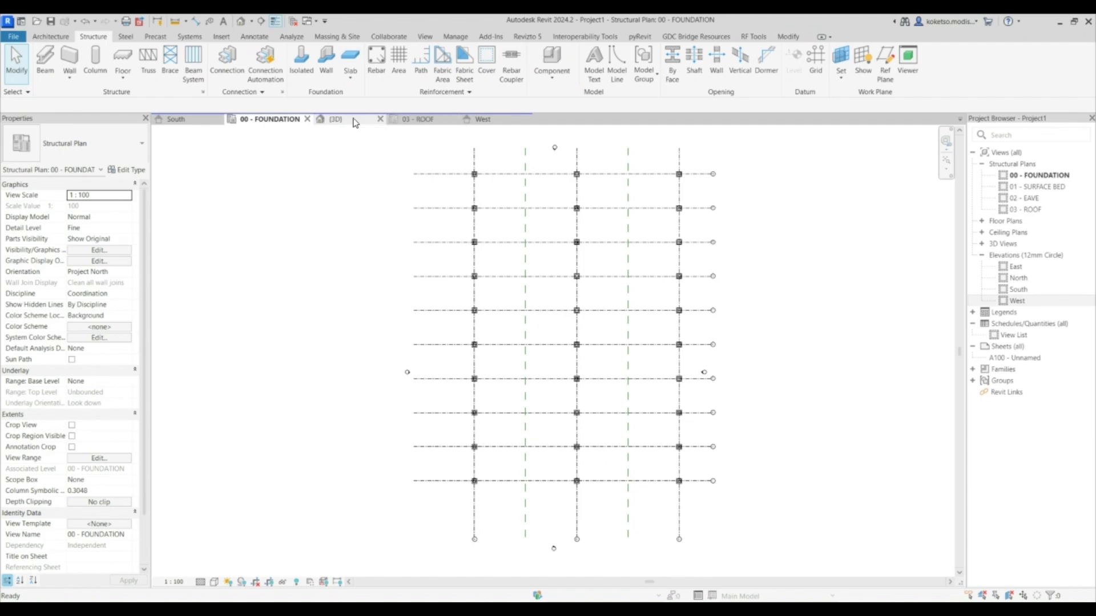
In 3D, place a Knee of frame bolted, with haunch connection between the front valley column and its west-side rafter
click(342, 119)
scroll(567, 299, down, 5)
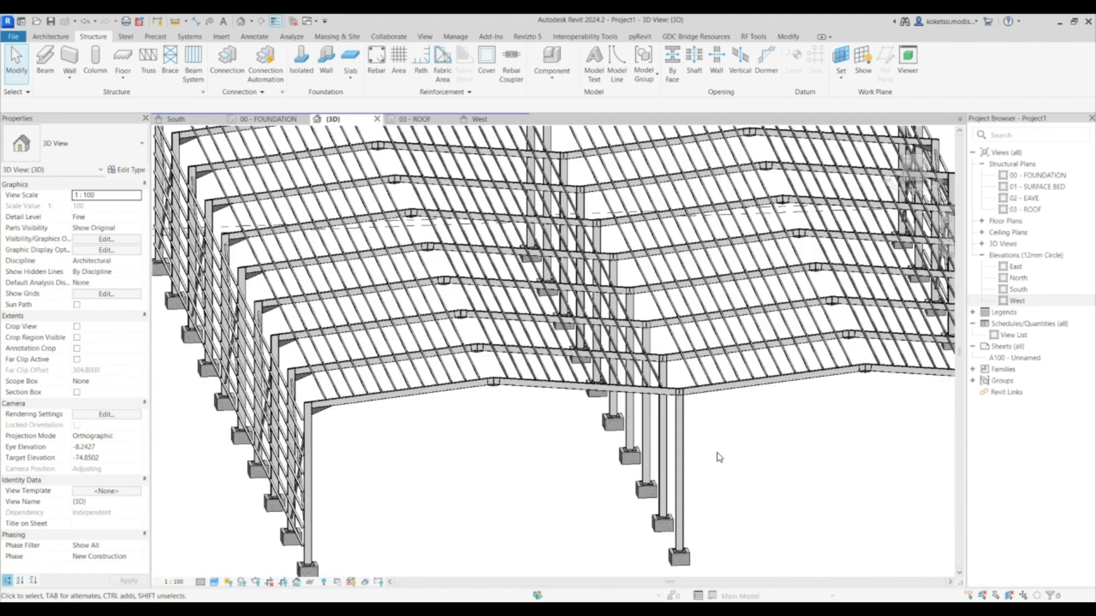
scroll(494, 281, up, 3)
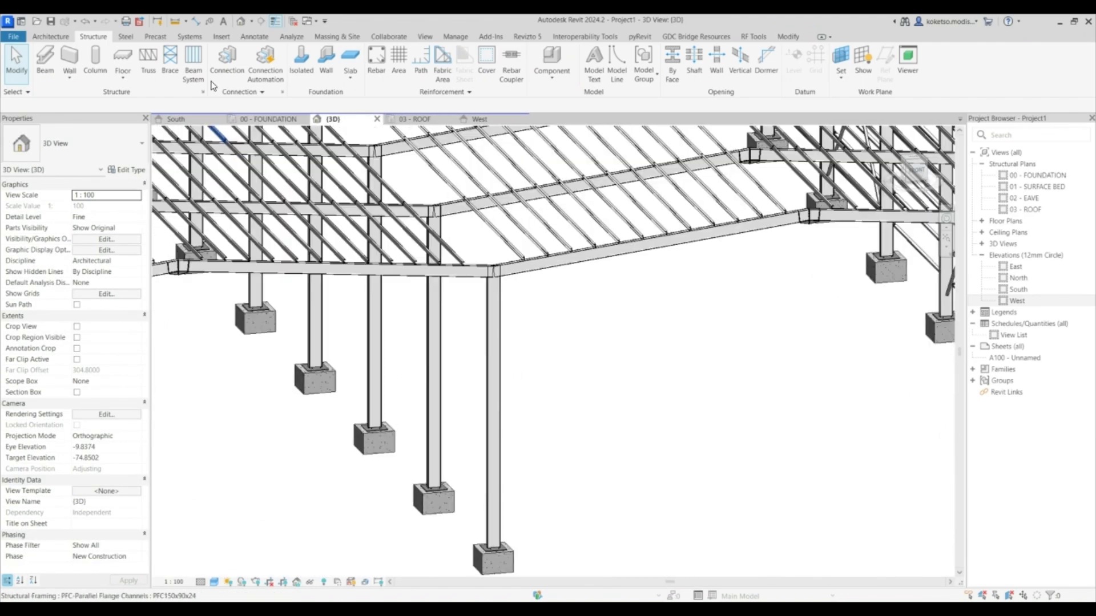
click(227, 57)
scroll(488, 279, up, 3)
scroll(487, 279, up, 3)
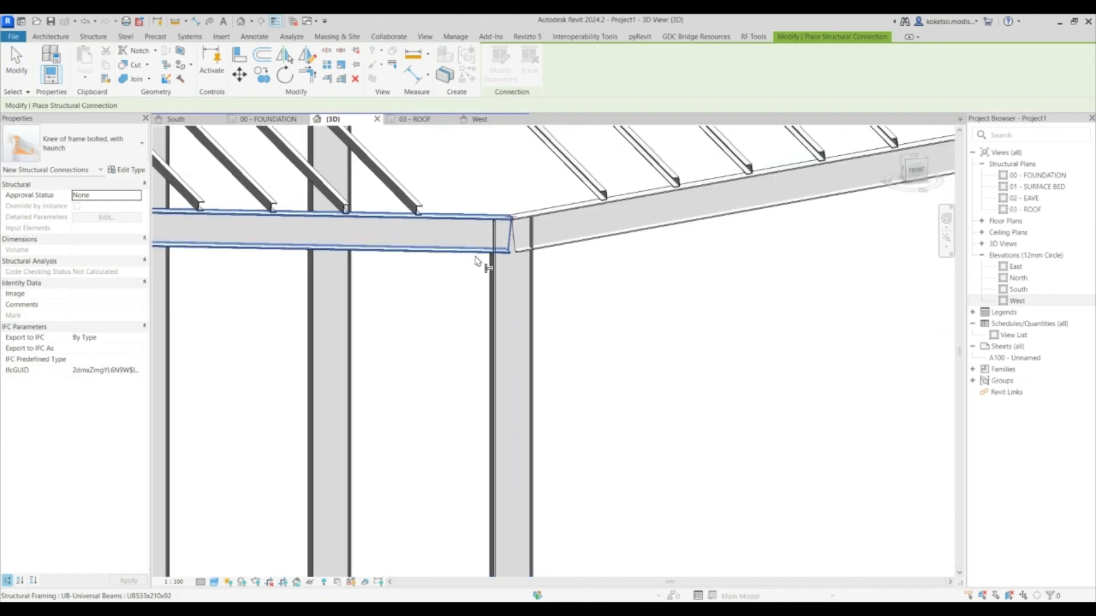
click(481, 255)
ctrl+click(493, 279)
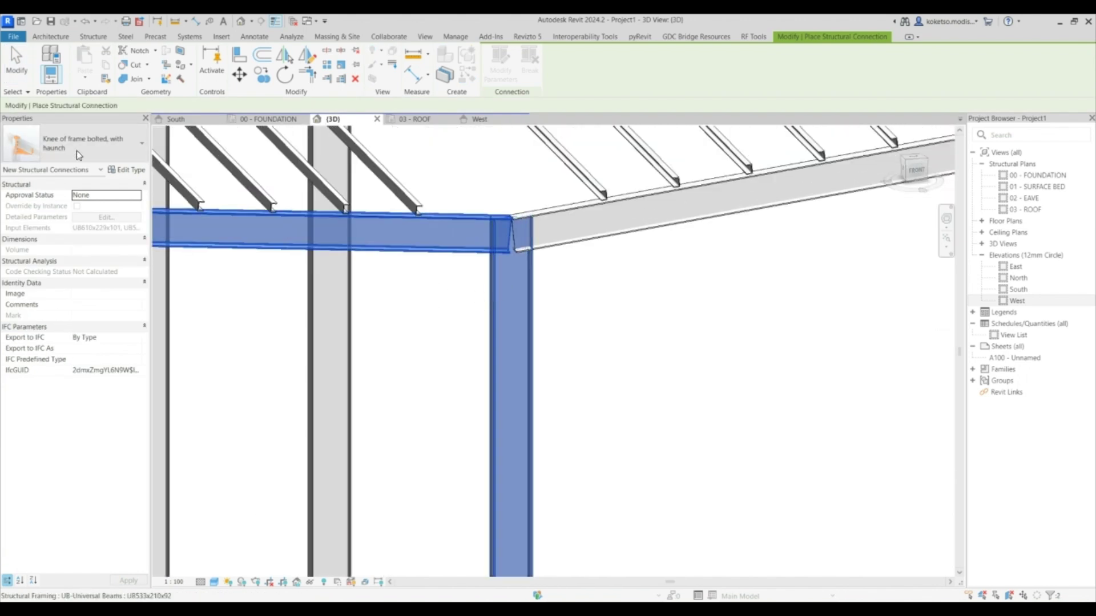
key(Return)
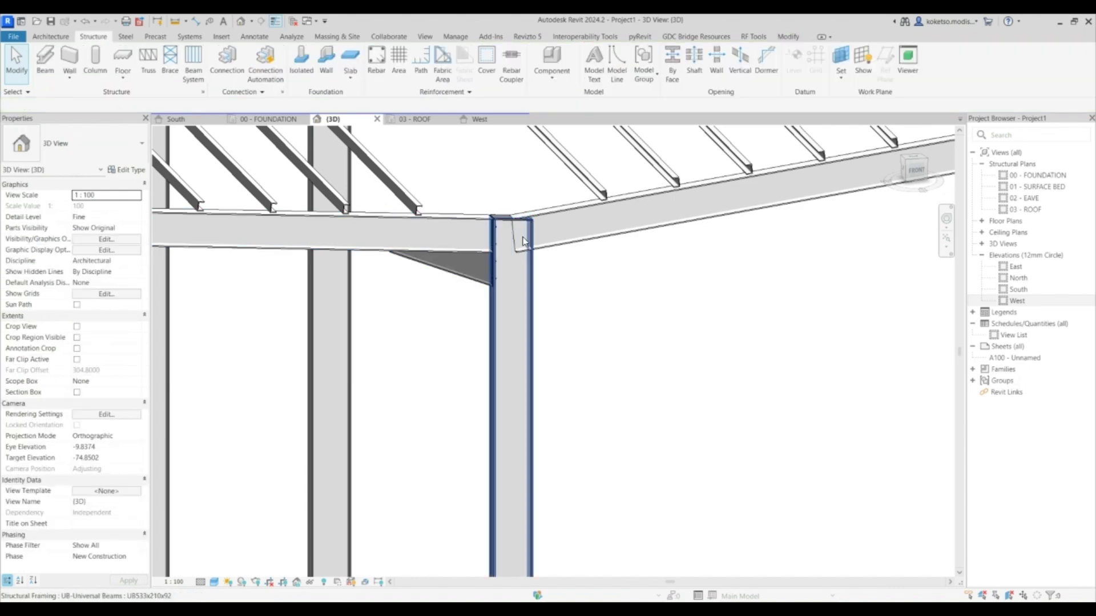
Open the new haunched knee's type parameters and review its haunch, additional rafter, additional plate, end plate and cap plate settings
click(470, 271)
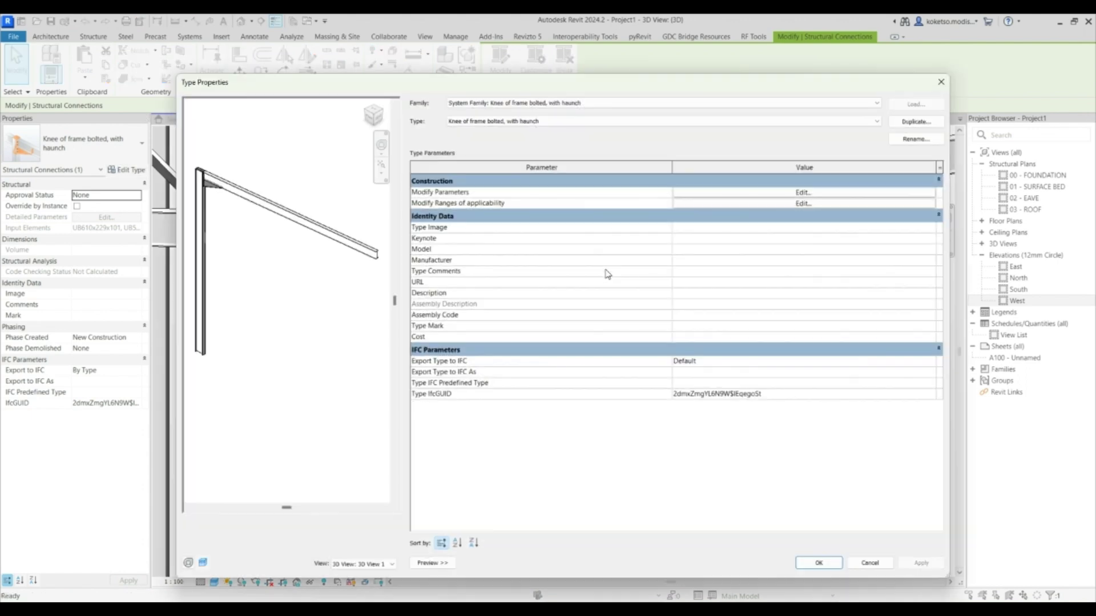
click(739, 194)
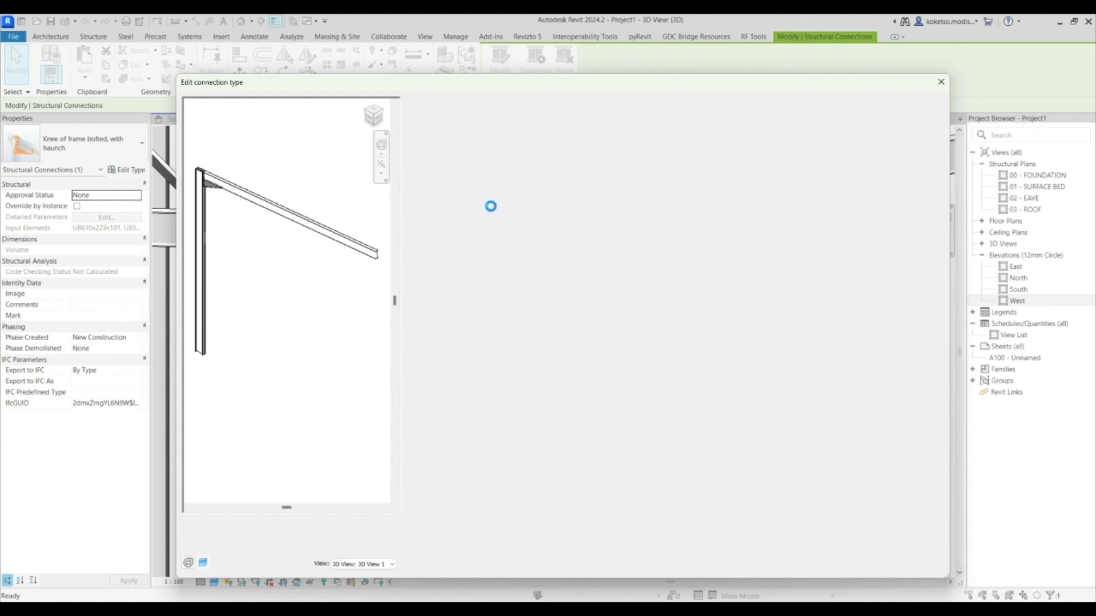
scroll(240, 177, up, 5)
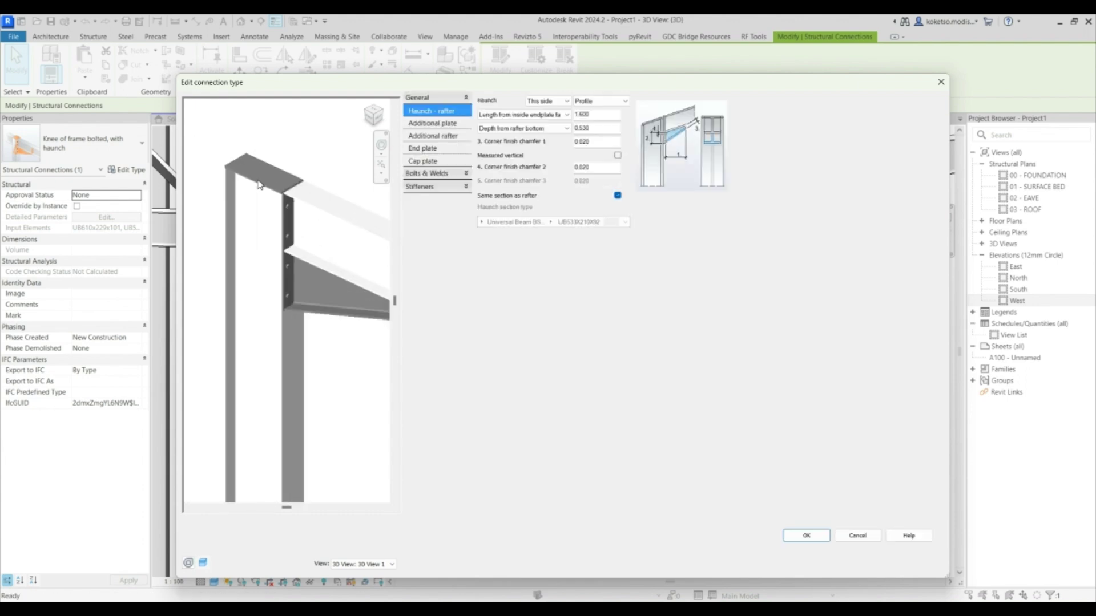
scroll(258, 186, down, 2)
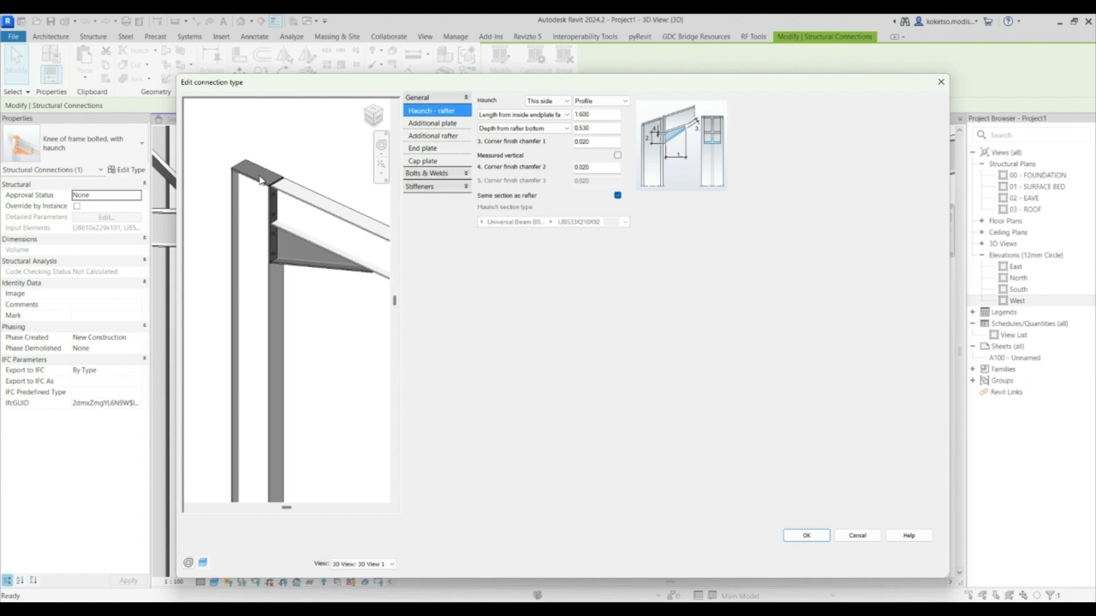
click(590, 105)
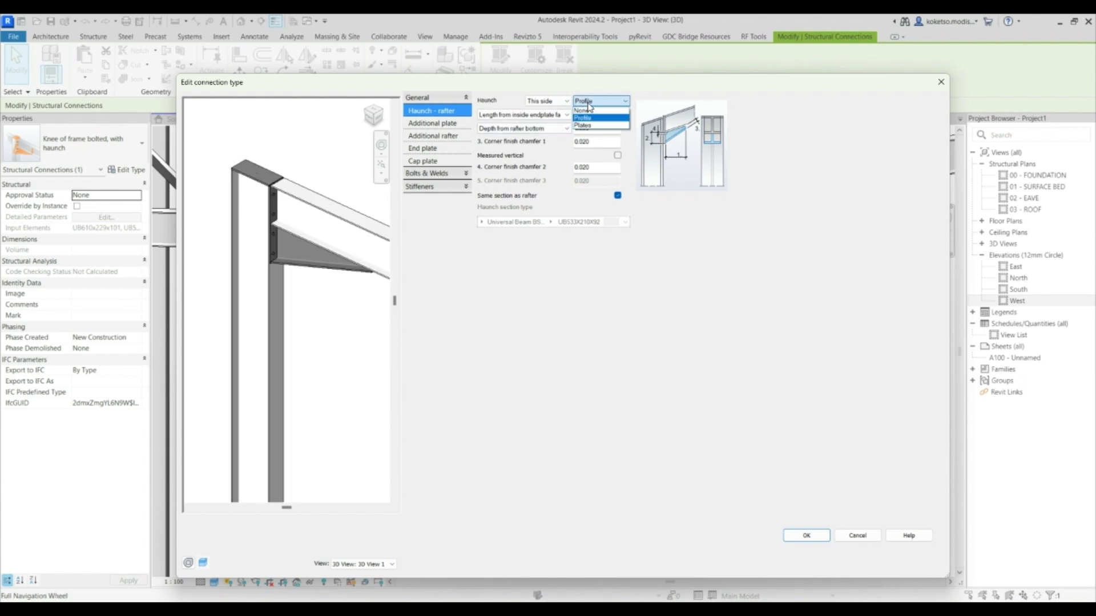
click(585, 104)
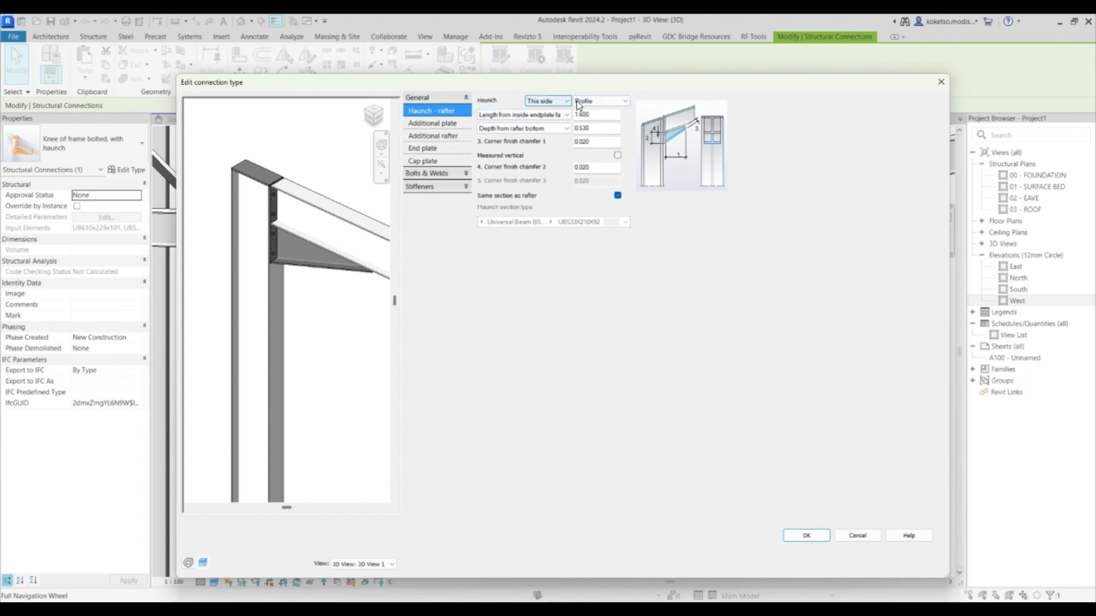
click(440, 136)
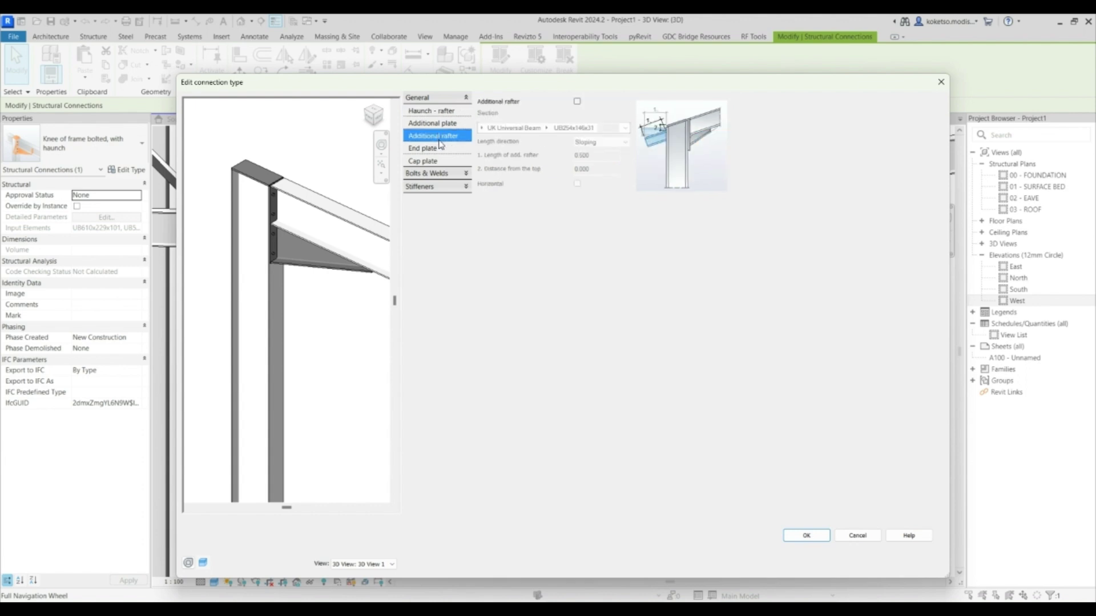
click(438, 124)
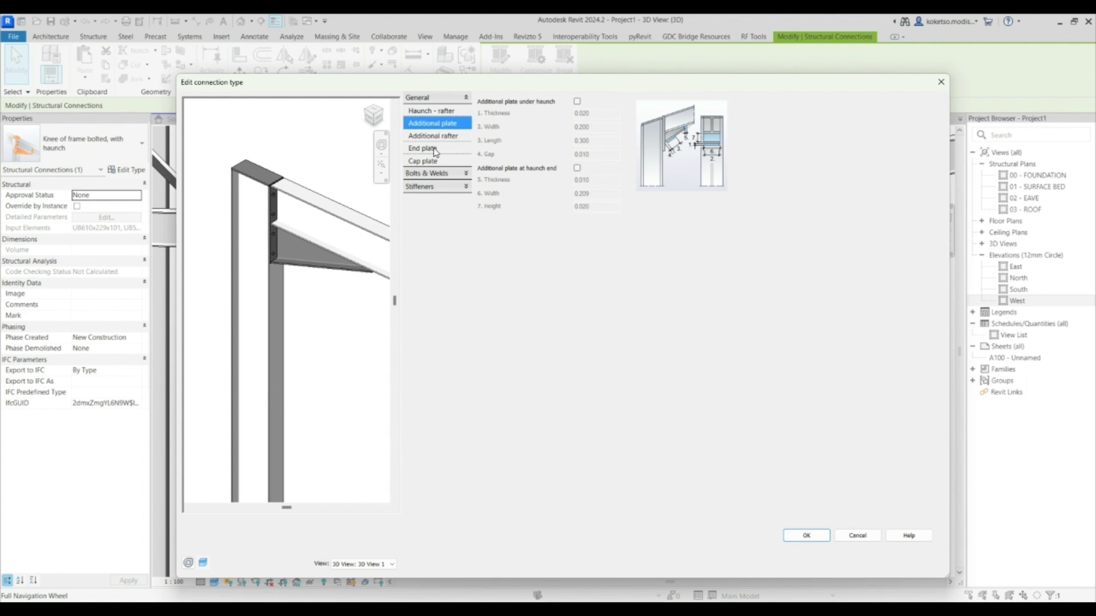
click(435, 150)
click(435, 164)
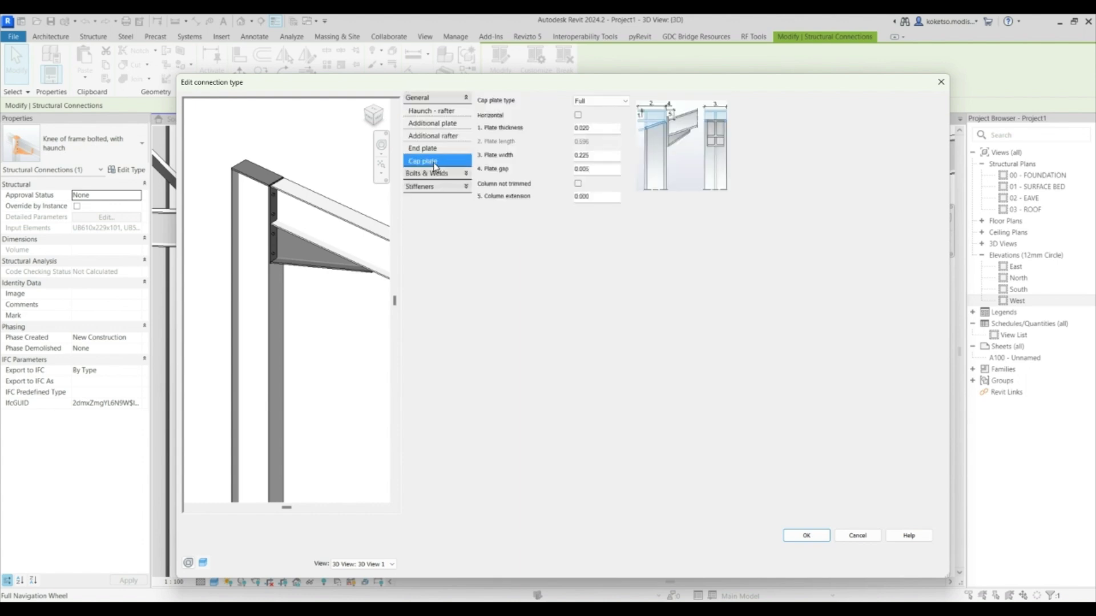
Set the haunched knee type's cap plate type to None, apply the change, and view the valley column top
click(599, 101)
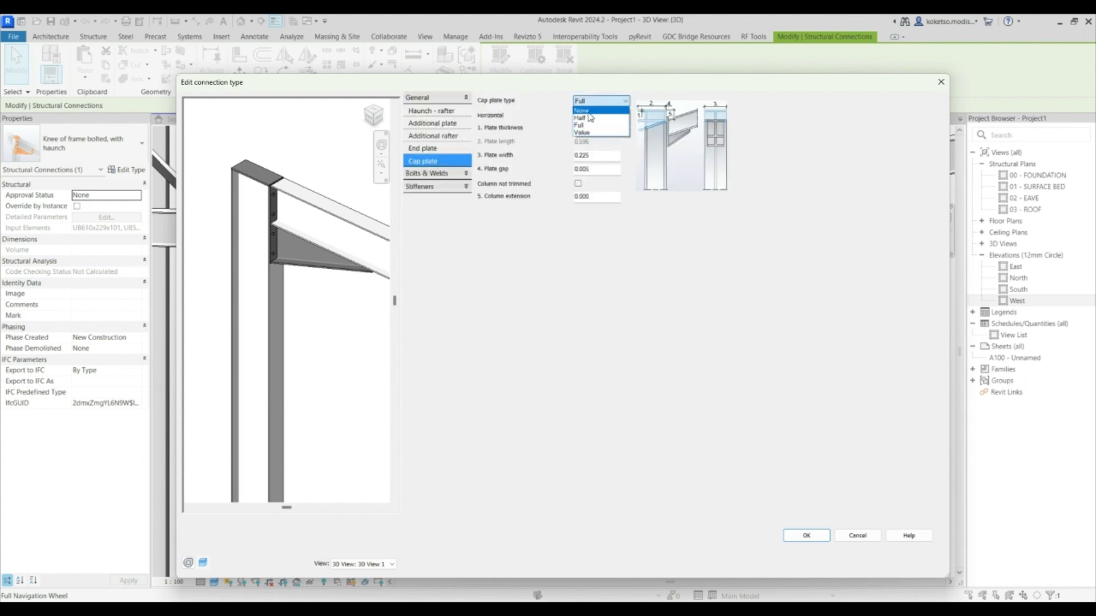
click(594, 111)
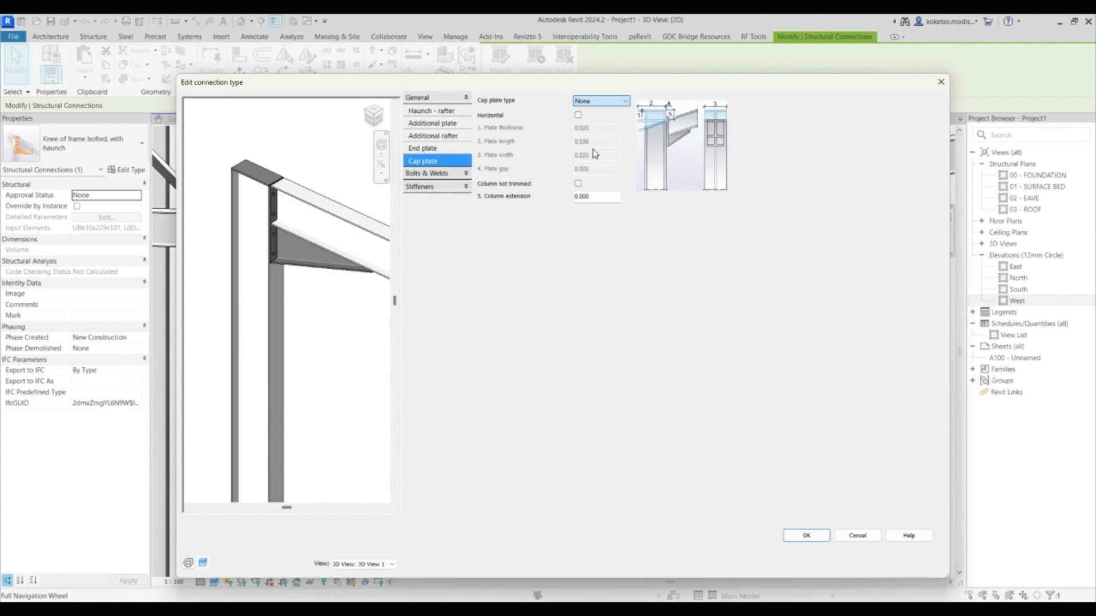
click(797, 532)
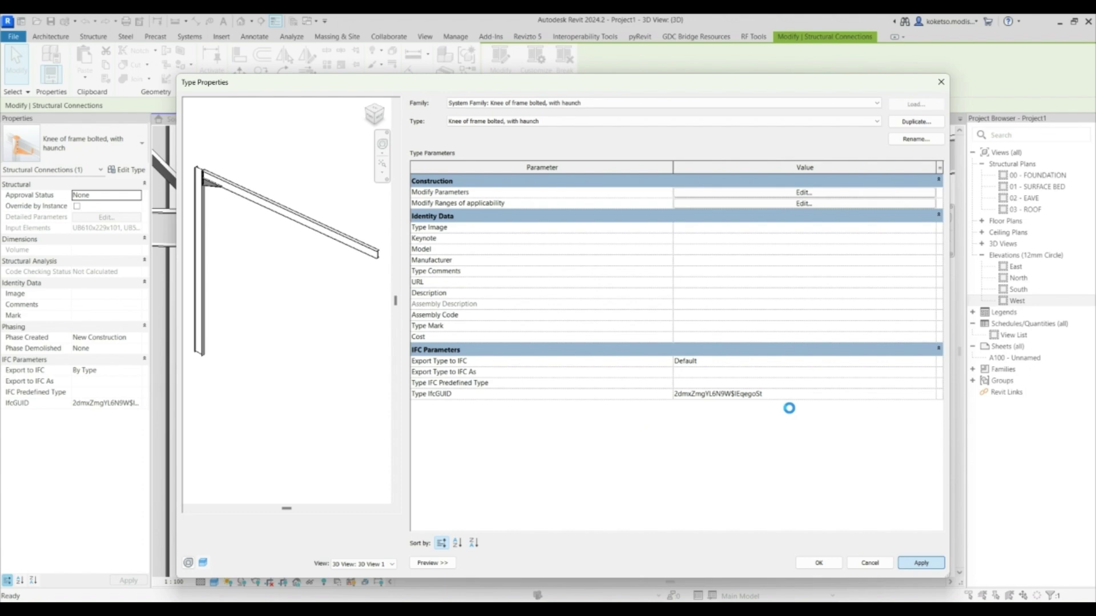
scroll(543, 279, down, 4)
scroll(505, 267, up, 3)
key(Escape)
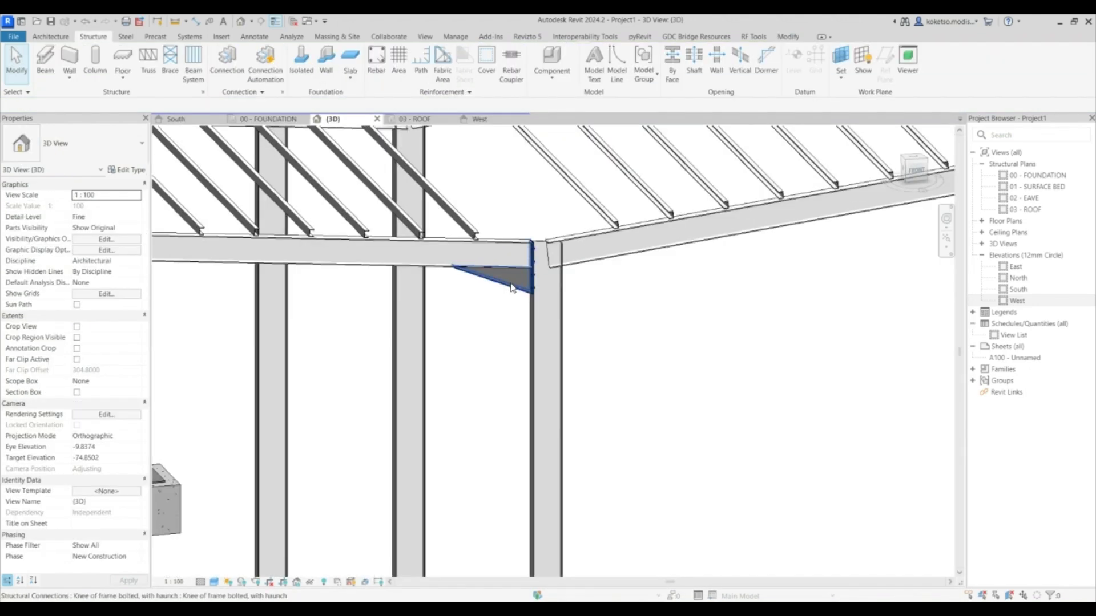
Place a Knee of frame bolted, with haunch connection between the front valley column and its east-side rafter
click(511, 288)
scroll(587, 237, down, 5)
scroll(598, 239, up, 4)
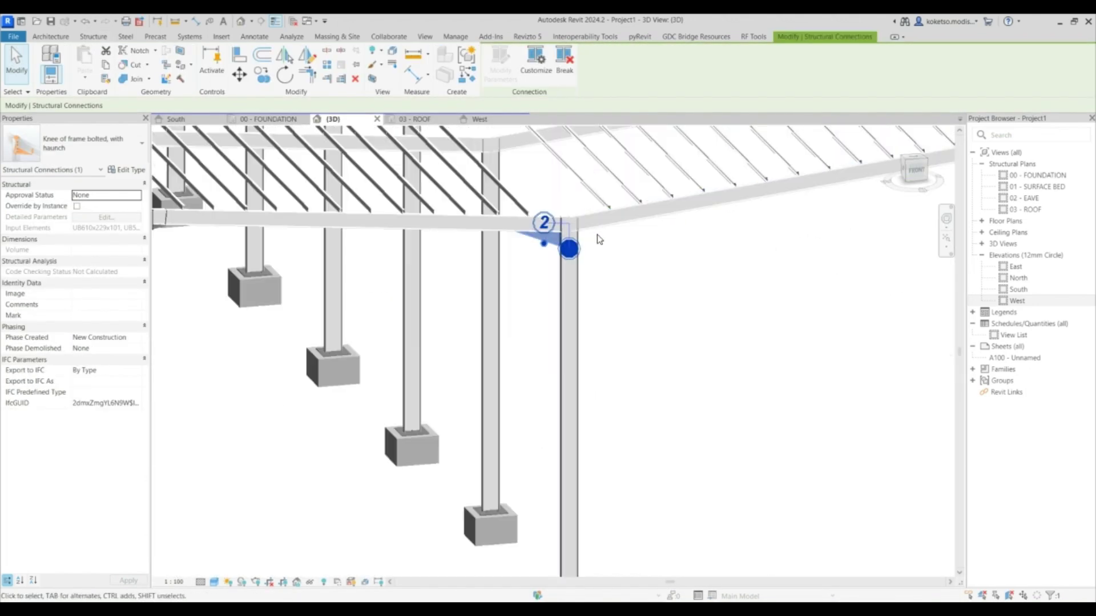
scroll(599, 239, up, 3)
key(Escape)
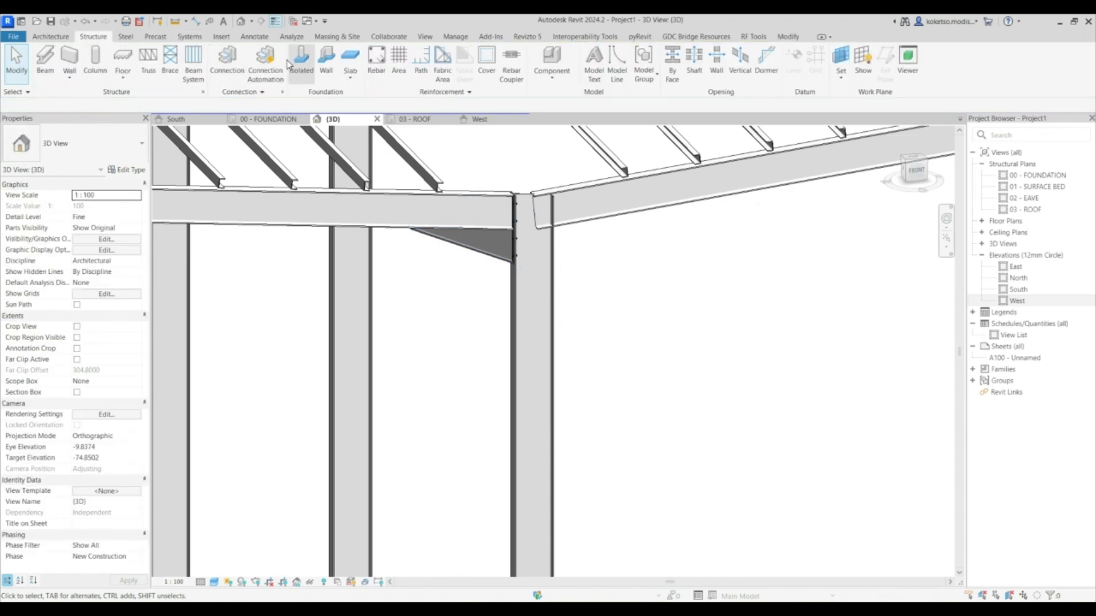
click(227, 57)
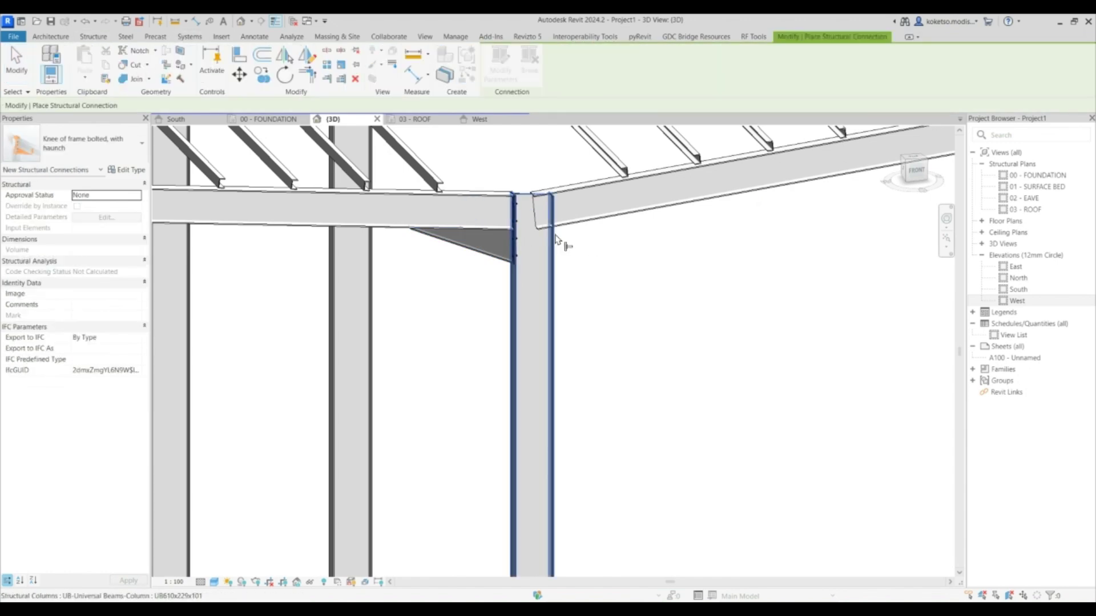
click(550, 251)
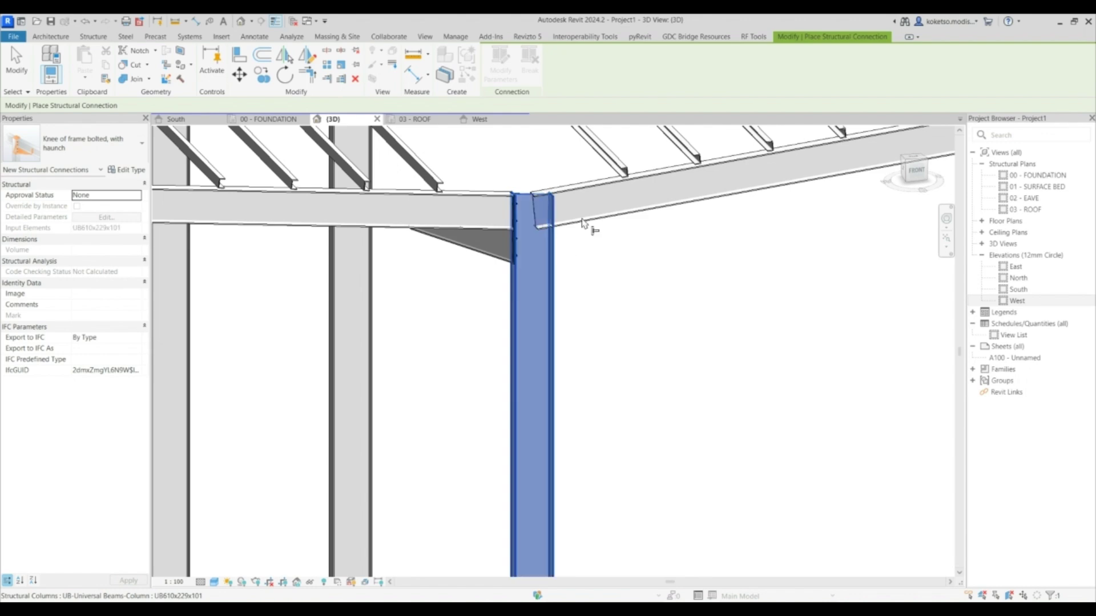
click(586, 224)
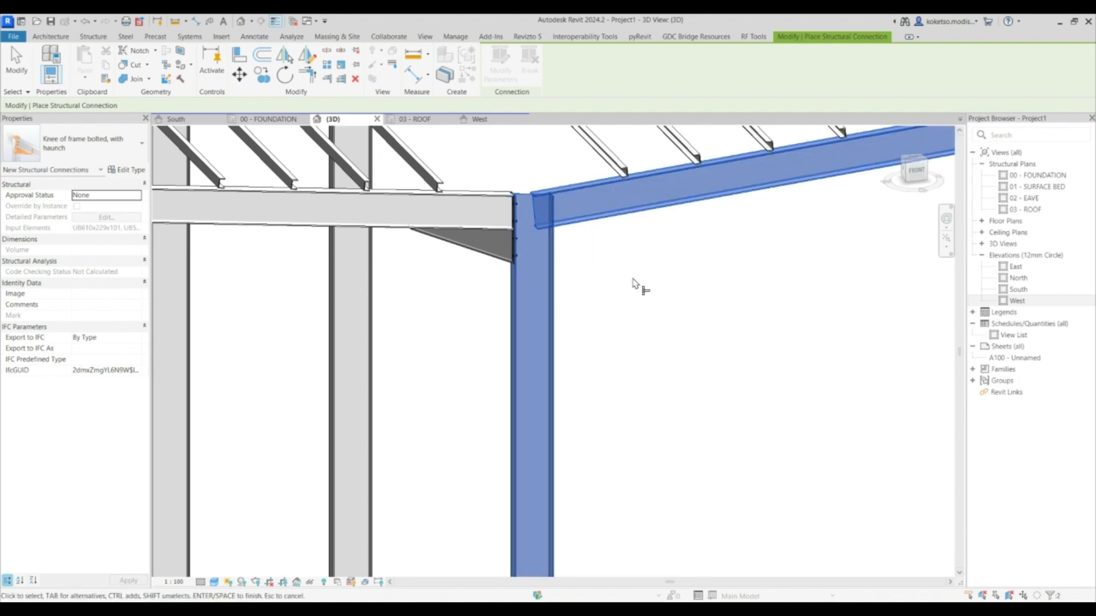
key(Return)
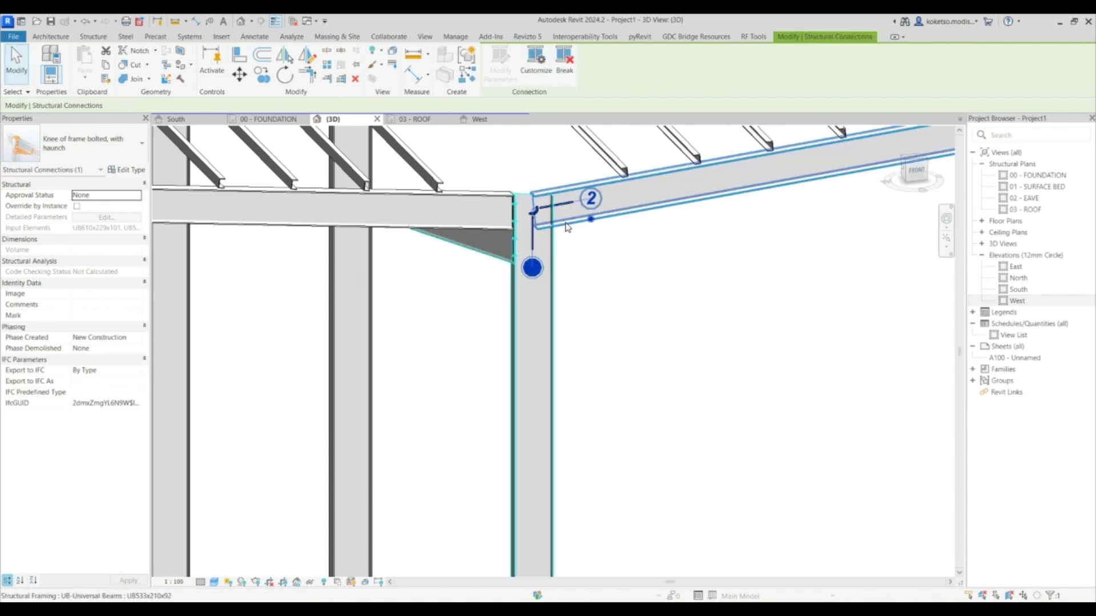
click(608, 280)
scroll(608, 279, down, 1)
click(534, 263)
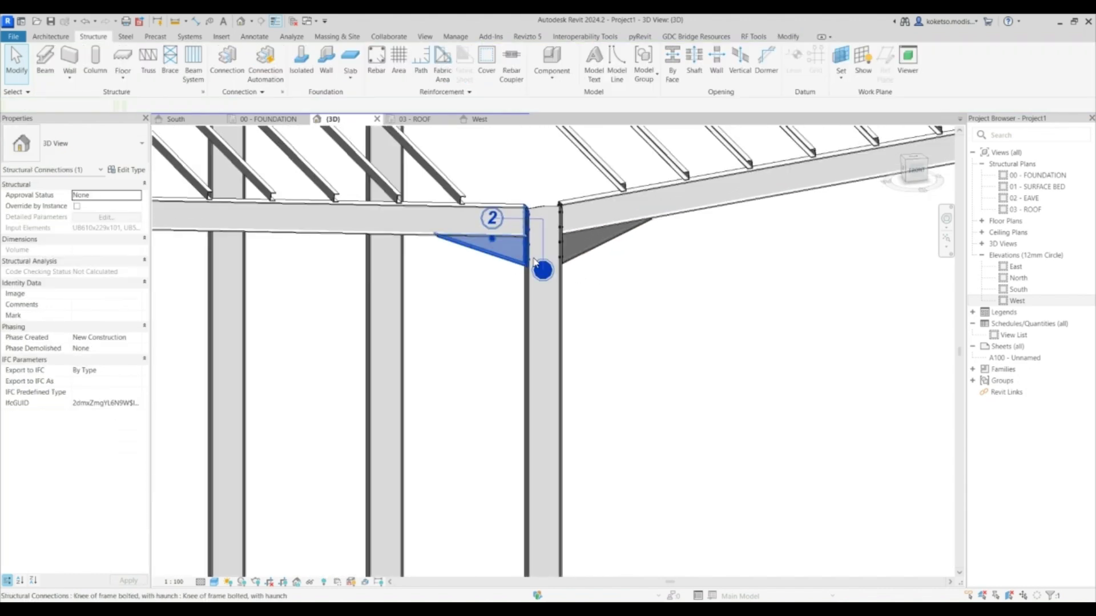
ctrl+click(572, 257)
right_click(582, 285)
click(569, 302)
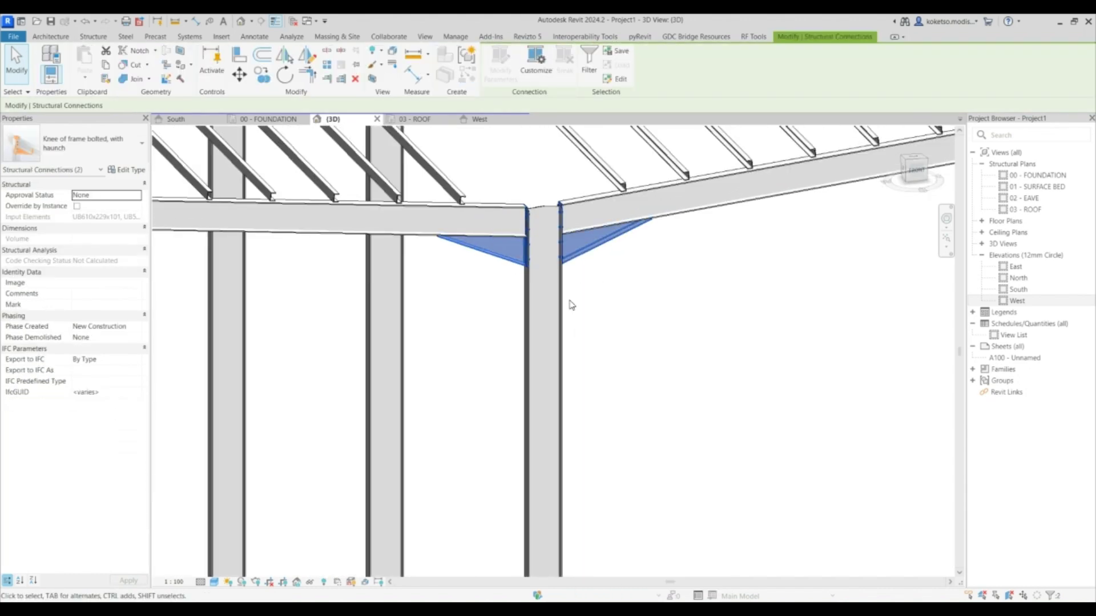
click(572, 305)
Propagate the west-side haunched knee to the similar joints along the valley column line
click(506, 260)
right_click(442, 264)
click(494, 331)
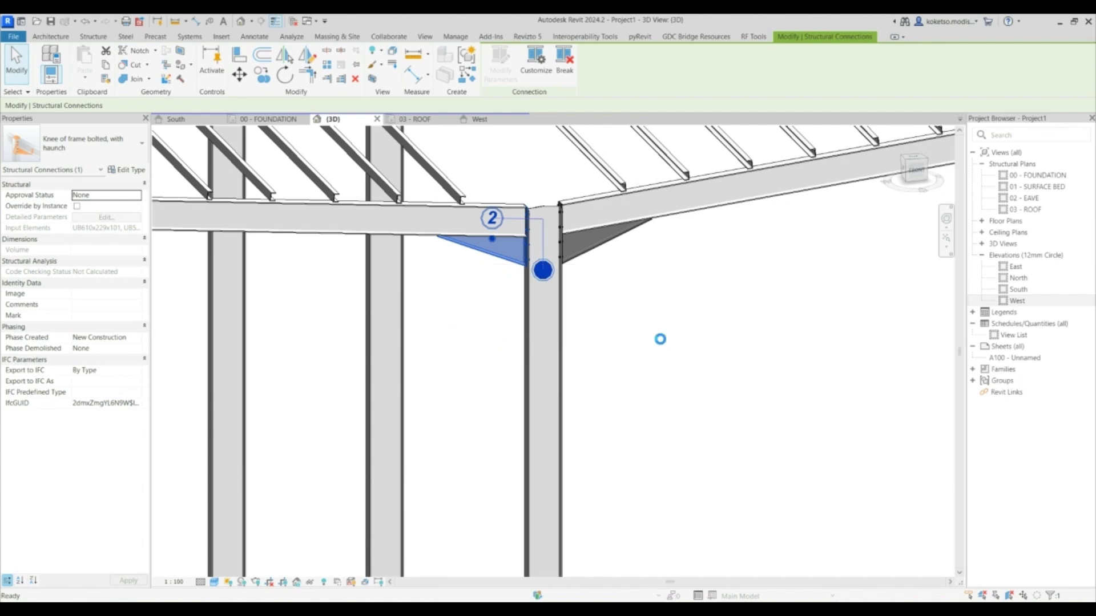
scroll(656, 337, down, 5)
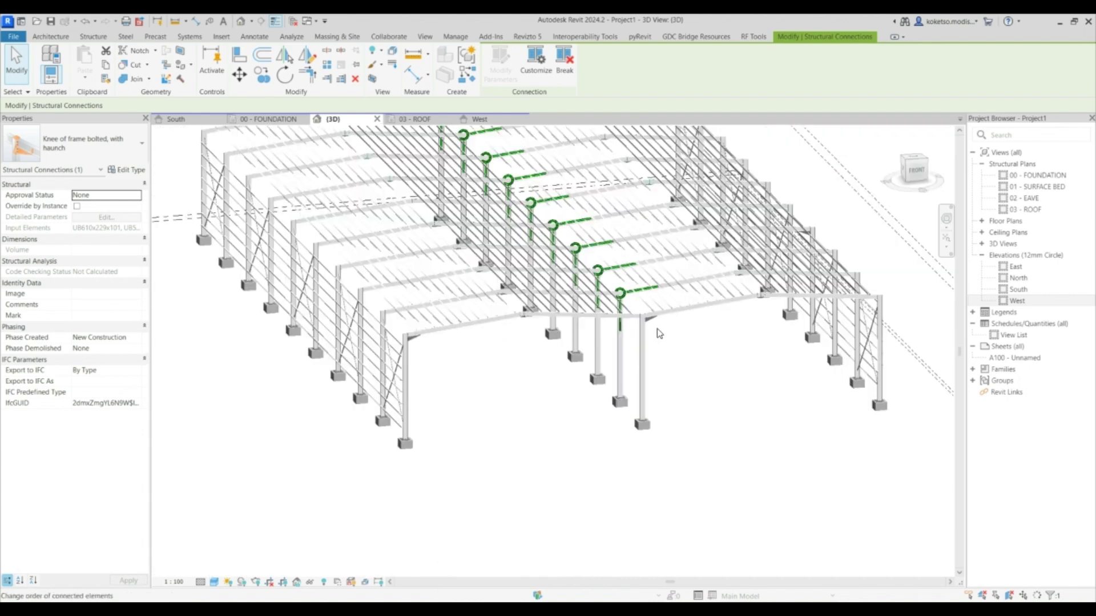
Try to propagate the east-side haunched knee of the front valley column to the similar joints
scroll(653, 328, up, 3)
scroll(649, 319, up, 4)
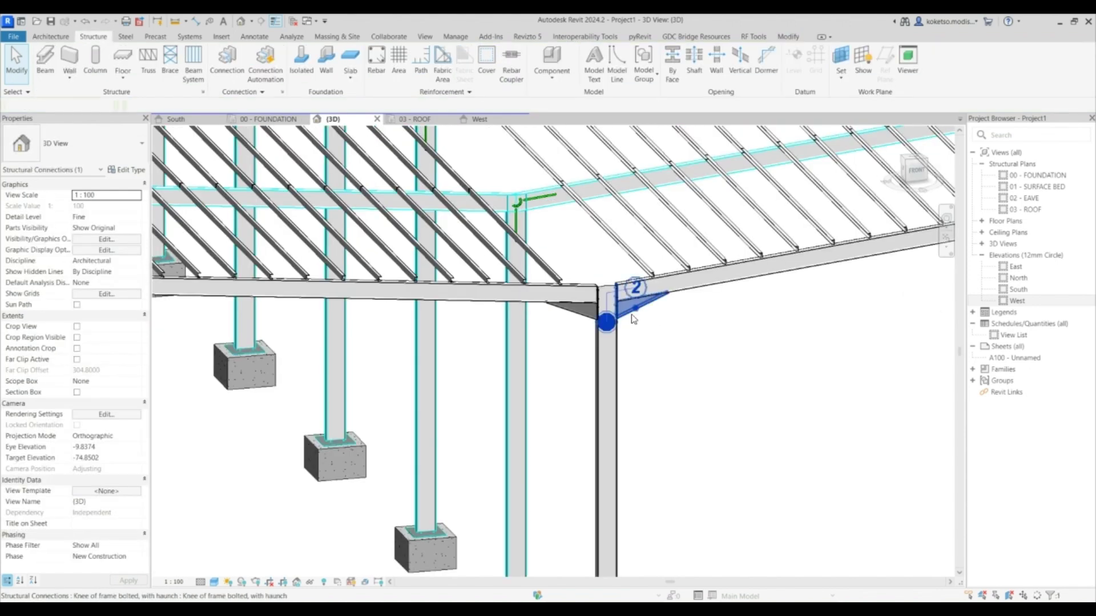
click(631, 302)
right_click(631, 302)
click(704, 111)
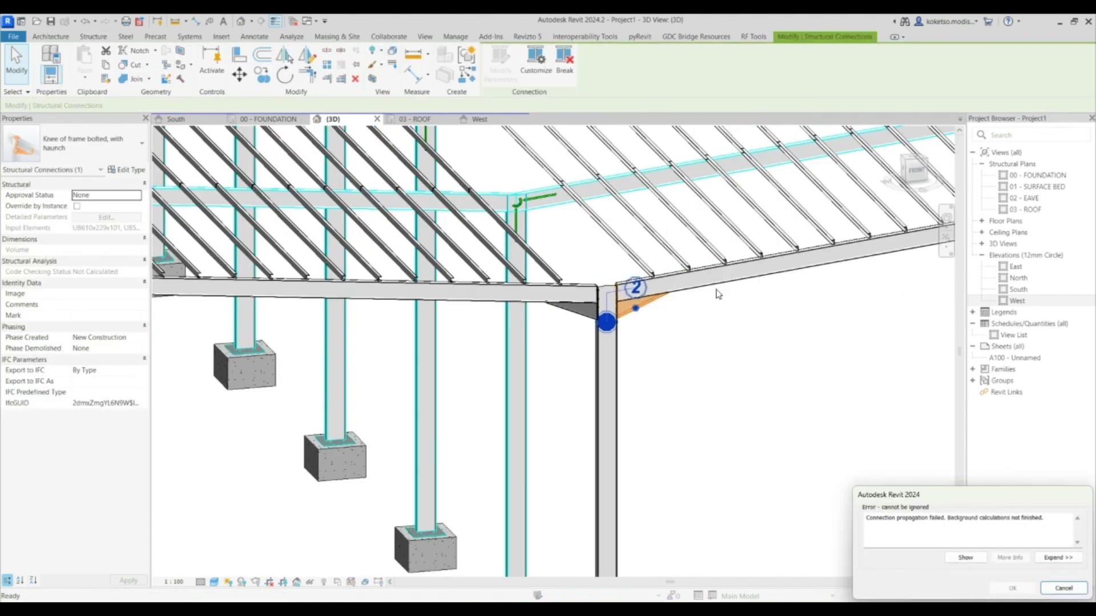
key(Escape)
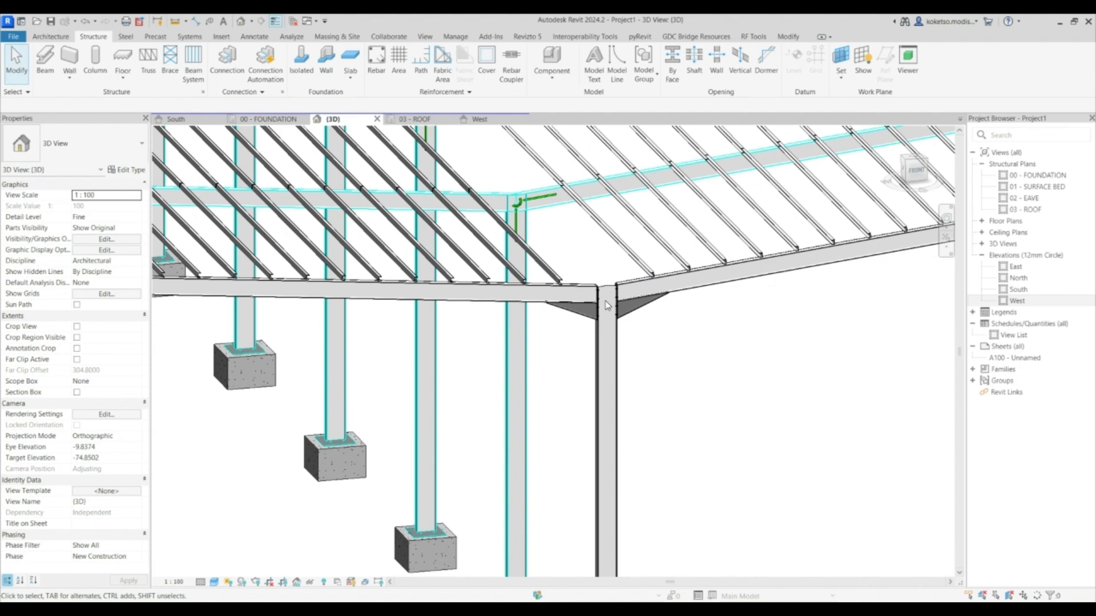
Examine the propagated connections along the valley line and the joints of the front portal frame
scroll(536, 206, down, 4)
scroll(547, 206, down, 4)
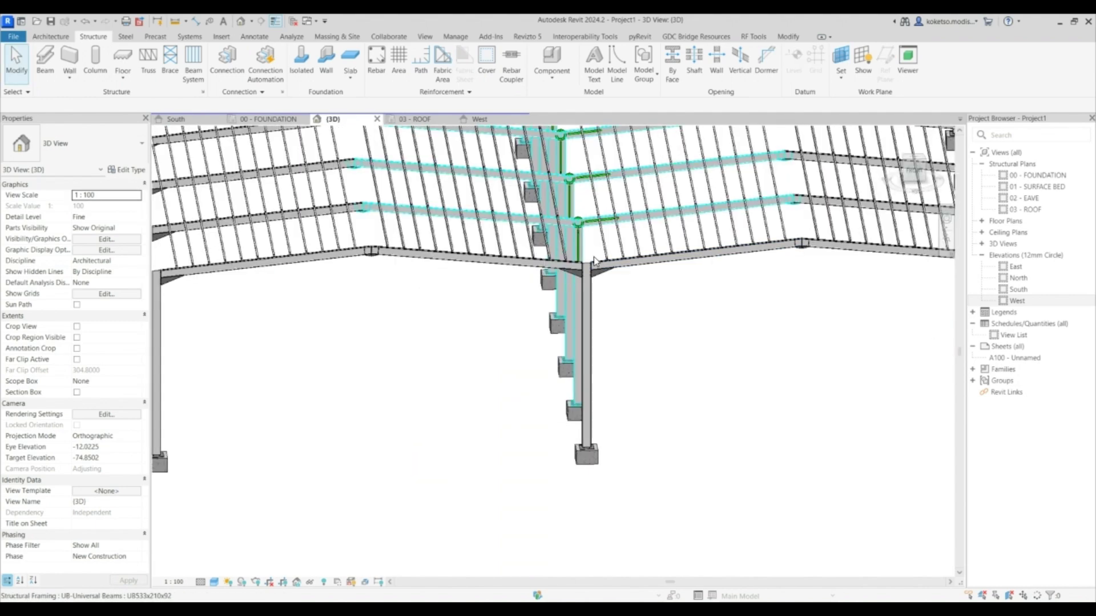
shift+middle_drag(570, 256, 602, 247)
scroll(602, 247, up, 3)
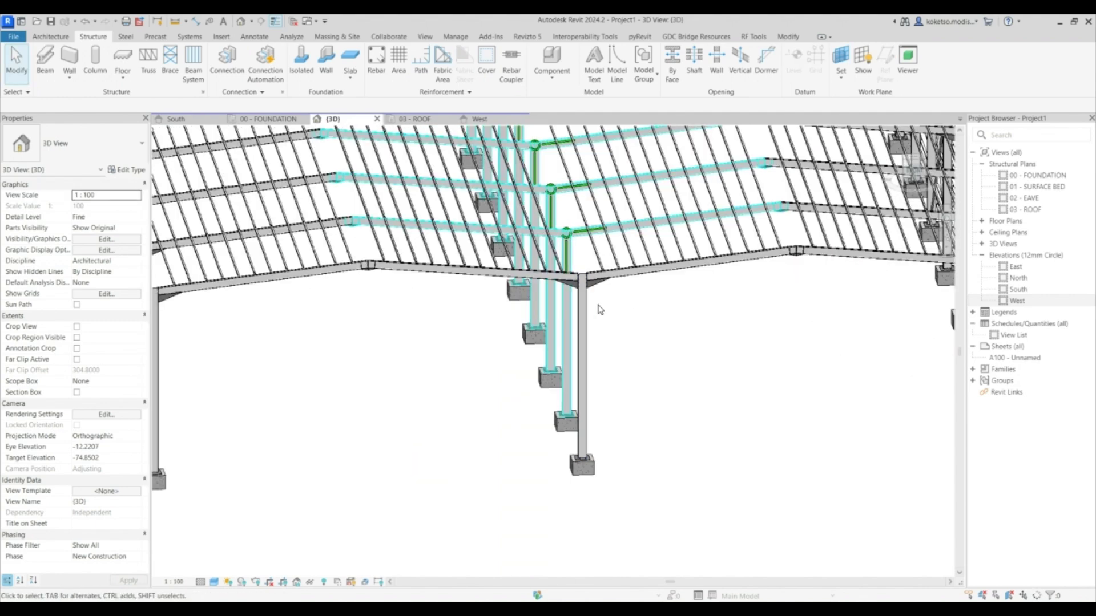
scroll(642, 358, down, 3)
middle_drag(647, 324, 716, 362)
scroll(530, 260, up, 3)
middle_drag(530, 260, 535, 388)
scroll(535, 388, down, 3)
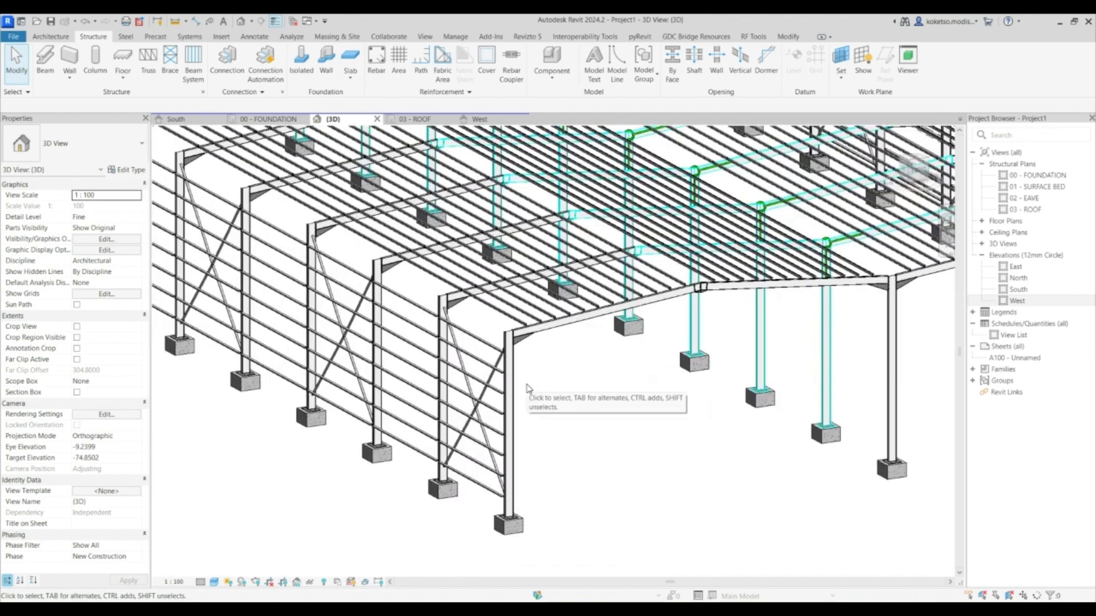
Start a structural connection at a braced side-wall bay, selecting the column and the two topmost side rails that meet at it
scroll(540, 411, up, 3)
shift+middle_drag(472, 337, 712, 342)
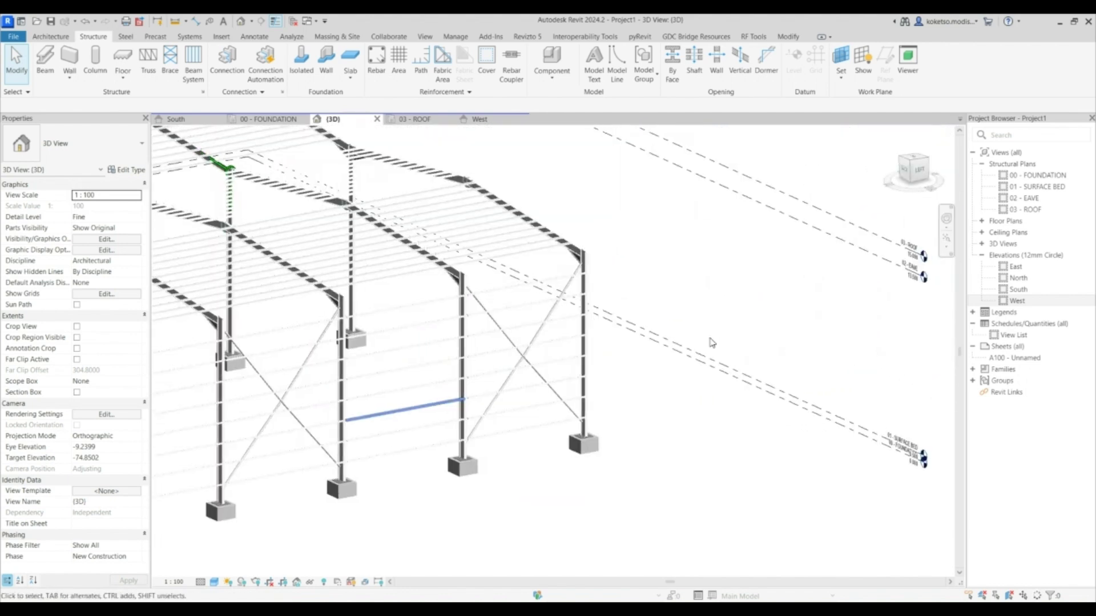
shift+middle_drag(508, 343, 545, 348)
scroll(542, 328, up, 3)
shift+middle_drag(582, 292, 693, 235)
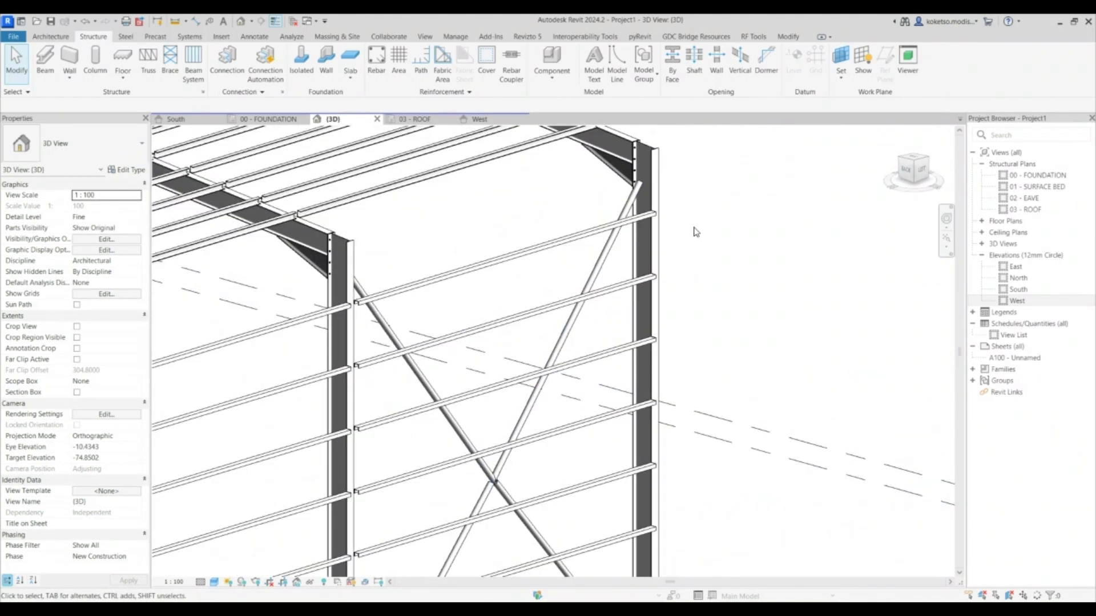
scroll(337, 308, up, 2)
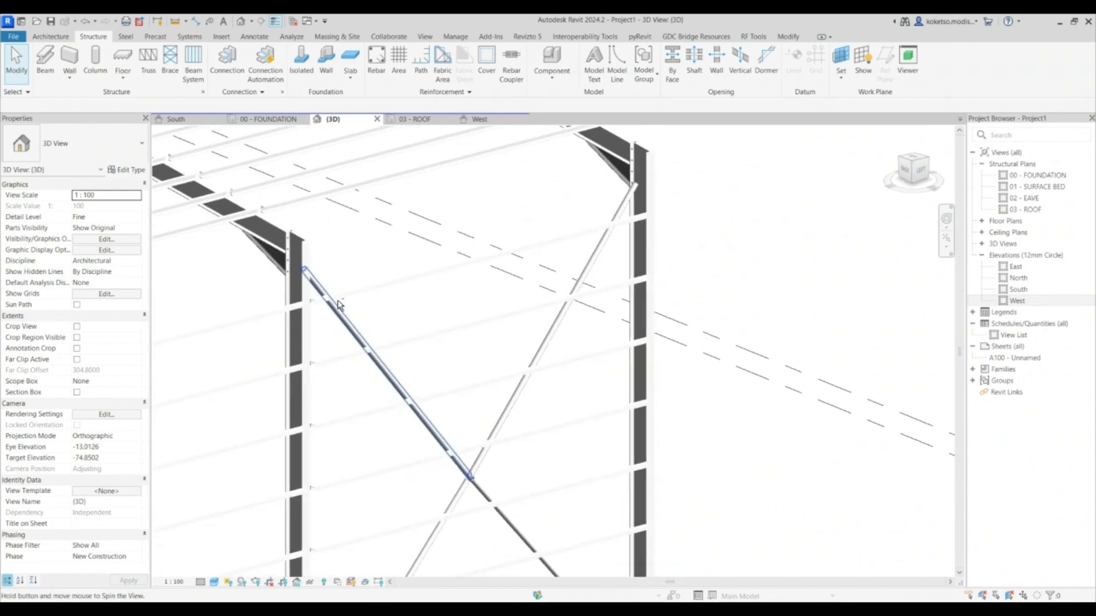
scroll(337, 308, down, 2)
click(227, 57)
scroll(316, 302, up, 3)
click(313, 297)
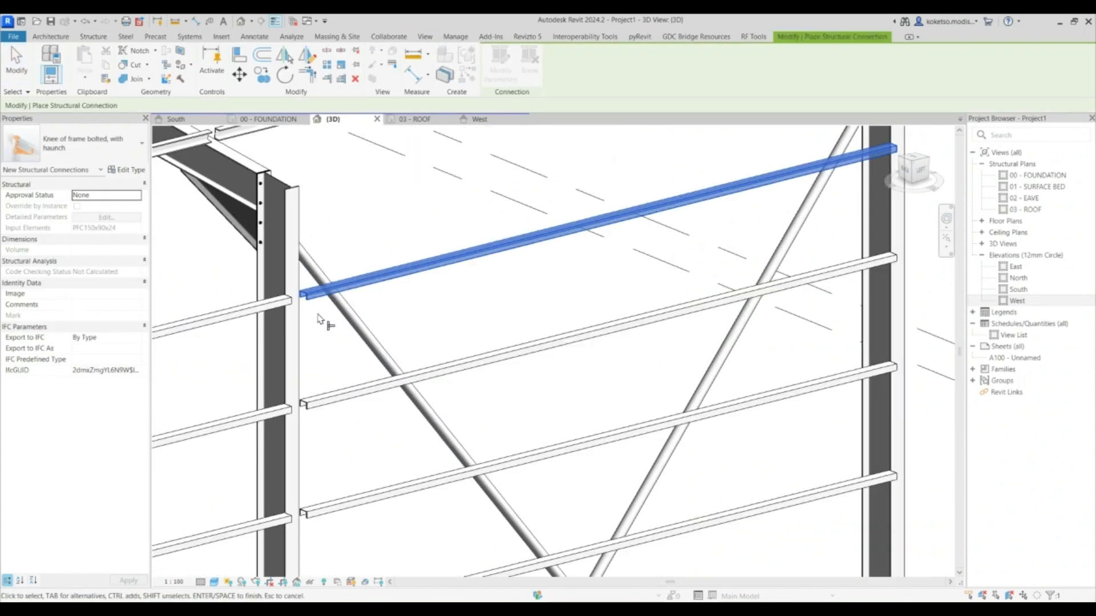
middle_drag(314, 300, 433, 271)
click(397, 280)
click(409, 247)
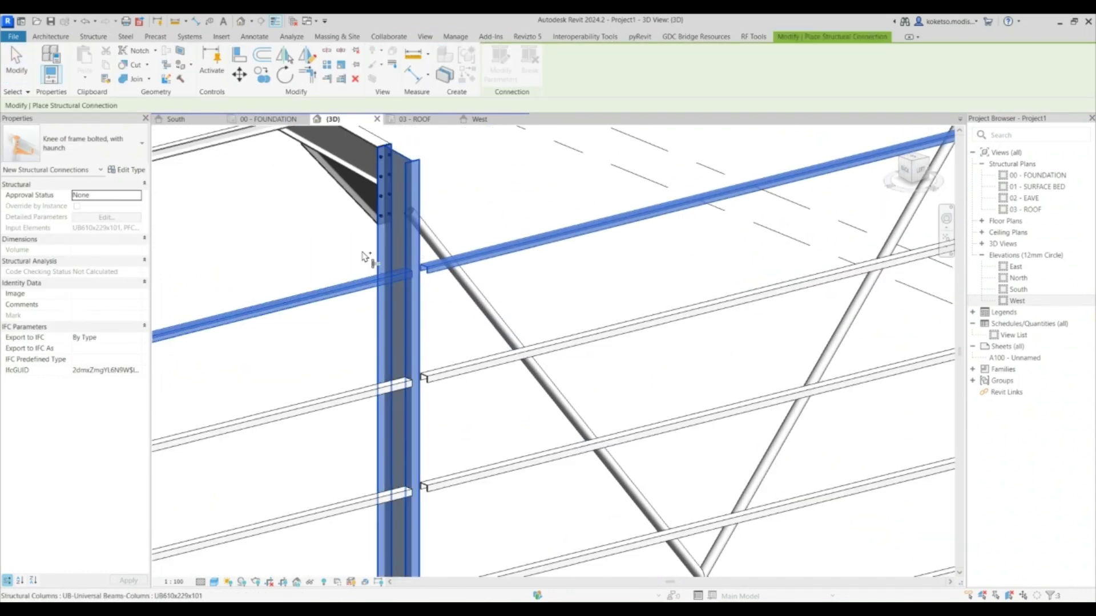
Search the connection types for "SINGLE" and review the whole type list for one suited to joining side rails to the column
click(68, 170)
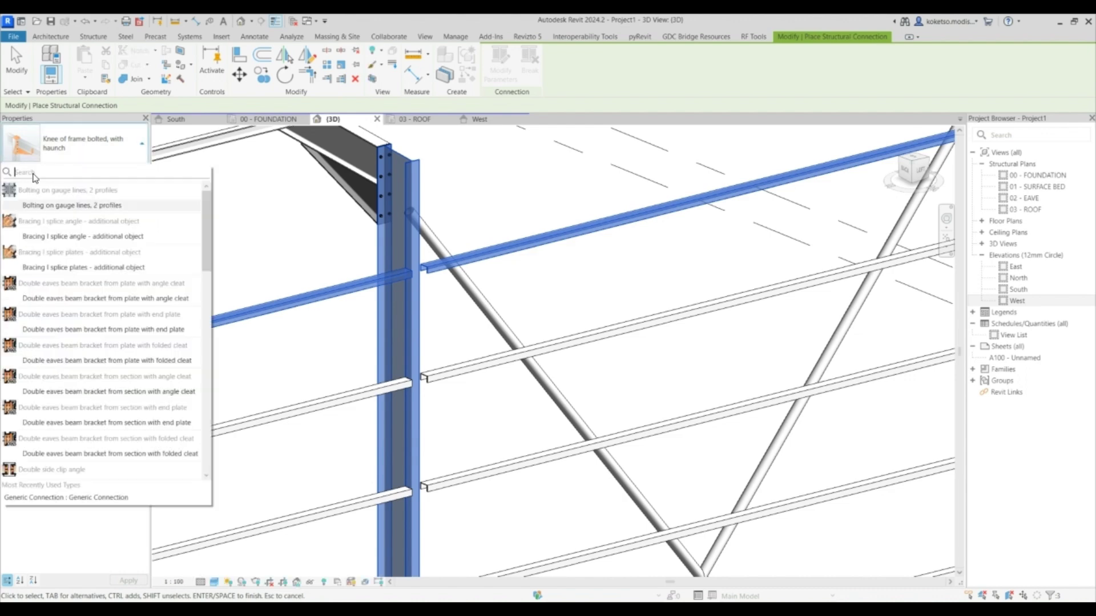
text(SINGLE)
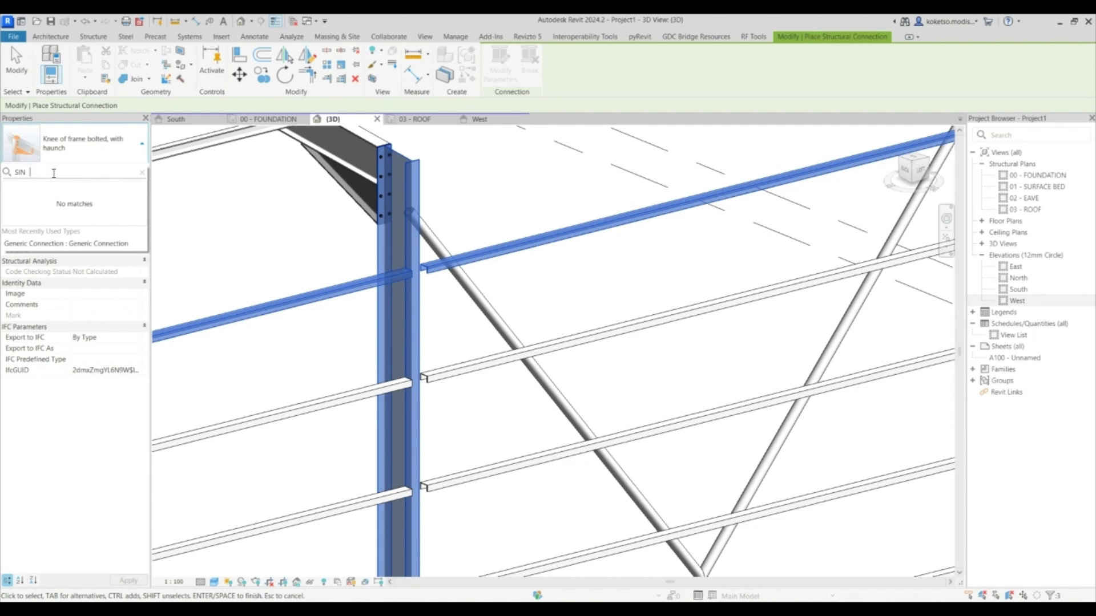
scroll(106, 297, down, 2)
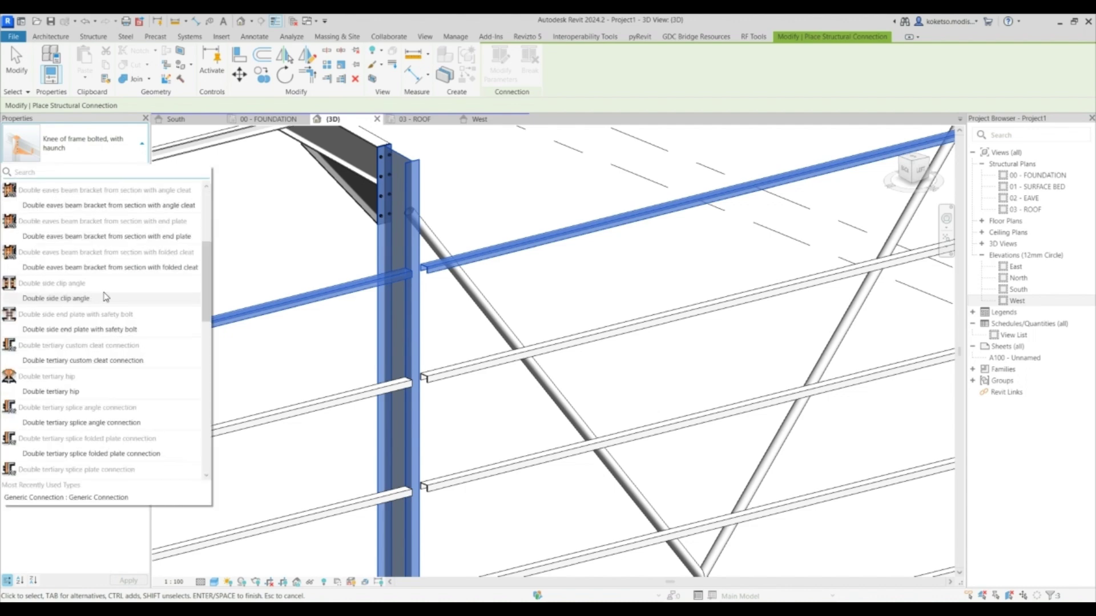
scroll(109, 297, down, 2)
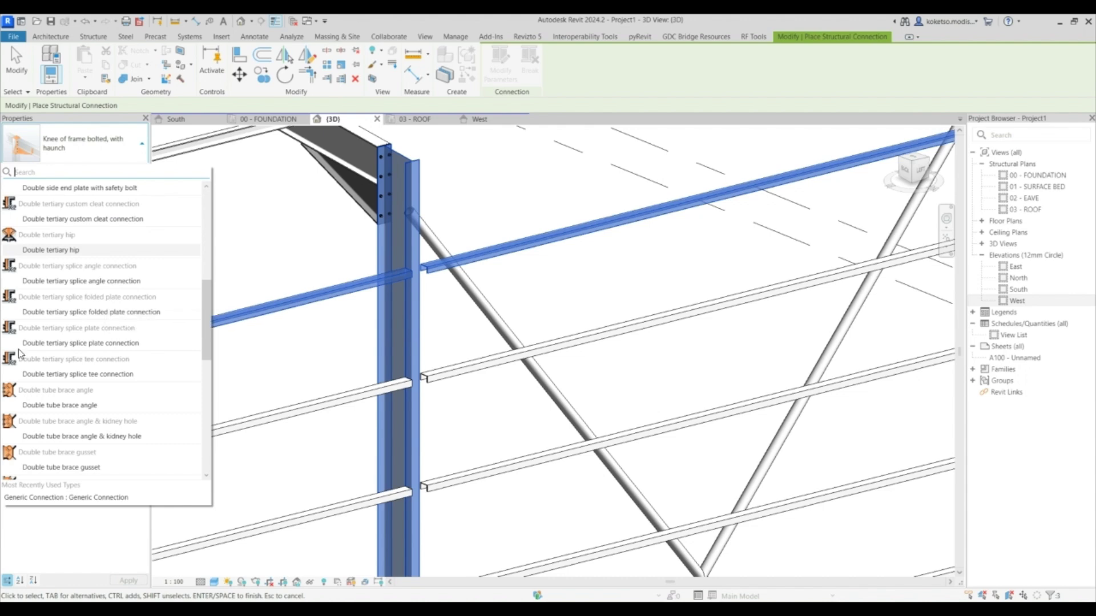
scroll(97, 320, down, 3)
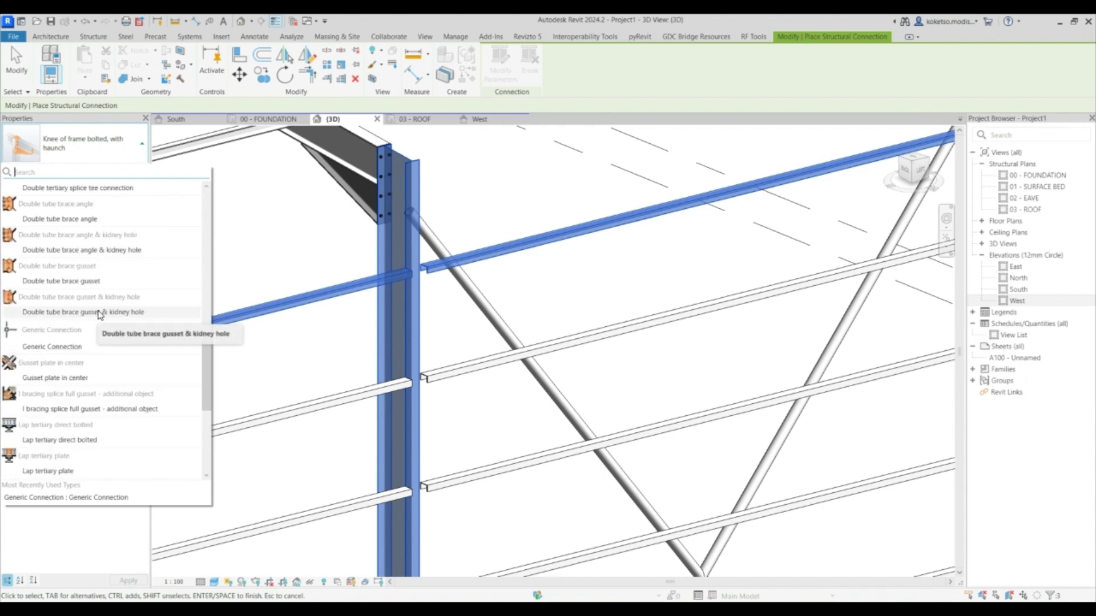
scroll(97, 309, up, 8)
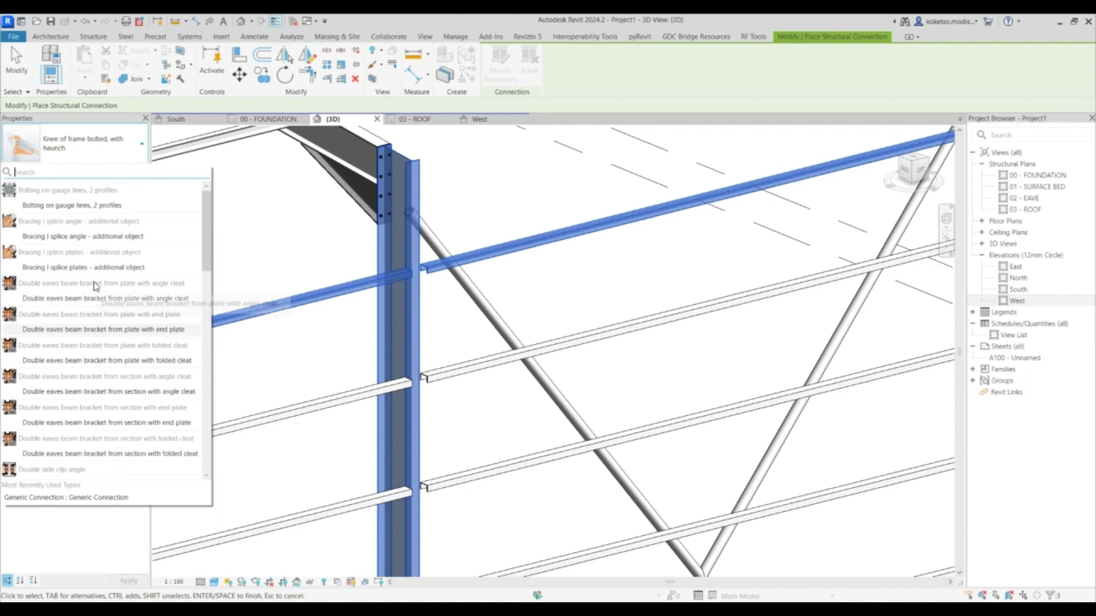
scroll(96, 286, down, 5)
scroll(101, 301, down, 8)
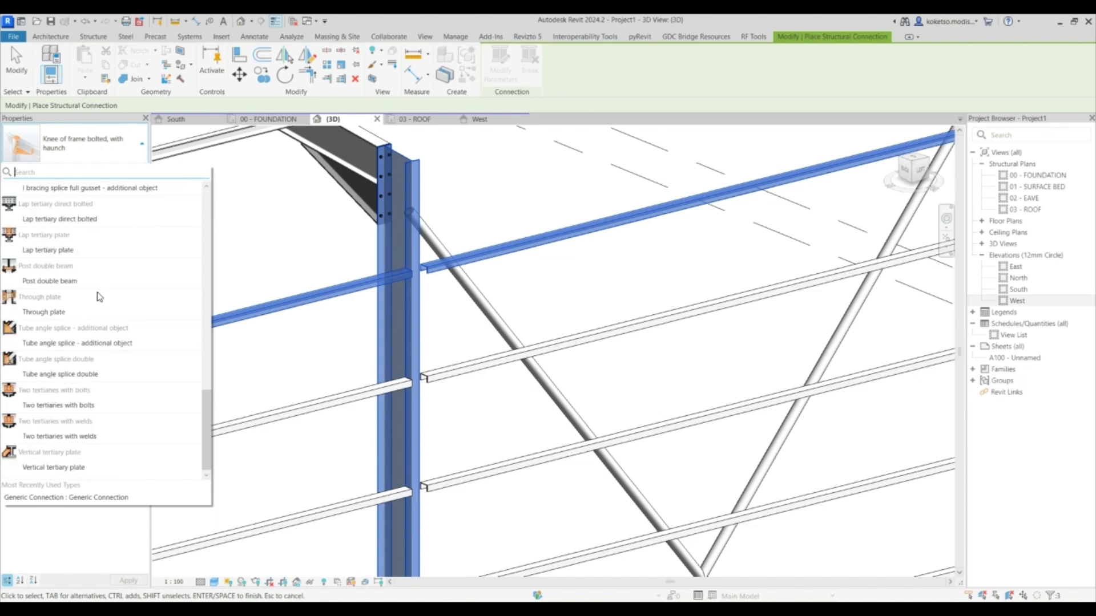
scroll(99, 340, up, 8)
scroll(98, 337, up, 5)
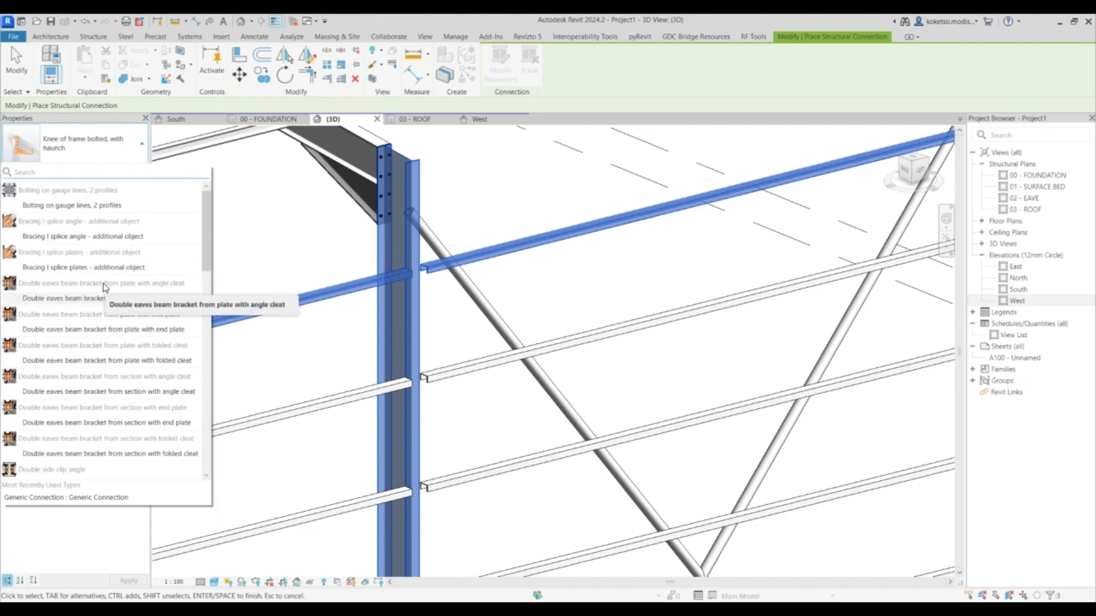
scroll(108, 291, down, 5)
scroll(110, 296, down, 3)
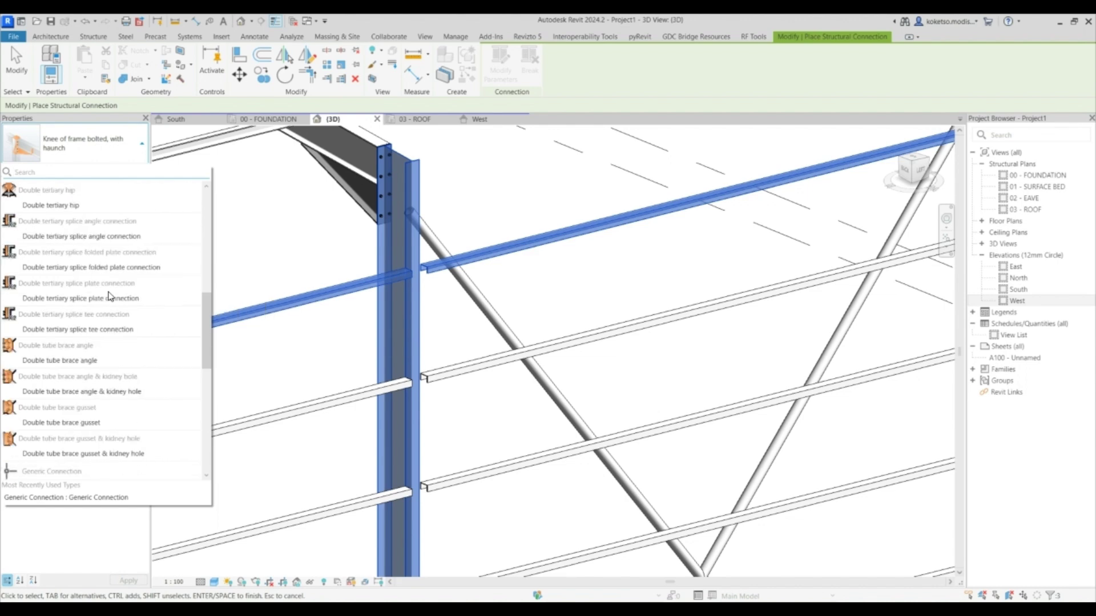
scroll(111, 294, down, 4)
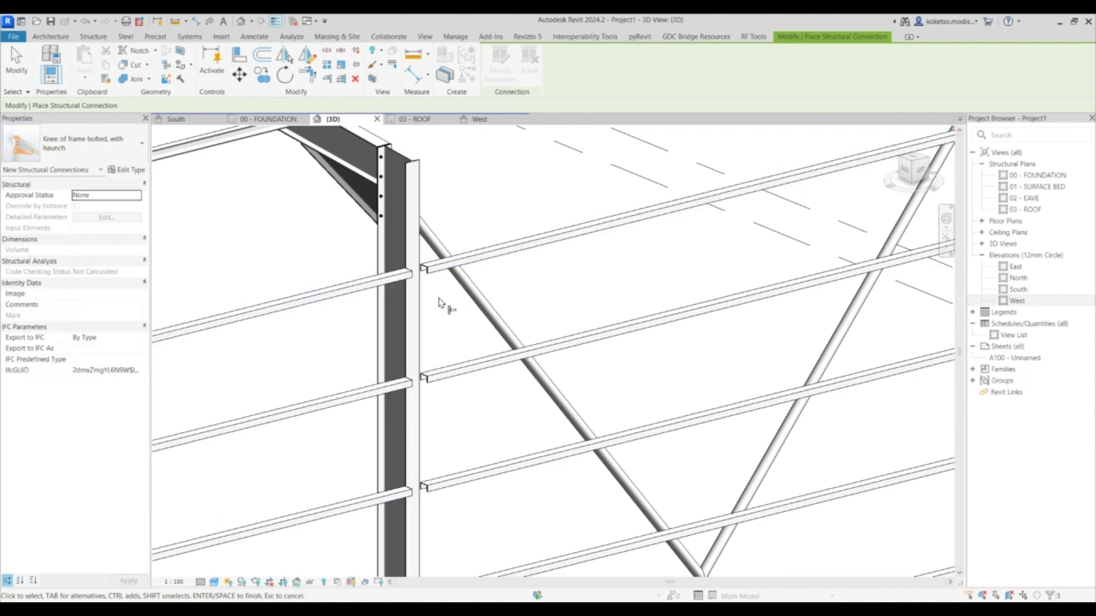
Place a Two tertiaries with bolts connection joining the column and its two topmost side rails
scroll(433, 306, up, 3)
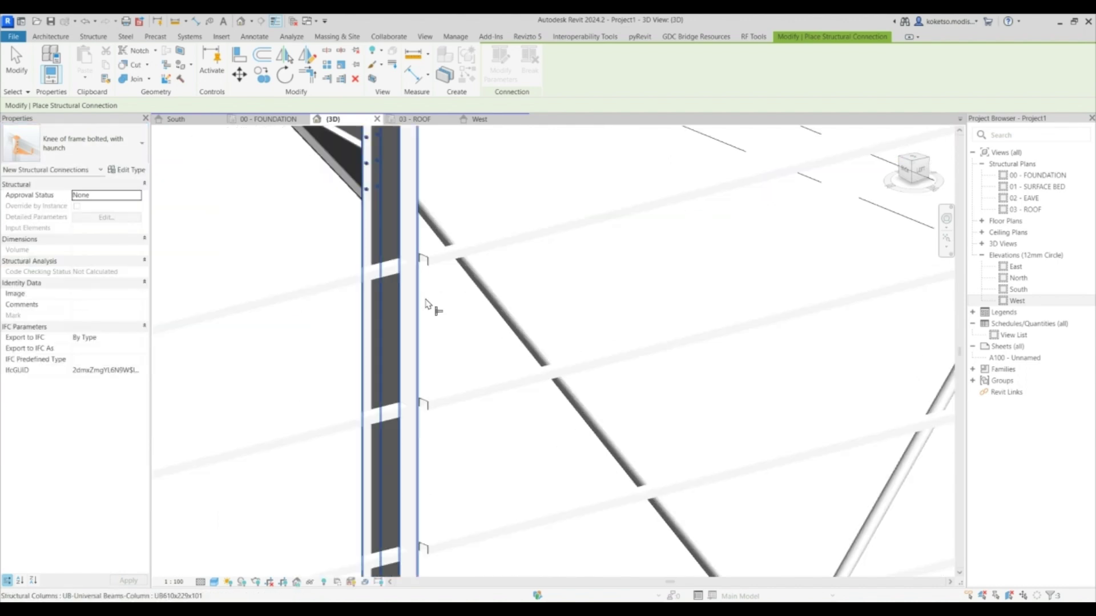
click(370, 264)
click(92, 144)
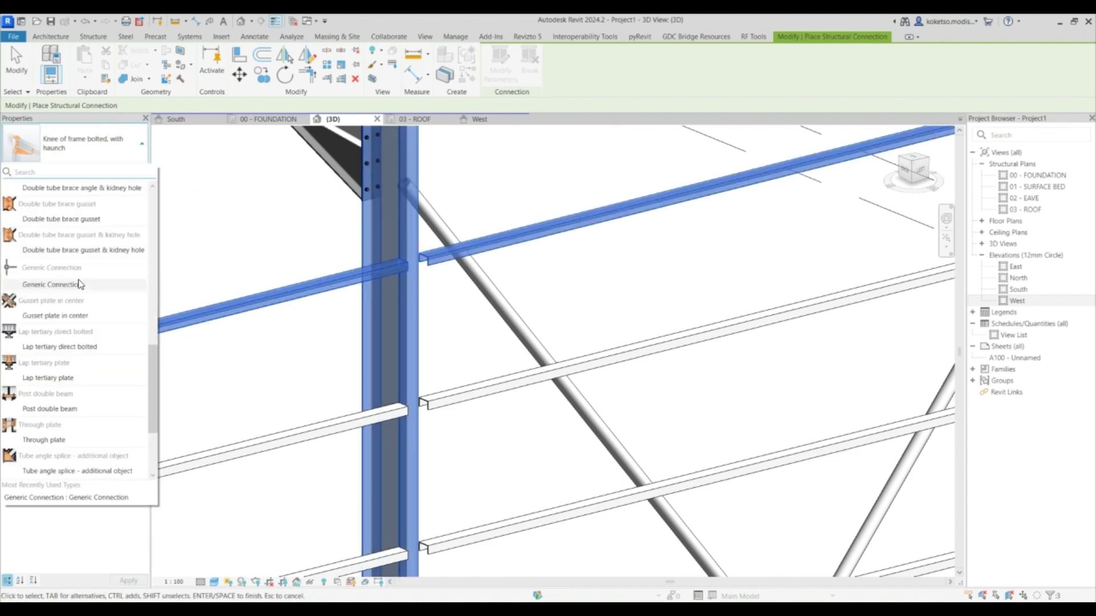
scroll(81, 284, up, 12)
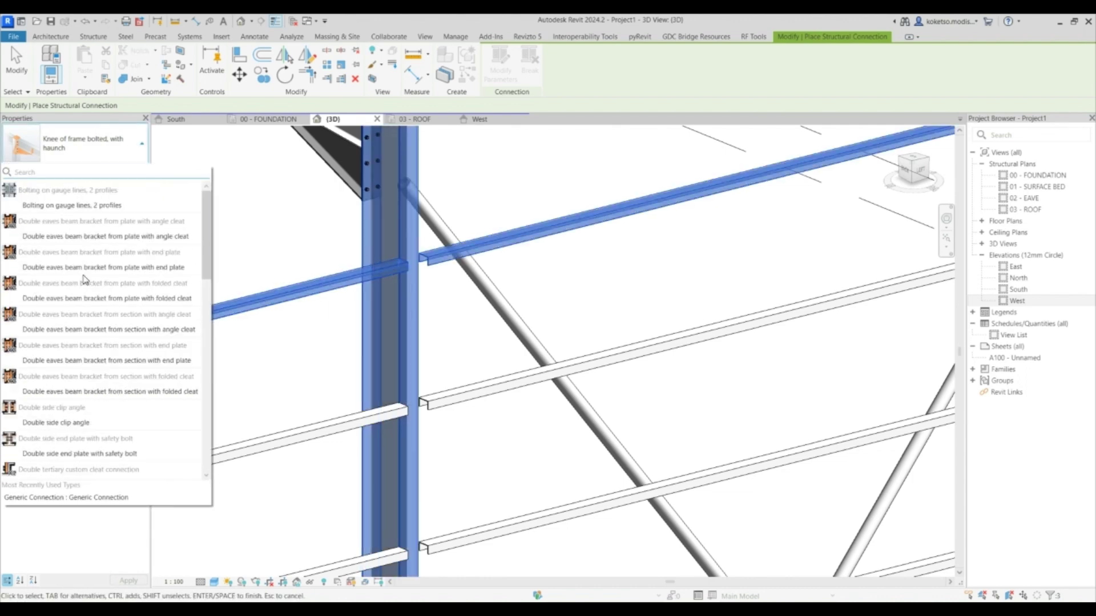
scroll(84, 280, down, 15)
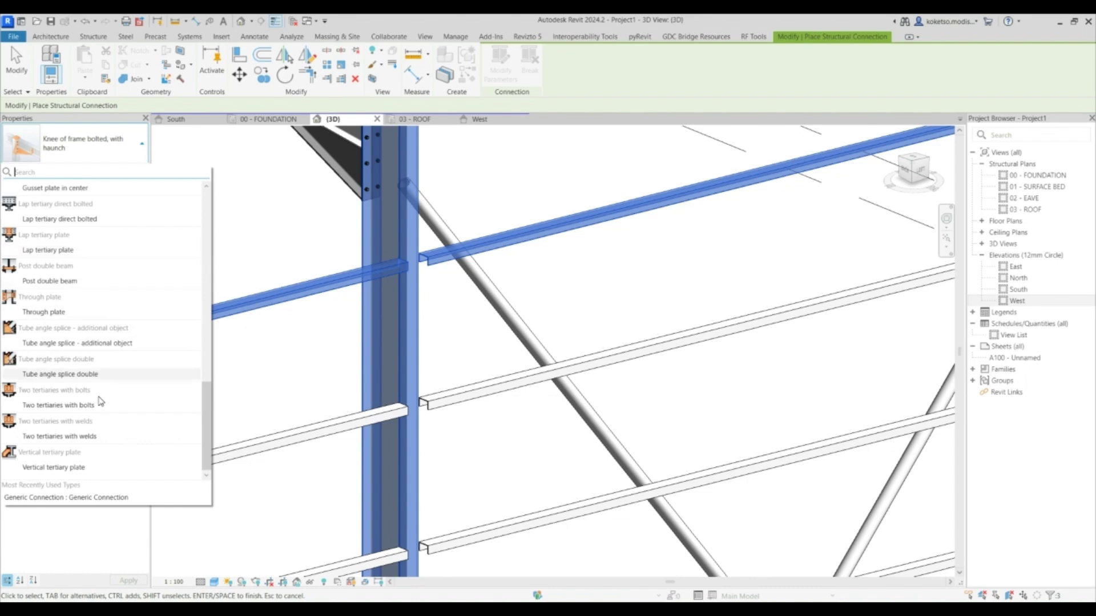
click(73, 406)
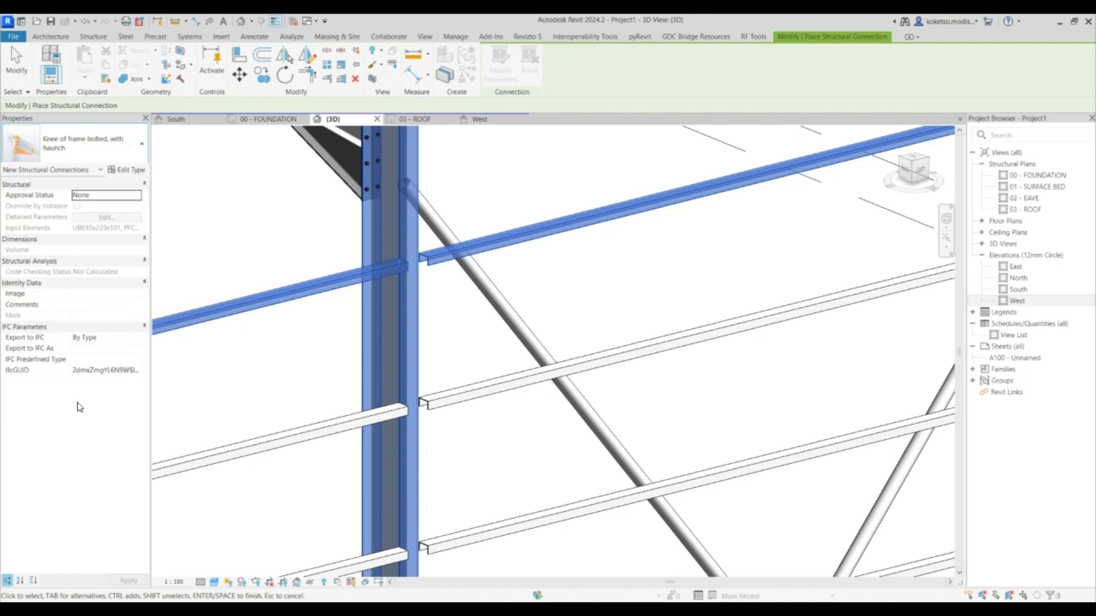
key(Return)
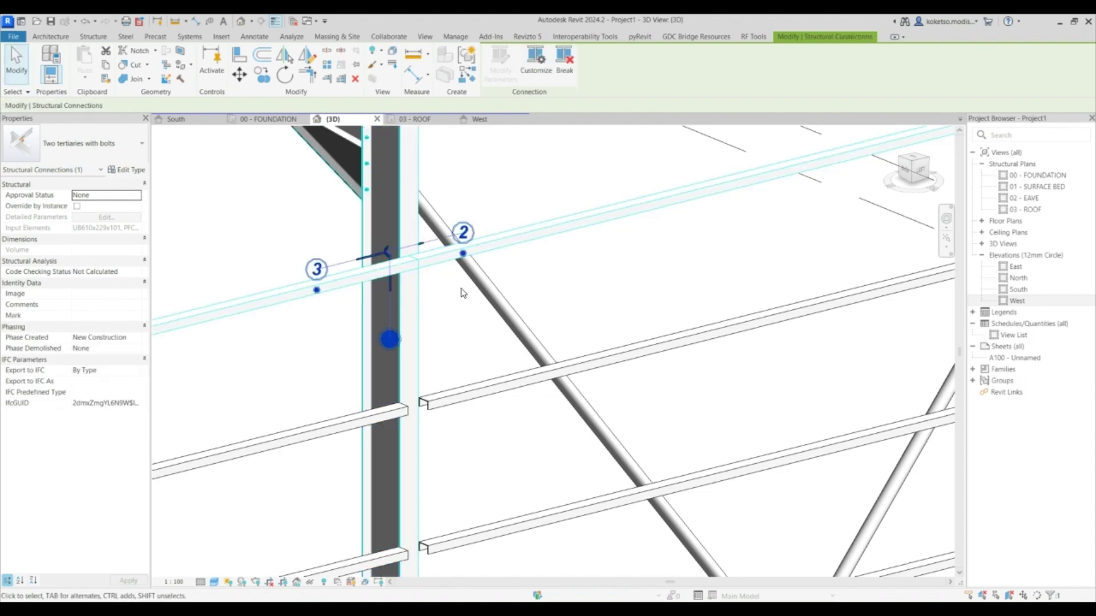
scroll(408, 265, up, 2)
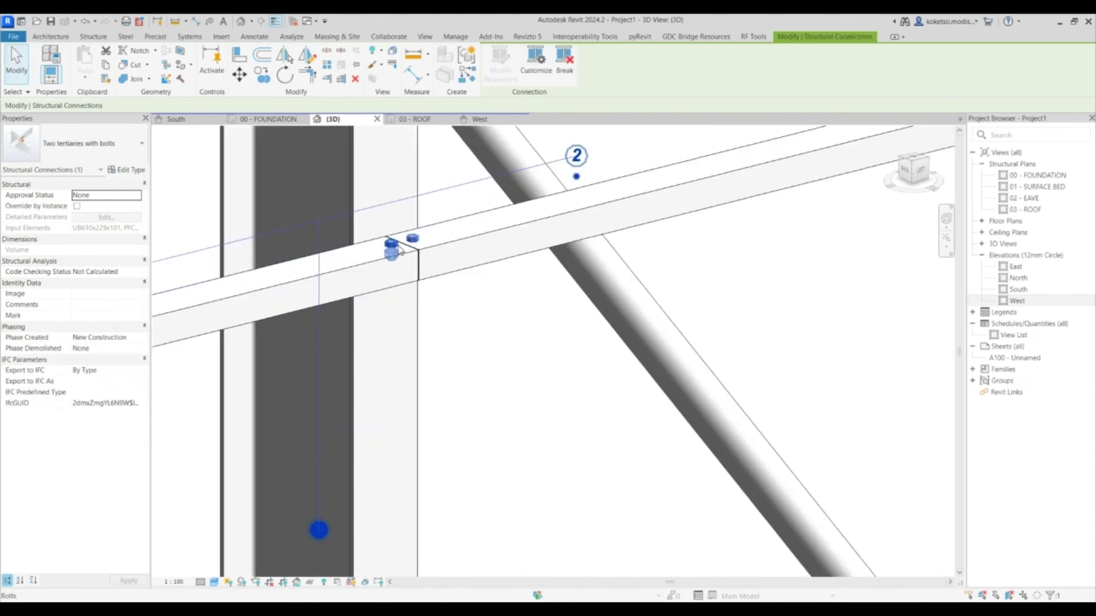
key(Escape)
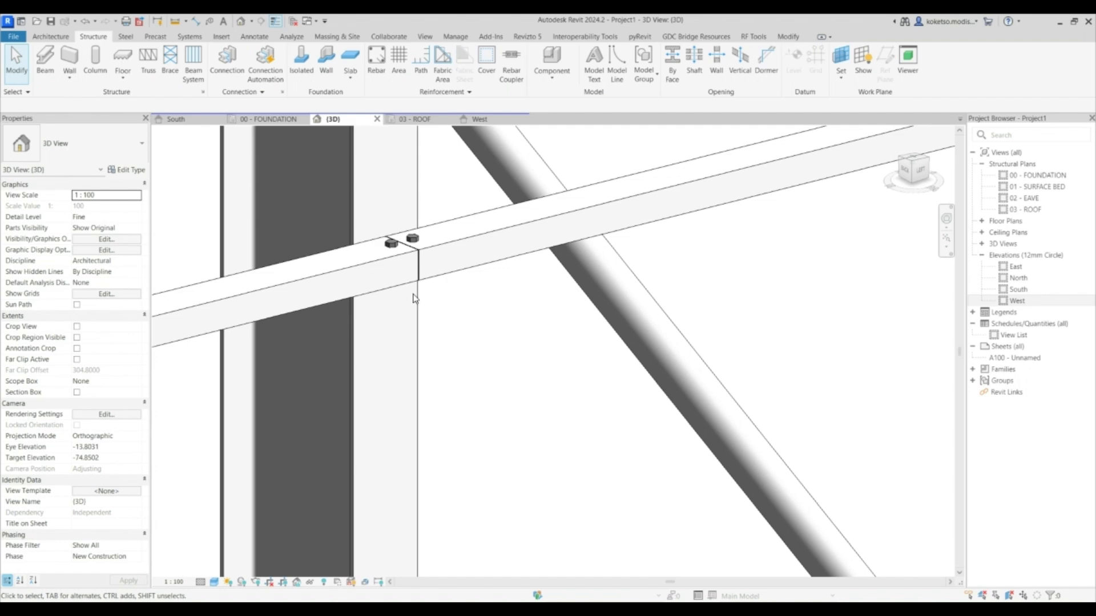
Select the placed side-rail connection from below and review the available connection types for an alternative
click(479, 264)
shift+middle_drag(479, 264, 403, 232)
key(Escape)
click(407, 240)
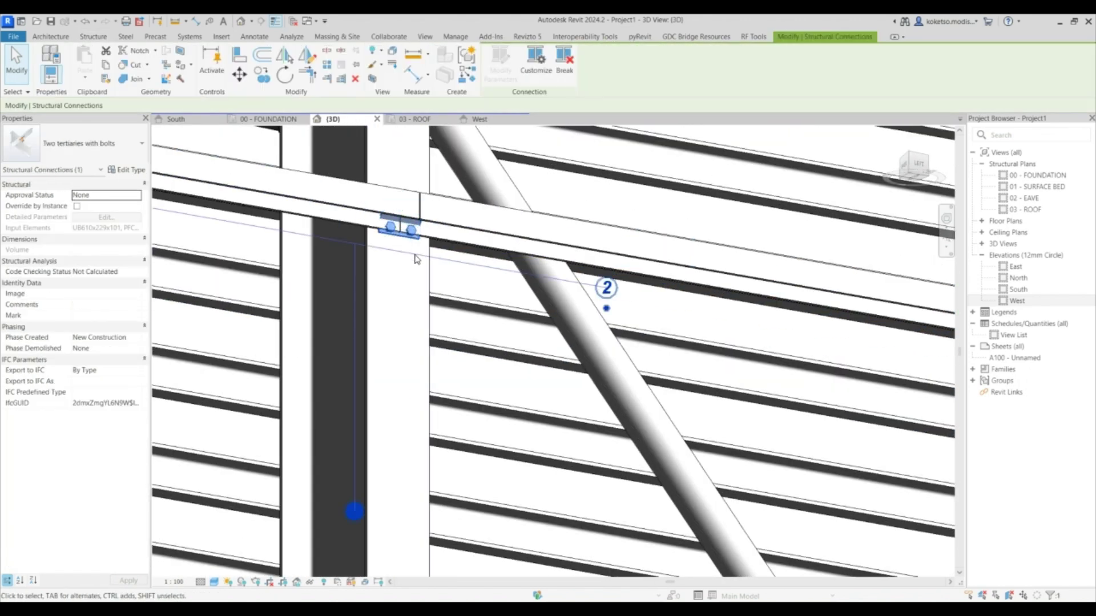
click(78, 143)
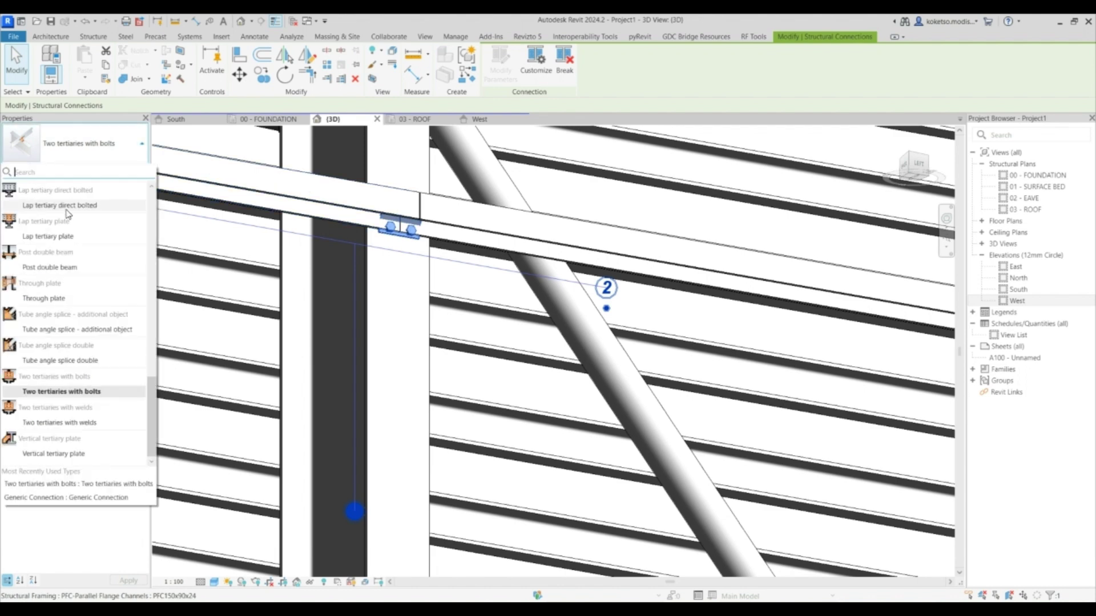
scroll(83, 297, up, 3)
scroll(83, 294, up, 10)
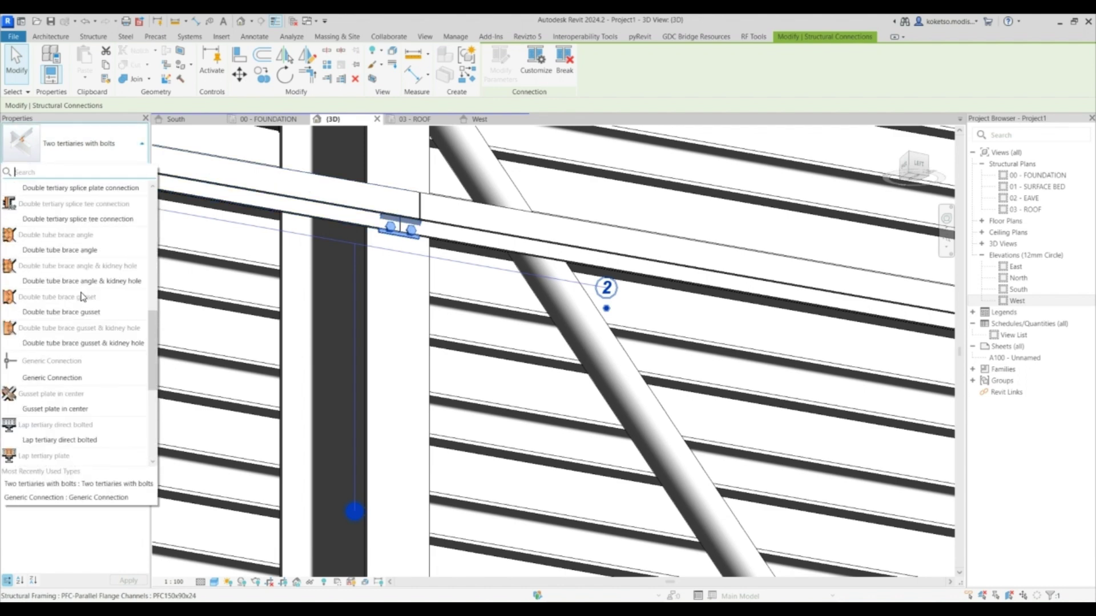
scroll(84, 284, down, 3)
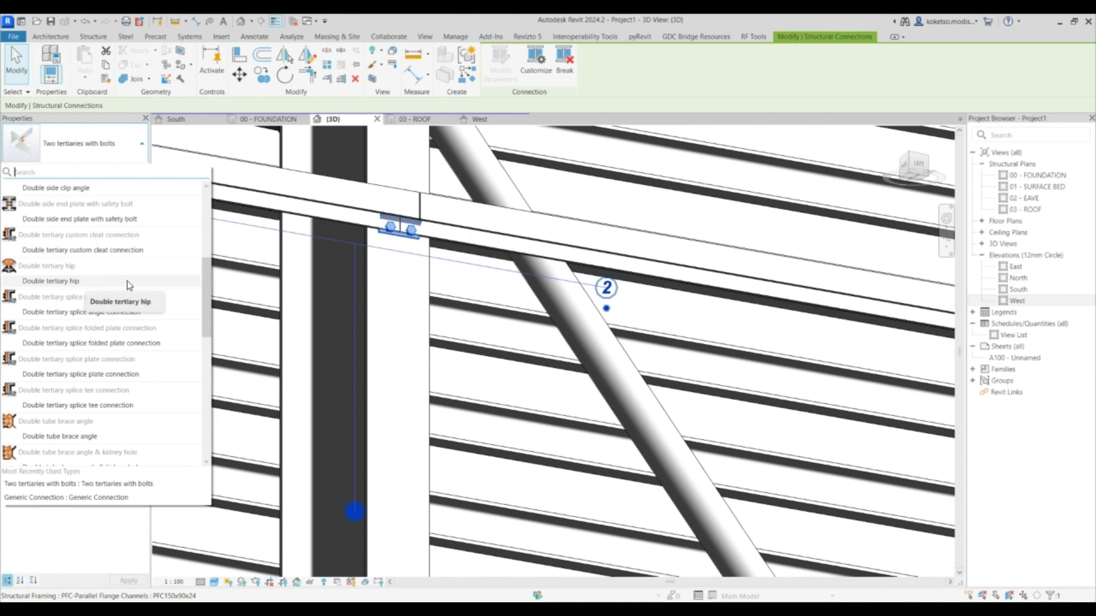
scroll(130, 284, down, 1)
scroll(132, 284, down, 2)
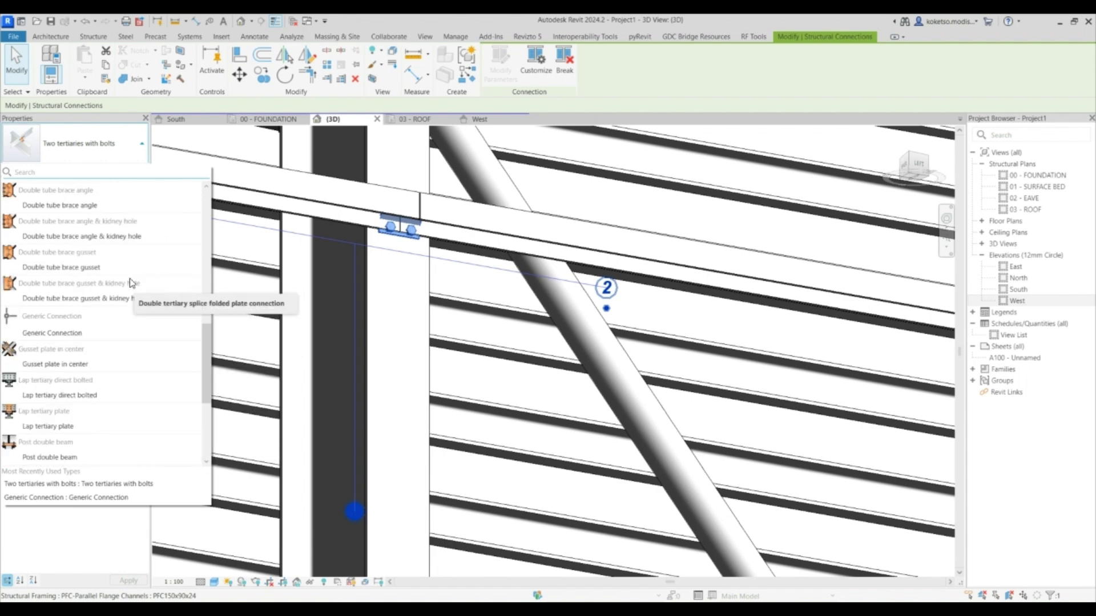
scroll(131, 284, down, 2)
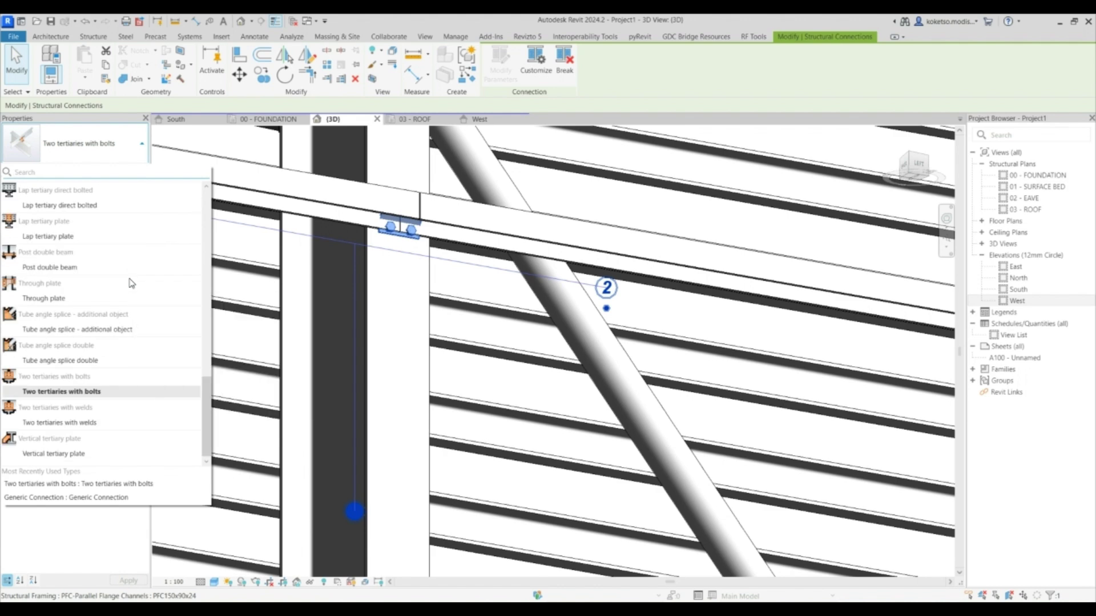
scroll(128, 282, up, 8)
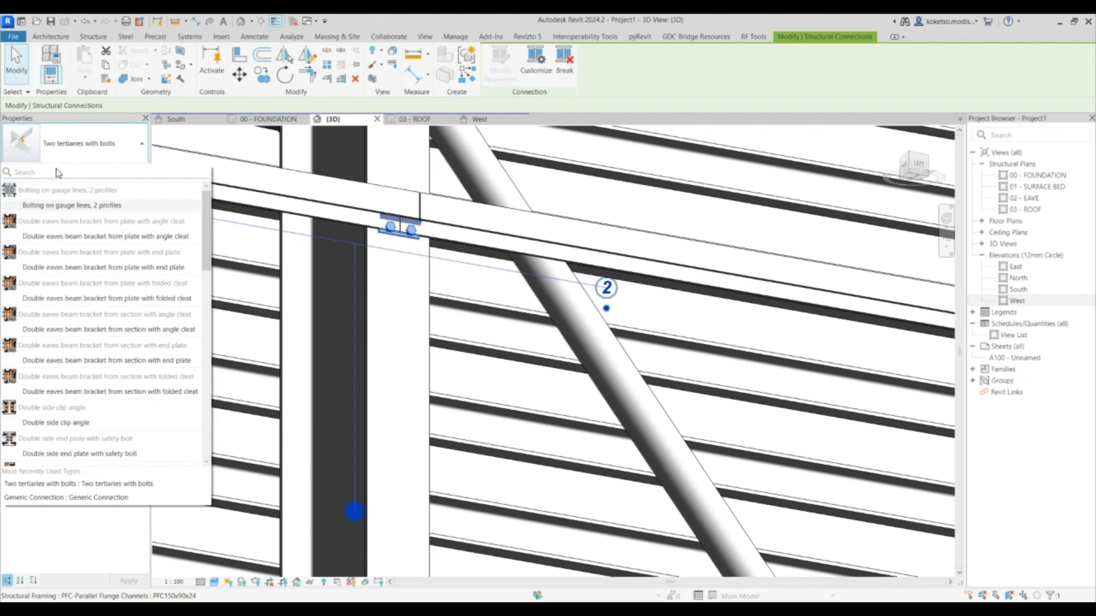
Search the connection types for "SIN", then clear the search and deselect the side-rail connection
text(SING)
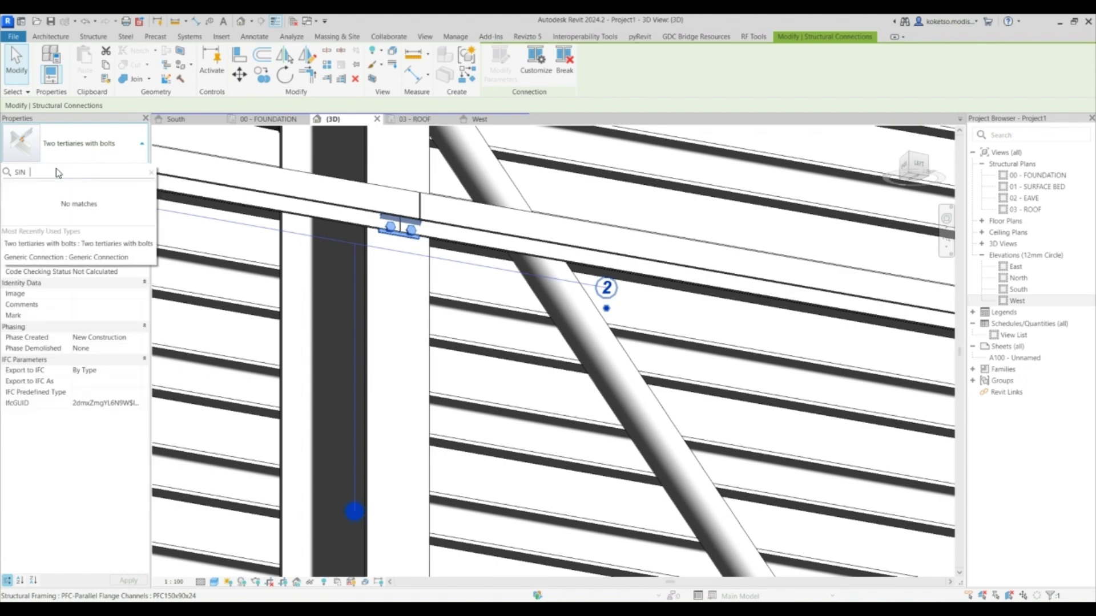
key(BackSpace)
key(BackSpace)
key(BackSpace)
key(Escape)
key(Escape)
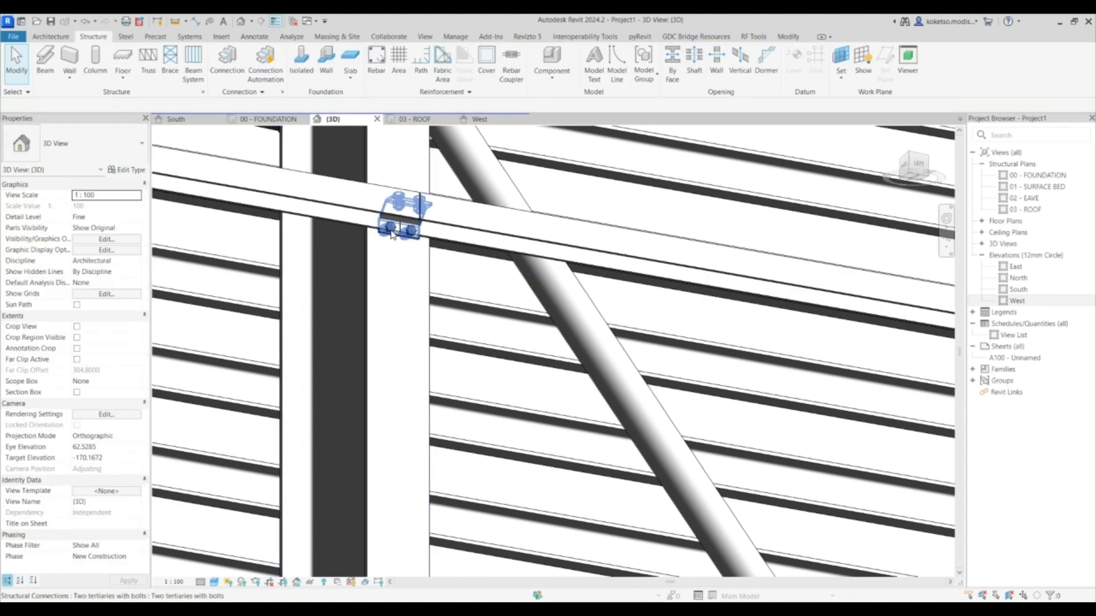
Reselect the bolted side-rail connection at the column and open its type choices
click(391, 233)
shift+middle_drag(421, 269, 437, 286)
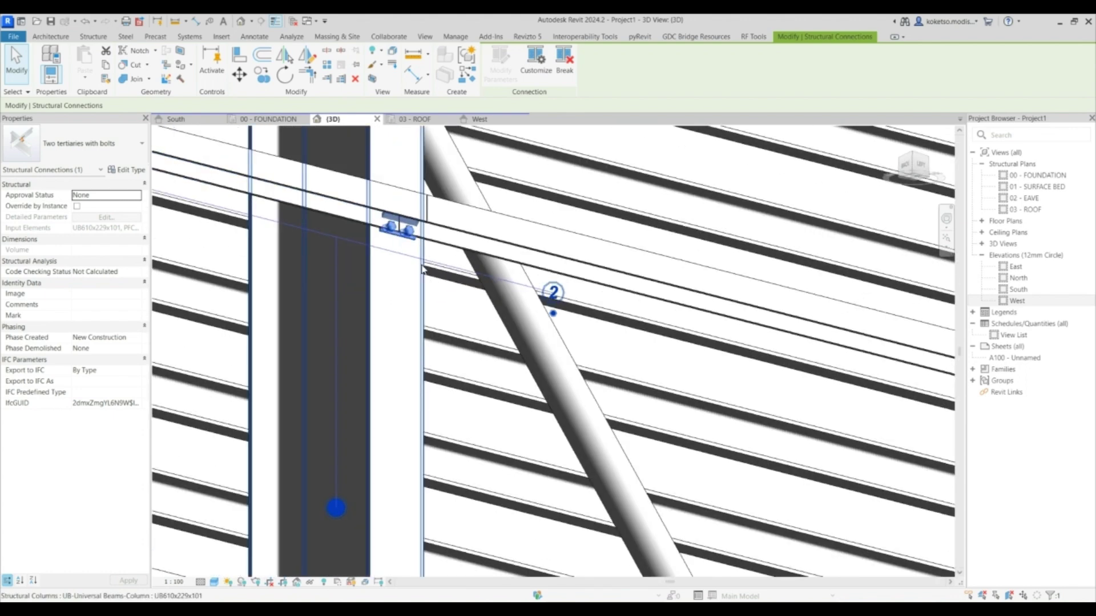
click(84, 151)
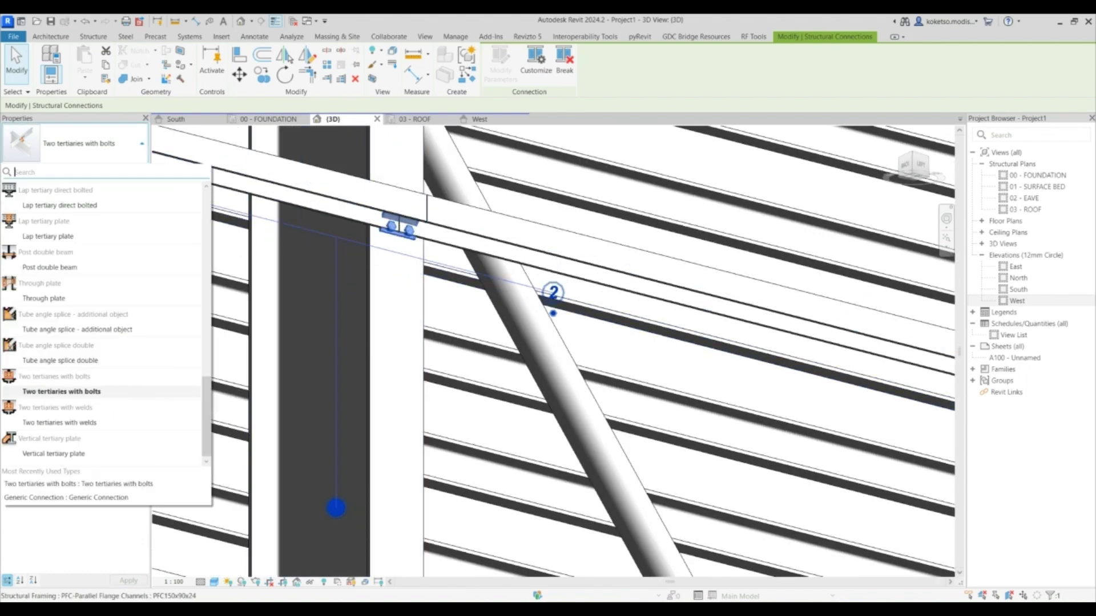